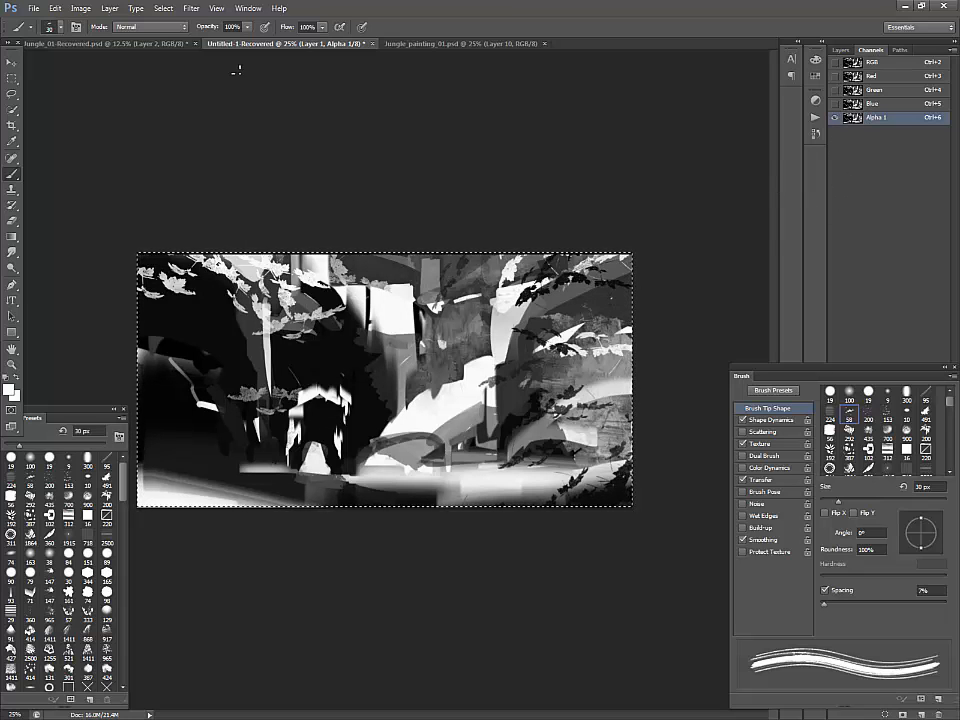
Step: Increase the contrast of the Alpha 1 channel with Levels by bringing the input black and white points closer together
key("ctrl+l")
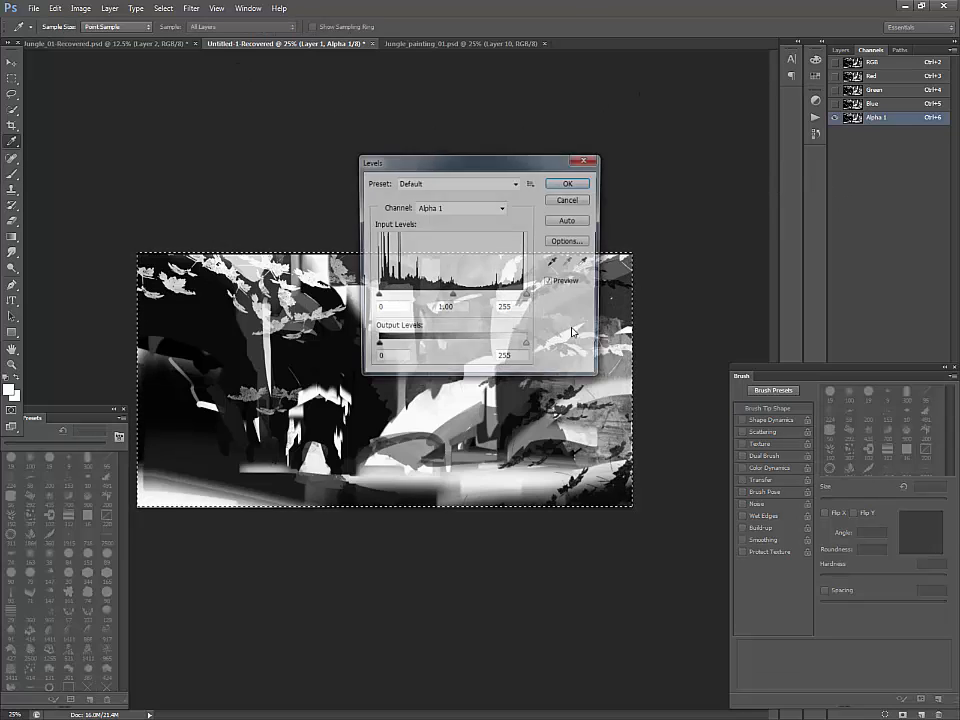
left_click_drag(505, 156, 611, 135)
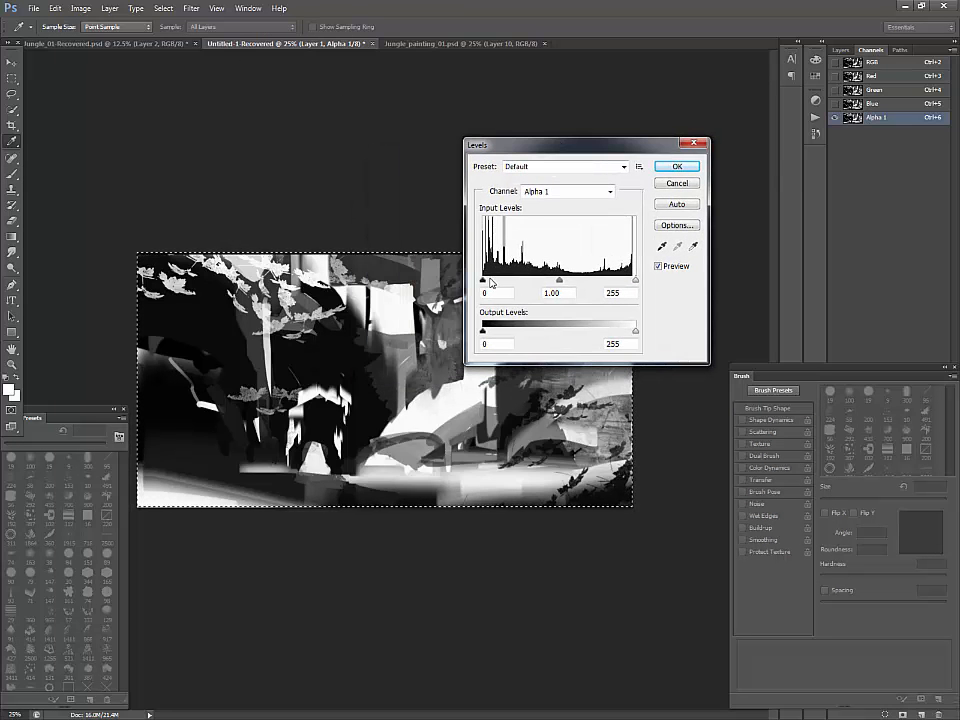
left_click_drag(484, 281, 504, 281)
left_click_drag(634, 281, 590, 281)
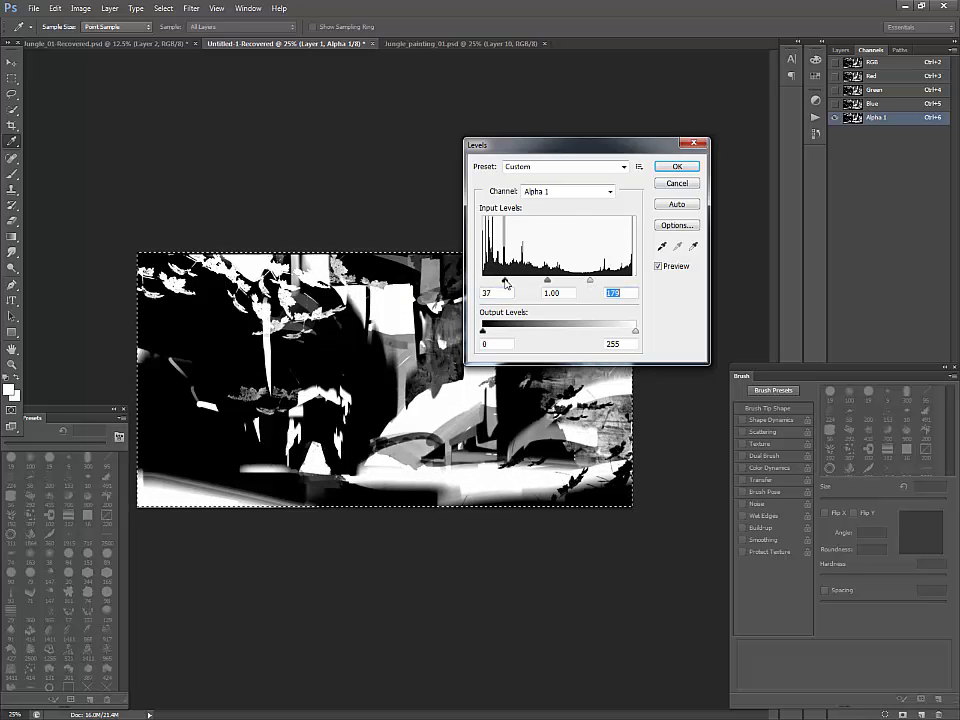
left_click_drag(505, 283, 510, 282)
left_click_drag(593, 283, 569, 282)
left_click(672, 168)
key("b")
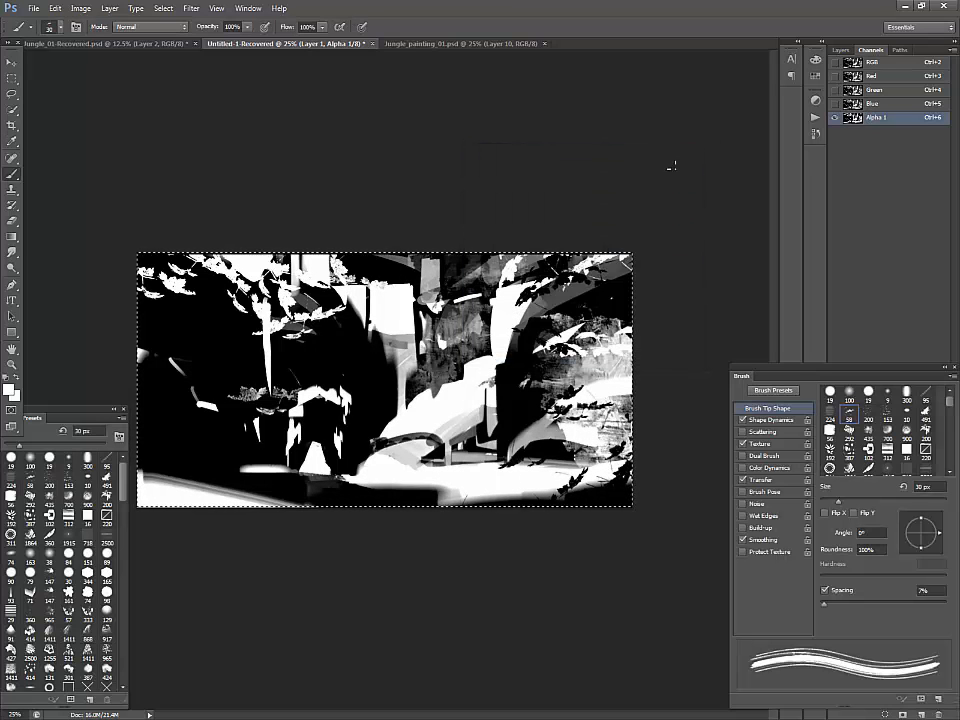
Step: Load the Alpha 1 channel as a selection and return to the RGB composite with Layer 1 active
left_click(853, 118, "ctrl")
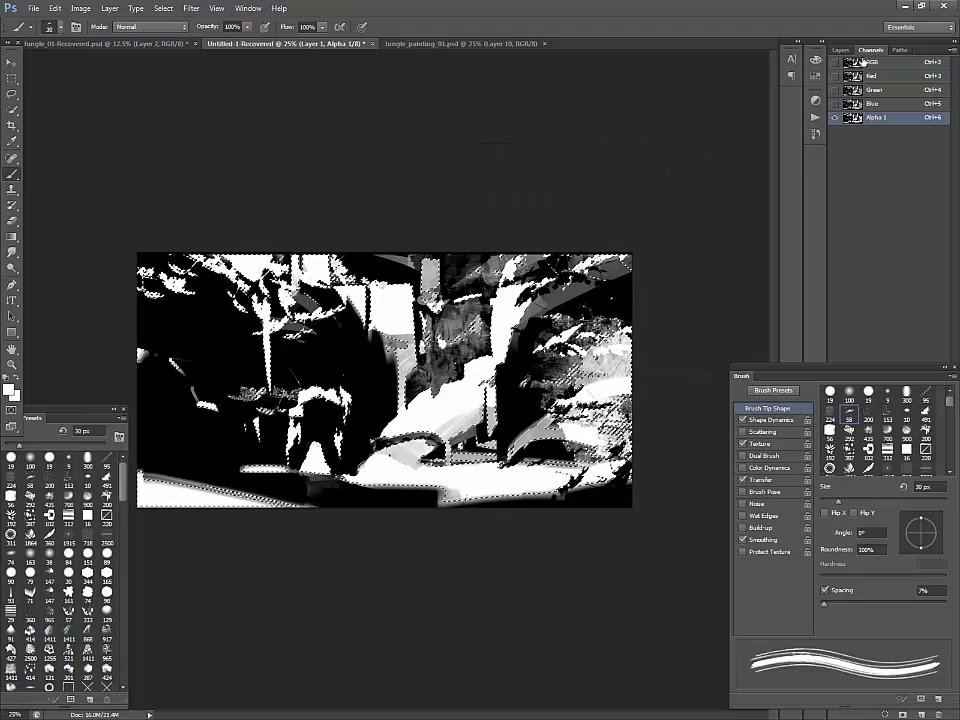
left_click(853, 64)
left_click(842, 51)
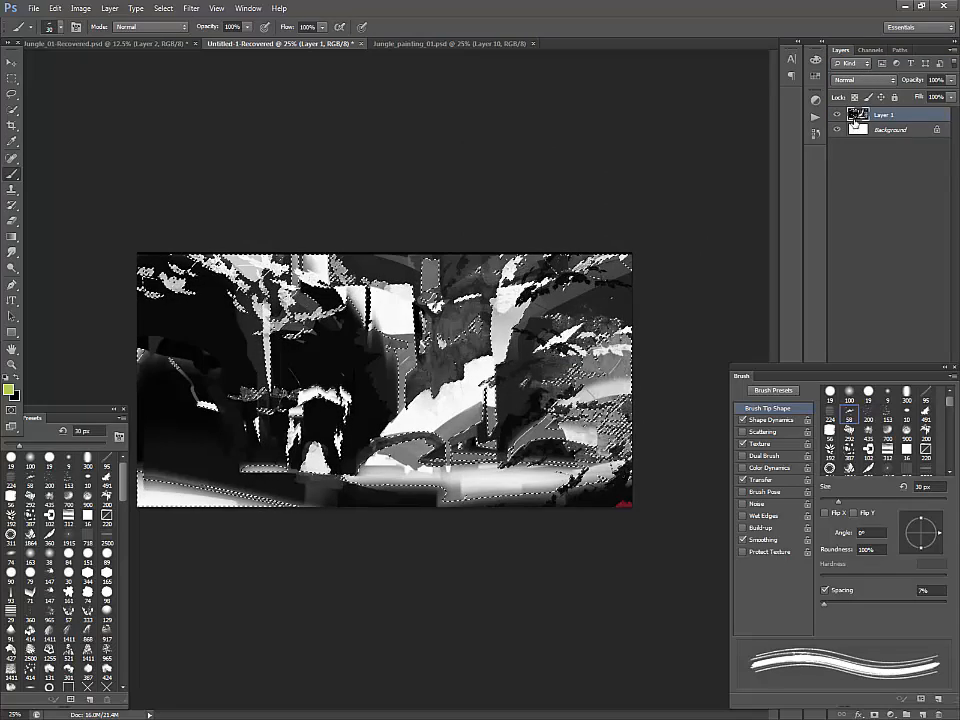
key("ctrl+j")
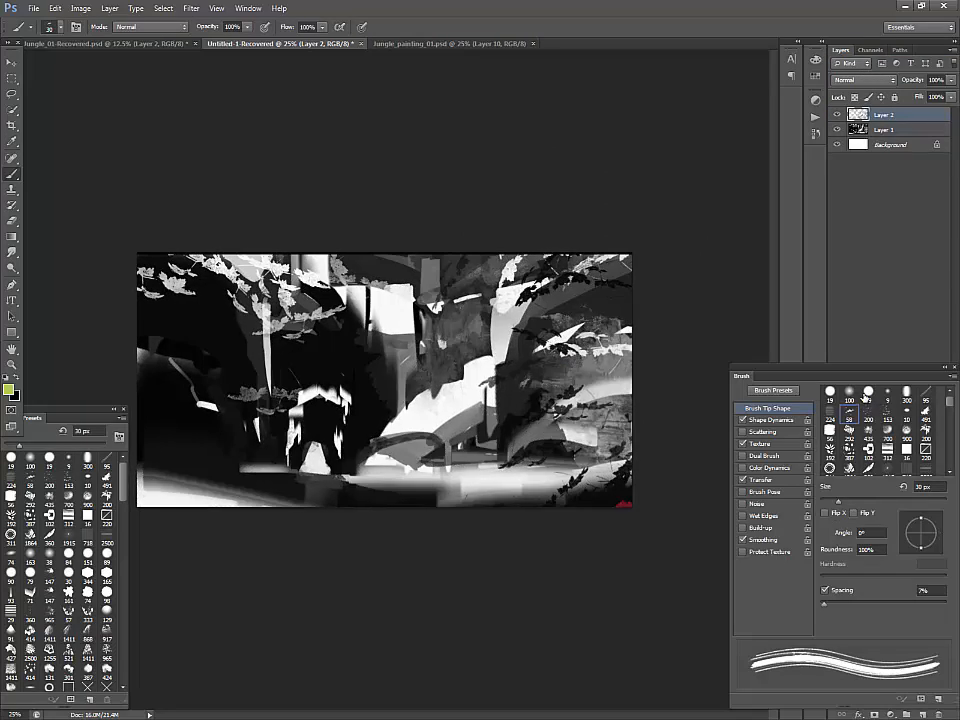
key("ctrl+z")
Step: Add a new empty layer above Layer 1 and turn the current selection into its layer mask
mouse_move(870, 370)
left_mouse_down()
mouse_move(575, 376)
mouse_move(397, 595)
left_mouse_up()
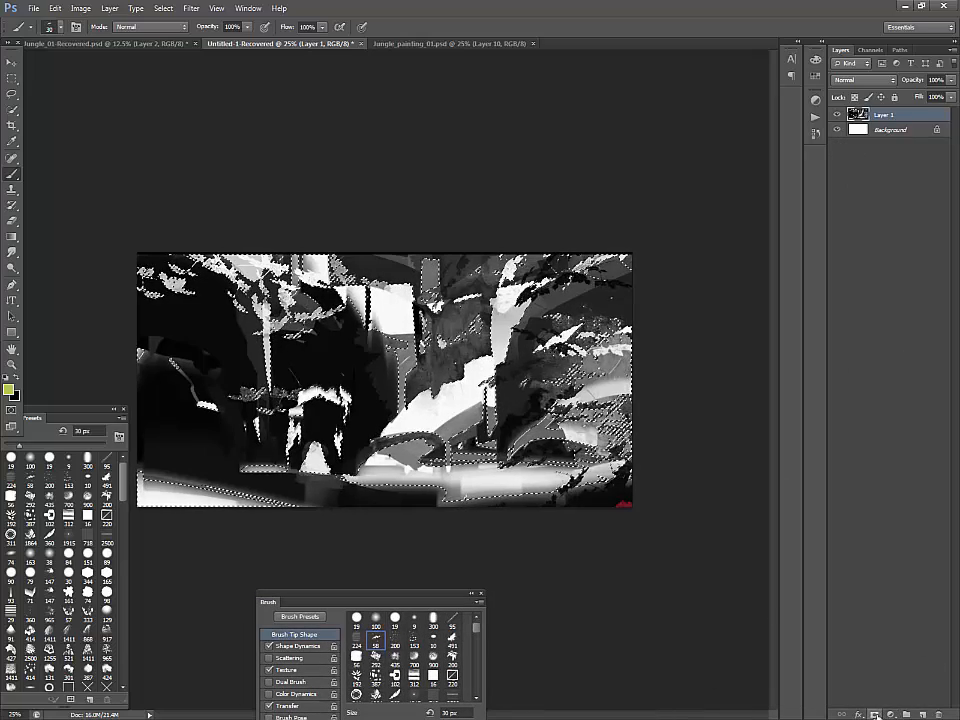
left_click(921, 714)
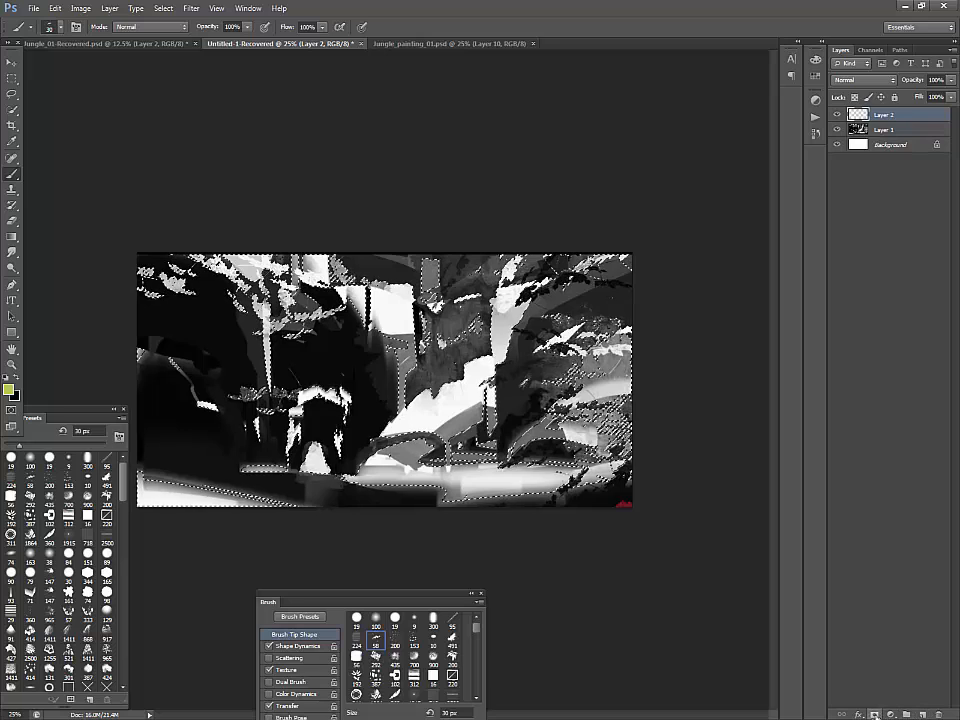
left_click(874, 714)
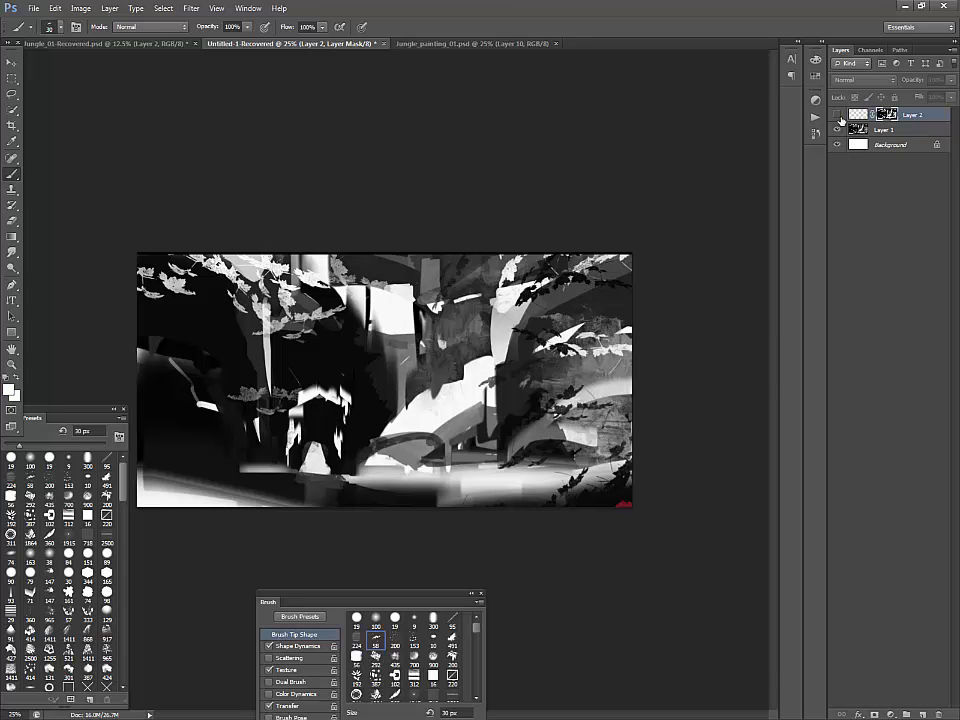
Step: Duplicate the masked Layer 2 and invert the layer mask of the copy
mouse_move(424, 599)
left_mouse_down()
mouse_move(955, 398)
mouse_move(856, 366)
mouse_move(886, 358)
left_mouse_up()
key("ctrl+j")
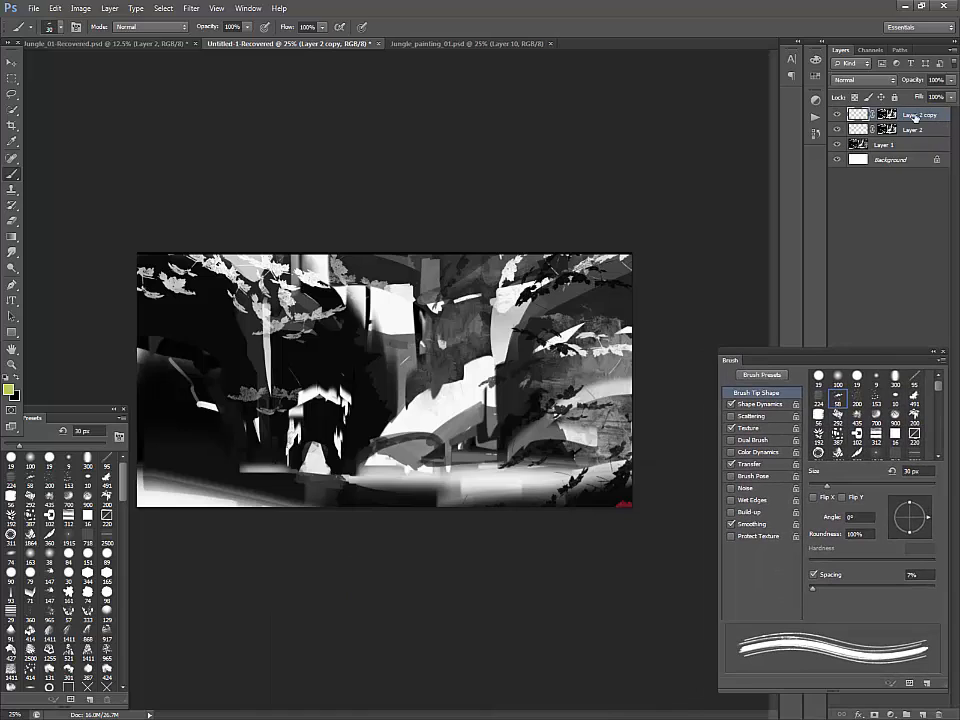
left_click(884, 115)
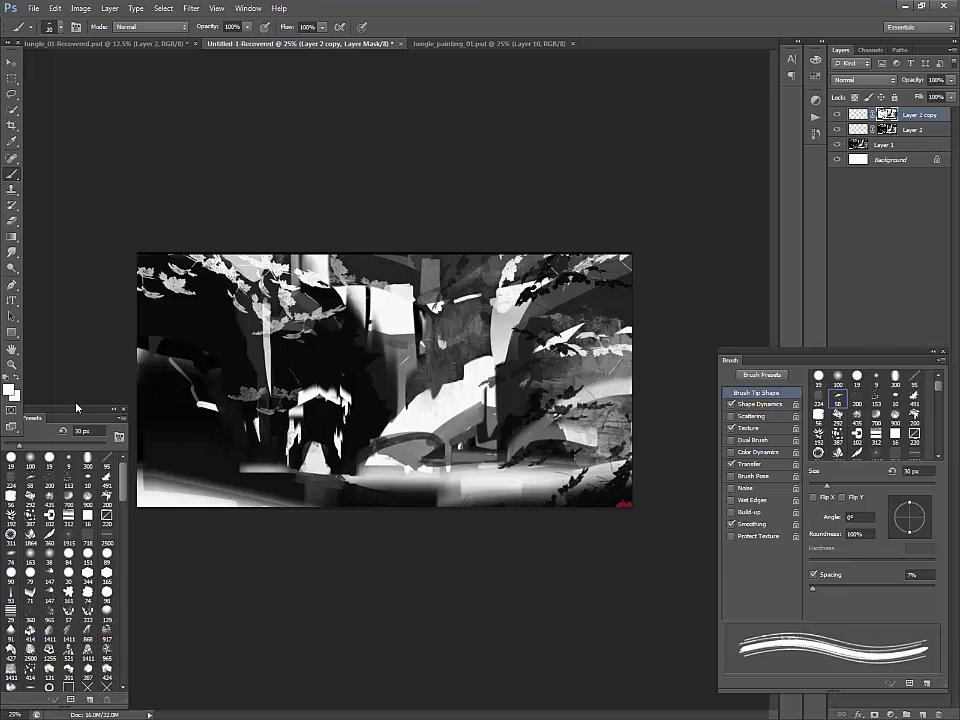
Step: Set the foreground color to a dark muted tone while the mask of Layer 2 copy is active
left_click(10, 391)
left_click(591, 493)
left_click(611, 446)
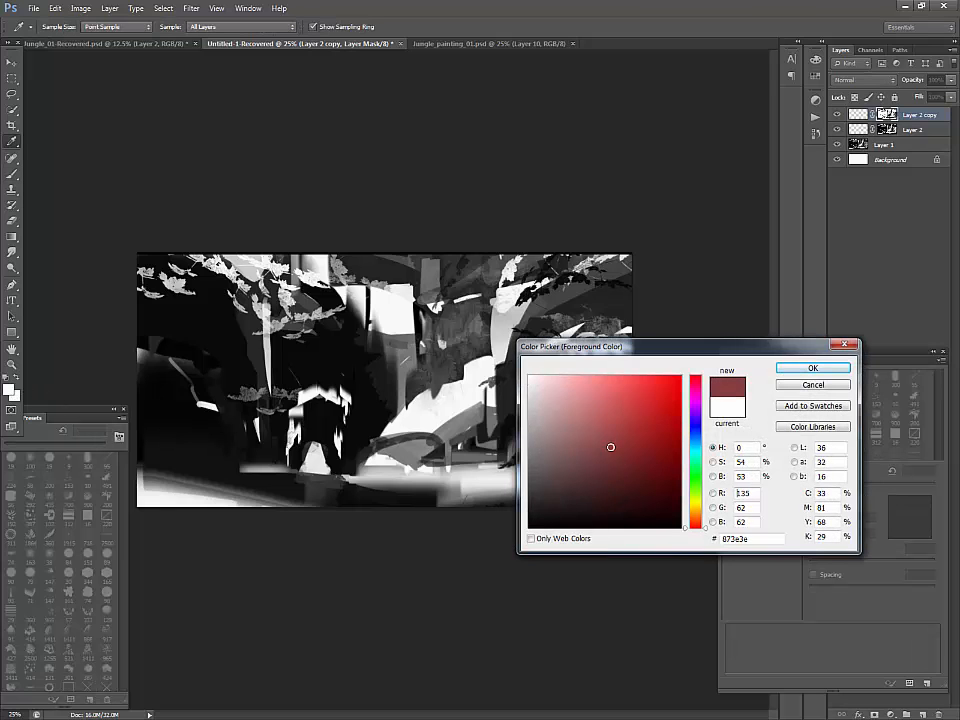
left_click(693, 486)
mouse_move(619, 482)
left_mouse_down()
mouse_move(570, 464)
mouse_move(557, 471)
mouse_move(571, 483)
mouse_move(568, 469)
mouse_move(564, 493)
mouse_move(583, 489)
mouse_move(572, 487)
left_mouse_up()
left_click(812, 369)
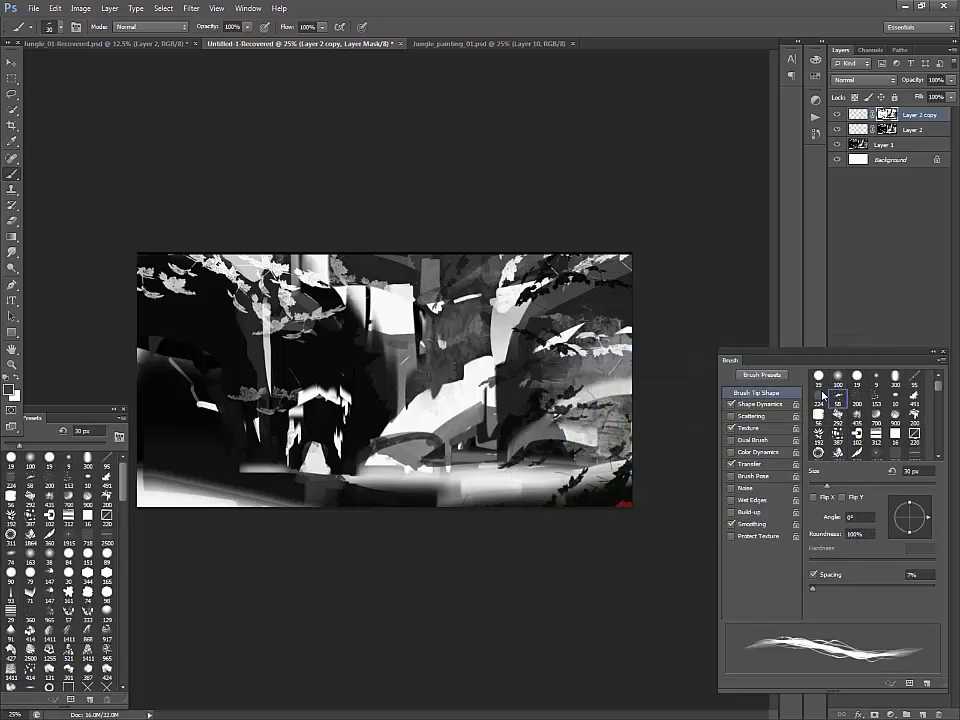
Step: Choose the 409 px scattered blocky brush preset
left_click_drag(835, 349, 813, 331)
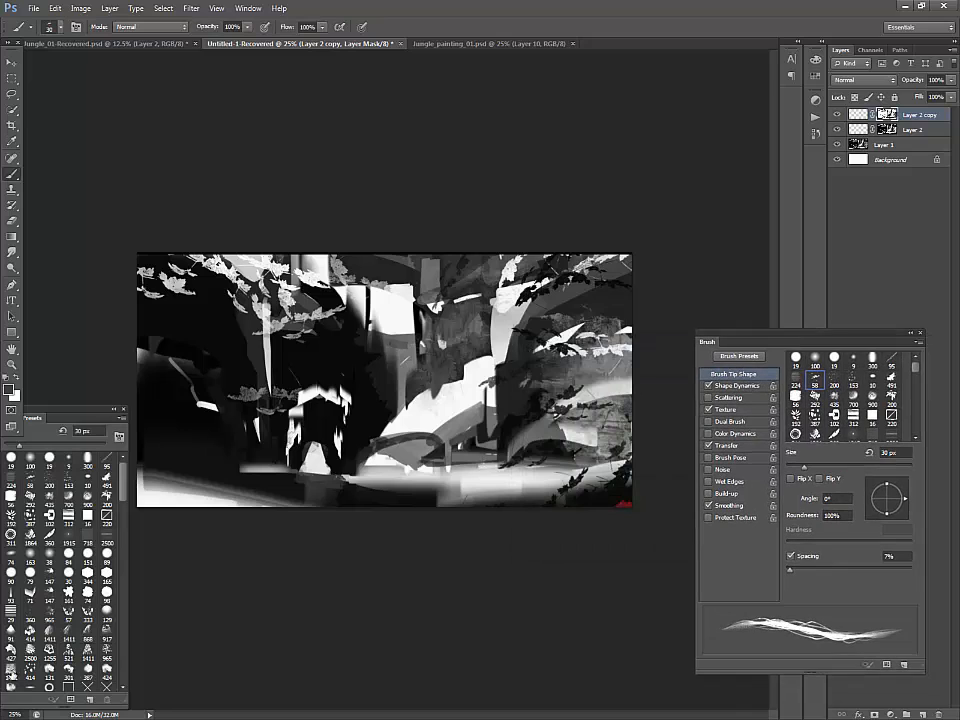
left_click(107, 612)
scroll(126, 505, "down", 5)
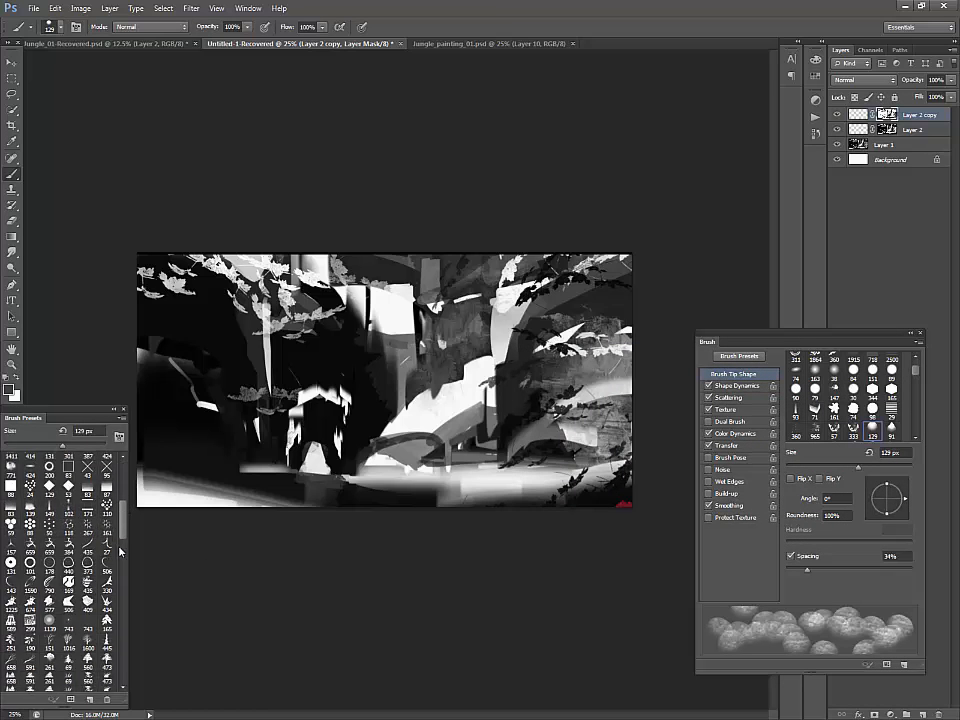
left_click(107, 563)
left_click(88, 541)
left_click_drag(124, 538, 122, 501)
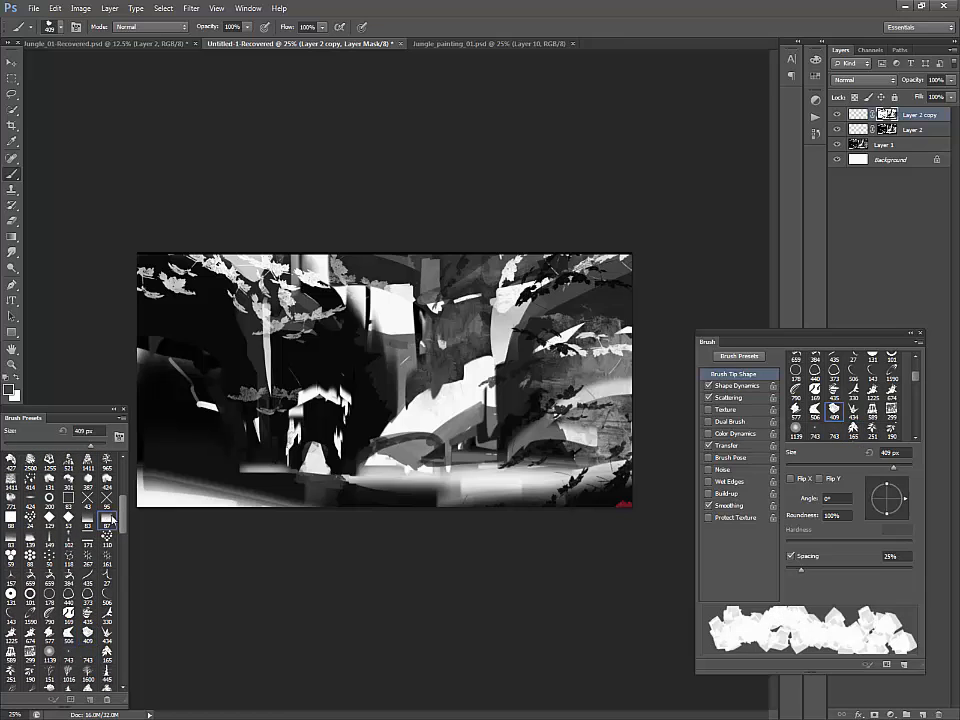
left_click(104, 393)
scroll(95, 400, "up", 3)
left_click(88, 585)
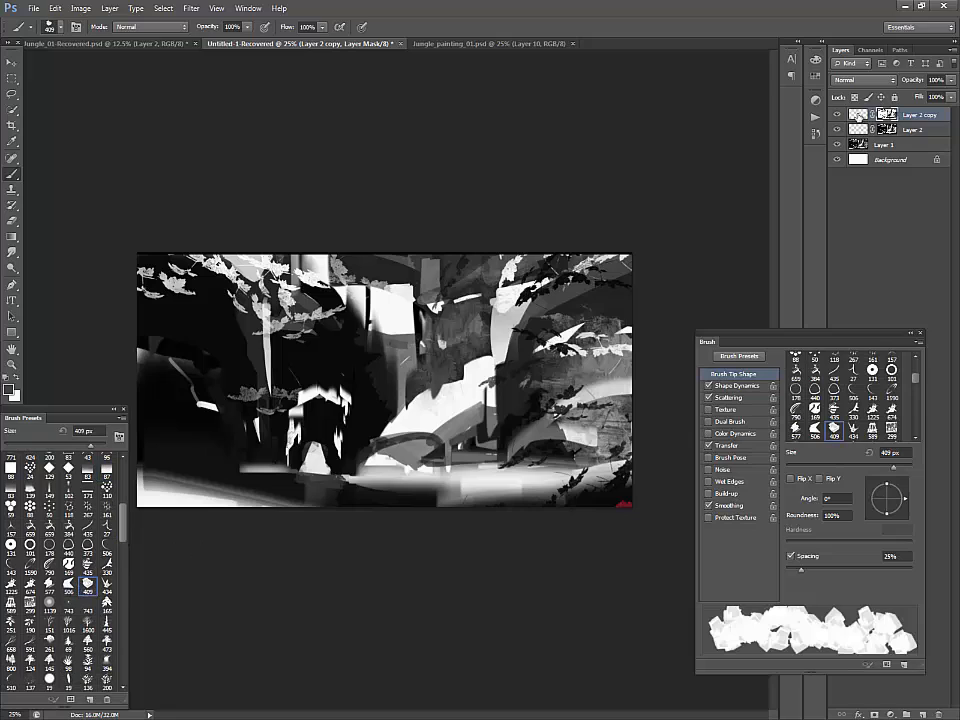
Step: Paint olive green over the dark tree and foliage areas at both sides of the scene on Layer 2 copy
left_click(857, 115)
left_click(889, 117)
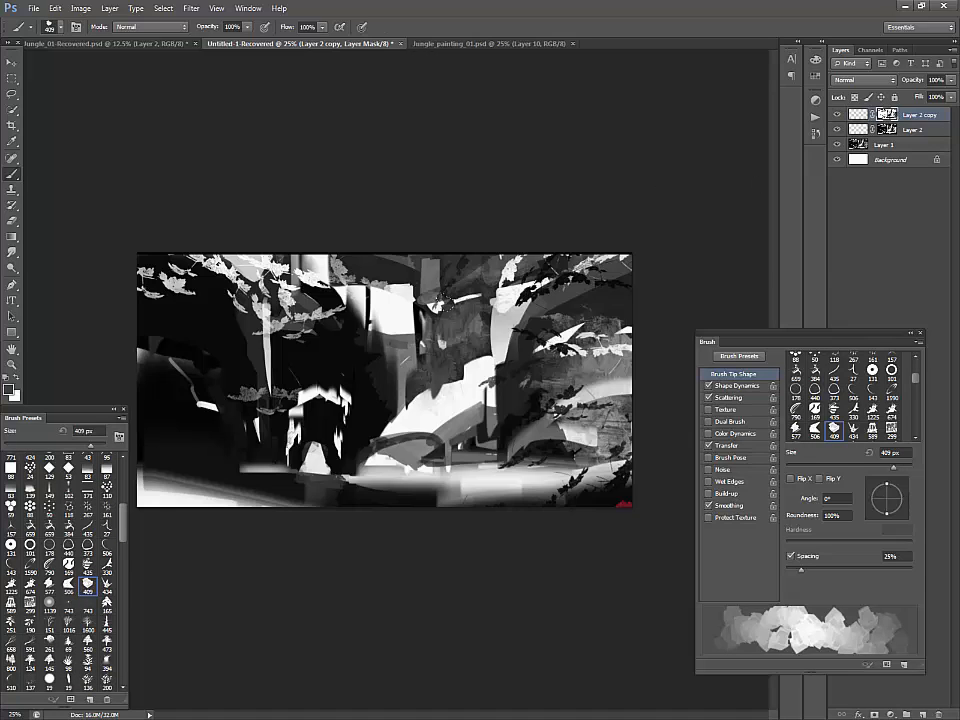
key("ctrl+shift+alt+e")
key("ctrl+z")
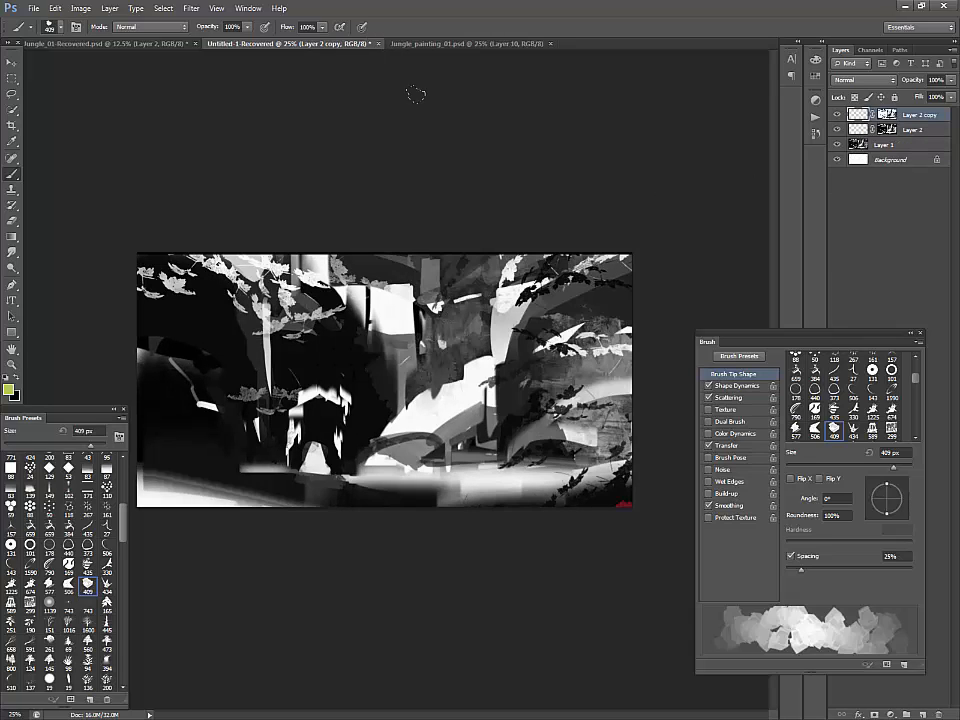
mouse_move(356, 402)
left_mouse_down()
mouse_move(342, 448)
mouse_move(362, 440)
mouse_move(341, 320)
mouse_move(212, 312)
mouse_move(190, 348)
left_mouse_up()
key("ctrl+z")
mouse_move(553, 380)
left_mouse_down()
mouse_move(518, 408)
mouse_move(608, 304)
left_mouse_up()
left_click_drag(528, 414, 418, 456)
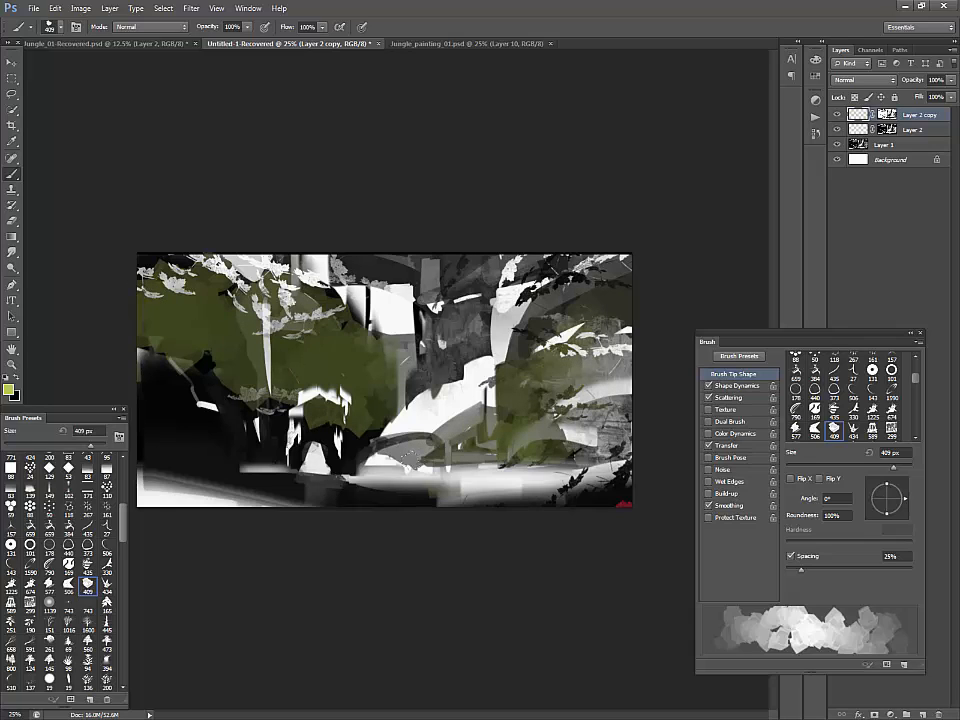
mouse_move(277, 448)
left_mouse_down()
mouse_move(226, 387)
mouse_move(57, 364)
left_mouse_up()
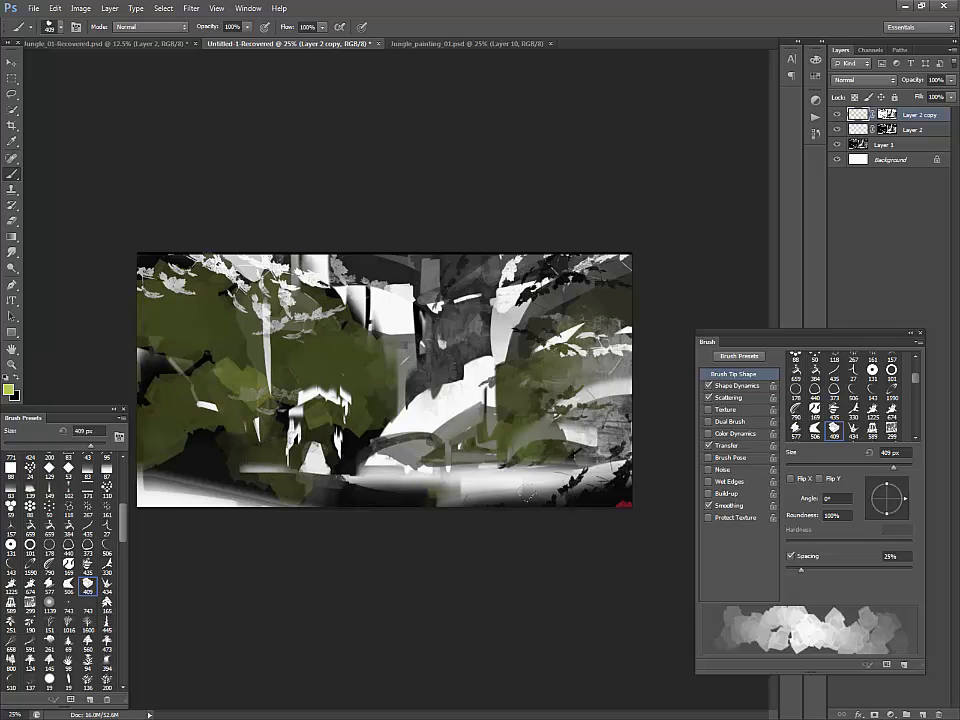
Step: Set the foreground color to dark brown 402b1a and paint it over the lower-left foliage and the right-hand trees
double_click(12, 390)
left_click(373, 420)
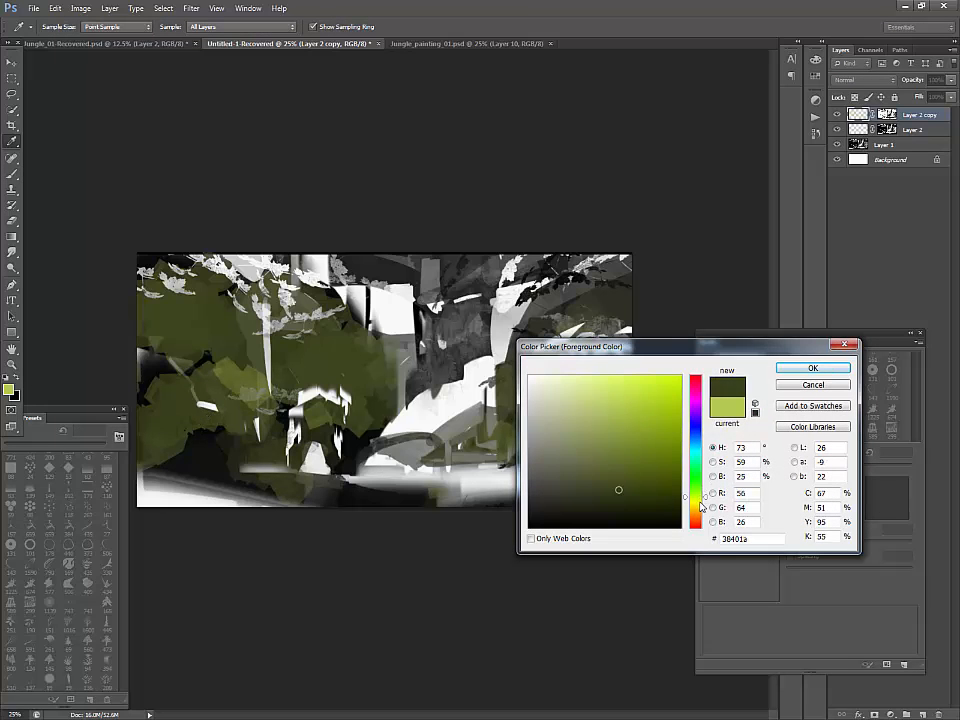
left_click_drag(700, 499, 701, 517)
left_click(808, 370)
mouse_move(185, 451)
left_mouse_down()
mouse_move(200, 411)
mouse_move(153, 429)
mouse_move(186, 412)
left_mouse_up()
left_click_drag(160, 338, 142, 385)
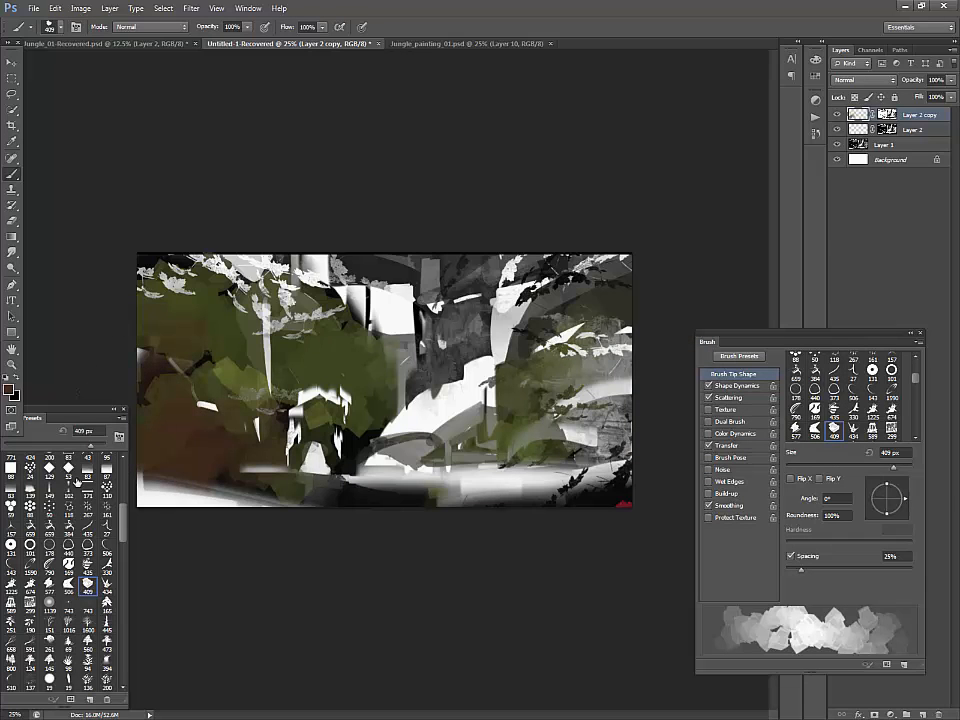
left_click_drag(382, 447, 345, 455)
mouse_move(610, 440)
left_mouse_down()
mouse_move(592, 366)
mouse_move(592, 278)
mouse_move(548, 350)
left_mouse_up()
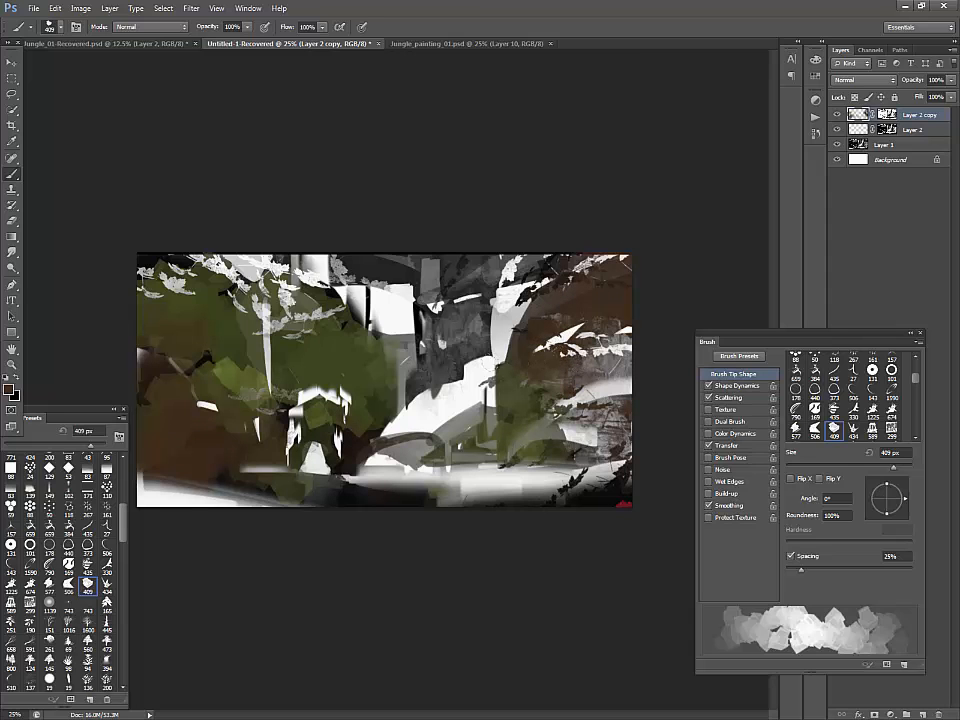
Step: Set the foreground color to dark blue 1a3740 and paint it over the upper background and the lower foreground shadows
left_click(15, 390)
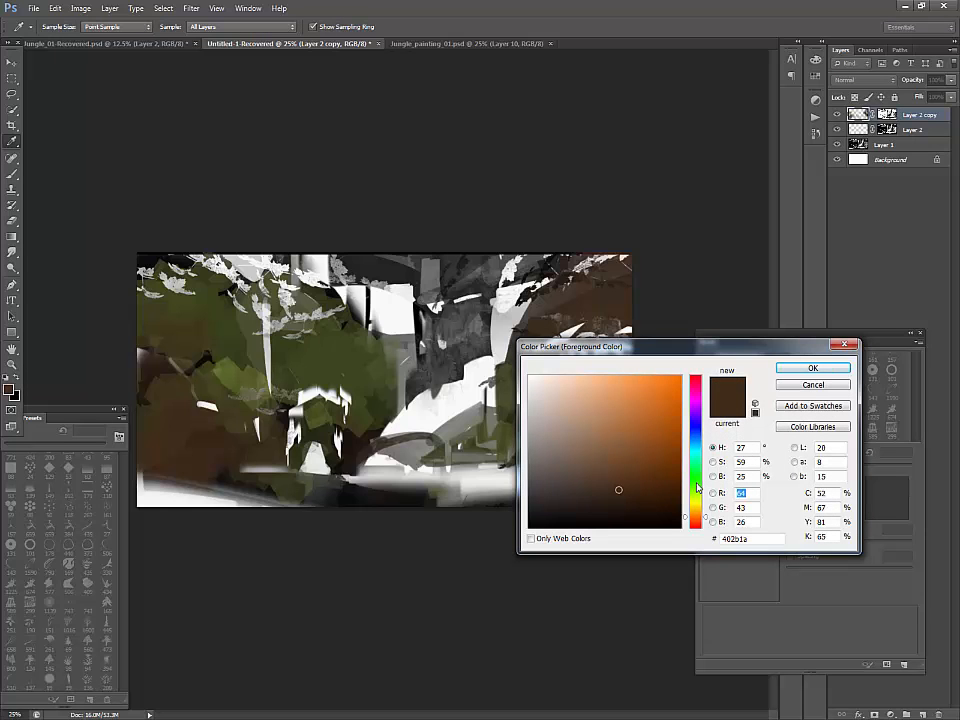
left_click(689, 436)
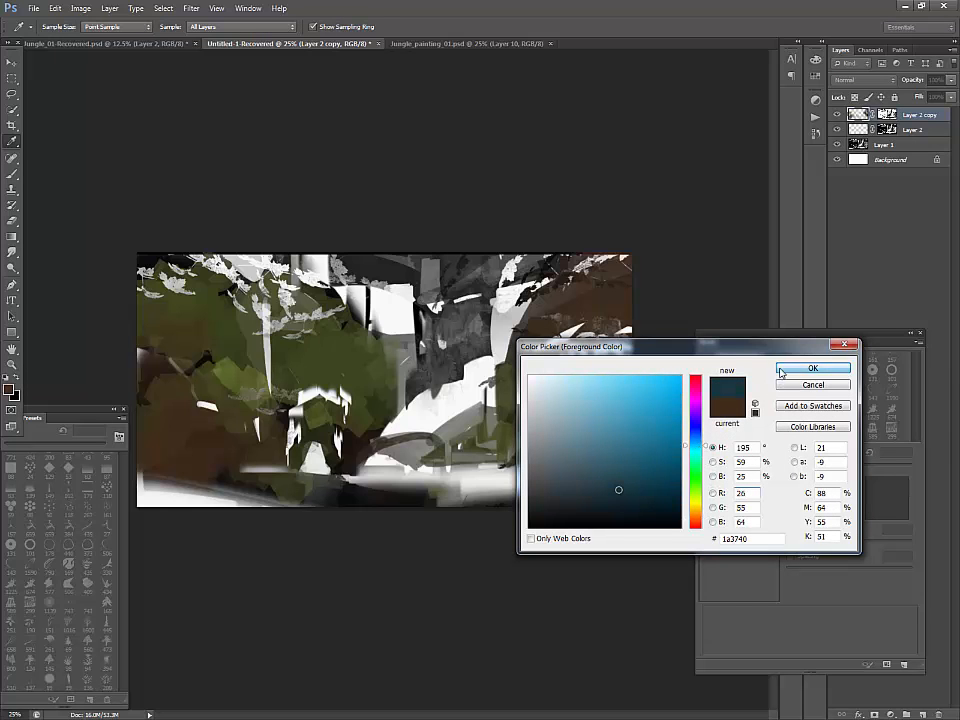
left_click(813, 368)
left_click_drag(545, 219, 385, 205)
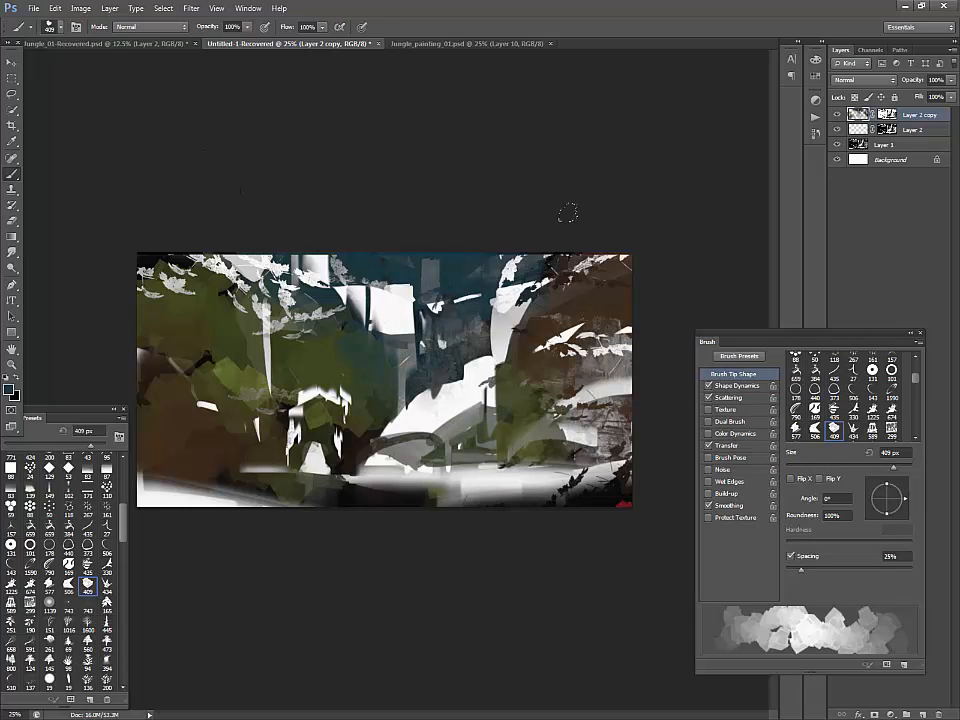
mouse_move(618, 493)
left_mouse_down()
mouse_move(212, 492)
mouse_move(296, 478)
left_mouse_up()
Step: Set the brush size to 400 px, sample an olive green from the foliage and paint it across the lower-left foreground
key("bracketleft")
key("bracketleft")
key("bracketleft")
key("bracketleft")
key("bracketright")
key("bracketright")
key("bracketright")
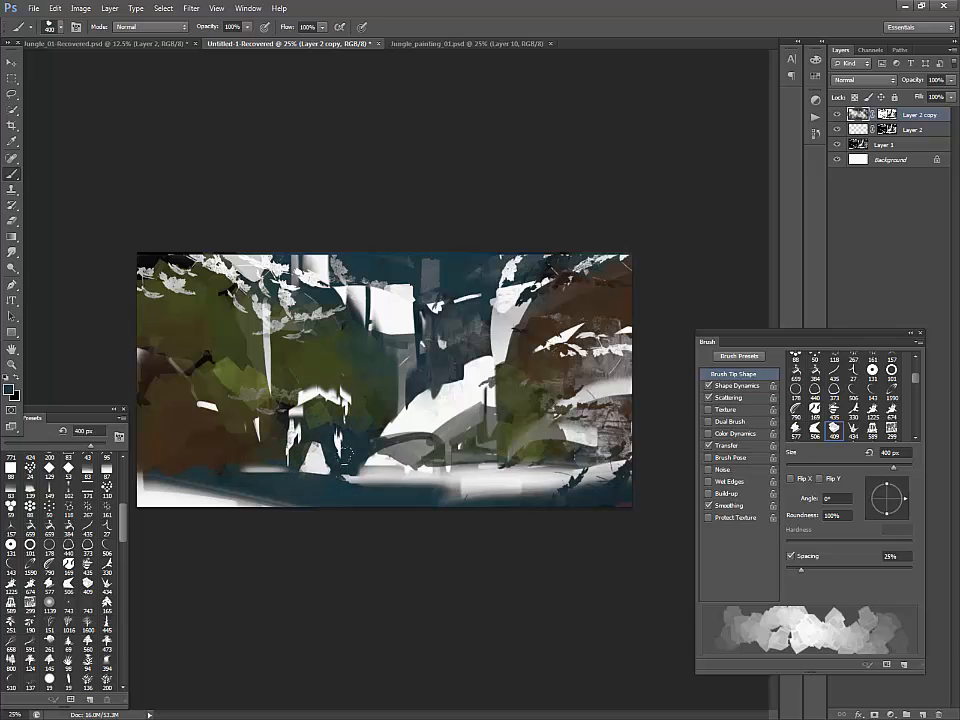
left_click(300, 400, "alt")
mouse_move(236, 478)
left_mouse_down()
mouse_move(176, 513)
mouse_move(332, 505)
mouse_move(137, 492)
left_mouse_up()
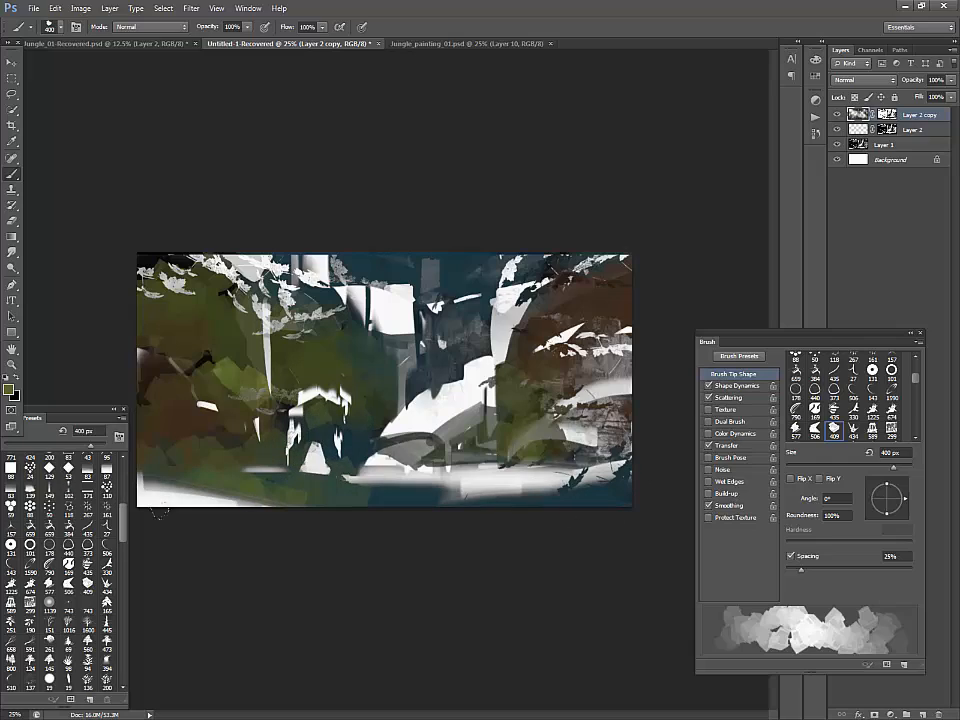
Step: Set the foreground color to lime green c4e258 and paint the upper and central light areas on Layer 2
left_click(861, 129)
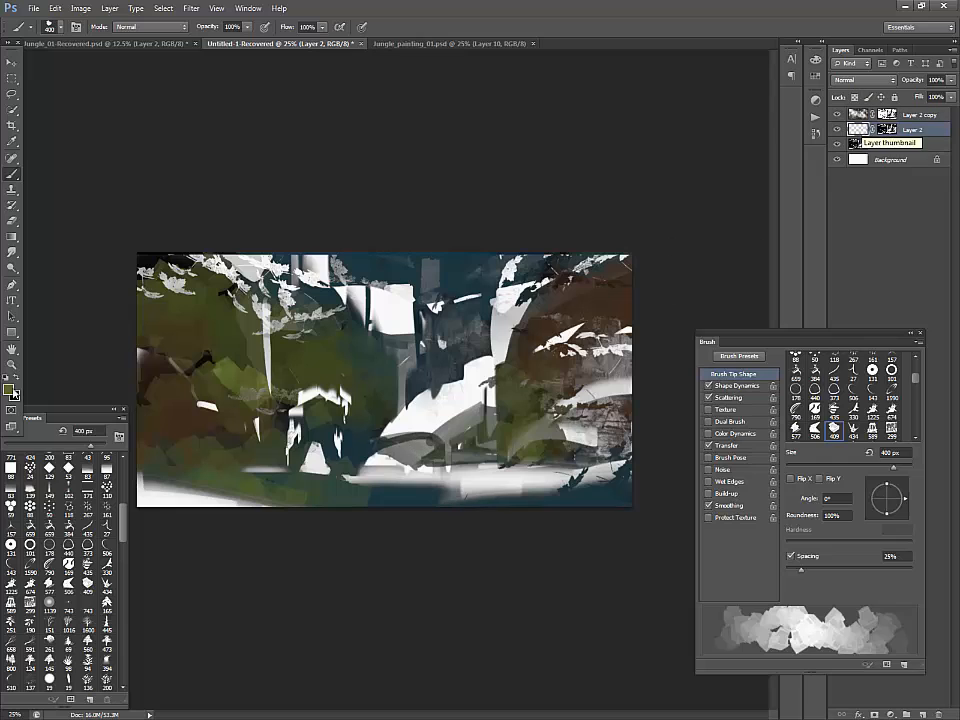
key("n")
left_click(622, 393)
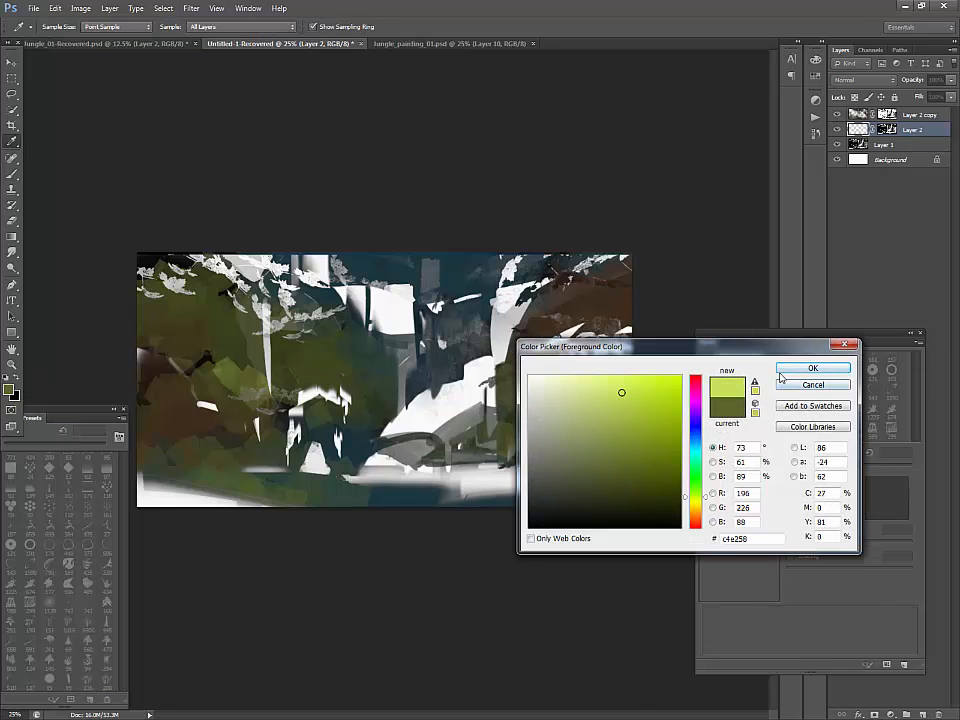
left_click(790, 371)
mouse_move(518, 284)
left_mouse_down()
mouse_move(488, 345)
mouse_move(470, 352)
mouse_move(372, 270)
mouse_move(345, 290)
mouse_move(305, 258)
mouse_move(203, 236)
mouse_move(158, 282)
left_mouse_up()
mouse_move(487, 378)
left_mouse_down()
mouse_move(448, 370)
mouse_move(410, 402)
left_mouse_up()
Step: Change the foreground color to a light yellow and paint it over the central lit areas and the water on Layer 2
left_click(9, 389)
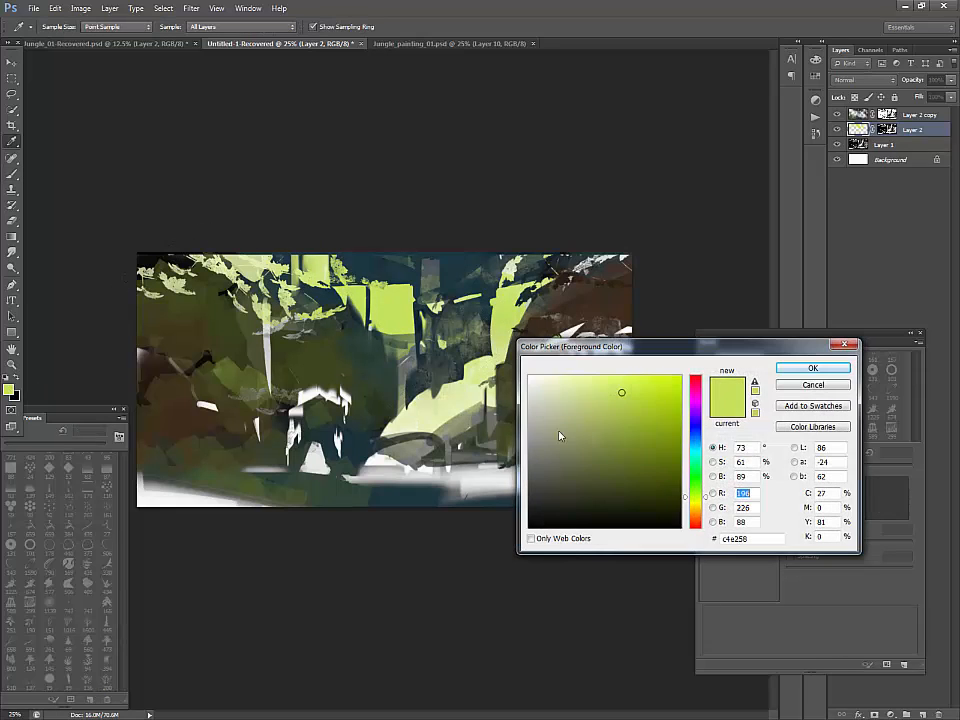
left_click(697, 505)
left_click_drag(622, 388, 608, 383)
key("Return")
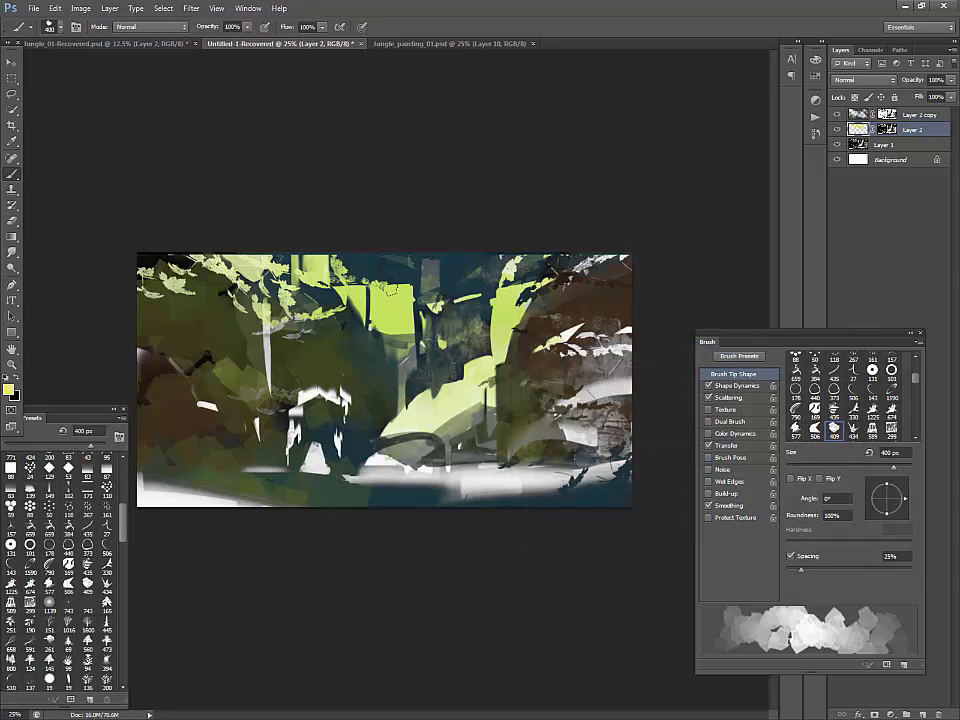
mouse_move(430, 468)
left_mouse_down()
mouse_move(452, 480)
mouse_move(417, 497)
mouse_move(505, 492)
left_mouse_up()
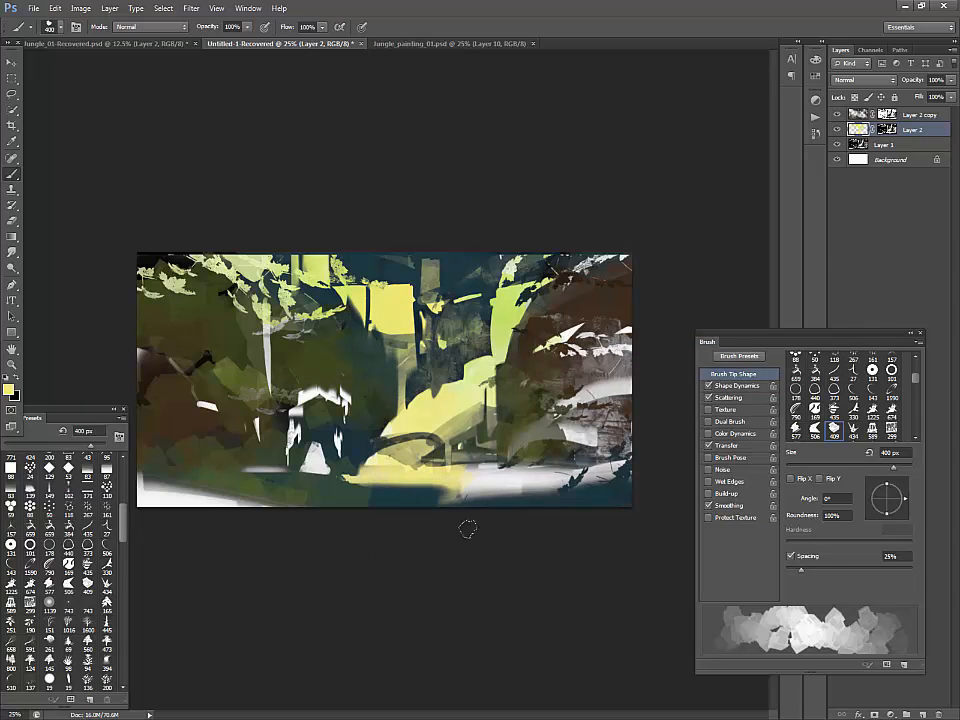
Step: Paint light yellow over the right end of the water, and dark green over the right-hand foliage highlights on Layer 2
mouse_move(537, 486)
left_mouse_down()
mouse_move(592, 450)
mouse_move(622, 402)
left_mouse_up()
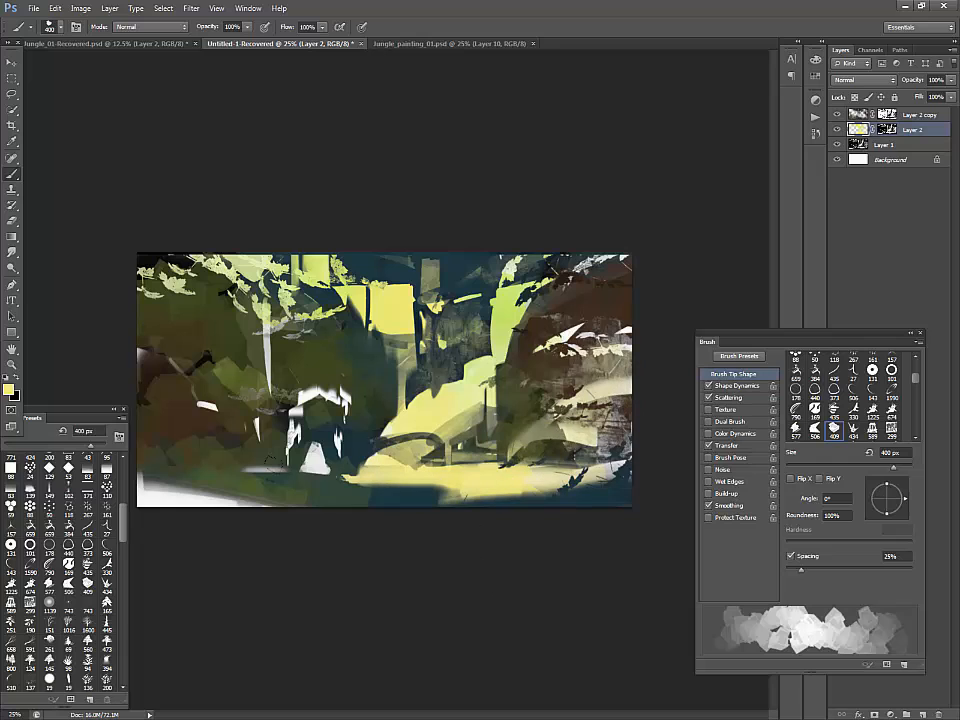
left_click(8, 388)
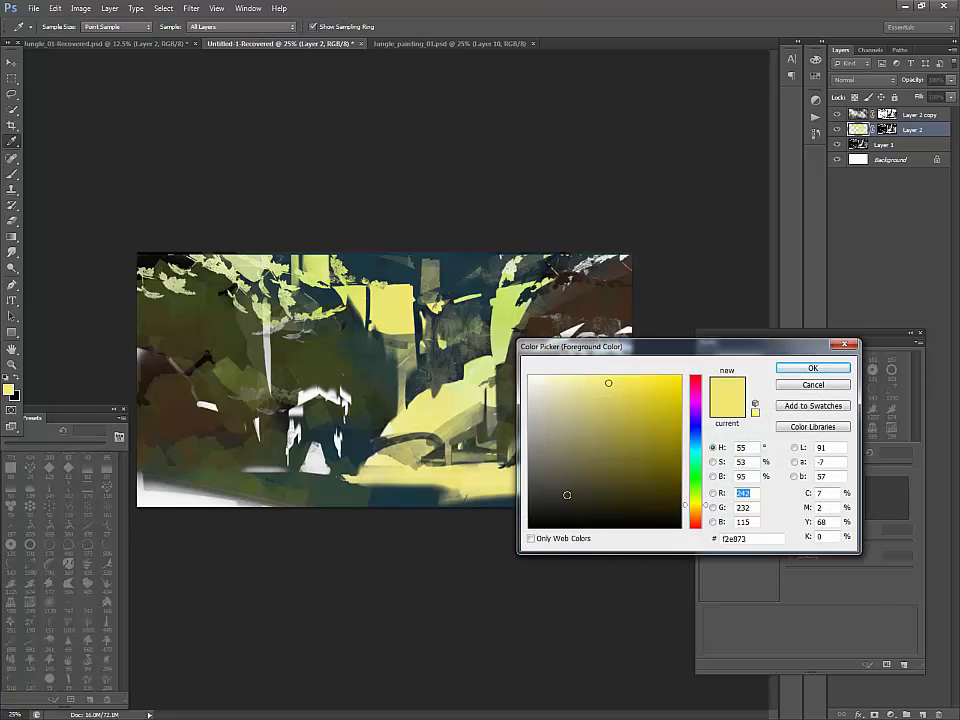
left_click_drag(698, 457, 698, 469)
left_click_drag(612, 496, 630, 481)
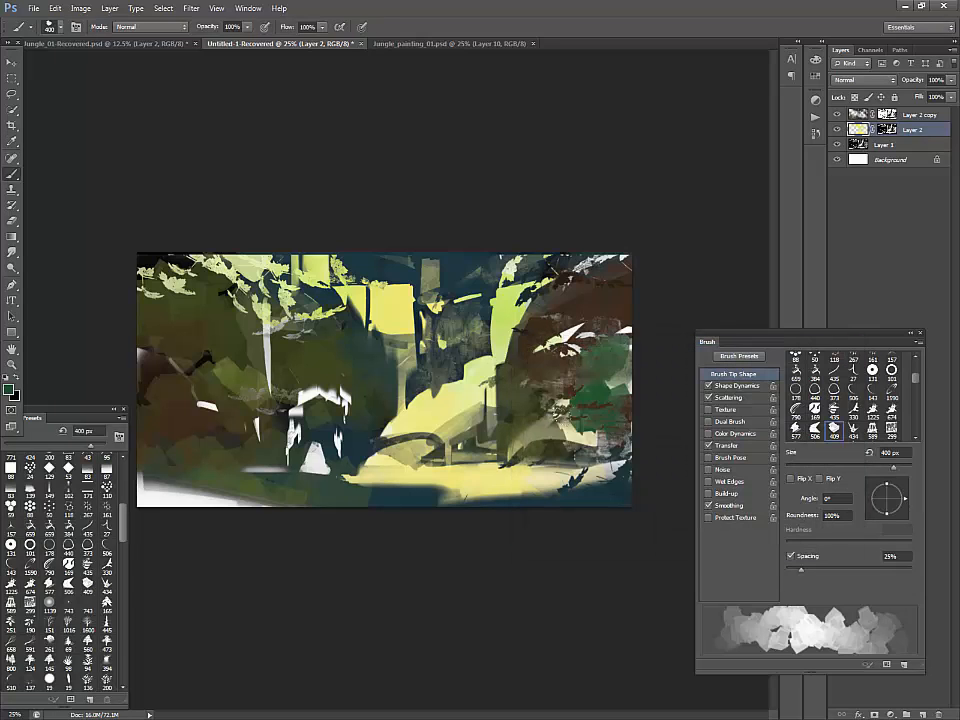
left_click_drag(557, 325, 586, 335)
mouse_move(500, 479)
left_mouse_down()
mouse_move(568, 433)
mouse_move(600, 472)
left_mouse_up()
key("ctrl+z")
mouse_move(567, 432)
left_mouse_down()
mouse_move(610, 460)
mouse_move(550, 468)
mouse_move(556, 482)
mouse_move(537, 467)
mouse_move(528, 484)
left_mouse_up()
Step: Sample green and olive tones from the painting and cover the white areas around the central-left arch and lower-left foreground
left_click(405, 358, "alt")
left_click(509, 312, "alt")
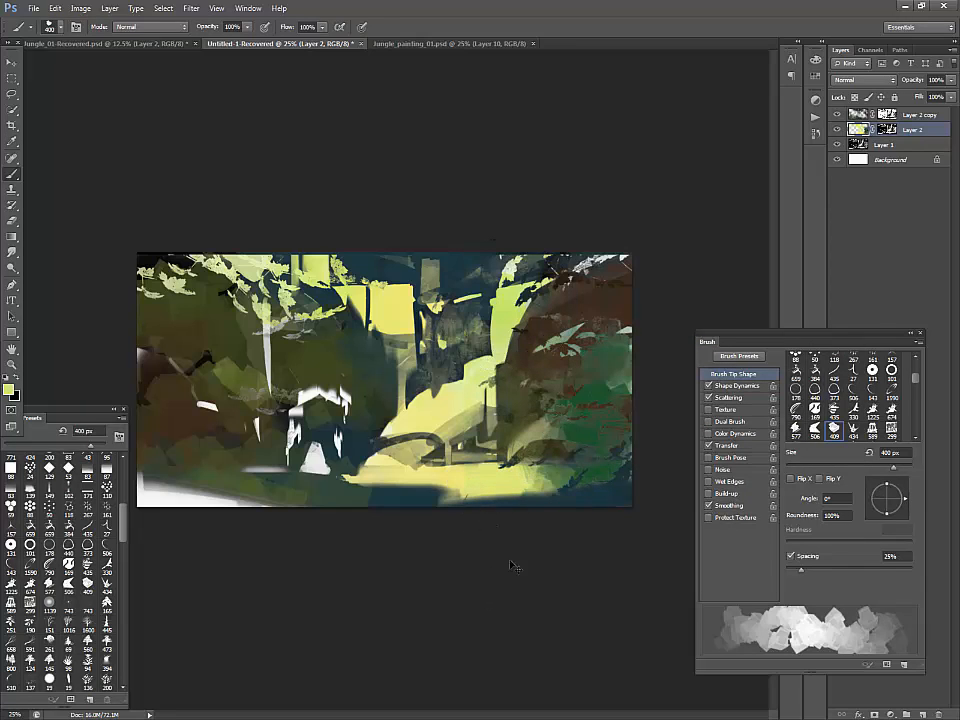
mouse_move(322, 466)
left_mouse_down()
mouse_move(238, 496)
mouse_move(270, 491)
mouse_move(256, 464)
left_mouse_up()
left_click(343, 407, "alt")
mouse_move(340, 405)
left_mouse_down()
mouse_move(300, 406)
mouse_move(340, 401)
mouse_move(338, 428)
mouse_move(258, 396)
mouse_move(212, 404)
left_mouse_up()
mouse_move(266, 378)
left_mouse_down()
mouse_move(268, 325)
mouse_move(275, 348)
mouse_move(285, 322)
mouse_move(264, 307)
mouse_move(320, 315)
left_mouse_up()
left_click(312, 352, "alt")
left_click_drag(256, 417, 256, 435)
mouse_move(171, 410)
left_mouse_down()
mouse_move(205, 416)
mouse_move(190, 400)
mouse_move(253, 432)
mouse_move(190, 493)
mouse_move(235, 493)
left_mouse_up()
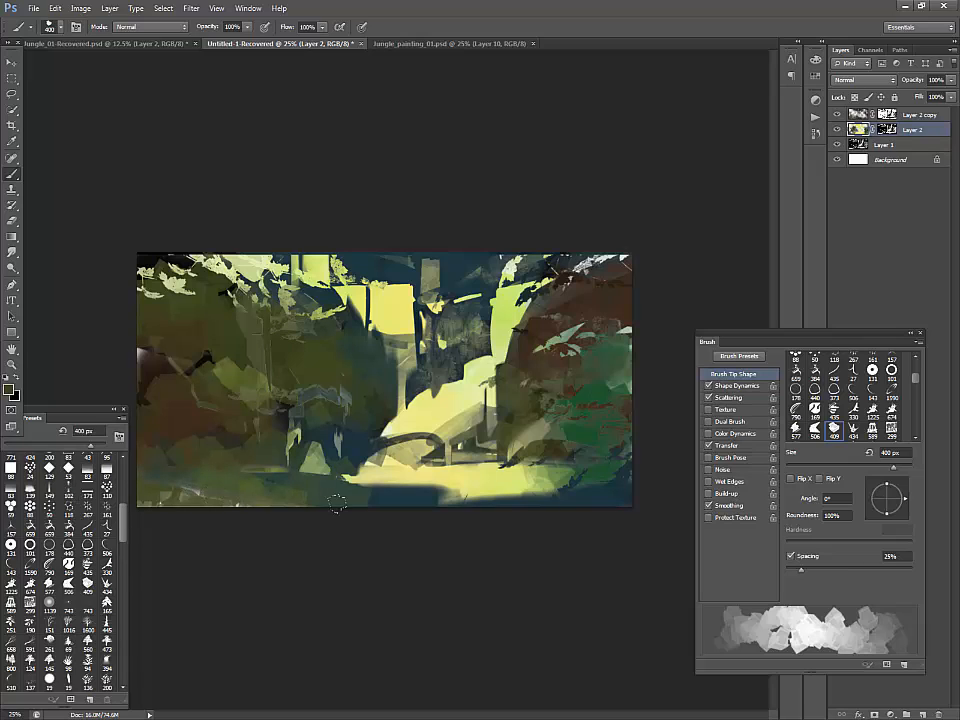
Step: Shrink the brush, sample the light yellow and paint it over the arch's highlights, leaving the brush at 90 px
key("bracketleft")
left_click(418, 398, "alt")
key("bracketleft")
key("bracketleft")
key("bracketleft")
key("bracketleft")
key("bracketleft")
mouse_move(341, 414)
left_mouse_down()
mouse_move(303, 435)
mouse_move(330, 400)
mouse_move(314, 394)
mouse_move(338, 413)
left_mouse_up()
key("bracketright")
key("bracketright")
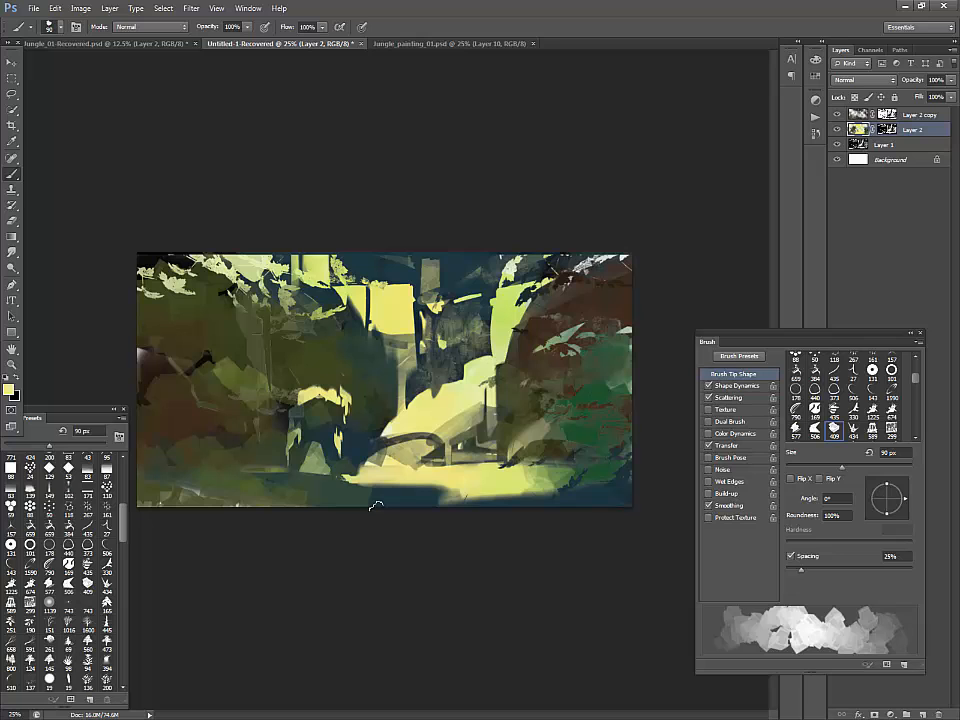
Step: Set the foreground color to pale cream f7f5cd and paint it over the top highlights of the arch
left_click(8, 390)
left_click(560, 379)
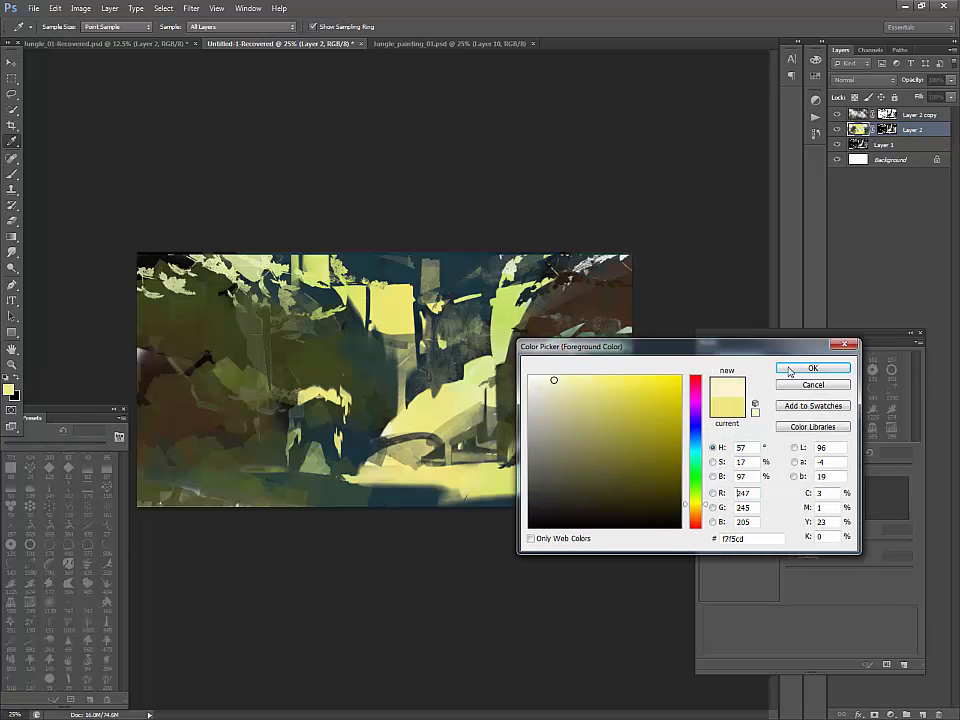
left_click(812, 369)
left_click_drag(318, 396, 333, 392)
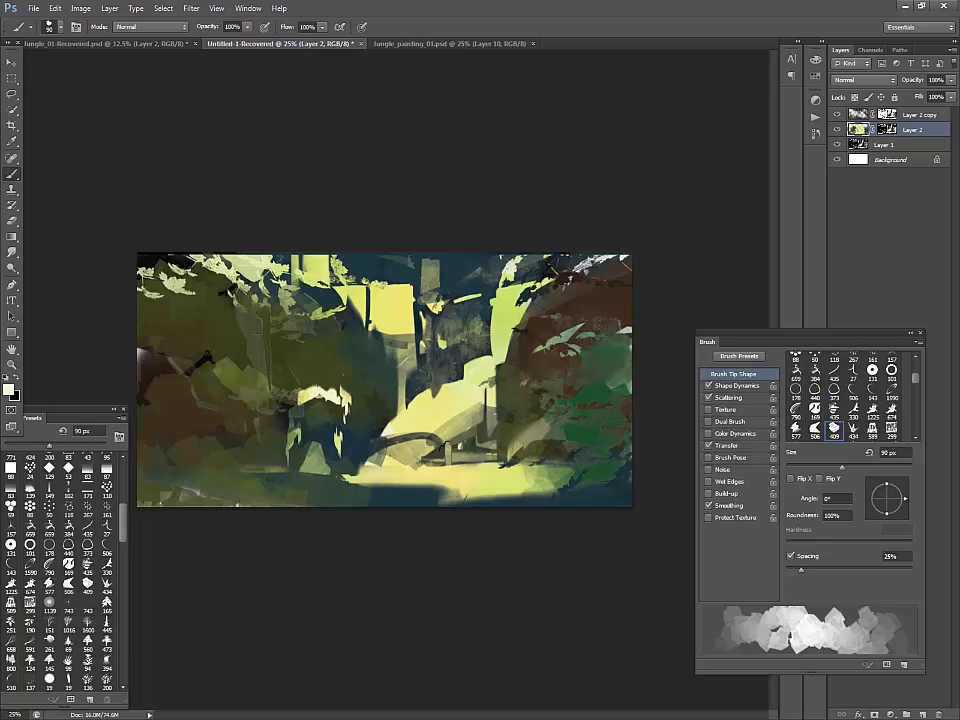
Step: On Layer 2 copy, sample tones from the painting and touch up the upper-right foliage and the shadows beside the water
left_click(862, 116)
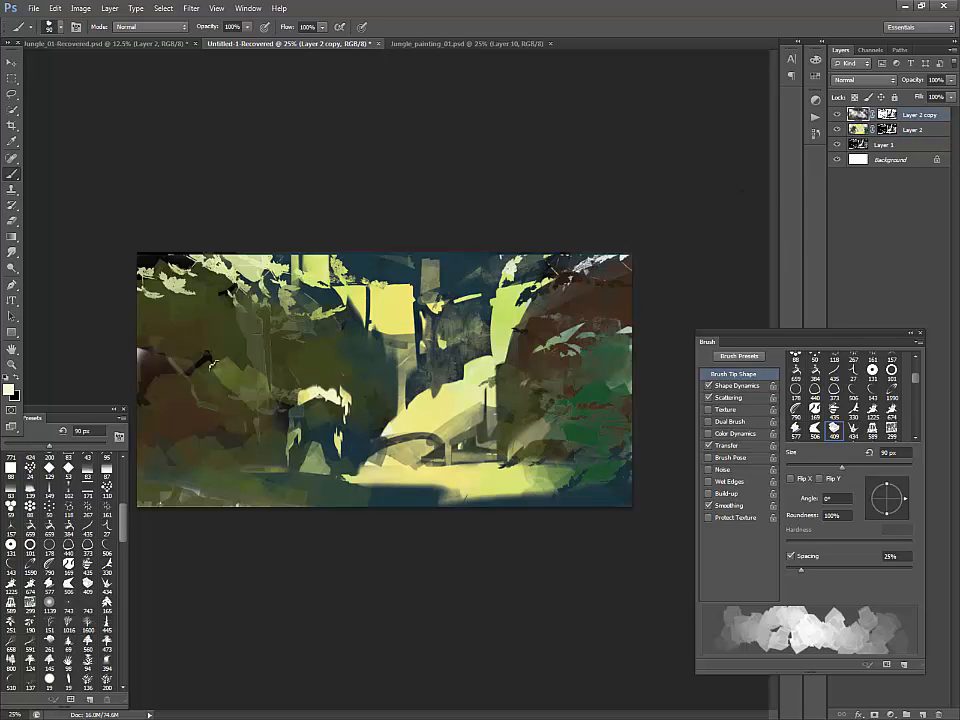
left_click(565, 280, "alt")
left_click_drag(584, 274, 610, 267)
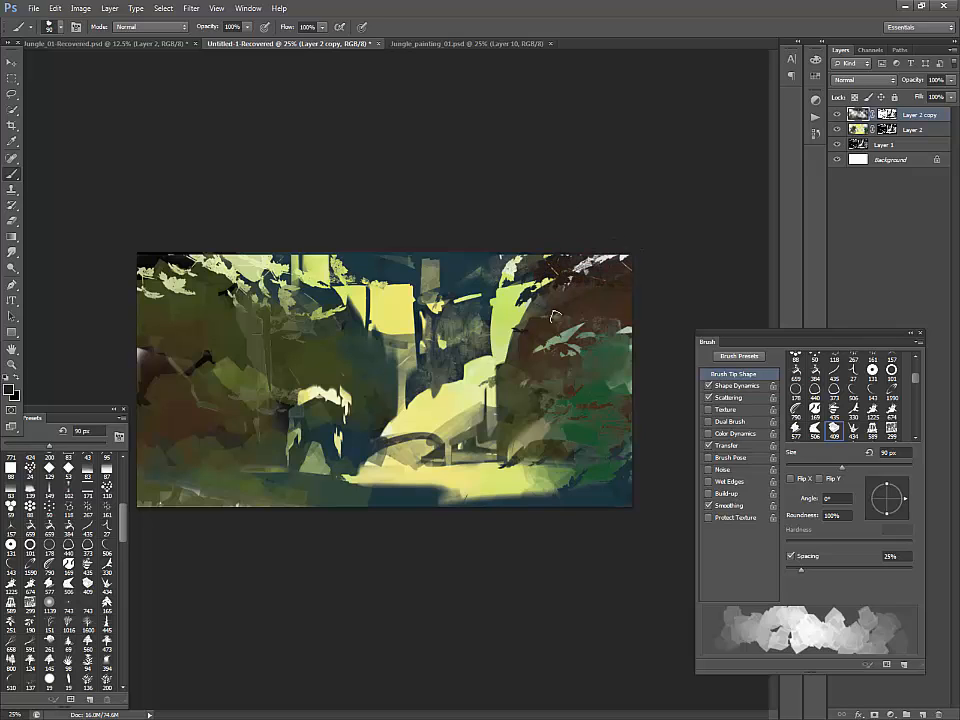
left_click(525, 433, "alt")
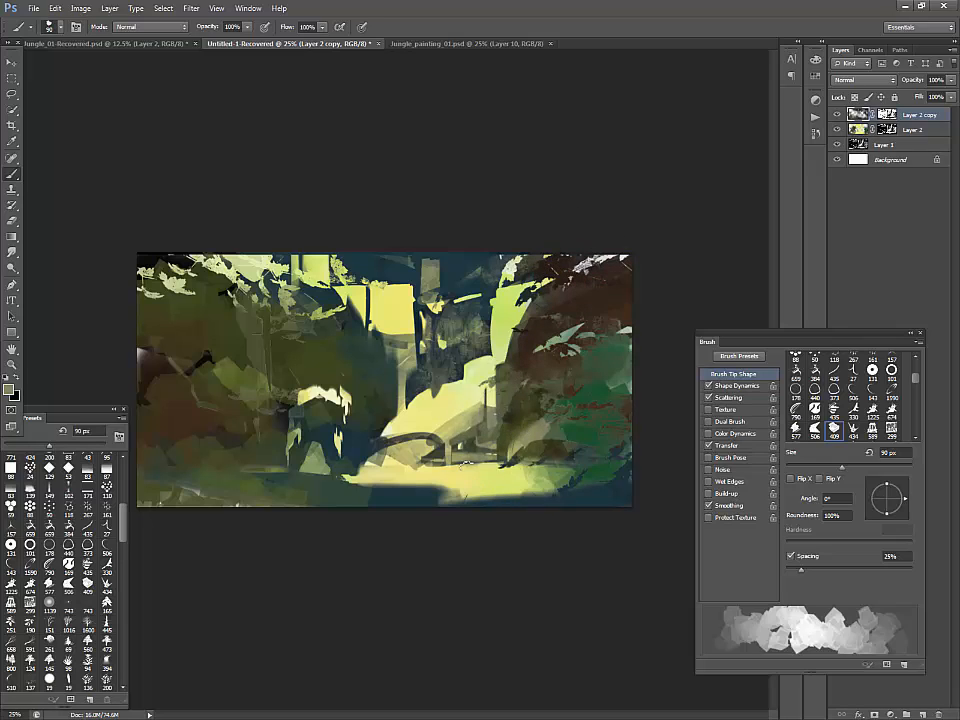
mouse_move(464, 456)
left_mouse_down()
mouse_move(438, 464)
mouse_move(482, 454)
left_mouse_up()
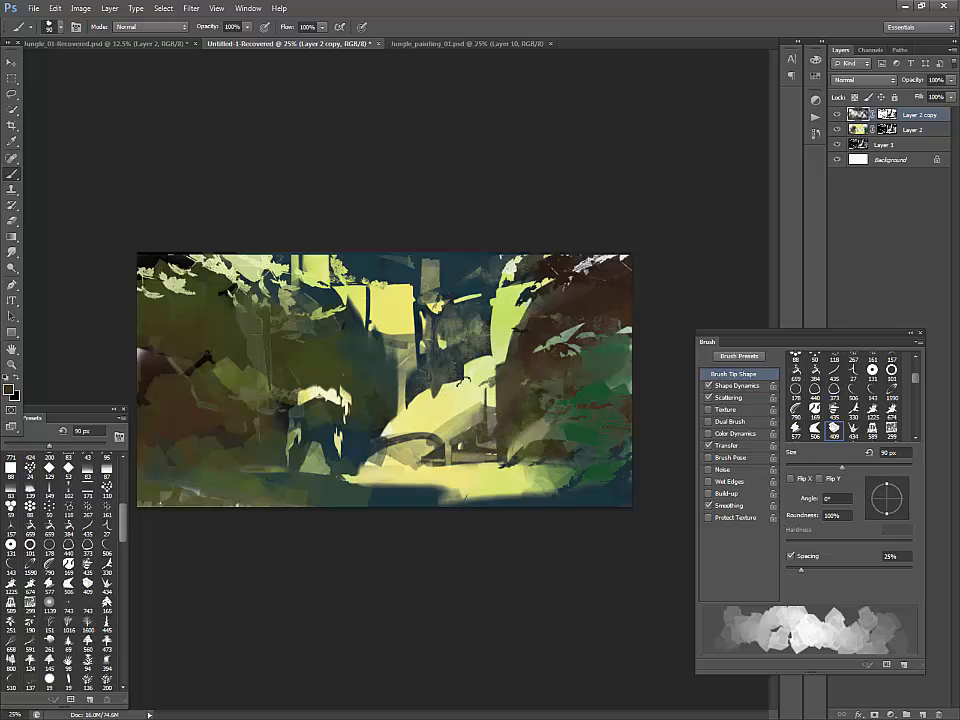
Step: Enlarge the brush to 400 px and paint a dark tone over the shadowed foliage above the arch on Layer 2 copy
key("bracketright")
key("bracketright")
key("bracketright")
key("bracketright")
key("bracketright")
key("bracketright")
key("bracketright")
mouse_move(338, 325)
left_mouse_down()
mouse_move(322, 348)
mouse_move(388, 382)
left_mouse_up()
key("bracketright")
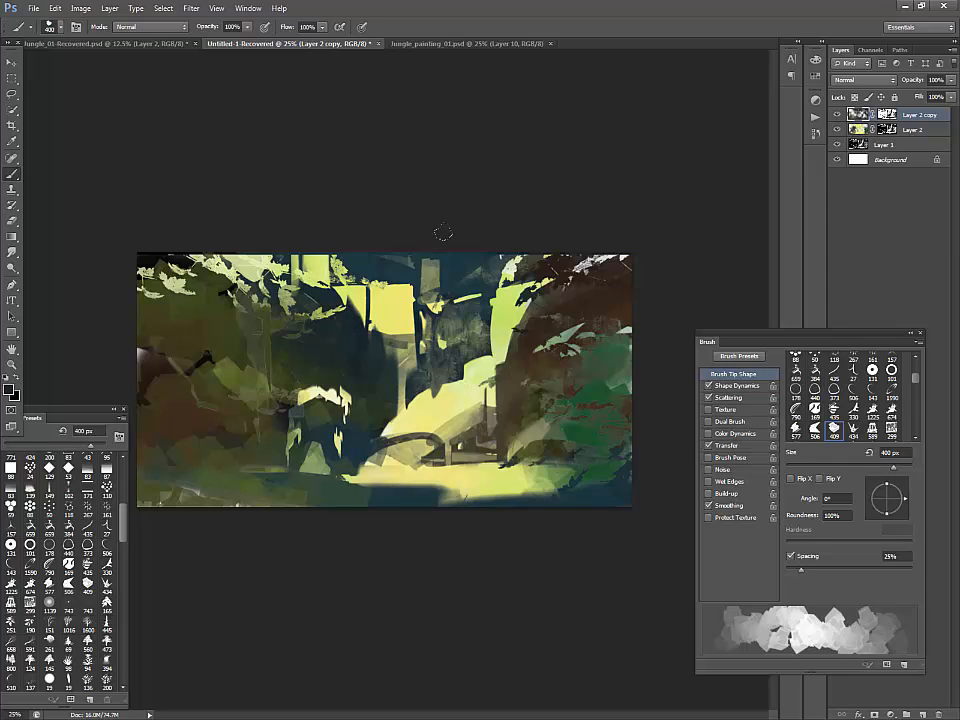
Step: Choose the soft round 100 px brush preset and add a new layer above Layer 2 copy
left_click_drag(123, 519, 123, 481)
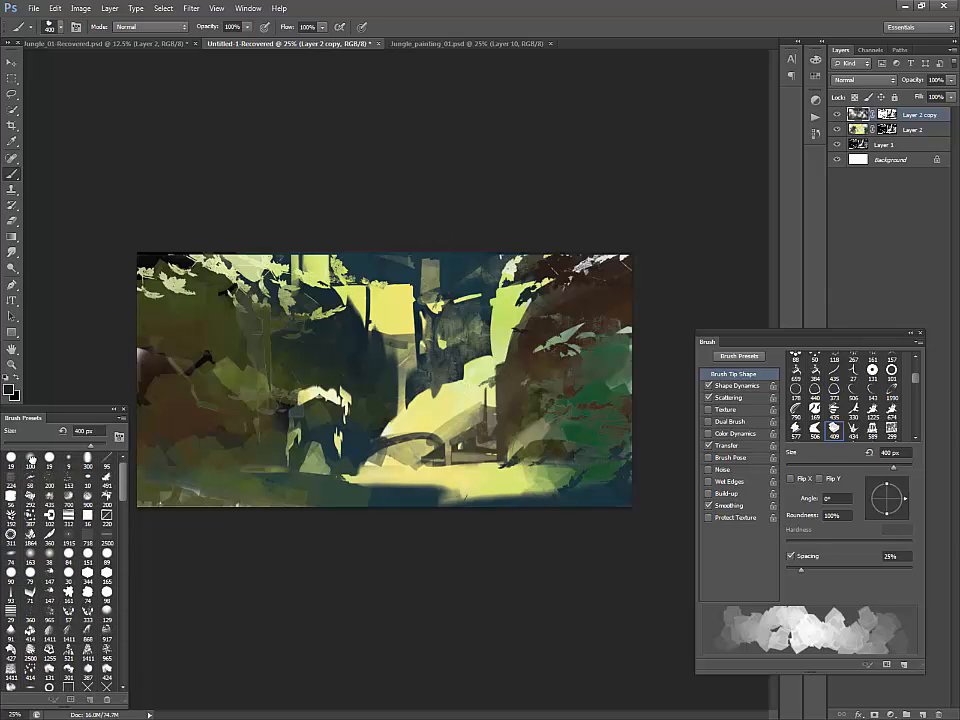
left_click(30, 457)
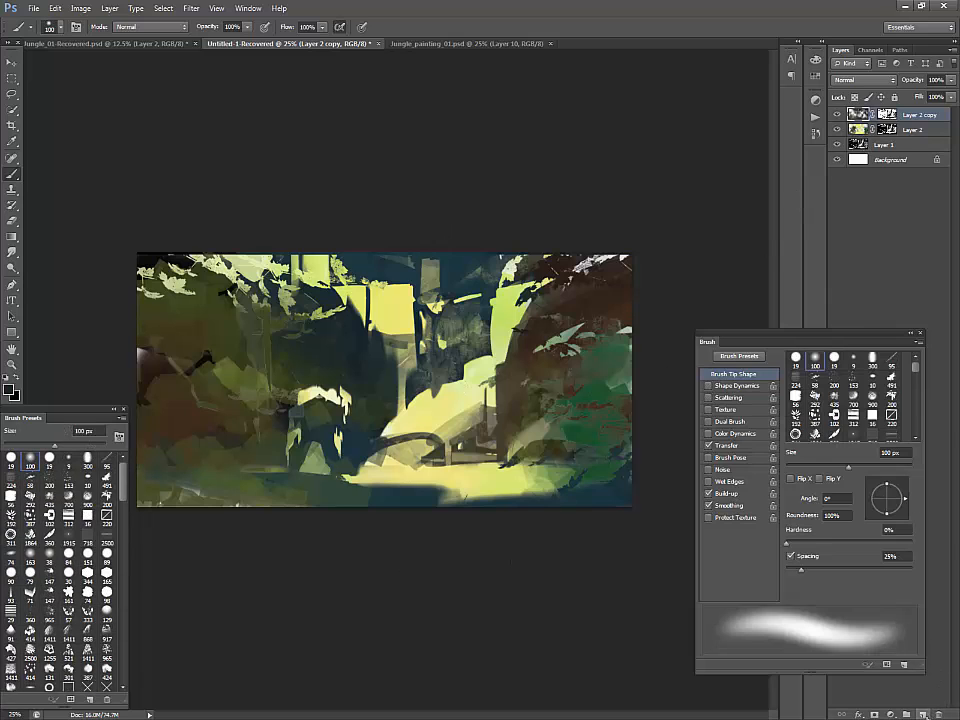
left_click(923, 714)
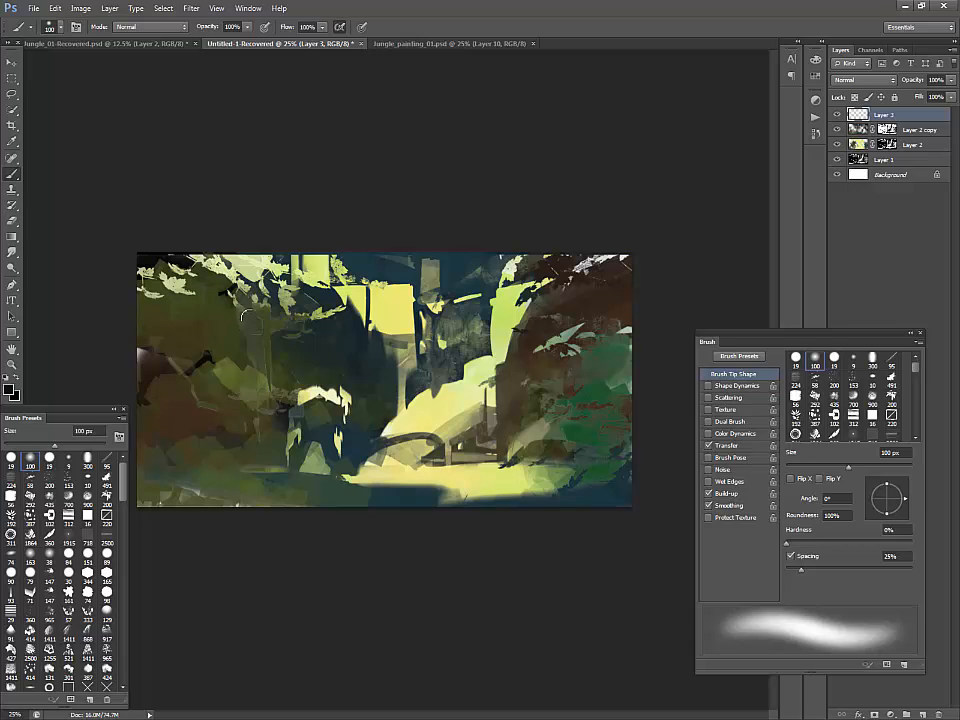
Step: Enlarge the soft brush beyond 400 px and paint black shading over the upper-left foliage on Layer 3
key("bracketright")
key("bracketright")
key("bracketright")
key("bracketright")
key("bracketright")
key("bracketright")
key("bracketright")
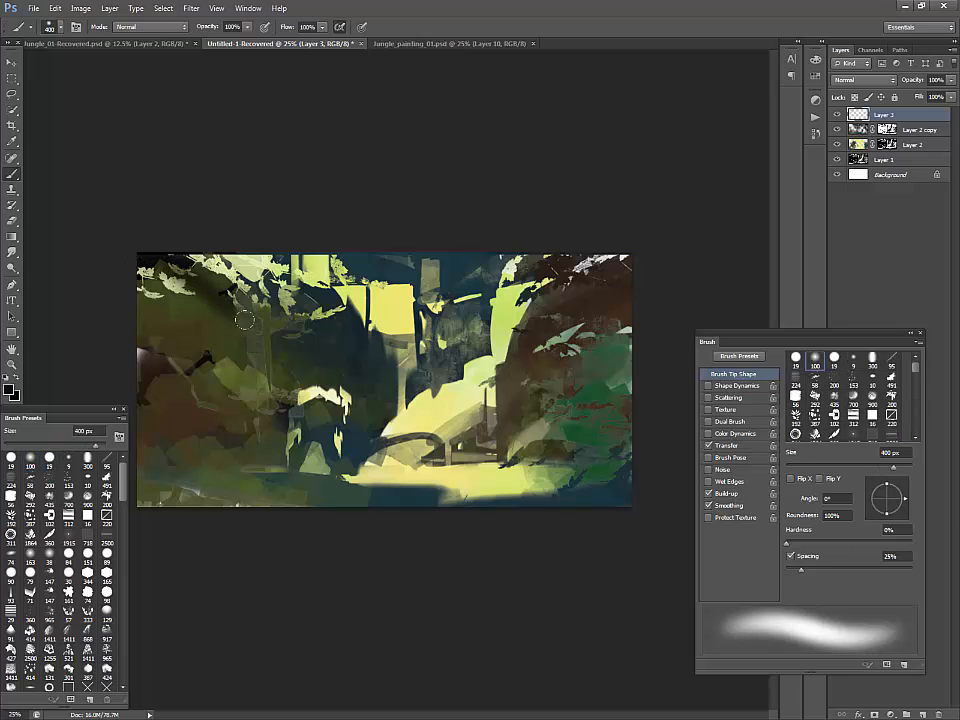
key("bracketright")
key("bracketright")
key("bracketright")
left_click_drag(325, 345, 288, 308)
Step: Reduce the soft brush, darken the foliage around the arch, and set the brush size to 600 px
key("bracketleft")
key("bracketleft")
mouse_move(350, 385)
left_mouse_down()
mouse_move(357, 435)
mouse_move(308, 353)
mouse_move(264, 382)
left_mouse_up()
key("bracketright")
key("bracketright")
key("bracketright")
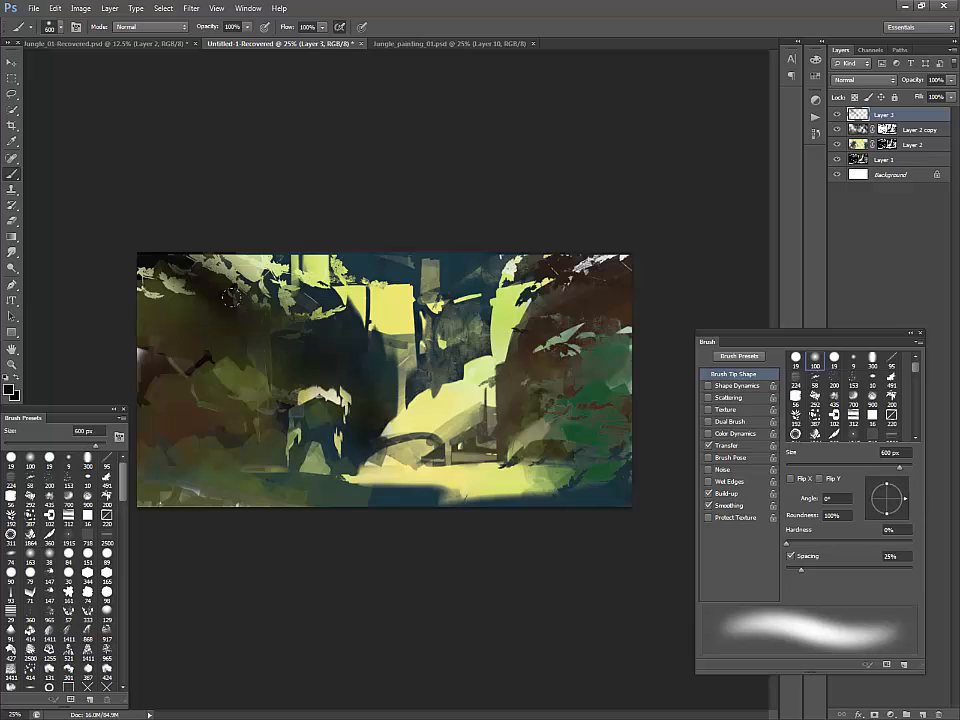
Step: Shade the lower-left foreground with the soft brush at 300 px, undo the last stroke and set the brush to 400 px
key("bracketleft")
key("bracketleft")
key("bracketleft")
key("bracketleft")
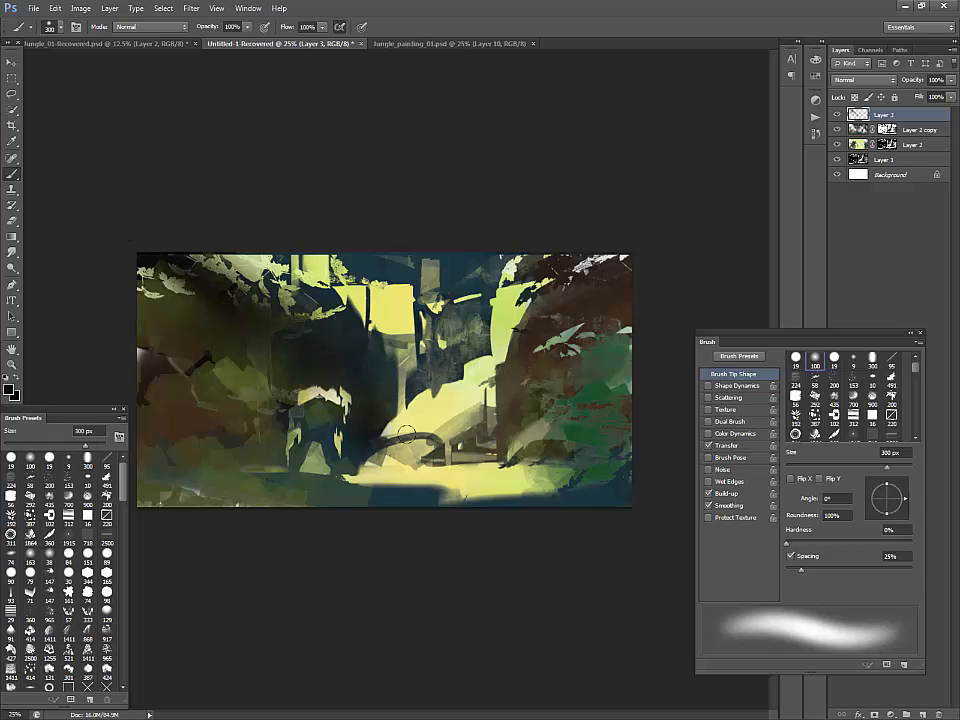
mouse_move(275, 462)
left_mouse_down()
mouse_move(175, 468)
mouse_move(154, 459)
mouse_move(199, 472)
mouse_move(148, 460)
mouse_move(265, 466)
left_mouse_up()
key("bracketright")
key("ctrl+z")
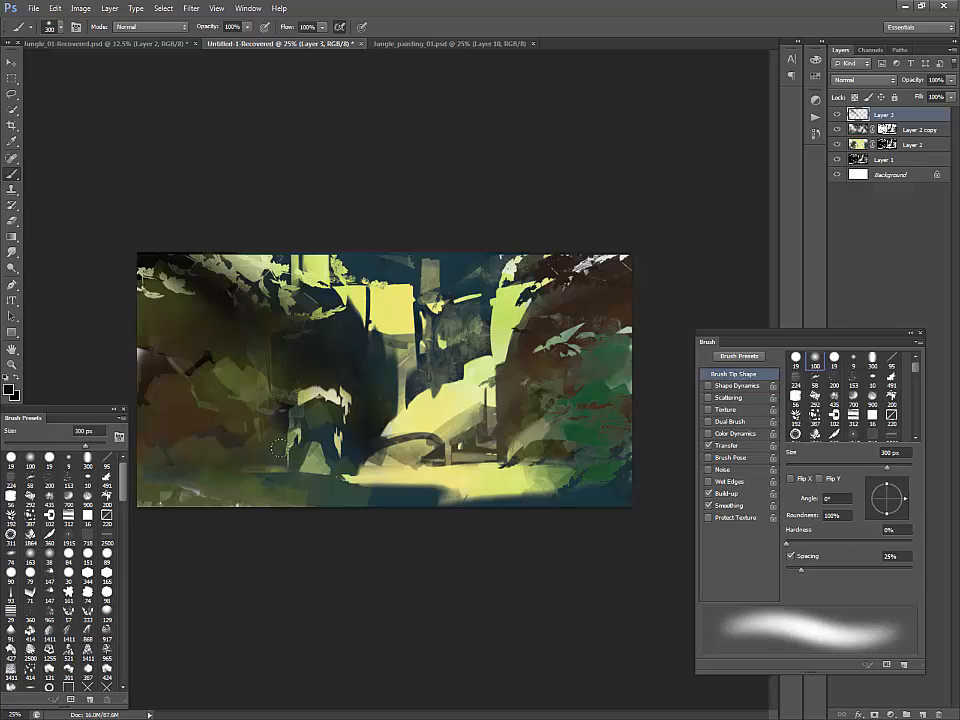
key("bracketright")
left_click(866, 146)
key("alt+bracketright")
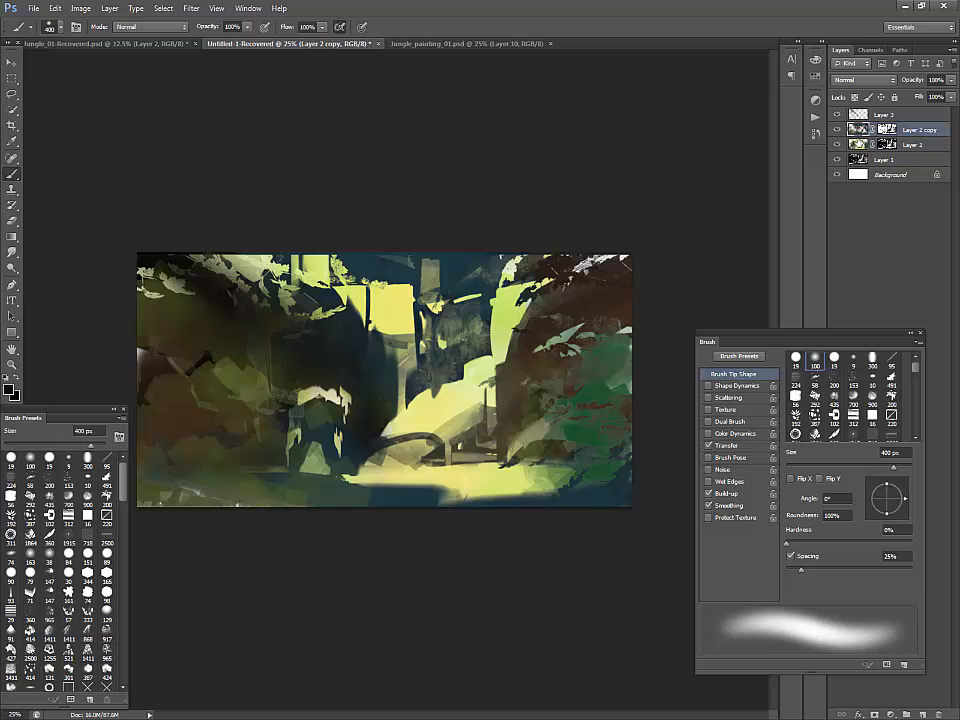
key("bracketleft")
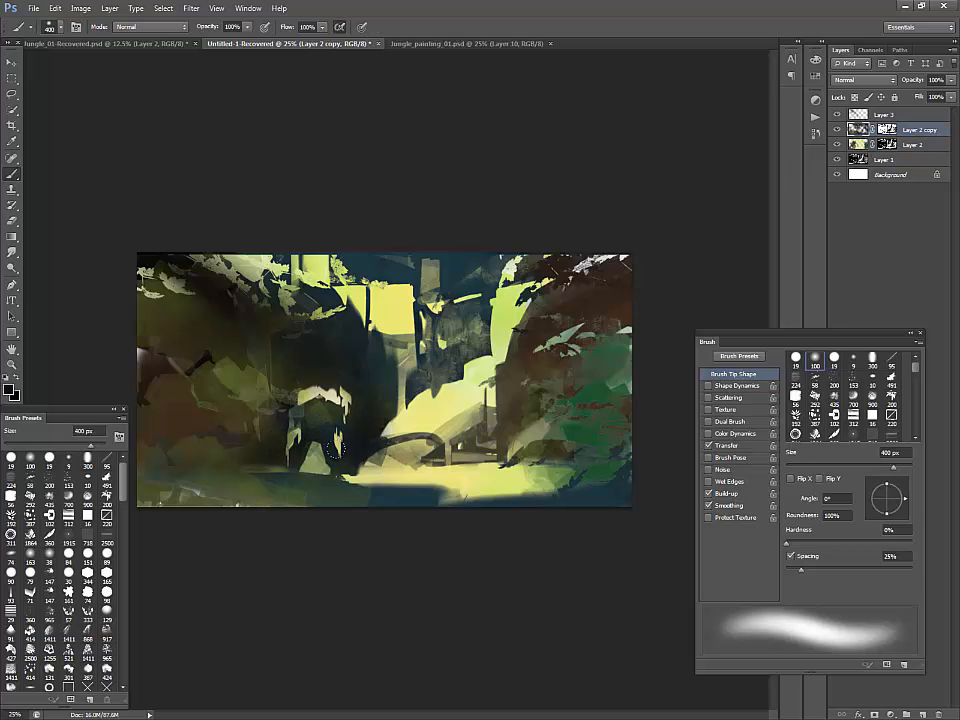
key("alt+bracketright")
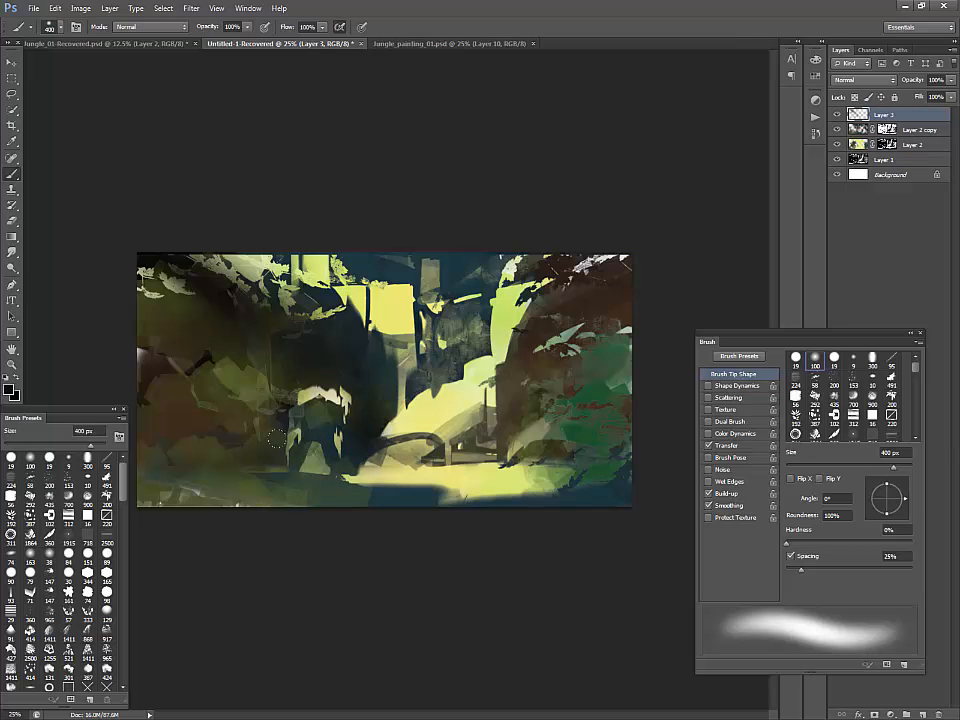
Step: Paint soft black shading along the bottom foreground on Layer 3, from the lower-left corner to the right edge
mouse_move(128, 510)
left_mouse_down()
mouse_move(296, 510)
mouse_move(127, 522)
left_mouse_up()
mouse_move(192, 485)
left_mouse_down()
mouse_move(132, 470)
mouse_move(336, 519)
left_mouse_up()
left_click_drag(440, 505, 690, 504)
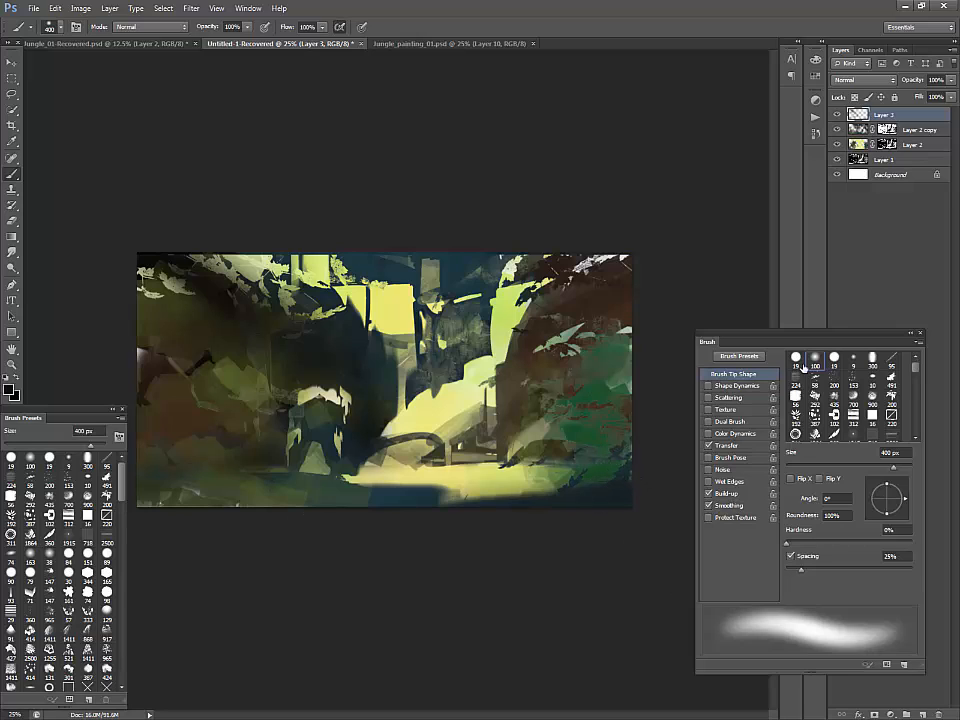
Step: Sample the light yellow and brush it softly over the lit background and upper-right leaves on Layer 2
left_click(871, 145)
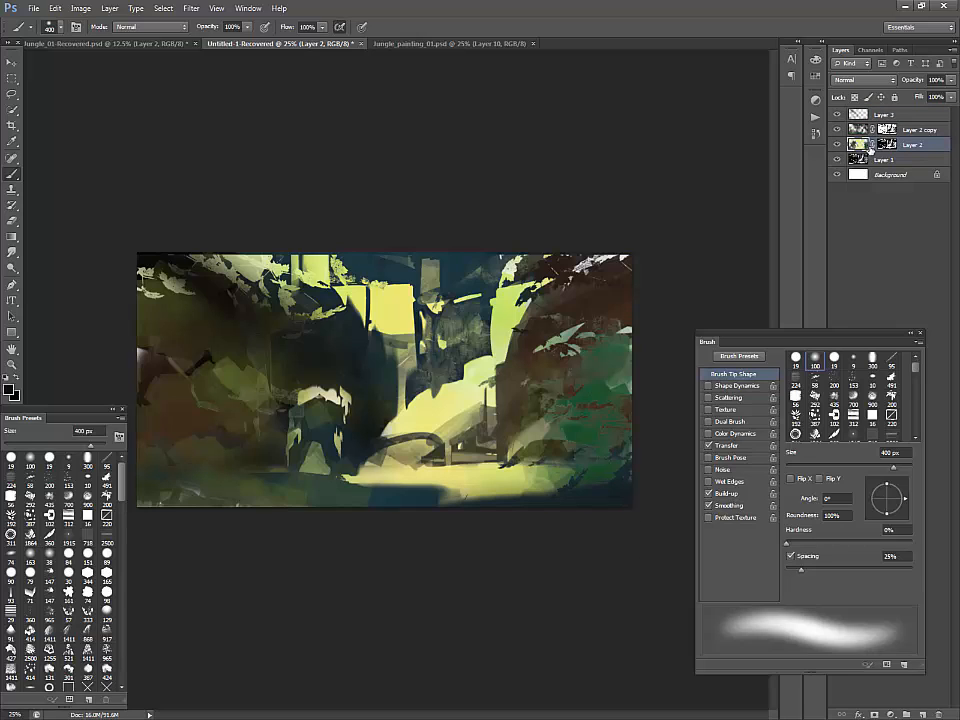
left_click(439, 405, "alt")
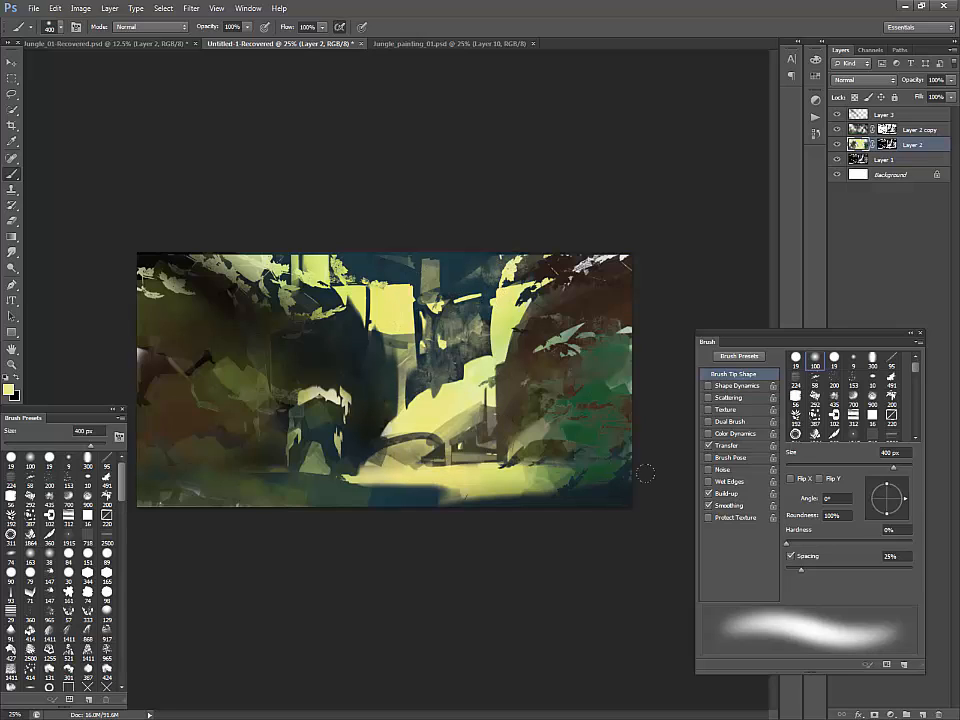
Step: Add a new layer at the top of the layer stack and choose the hexagonal 165 px brush preset
left_click(911, 713)
left_click_drag(895, 148, 890, 115)
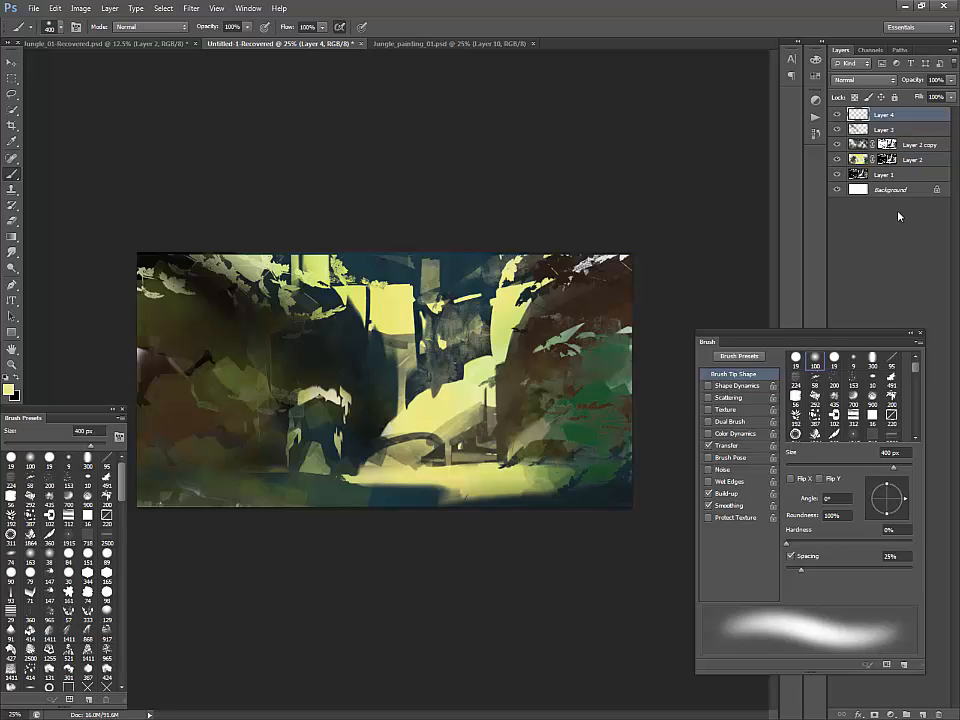
left_click(107, 571)
left_click_drag(122, 497, 123, 509)
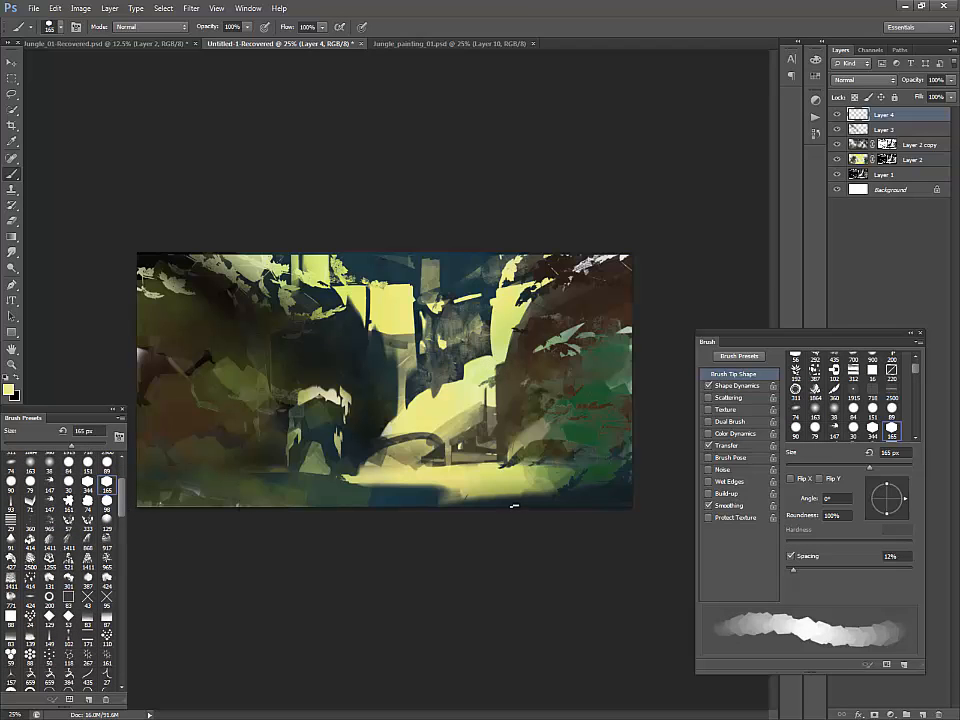
Step: Lasso narrow shapes on the lower-right bank, paint them with colors sampled nearby on Layer 4, and clear the selection
key("l")
mouse_move(576, 458)
left_mouse_down()
mouse_move(540, 477)
mouse_move(577, 472)
left_mouse_up()
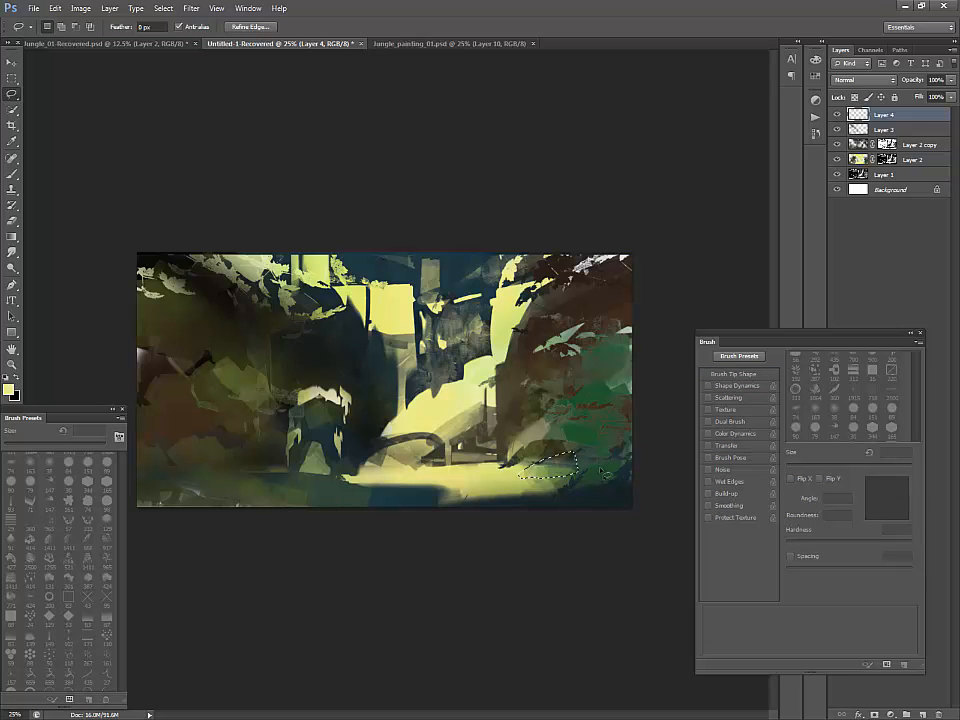
key("b")
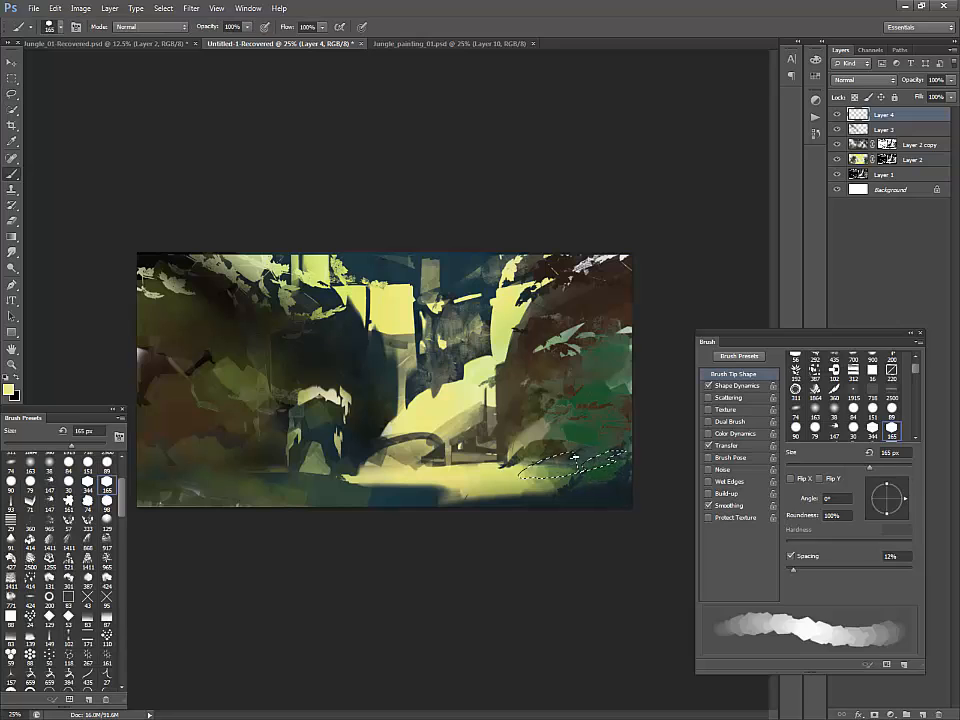
mouse_move(550, 467)
left_mouse_down()
mouse_move(586, 465)
mouse_move(540, 479)
mouse_move(614, 465)
mouse_move(584, 461)
left_mouse_up()
left_click(575, 481, "alt")
left_click(570, 454, "alt")
left_click(606, 472, "alt")
key("ctrl+d")
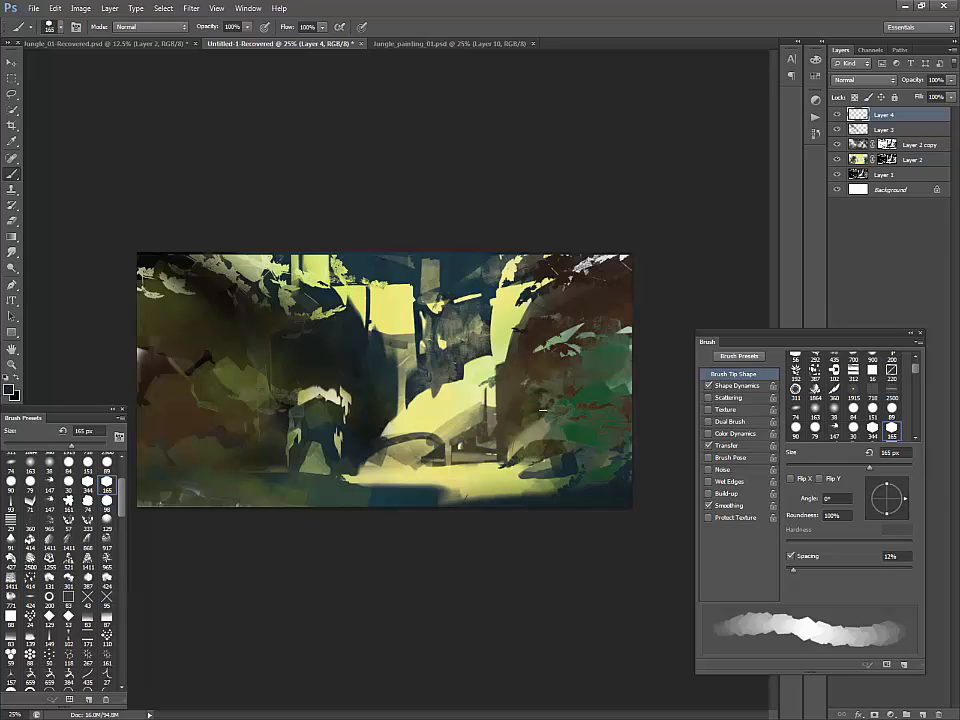
Step: Lasso the brown rock mass on the right side of the painting and choose the scattered, textured 50 px brush preset
key("l")
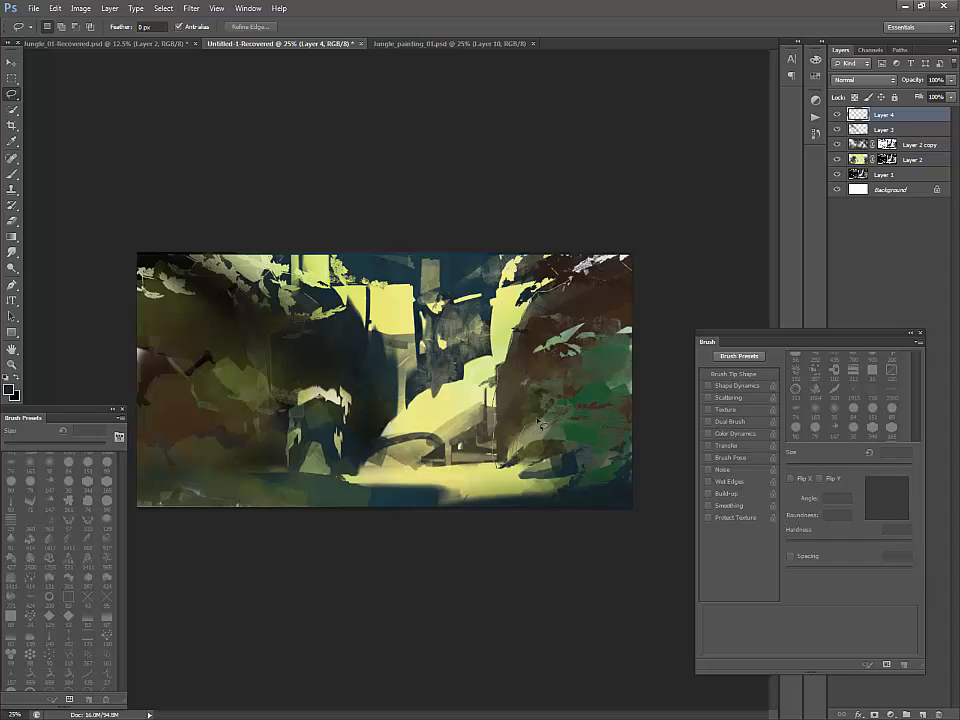
mouse_move(593, 392)
left_mouse_down()
mouse_move(639, 358)
mouse_move(666, 270)
left_mouse_up()
key("b")
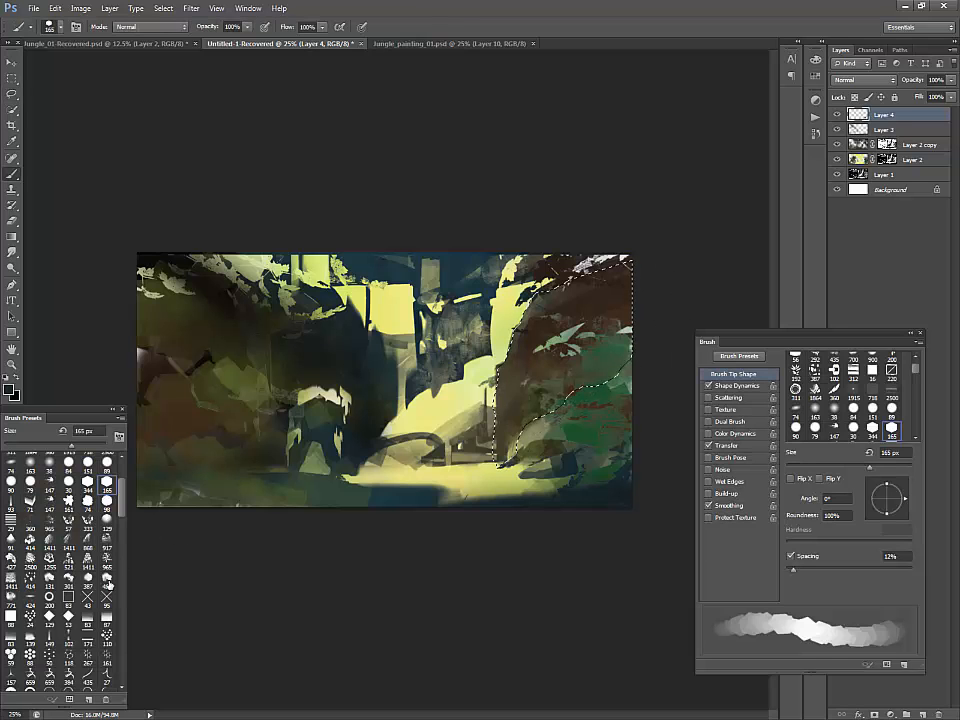
scroll(60, 560, "down", 5)
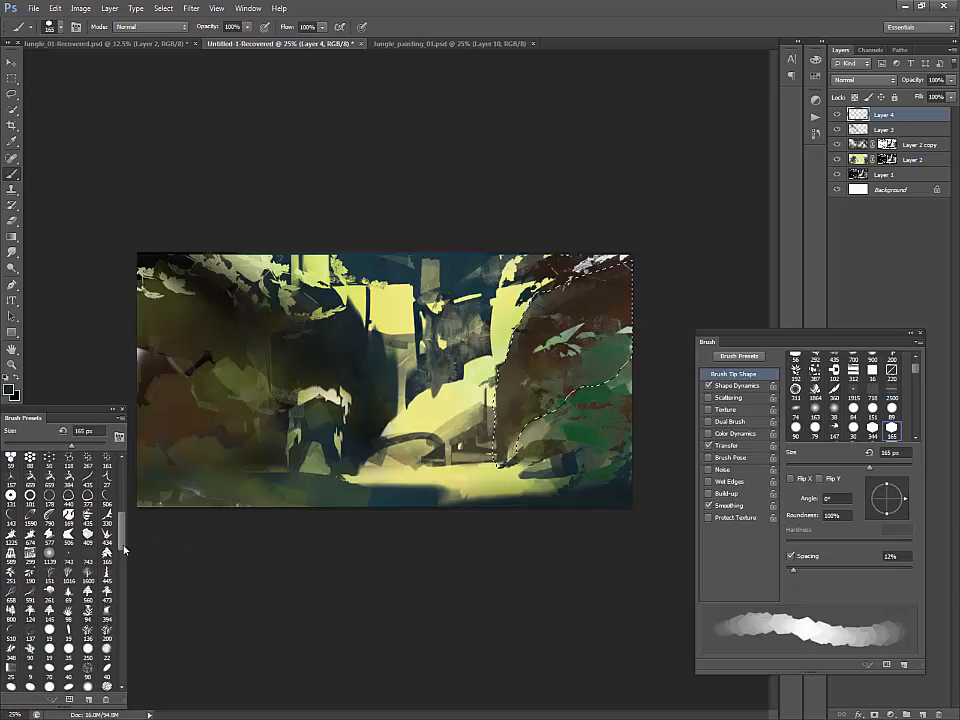
left_click(105, 528)
left_click_drag(121, 541, 121, 563)
left_click(107, 575)
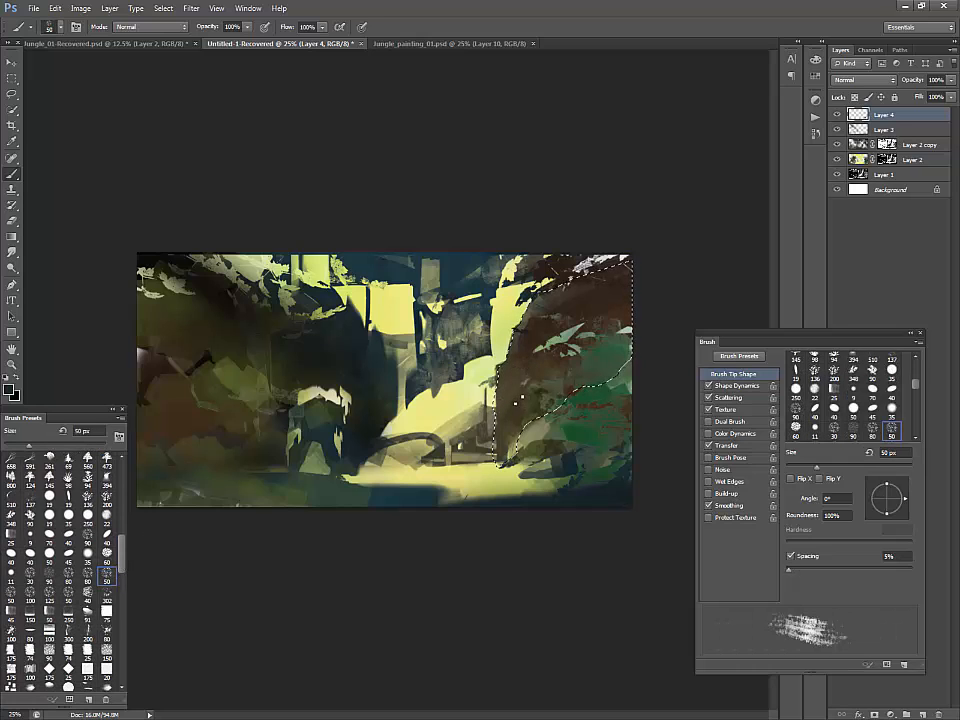
Step: Enlarge the brush to 150 px, paint dark textured strokes inside the selected right rock mass, and clear the selection
key("bracketright")
key("bracketright")
key("bracketright")
key("bracketright")
key("bracketright")
key("bracketright")
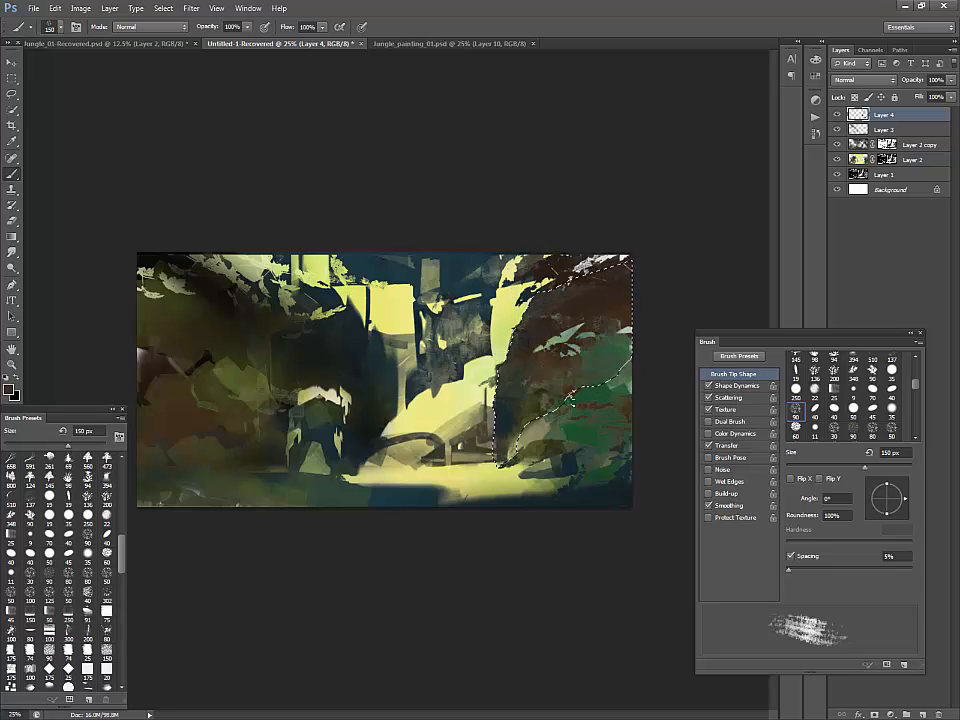
mouse_move(621, 370)
left_mouse_down()
mouse_move(607, 329)
mouse_move(628, 354)
left_mouse_up()
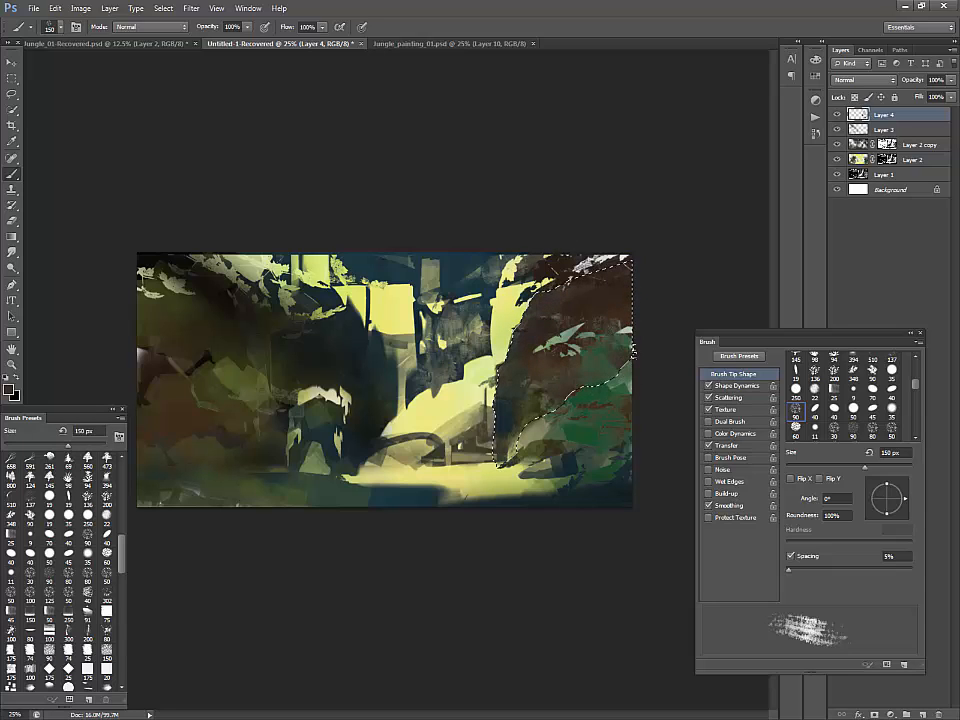
key("ctrl+d")
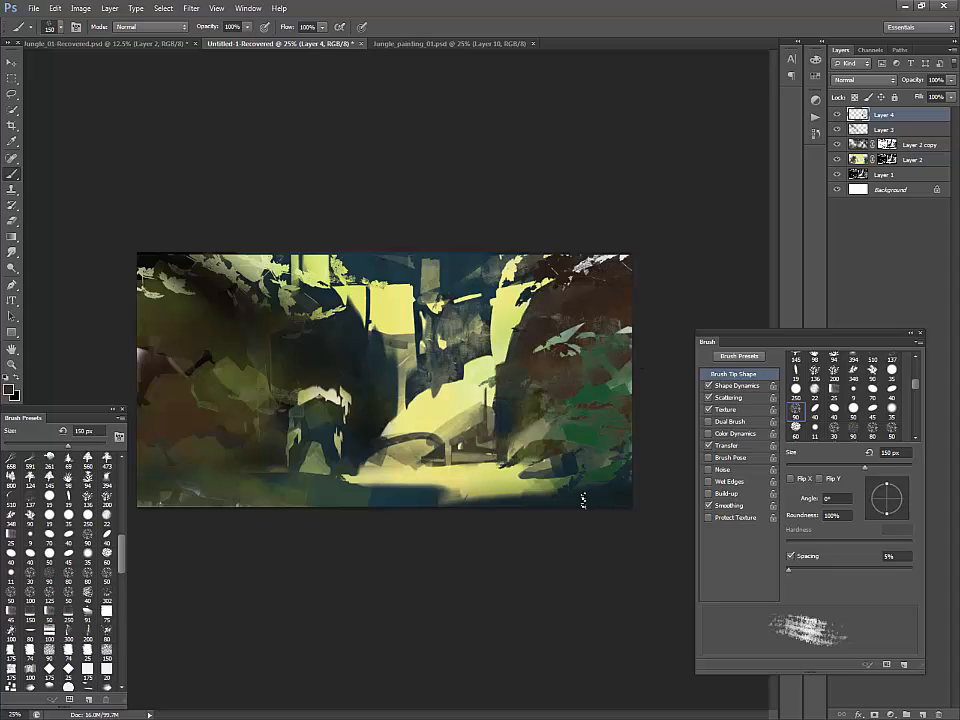
Step: Brush sampled yellow-green beside the right waterfall, and fill a lassoed rock shape next to it with sampled dark brown
left_click(499, 339, "alt")
mouse_move(494, 346)
left_mouse_down()
mouse_move(477, 356)
mouse_move(493, 325)
left_mouse_up()
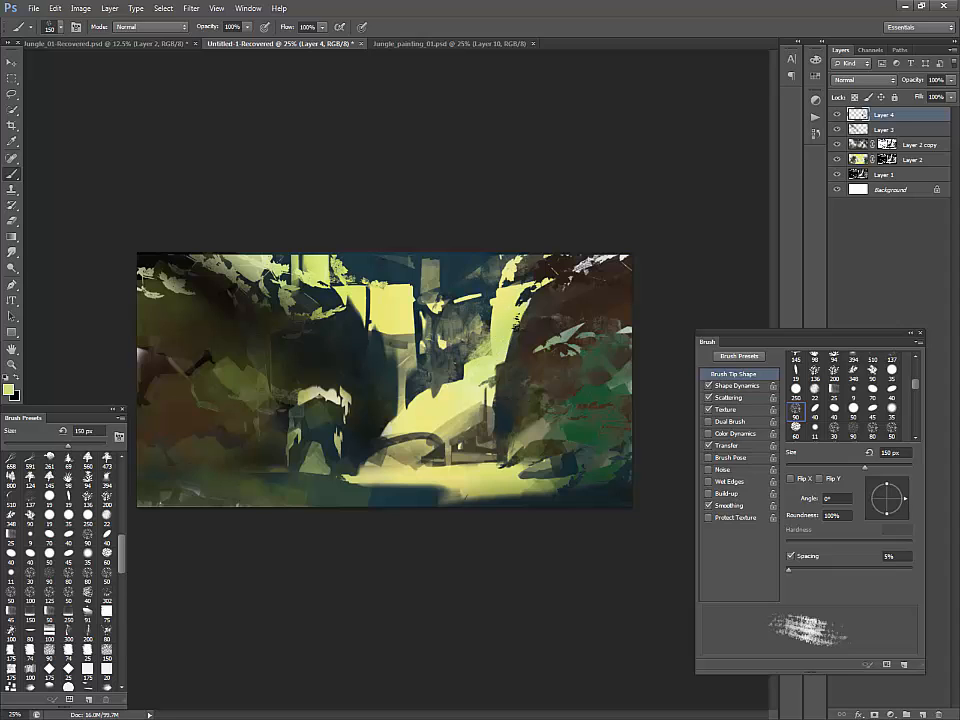
key("l")
left_click_drag(489, 383, 493, 307)
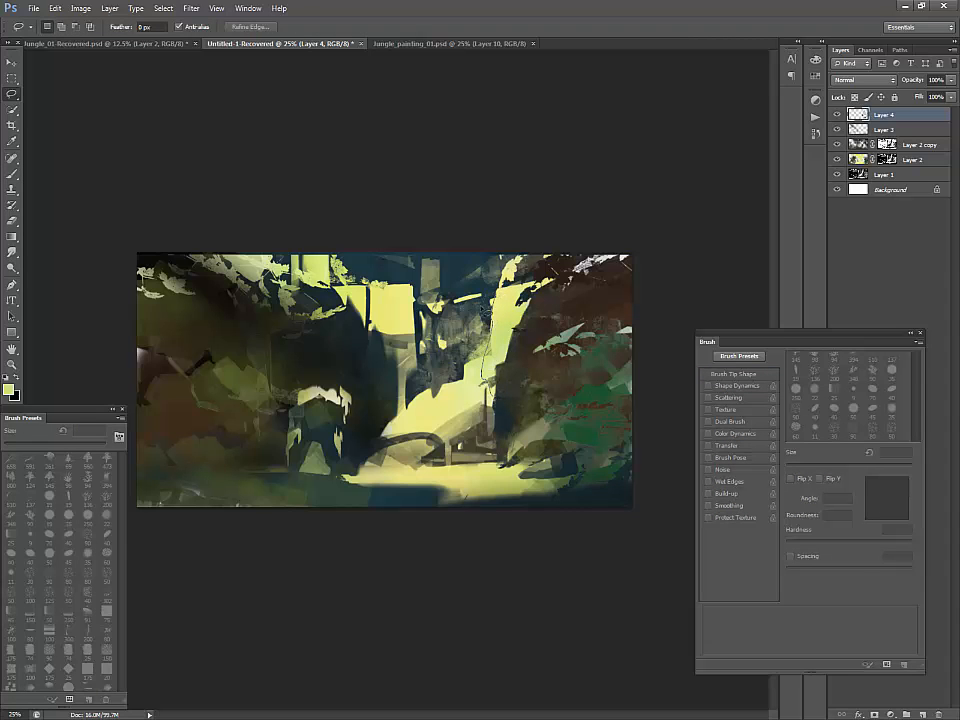
mouse_move(451, 366)
left_mouse_down()
mouse_move(435, 431)
mouse_move(488, 385)
mouse_move(456, 425)
mouse_move(468, 370)
left_mouse_up()
key("b")
left_click(521, 361, "alt")
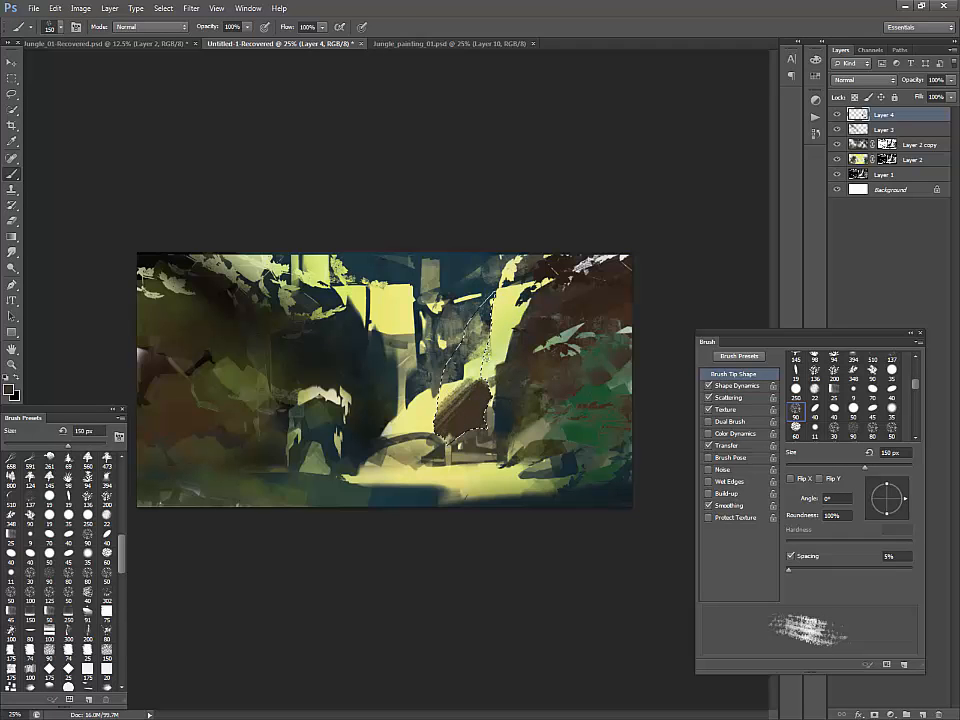
Step: Clone dark texture from the right rock mass into the selected central rock with a 125 px Clone Stamp, and clear the selection
key("s")
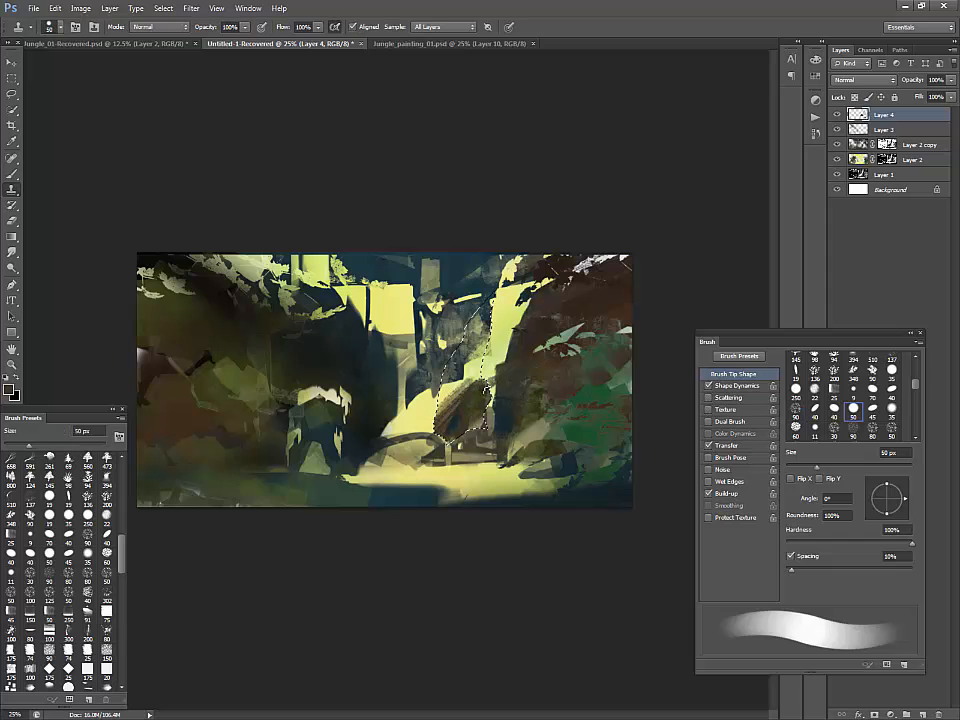
key("bracketright")
key("bracketright")
key("bracketright")
key("bracketright")
key("bracketright")
key("bracketright")
left_click(511, 404, "alt")
left_click_drag(467, 381, 486, 335)
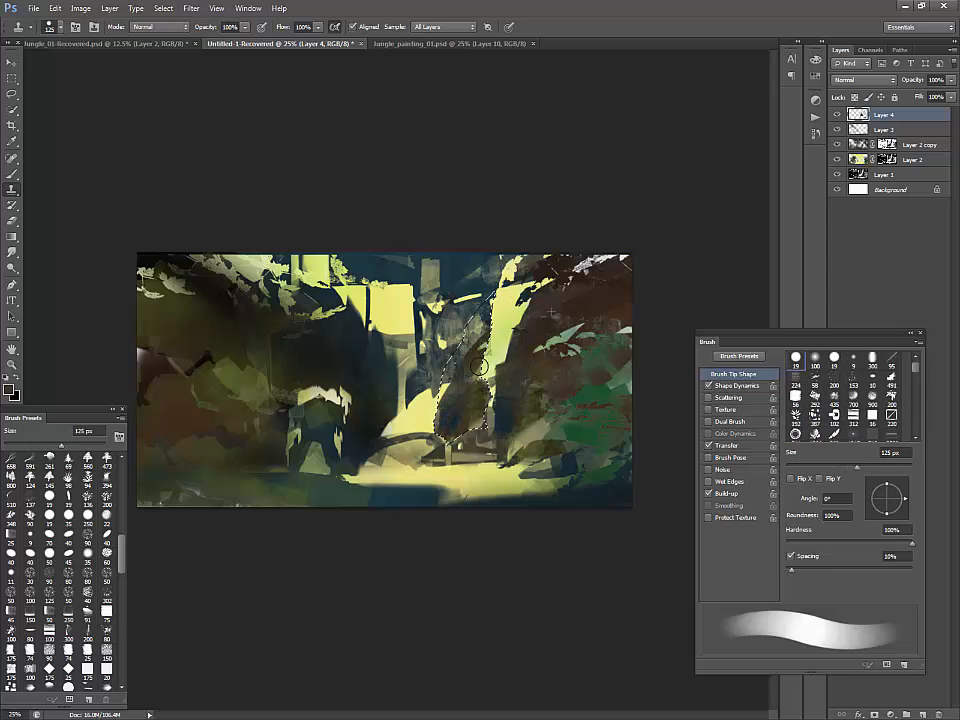
key("ctrl+d")
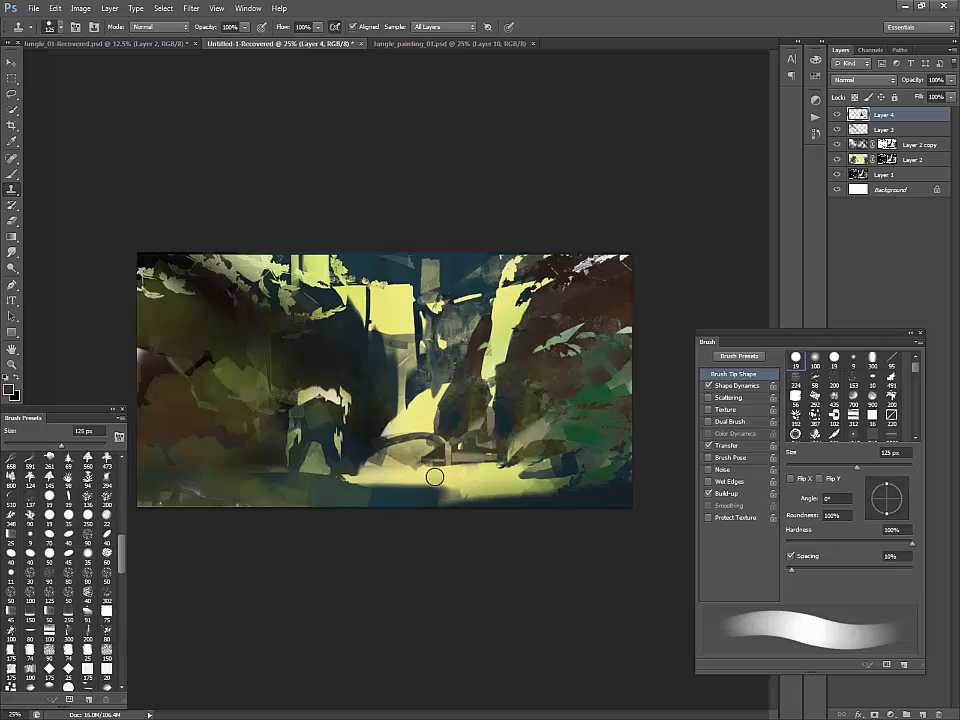
Step: Lasso the lit foreground water down to the lower canvas edge, choose the soft dual-textured brush preset, and enlarge it to 175 px
key("l")
mouse_move(434, 470)
left_mouse_down()
mouse_move(337, 481)
mouse_move(361, 484)
mouse_move(380, 513)
mouse_move(449, 518)
mouse_move(528, 502)
mouse_move(511, 490)
mouse_move(461, 488)
mouse_move(502, 468)
left_mouse_up()
key("b")
left_click(88, 553)
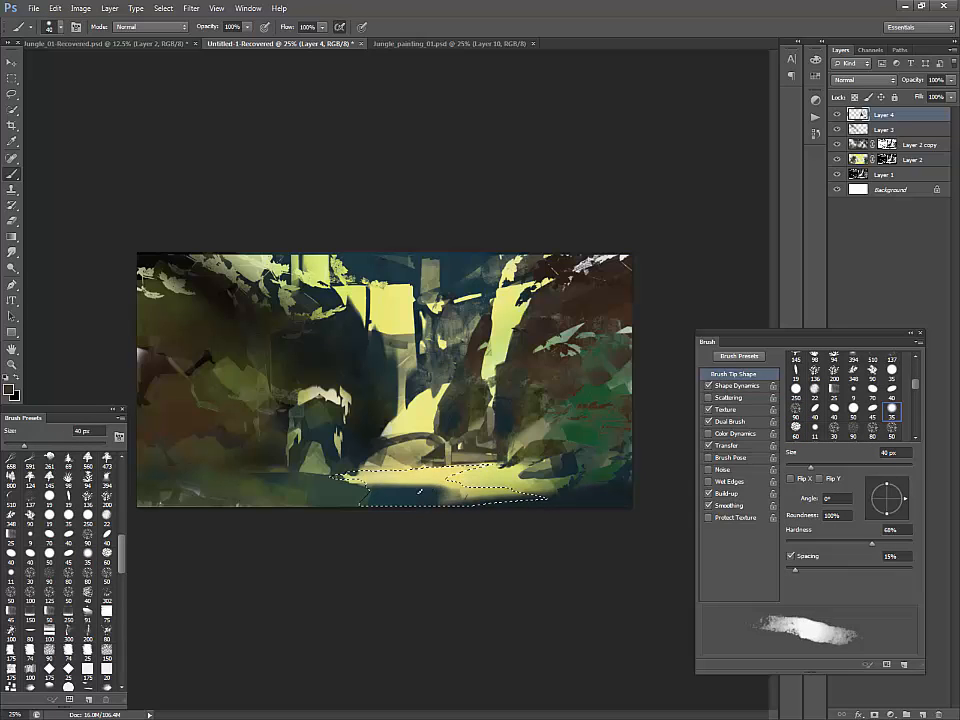
key("]")
key("]")
key("]")
key("]")
key("]")
key("]")
key("]")
key("]")
key("]")
Step: Paint the selected foreground water with sampled yellows and muted tones as a waterfall reflection, and clear the selection
mouse_move(362, 481)
left_mouse_down()
mouse_move(492, 486)
mouse_move(456, 469)
mouse_move(365, 480)
mouse_move(470, 494)
mouse_move(411, 496)
left_mouse_up()
left_click(456, 469, "alt")
left_click(540, 479, "alt")
mouse_move(515, 492)
left_mouse_down()
mouse_move(464, 491)
mouse_move(467, 477)
mouse_move(444, 474)
mouse_move(435, 486)
mouse_move(409, 463)
mouse_move(423, 507)
mouse_move(375, 517)
left_mouse_up()
left_click(438, 454, "alt")
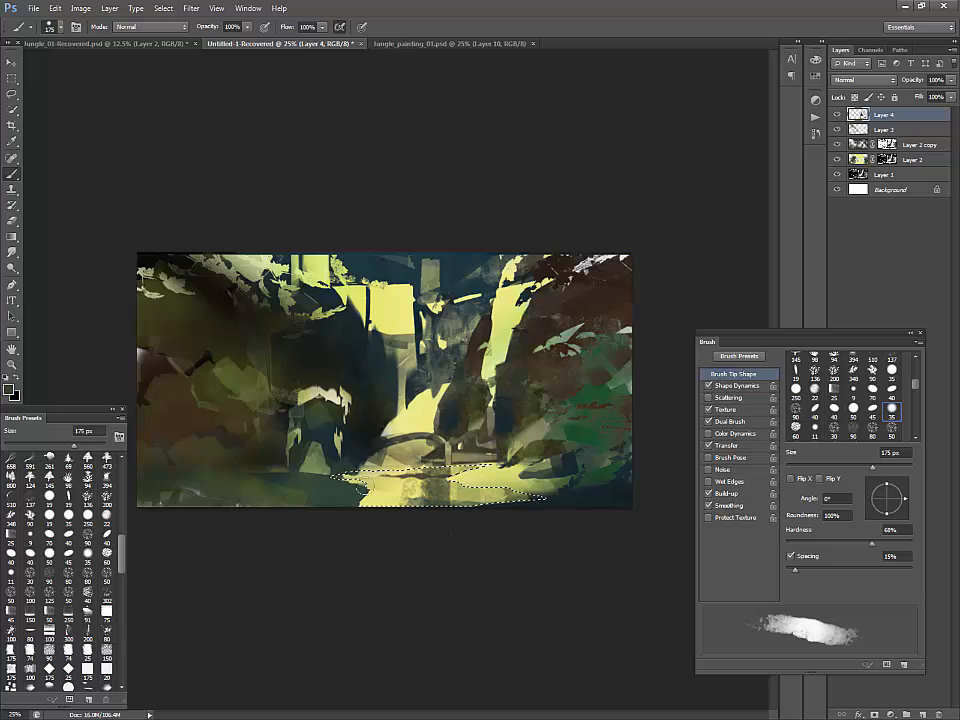
key("ctrl+d")
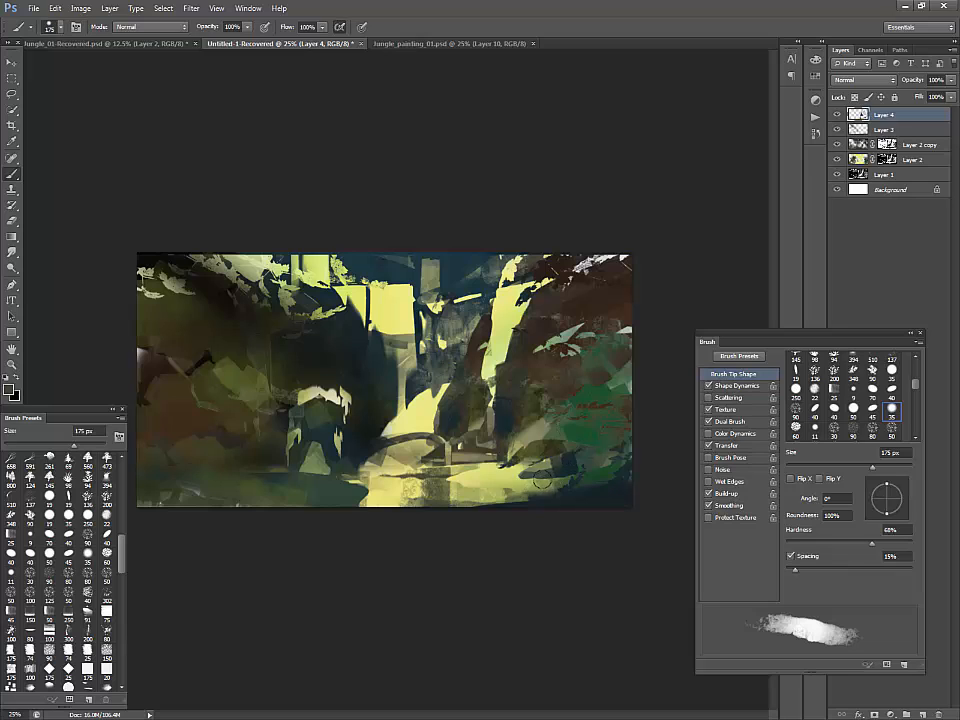
Step: Paint olive texture over the rock face between the two waterfalls using colors sampled from the surrounding painting
left_click(573, 487, "alt")
left_click(503, 293, "alt")
mouse_move(458, 380)
left_mouse_down()
mouse_move(470, 304)
mouse_move(449, 375)
left_mouse_up()
left_click(408, 277, "alt")
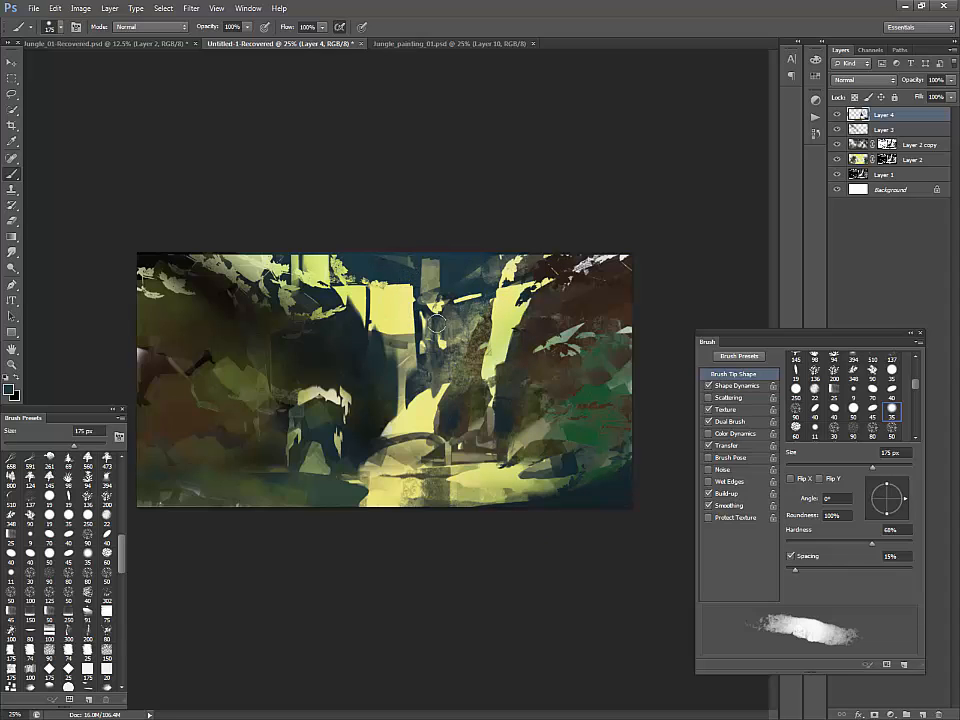
Step: Lasso a narrow strip beside the central waterfall, paint it dark, and darken the bright patch at its base without a selection
key("l")
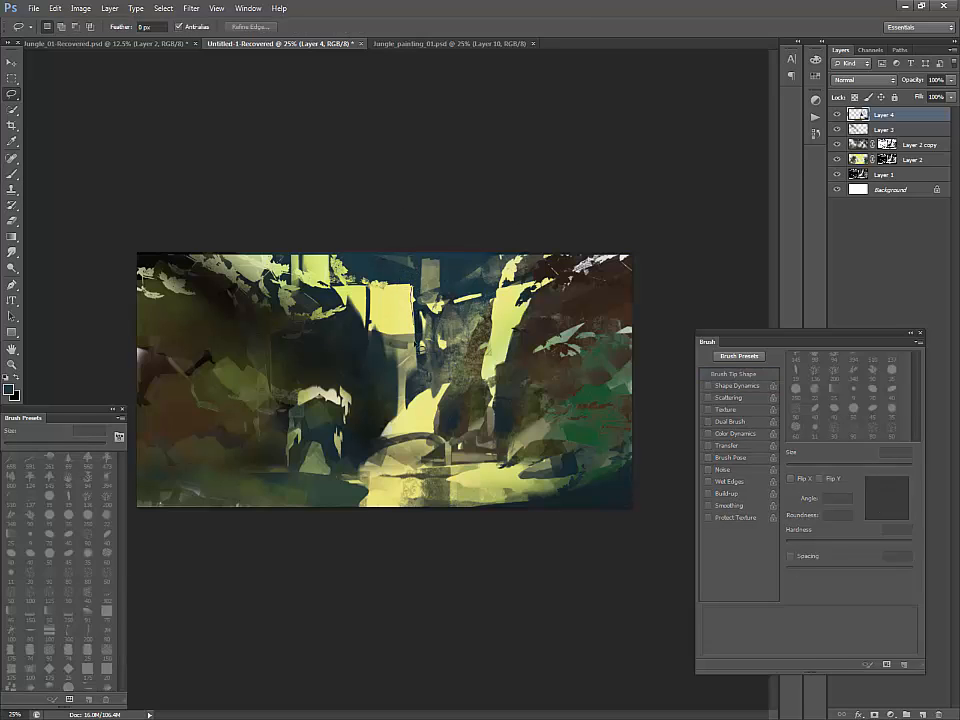
left_click_drag(418, 380, 418, 392)
key("b")
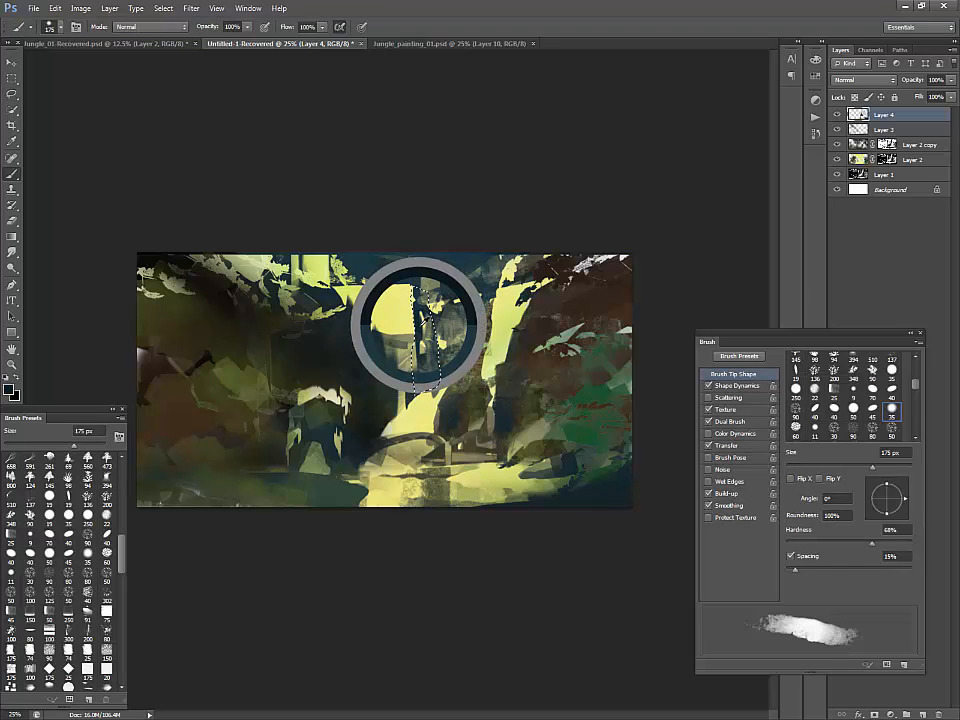
key("ctrl+d")
mouse_move(423, 394)
left_mouse_down()
mouse_move(424, 428)
mouse_move(421, 397)
mouse_move(438, 392)
mouse_move(421, 426)
mouse_move(426, 400)
left_mouse_up()
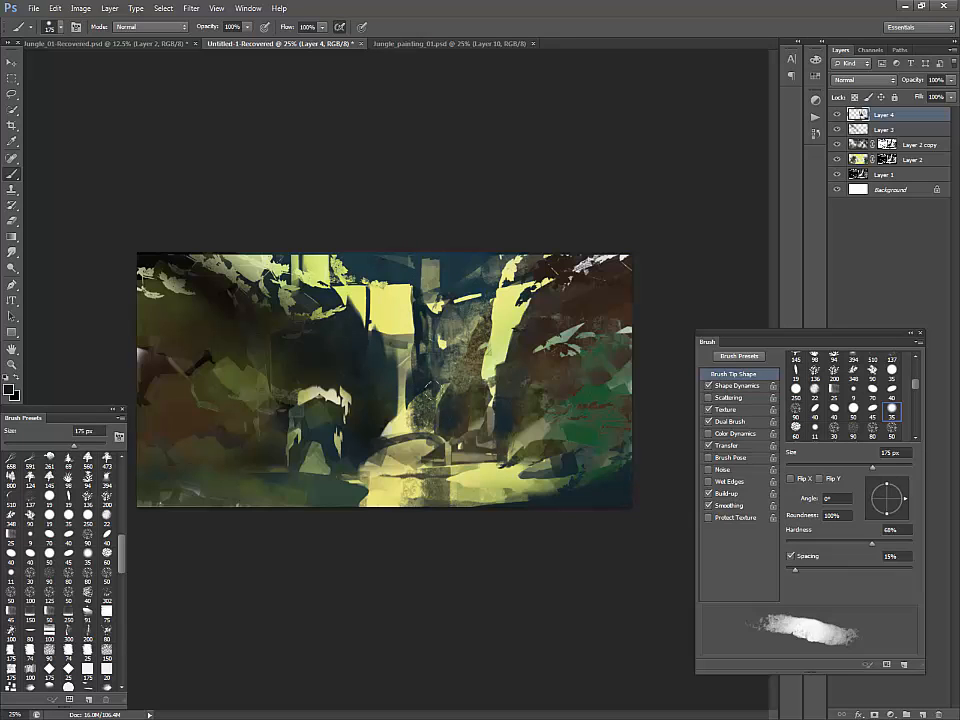
Step: Lasso a shape at the base of the central waterfall, paint it with green sampled from the right bank, and clear the selection
key("l")
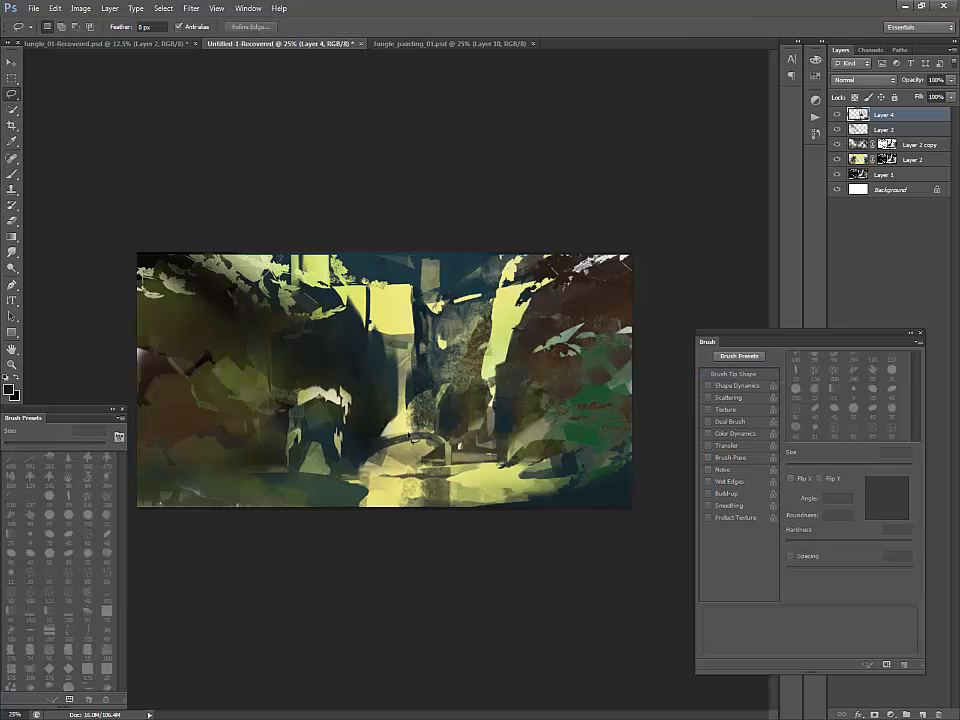
mouse_move(413, 381)
left_mouse_down()
mouse_move(448, 410)
mouse_move(424, 465)
mouse_move(409, 468)
left_mouse_up()
key("b")
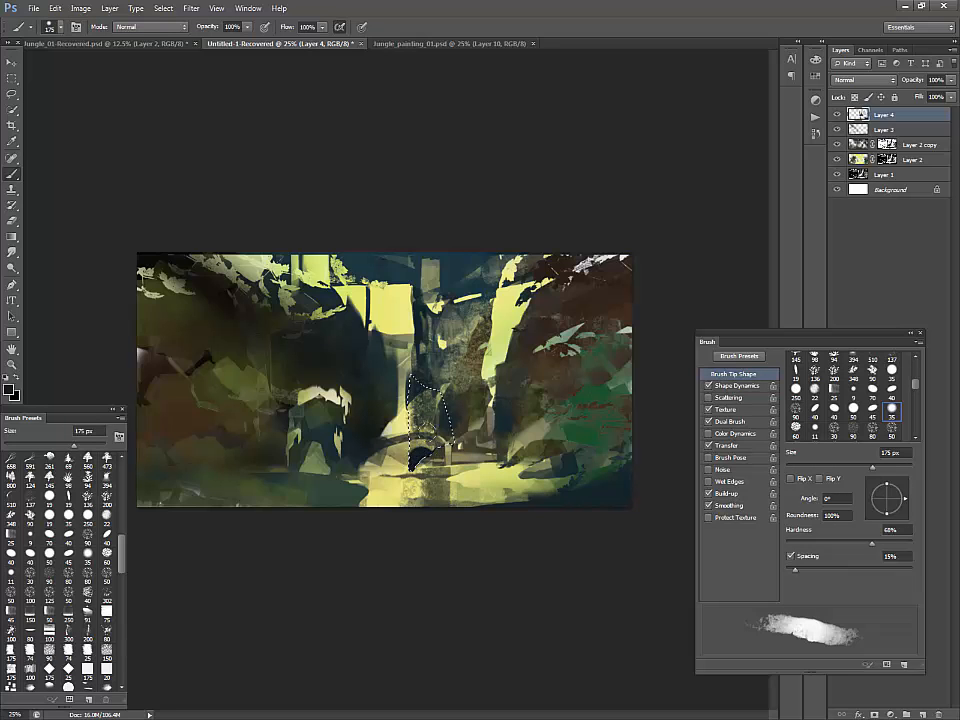
left_click(589, 397, "alt")
left_click_drag(432, 440, 418, 452)
key("ctrl+d")
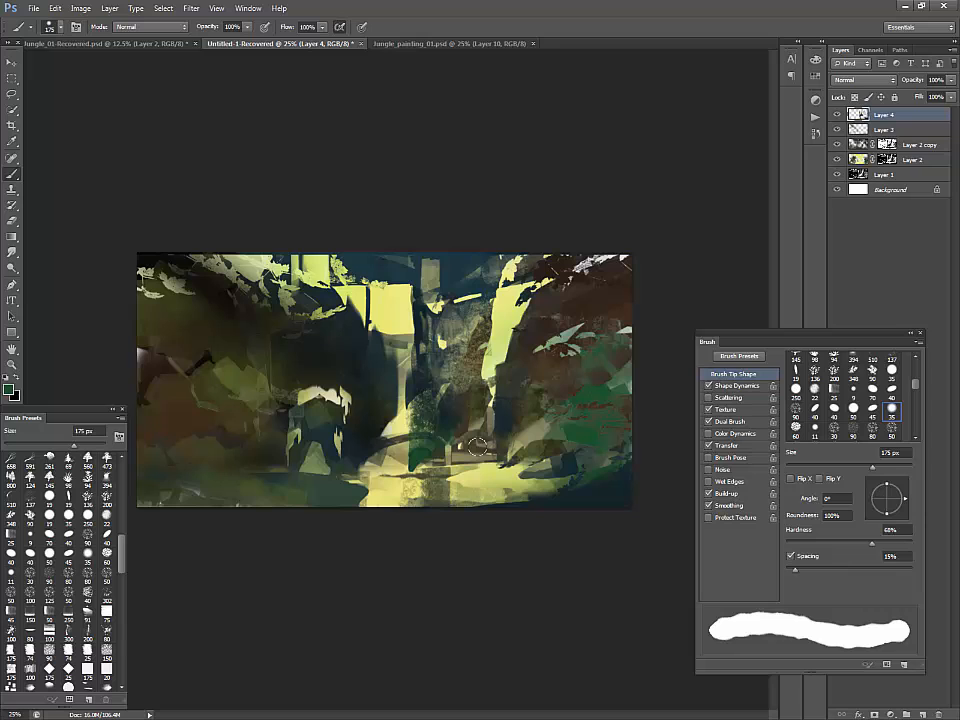
Step: Sample the light yellow and extend the highlight along the ledge above the rock between the waterfalls
key("l")
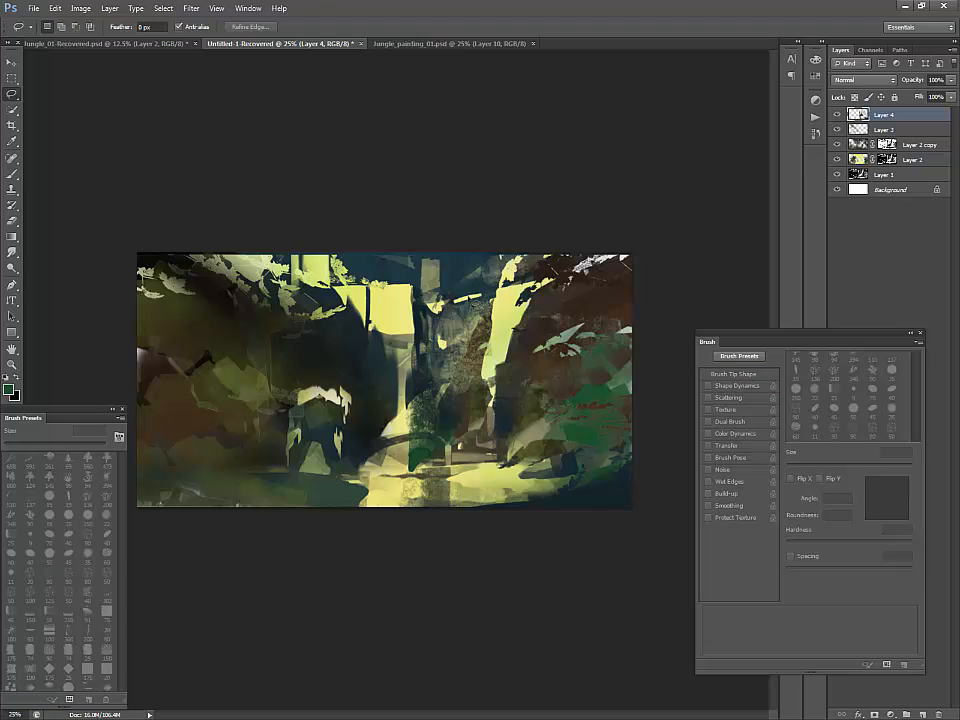
key("b")
left_click(500, 282, "alt")
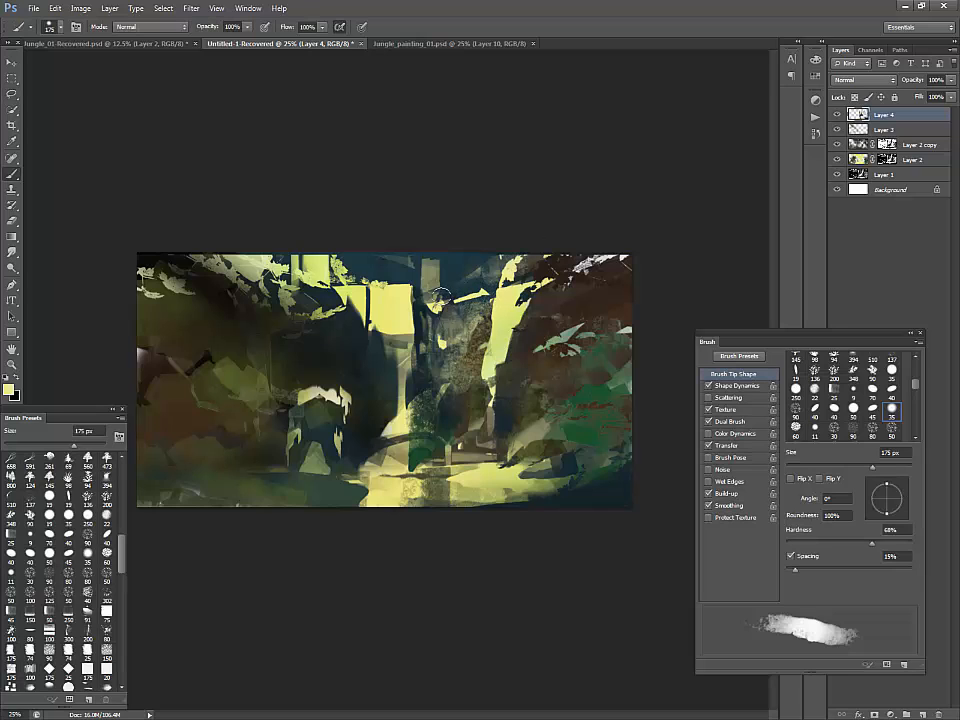
key("l")
Step: Lasso a shape along the left foreground bank, paint it with a color sampled nearby, and clear the selection
key("l")
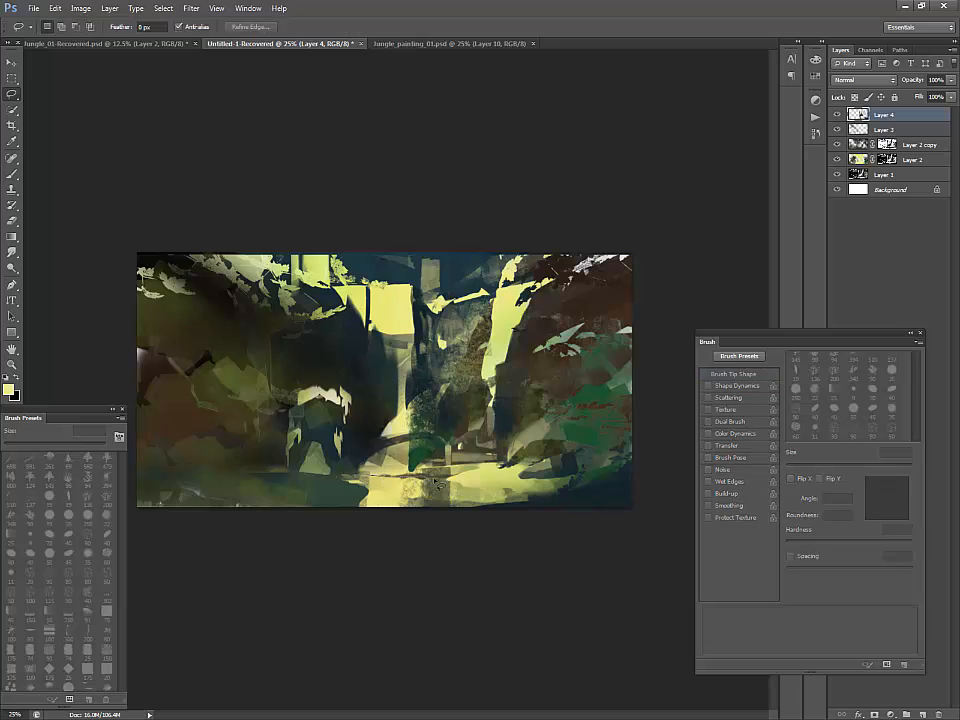
mouse_move(449, 481)
left_mouse_down()
mouse_move(380, 464)
mouse_move(299, 468)
mouse_move(455, 480)
mouse_move(300, 470)
mouse_move(428, 472)
mouse_move(340, 468)
left_mouse_up()
key("b")
left_click(362, 450, "alt")
key("ctrl+d")
key("l")
key("ctrl+d")
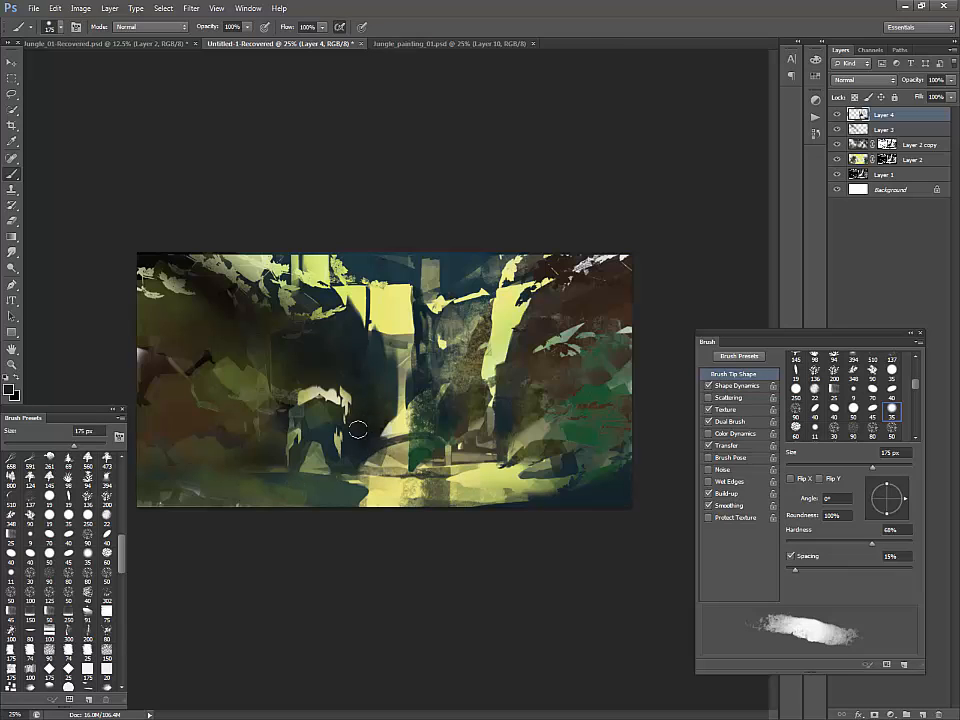
Step: Texture the left rock mass with the angled 40 px brush, adding sampled green inside a lassoed shape, and clear the selection
left_click(107, 534)
scroll(124, 553, "up", 3)
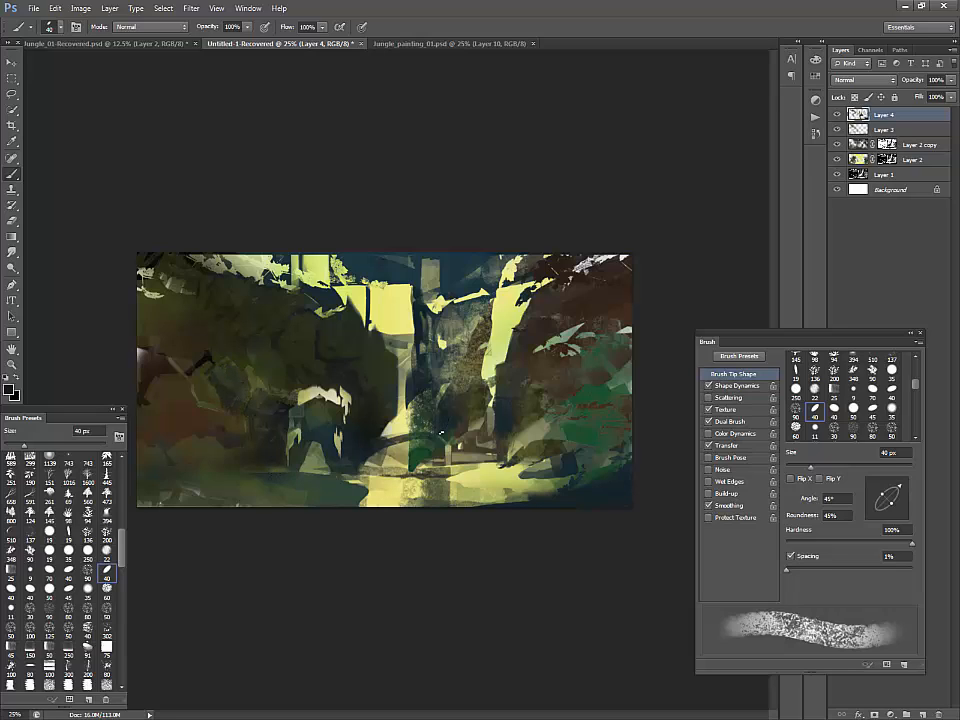
left_click(253, 367, "alt")
key("l")
mouse_move(218, 348)
left_mouse_down()
mouse_move(243, 366)
mouse_move(269, 365)
mouse_move(296, 400)
left_mouse_up()
key("b")
left_click(322, 308, "alt")
key("ctrl+d")
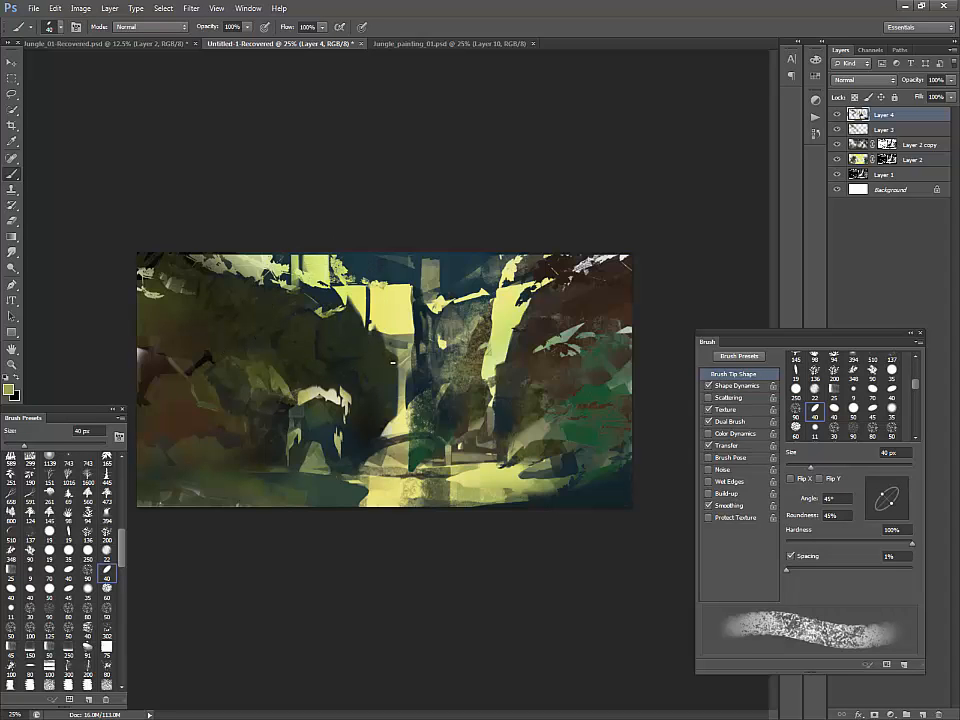
Step: Lasso a thin sliver along the left rock's upper slope beside the waterfall, paint it yellow-green, and clear the selection
key("l")
left_click_drag(300, 285, 385, 323)
key("b")
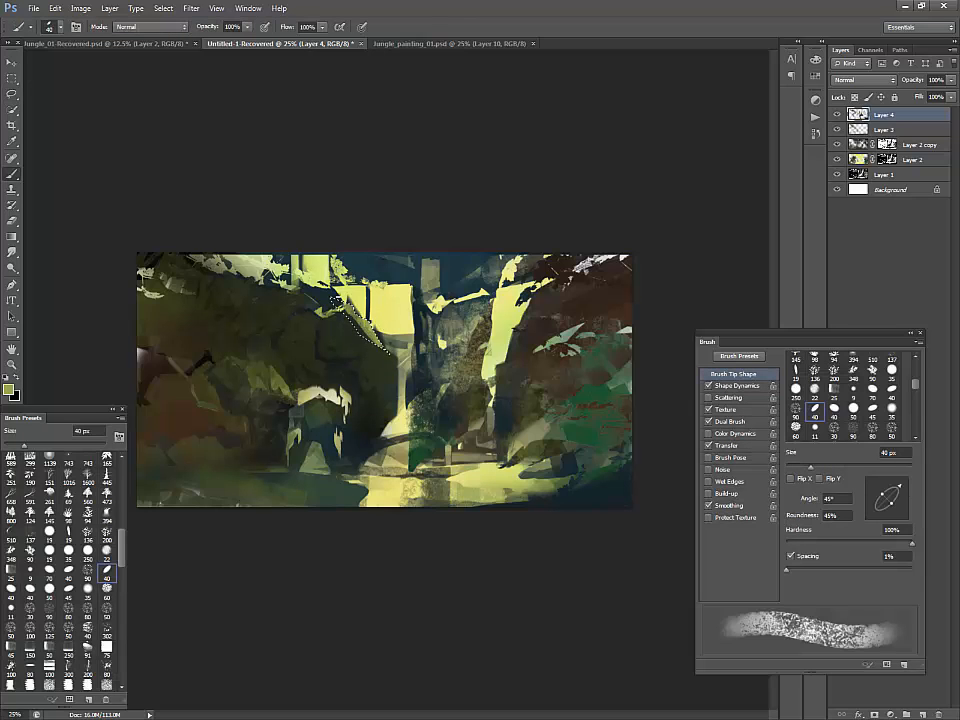
key("ctrl+d")
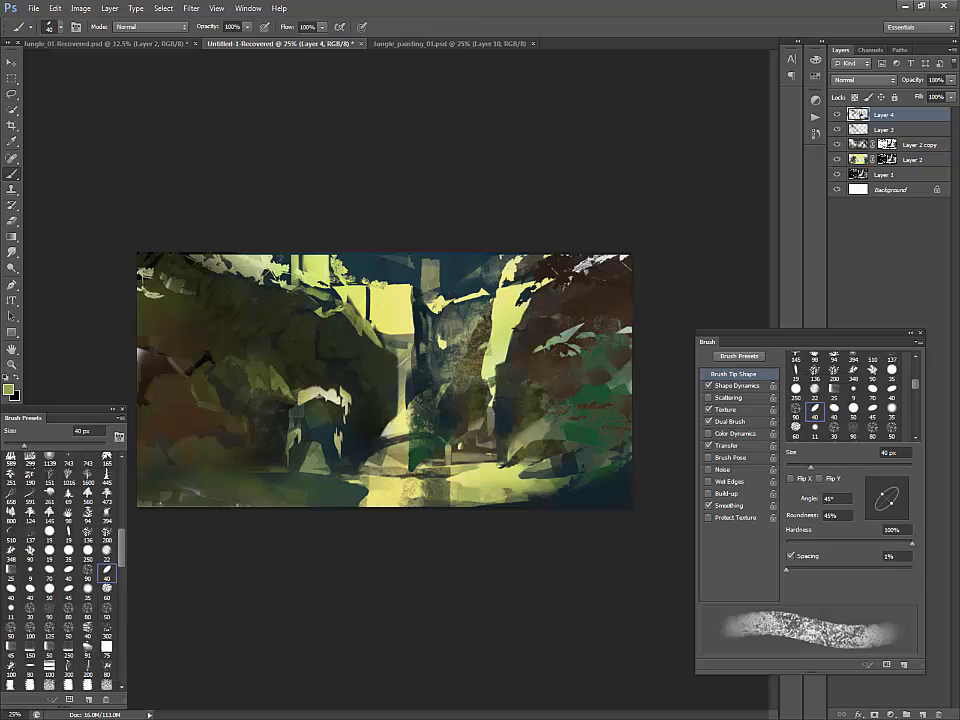
Step: Rework the edge between the left rock and the central waterfall with short strokes of sampled yellow and dark green
left_click(244, 222, "alt")
left_click(371, 318, "alt")
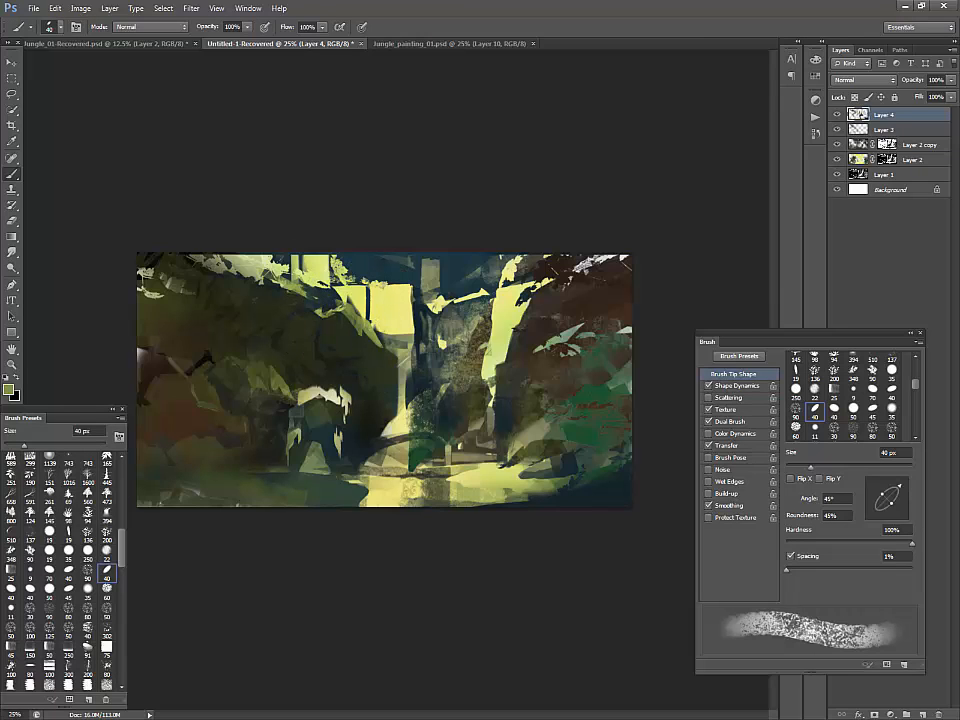
left_click(401, 320, "alt")
left_click_drag(399, 334, 394, 349)
left_click(420, 359, "alt")
left_click(390, 326, "alt")
left_click(384, 372, "alt")
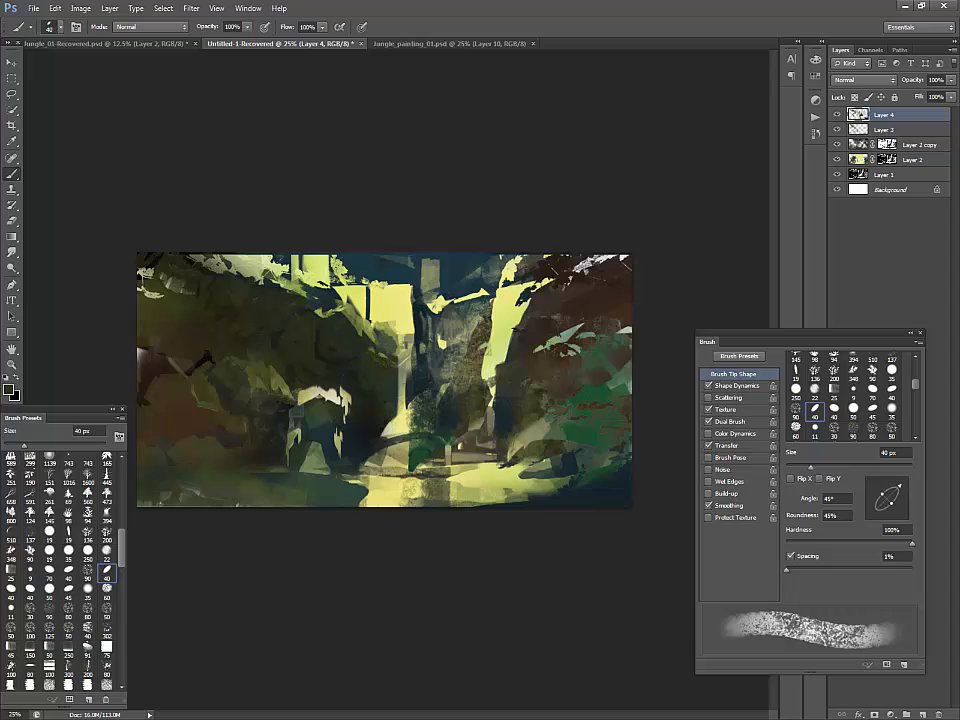
Step: Sample dark greens and paint over the bright upper-left leaves and the pale patches around the lower-left arch
left_click(279, 252, "alt")
left_click(266, 268, "alt")
mouse_move(270, 261)
left_mouse_down()
mouse_move(257, 270)
mouse_move(254, 261)
mouse_move(277, 269)
mouse_move(246, 269)
left_mouse_up()
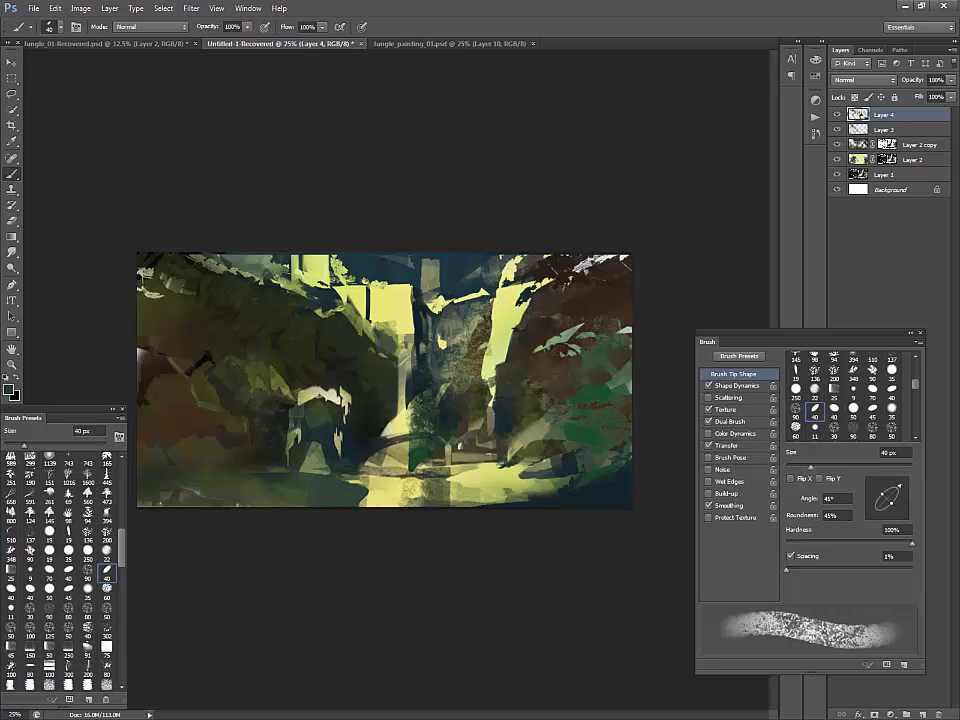
mouse_move(316, 385)
left_mouse_down()
mouse_move(296, 402)
mouse_move(291, 441)
mouse_move(319, 462)
mouse_move(313, 447)
left_mouse_up()
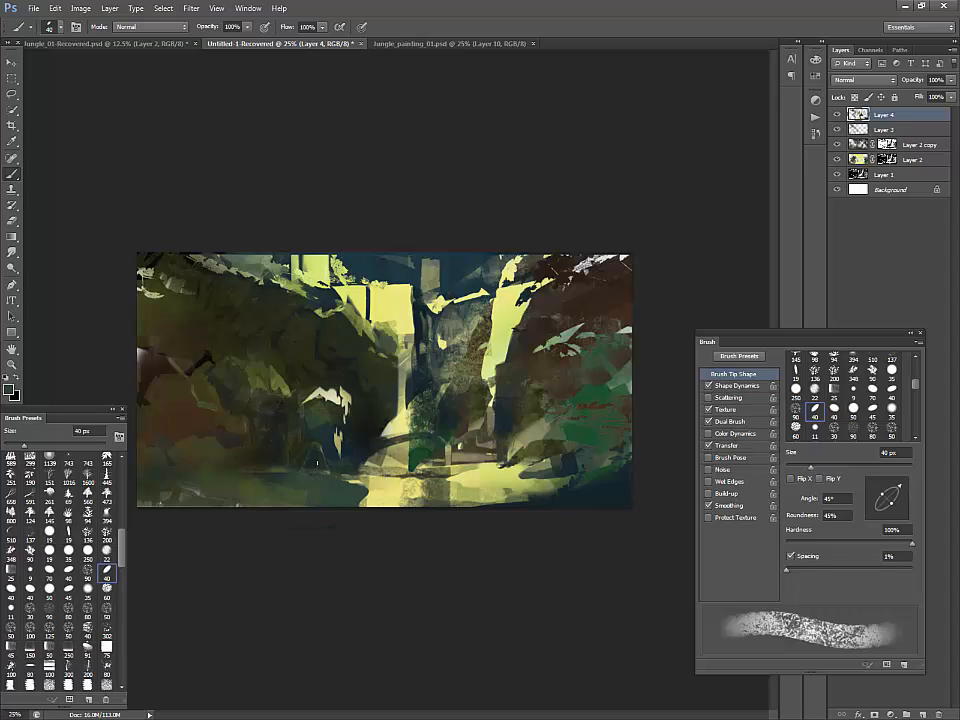
Step: Sample colors from the water and paint long horizontal strokes along the lower-left waterline
left_click(382, 483, "alt")
left_click_drag(307, 471, 199, 470)
mouse_move(207, 471)
left_mouse_down()
mouse_move(270, 471)
mouse_move(197, 465)
mouse_move(284, 470)
left_mouse_up()
left_click(286, 464, "alt")
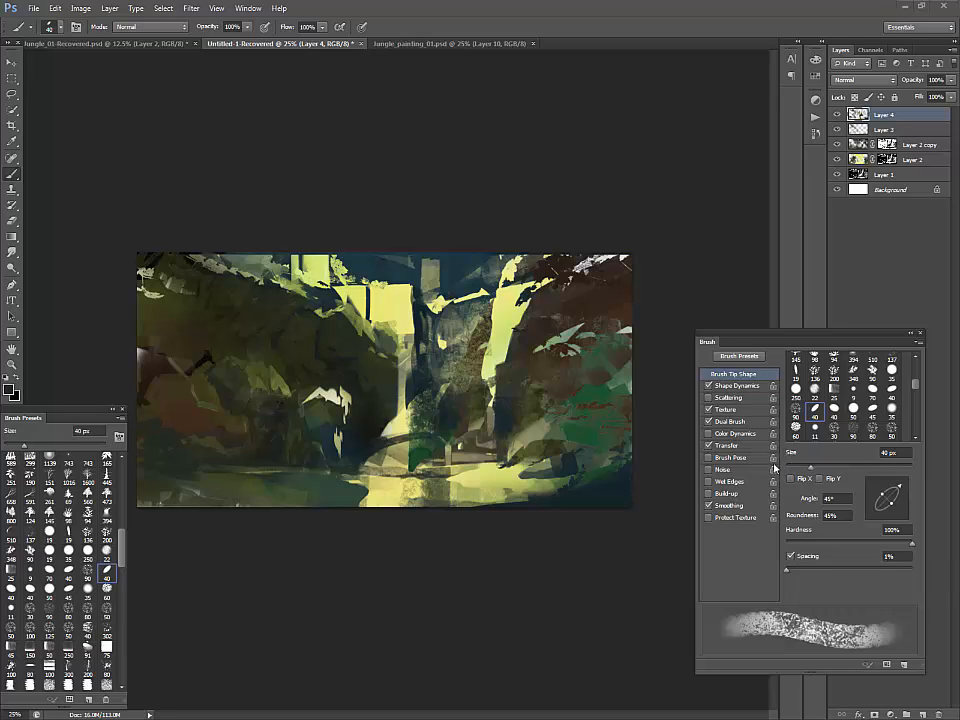
Step: Select a full-width rectangular band from the upper waterfalls down to the waterline, and add a new layer above Layer 4
key("m")
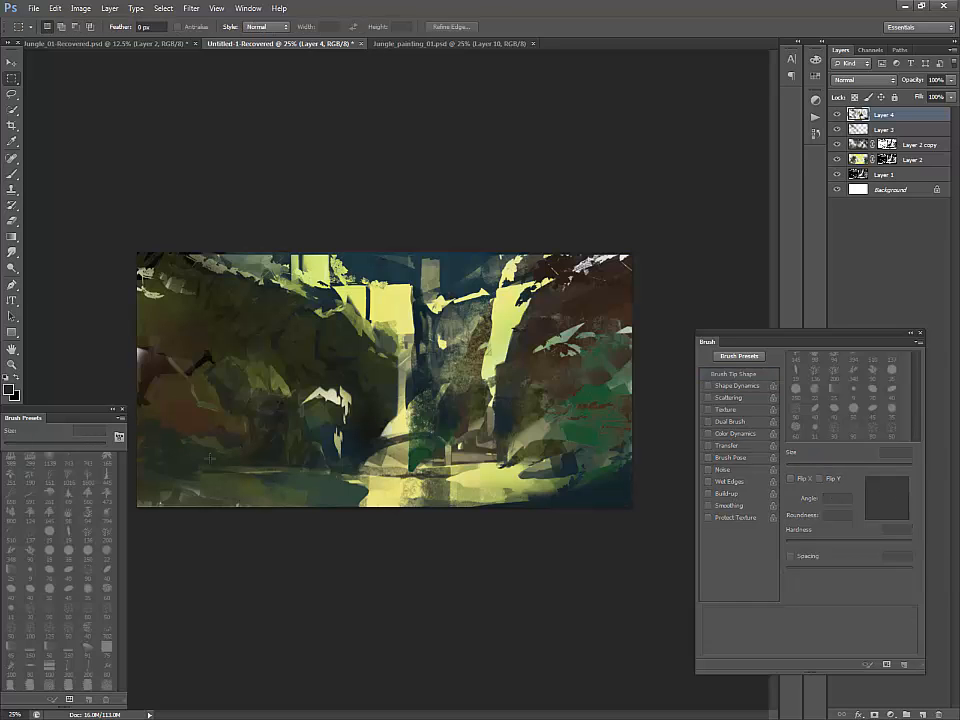
left_click_drag(131, 461, 705, 322)
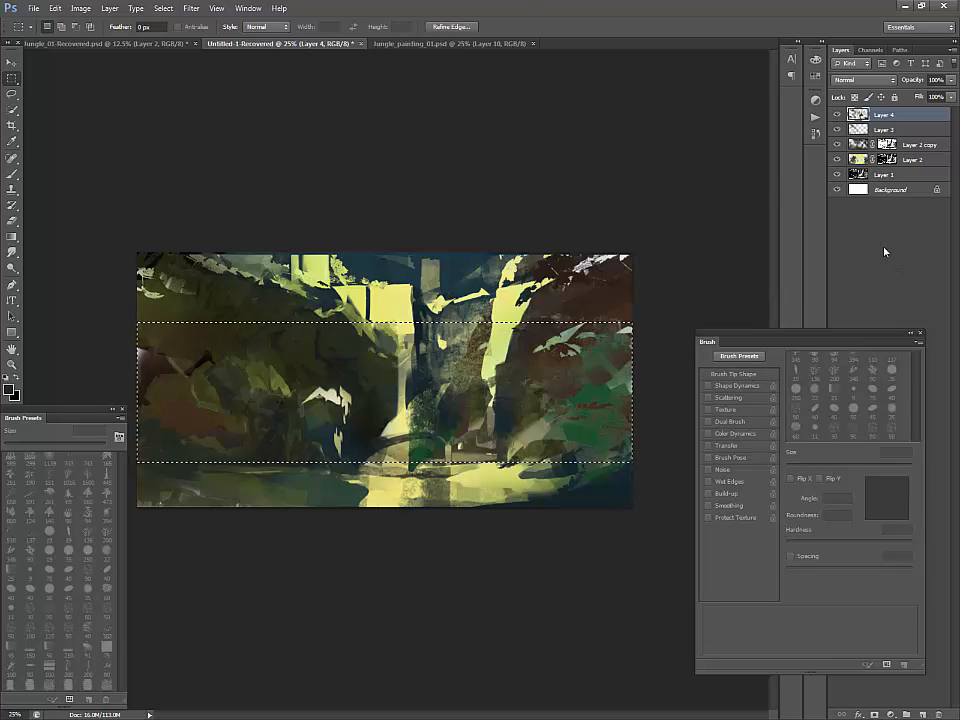
left_click(922, 714)
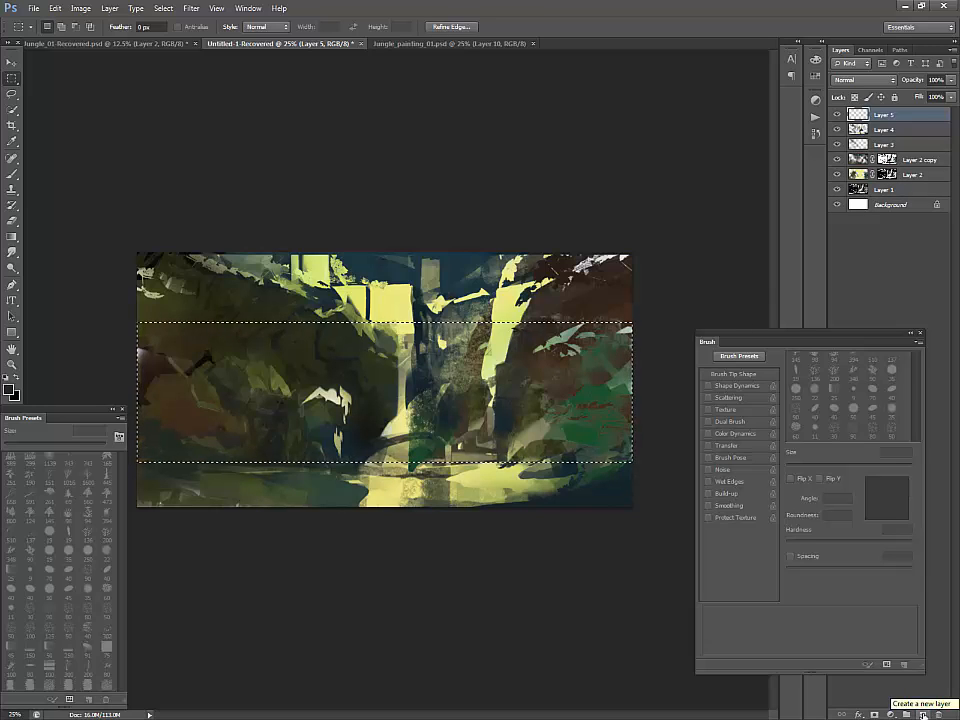
Step: Choose the 261 px cloud brush and set the foreground color to a light grayish teal
key("b")
mouse_move(121, 545)
left_mouse_down()
mouse_move(119, 588)
mouse_move(120, 543)
left_mouse_up()
left_click(49, 535)
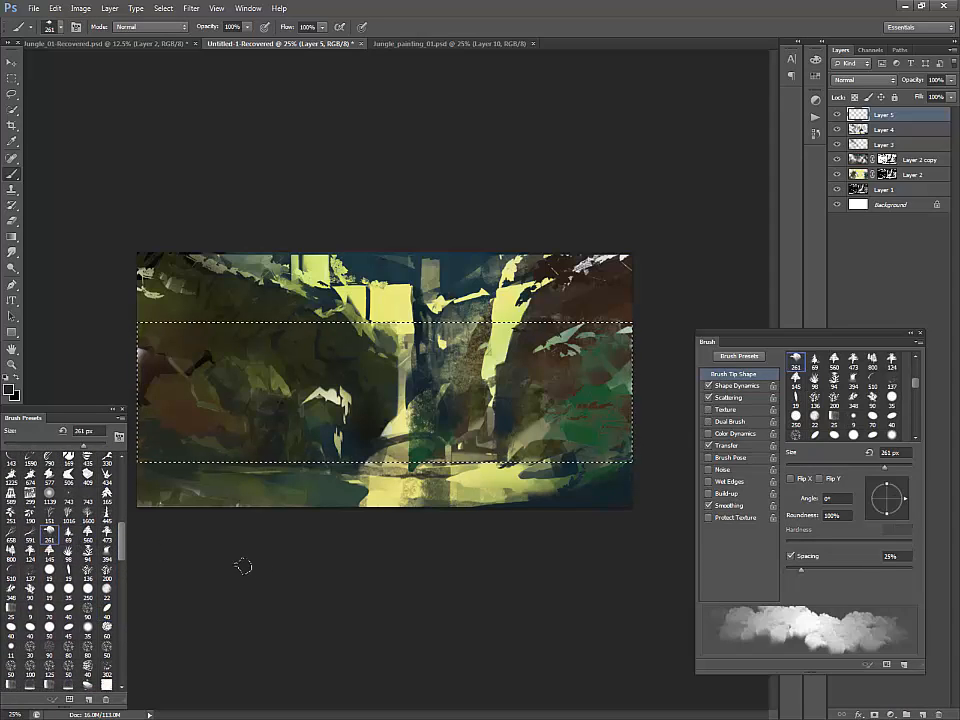
left_click(9, 389)
left_click_drag(687, 461, 687, 453)
left_click_drag(566, 432, 542, 413)
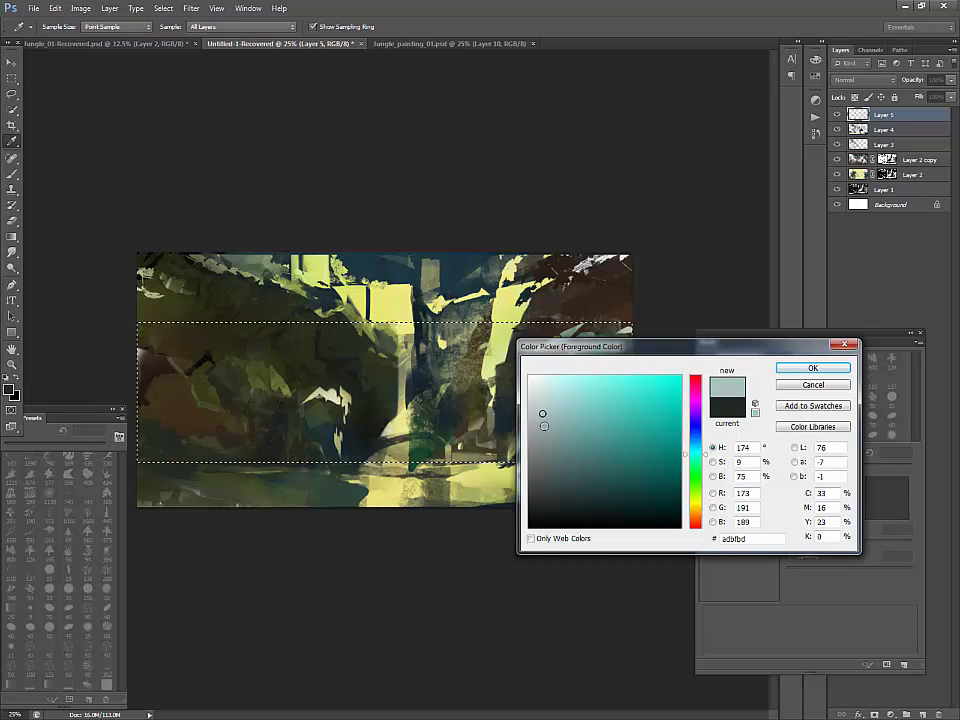
left_click(544, 425)
left_click(788, 371)
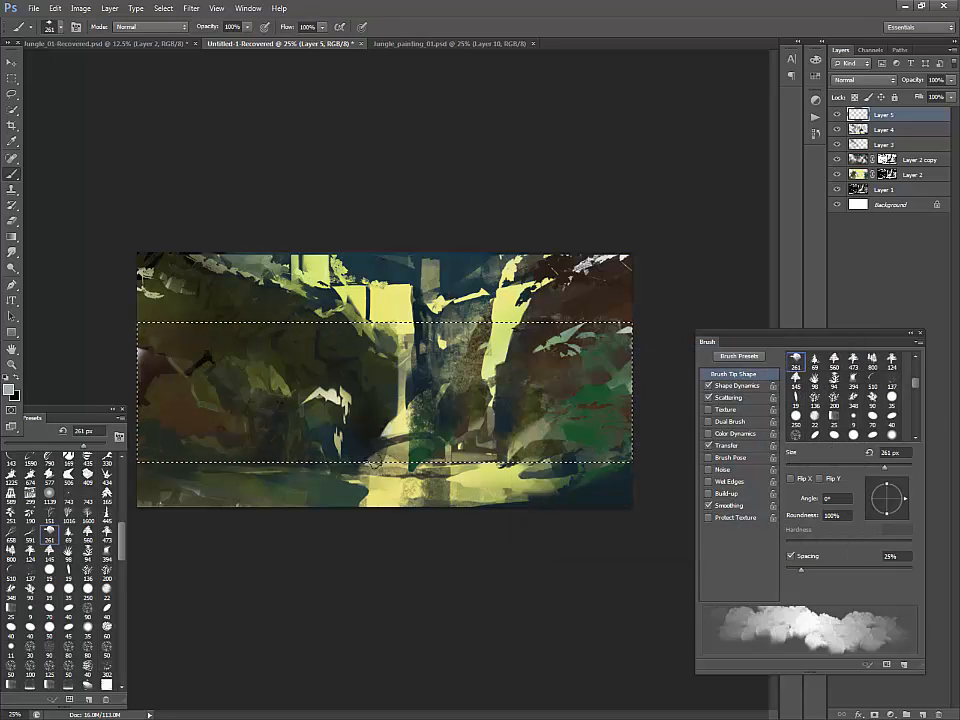
Step: Enlarge the cloud brush to 700 px and paint soft mist across the lower rocks on both sides of the selected band
key("bracketright")
key("bracketright")
key("bracketright")
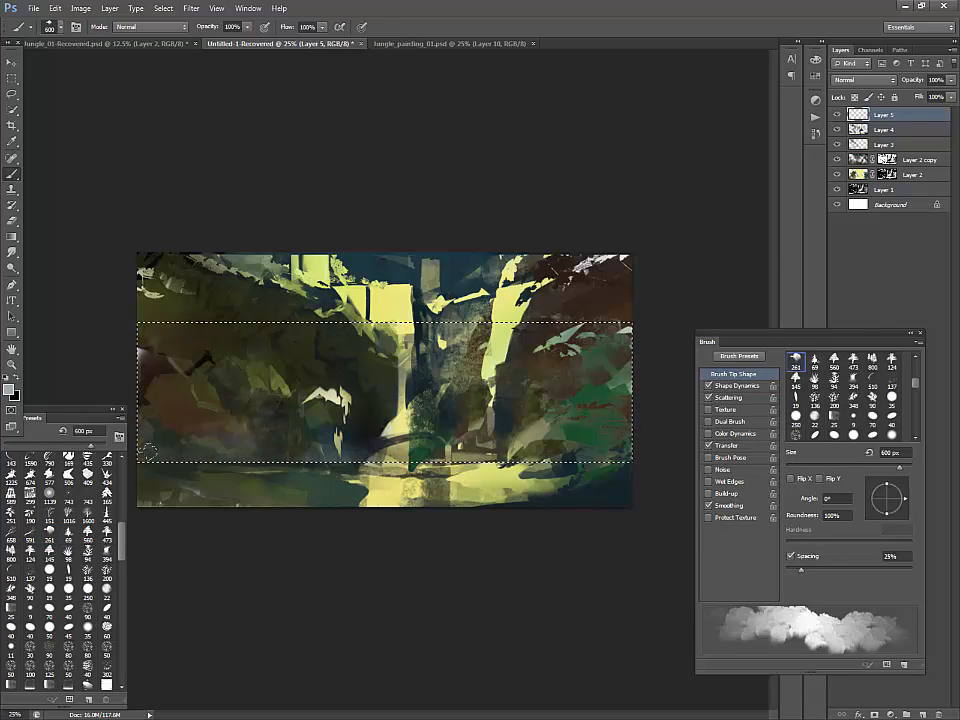
key("bracketright")
key("bracketright")
key("bracketright")
mouse_move(175, 403)
left_mouse_down()
mouse_move(203, 417)
mouse_move(220, 449)
mouse_move(272, 458)
mouse_move(353, 439)
left_mouse_up()
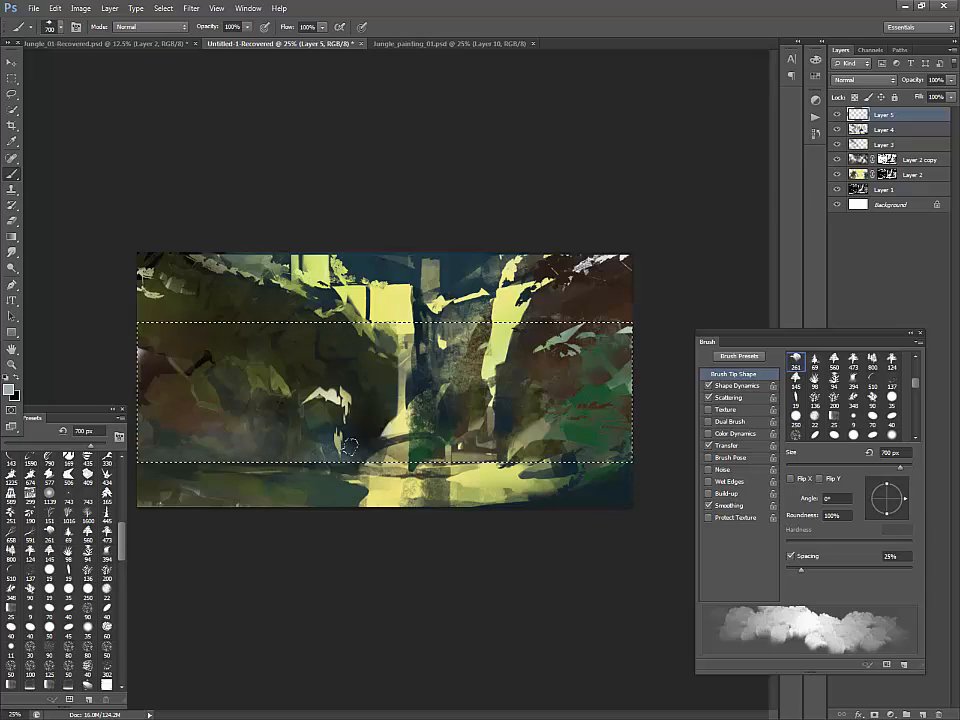
mouse_move(530, 455)
left_mouse_down()
mouse_move(588, 438)
mouse_move(616, 446)
mouse_move(553, 413)
mouse_move(540, 430)
mouse_move(514, 430)
left_mouse_up()
Step: Build up mist along the waterline and waterfall bases with the cloud brush at 200 and 150 px, and clear the selection
key("bracketright")
key("bracketleft")
key("bracketleft")
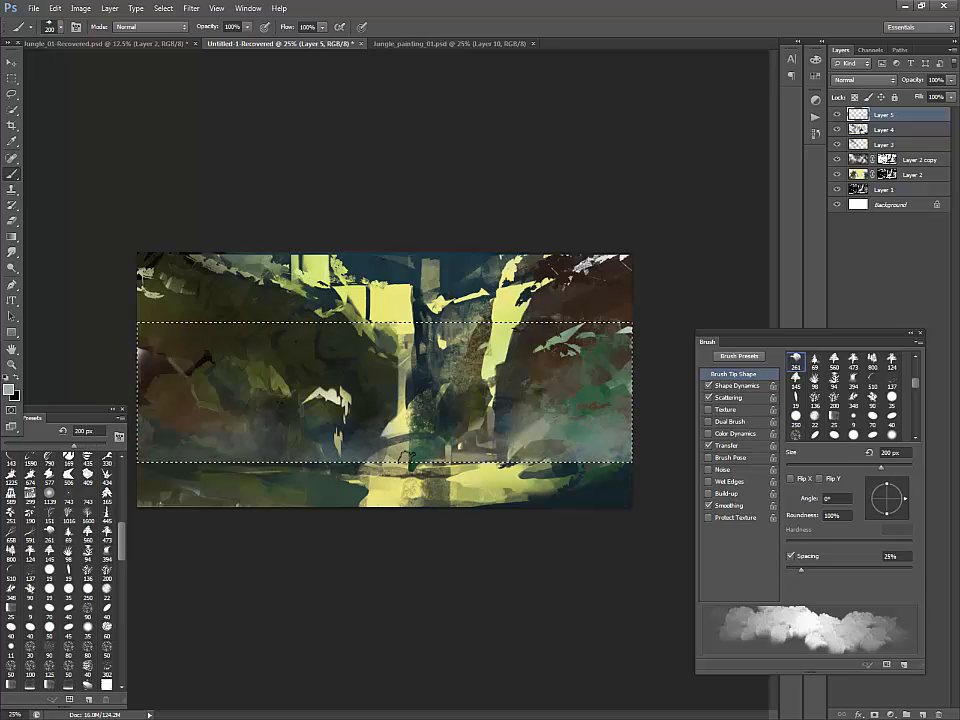
key("bracketleft")
key("bracketleft")
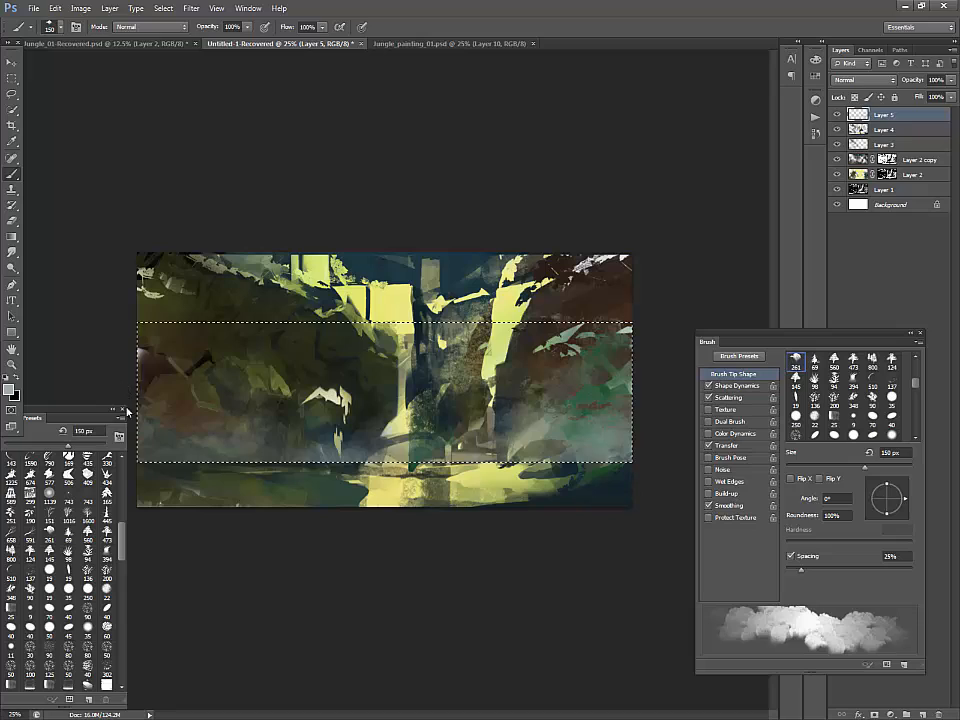
left_click_drag(152, 394, 137, 392)
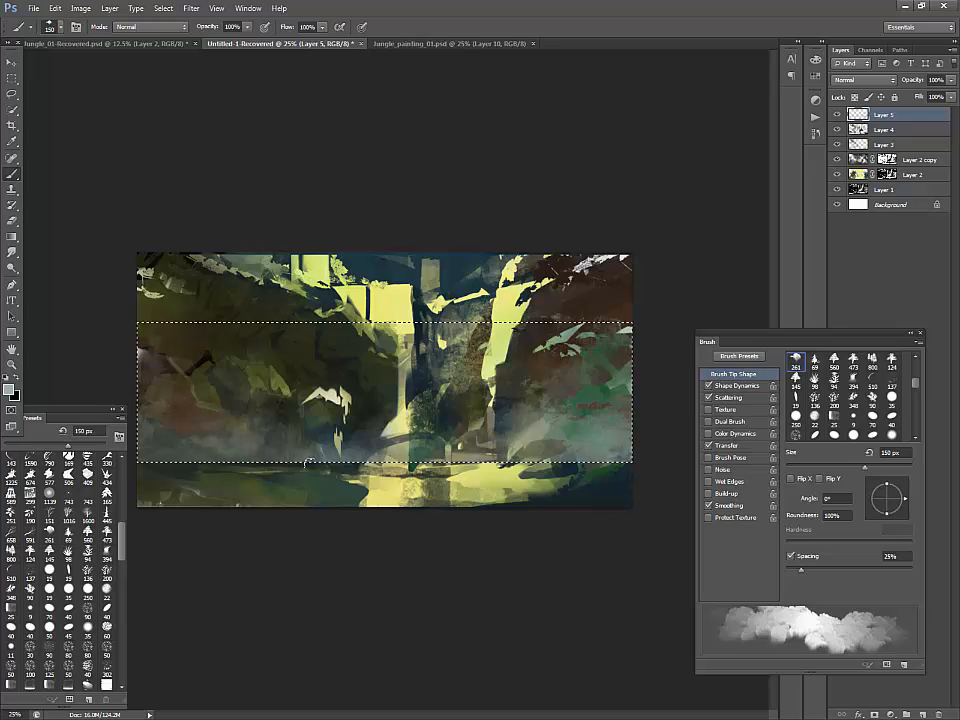
left_click_drag(282, 425, 249, 443)
mouse_move(347, 438)
left_mouse_down()
mouse_move(363, 455)
mouse_move(341, 434)
mouse_move(341, 408)
left_mouse_up()
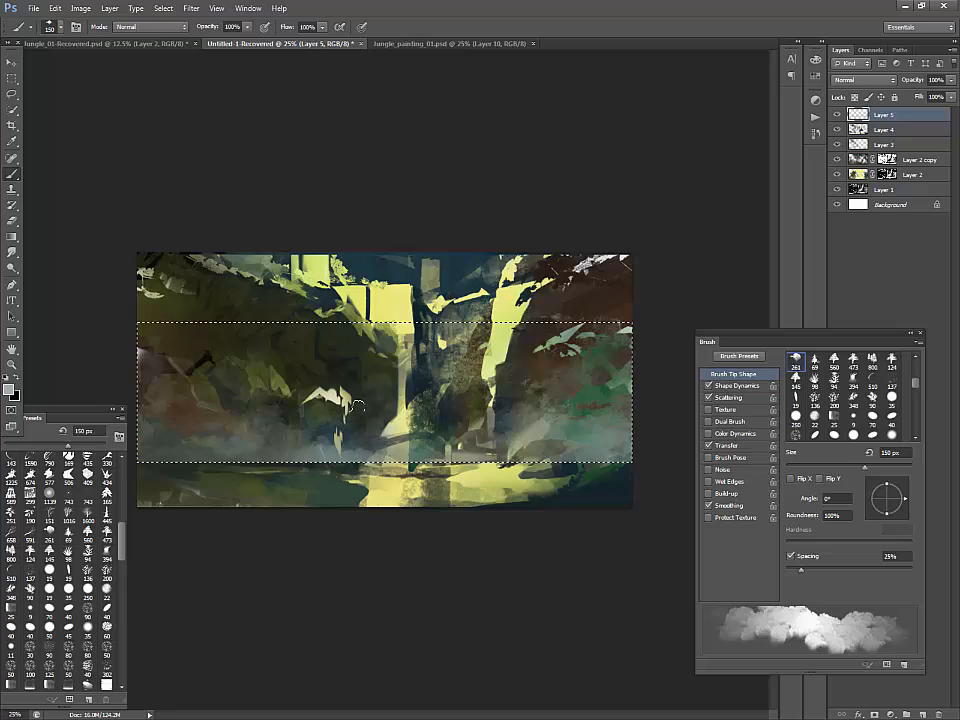
mouse_move(406, 404)
left_mouse_down()
mouse_move(391, 440)
mouse_move(480, 406)
left_mouse_up()
mouse_move(420, 459)
left_mouse_down()
mouse_move(378, 450)
mouse_move(449, 460)
left_mouse_up()
mouse_move(503, 420)
left_mouse_down()
mouse_move(526, 406)
mouse_move(502, 410)
left_mouse_up()
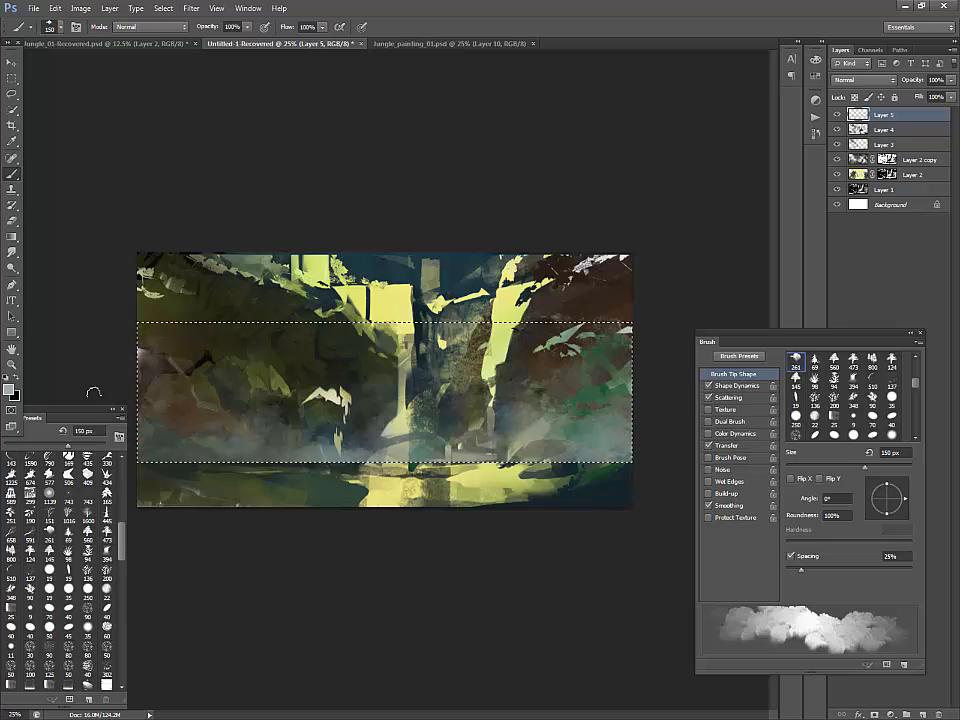
key("ctrl+d")
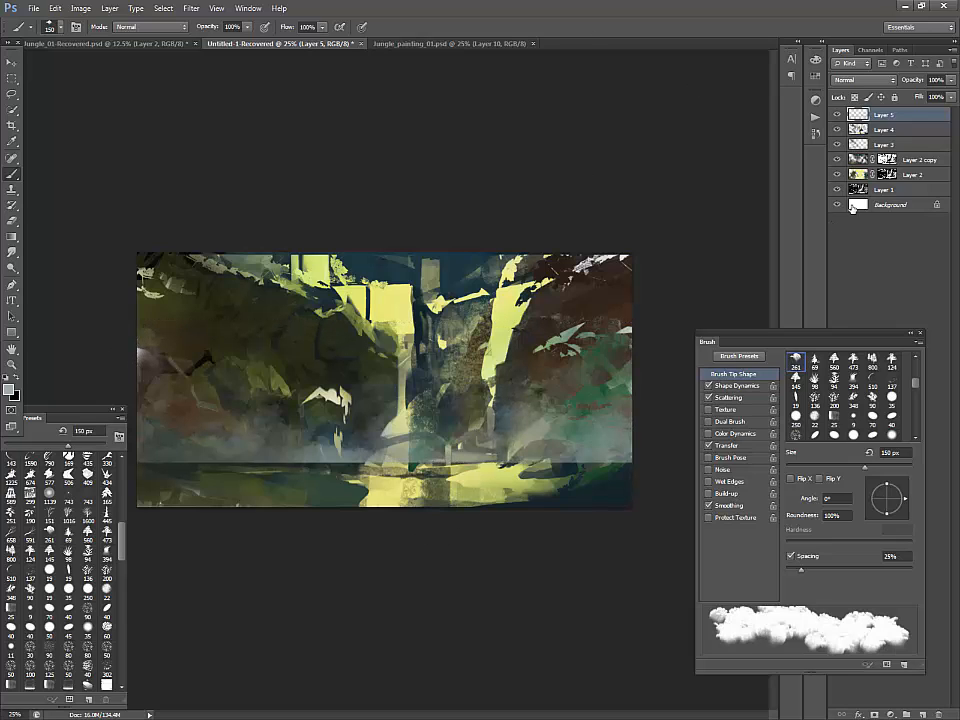
Step: Compare the painting with and without the mist layer, and set the layer's opacity to 60%
left_click(836, 117)
left_click(836, 117)
left_click(951, 80)
left_click_drag(946, 96, 927, 99)
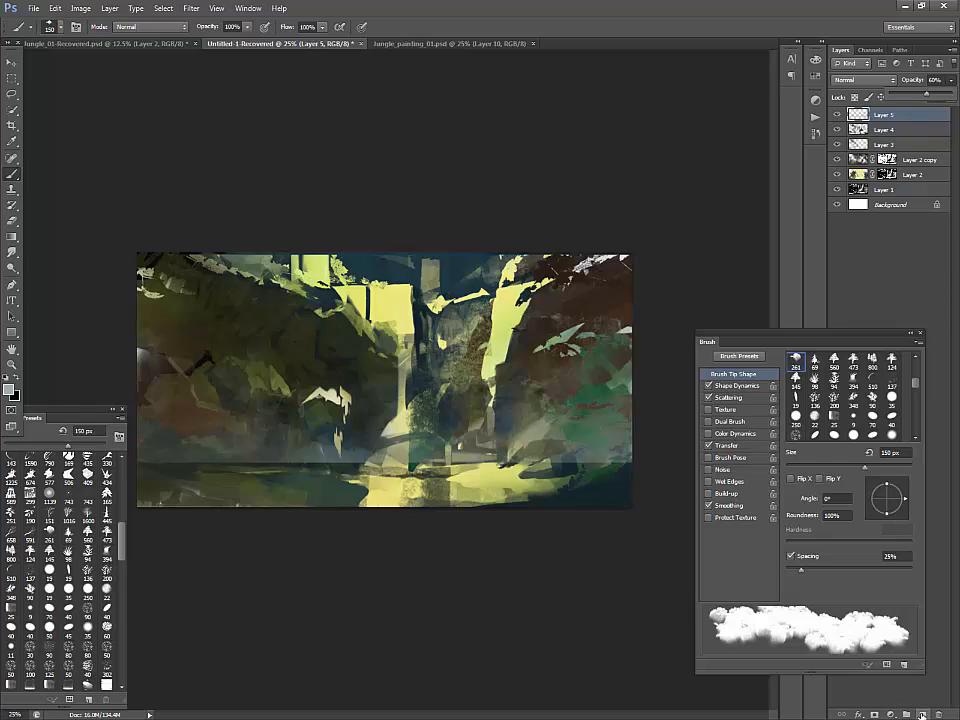
Step: Add a new layer and lasso the waterfall and background opening between the left and right rock masses
left_click(922, 714)
key("l")
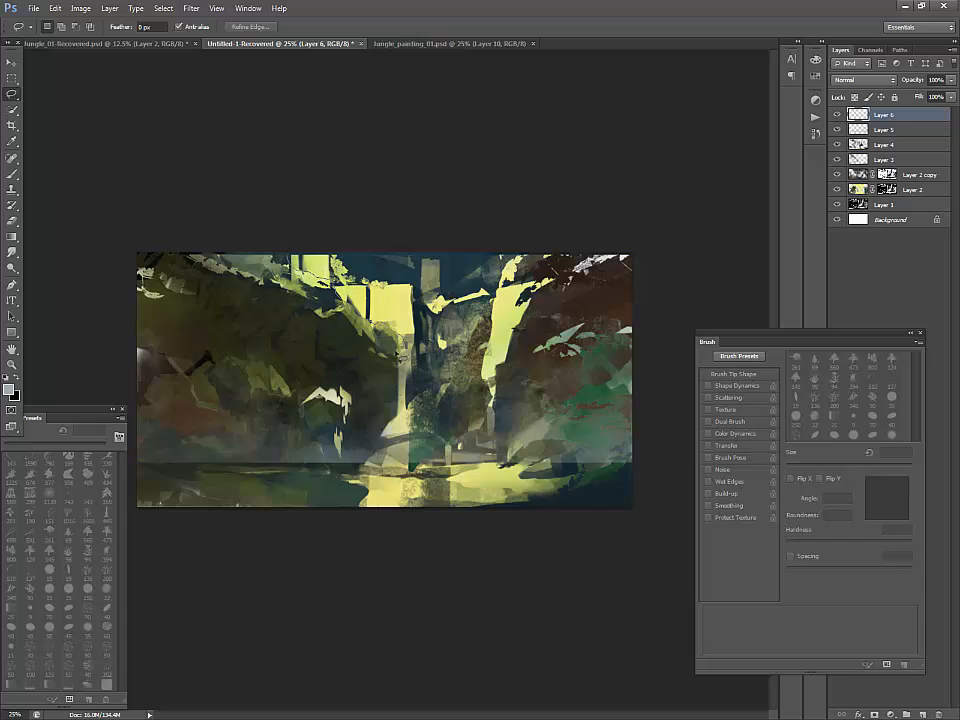
mouse_move(393, 422)
left_mouse_down()
mouse_move(370, 468)
mouse_move(451, 467)
mouse_move(493, 390)
mouse_move(501, 294)
mouse_move(386, 220)
mouse_move(479, 191)
mouse_move(476, 178)
mouse_move(295, 243)
left_mouse_up()
key("ctrl+d")
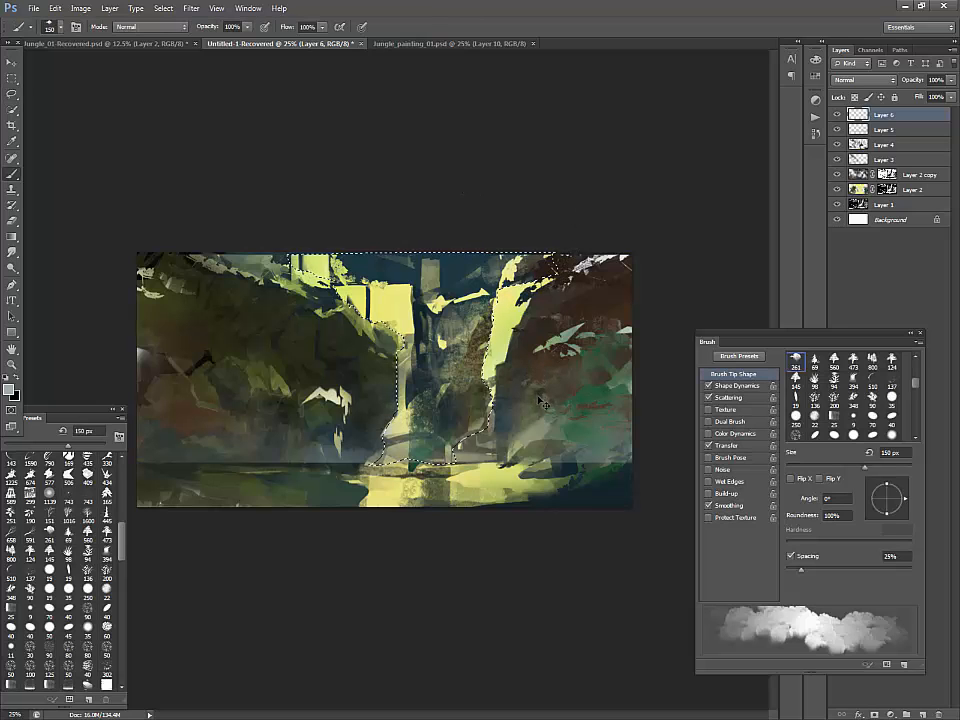
key("h")
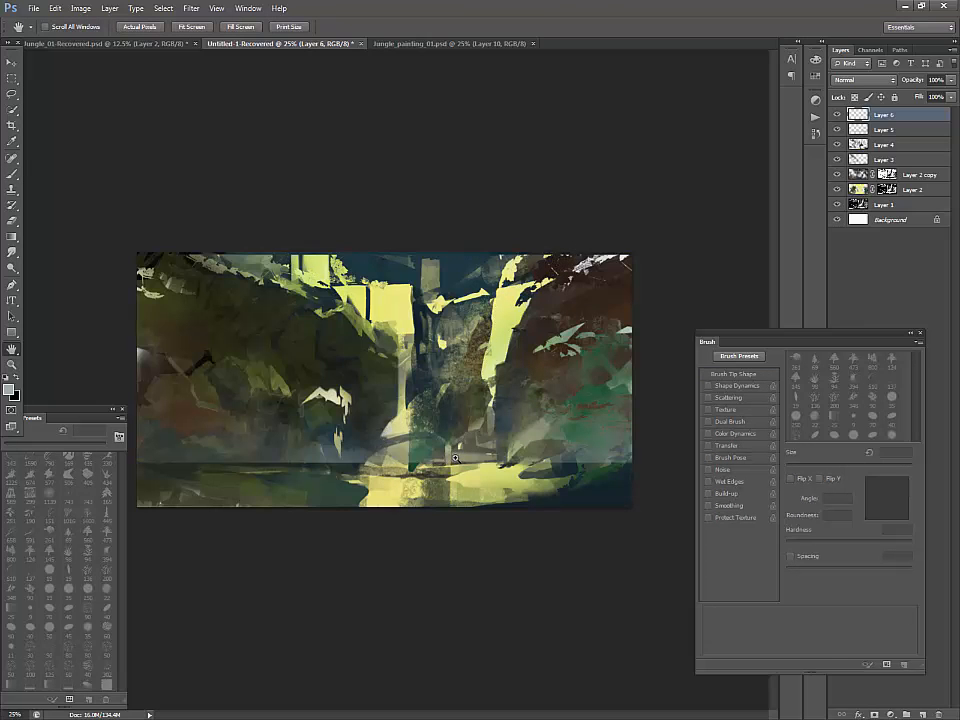
key("b")
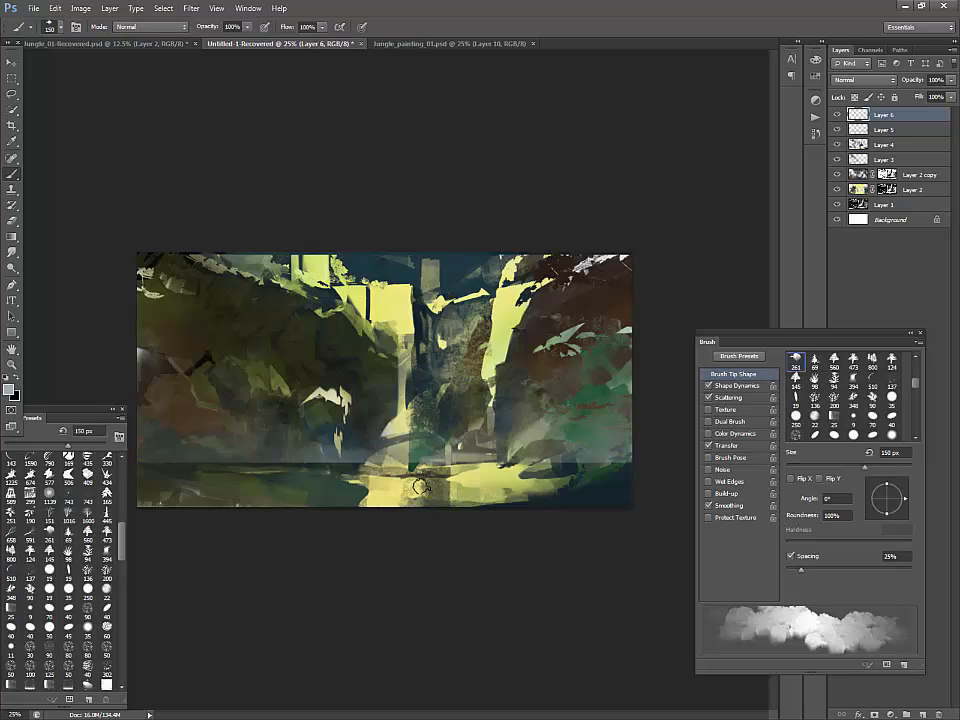
Step: Enlarge the cloud brush and paint a billowing cloud of mist at the base of the central waterfall
key("bracketright")
key("bracketright")
key("bracketright")
key("bracketright")
key("bracketright")
key("bracketright")
mouse_move(434, 432)
left_mouse_down()
mouse_move(384, 450)
mouse_move(414, 448)
mouse_move(428, 426)
mouse_move(415, 374)
left_mouse_up()
key("bracketleft")
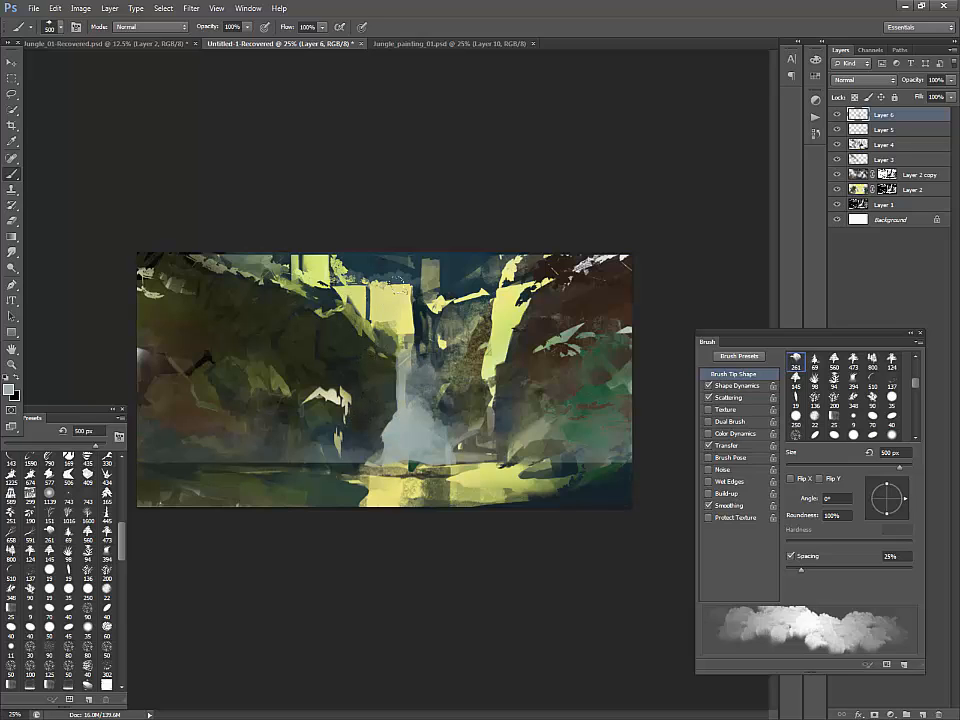
Step: Paint faint mist over the upper background and beside the right waterfall with the cloud brush at up to 800 px, undoing the last stroke
key("bracketright")
key("bracketright")
key("bracketright")
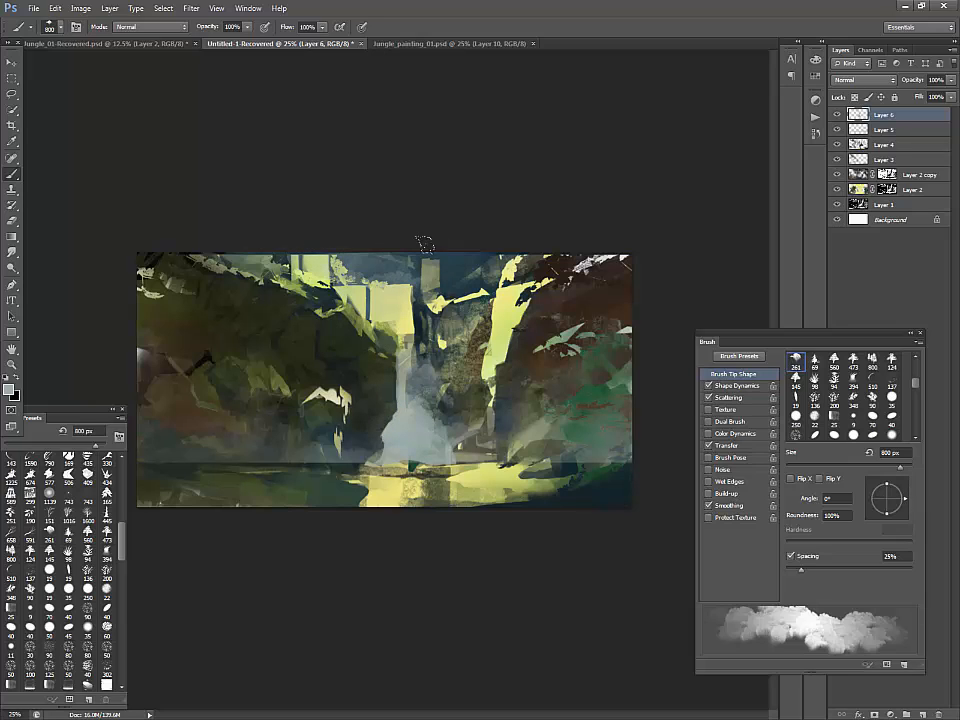
mouse_move(436, 268)
left_mouse_down()
mouse_move(478, 275)
mouse_move(446, 312)
left_mouse_up()
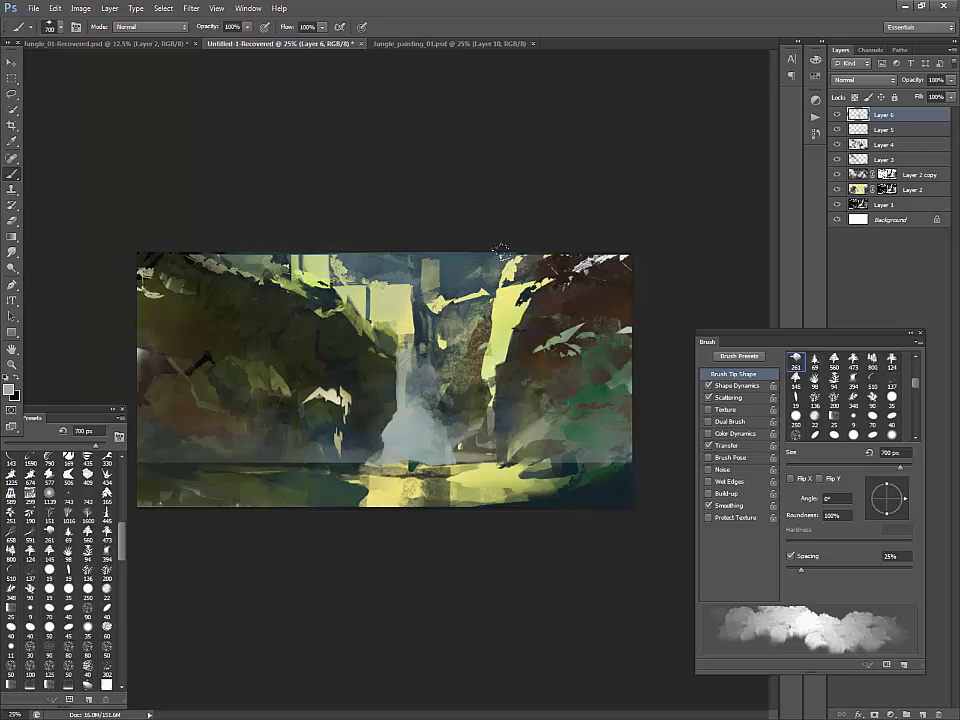
mouse_move(484, 352)
left_mouse_down()
mouse_move(520, 366)
mouse_move(485, 368)
mouse_move(482, 404)
left_mouse_up()
key("bracketleft")
key("bracketleft")
key("bracketleft")
key("bracketleft")
key("bracketleft")
key("ctrl+z")
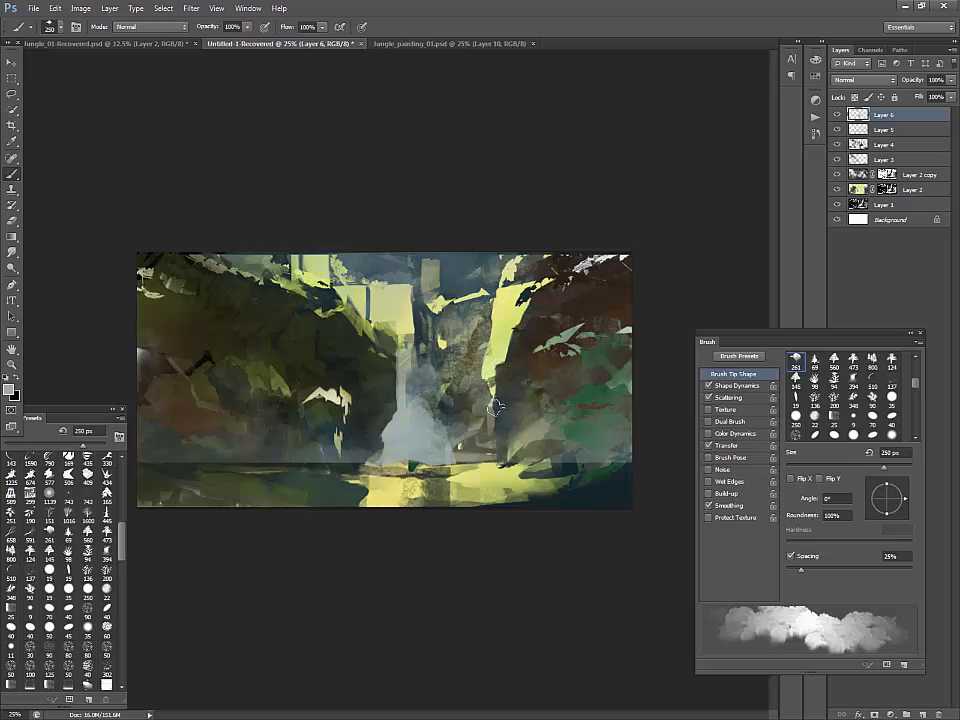
Step: Switch to the textured 35 px round brush, enlarge it to 175 px, and paint sampled dark tones over the rock between the waterfalls
left_click(68, 590)
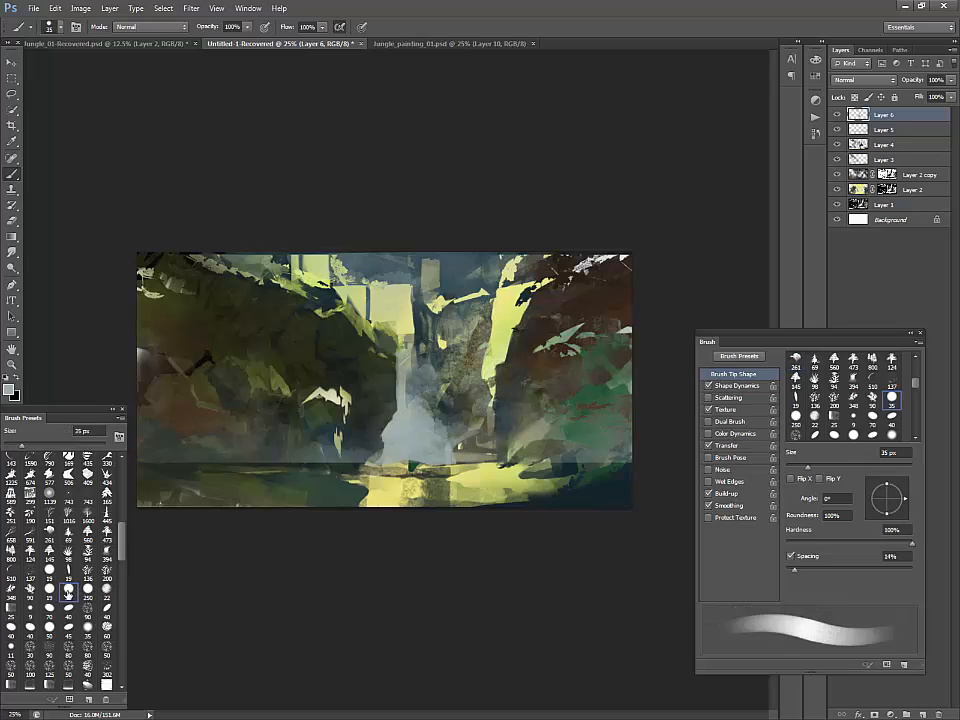
key("bracketright")
key("bracketright")
key("bracketright")
key("bracketright")
key("bracketright")
key("bracketright")
key("bracketright")
key("bracketright")
left_click(497, 406, "alt")
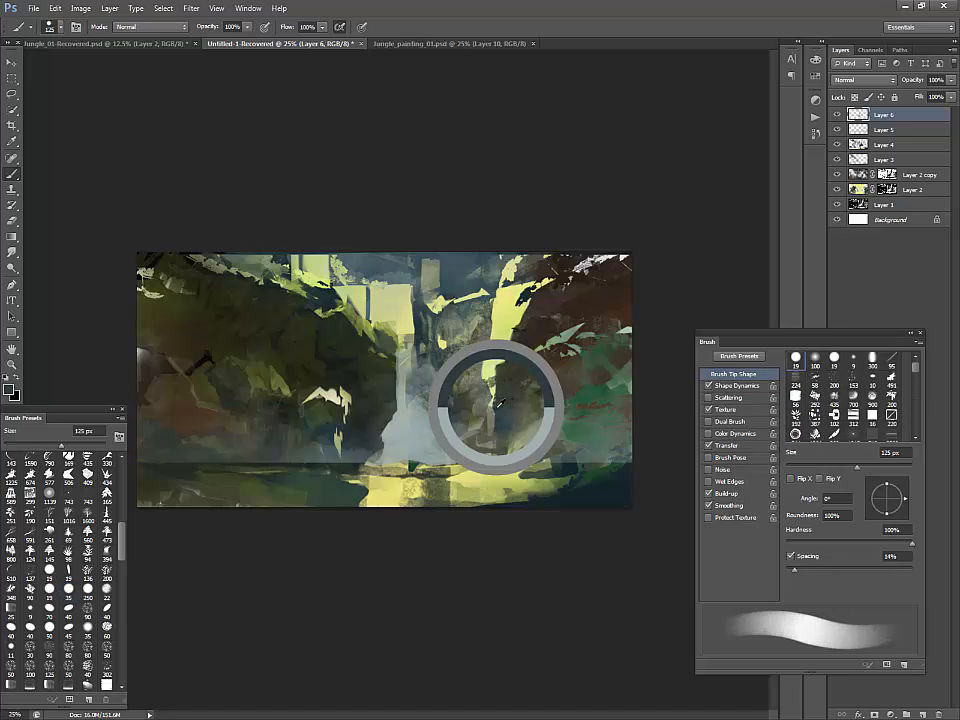
left_click(441, 406, "alt")
key("bracketright")
key("bracketright")
mouse_move(463, 387)
left_mouse_down()
mouse_move(488, 318)
mouse_move(482, 404)
mouse_move(460, 452)
left_mouse_up()
Step: Soften the central waterfall and the bright upper-right foliage with sampled dark color, using the round brush at 700 px
key("bracketright")
key("bracketright")
key("bracketright")
key("bracketright")
key("bracketright")
key("bracketright")
key("bracketright")
key("bracketright")
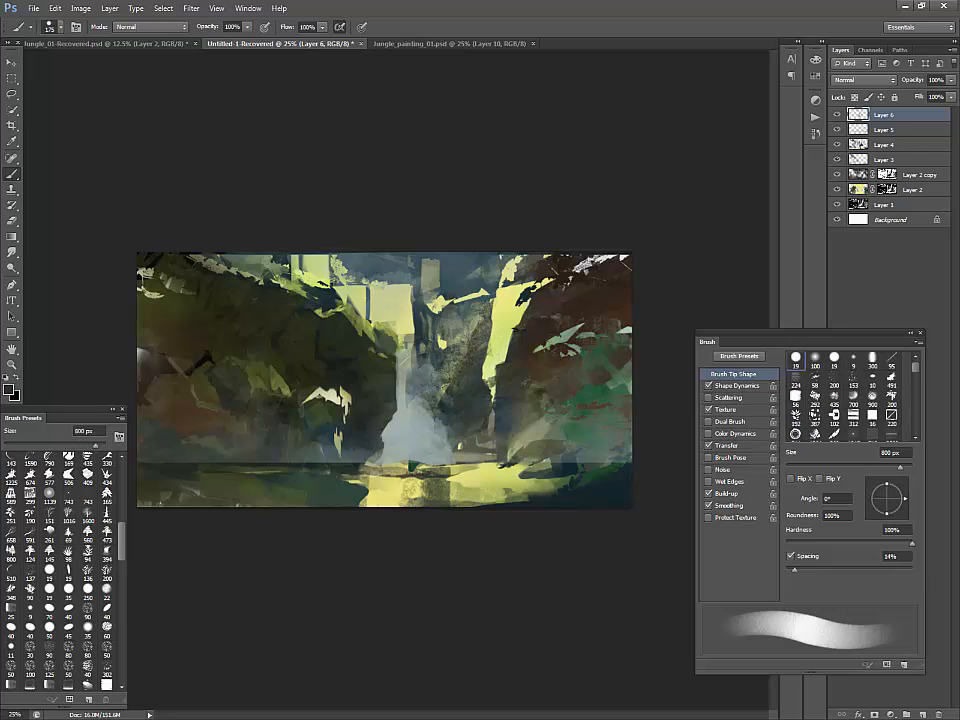
mouse_move(410, 366)
left_mouse_down()
mouse_move(432, 430)
mouse_move(407, 345)
left_mouse_up()
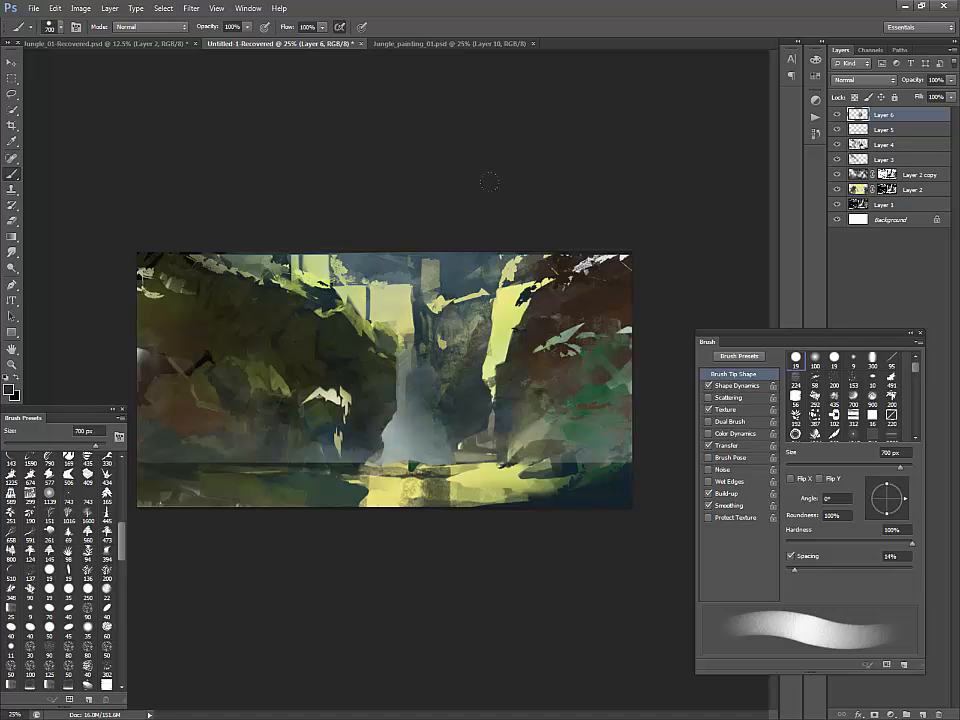
left_click_drag(500, 262, 528, 272)
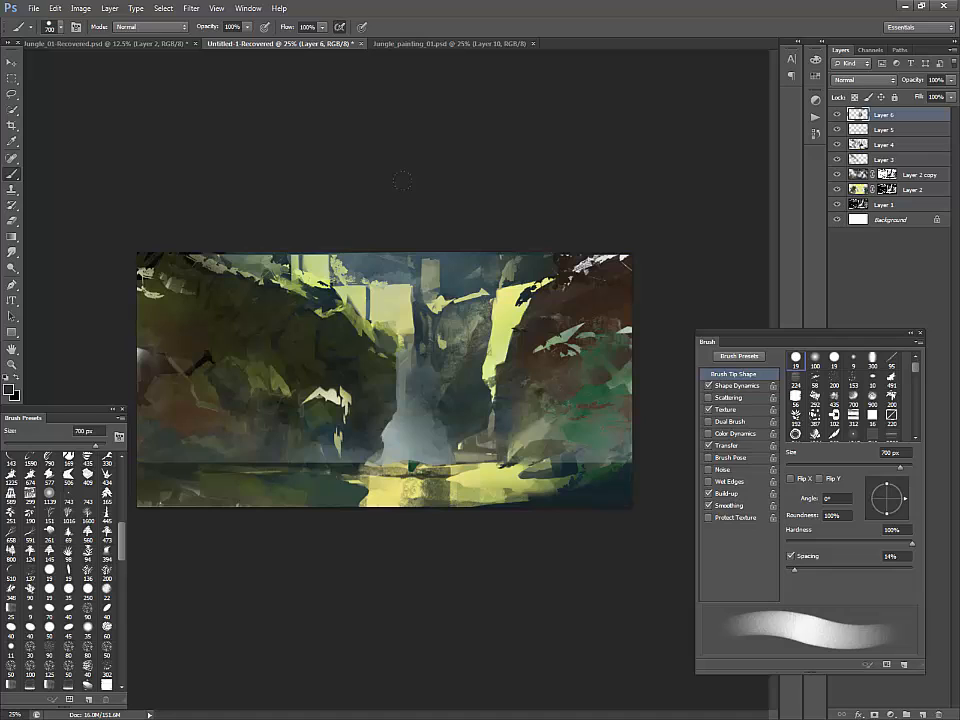
Step: Glaze sampled blue-gray over the bright upper-left foliage with the round brush at 600 px, and compare Layer 6 hidden and shown
left_click(407, 274, "alt")
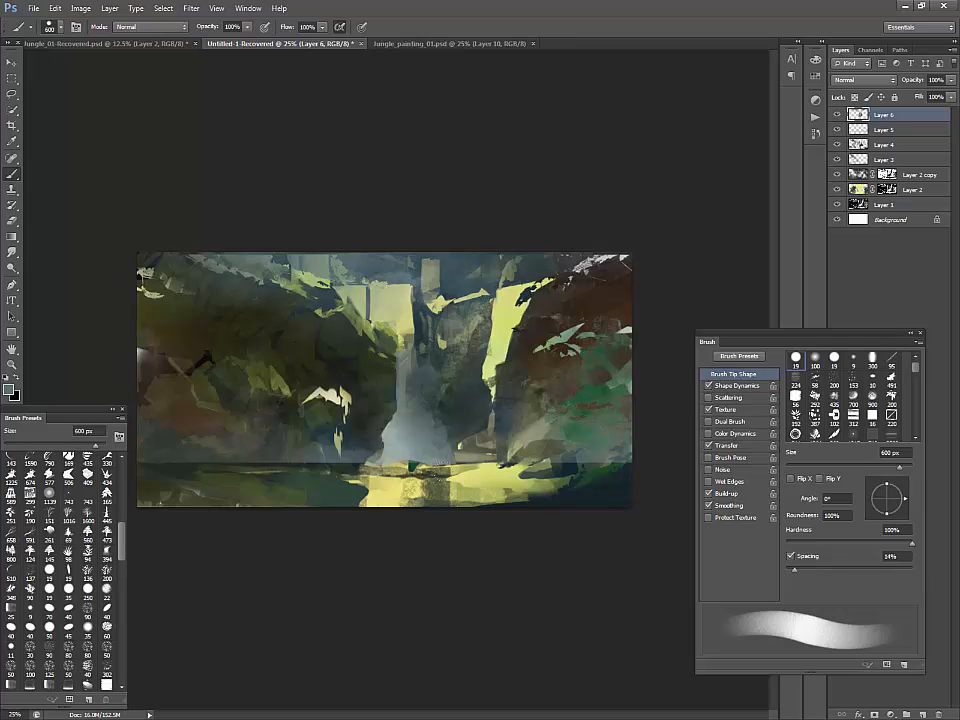
key("bracketleft")
key("bracketleft")
key("bracketleft")
key("bracketleft")
key("bracketleft")
key("bracketleft")
key("bracketleft")
left_click(837, 114)
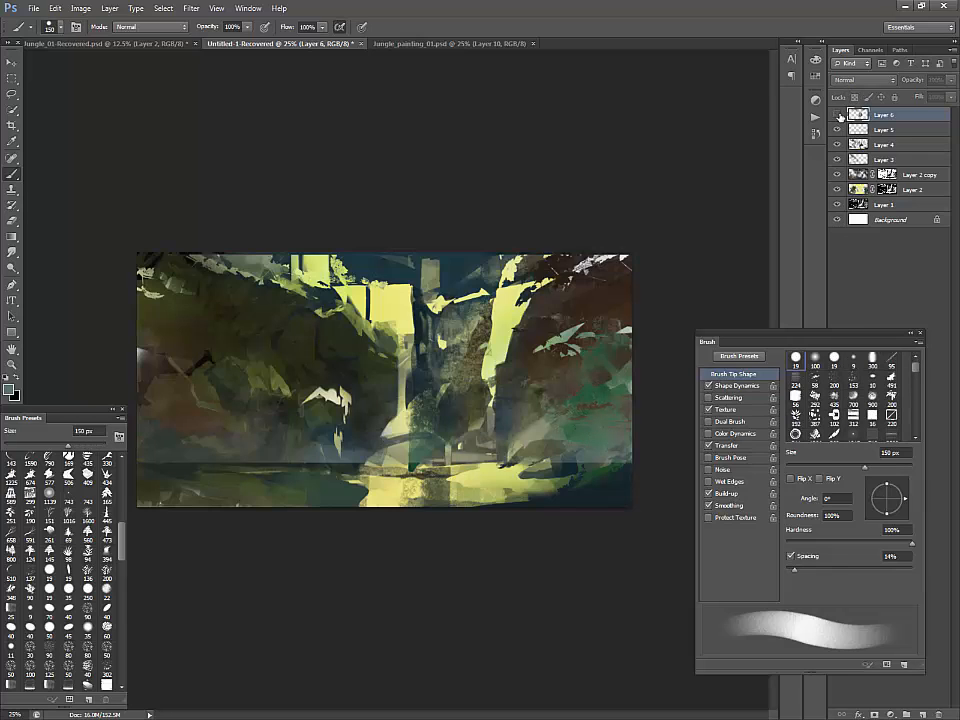
left_click(837, 114)
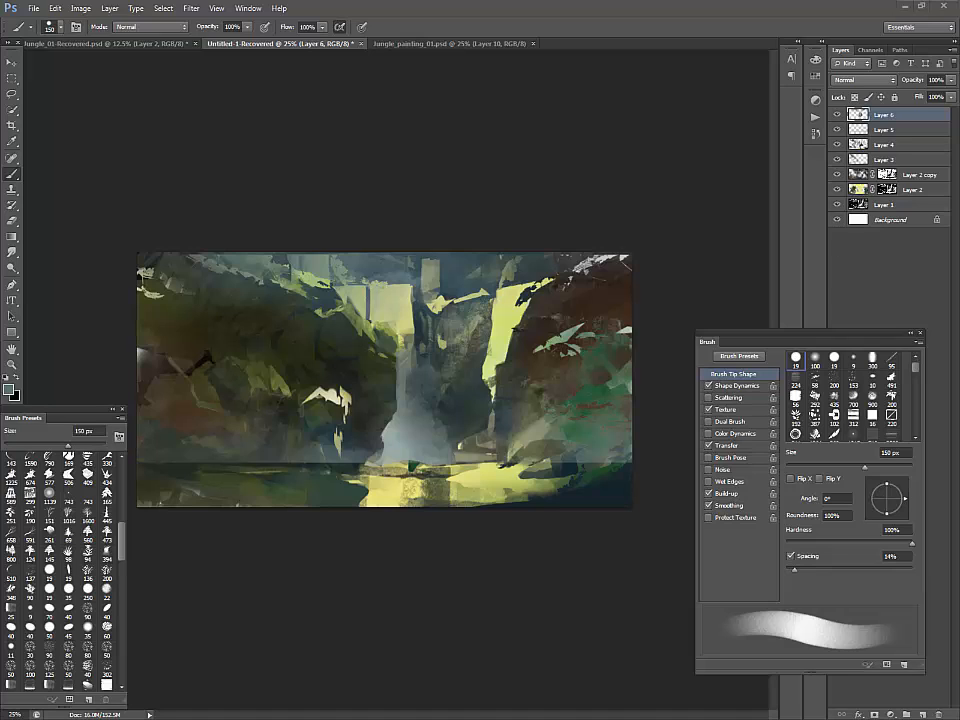
Step: Select a rectangular patch of water below the central waterfall and fill it with the blue-gray on a new layer
key("l")
mouse_move(373, 514)
left_mouse_down()
mouse_move(371, 463)
mouse_move(460, 514)
left_mouse_up()
key("b")
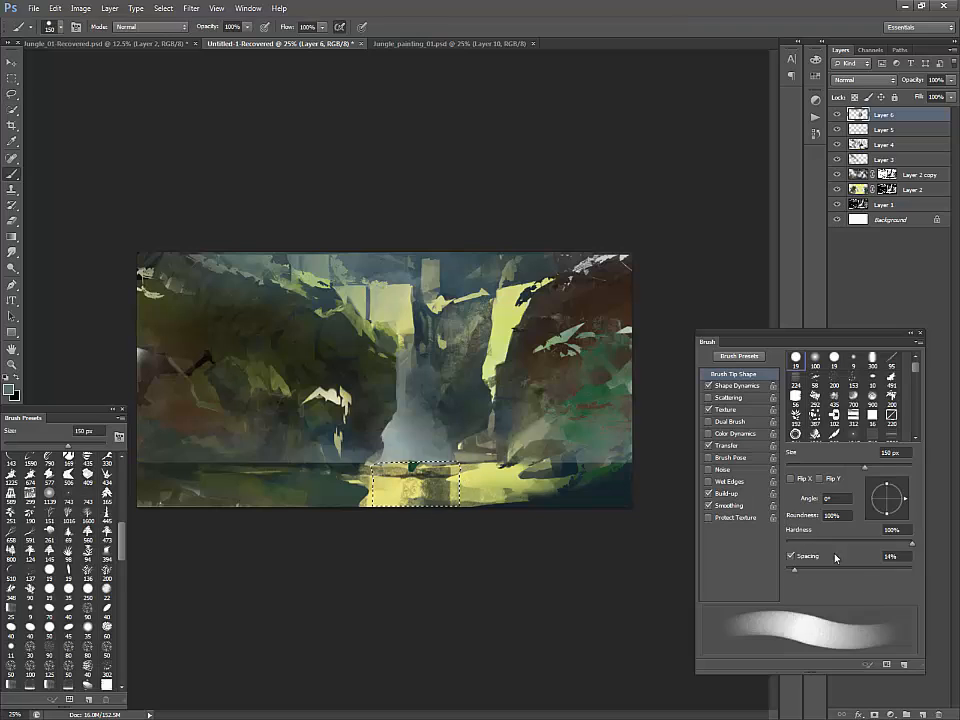
left_click(922, 712)
mouse_move(480, 476)
left_mouse_down()
mouse_move(425, 459)
mouse_move(495, 462)
mouse_move(344, 479)
mouse_move(409, 485)
mouse_move(320, 509)
mouse_move(415, 505)
left_mouse_up()
Step: Set the foreground color to light blue b8e8f0, paint the lower part of the selected water patch with the enlarged flat 19 px brush, and deselect
left_click(9, 390)
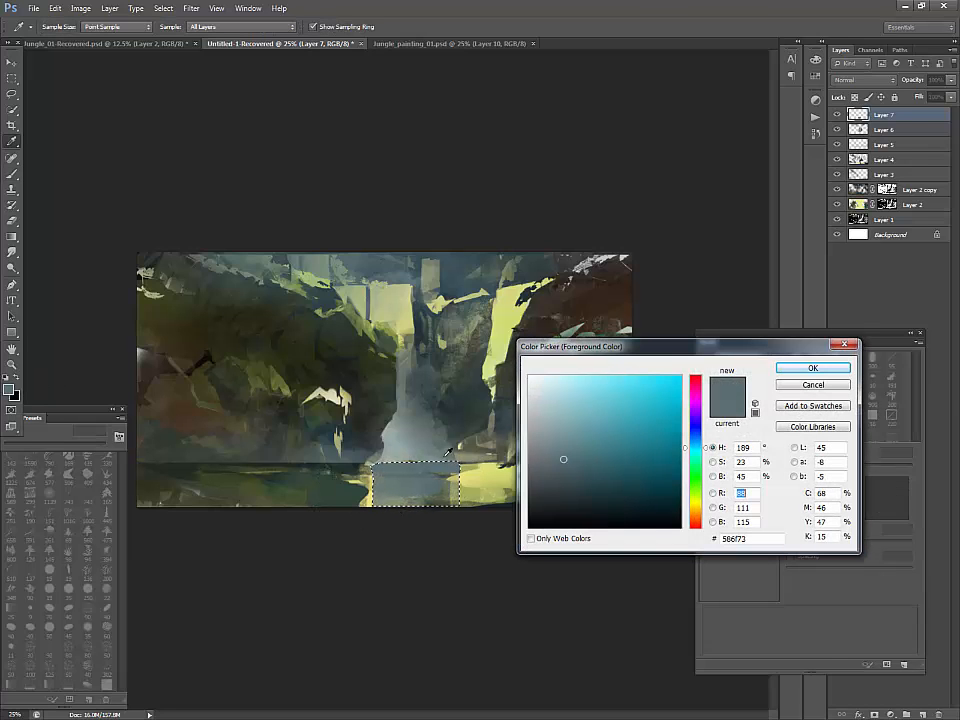
left_click(563, 384)
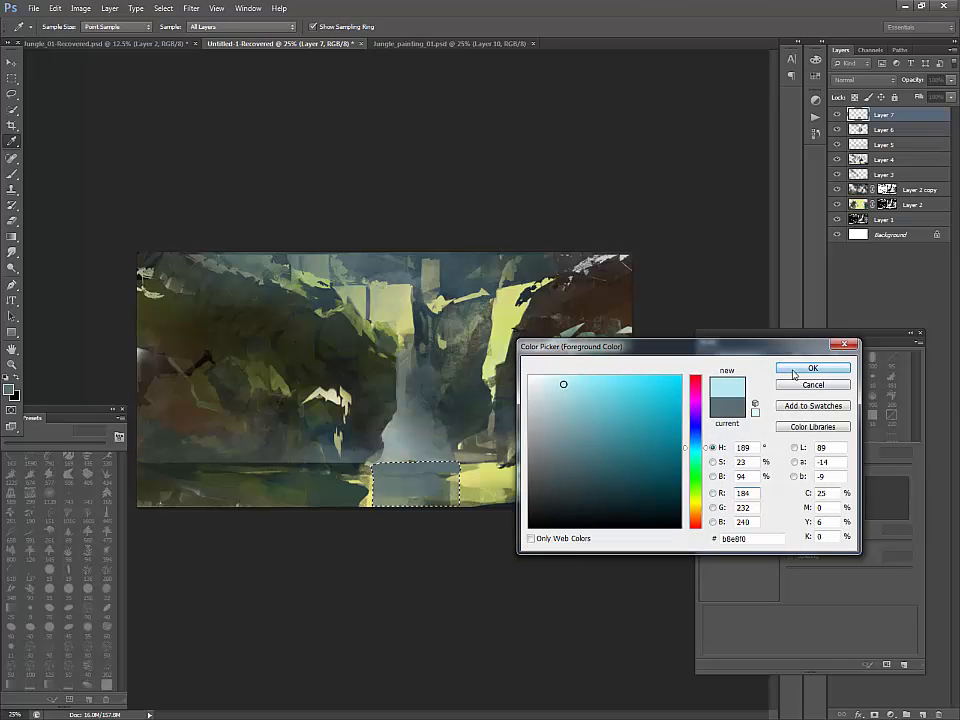
left_click(791, 373)
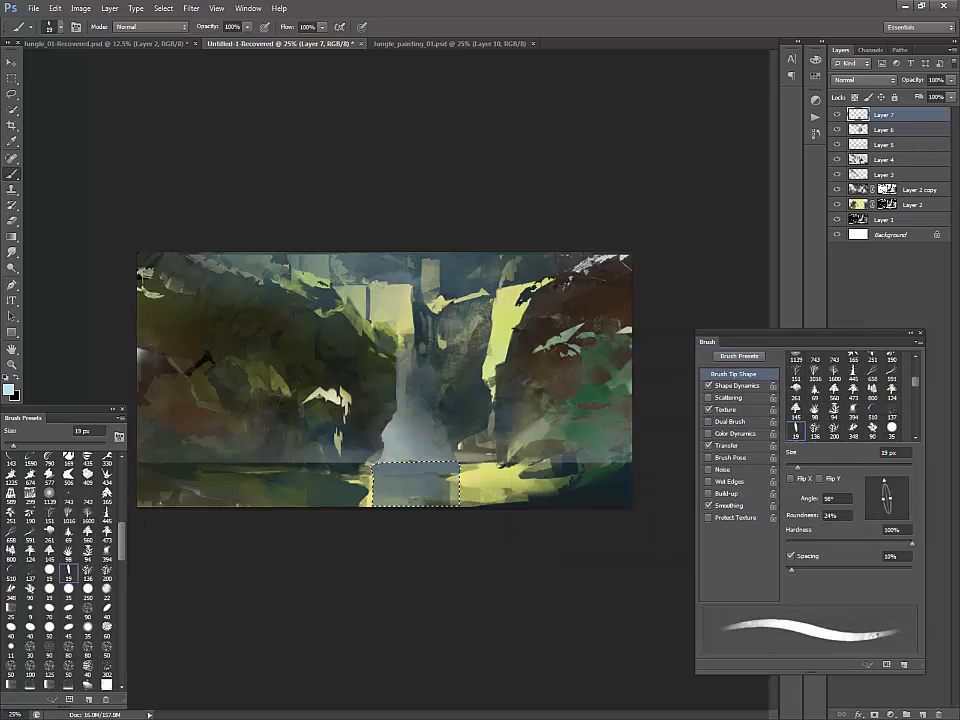
key("bracketright")
key("bracketright")
key("bracketright")
key("bracketright")
key("bracketright")
key("bracketright")
key("bracketright")
key("bracketright")
mouse_move(367, 500)
left_mouse_down()
mouse_move(488, 504)
mouse_move(304, 490)
mouse_move(485, 485)
mouse_move(328, 495)
left_mouse_up()
key("bracketright")
left_click(433, 480, "alt")
key("ctrl+d")
Step: Paint sampled yellow-green across the bright water right of the light blue patch, using the textured 40 px brush enlarged to 100 px
left_click(467, 483, "alt")
mouse_move(464, 484)
left_mouse_down()
mouse_move(348, 499)
mouse_move(386, 495)
left_mouse_up()
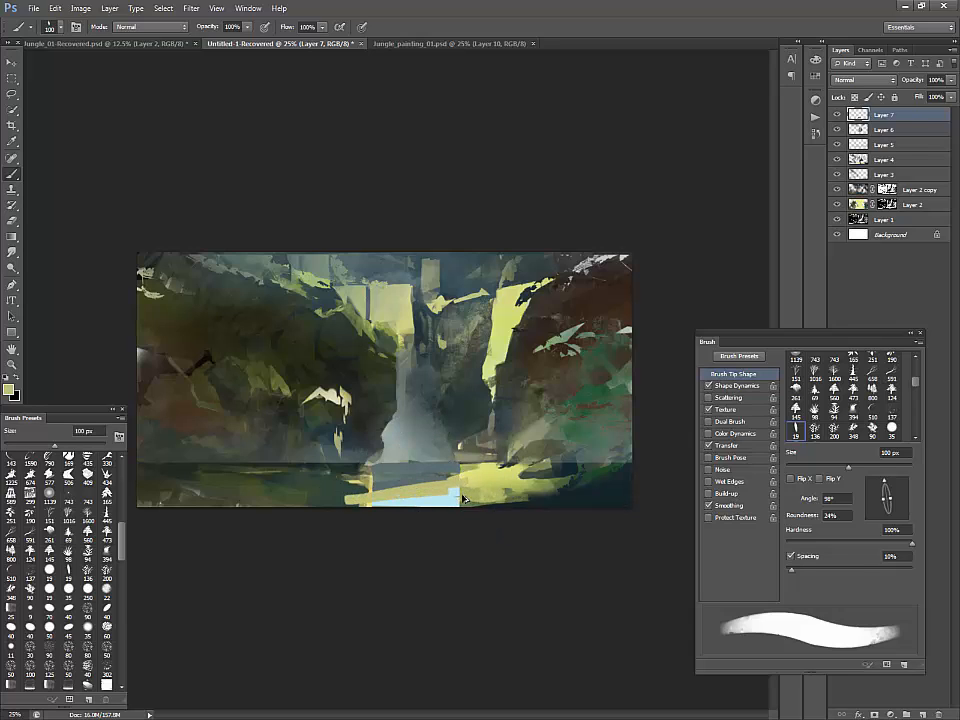
left_click(106, 609)
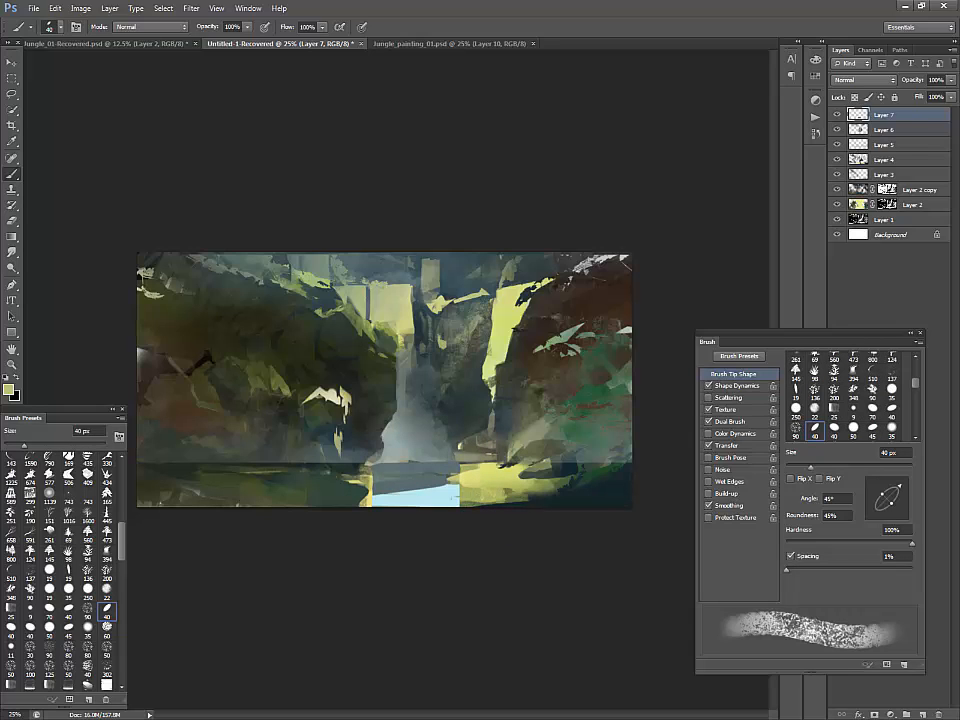
key("bracketright")
key("bracketright")
key("bracketright")
key("bracketright")
key("bracketright")
key("bracketright")
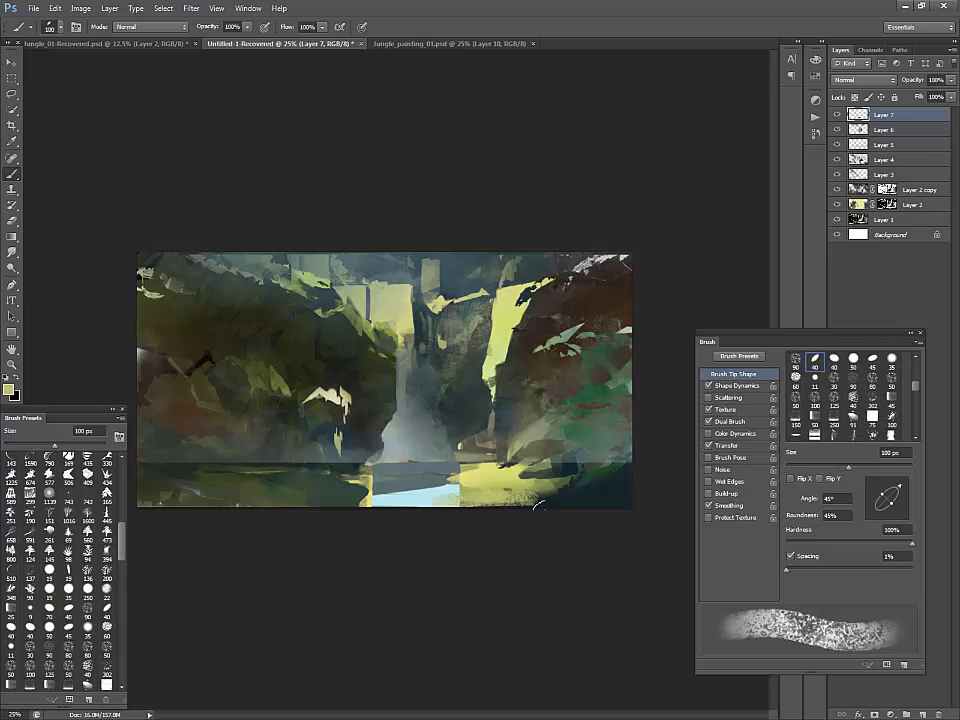
mouse_move(468, 488)
left_mouse_down()
mouse_move(485, 452)
mouse_move(568, 487)
left_mouse_up()
Step: Brush sampled blue-gray and dark water tones across the pool below the central waterfall and the water to its left at 100 px
left_click(450, 466, "alt")
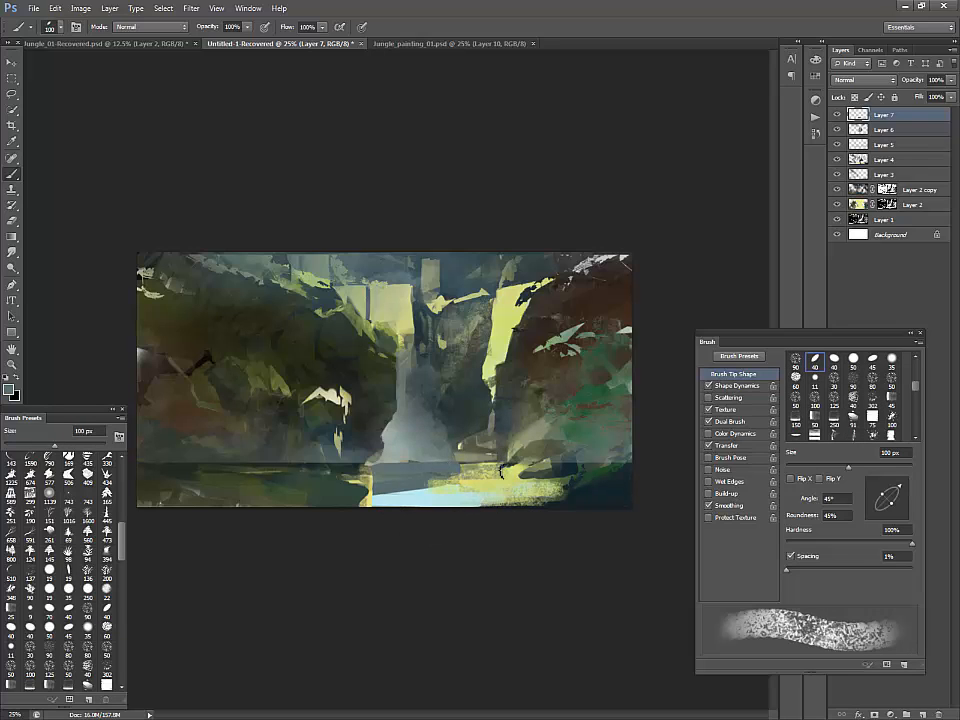
left_click_drag(492, 472, 284, 473)
left_click(403, 466, "alt")
left_click(258, 467, "alt")
left_click(256, 465, "alt")
mouse_move(300, 486)
left_mouse_down()
mouse_move(413, 510)
mouse_move(400, 503)
mouse_move(508, 503)
left_mouse_up()
left_click(470, 499, "alt")
Step: Reduce the textured brush to 25 px and refine the waterline and mist at the central waterfall's base with sampled grays
left_click(446, 451, "alt")
left_click(397, 446, "alt")
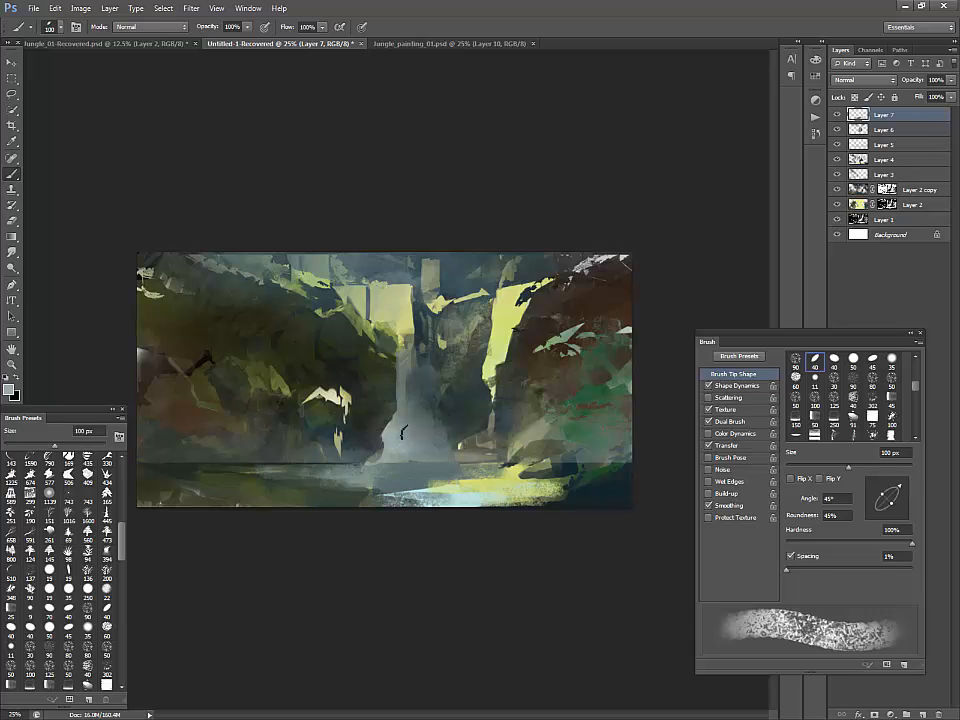
key("bracketleft")
key("bracketleft")
key("bracketleft")
key("bracketleft")
key("bracketleft")
key("bracketleft")
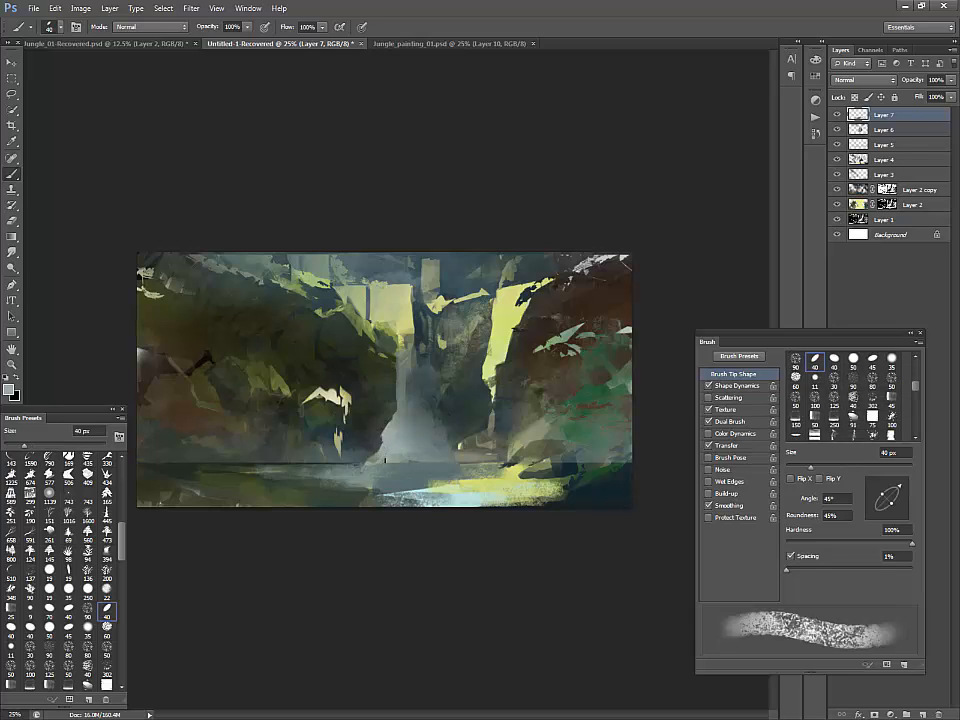
key("bracketleft")
key("bracketleft")
key("bracketleft")
left_click(425, 458, "alt")
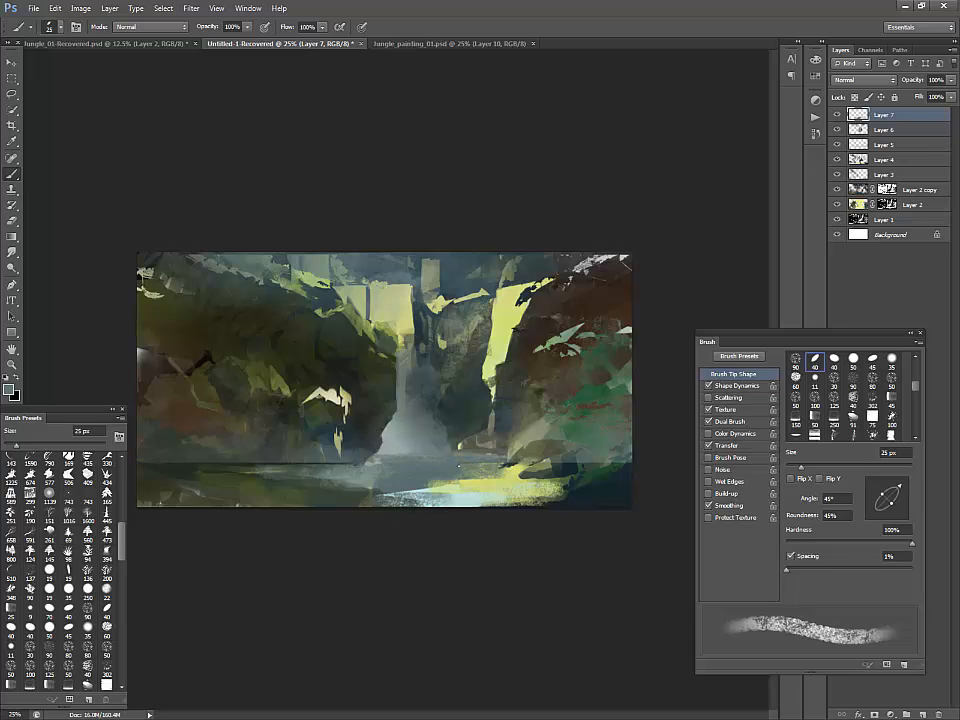
Step: Enlarge the textured brush to 80 px and blend muted gray-green over the pool's left and central water
key("bracketright")
key("bracketright")
key("bracketright")
key("bracketright")
key("bracketright")
key("bracketright")
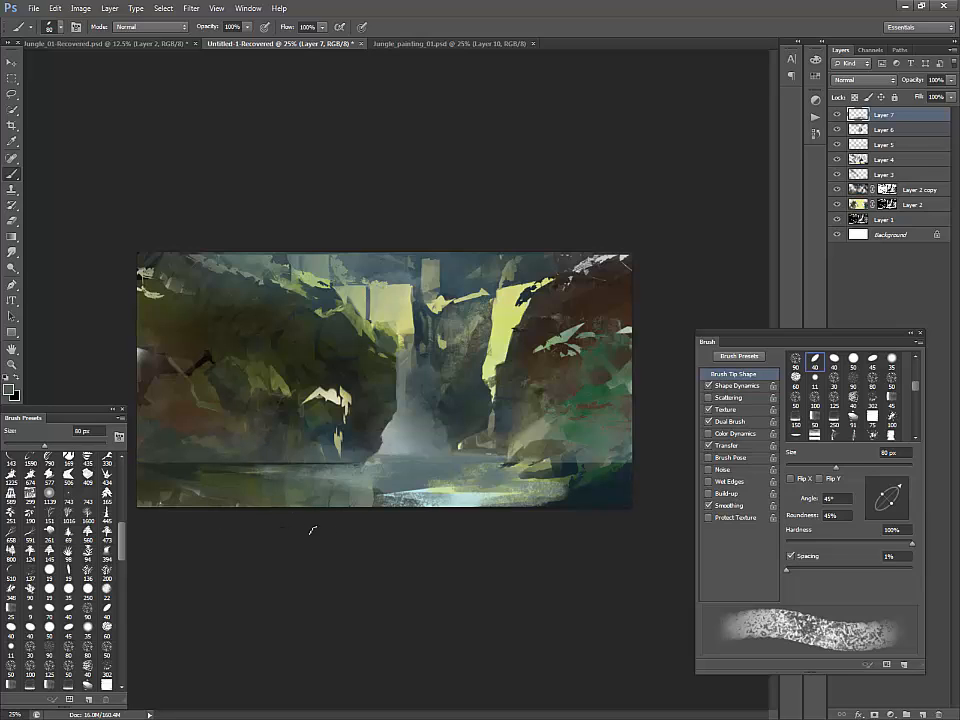
Step: Lasso a slanted sliver in the lower-left water, paint it with dark color sampled from the rock, and deselect
key("l")
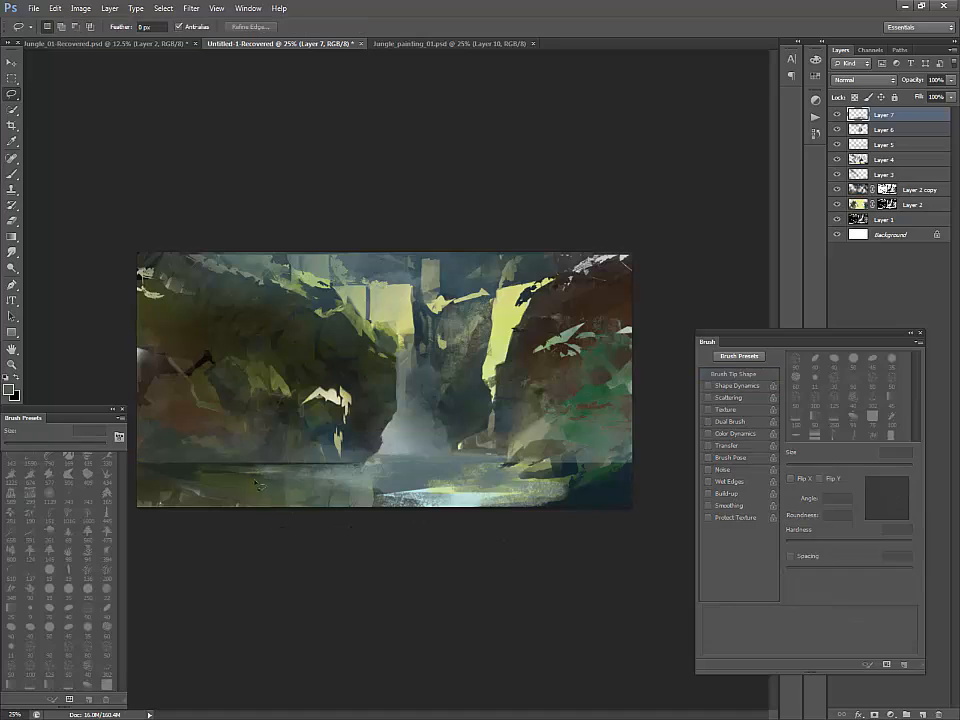
mouse_move(234, 485)
left_mouse_down()
mouse_move(169, 482)
mouse_move(256, 511)
mouse_move(271, 503)
left_mouse_up()
key("b")
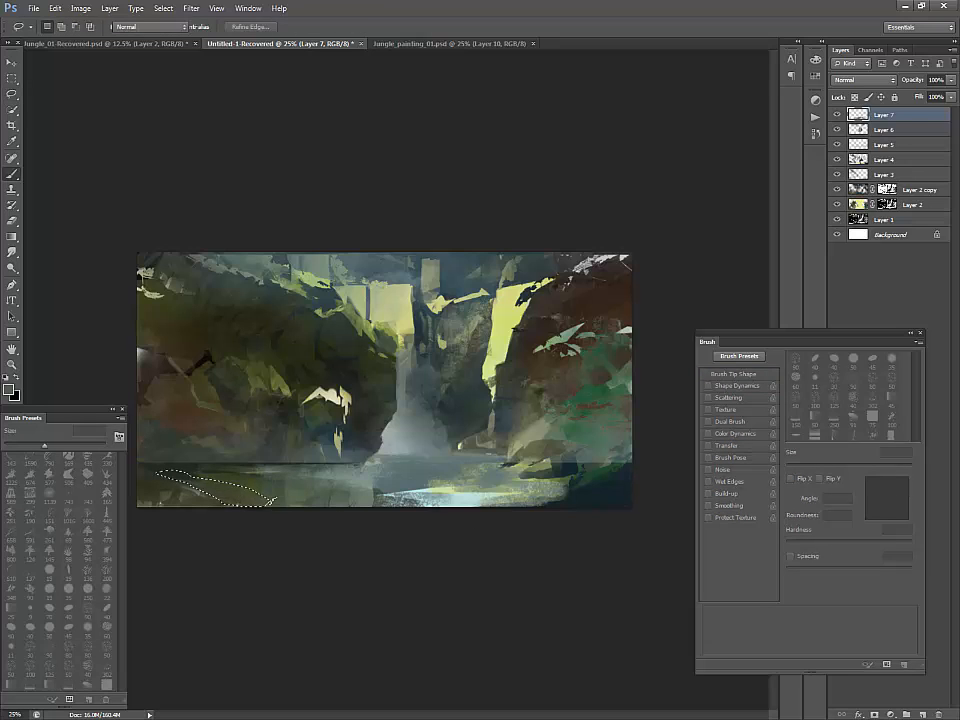
left_click(285, 415, "alt")
mouse_move(212, 488)
left_mouse_down()
mouse_move(275, 505)
mouse_move(197, 500)
left_mouse_up()
key("ctrl+d")
Step: Add more dark, sharp-edged shapes to the lower-left water by painting inside lasso selections with the 80 px textured brush
key("l")
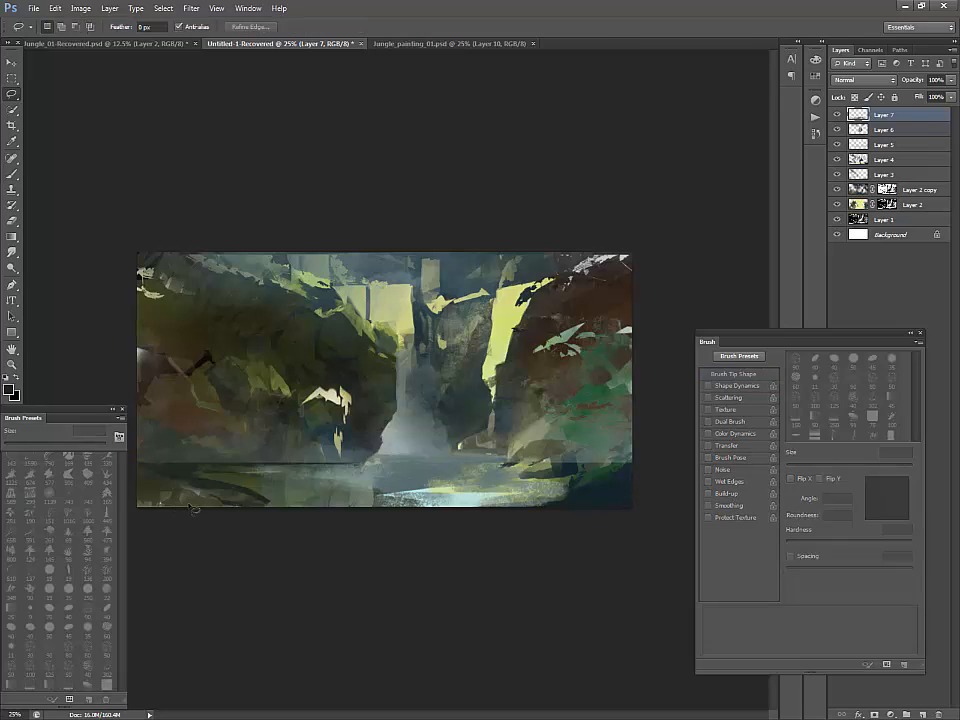
left_click_drag(137, 485, 232, 505)
key("b")
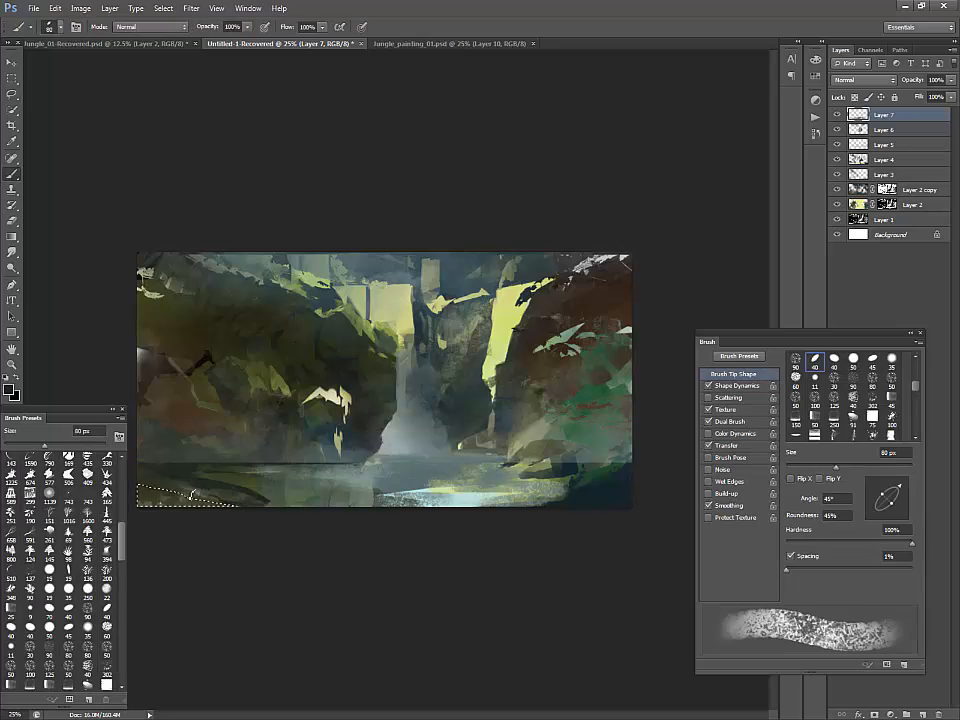
key("ctrl+d")
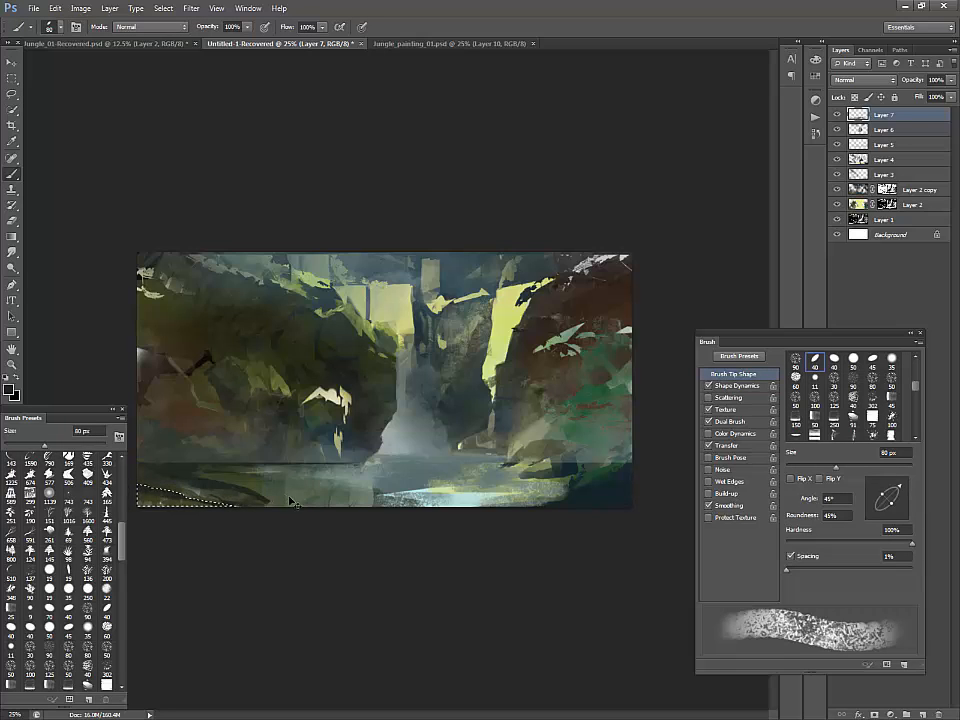
key("l")
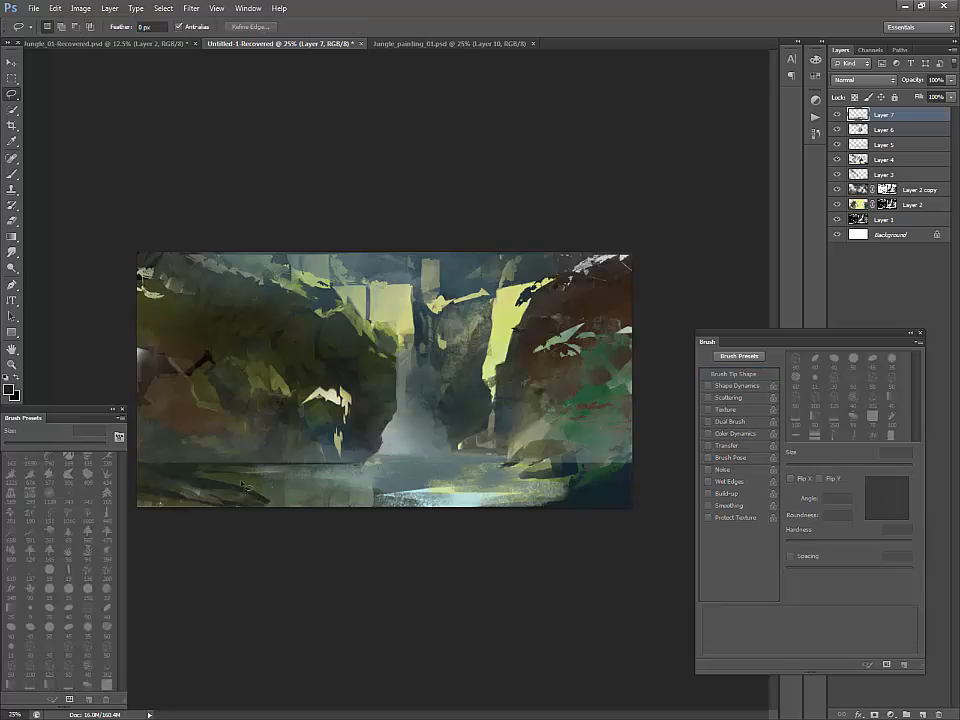
key("b")
mouse_move(275, 494)
left_mouse_down()
mouse_move(297, 492)
mouse_move(266, 491)
mouse_move(292, 500)
left_mouse_up()
key("ctrl+d")
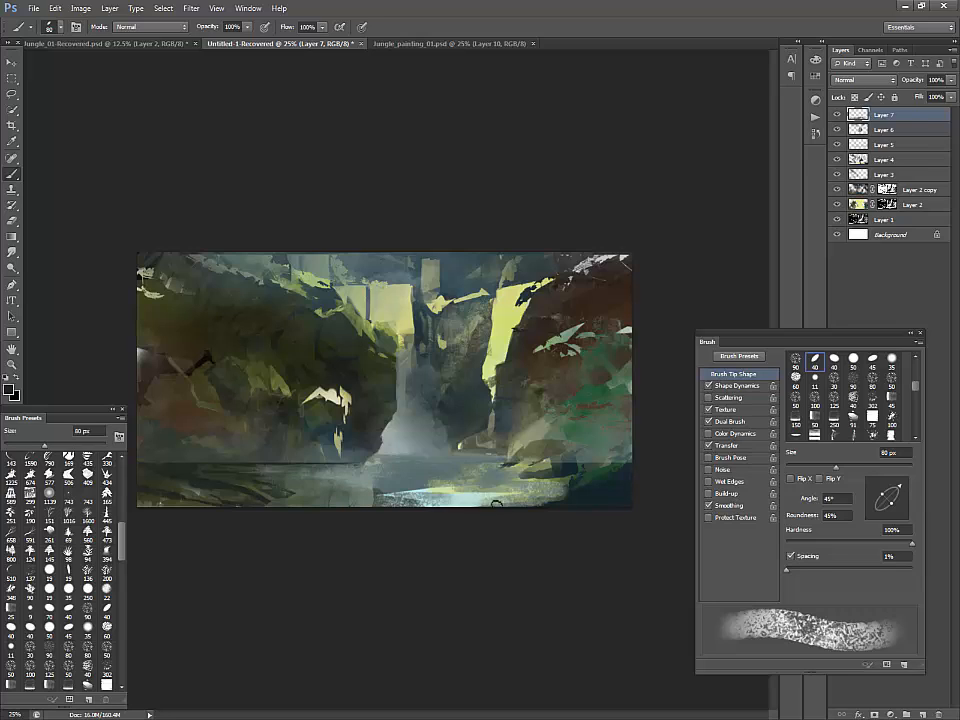
Step: Paint dark green sampled from the right bank along the lower-right edge of the bright water
key("l")
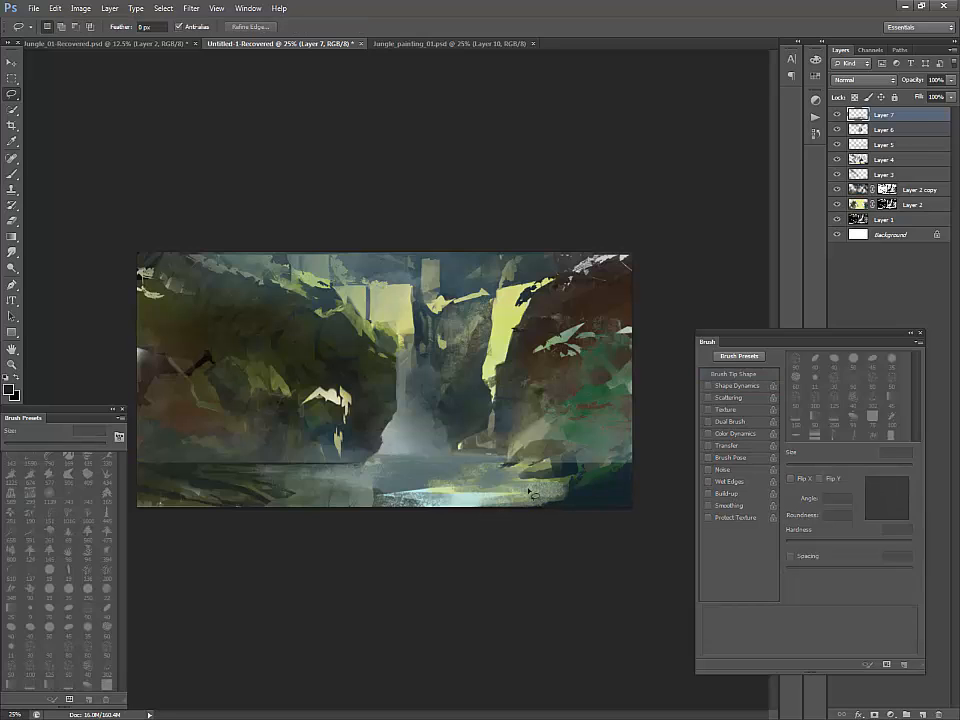
key("b")
left_click(594, 472, "alt")
key("ctrl+d")
left_click_drag(550, 487, 518, 491)
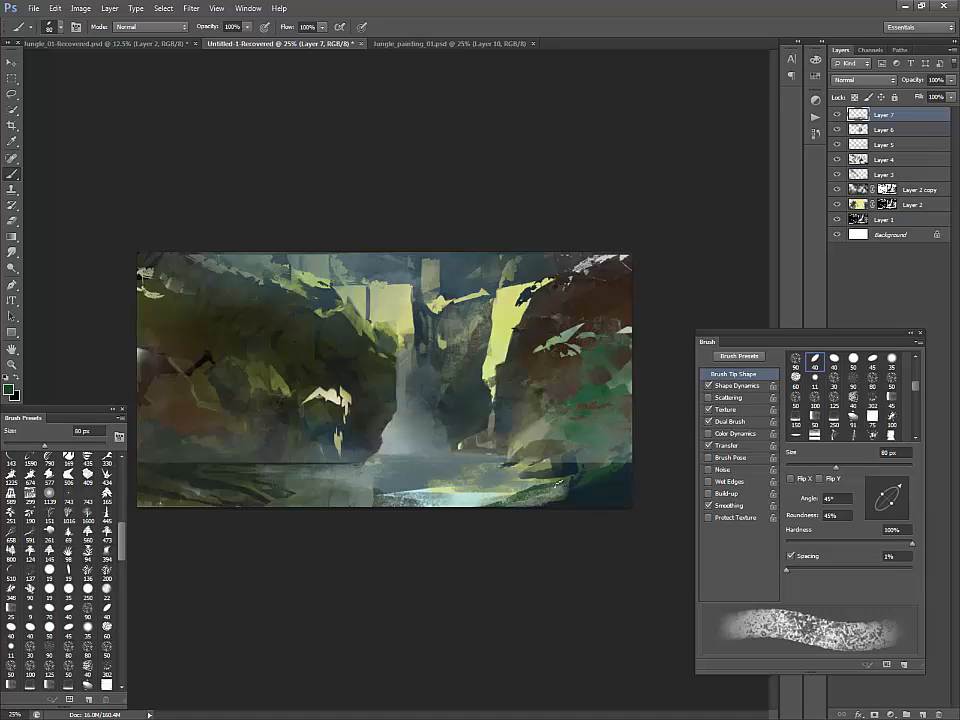
Step: Rework the lower-right shoreline with sampled dark green, yellow-green and near-black using the 80 px textured brush
left_click(546, 476, "alt")
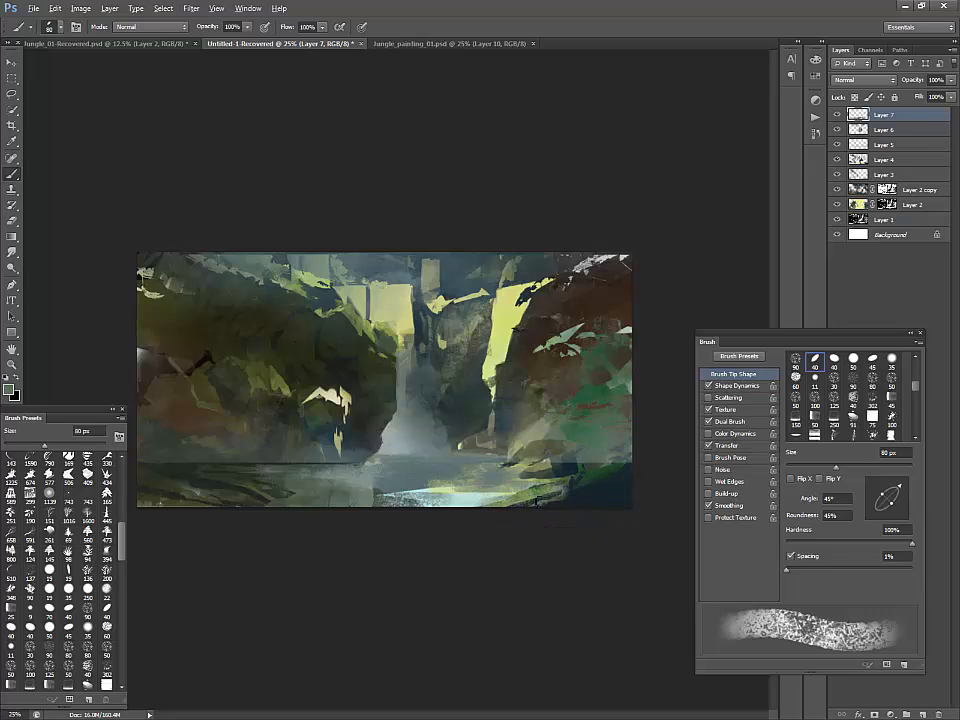
left_click(592, 474, "alt")
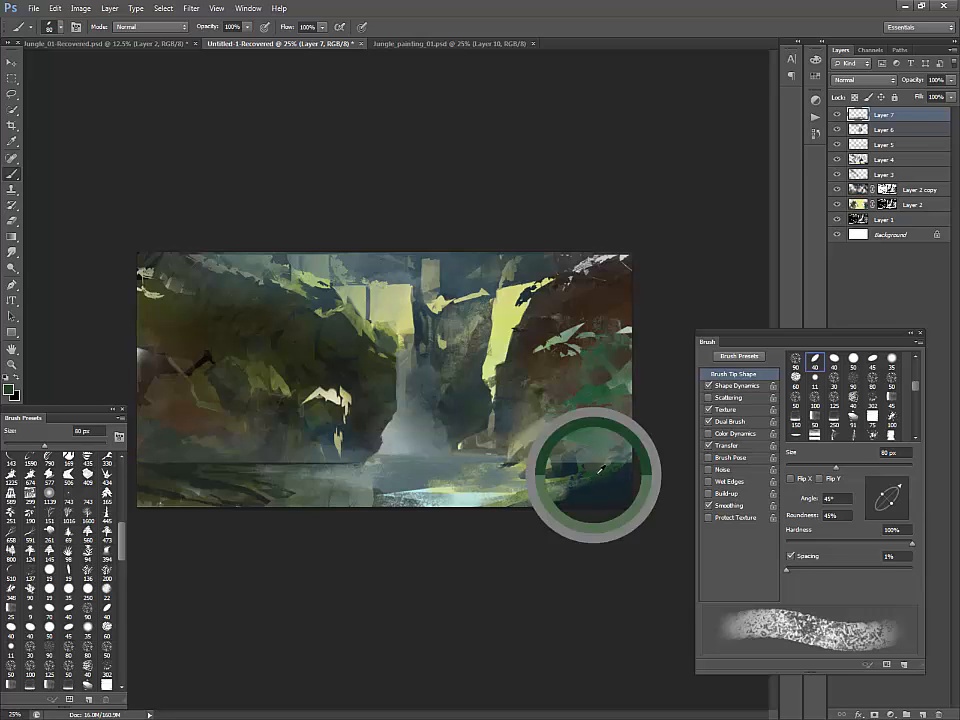
left_click_drag(564, 487, 547, 494)
left_click(515, 477, "alt")
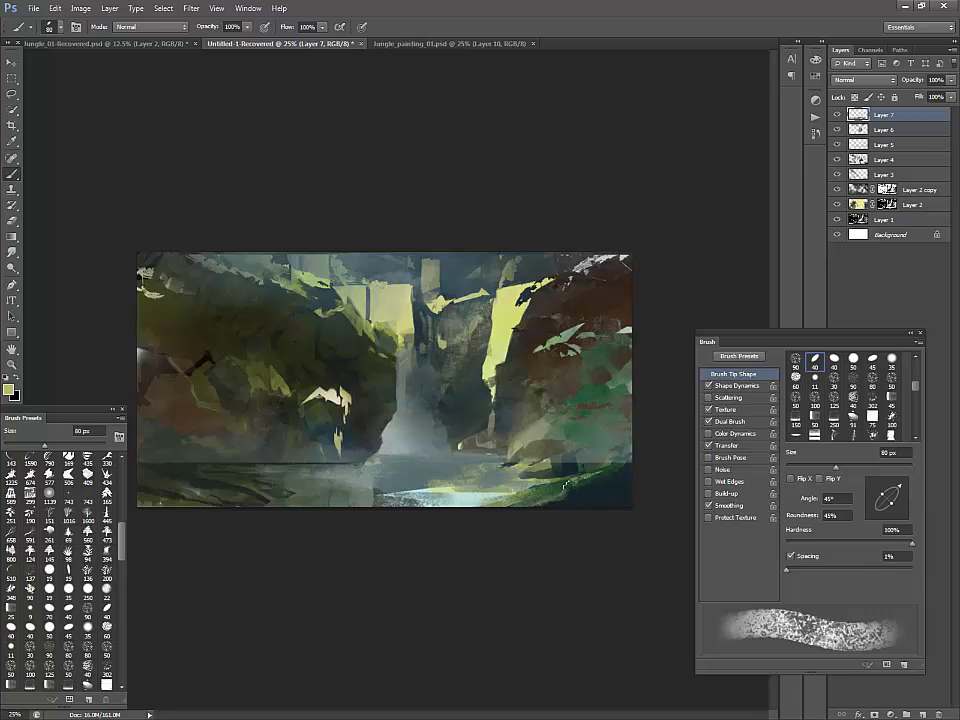
left_click(600, 468, "alt")
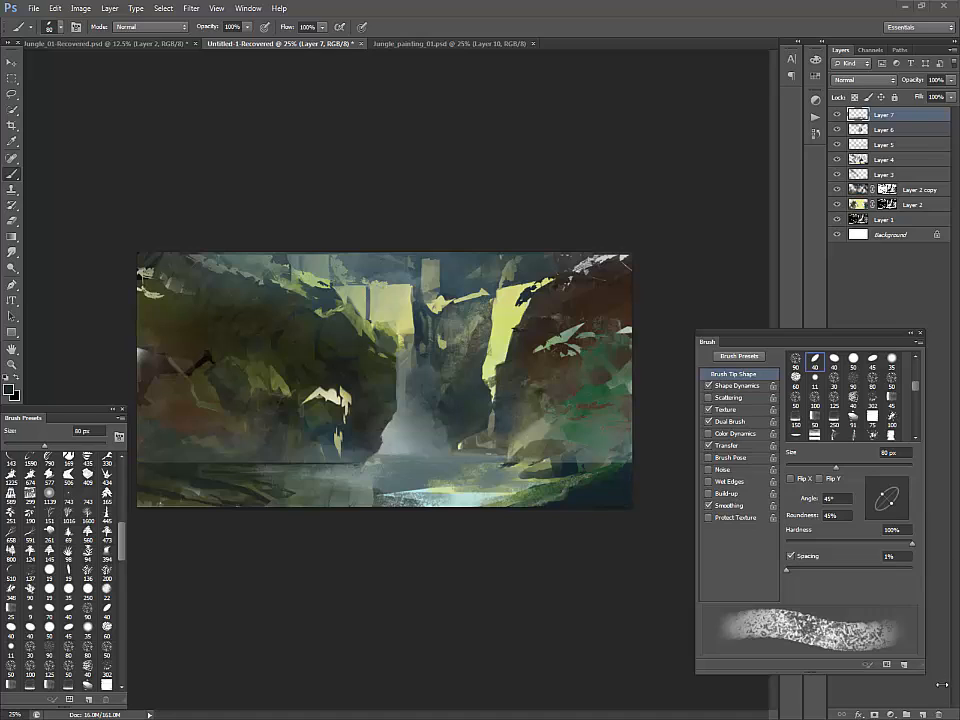
Step: On a new layer, clone dark rock over the bright highlight left of the central waterfall's base with the Clone Stamp at 125 px
left_click(924, 714)
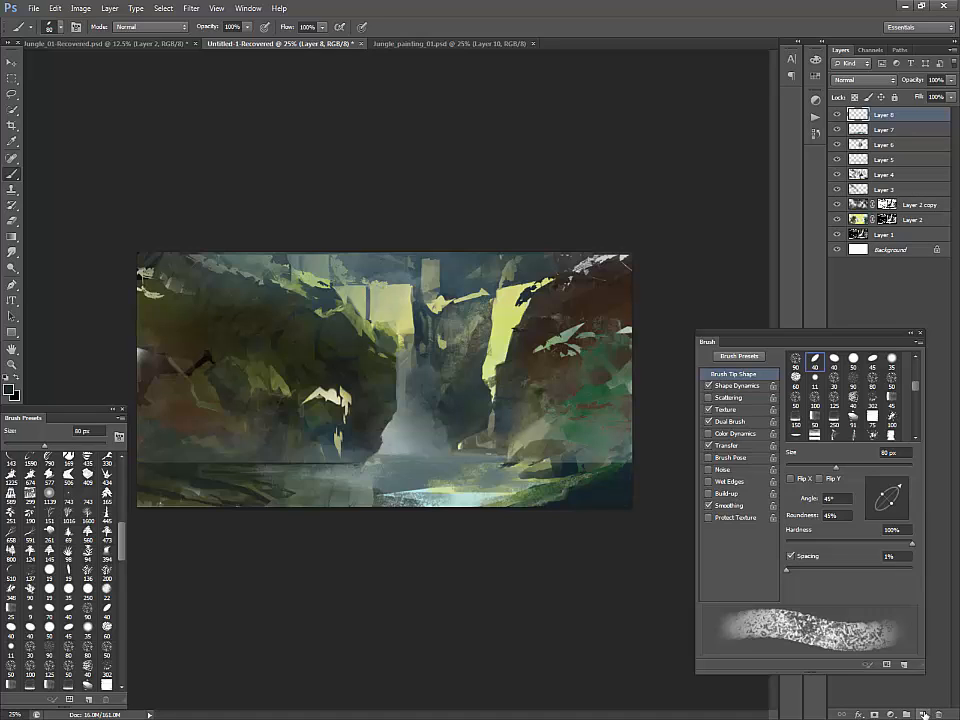
key("s")
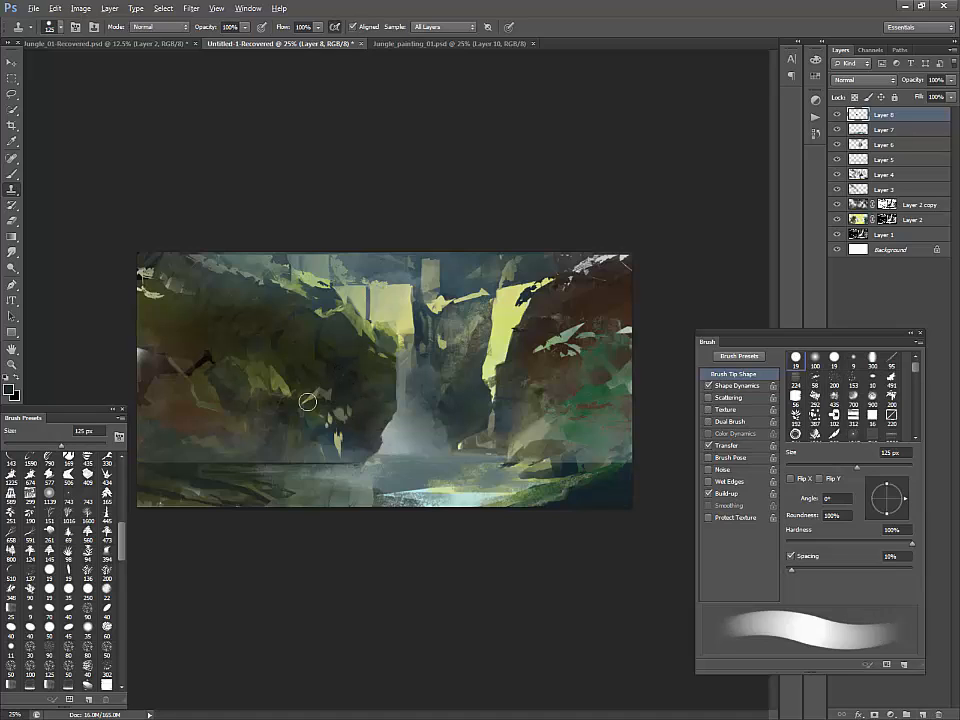
left_click(362, 392, "alt")
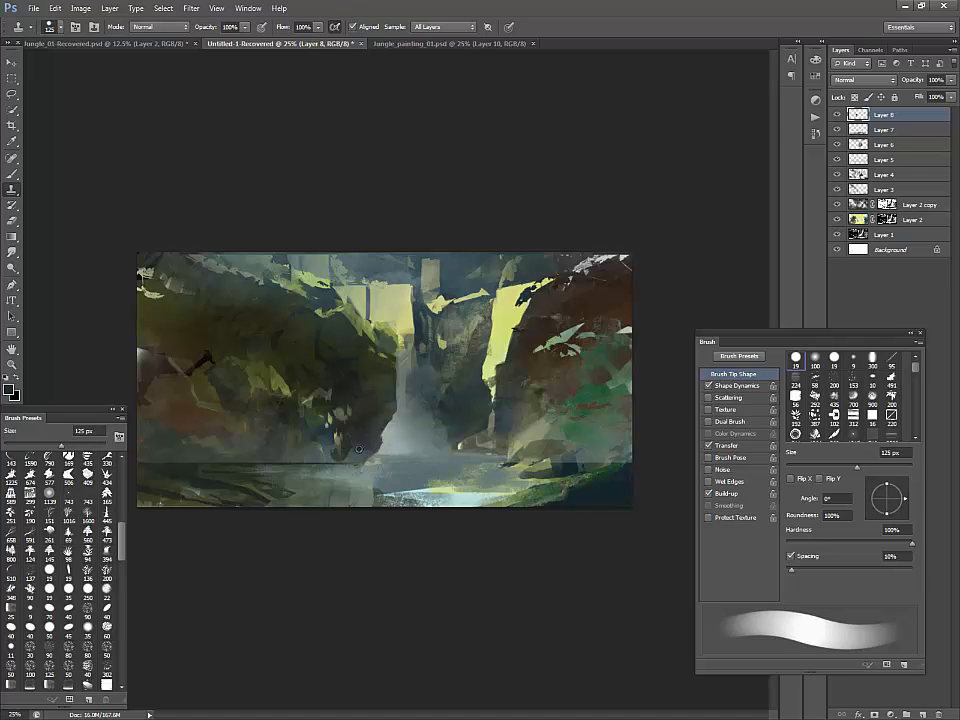
left_click(362, 449, "alt")
left_click_drag(339, 452, 342, 442)
Step: On a new layer, lasso two tapering leg-like shapes left of the waterfall's base, paint them near-black, and deselect
left_click(922, 714)
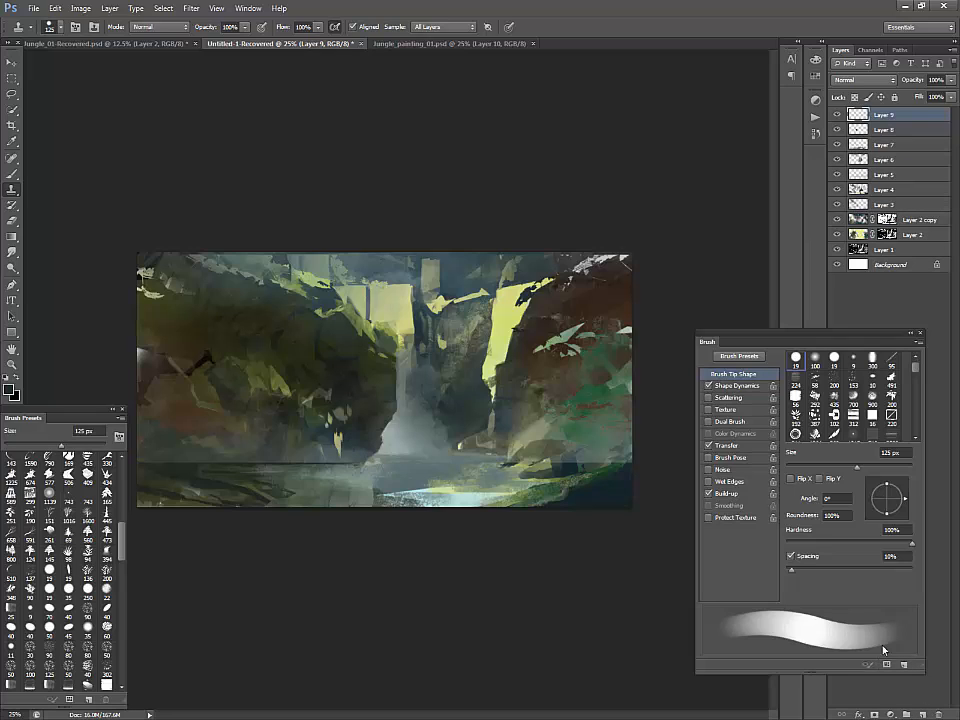
key("l")
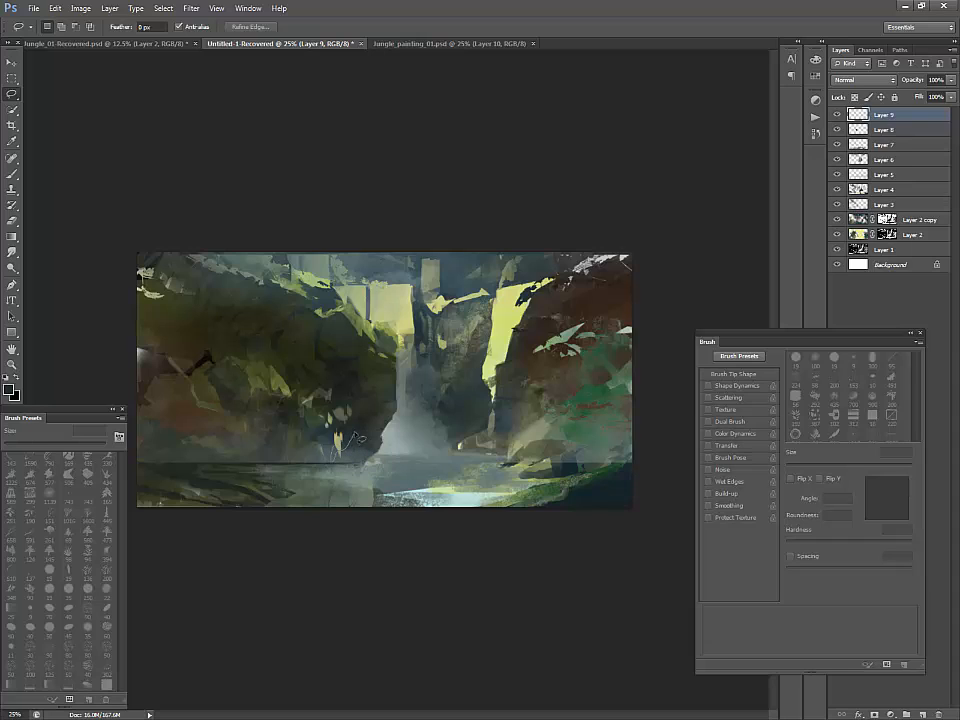
mouse_move(341, 437)
left_mouse_down()
mouse_move(350, 428)
mouse_move(336, 456)
left_mouse_up()
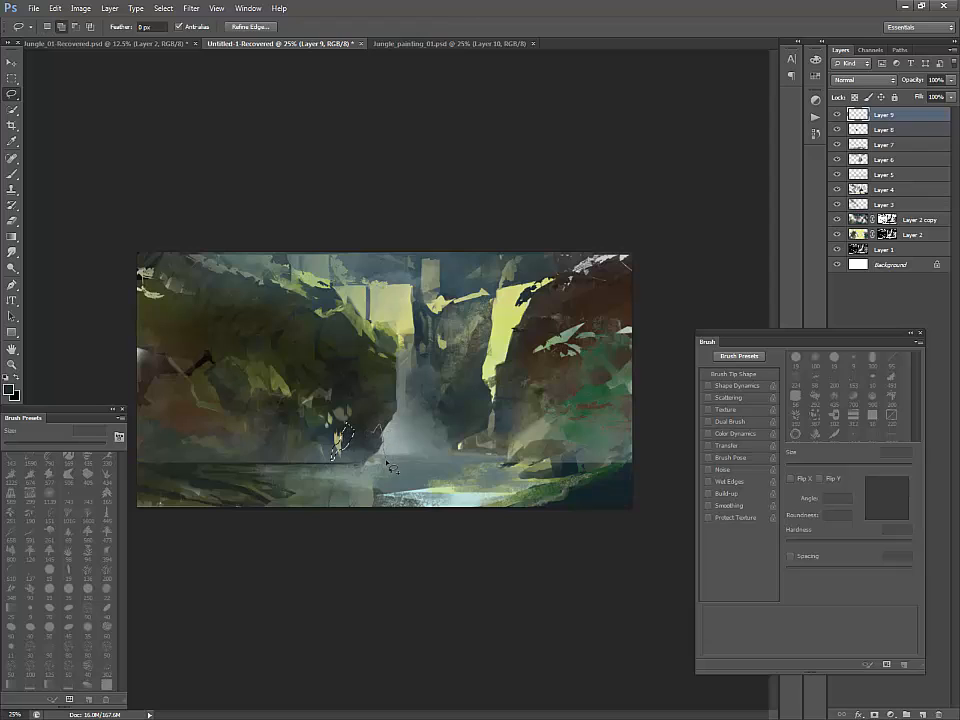
left_click_drag(378, 453, 384, 461)
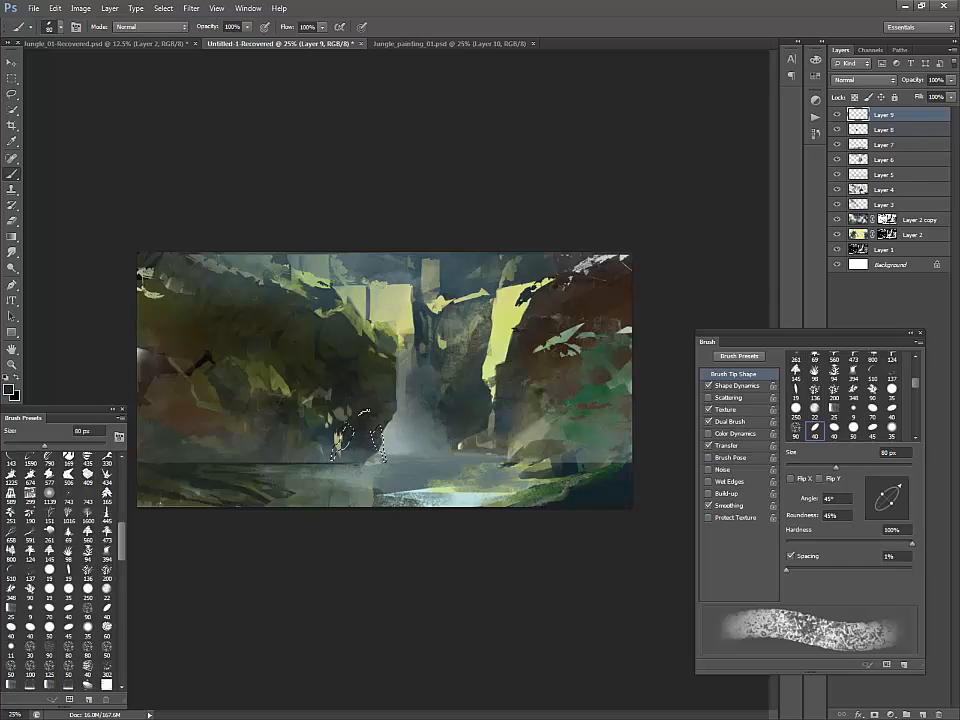
mouse_move(348, 430)
left_mouse_down()
mouse_move(342, 450)
mouse_move(382, 459)
left_mouse_up()
key("ctrl+d")
Step: On another new layer, lasso a rounded body shape above the two dark legs and paint it with gray sampled from the waterfall mist
left_click(922, 713)
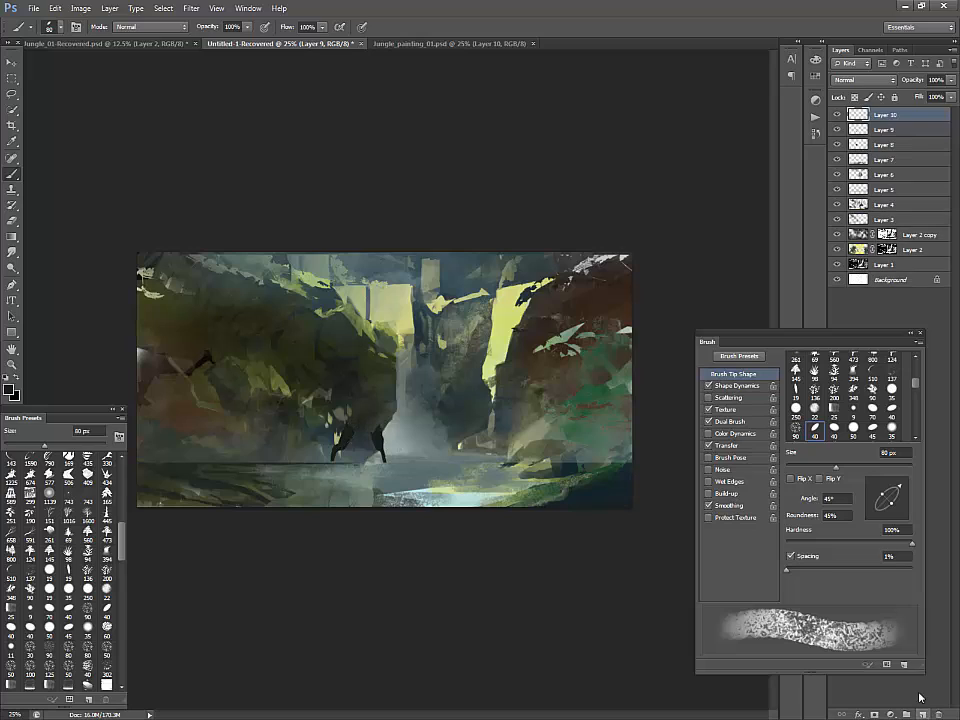
key("l")
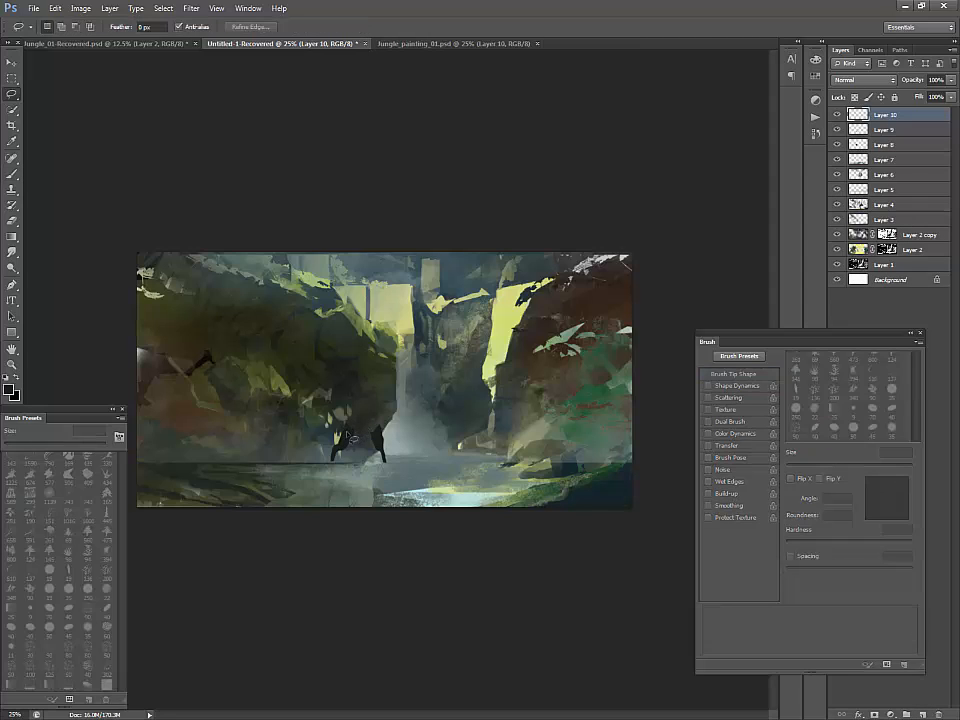
mouse_move(356, 434)
left_mouse_down()
mouse_move(386, 436)
mouse_move(376, 441)
mouse_move(392, 453)
mouse_move(371, 429)
left_mouse_up()
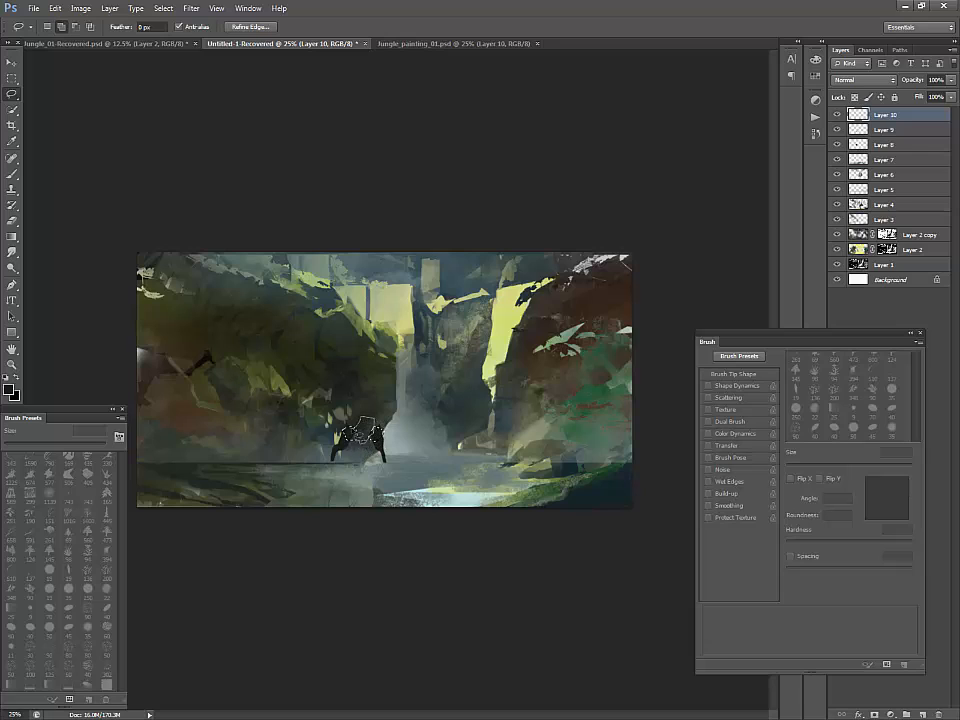
key("b")
left_click(393, 425, "alt")
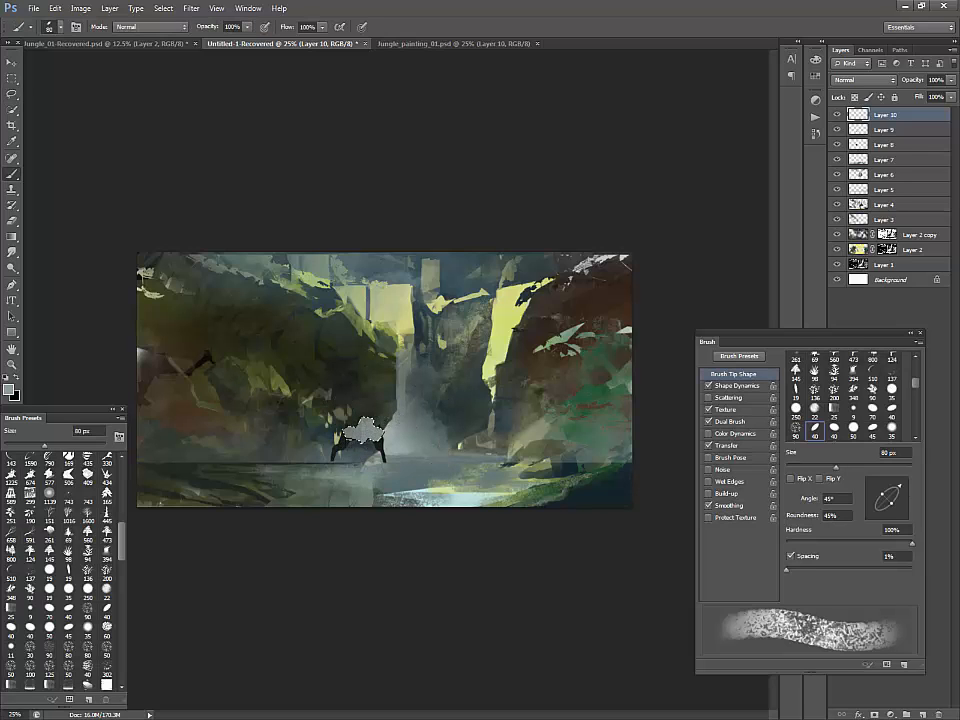
Step: Paint the selected rounded body shape with near-black sampled from the legs, and remove the selection
left_click(377, 444, "alt")
mouse_move(350, 437)
left_mouse_down()
mouse_move(382, 440)
mouse_move(371, 430)
left_mouse_up()
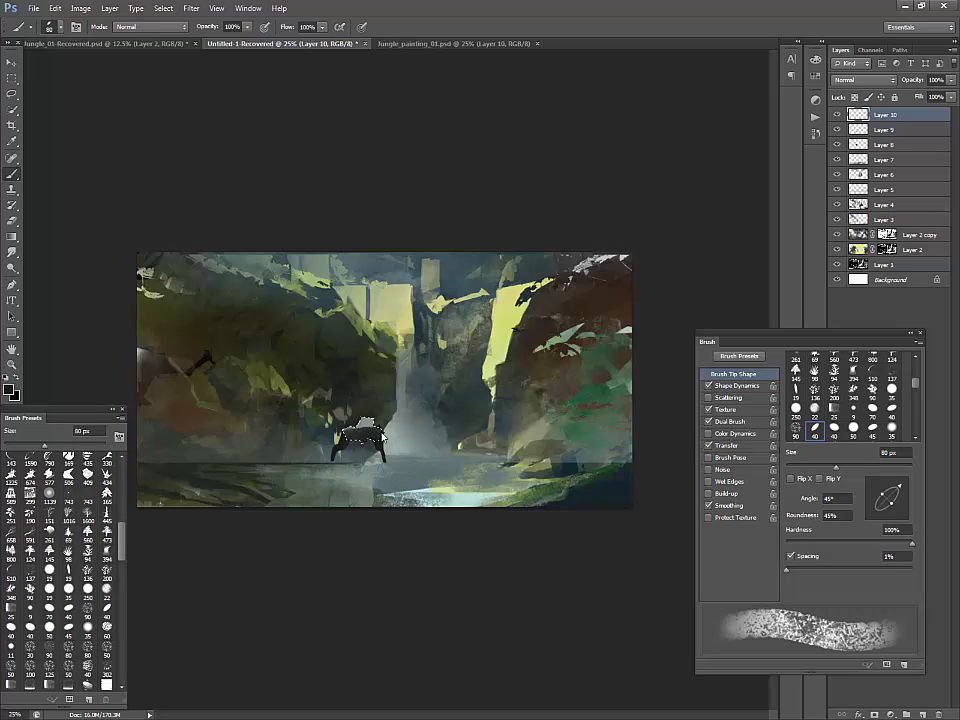
key("ctrl+d")
Step: On a new layer, lasso a small rounded area on the dark body and shade it with sampled dark and gray tones
left_click(921, 712)
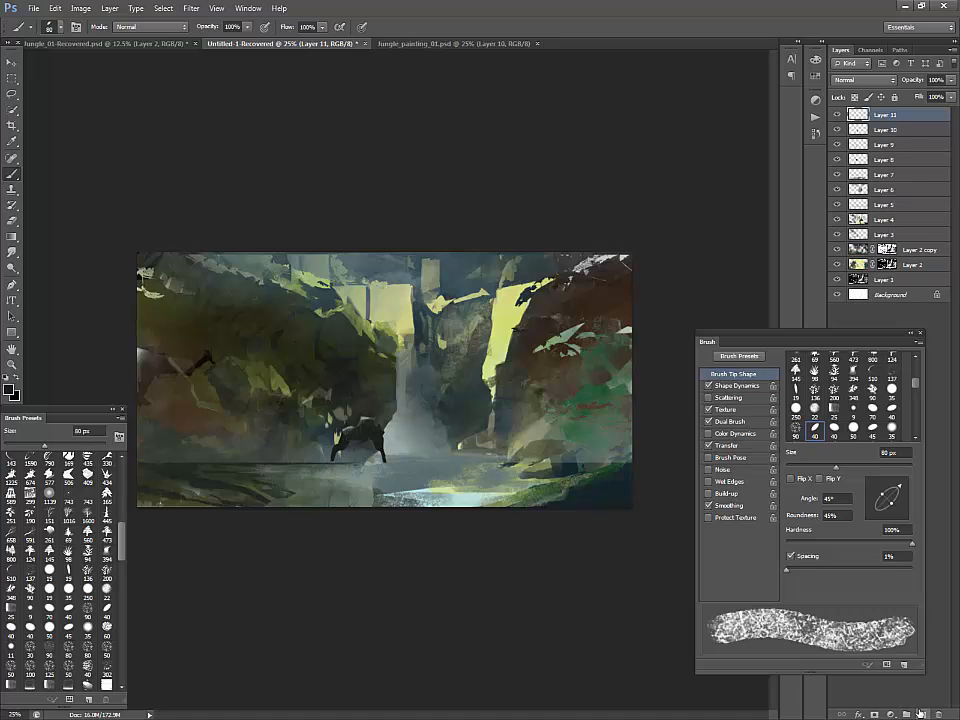
key("l")
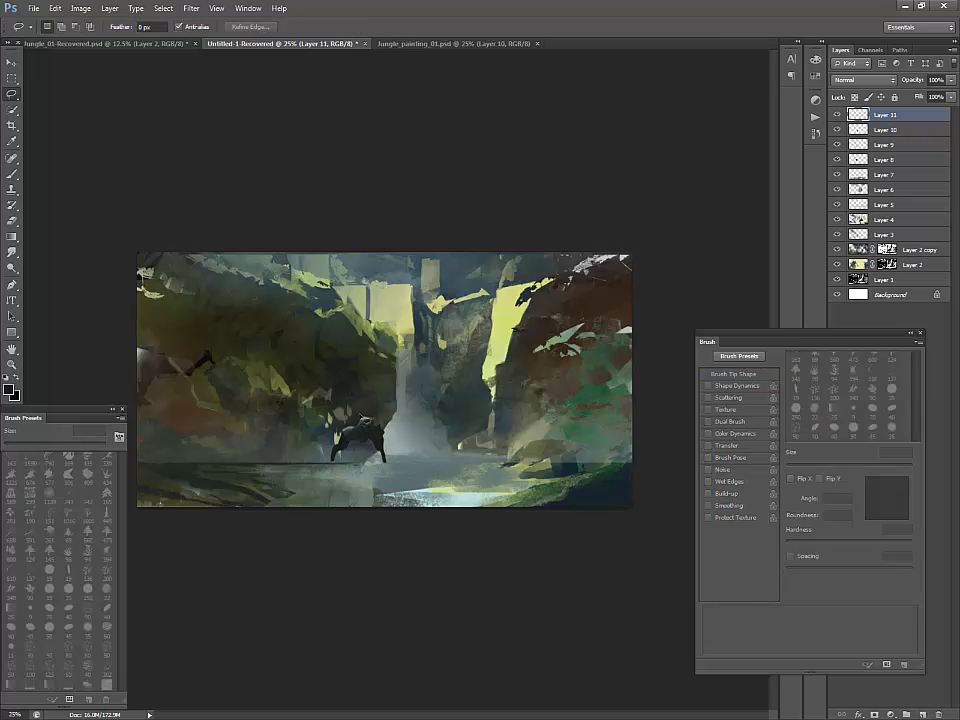
mouse_move(354, 446)
left_mouse_down()
mouse_move(340, 441)
mouse_move(345, 428)
mouse_move(368, 425)
mouse_move(383, 437)
mouse_move(355, 445)
left_mouse_up()
key("b")
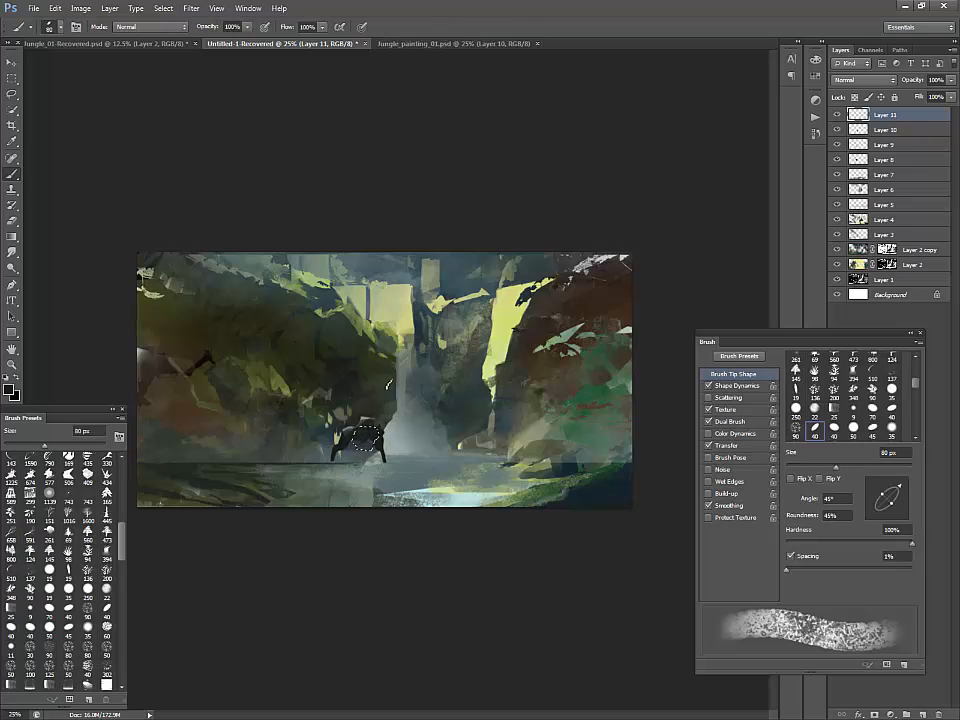
left_click(366, 435, "alt")
left_click_drag(356, 428, 367, 435)
left_click(366, 436, "alt")
Step: Paint vertical gray and near-black shading inside the rounded selection with the 70 px textured brush
left_click(106, 608)
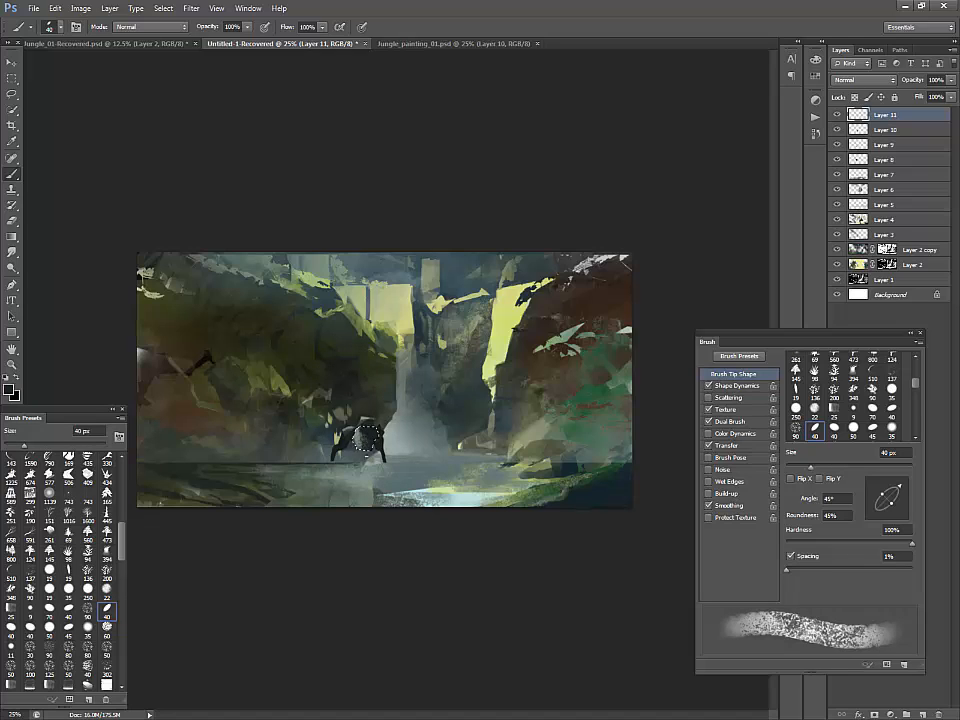
left_click(49, 607)
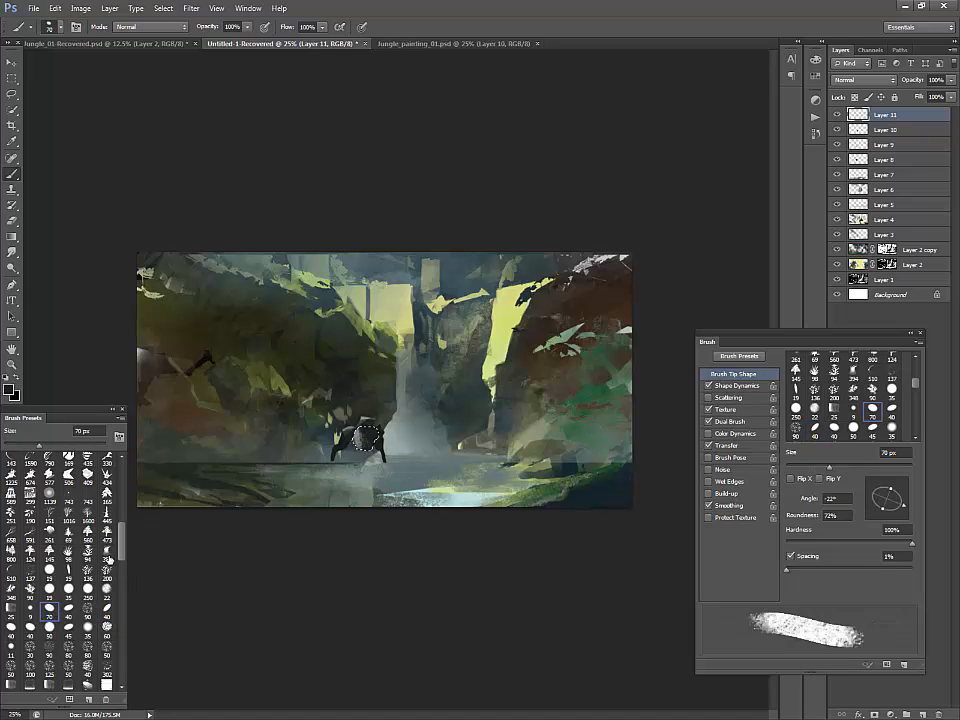
left_click(366, 437, "alt")
left_click_drag(363, 438, 357, 425)
left_click(357, 433, "alt")
left_click(363, 440, "alt")
left_click(360, 440, "alt")
left_click(366, 440, "alt")
Step: On another new layer, lasso a tilted upright block above the legs and paint it with sampled yellow, pale blue and dark olive
key("ctrl+shift+alt+n")
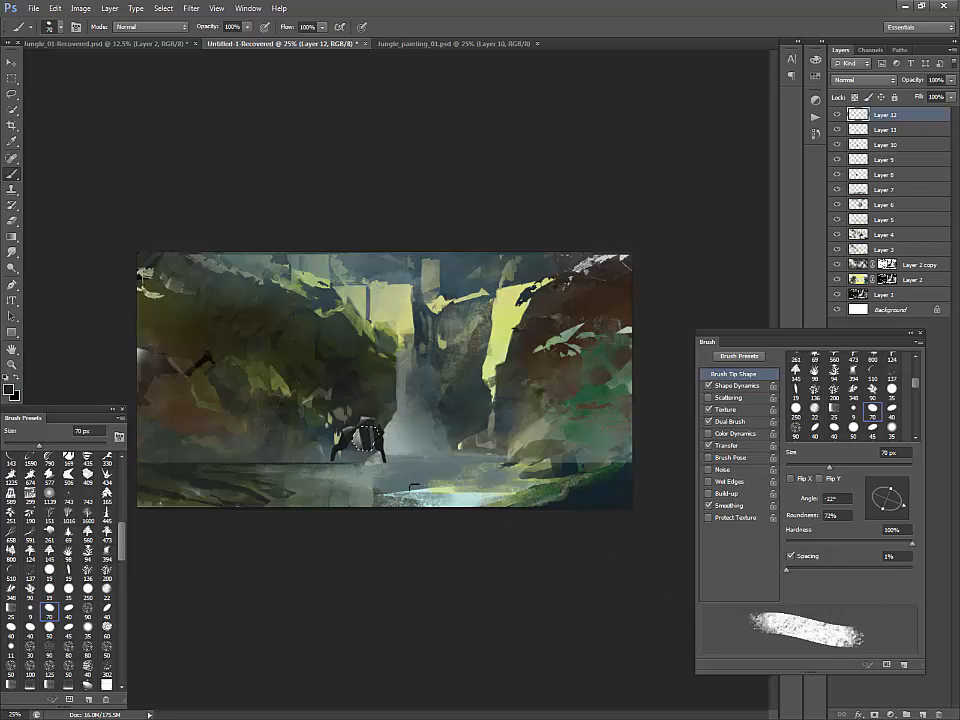
key("l")
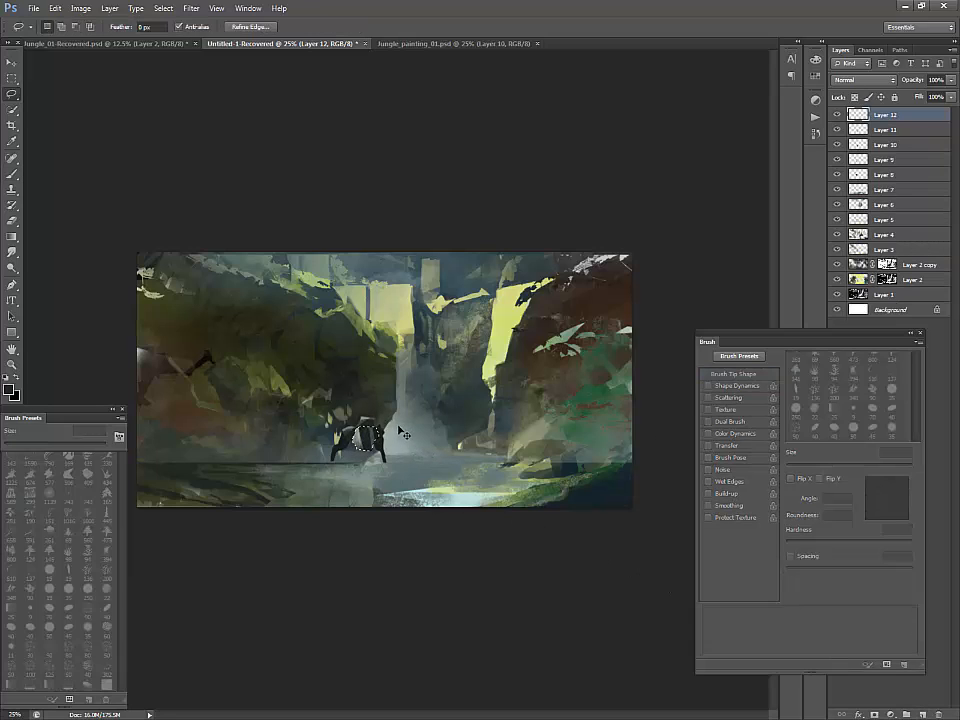
key("ctrl+d")
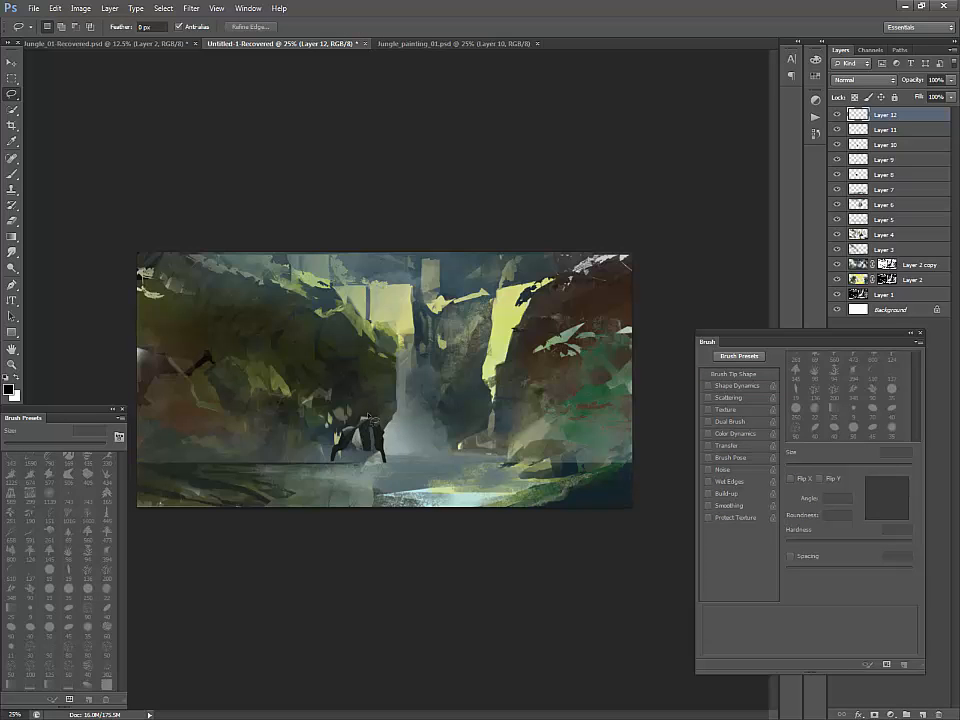
key("b")
key("l")
mouse_move(383, 441)
left_mouse_down()
mouse_move(394, 412)
mouse_move(373, 399)
left_mouse_up()
key("b")
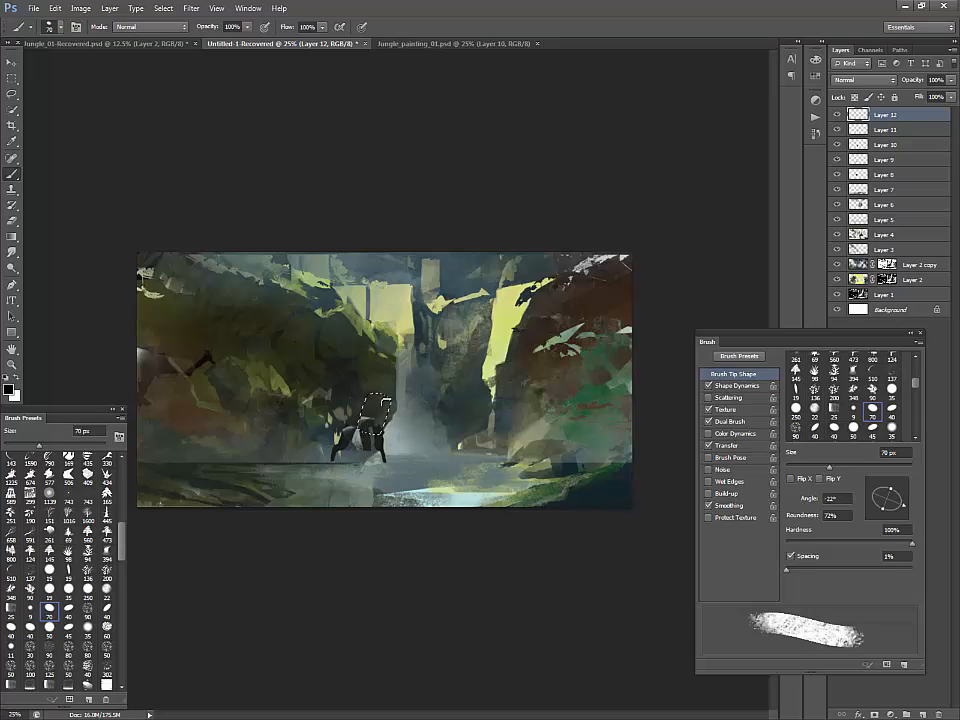
left_click(401, 313, "alt")
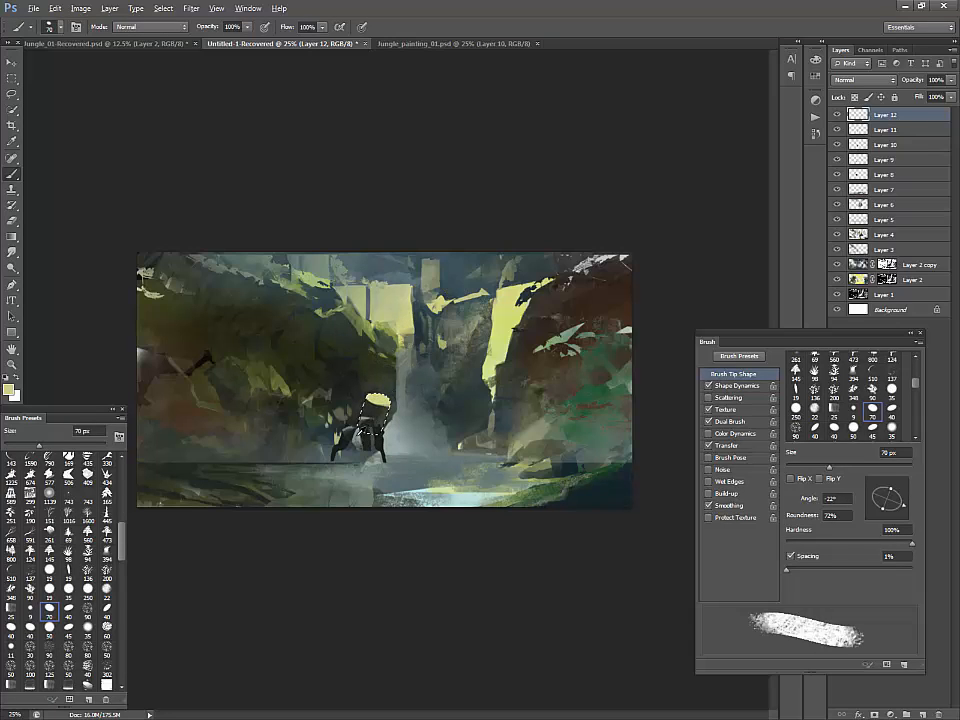
left_click(447, 497, "alt")
left_click(280, 312, "alt")
Step: Paint the selected block as a gray cylinder with a lighter top, using the hard round brush enlarged to 45 px and sampled tones
scroll(60, 460, "up", 10)
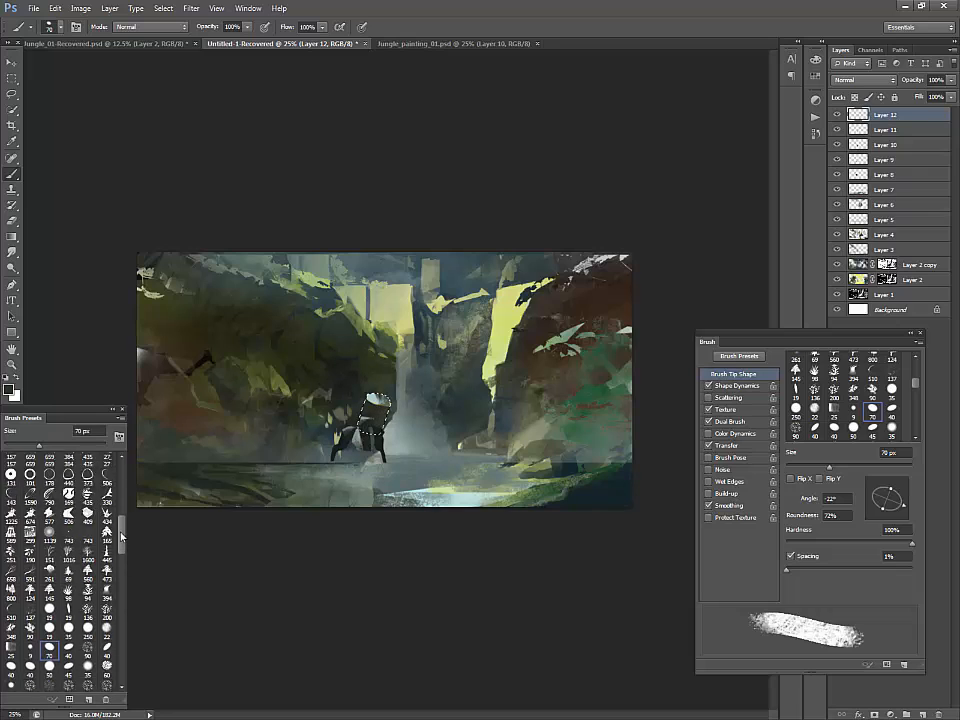
left_click(11, 460)
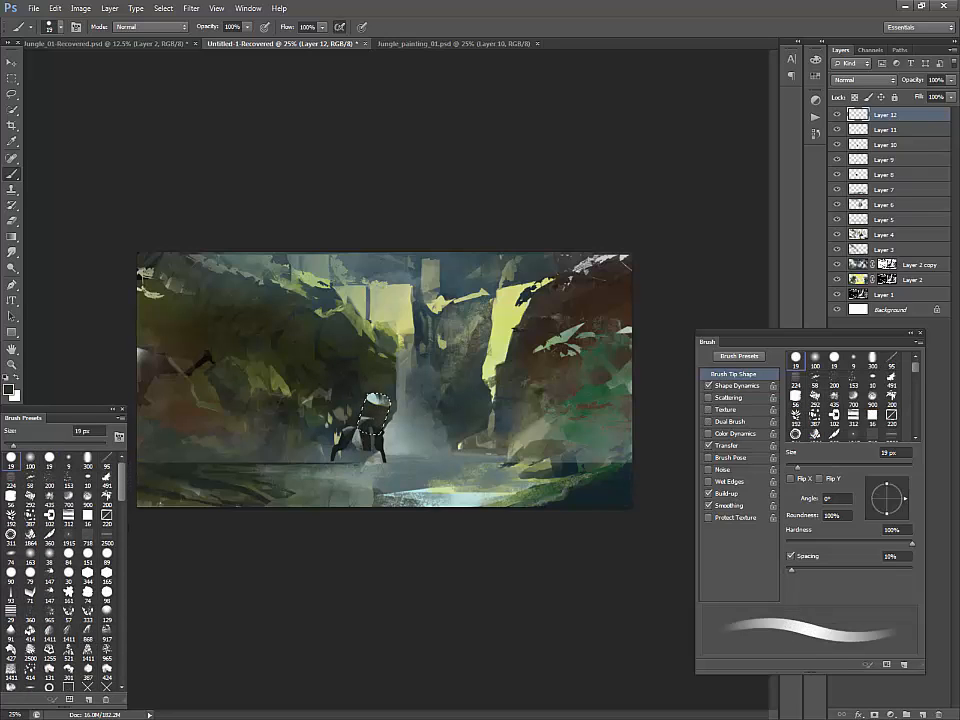
left_click(376, 403, "alt")
key("]")
key("]")
key("]")
key("]")
key("]")
key("]")
left_click(371, 397, "alt")
left_click(378, 411, "alt")
left_click(377, 403, "alt")
mouse_move(370, 404)
left_mouse_down()
mouse_move(384, 402)
mouse_move(366, 430)
mouse_move(381, 423)
left_mouse_up()
left_click(381, 418, "alt")
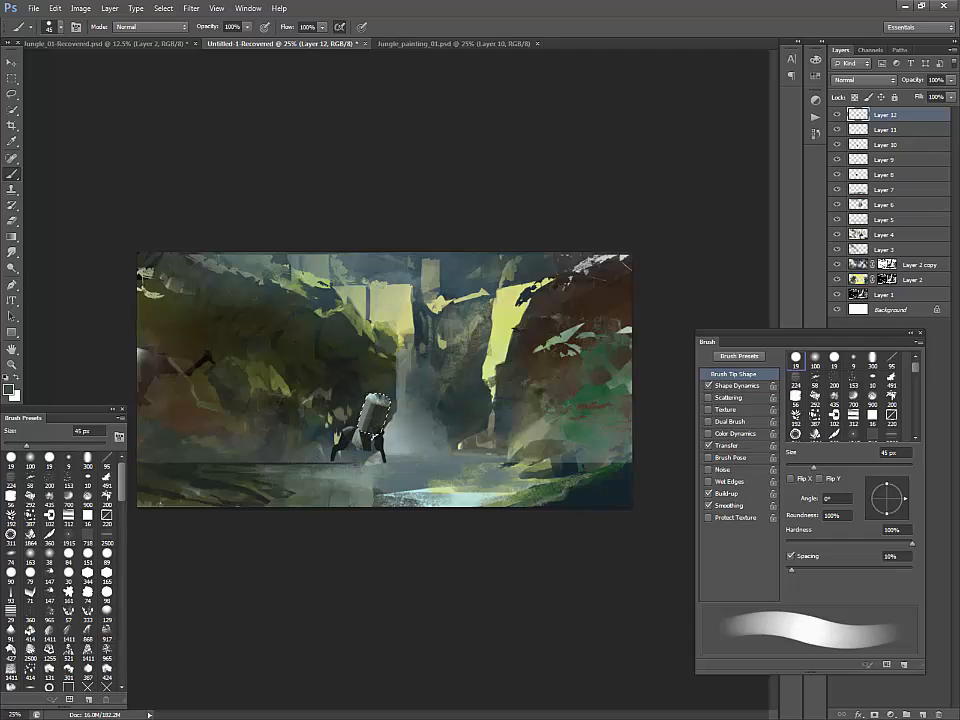
Step: Refine the cylinder's dark side and cap with sampled grays, reducing the round brush to 30 px, and remove the selection
left_click(371, 438, "alt")
left_click(361, 448, "alt")
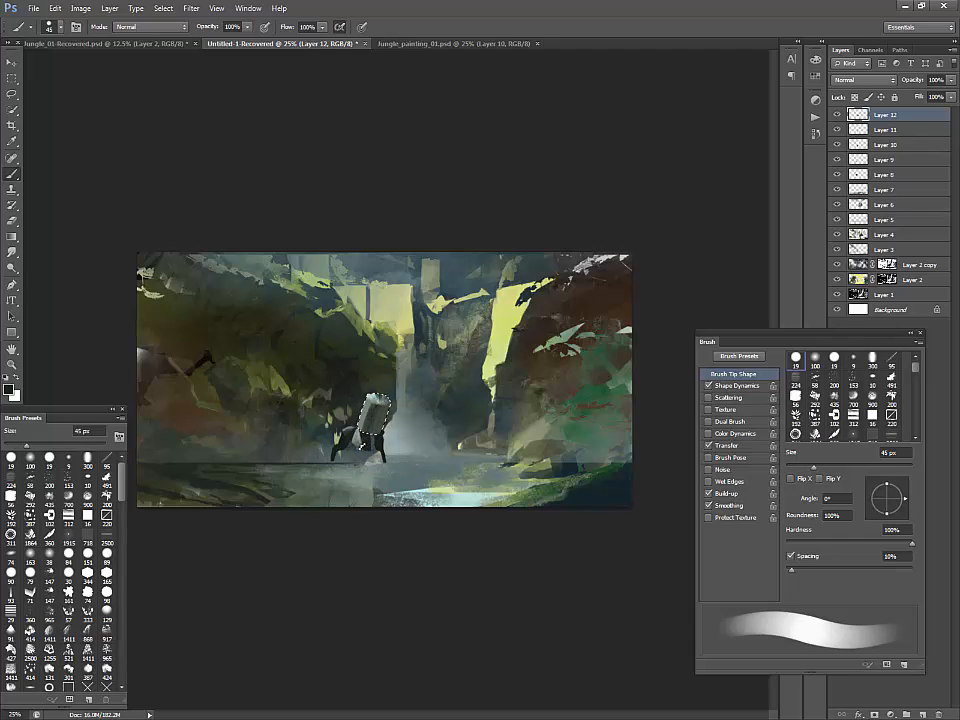
left_click(376, 398, "alt")
left_click(380, 411, "alt")
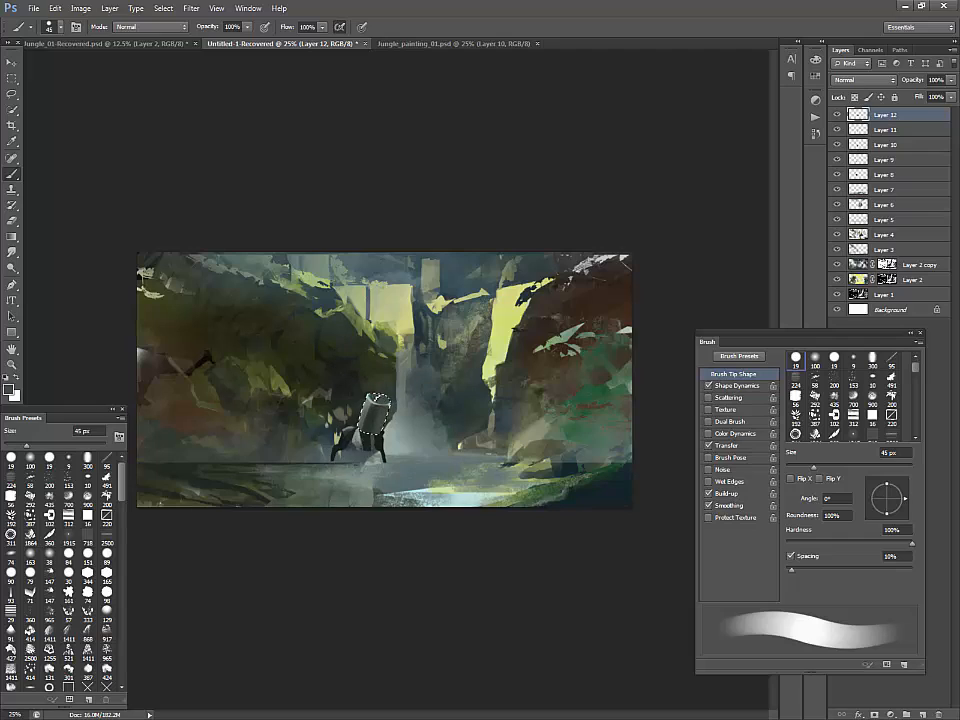
key("bracketleft")
key("bracketleft")
key("bracketleft")
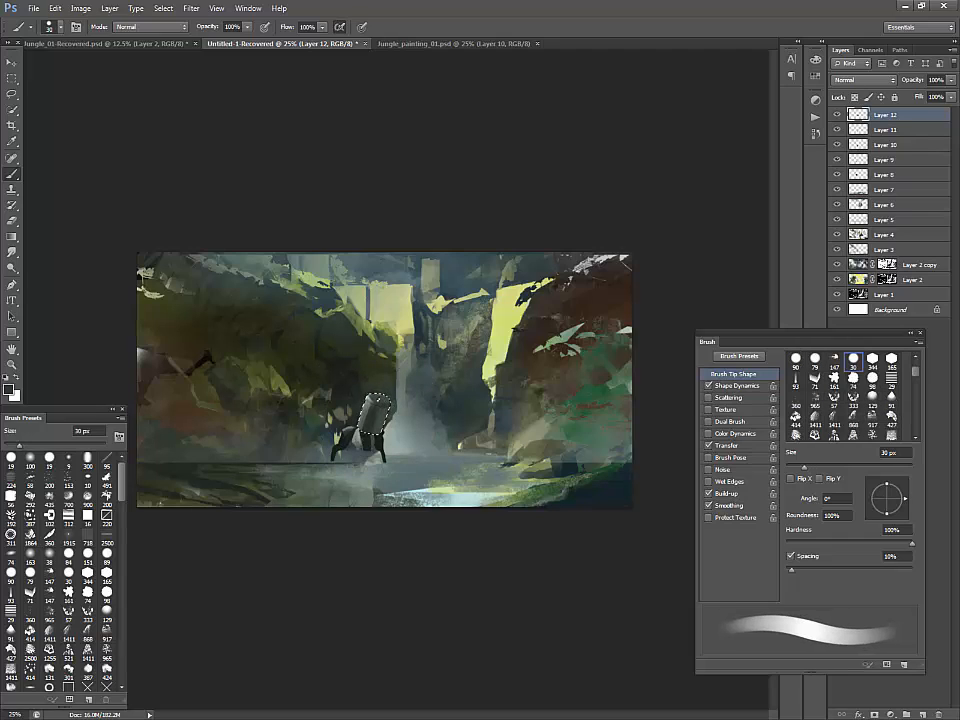
left_click(378, 406, "alt")
left_click(384, 408, "alt")
left_click_drag(374, 425, 384, 398)
key("ctrl+d")
Step: On a new layer, paint fine edge lines and details on the cylinder's top and side with a 9 px round brush
key("ctrl+shift+alt+n")
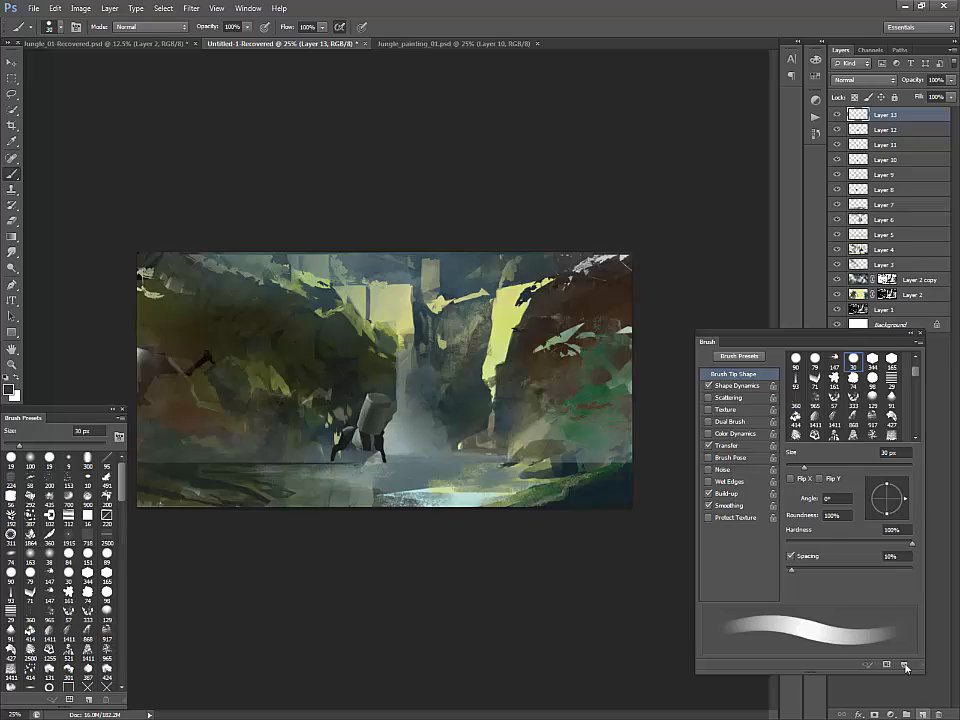
left_click(371, 438, "alt")
key("bracketleft")
key("bracketleft")
key("bracketleft")
key("bracketleft")
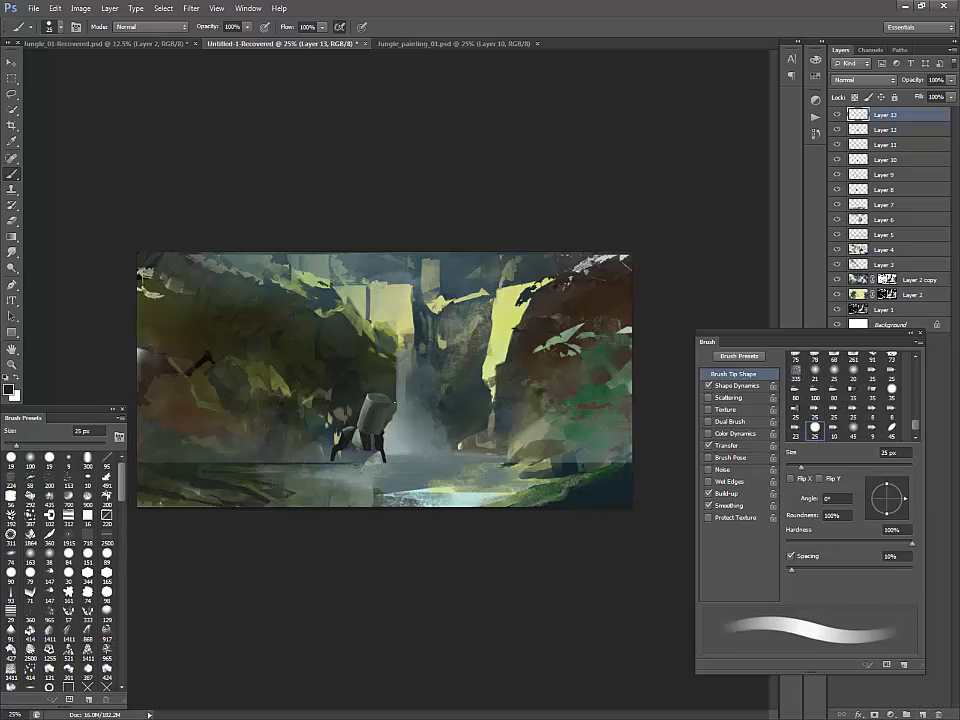
key("bracketleft")
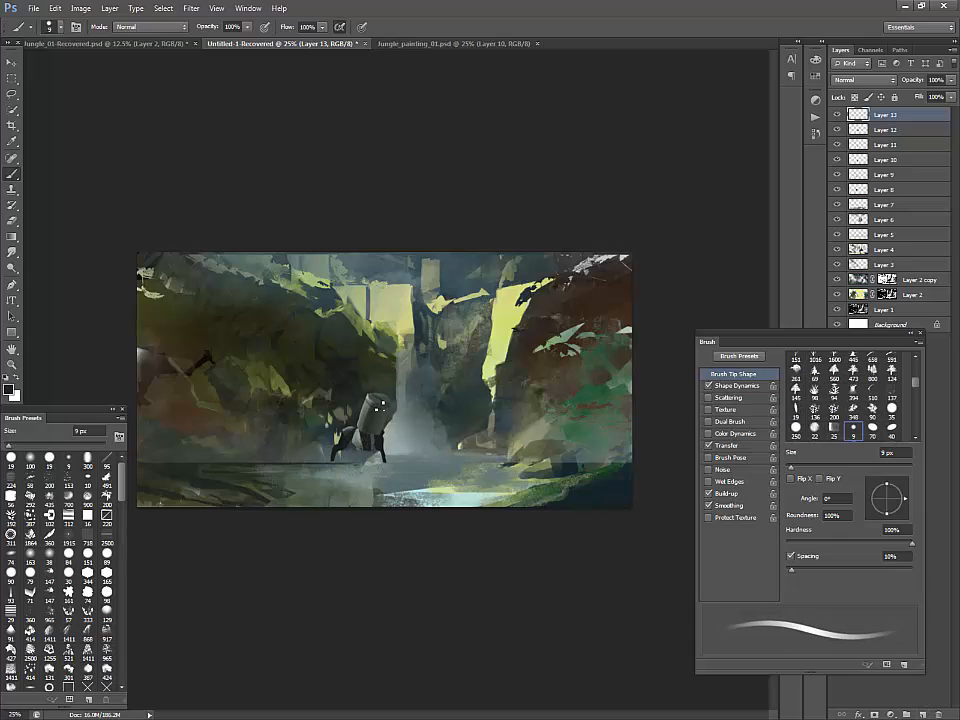
left_click(371, 400, "alt")
mouse_move(376, 394)
left_mouse_down()
mouse_move(364, 430)
mouse_move(371, 416)
left_mouse_up()
left_click(372, 410, "alt")
Step: On a new layer, lasso two front leg shapes below the cylinder, fill them with near-black, and remove the selection
left_click(924, 713)
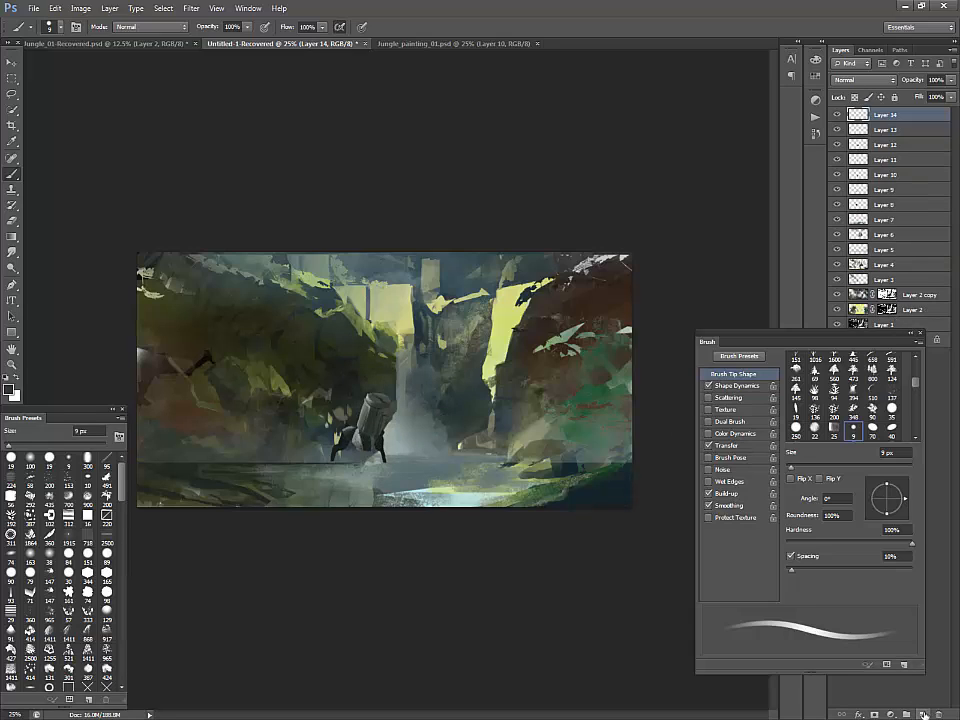
key("l")
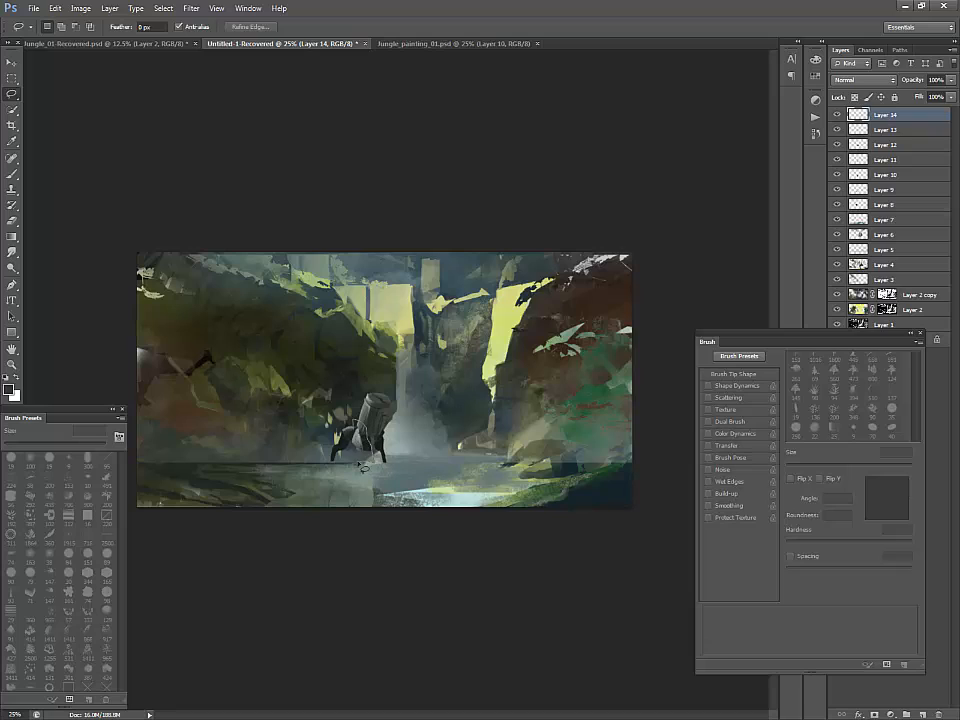
left_click_drag(357, 441, 362, 458)
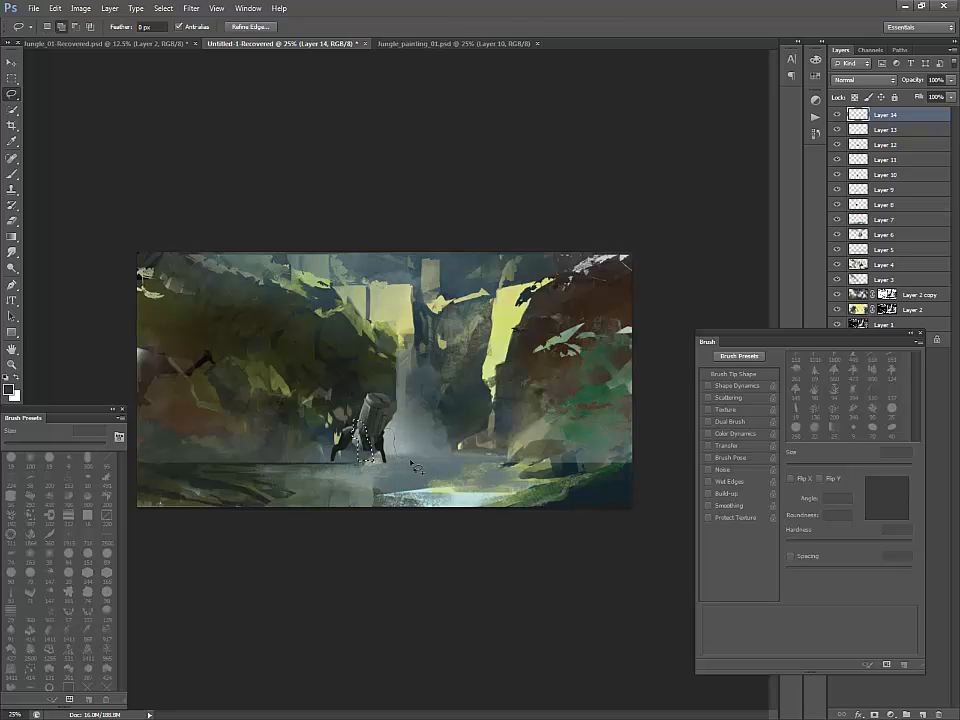
left_click_drag(410, 442, 384, 412)
key("b")
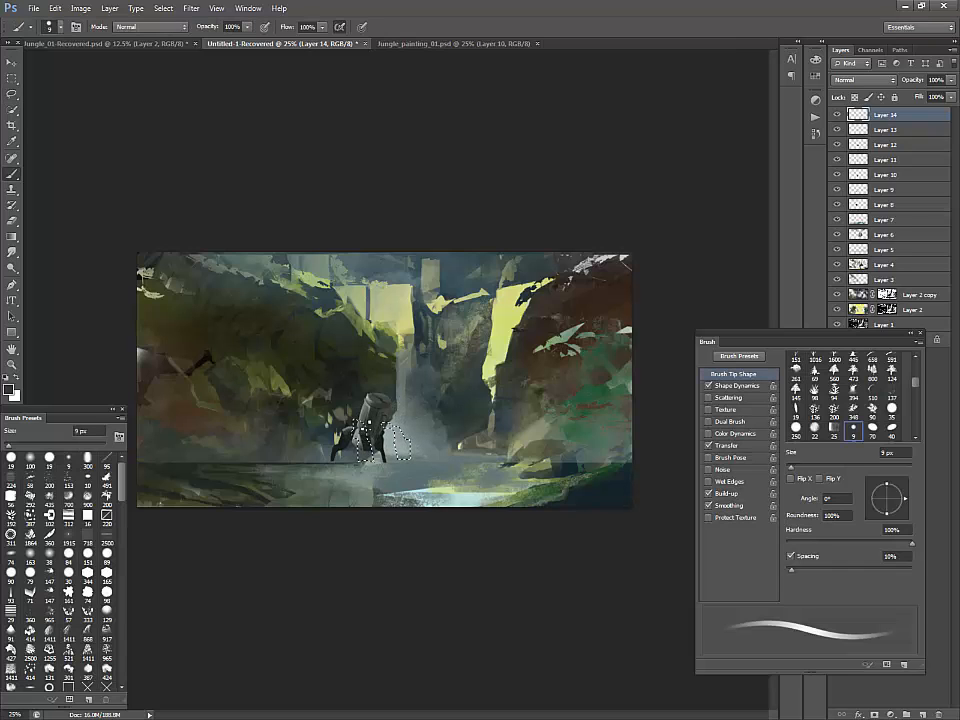
key("bracketright")
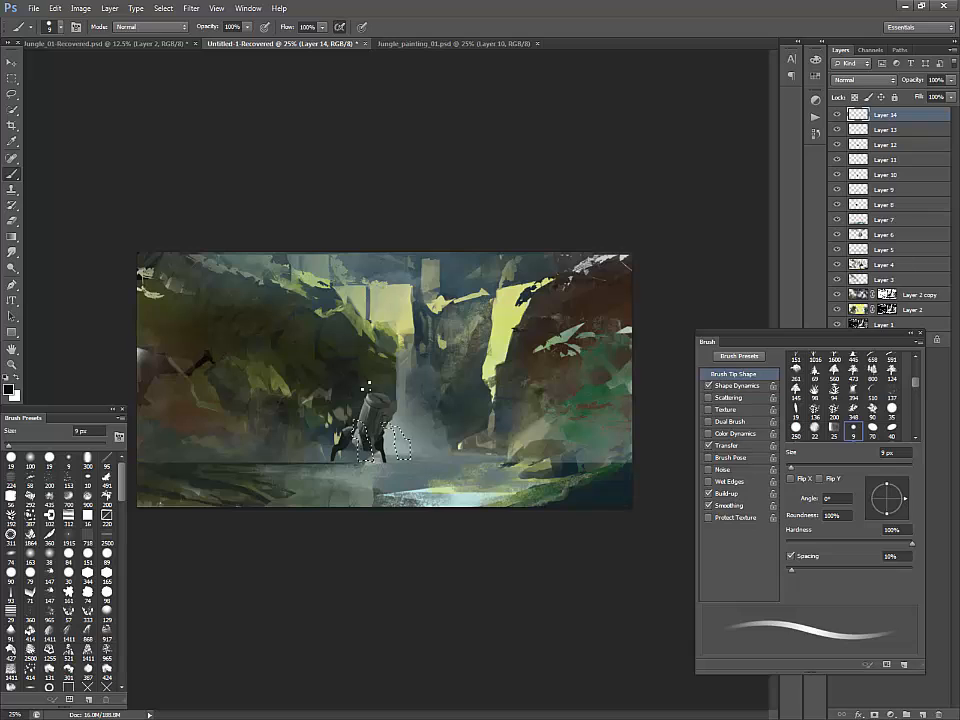
key("bracketright")
key("bracketright")
key("bracketright")
key("bracketright")
key("bracketright")
key("bracketright")
key("bracketright")
key("bracketright")
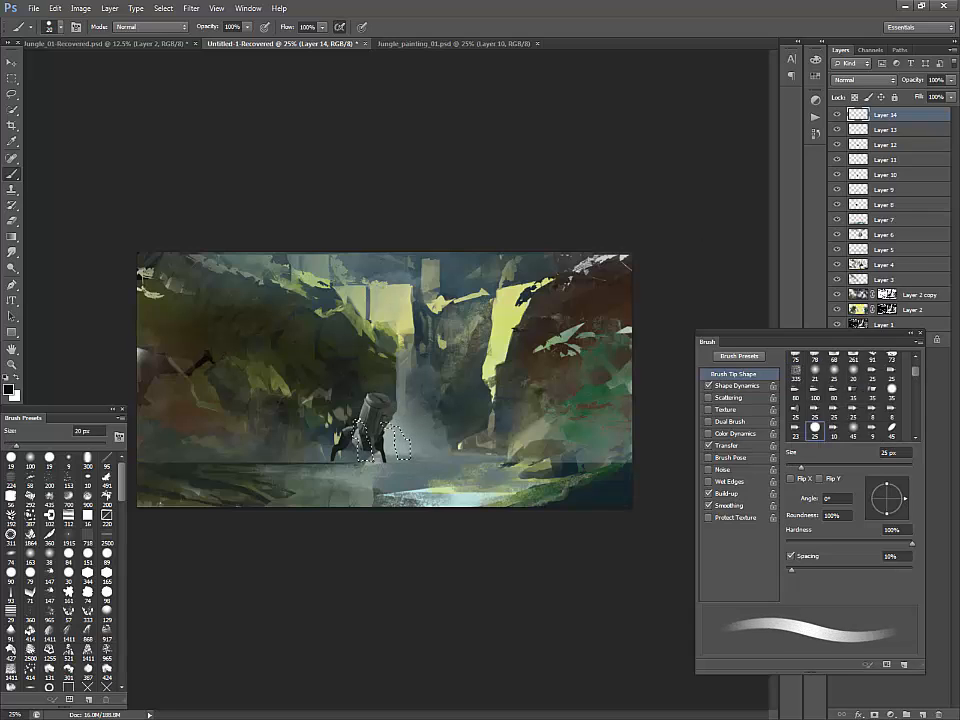
key("alt+BackSpace")
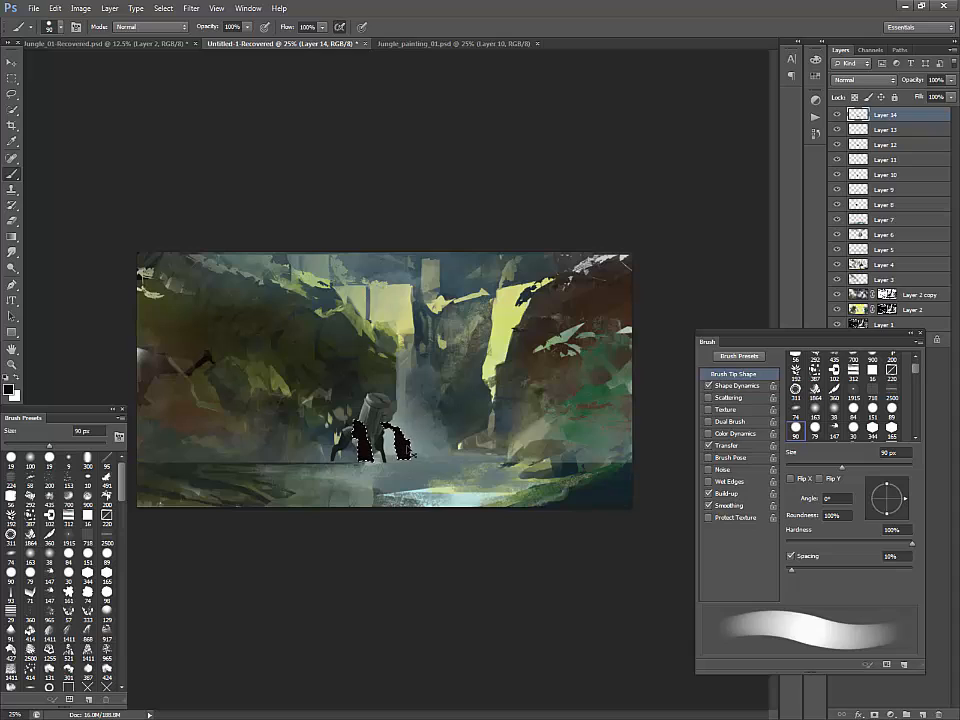
key("ctrl+d")
Step: Paint pale blue highlights sampled from the bright foreground water over the left front leg with a smaller round brush
left_click(452, 503, "alt")
key("bracketleft")
key("bracketleft")
key("bracketleft")
key("bracketleft")
key("bracketleft")
left_click_drag(354, 420, 375, 463)
Step: Refine the left front leg's highlights and shadows with sampled near-black and pale tones using the 25 px round brush
key("bracketleft")
key("bracketleft")
key("bracketleft")
key("bracketleft")
left_click(361, 433, "alt")
left_click(362, 426, "alt")
left_click(352, 445, "alt")
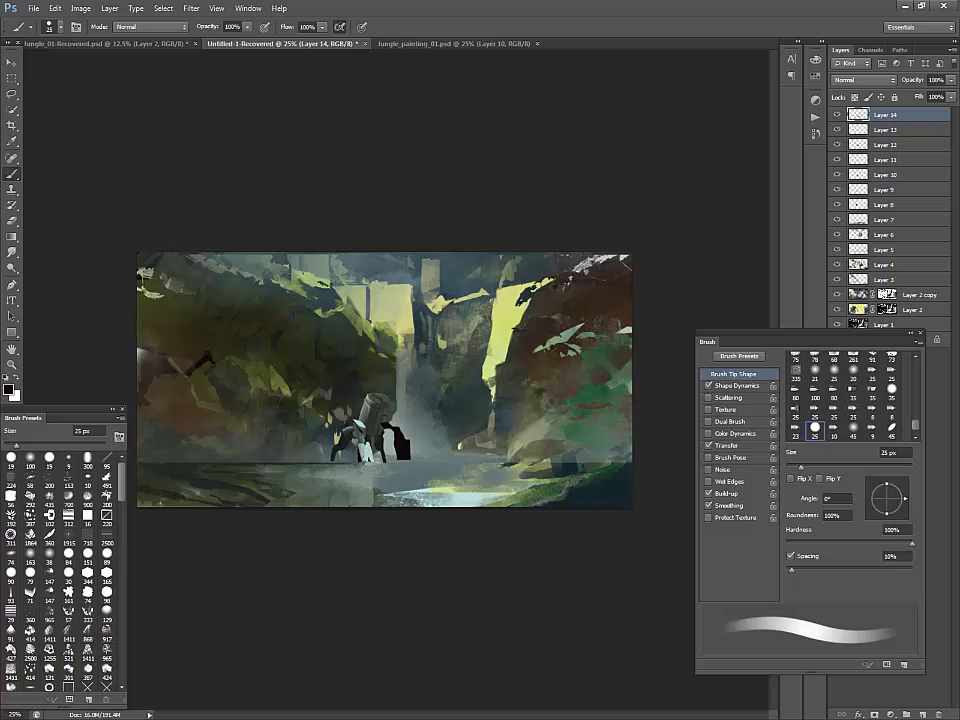
left_click(364, 448, "alt")
left_click(360, 437, "alt")
left_click_drag(372, 462, 369, 446)
Step: Paint sampled dark gray and pale blue-gray highlights onto the right front leg
left_click(382, 420, "alt")
left_click(401, 427, "alt")
mouse_move(400, 433)
left_mouse_down()
mouse_move(408, 459)
mouse_move(402, 452)
left_mouse_up()
left_click(396, 439, "alt")
left_click(406, 452, "alt")
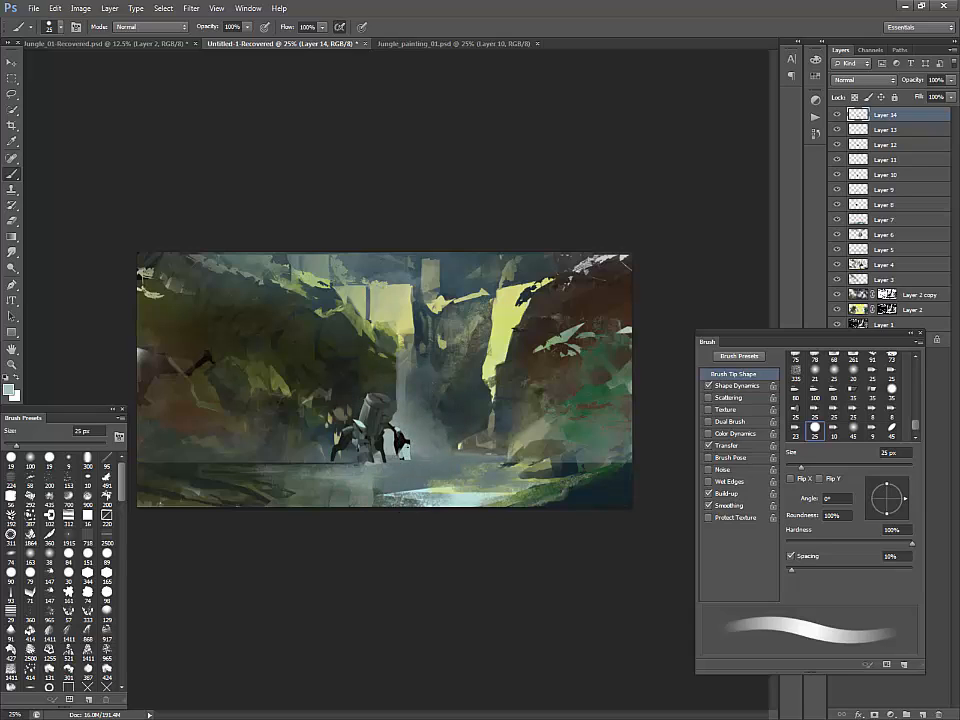
Step: Blend the outer edge of the right front leg and the creature's feet with gray sampled from the water
left_click(436, 466, "alt")
mouse_move(409, 436)
left_mouse_down()
mouse_move(408, 454)
mouse_move(359, 461)
left_mouse_up()
left_click(405, 450, "alt")
Step: Rework the right front leg with near-black shadows and sampled pale blue-gray highlights using the 25 px round brush
key("d")
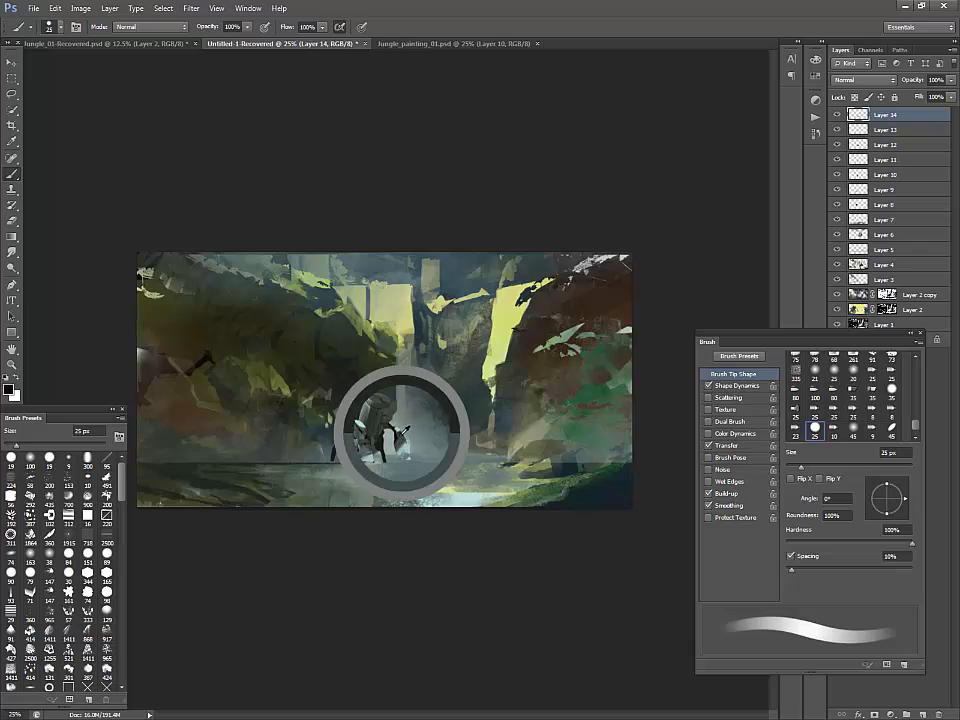
left_click(404, 466, "alt")
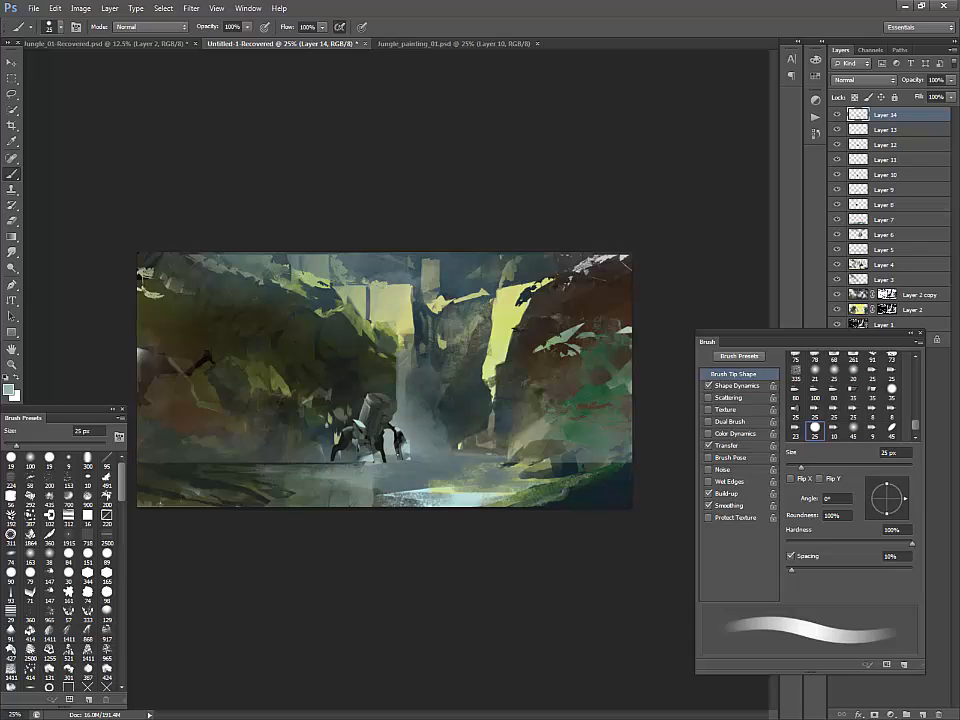
left_click(404, 440, "alt")
left_click_drag(404, 437, 409, 453)
left_click(411, 452, "alt")
key("d")
left_click(396, 405, "alt")
left_click_drag(401, 436, 402, 458)
left_click(305, 330, "alt")
left_click(297, 328, "alt")
Step: On a new layer, lasso a small rounded area beneath the cylinder, paint it with sampled gray tones, and remove the selection
left_click(906, 713)
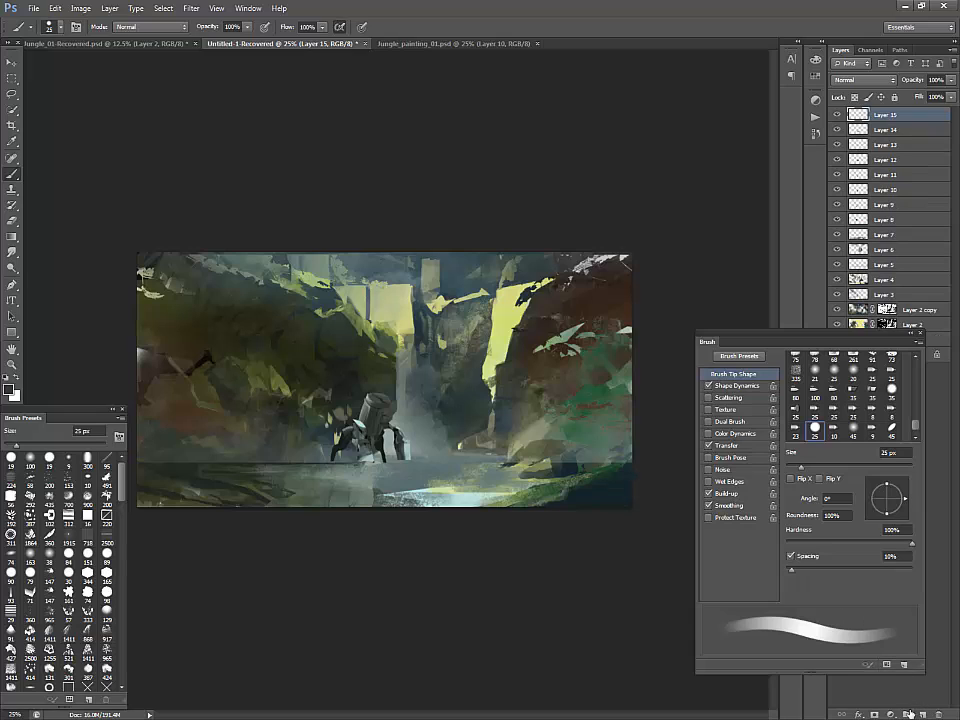
key("l")
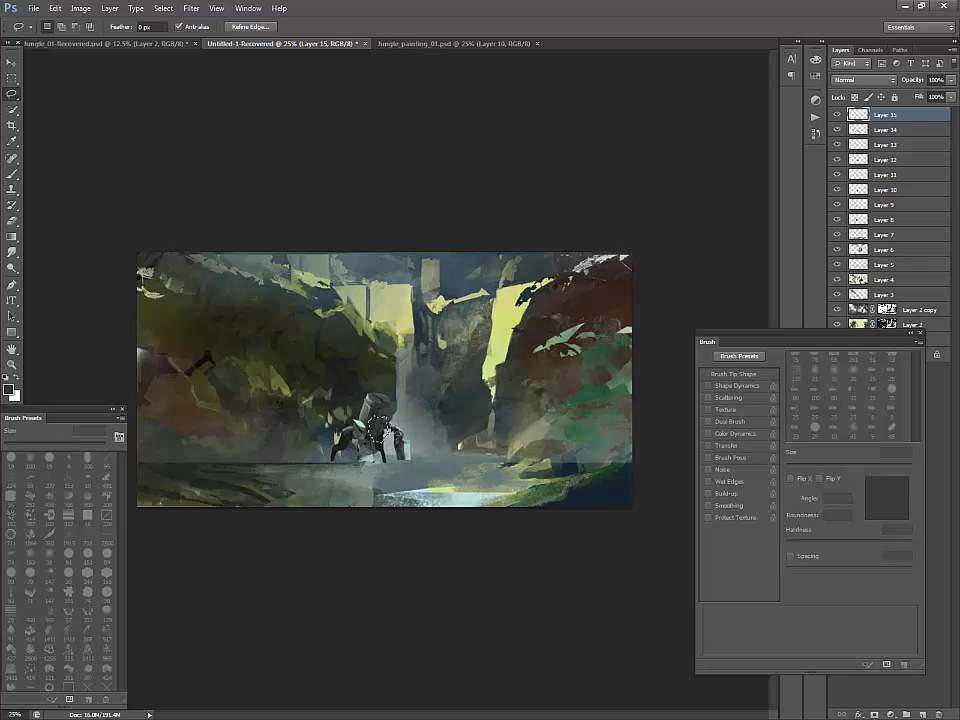
key("b")
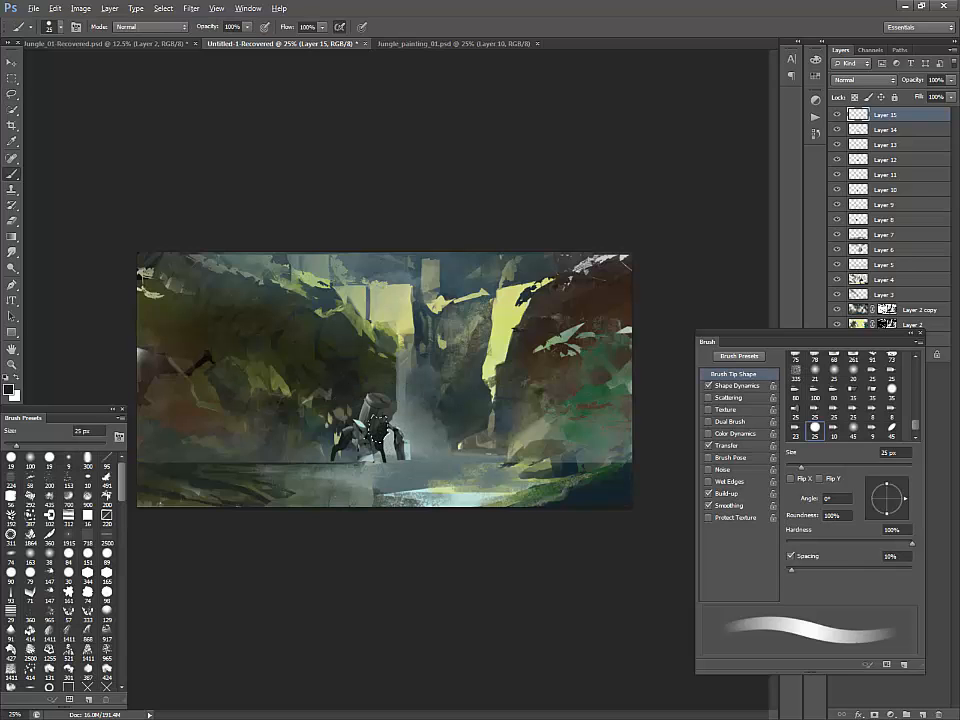
left_click(368, 406, "alt")
left_click(377, 429, "alt")
left_click(377, 429, "alt")
left_click_drag(380, 438, 394, 445)
key("l")
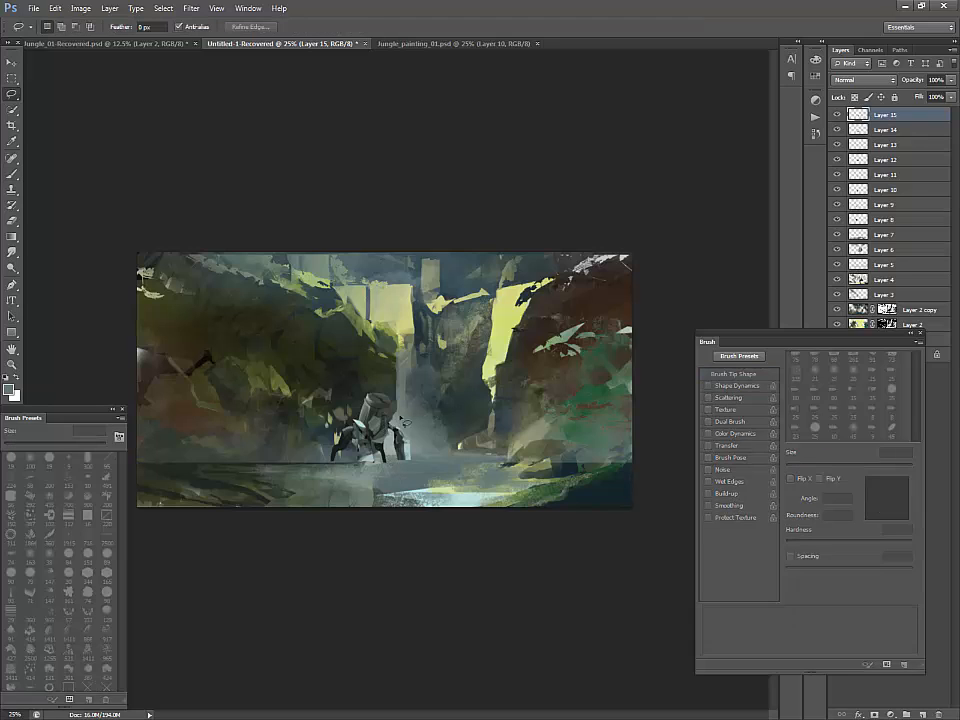
Step: On a new layer, lasso a small area below the cylinder and darken the creature's body and upper legs with black and sampled tones
left_click(919, 710)
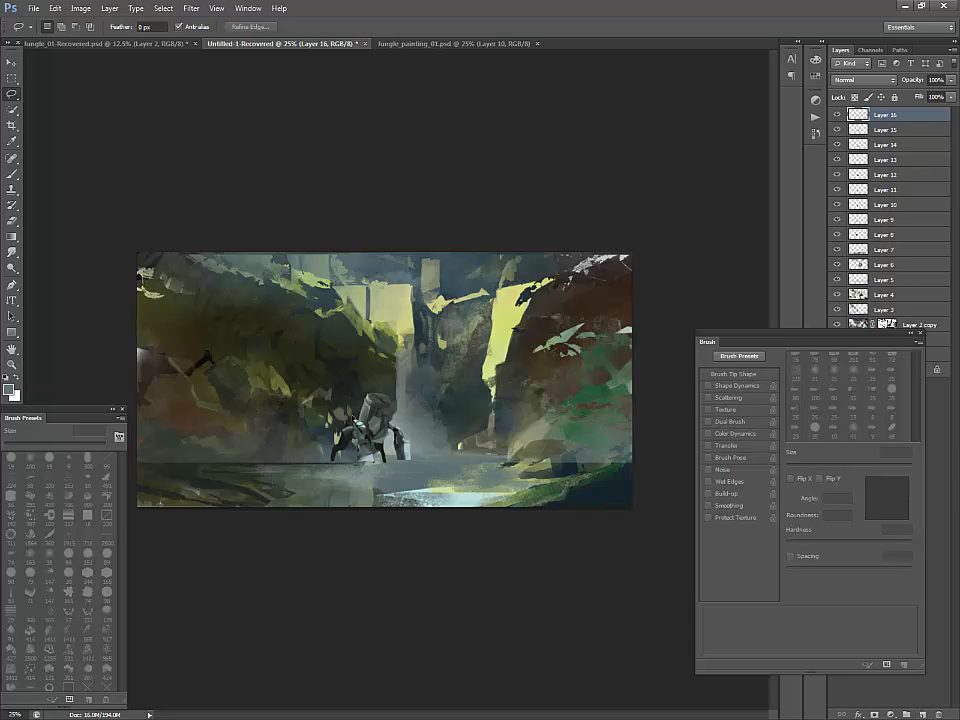
left_click_drag(361, 441, 361, 435)
key("b")
key("d")
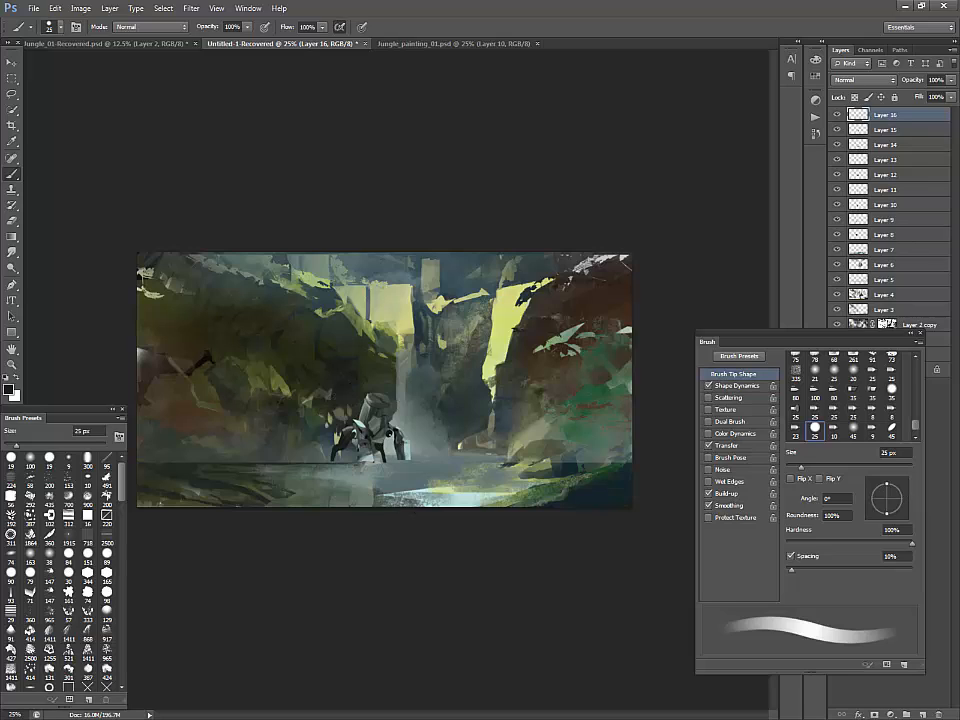
left_click(388, 410, "alt")
left_click(292, 334, "alt")
left_click(388, 424, "alt")
left_click(382, 440, "alt")
left_click(367, 425, "alt")
Step: Reduce the brush to 10 px and paint fine sampled tones into the creature's front leg and shoulder
key("bracketleft")
key("bracketleft")
key("bracketleft")
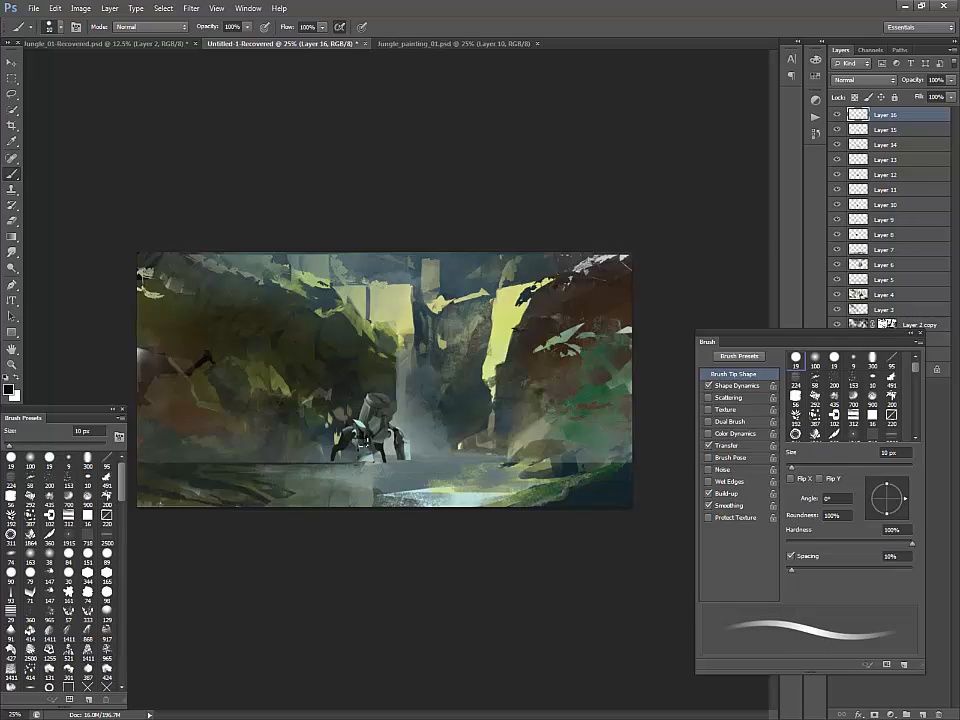
left_click(361, 453, "alt")
mouse_move(361, 453)
left_mouse_down()
mouse_move(363, 445)
mouse_move(358, 461)
left_mouse_up()
left_click(365, 430, "alt")
mouse_move(362, 404)
left_mouse_down()
mouse_move(372, 402)
mouse_move(360, 419)
left_mouse_up()
left_click(361, 425, "alt")
Step: Refine the creature's shoulder, legs and feet with small strokes of sampled light and dark grays
left_click_drag(347, 429, 358, 420)
left_click(360, 428, "alt")
left_click(363, 458, "alt")
left_click(341, 445, "alt")
left_click(392, 462, "alt")
left_click(401, 462, "alt")
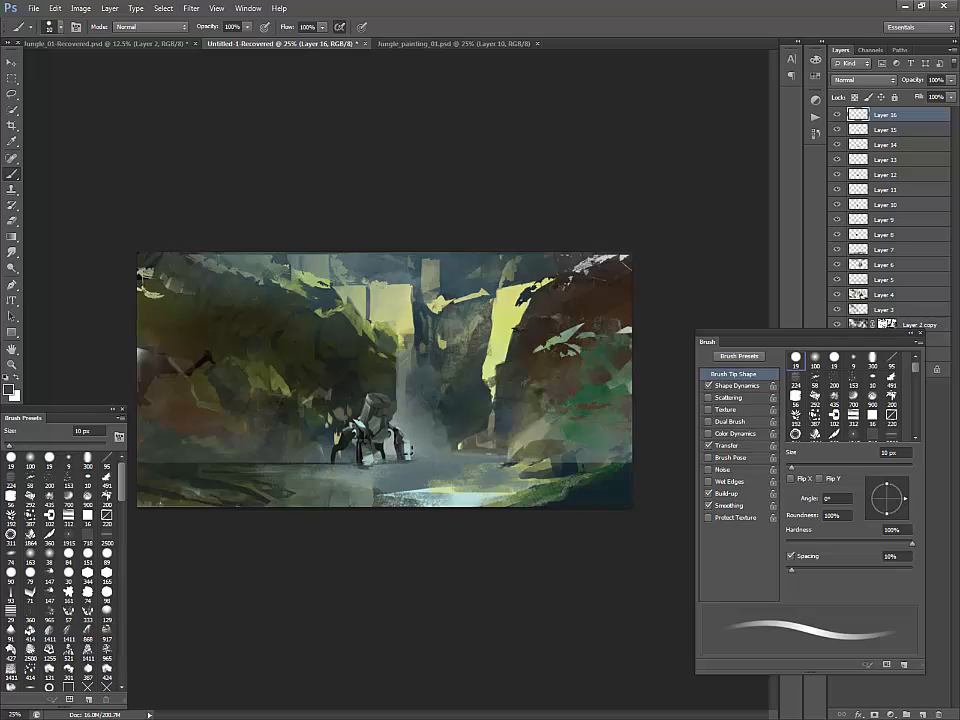
Step: Enlarge the brush to 25 px and blend the creature's feet into the water with sampled grays
key("bracketright")
key("bracketright")
key("bracketright")
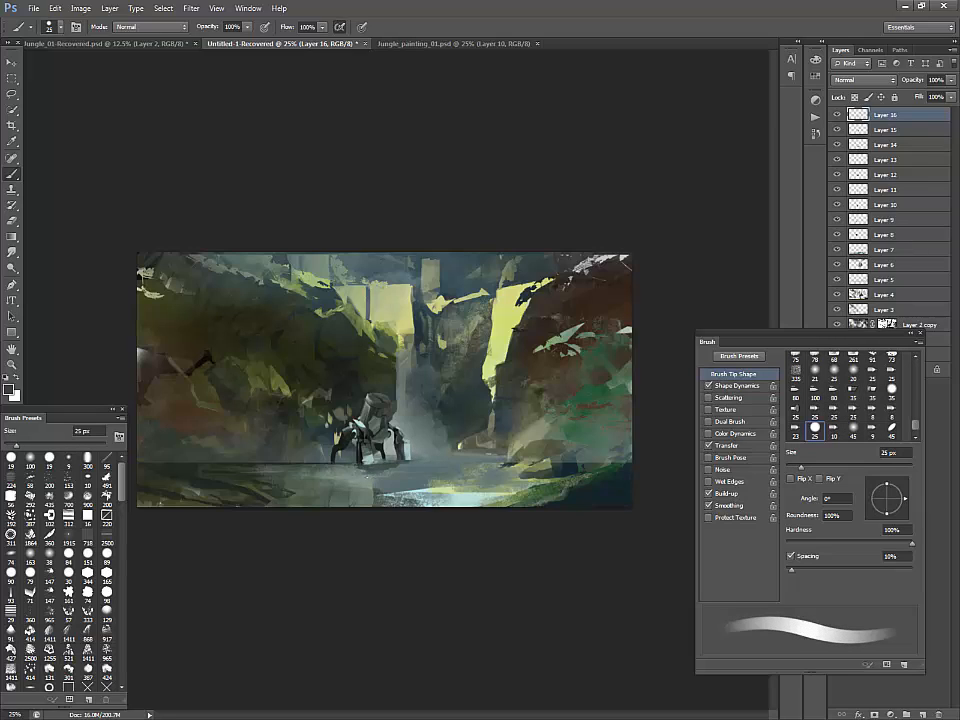
left_click(347, 475, "alt")
left_click(390, 458, "alt")
left_click(403, 462, "alt")
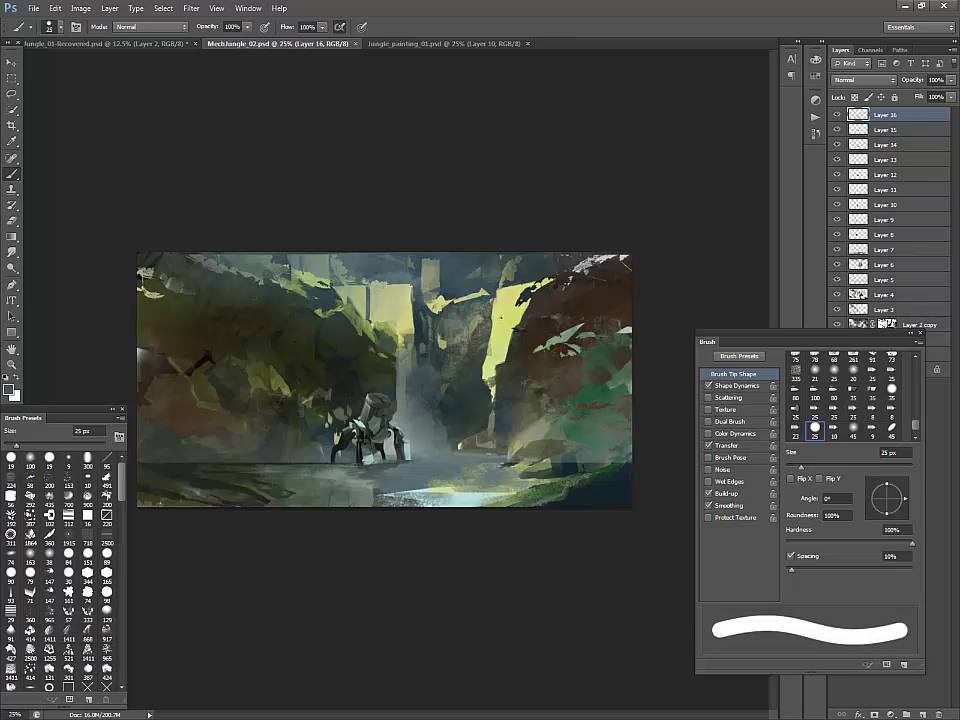
Step: Lasso the sky area above the cliffs and waterfall, and add a new layer masked to that selection
key("l")
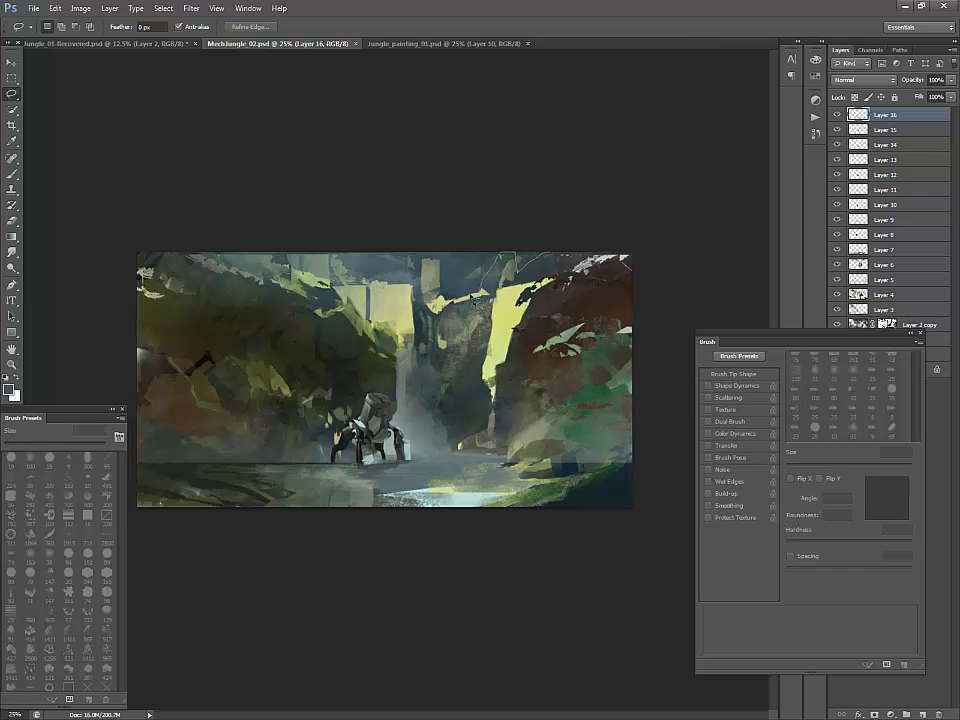
mouse_move(408, 288)
left_mouse_down()
mouse_move(370, 286)
mouse_move(424, 281)
left_mouse_up()
key("ctrl+d")
mouse_move(598, 258)
left_mouse_down()
mouse_move(379, 324)
mouse_move(287, 271)
mouse_move(621, 208)
mouse_move(685, 218)
left_mouse_up()
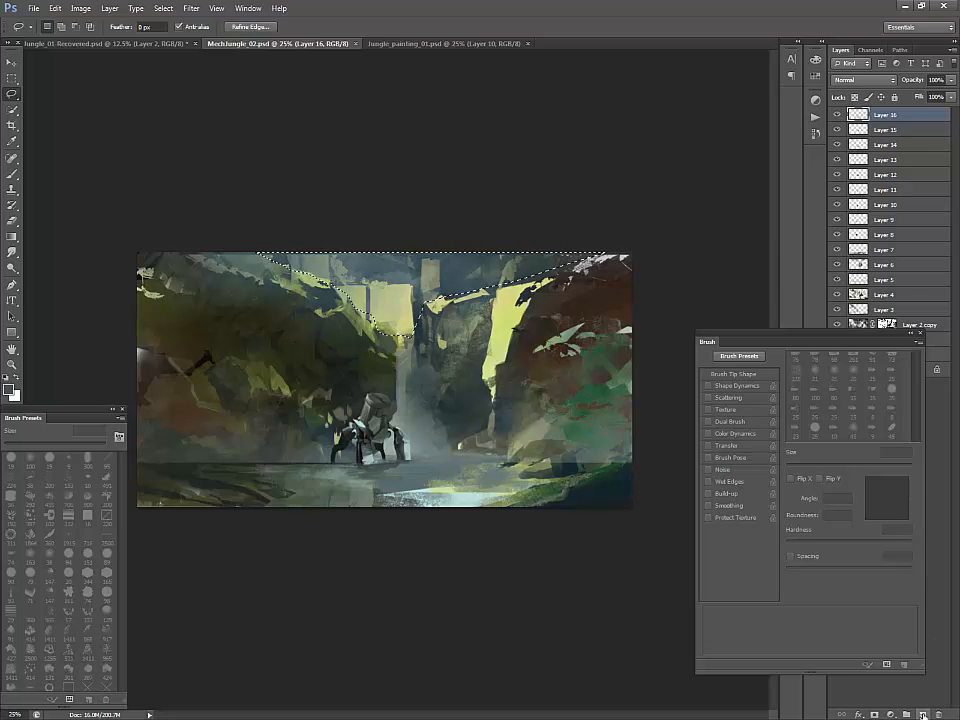
left_click(922, 714)
left_click(874, 714)
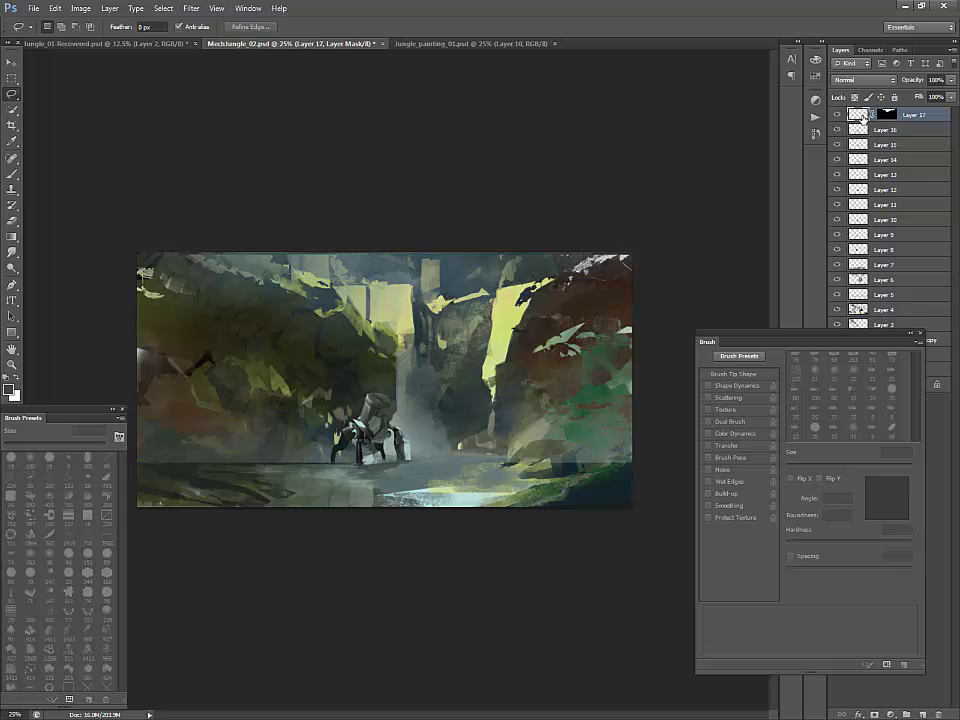
Step: Choose the 1000 px textured scattering brush preset for painting on the masked layer's content
key("b")
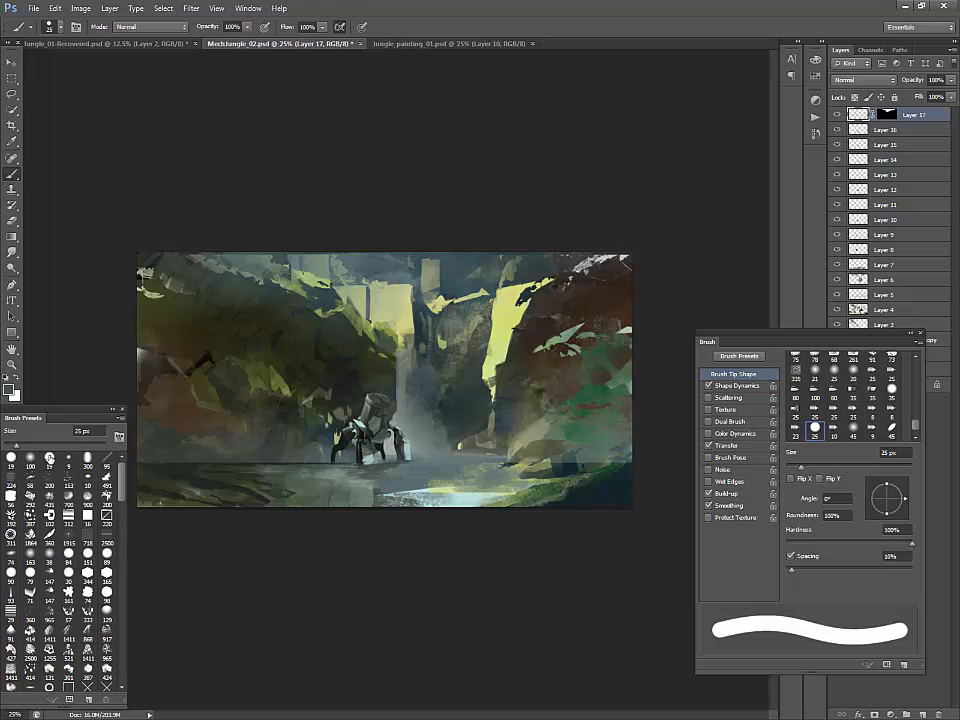
left_click(30, 457)
scroll(121, 485, "down", 2)
left_click_drag(121, 485, 117, 520)
left_click(30, 492)
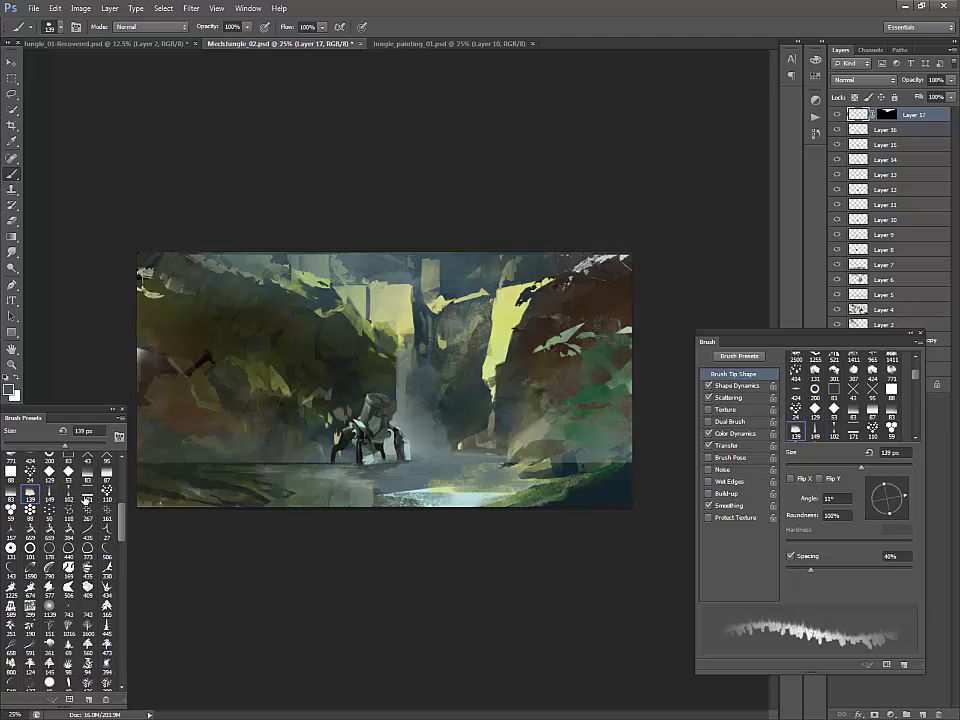
left_click(49, 492)
mouse_move(120, 514)
left_mouse_down()
mouse_move(120, 612)
mouse_move(122, 587)
left_mouse_up()
left_click(107, 561)
left_click(90, 563)
left_click(107, 573)
scroll(107, 575, "up", 2)
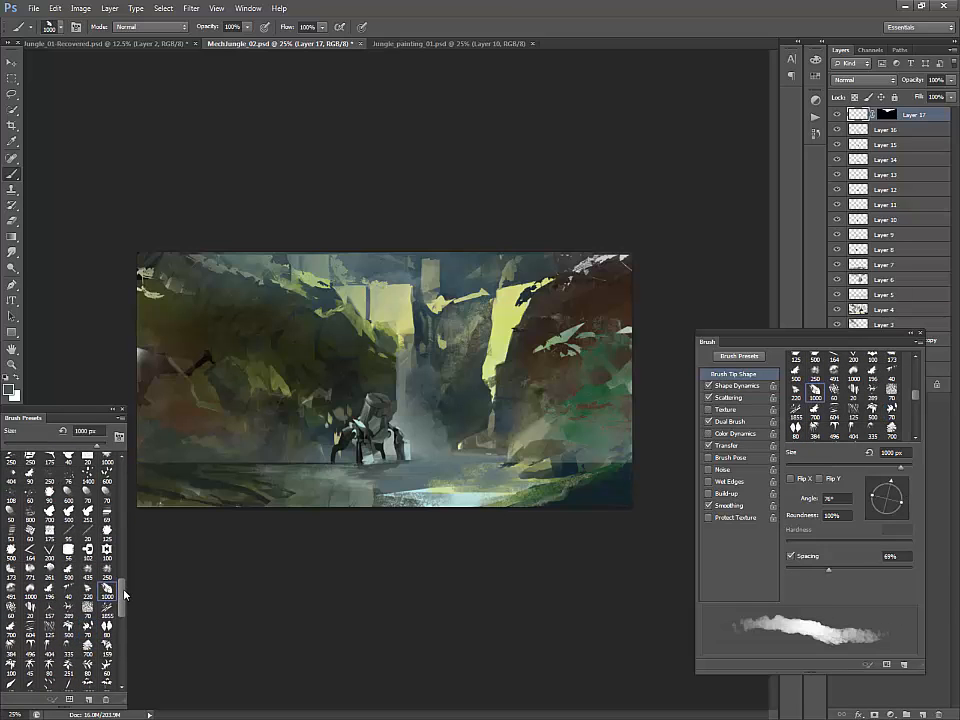
Step: Set the foreground color to light gray bcc4c3 and cover the masked sky with the textured brush at 600 px
left_click(462, 480, "alt")
key("i")
left_click(10, 393)
left_click_drag(541, 408, 535, 411)
left_click(788, 371)
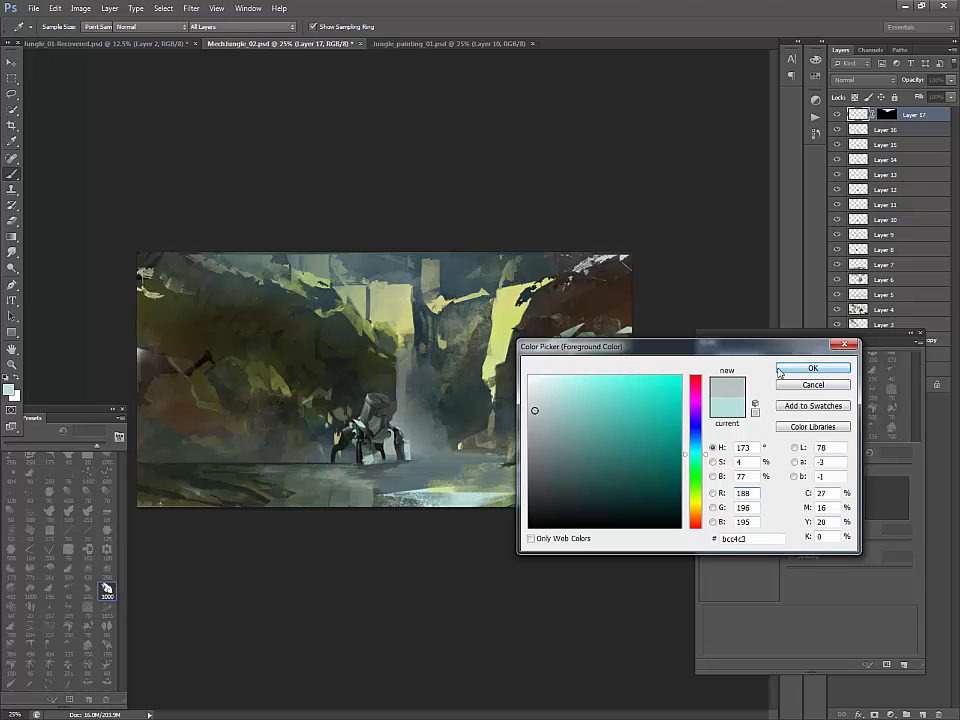
left_click_drag(540, 236, 533, 262)
key("bracketleft")
key("bracketleft")
key("bracketleft")
key("bracketleft")
left_click_drag(262, 262, 315, 265)
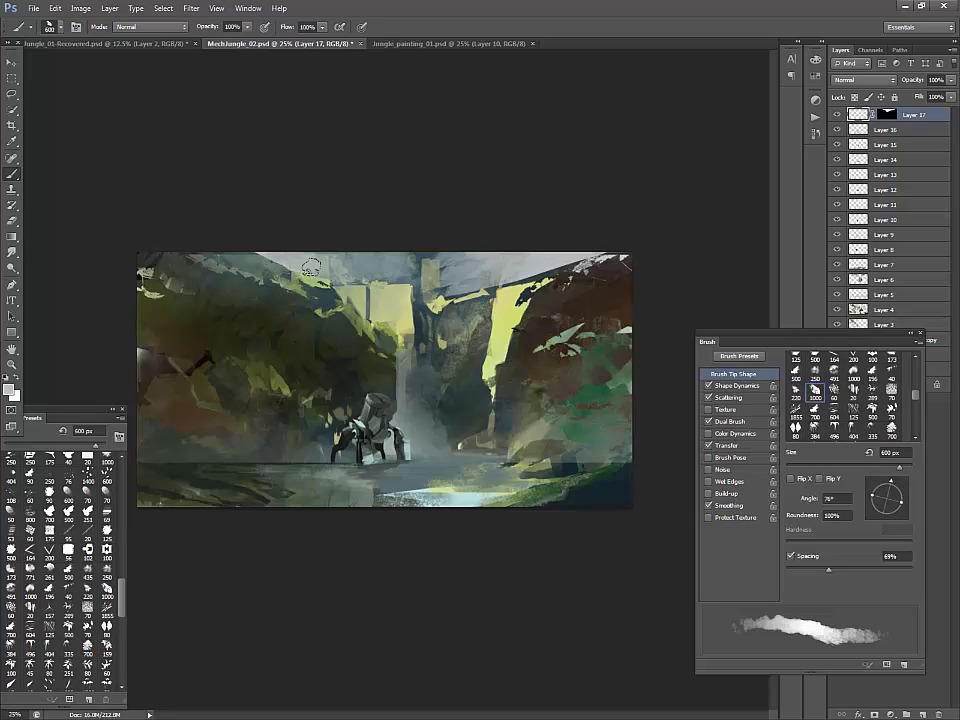
mouse_move(422, 290)
left_mouse_down()
mouse_move(408, 252)
mouse_move(357, 312)
mouse_move(384, 284)
mouse_move(338, 300)
left_mouse_up()
mouse_move(388, 274)
left_mouse_down()
mouse_move(483, 257)
mouse_move(375, 287)
mouse_move(359, 282)
mouse_move(374, 258)
mouse_move(296, 263)
mouse_move(288, 297)
left_mouse_up()
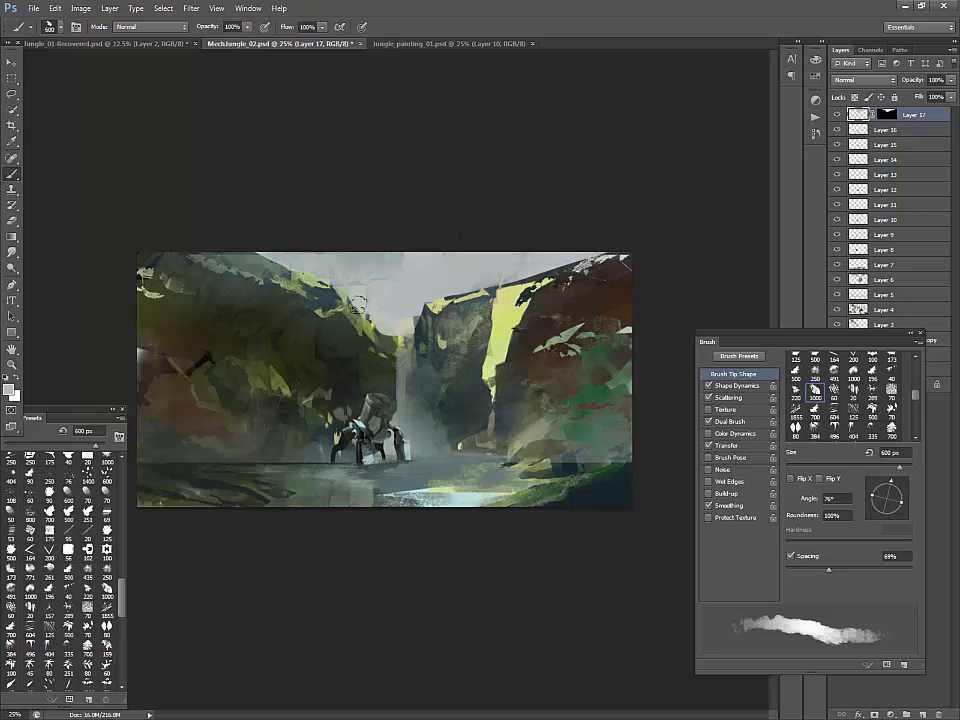
Step: Set the foreground color to near-white e8f0ef and reduce the textured brush to 90 px
left_click(12, 393)
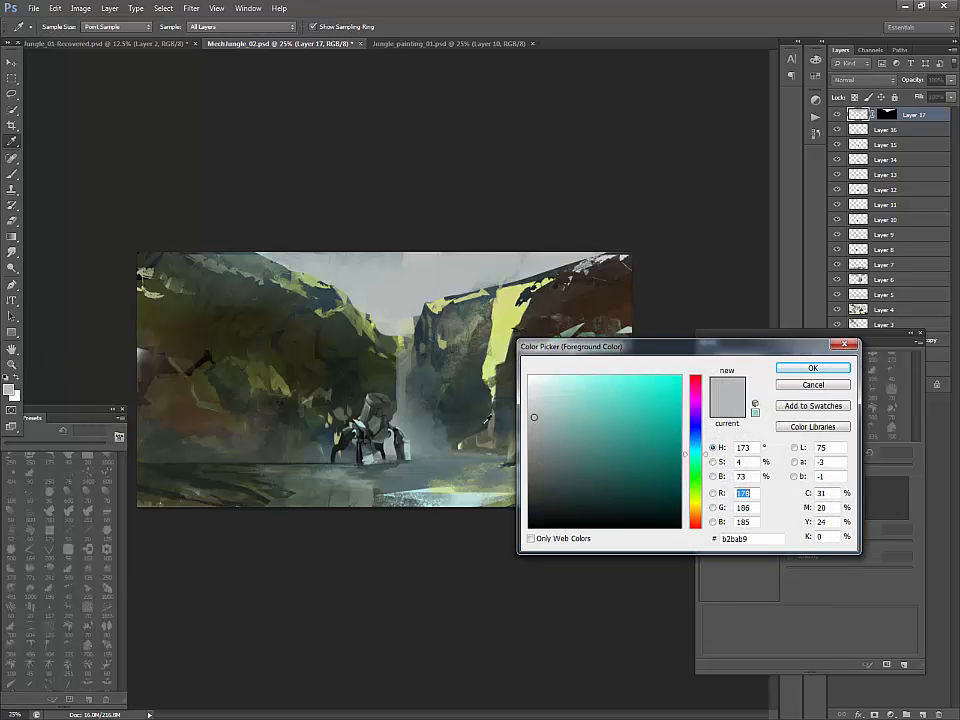
left_click(406, 296)
left_click_drag(536, 388, 534, 384)
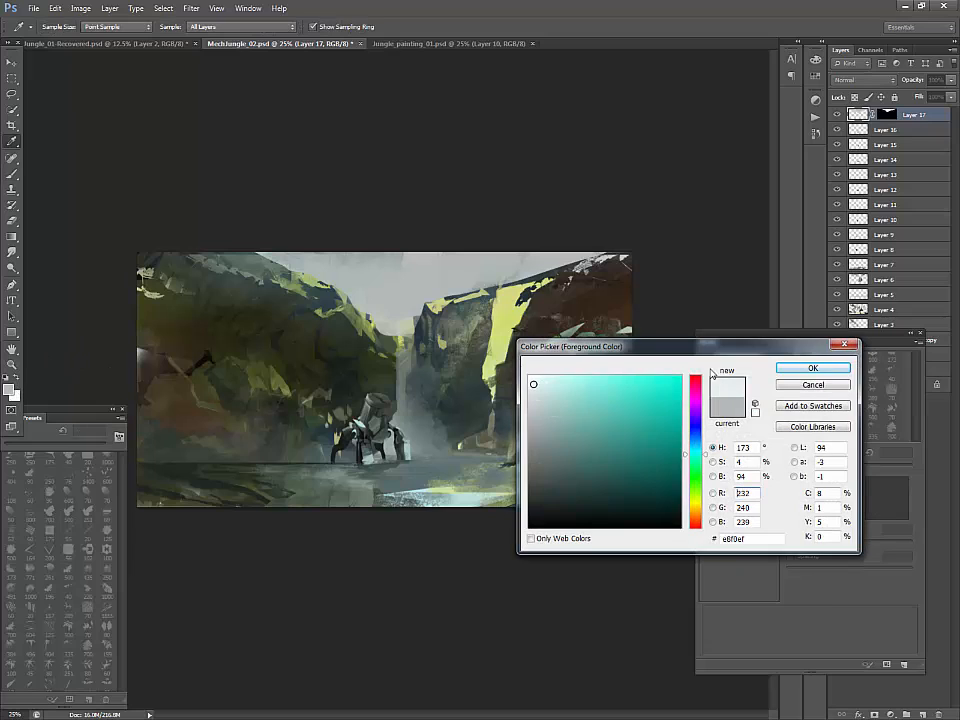
left_click(791, 371)
key("[")
key("[")
key("[")
key("[")
key("[")
key("[")
key("[")
key("[")
key("[")
key("[")
key("[")
key("[")
key("[")
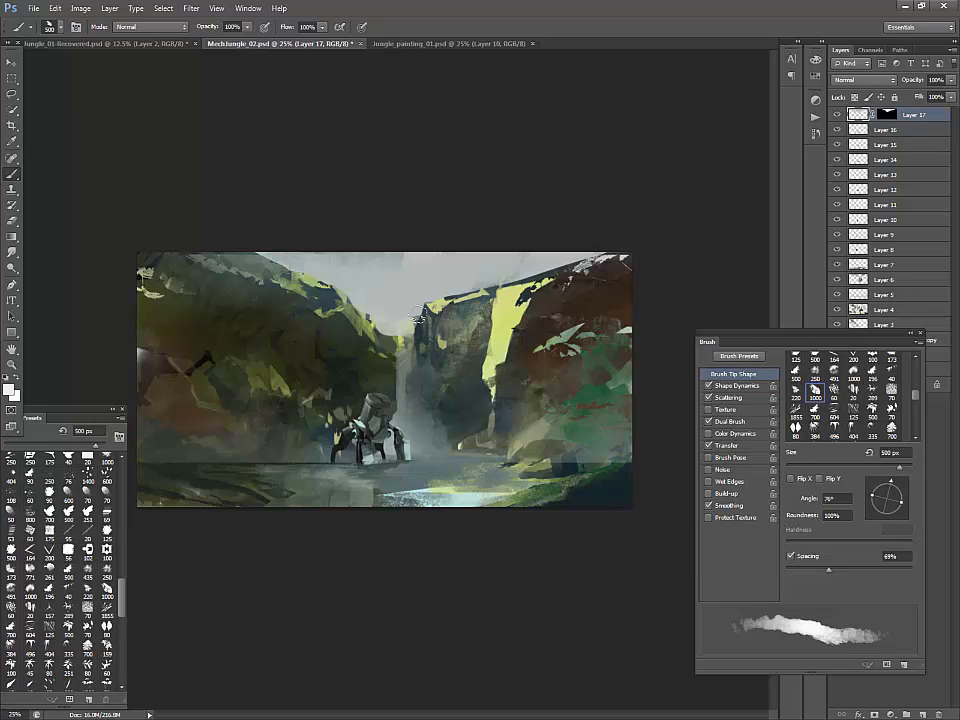
Step: Undo a long trial streak across the sky and paint a shorter near-white cloud streak above the right cliff with a larger brush
left_click_drag(354, 295, 547, 256)
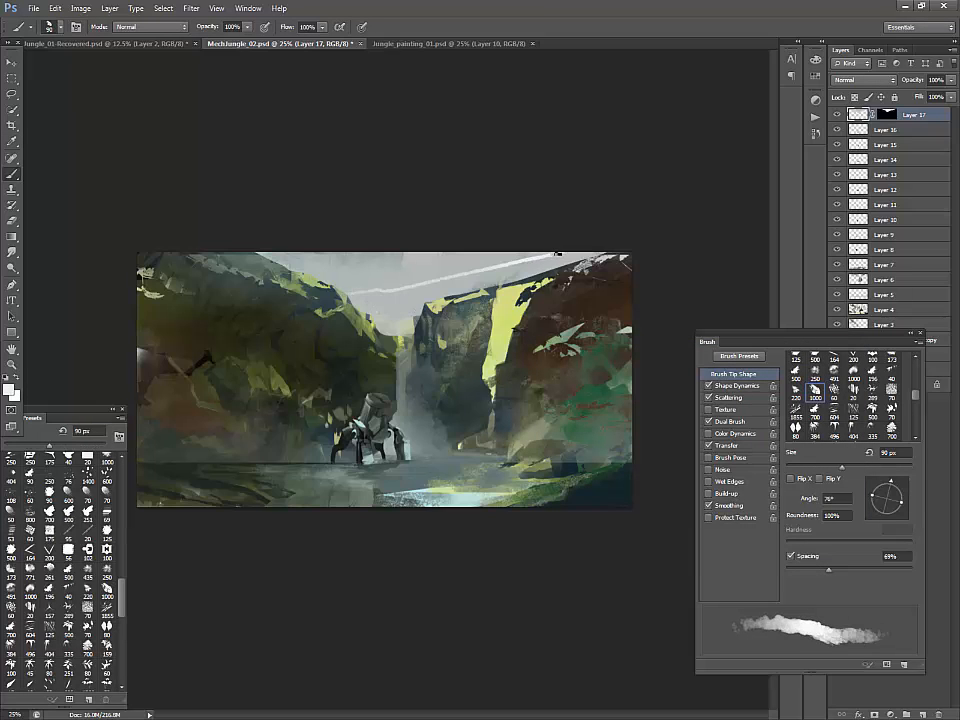
key("ctrl+z")
key("bracketright")
key("bracketright")
key("bracketright")
left_click_drag(468, 272, 536, 254)
key("bracketright")
Step: Pick the 93 px tapered brush, enlarge it to 200–300 px, and paint soft cloud streaks across the sky with near-white and sampled grays
left_click_drag(122, 596, 97, 356)
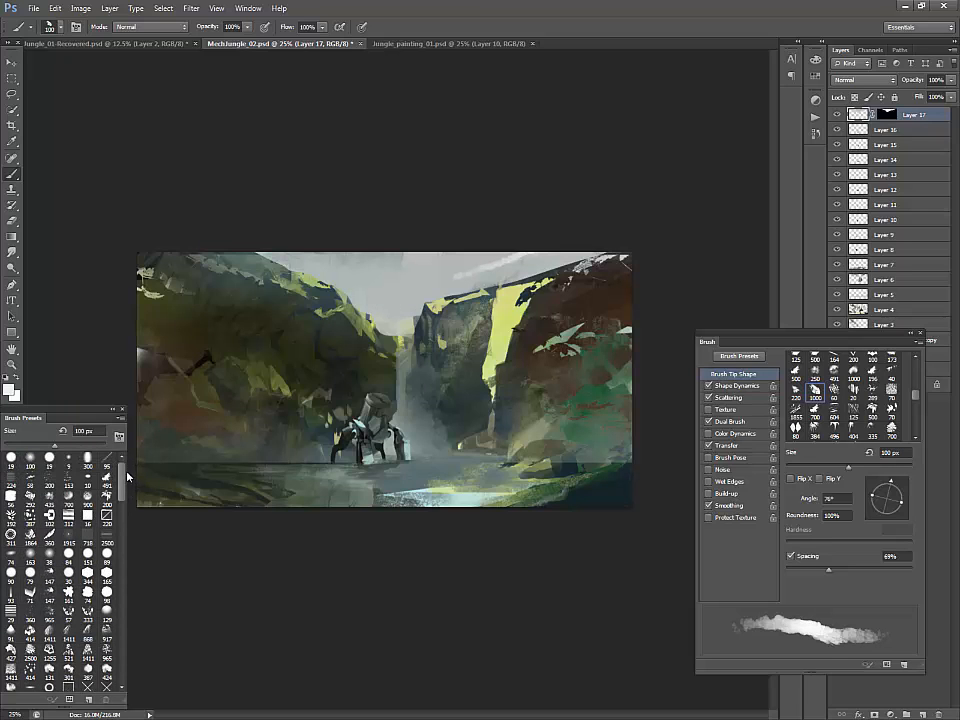
left_click(12, 454)
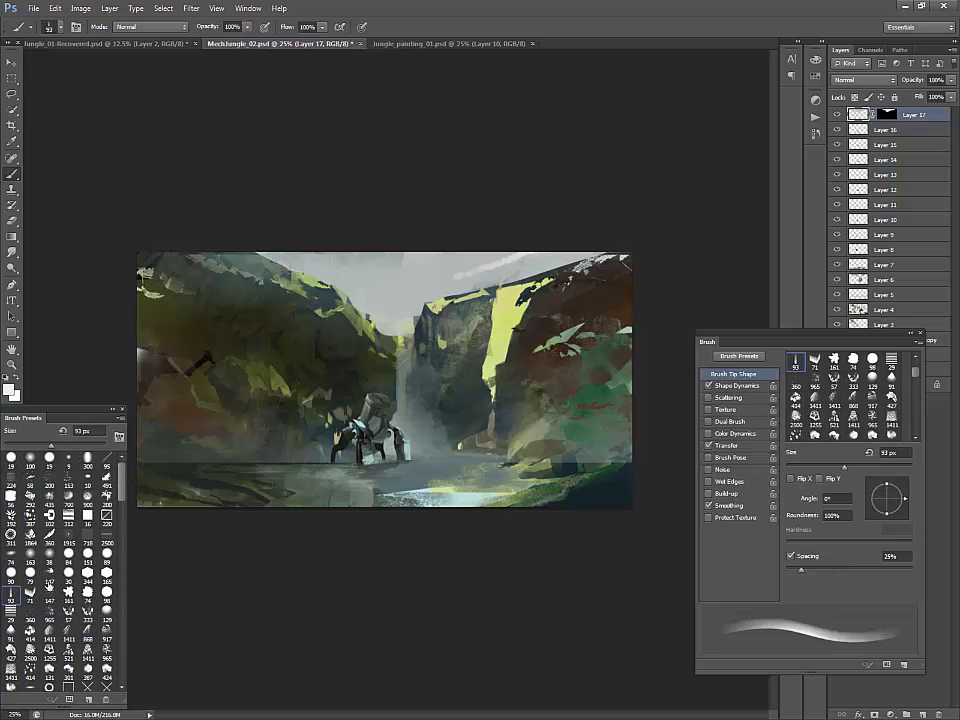
key("bracketright")
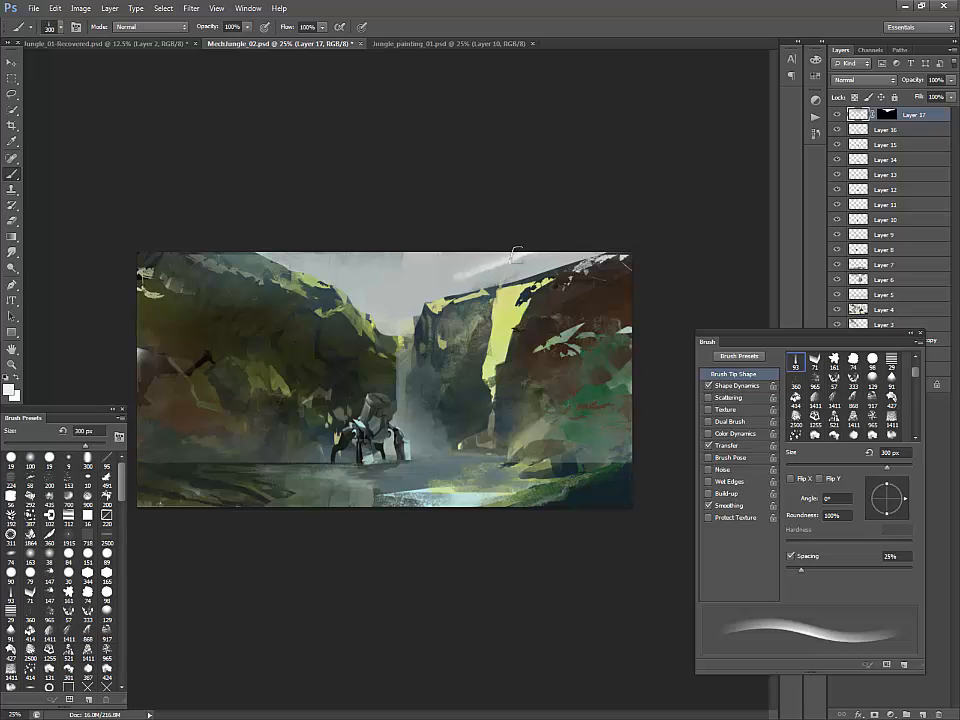
key("bracketright")
left_click_drag(424, 276, 343, 265)
key("bracketleft")
key("bracketleft")
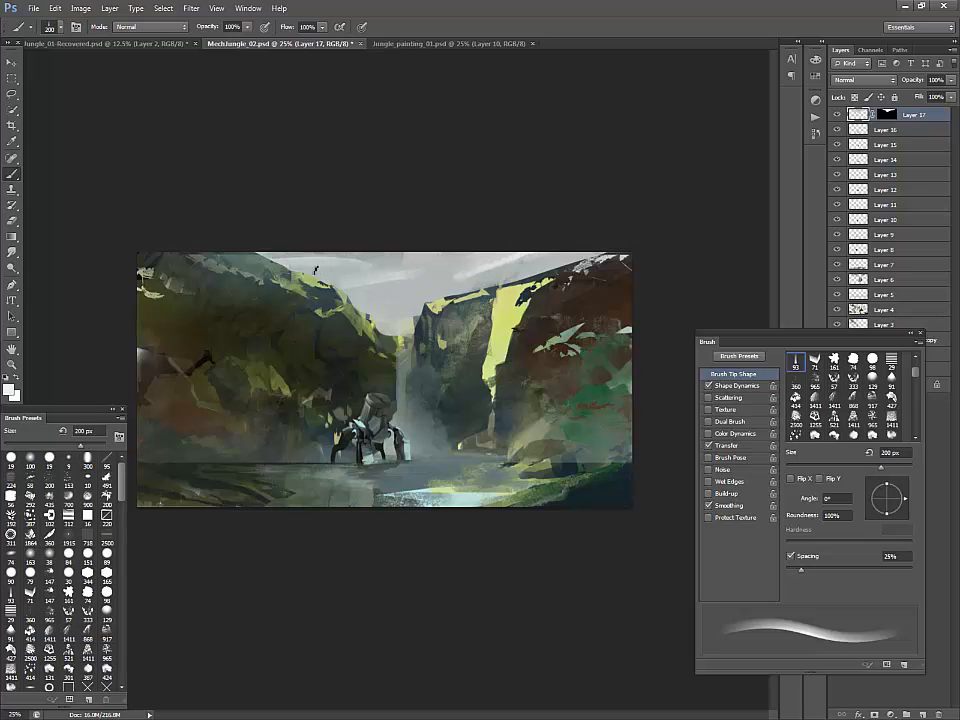
left_click(409, 255, "alt")
left_click(410, 274, "alt")
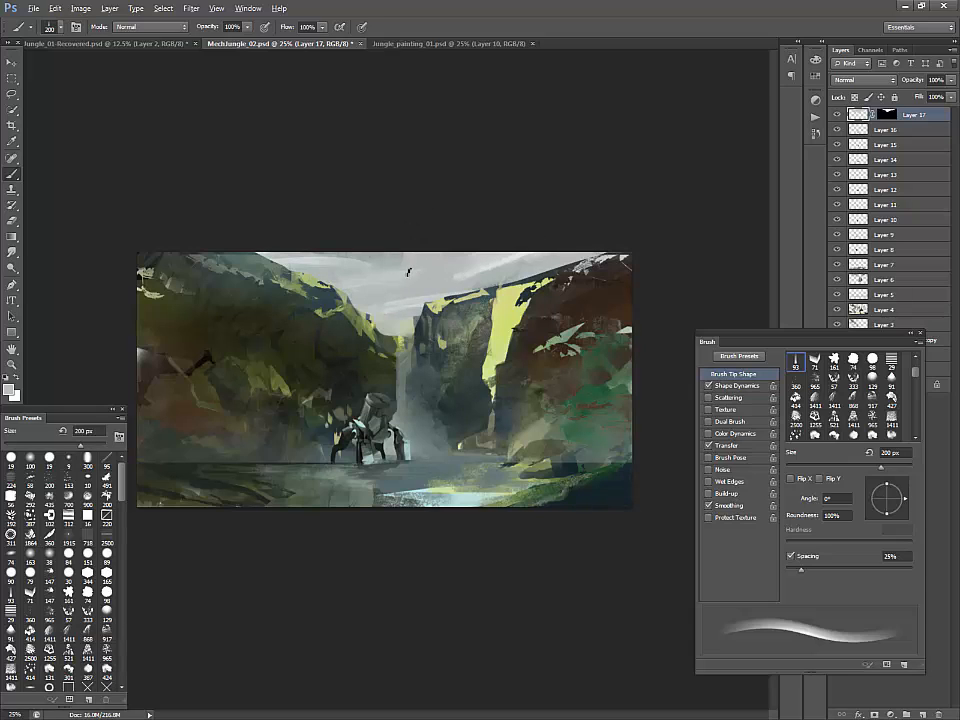
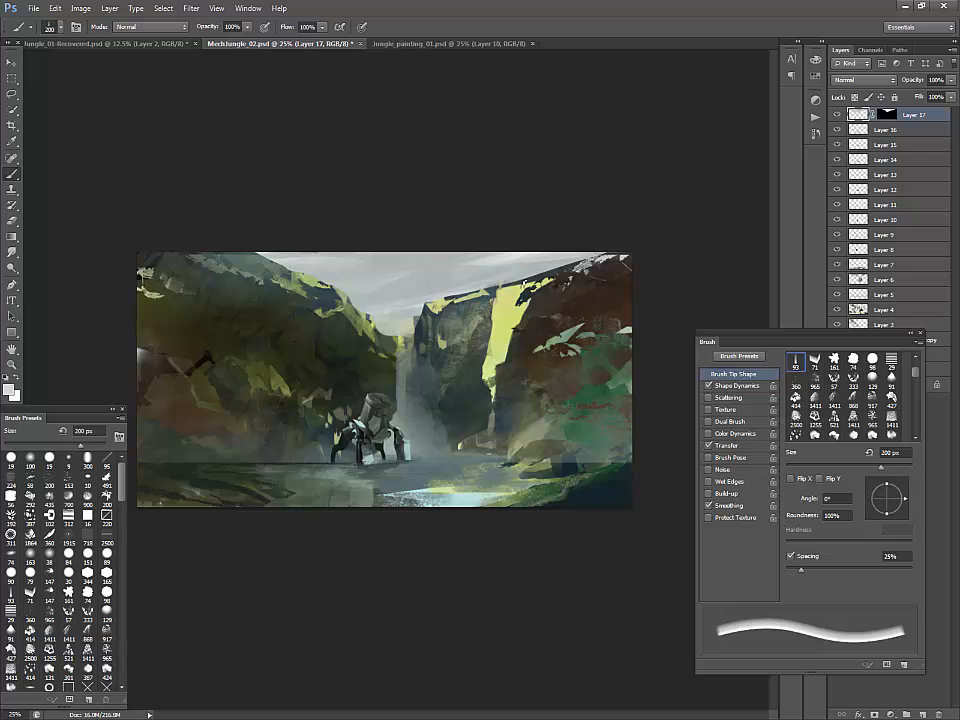
Step: On the sky layer's mask, lasso the area along the right cliff top and paint it black to restore the tall cliff edge
key("ctrl+backslash")
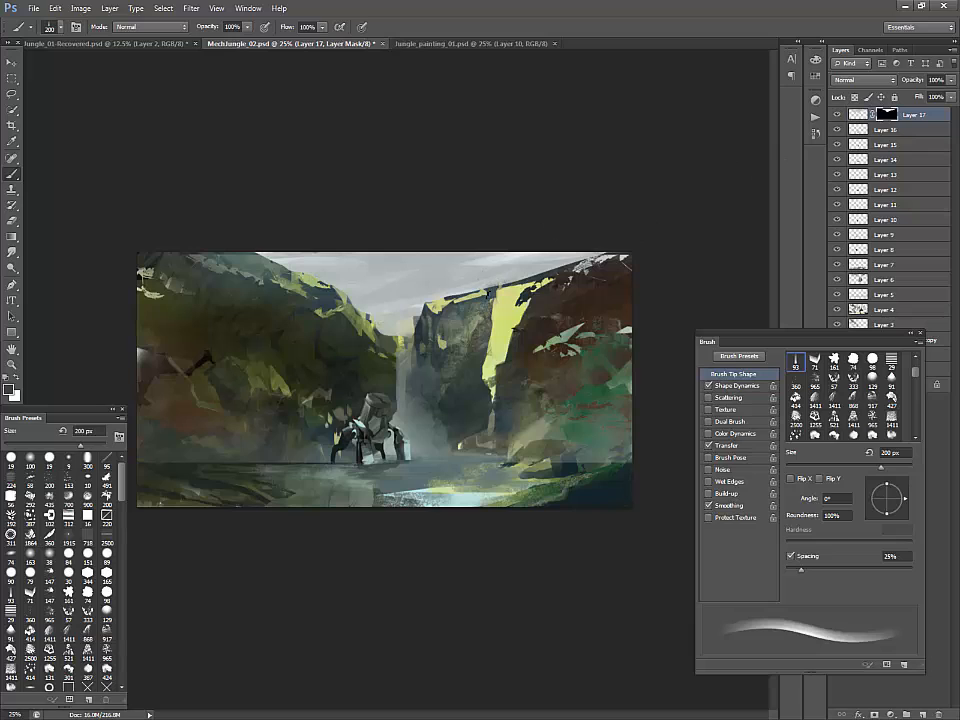
key("l")
left_click_drag(516, 258, 513, 254)
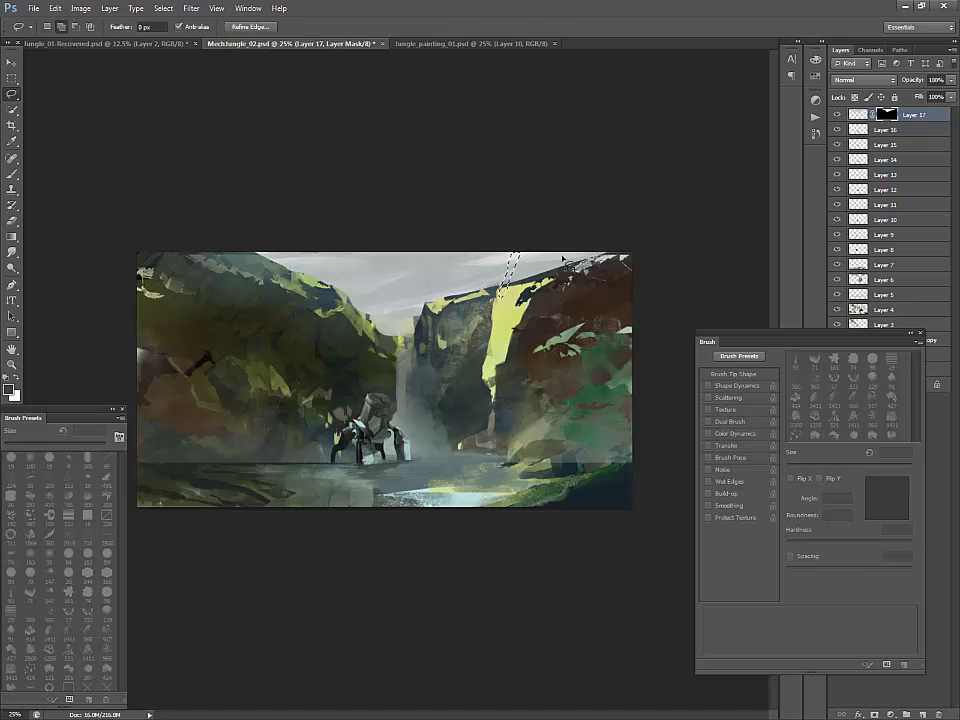
mouse_move(552, 269)
left_mouse_down()
mouse_move(620, 262)
mouse_move(505, 297)
mouse_move(603, 265)
left_mouse_up()
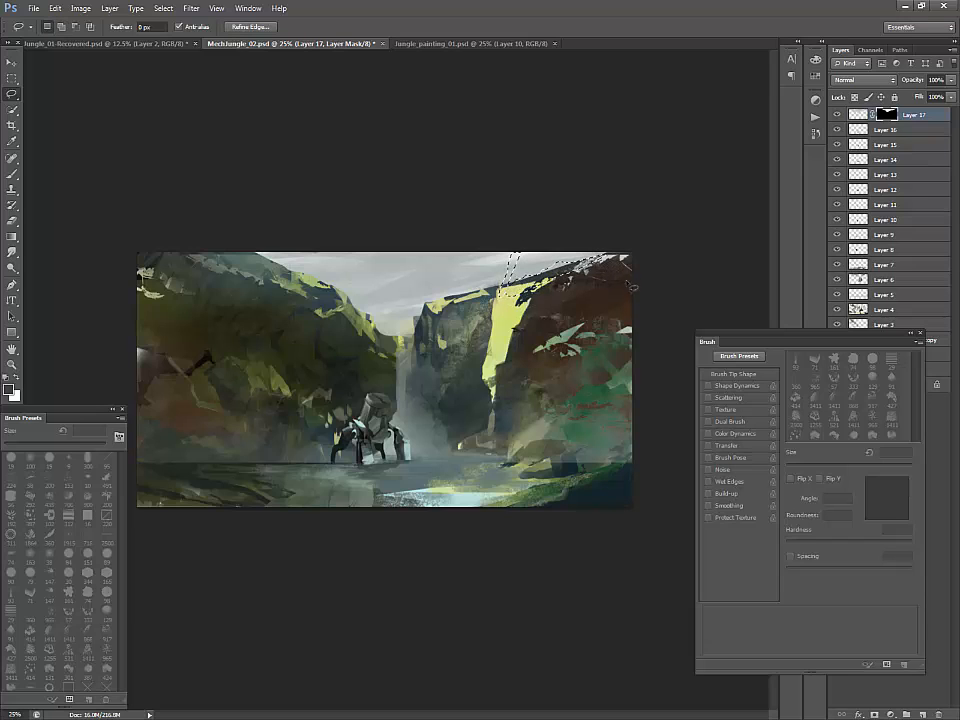
key("b")
key("x")
key("x")
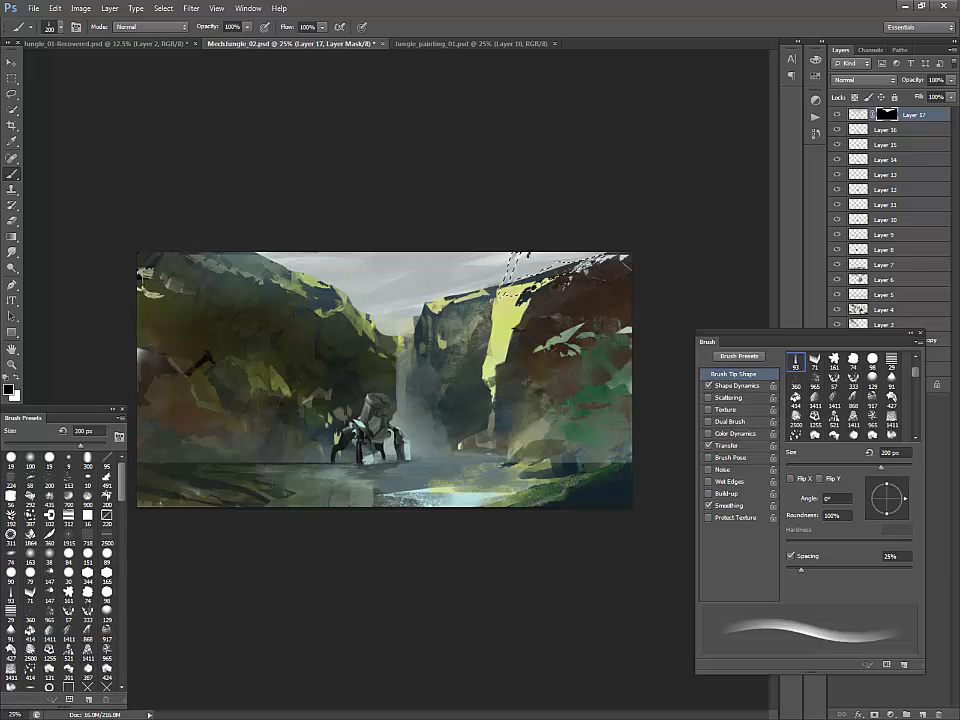
key("ctrl+h")
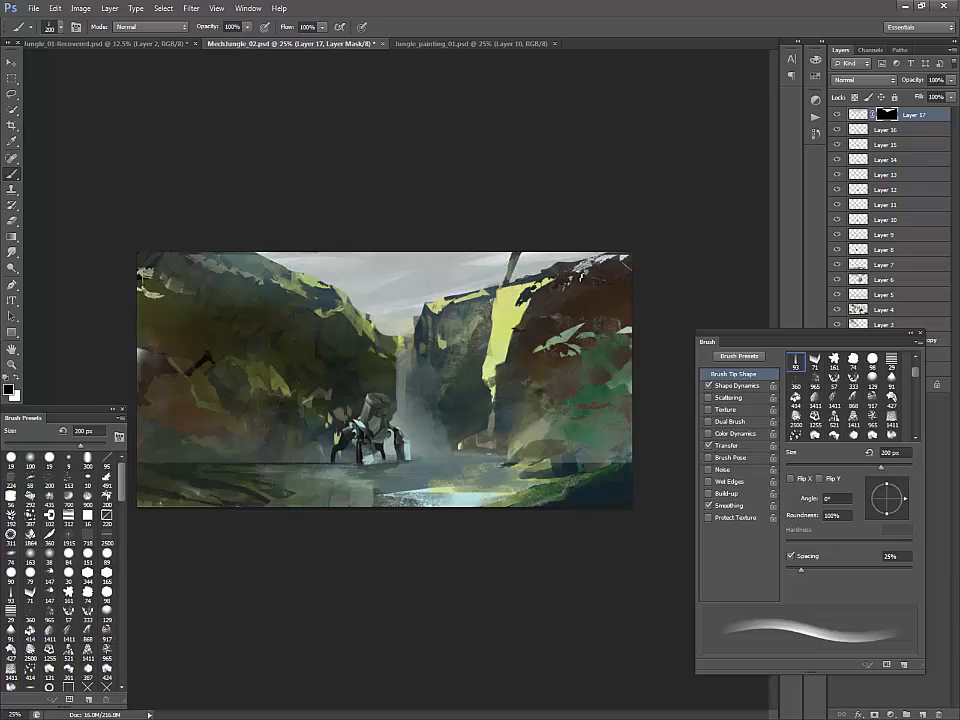
mouse_move(509, 281)
left_mouse_down()
mouse_move(535, 260)
mouse_move(612, 249)
left_mouse_up()
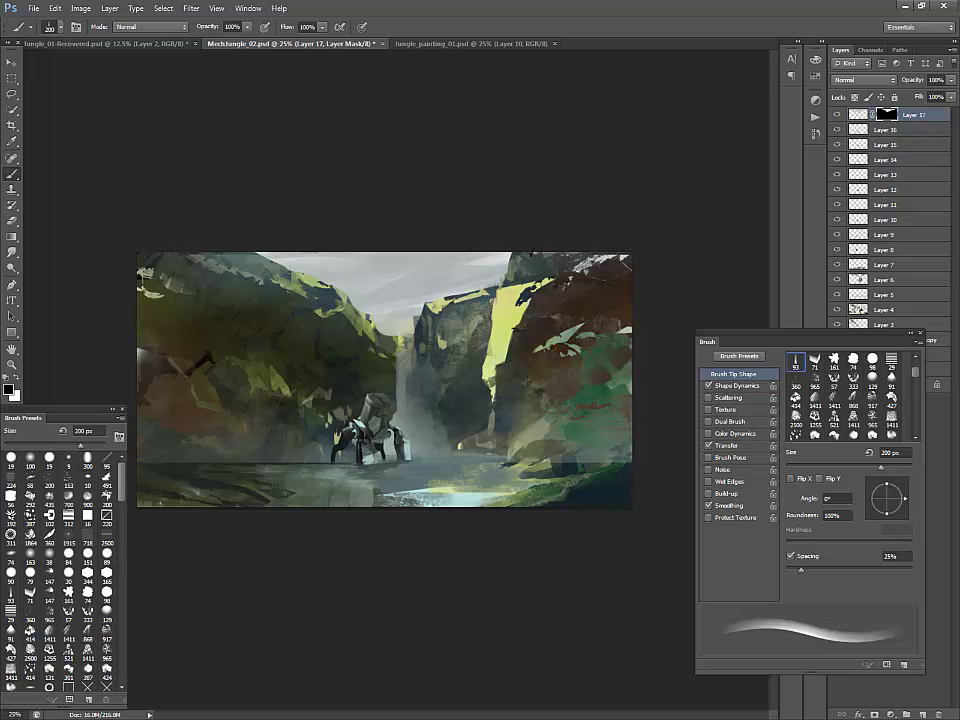
Step: With the 16 px square textured brush enlarged to 35–50 px, paint black on the mask to restore cliff tops and foliage around the waterfall
left_click(90, 518)
key("bracketright")
key("bracketright")
key("bracketright")
key("bracketright")
key("bracketright")
key("bracketleft")
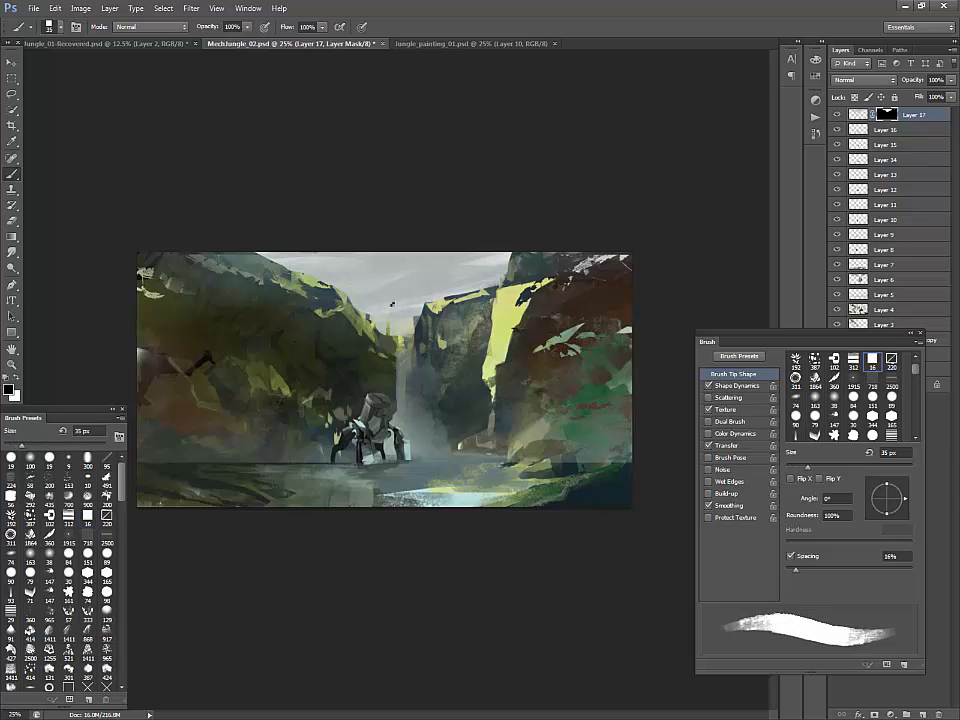
key("bracketright")
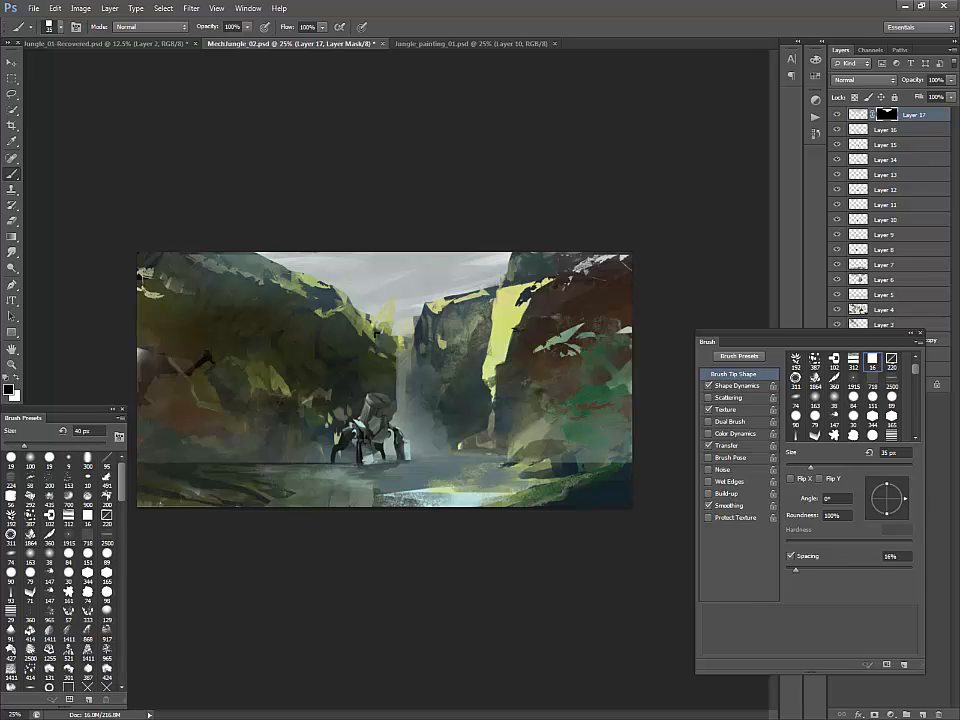
key("bracketright")
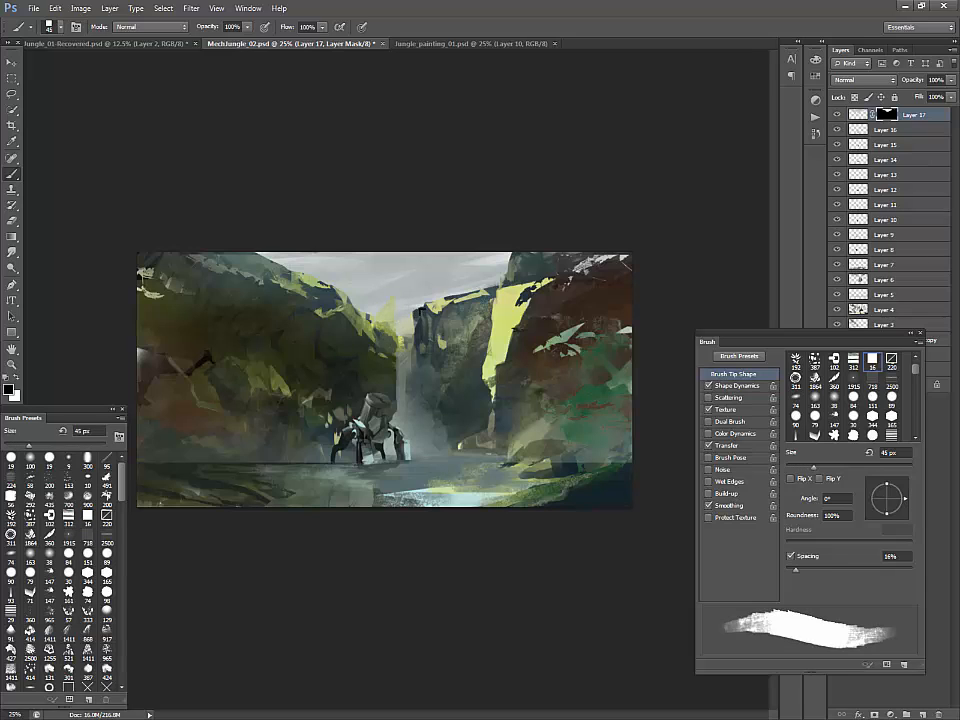
left_click_drag(427, 299, 480, 294)
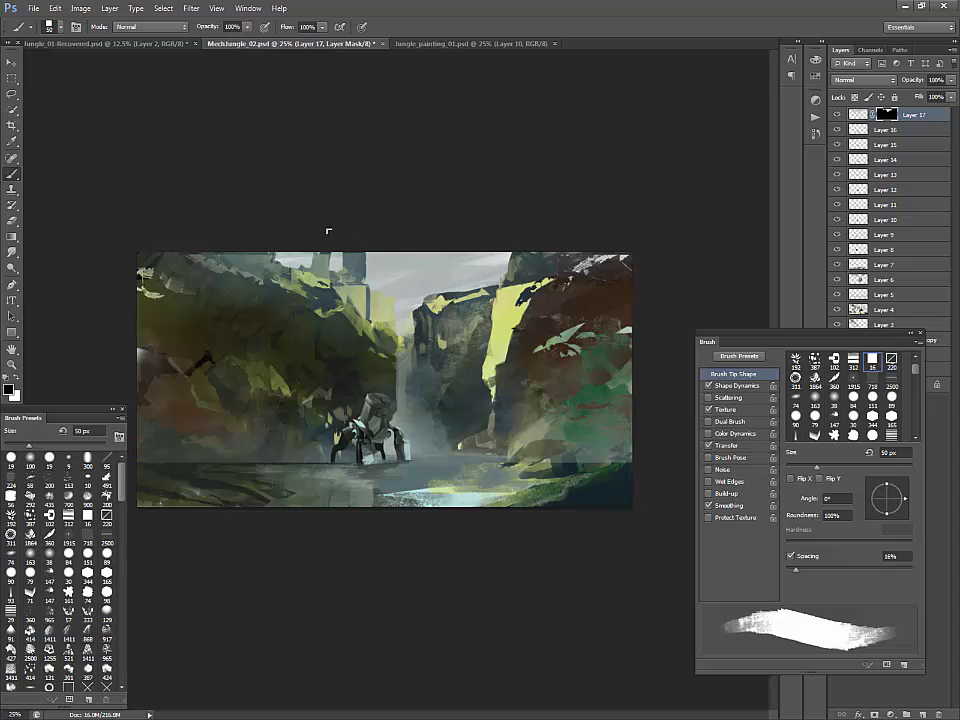
Step: Refine the sky layer's mask around the waterfall top, alternating a soft 200 px eraser with the black 50 px square brush
key("e")
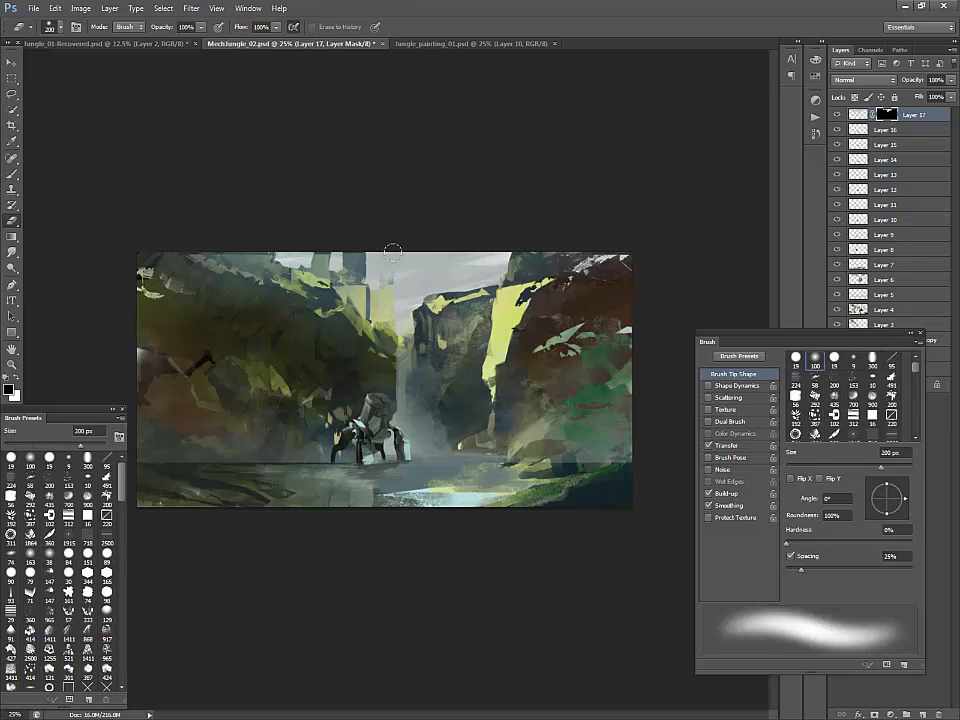
key("b")
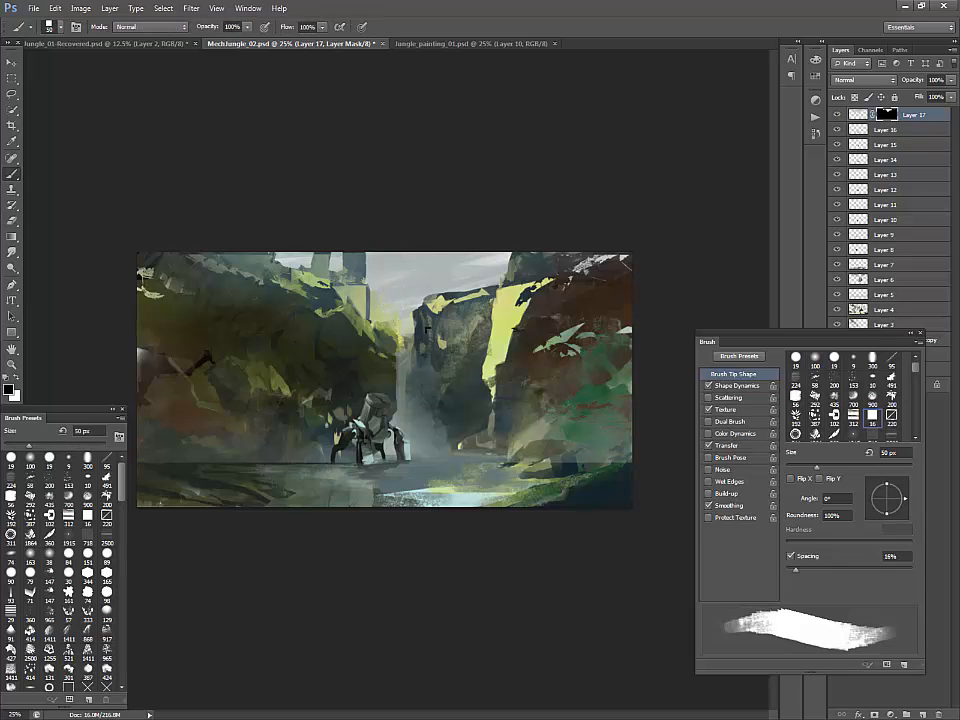
key("e")
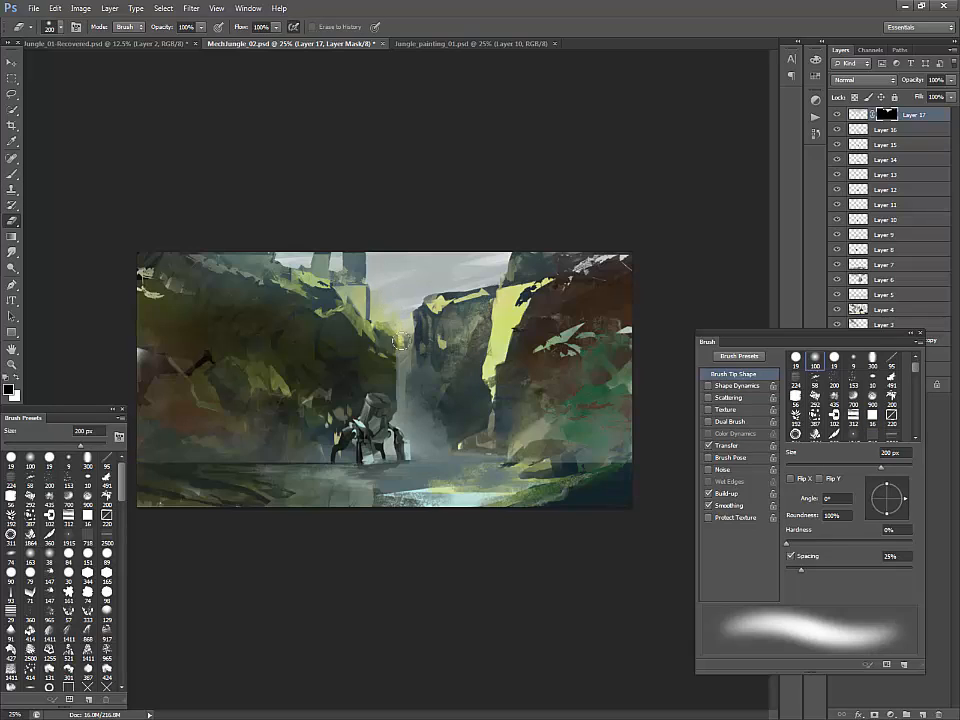
key("b")
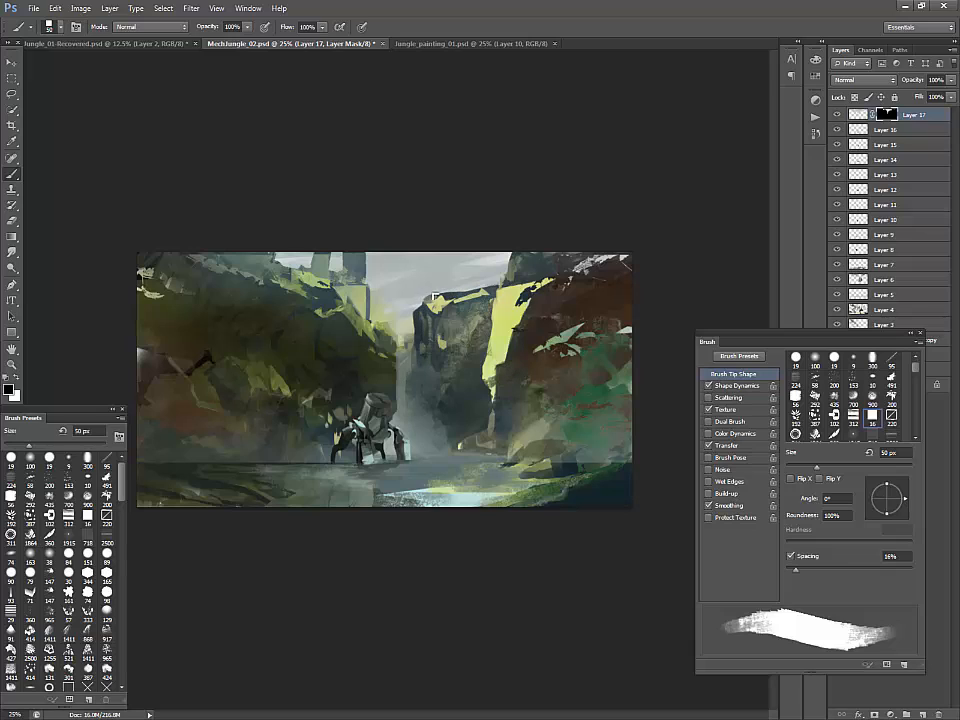
key("e")
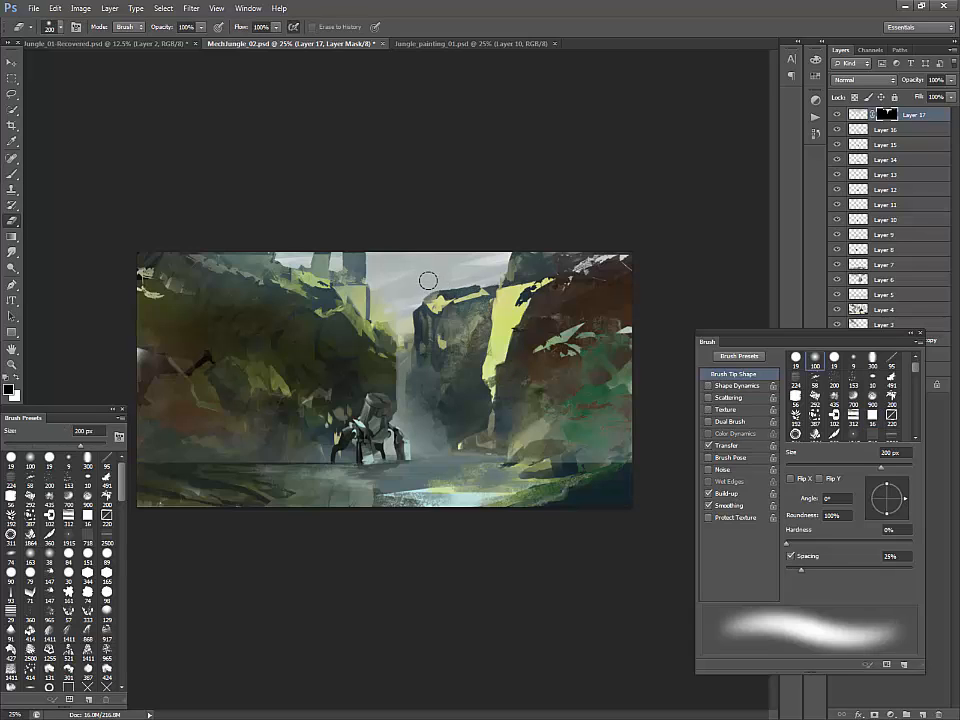
key("b")
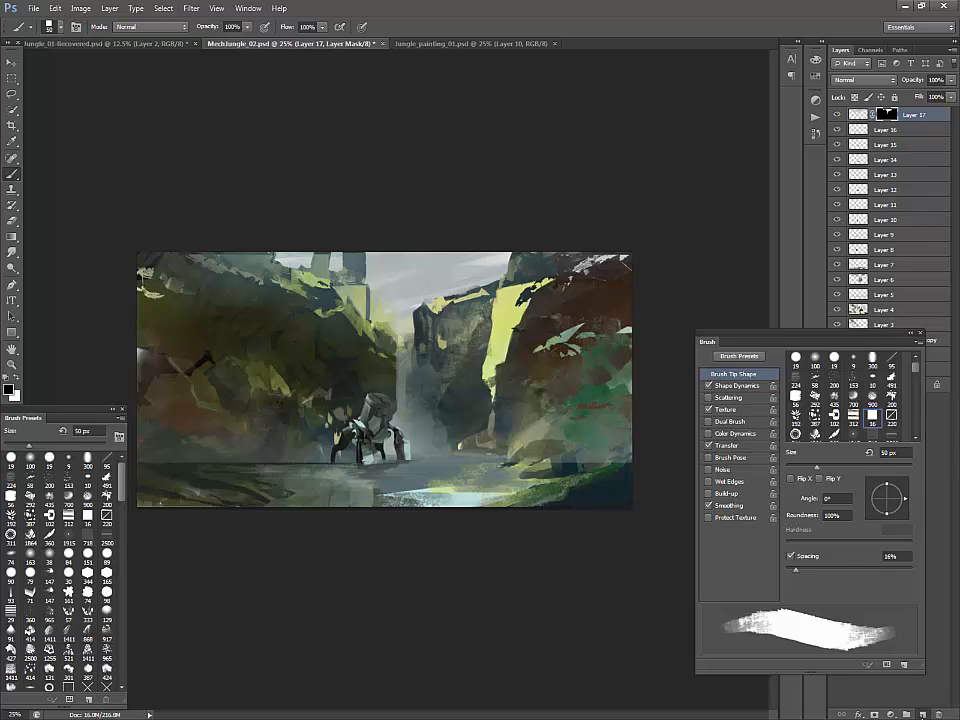
Step: Create a new layer and lasso the river surface below the creature, following both banks down to the canvas edge
key("ctrl+shift+alt+n")
key("l")
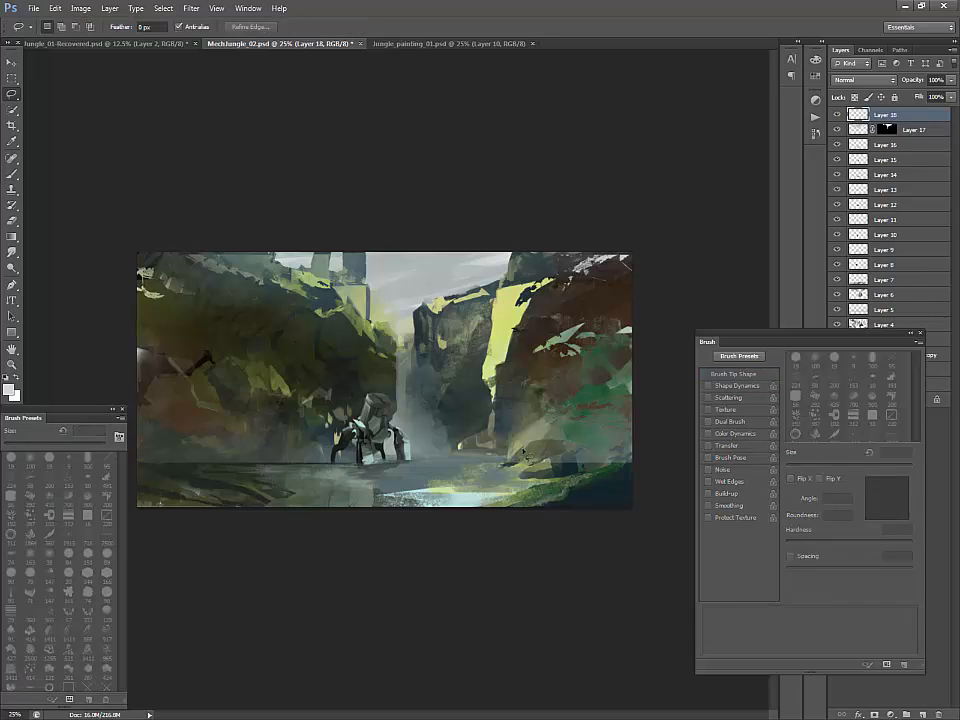
mouse_move(408, 449)
left_mouse_down()
mouse_move(504, 462)
mouse_move(507, 484)
mouse_move(553, 488)
mouse_move(461, 522)
mouse_move(276, 513)
mouse_move(269, 505)
mouse_move(295, 494)
mouse_move(243, 464)
mouse_move(411, 449)
left_mouse_up()
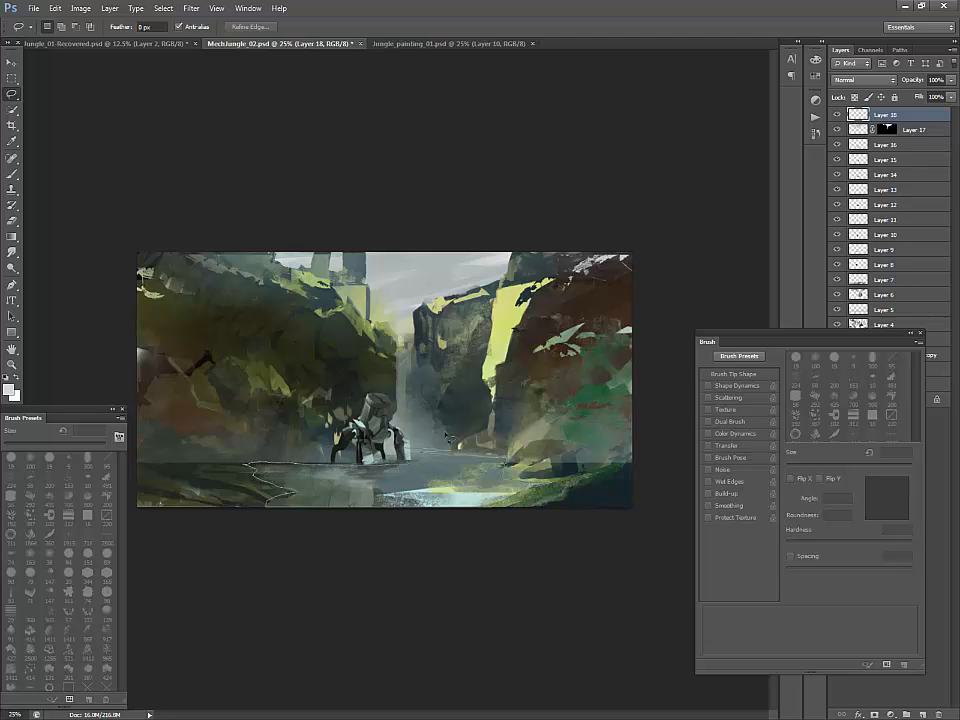
key("b")
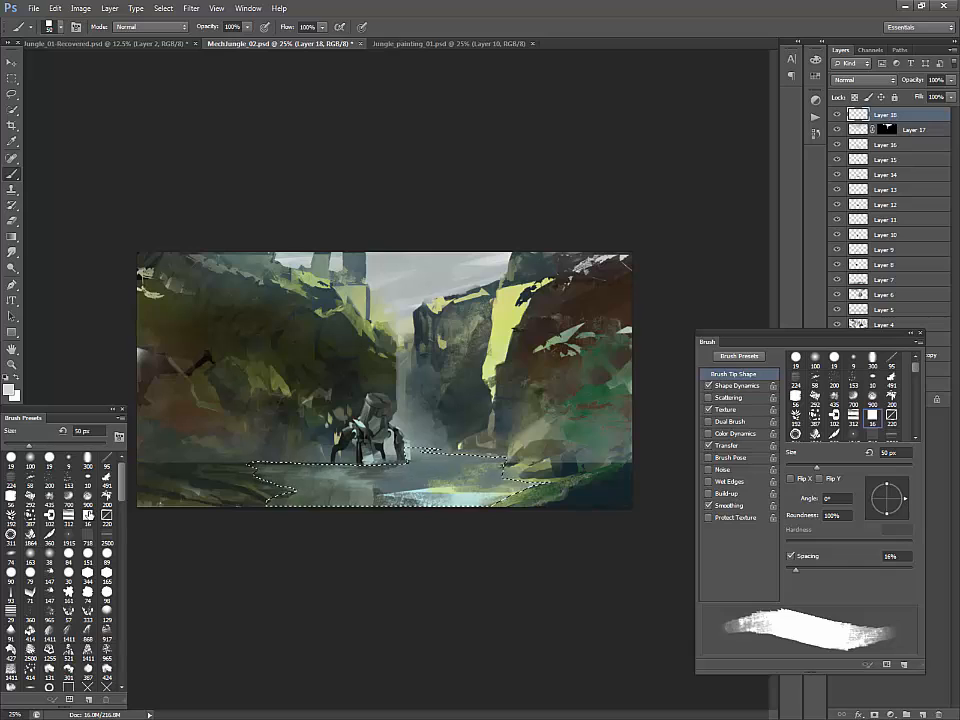
Step: With the 19 px hard round brush enlarged to 500 px, paint pale gray over the selected water
left_click(11, 458)
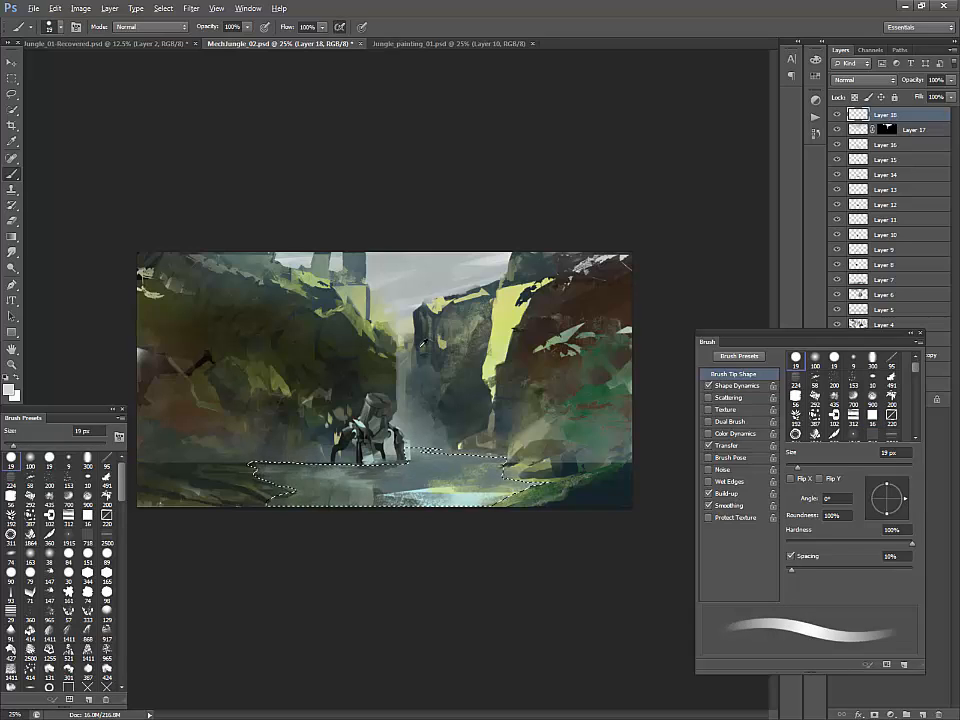
key("bracketright")
key("bracketright")
key("bracketright")
key("bracketright")
key("bracketright")
key("bracketright")
key("bracketright")
key("bracketright")
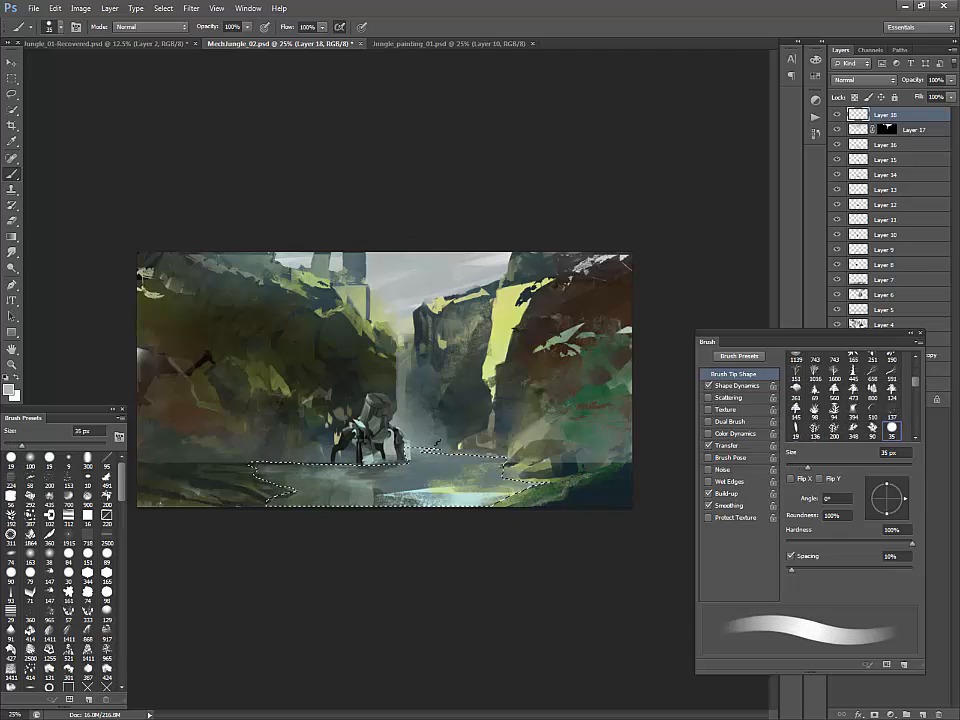
key("bracketright")
key("bracketright")
key("bracketright")
key("bracketright")
key("bracketright")
key("bracketright")
key("bracketright")
key("bracketright")
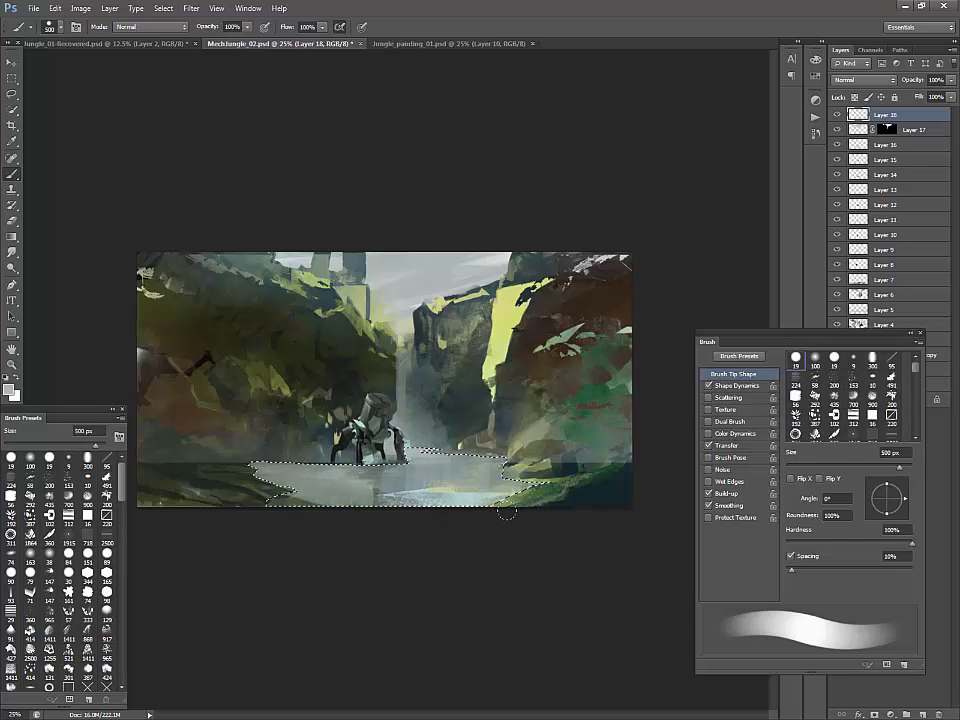
Step: Paint a dark reflection below the creature with a sampled tone, and reduce the brush to 175 px to brighten the foreground water
left_click(378, 462, "alt")
left_click_drag(376, 468, 315, 508)
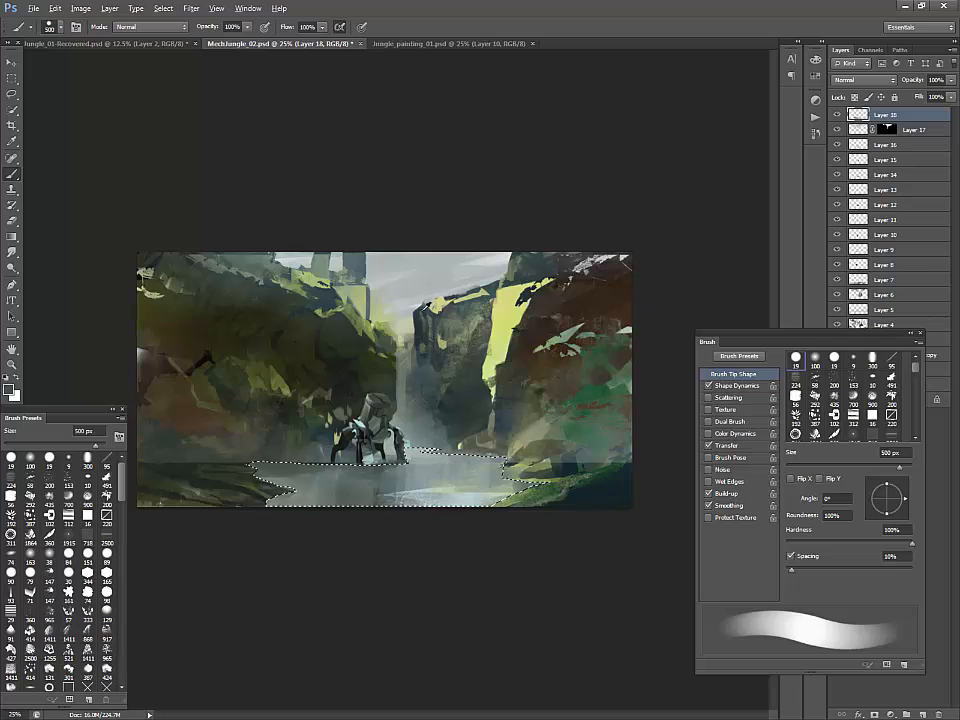
key("bracketleft")
key("bracketleft")
key("bracketleft")
key("bracketright")
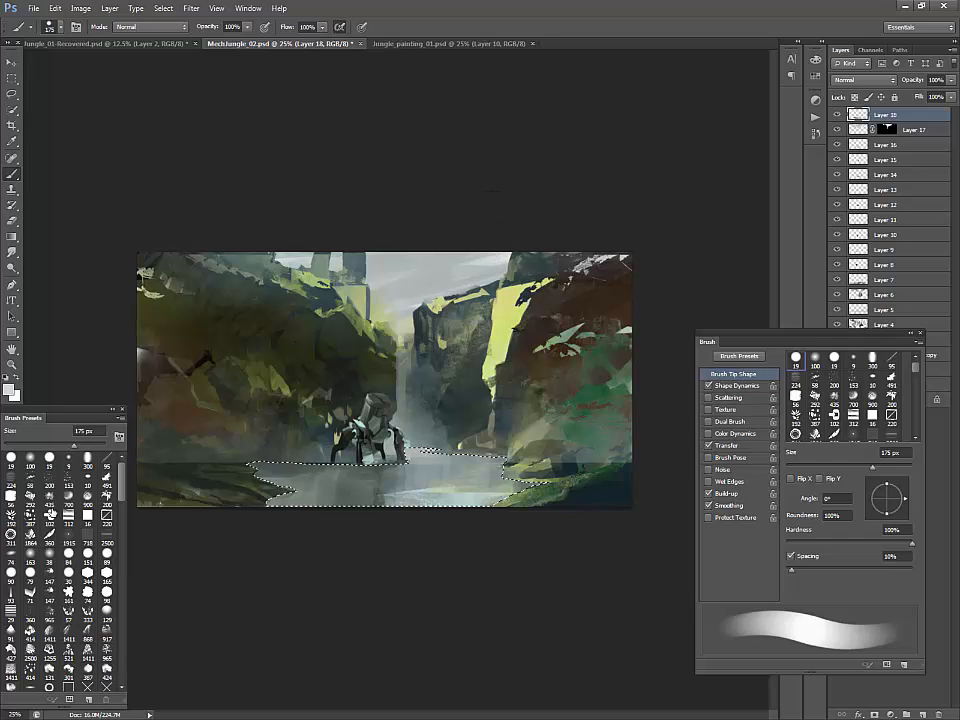
Step: Pick the 93 px tapered brush, enlarge it to about 600 px, and paint soft near-white streaks across the selected water
left_click(15, 592)
key("bracketright")
key("bracketright")
key("bracketright")
key("bracketright")
key("bracketright")
key("bracketright")
key("bracketright")
key("bracketright")
key("bracketright")
key("bracketright")
key("bracketleft")
key("bracketleft")
key("bracketleft")
key("bracketleft")
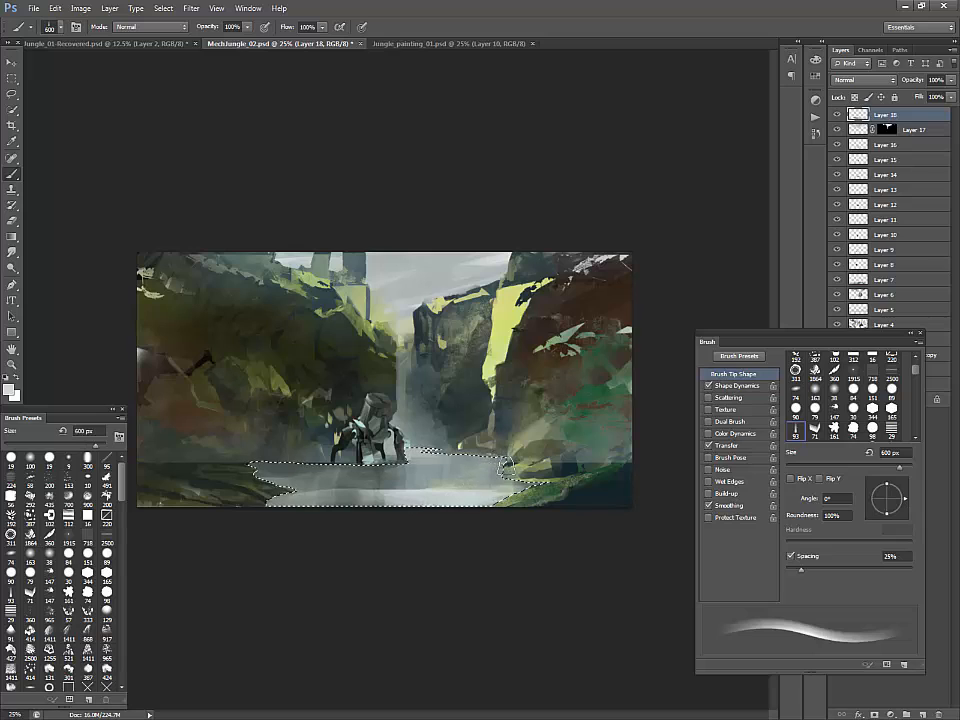
Step: Add finer water strokes with the tapered brush at 80–250 px in white and sampled gray, and clear the river selection
key("bracketleft")
key("bracketleft")
key("bracketleft")
key("bracketleft")
key("bracketleft")
key("bracketleft")
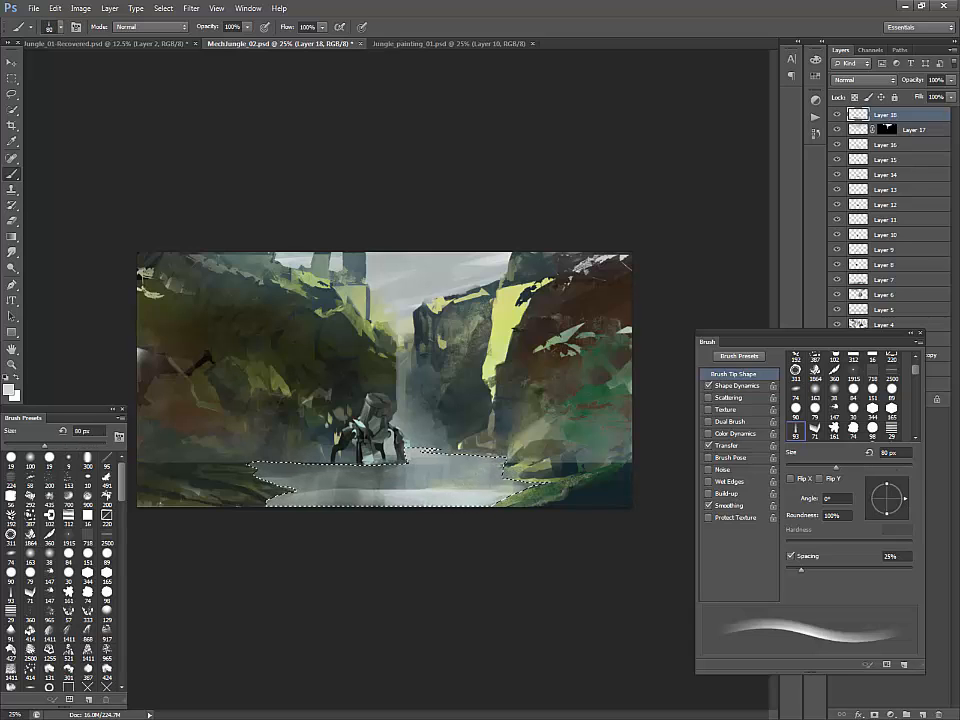
key("bracketright")
key("bracketright")
key("bracketright")
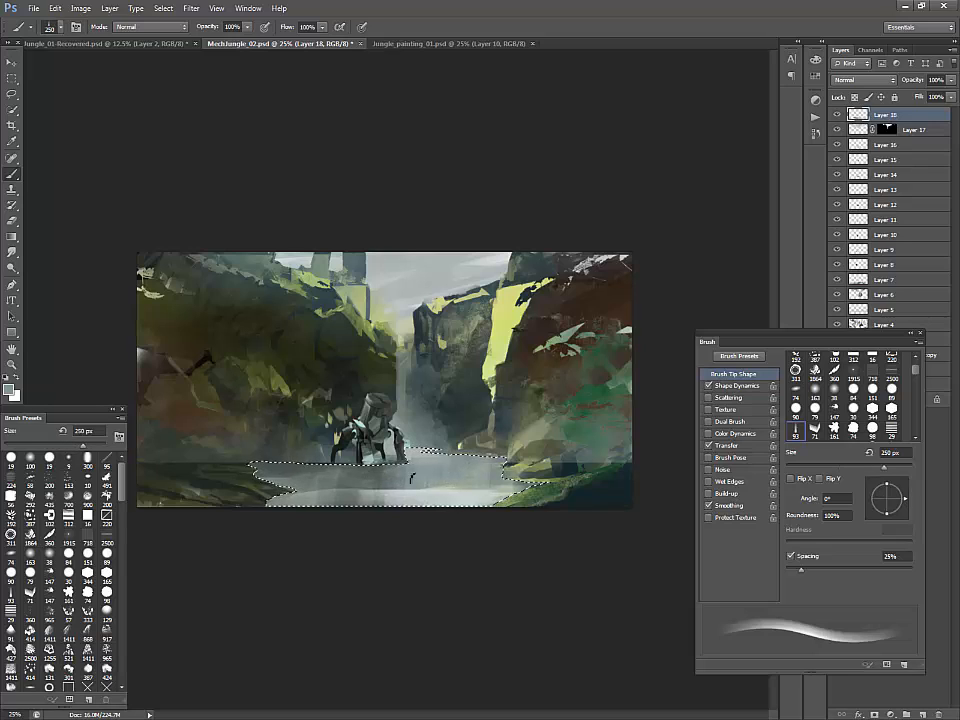
key("ctrl+d")
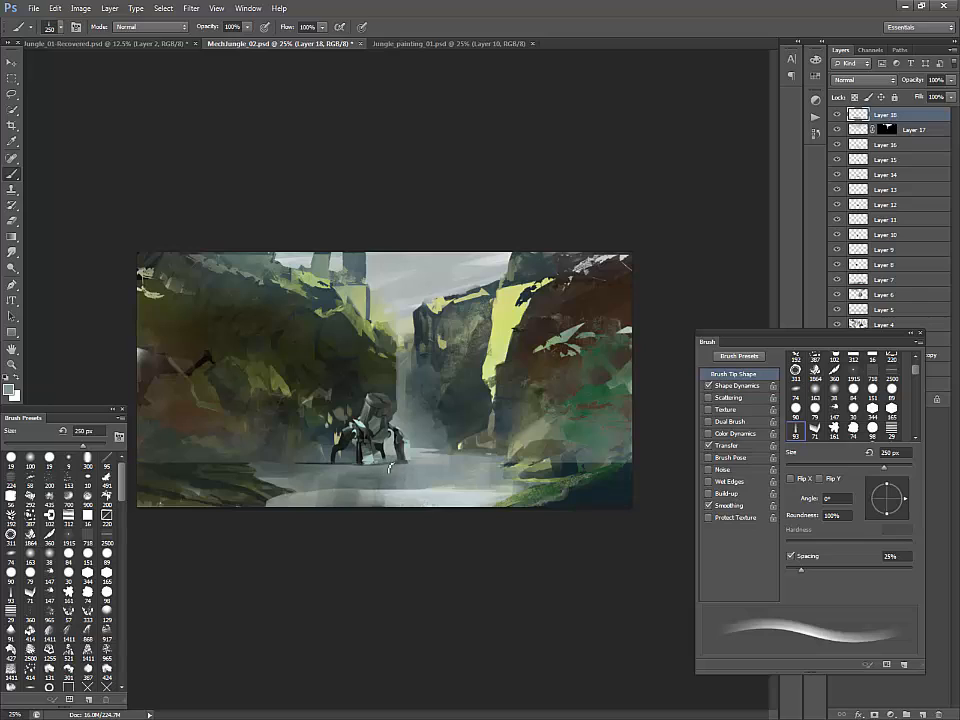
Step: Touch up the water around the creature's feet with gray strokes, resizing the tapered brush up to 500 px
key("bracketleft")
key("bracketleft")
key("bracketleft")
key("bracketright")
key("bracketright")
key("bracketright")
key("bracketright")
key("bracketright")
key("bracketright")
key("bracketright")
key("bracketright")
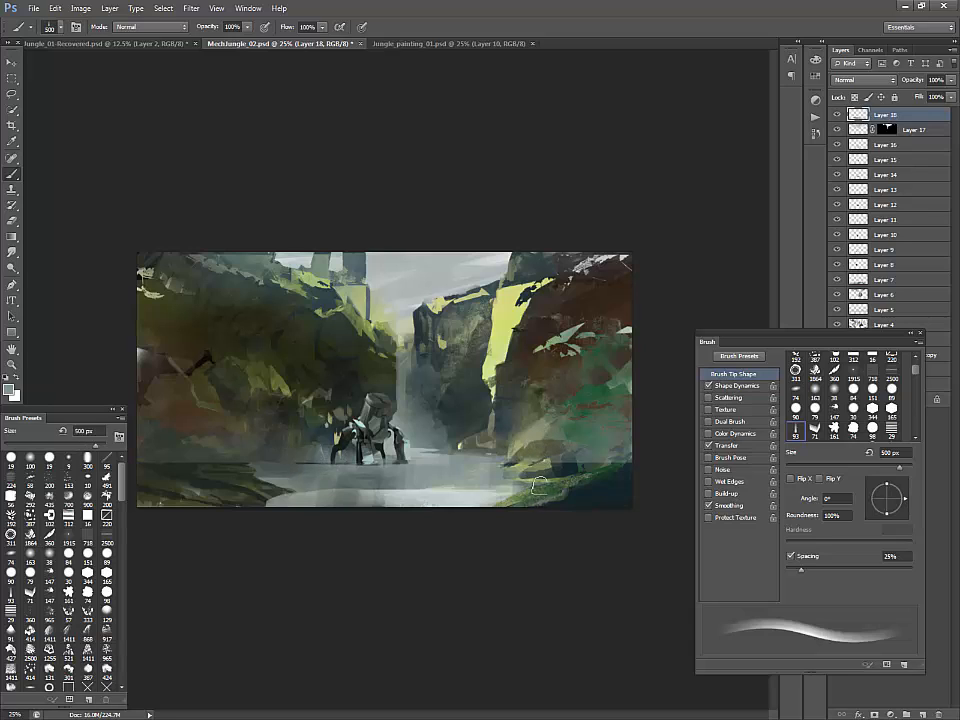
Step: Sample a pale tone from the water and brush soft mist strokes over the right riverbank
left_click(496, 496, "alt")
left_click_drag(595, 469, 560, 470)
mouse_move(615, 447)
left_mouse_down()
mouse_move(542, 452)
mouse_move(498, 442)
left_mouse_up()
Step: Try a pale streak over the left riverbank, undo it, and rework the bank with a gray sampled at the water's edge
left_click_drag(301, 460, 112, 453)
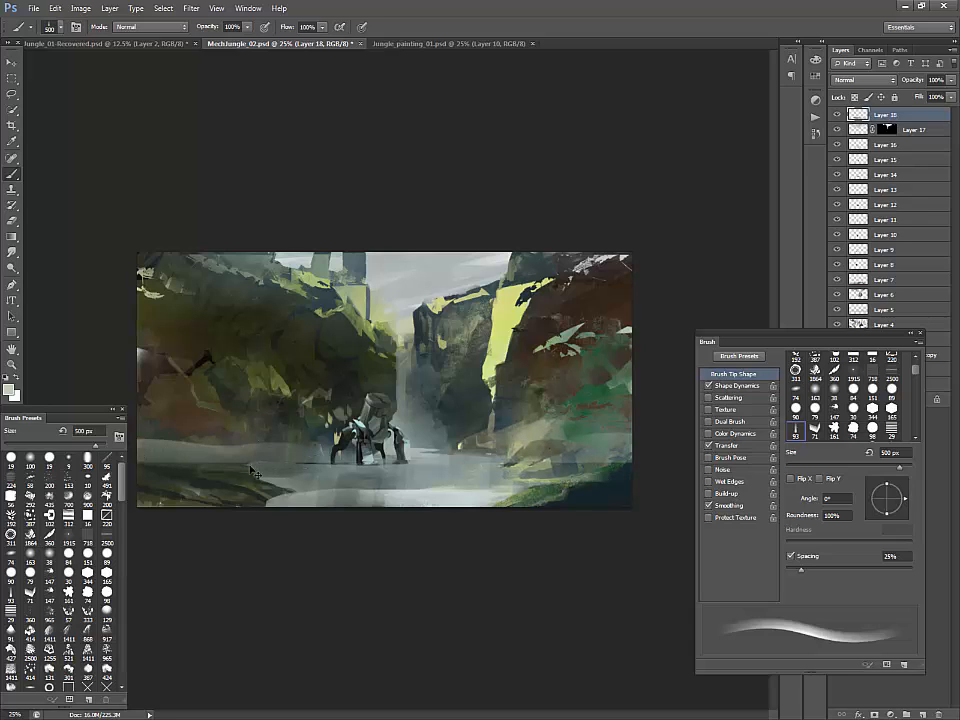
key("ctrl+z")
left_click(298, 496, "alt")
left_click_drag(288, 498, 222, 494)
key("ctrl+z")
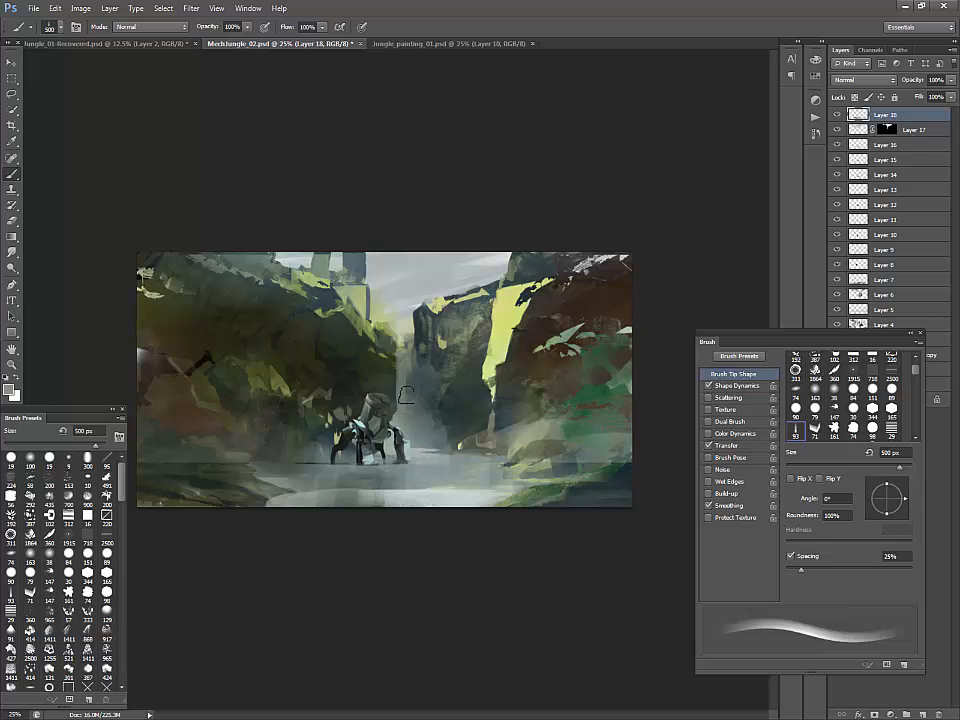
Step: Sample a dark tone, pick the 868 px textured brush, and lasso the shadowed cliff face below the yellow highlight on the right
left_click(205, 356, "alt")
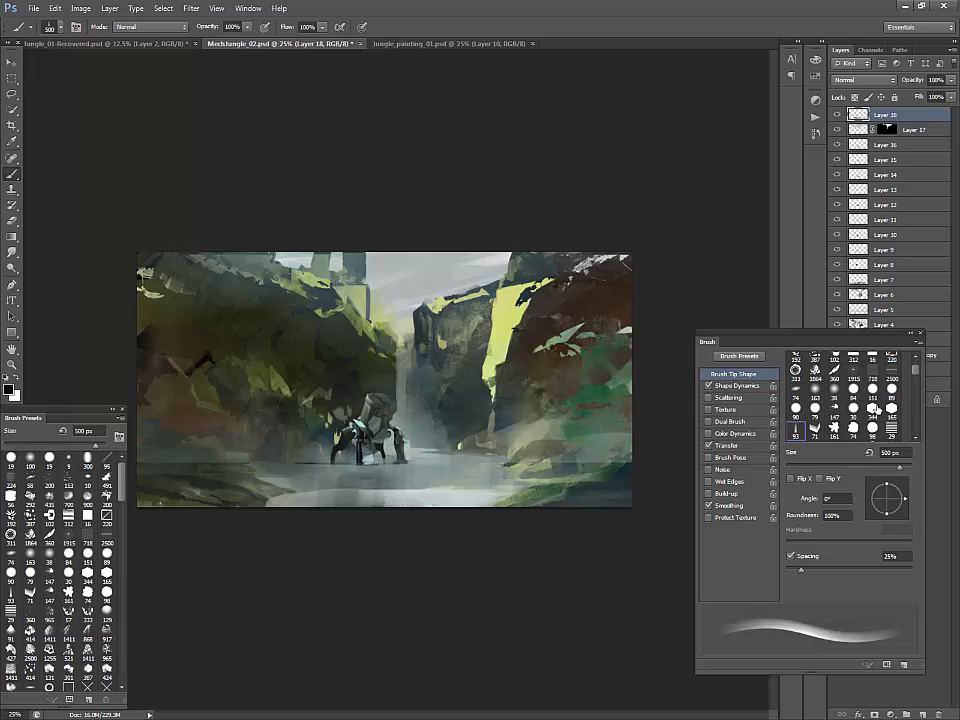
left_click(10, 593)
scroll(70, 480, "down", 4)
left_click(87, 516)
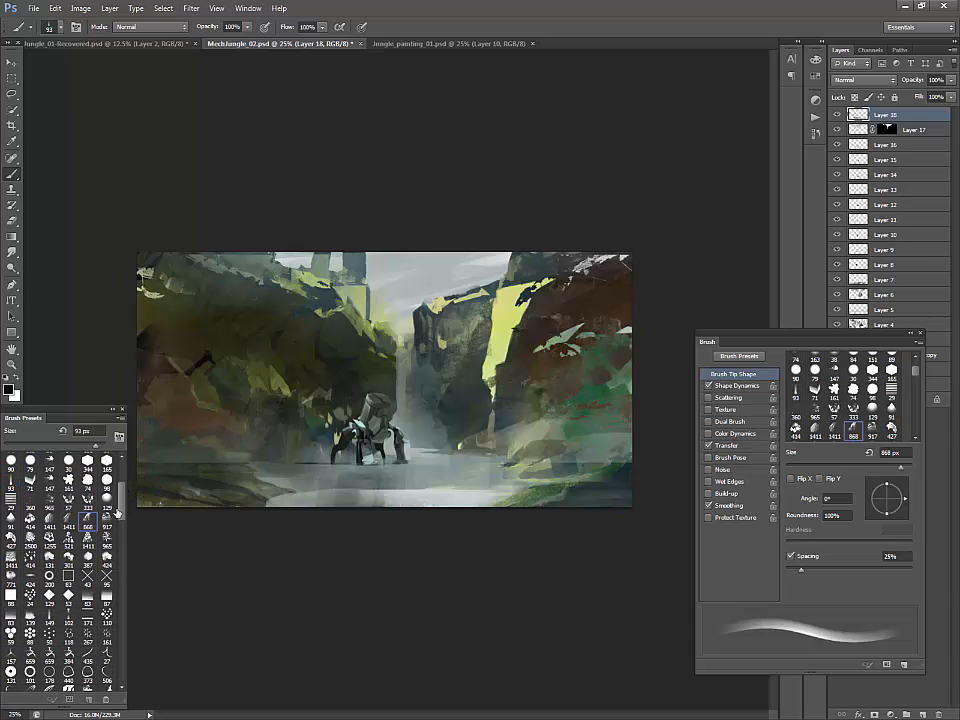
key("l")
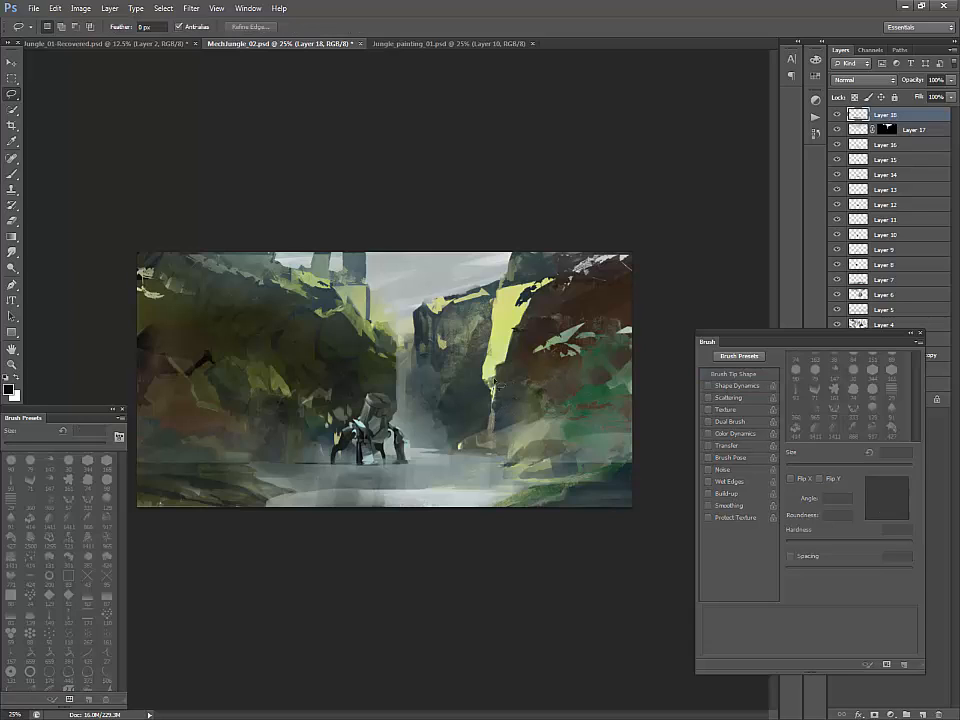
mouse_move(508, 328)
left_mouse_down()
mouse_move(535, 343)
mouse_move(575, 400)
mouse_move(493, 442)
mouse_move(512, 330)
left_mouse_up()
key("b")
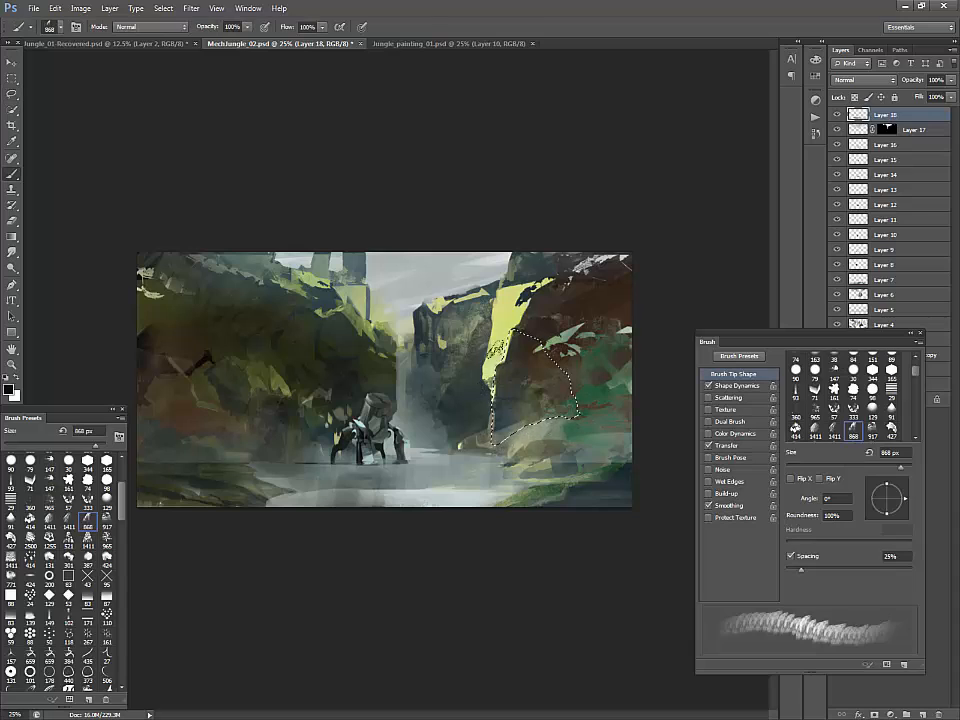
Step: Darken the selected right cliff face with sampled darks at 700–900 px, deselect, and undo a trial stroke on the upper cliff
left_click(501, 404, "alt")
left_click(345, 435, "alt")
key("bracketleft")
key("bracketleft")
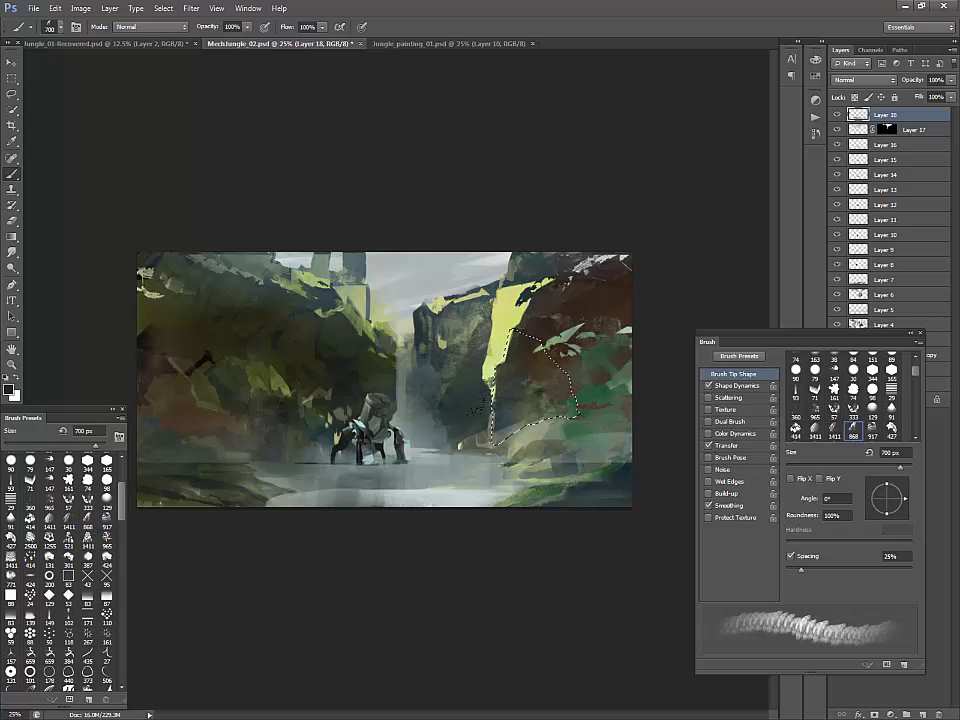
left_click_drag(484, 388, 457, 460)
key("bracketright")
key("bracketright")
left_click_drag(571, 400, 535, 398)
key("ctrl+d")
mouse_move(470, 345)
left_mouse_down()
mouse_move(497, 358)
mouse_move(506, 318)
left_mouse_up()
key("ctrl+z")
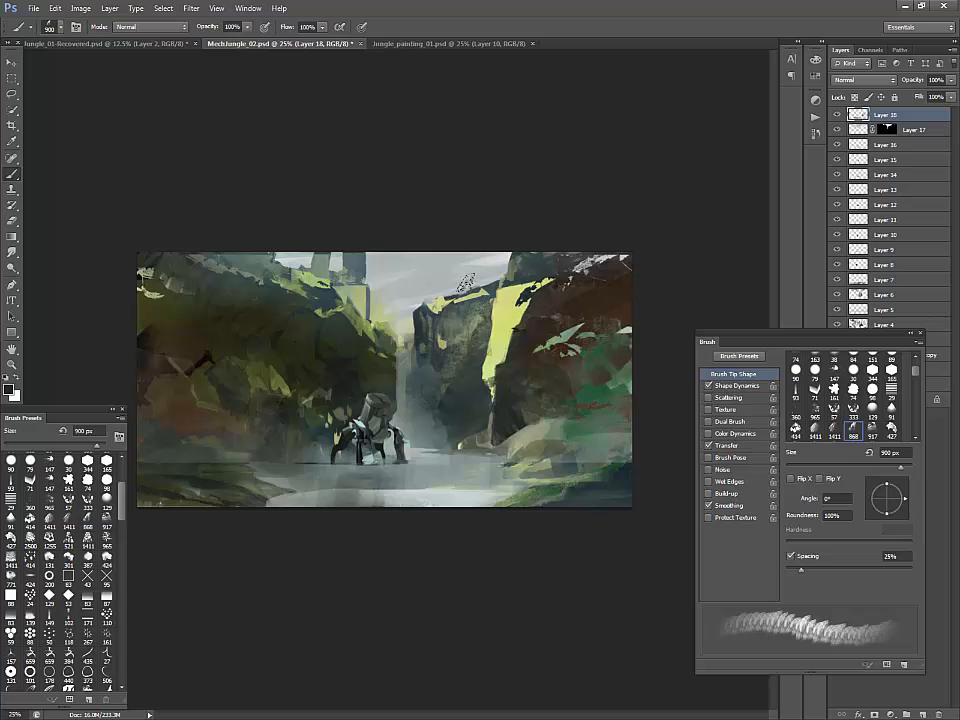
Step: Lasso the lower cliff beside the waterfall, paint it with the textured brush reduced to 600 px, and clear the selection
key("l")
mouse_move(447, 391)
left_mouse_down()
mouse_move(435, 453)
mouse_move(477, 434)
mouse_move(447, 391)
left_mouse_up()
key("b")
key("bracketleft")
key("bracketleft")
key("bracketleft")
mouse_move(311, 428)
left_mouse_down()
mouse_move(417, 398)
mouse_move(427, 454)
mouse_move(412, 402)
mouse_move(461, 402)
mouse_move(491, 422)
mouse_move(484, 438)
mouse_move(452, 425)
left_mouse_up()
key("ctrl+d")
Step: Lasso a wedge of rock at the right cliff's base, darken it, and try the 424 px and 1411 px textured brushes
key("l")
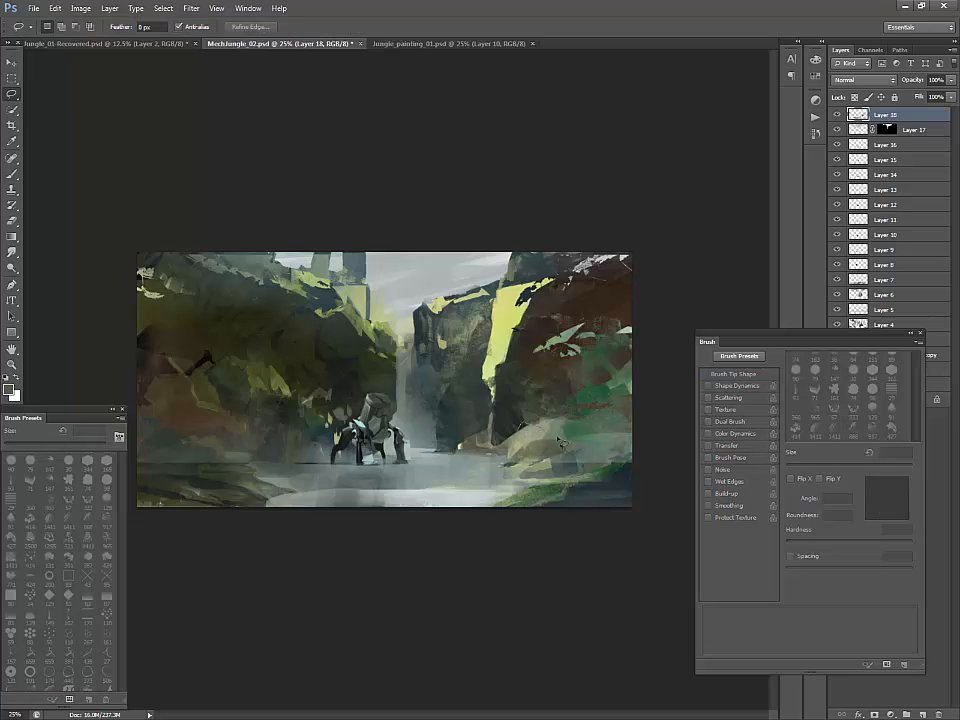
mouse_move(510, 458)
left_mouse_down()
mouse_move(487, 452)
mouse_move(570, 435)
left_mouse_up()
key("b")
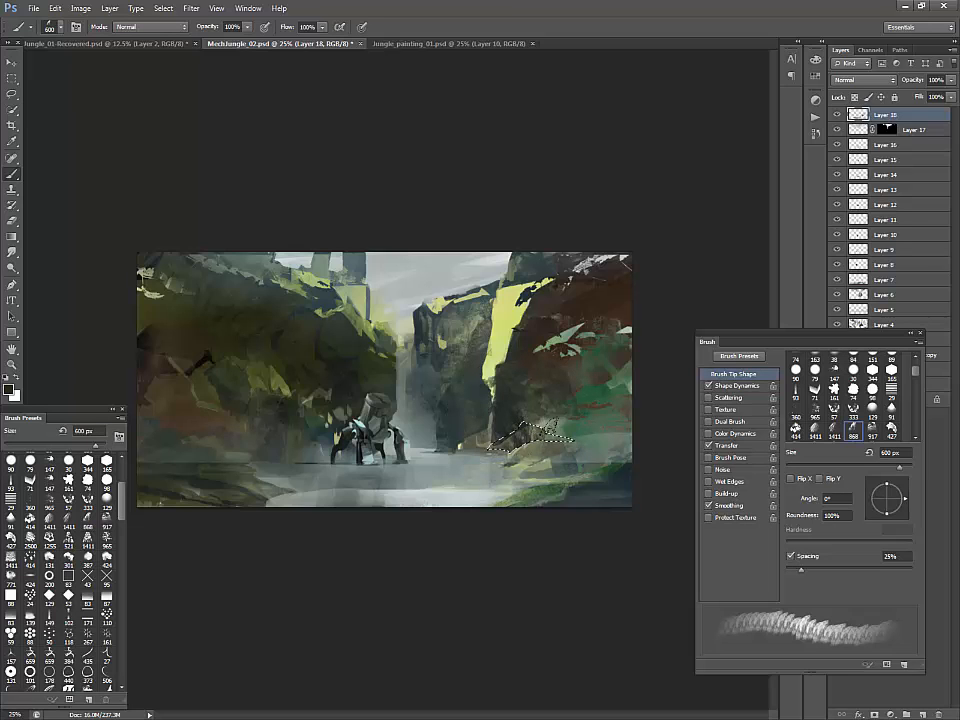
left_click(108, 618)
left_click(107, 541)
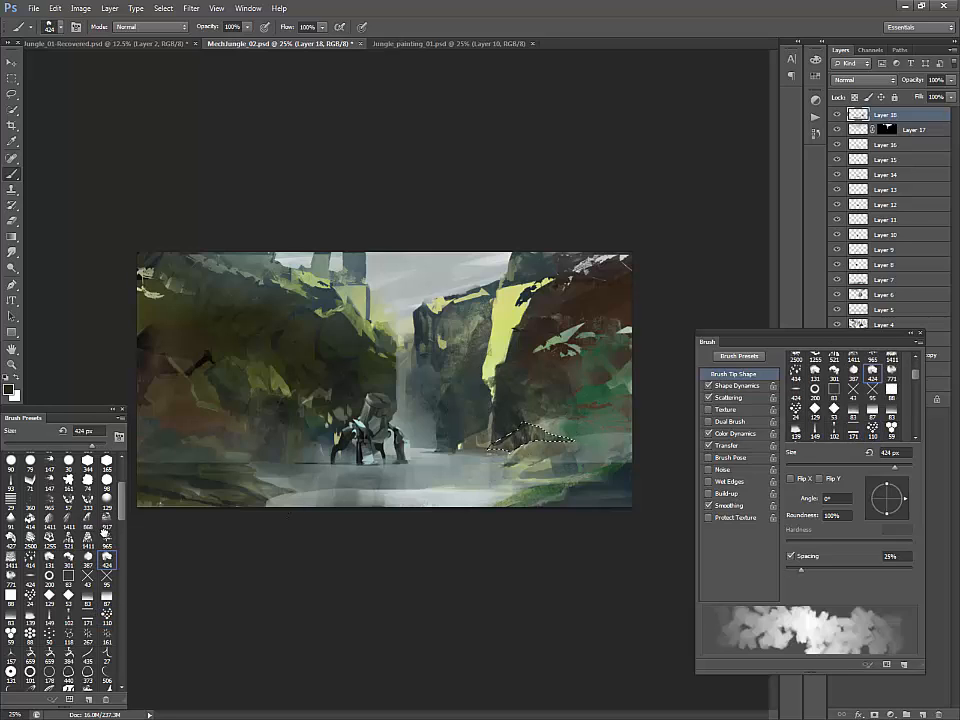
left_click(88, 541)
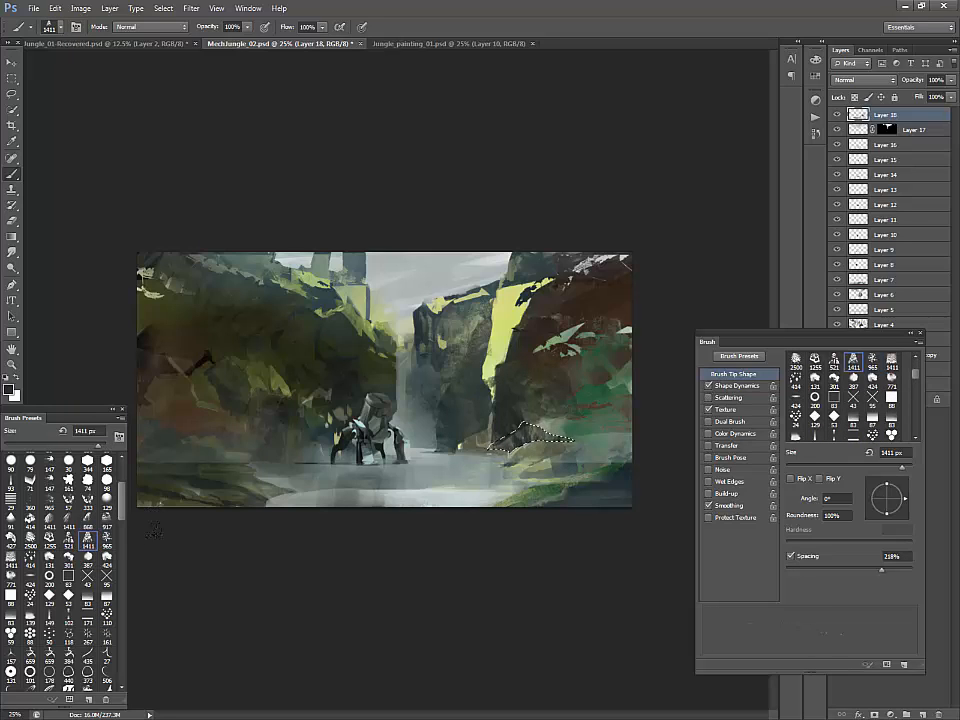
Step: Lasso small shapes on the right bank and paint a dark rock there with the 1411 px textured brush, clearing the selection
key("l")
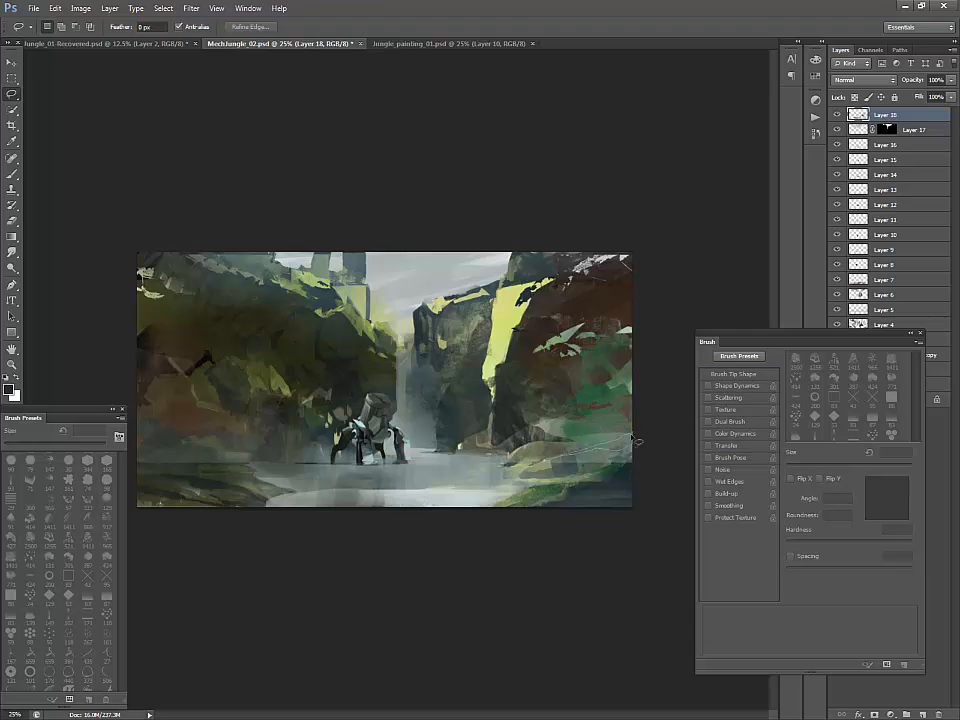
key("b")
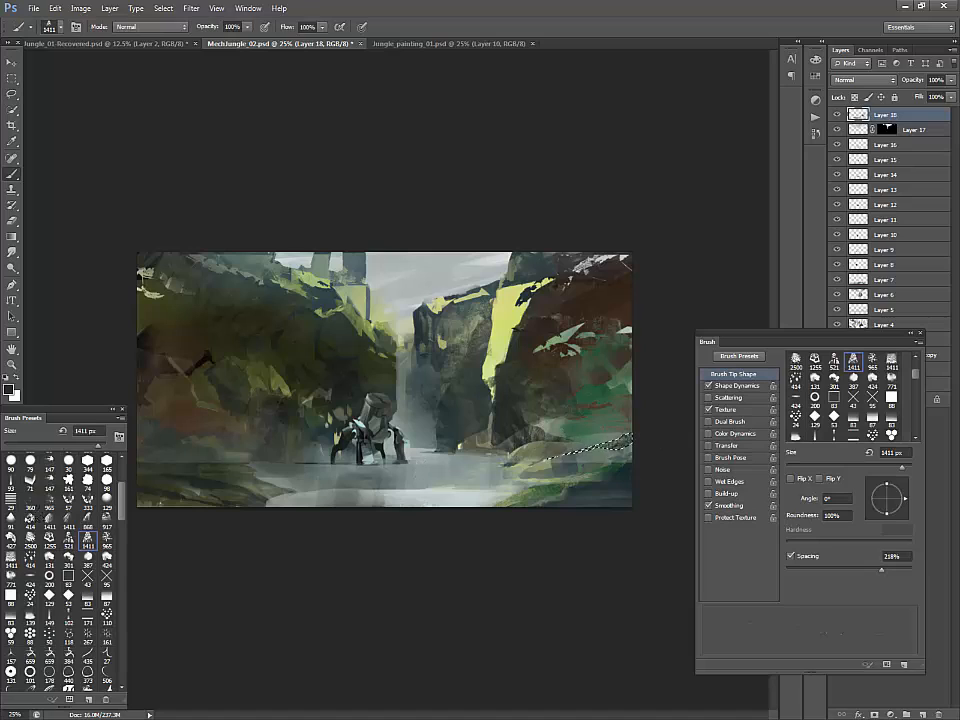
left_click(50, 520)
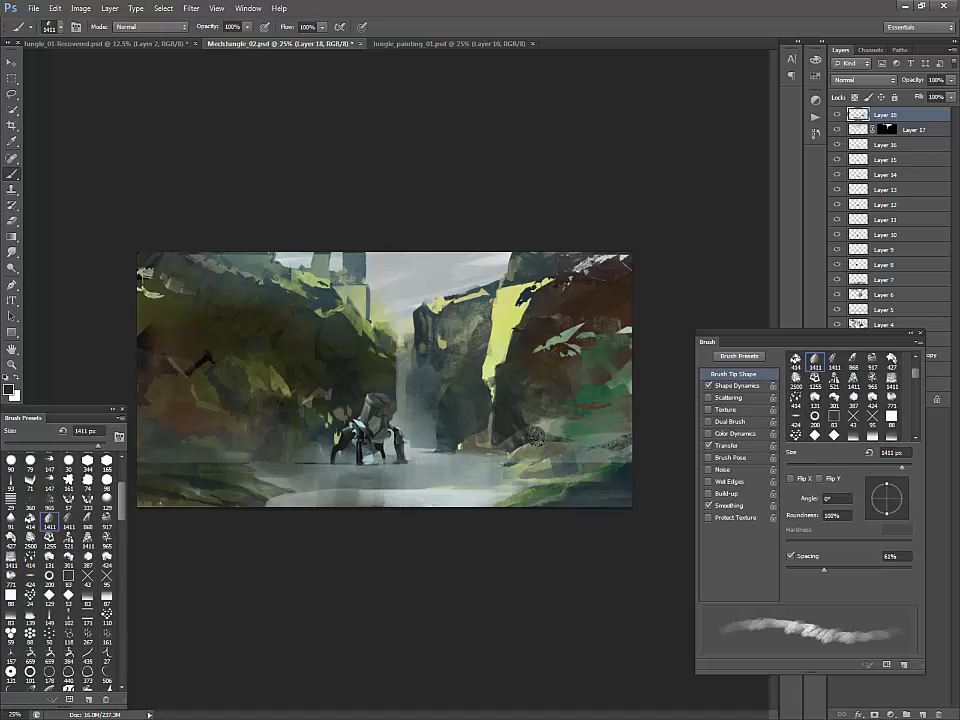
key("l")
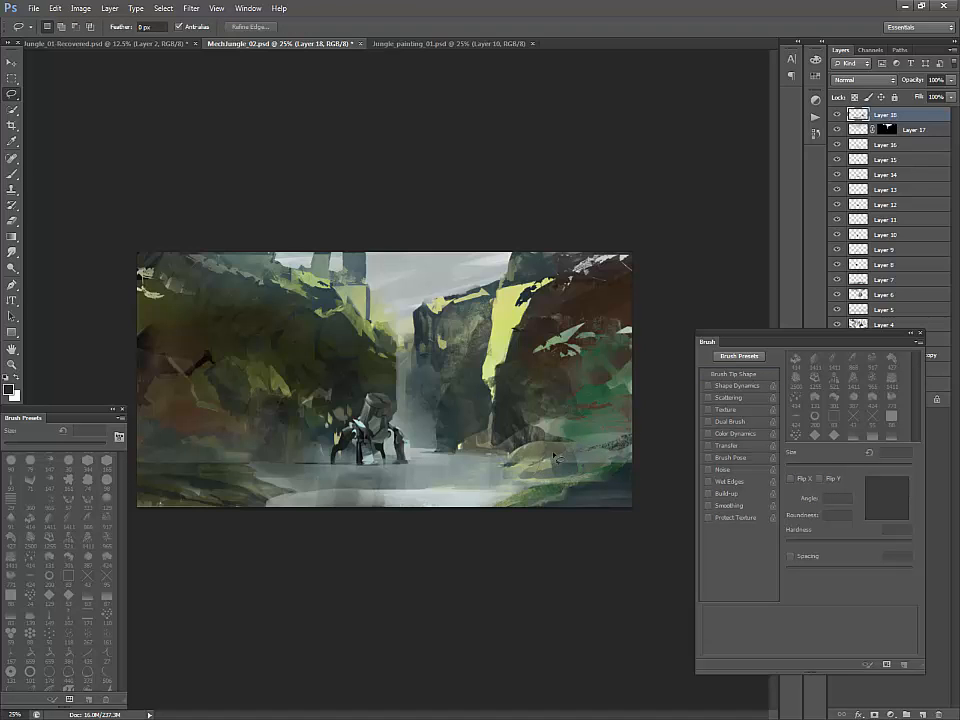
mouse_move(598, 473)
left_mouse_down()
mouse_move(557, 468)
mouse_move(604, 472)
mouse_move(602, 456)
left_mouse_up()
key("b")
key("ctrl+d")
key("ctrl+z")
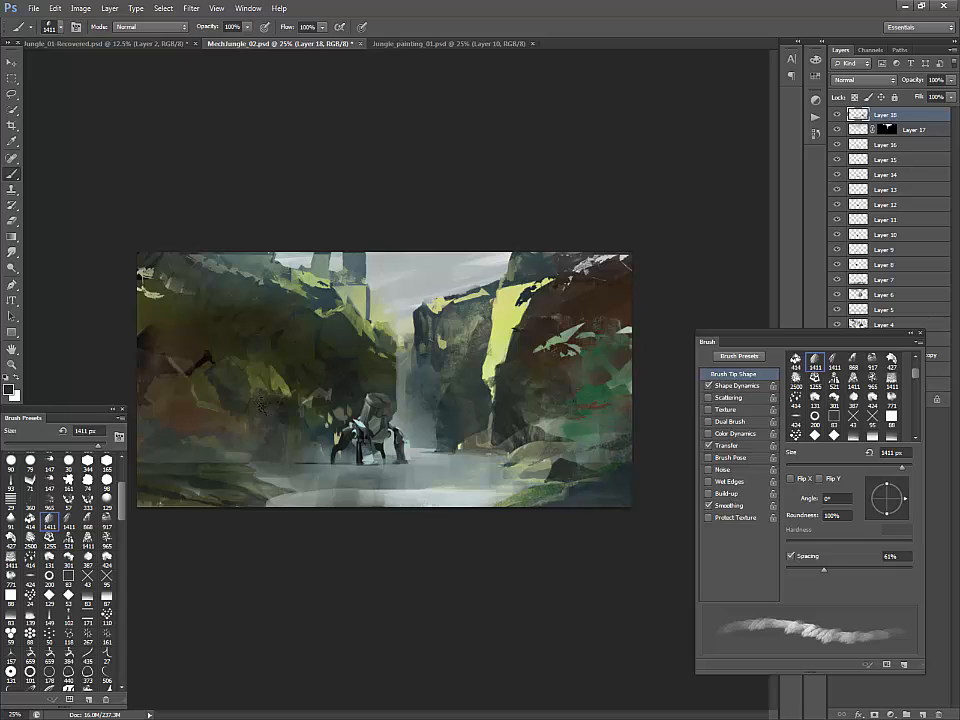
Step: Choose the 16 px square brush, sample the pale sky and set the foreground colour to light mint b8f1d8
key("l")
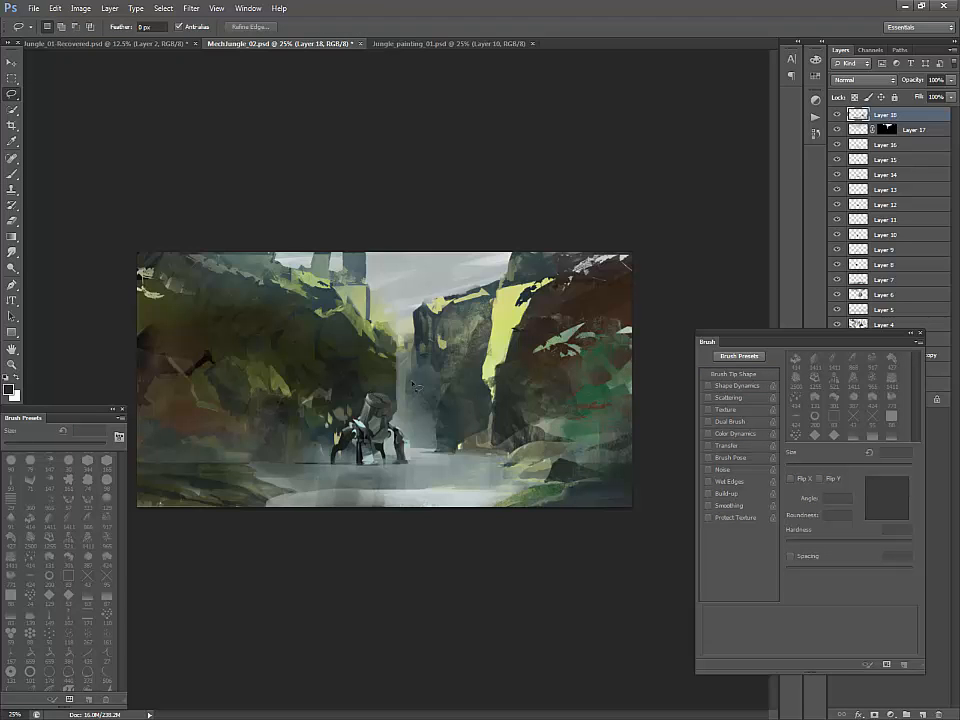
key("b")
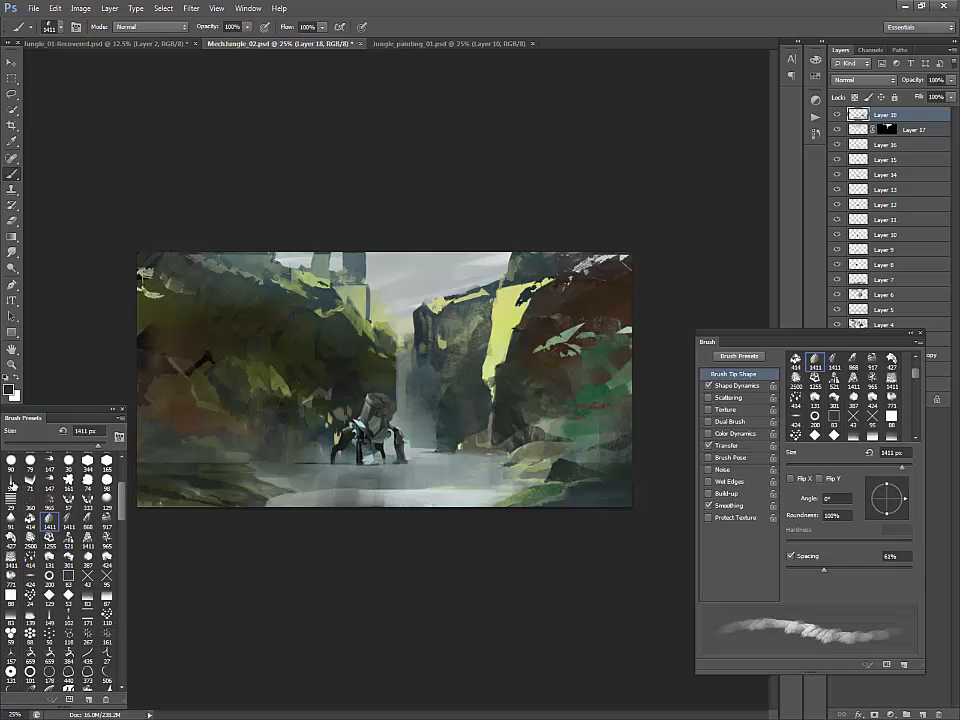
left_click(10, 478)
scroll(93, 494, "up", 3)
left_click(88, 497)
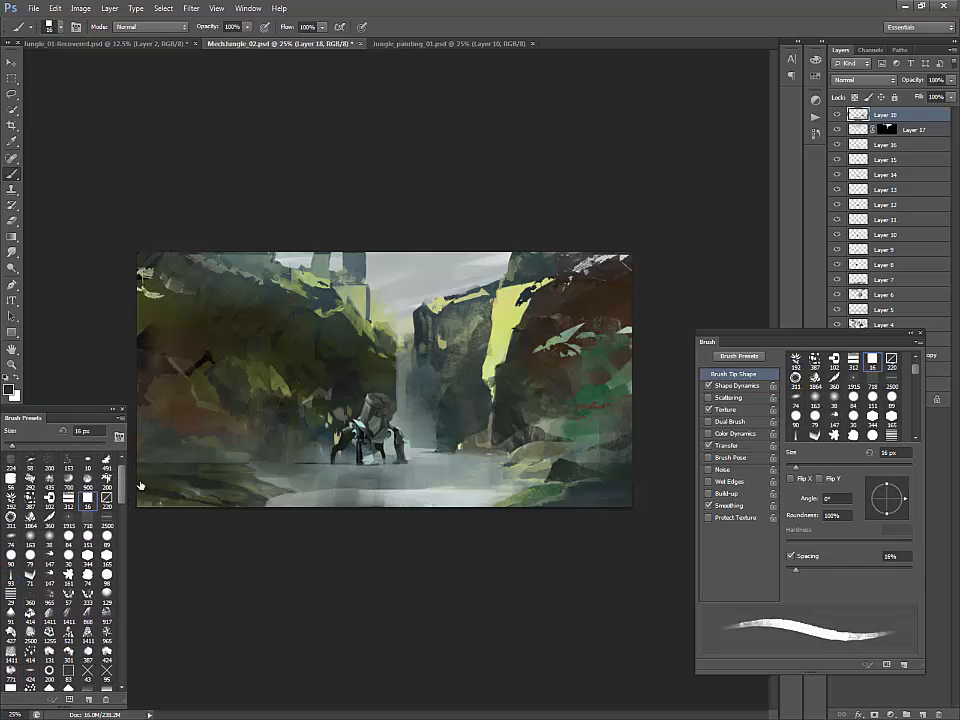
left_click(497, 255, "alt")
left_click(11, 392)
left_click(696, 502)
left_click_drag(588, 398, 566, 383)
left_click(695, 456)
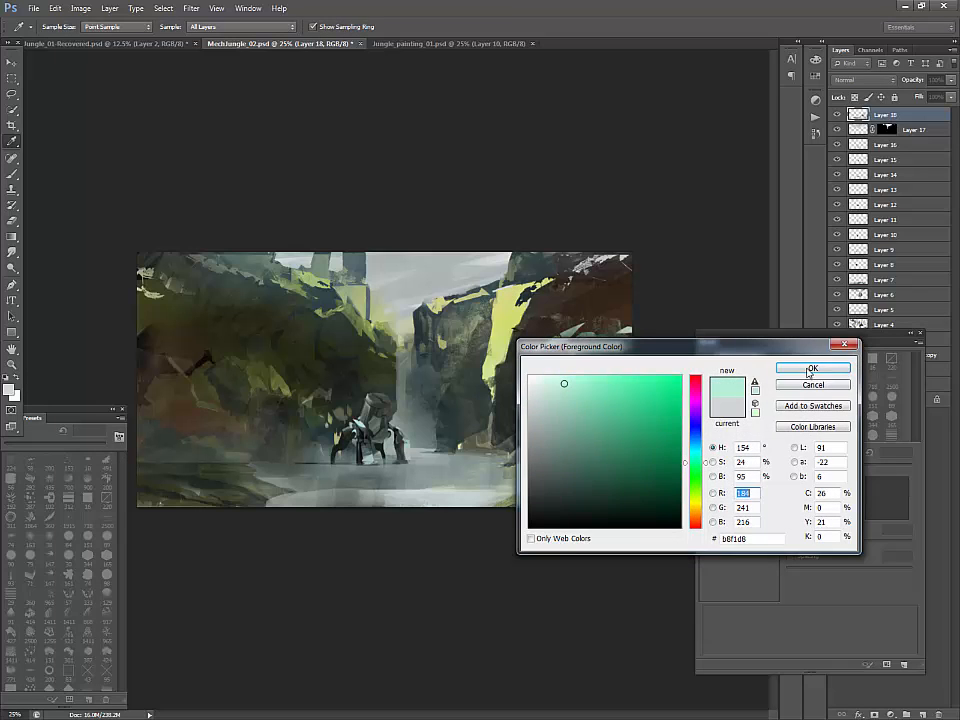
left_click(813, 368)
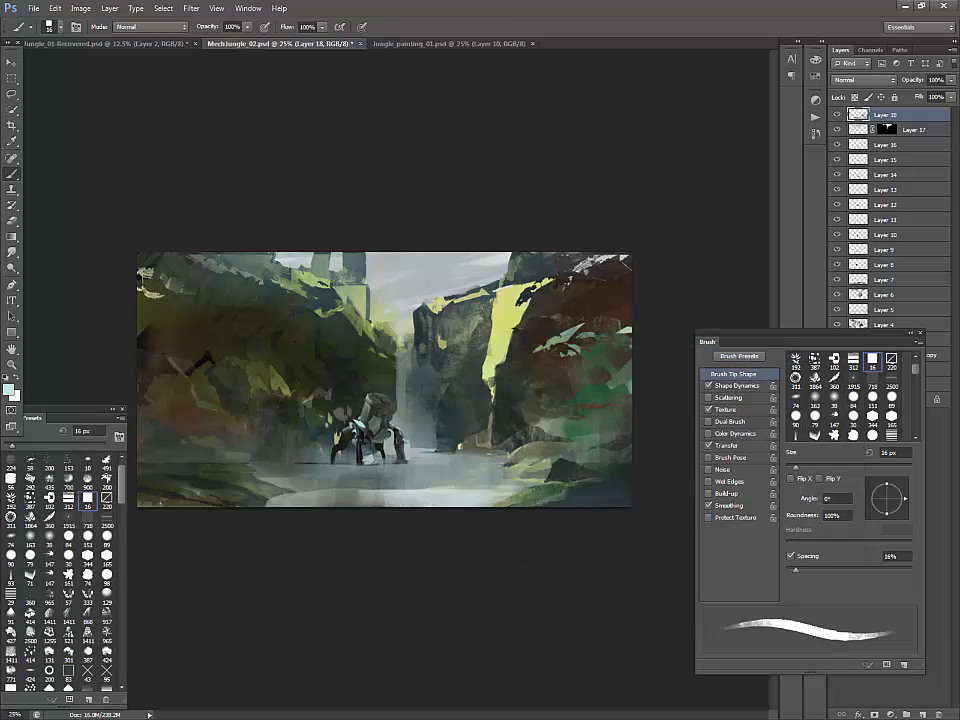
Step: Lasso the top rim of the yellow-lit cliff, paint mint highlights along it, deselect, and sample nearby green tones
key("l")
left_click_drag(499, 292, 476, 306)
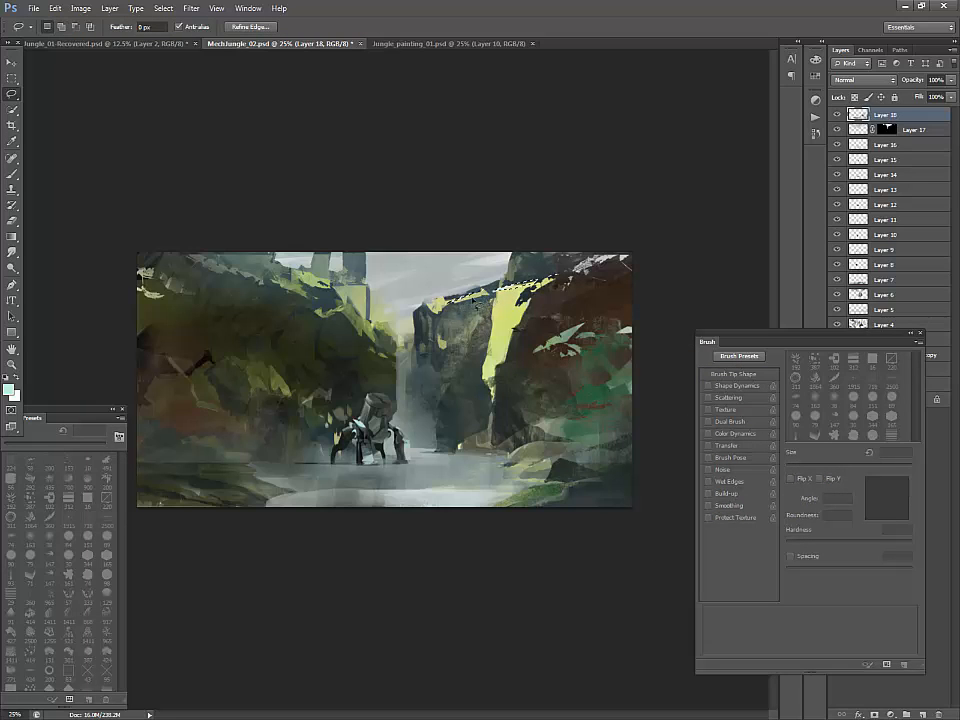
key("b")
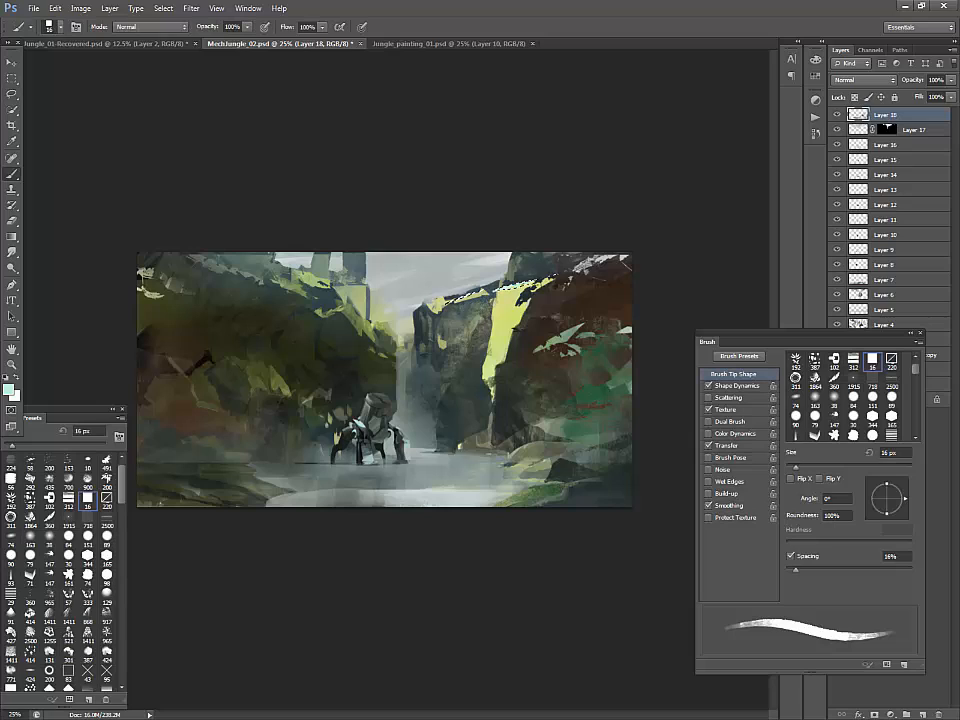
key("ctrl+d")
key("d")
left_click(500, 300, "alt")
left_click(372, 323, "alt")
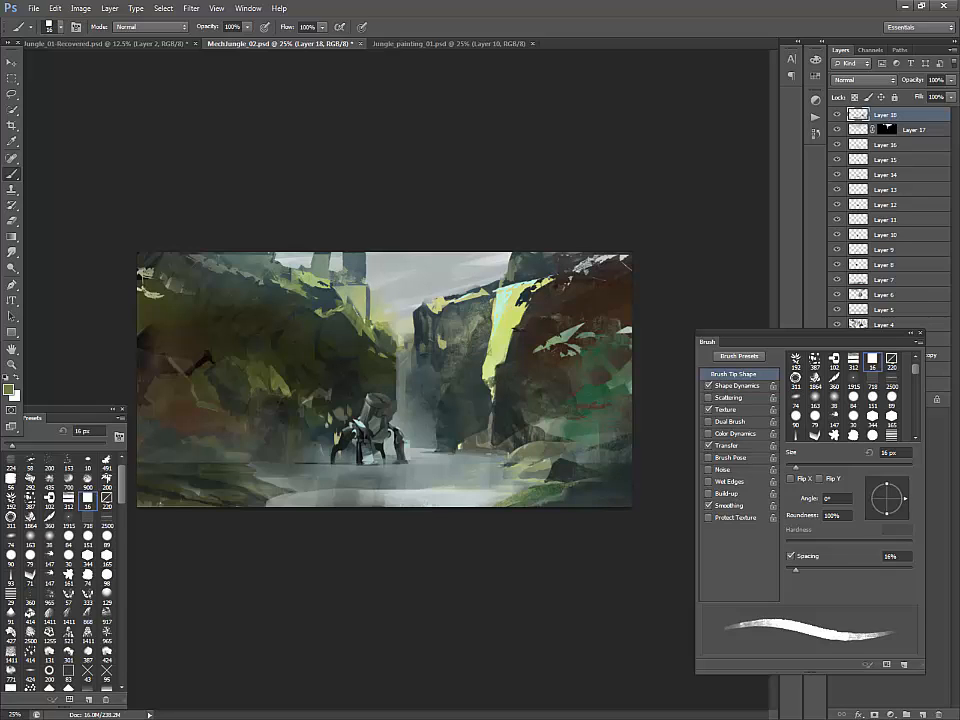
Step: Sample a dark tone beside the yellow highlight, enlarge the square brush to 35 px and paint the right cliff's shadow edge
left_click(521, 311, "alt")
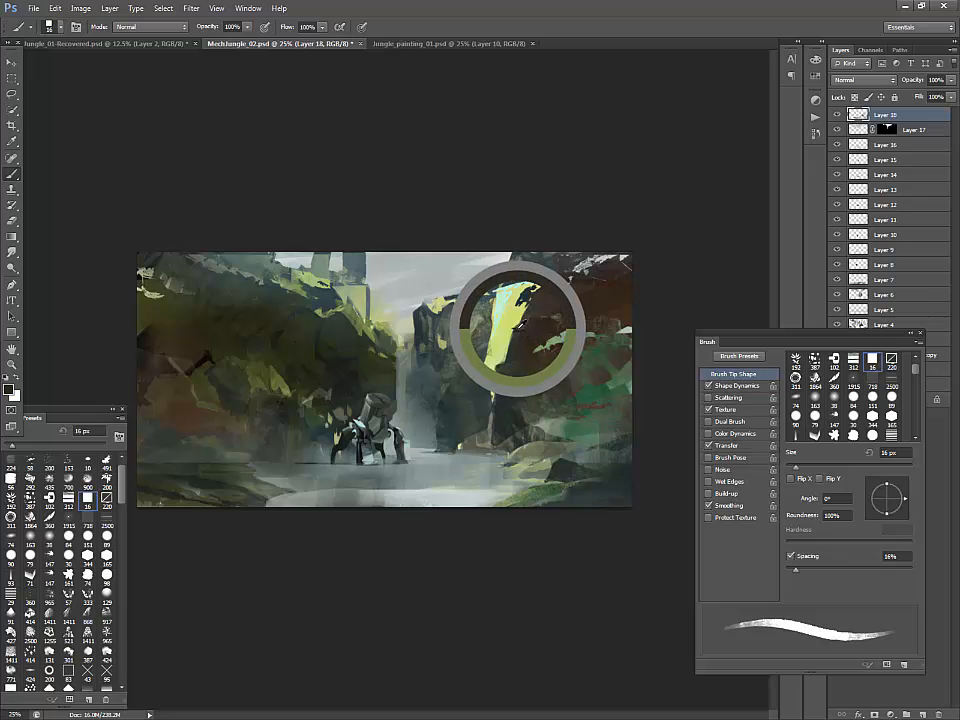
key("bracketright")
key("bracketright")
key("bracketright")
key("bracketright")
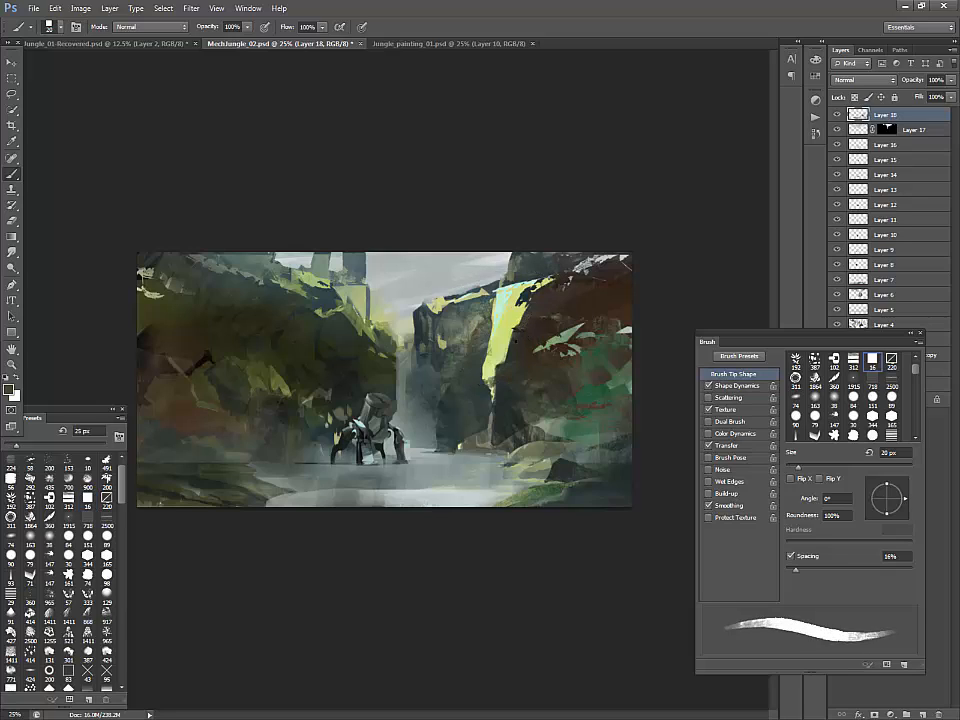
left_click(512, 414, "alt")
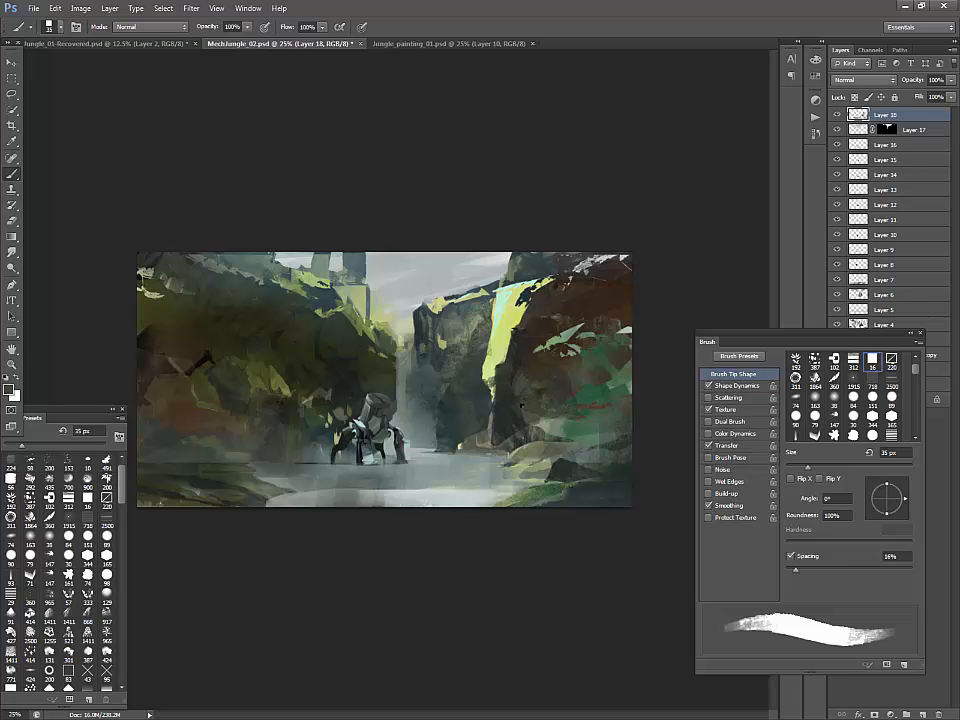
Step: Refine the lower part of the right cliff with sampled rock tones, reducing the square brush to 20 px
left_click(512, 410, "alt")
left_click_drag(508, 414, 508, 413)
left_click(548, 410, "alt")
key("bracketleft")
key("bracketleft")
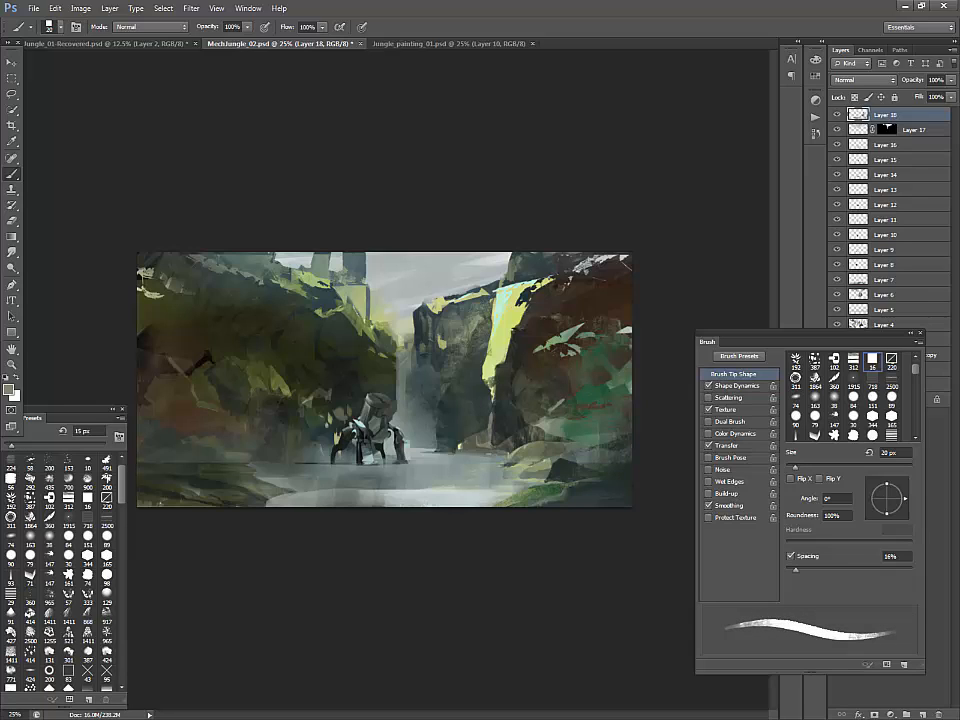
key("d")
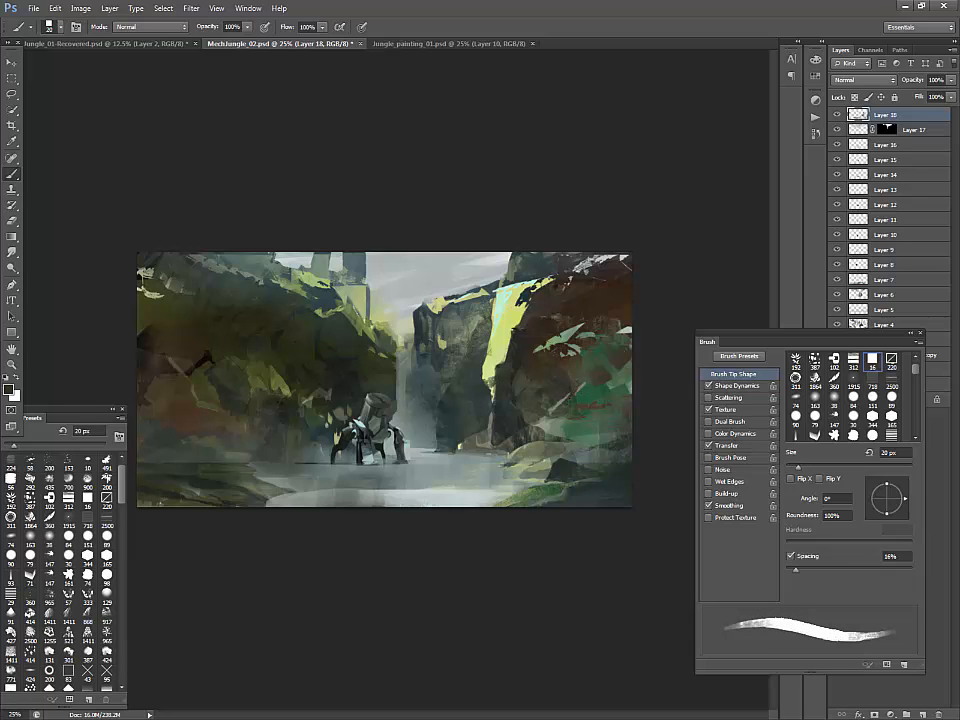
Step: Sample foliage tones and paint leaf texture over the upper right cliff with the 71 px scattered brush reduced to 70 px
left_click(581, 393, "alt")
left_click(574, 325, "alt")
left_click(572, 315, "alt")
left_click(50, 482)
left_click(30, 577)
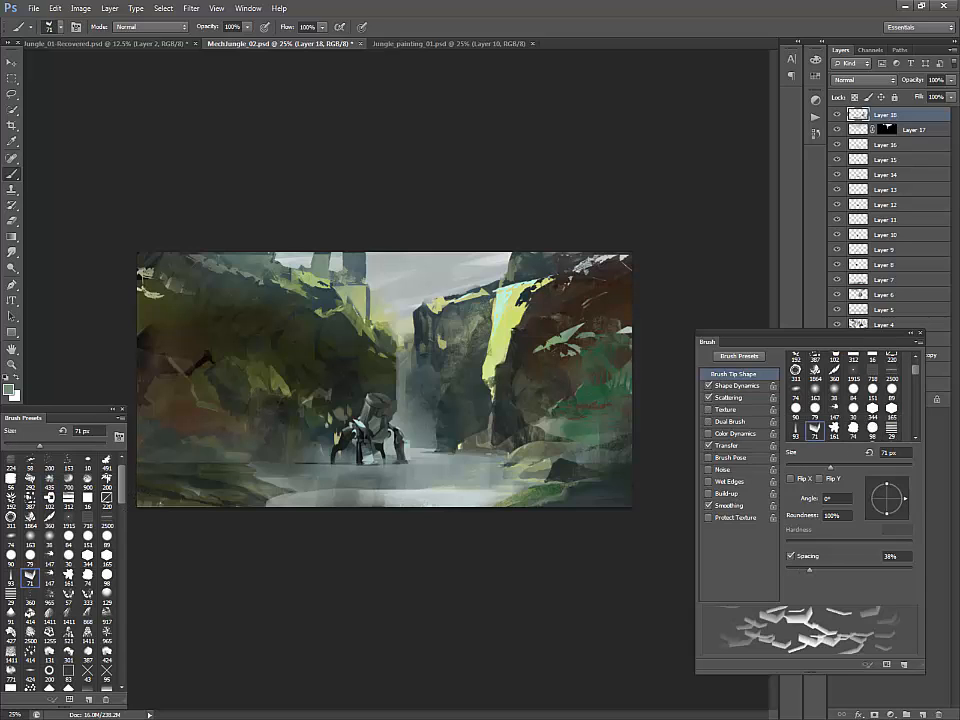
key("bracketleft")
key("bracketleft")
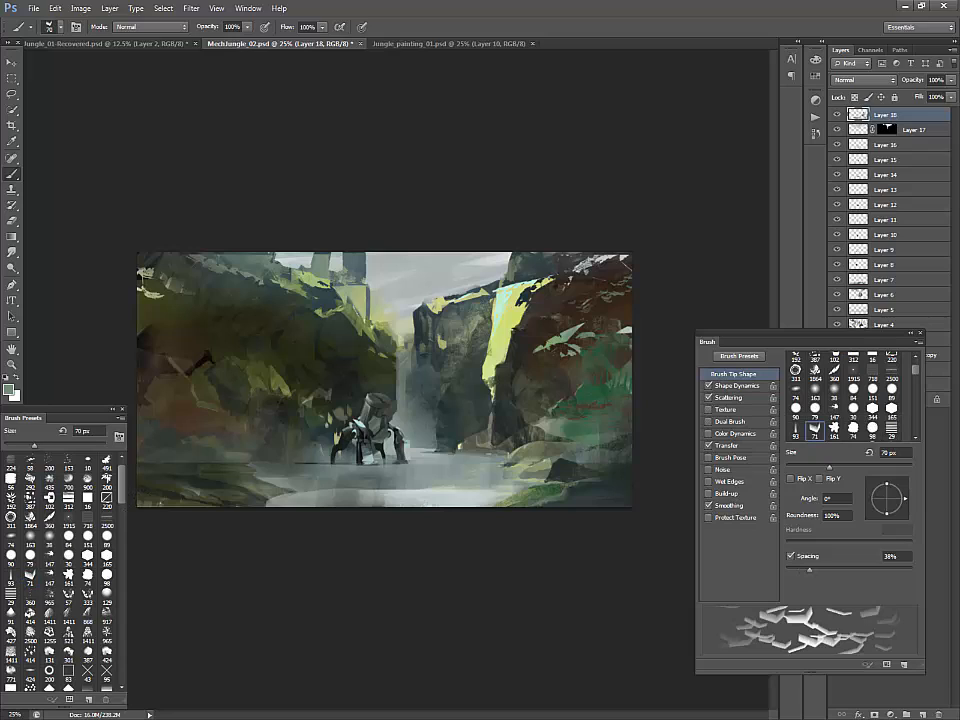
key("d")
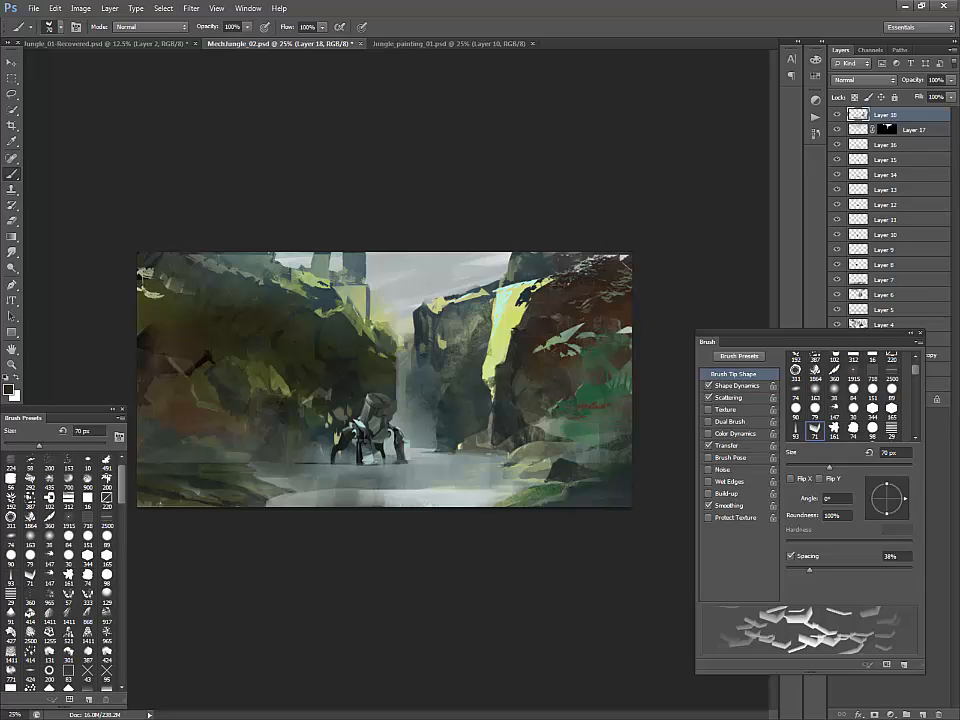
left_click(574, 332, "alt")
left_click_drag(563, 346, 583, 337)
Step: Sample a dark tone and paint rocks and foliage at the right cliff's base with the scattered brush at 150 px, then 90 px
left_click(518, 420, "alt")
key("bracketright")
key("bracketright")
key("bracketright")
key("bracketright")
key("bracketright")
key("bracketright")
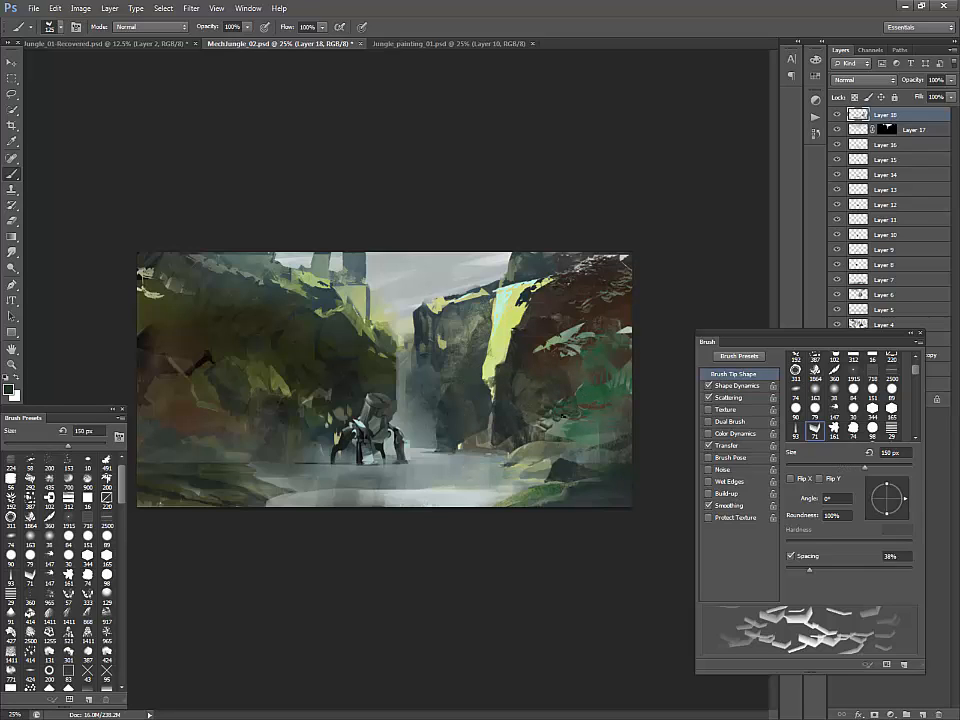
mouse_move(575, 430)
left_mouse_down()
mouse_move(609, 417)
mouse_move(607, 432)
mouse_move(600, 411)
left_mouse_up()
key("bracketleft")
key("bracketleft")
key("bracketleft")
key("bracketleft")
key("bracketleft")
key("bracketleft")
key("bracketleft")
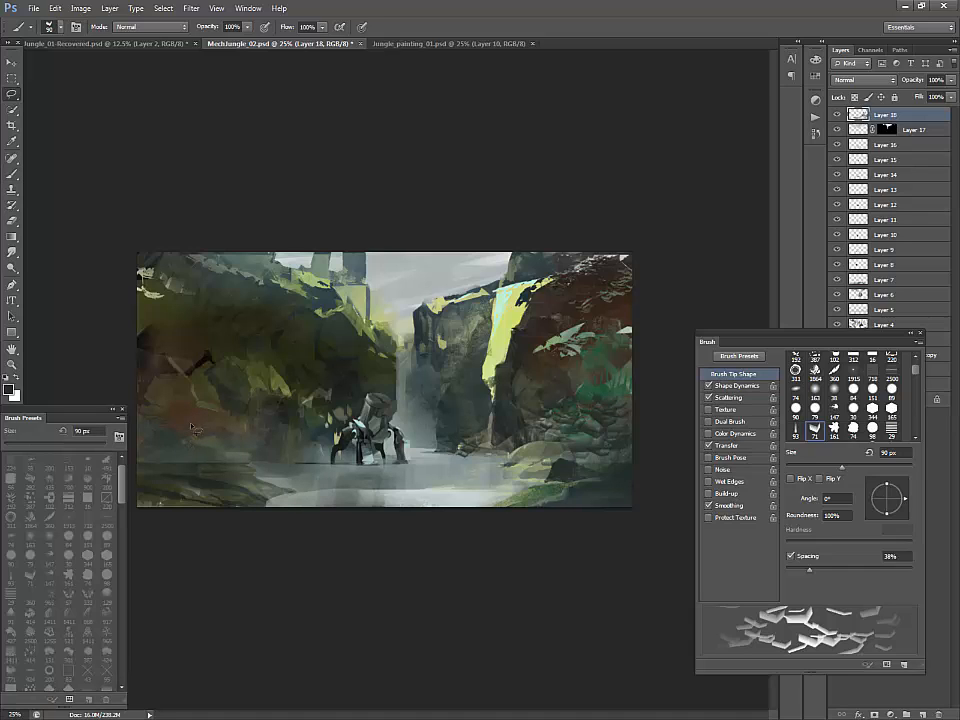
Step: Lasso a wedge of the lower left cliff, darken it with the 90 px scattered brush, and clear the selection
key("l")
mouse_move(139, 346)
left_mouse_down()
mouse_move(190, 379)
mouse_move(225, 424)
mouse_move(188, 411)
mouse_move(140, 408)
left_mouse_up()
key("b")
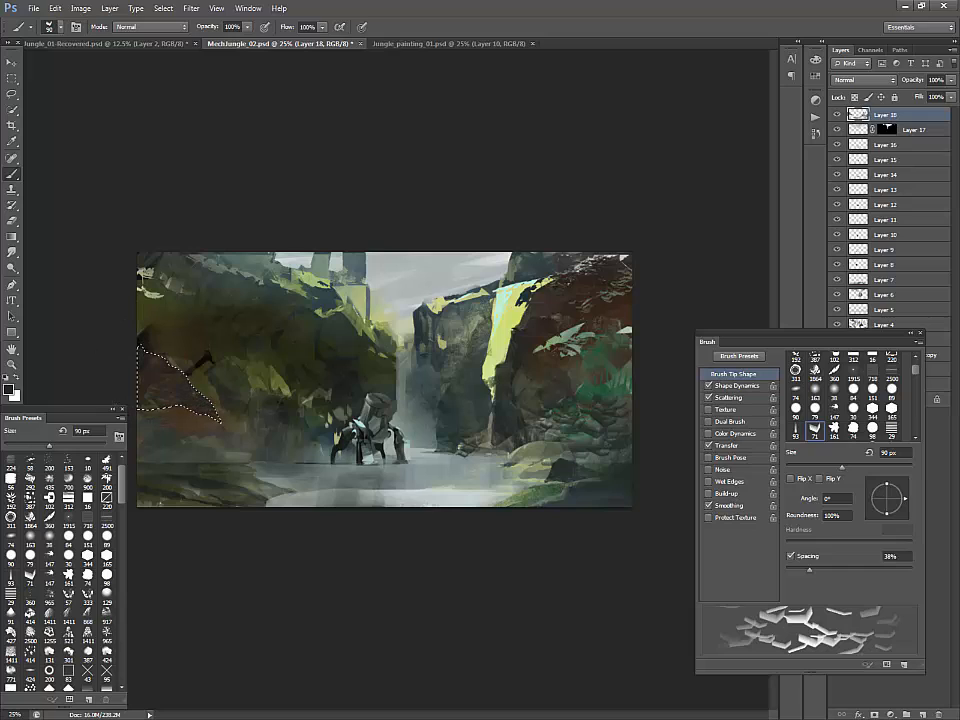
key("ctrl+d")
Step: Sample the dark branch on the left cliff and switch to the textured round brush, reduced to 70 px
left_click(200, 364, "alt")
left_click(69, 538)
key("bracketleft")
key("bracketleft")
key("bracketleft")
key("bracketleft")
key("bracketleft")
key("bracketleft")
key("bracketleft")
key("bracketleft")
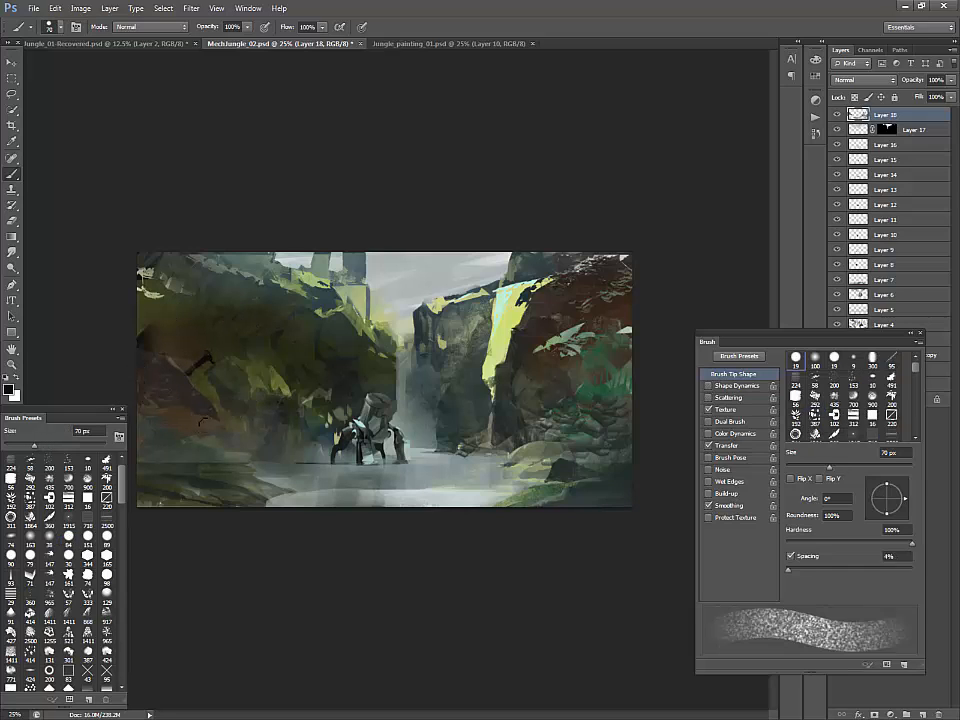
Step: Sample a dark reddish brown from the right cliff and paint the lower left cliff with the textured round brush at 70–90 px
key("bracketright")
key("bracketright")
key("bracketright")
key("bracketright")
left_click(572, 312, "alt")
key("bracketright")
key("bracketright")
key("bracketright")
key("bracketright")
key("bracketright")
key("bracketleft")
key("bracketleft")
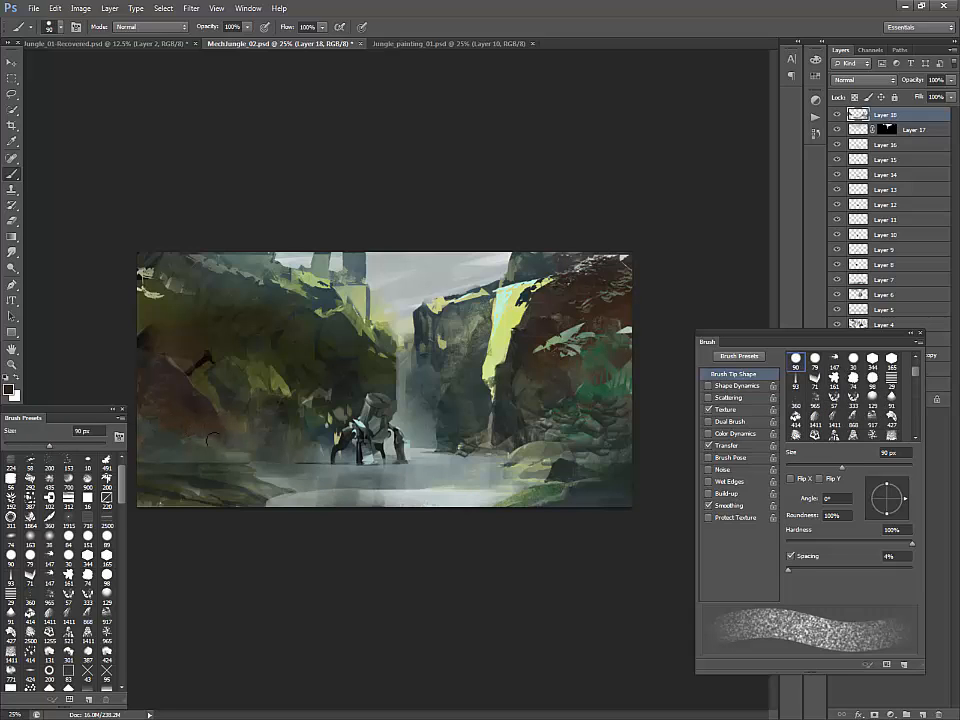
key("bracketleft")
key("bracketleft")
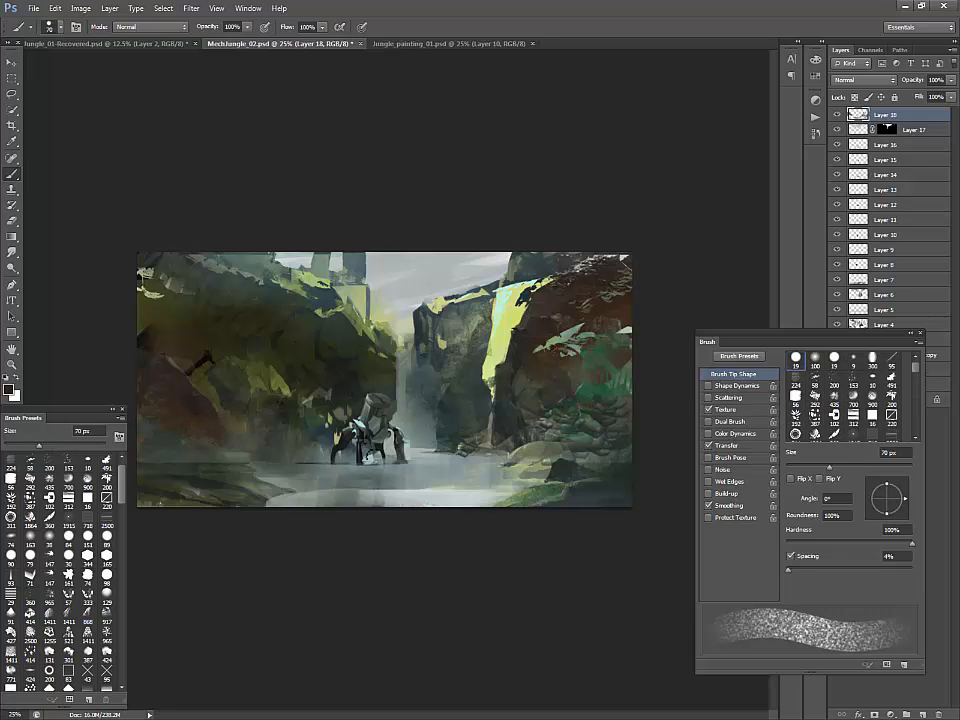
Step: Choose the 19 px hard round brush, sample green from the left cliff, and paint its lower slope at up to 25 px
left_click(16, 568)
scroll(124, 470, "up", 1)
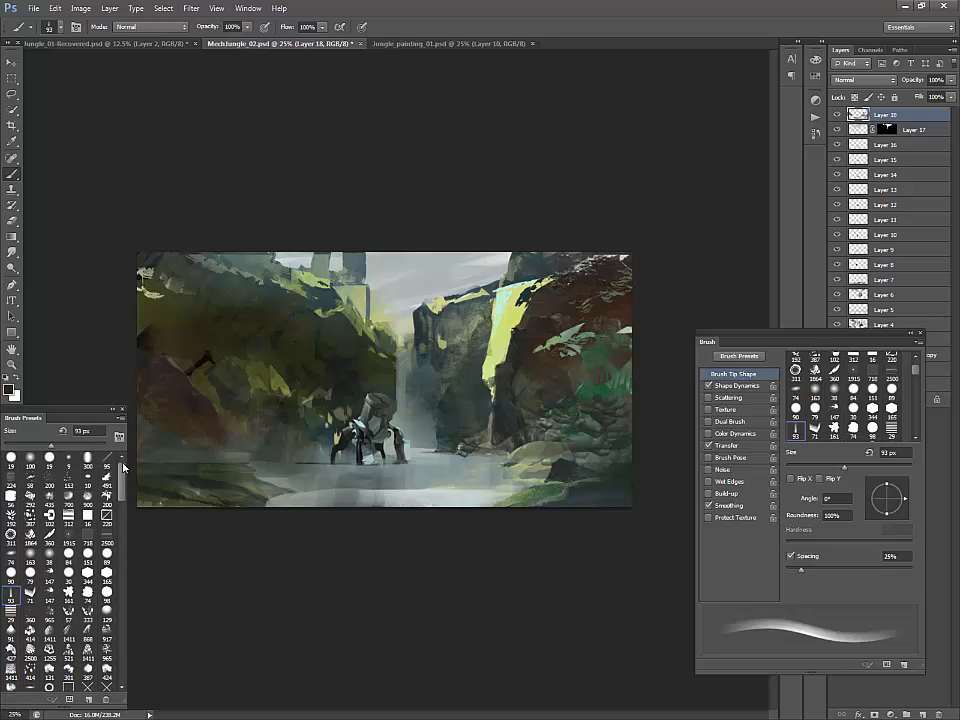
left_click(17, 458)
left_click(269, 379, "alt")
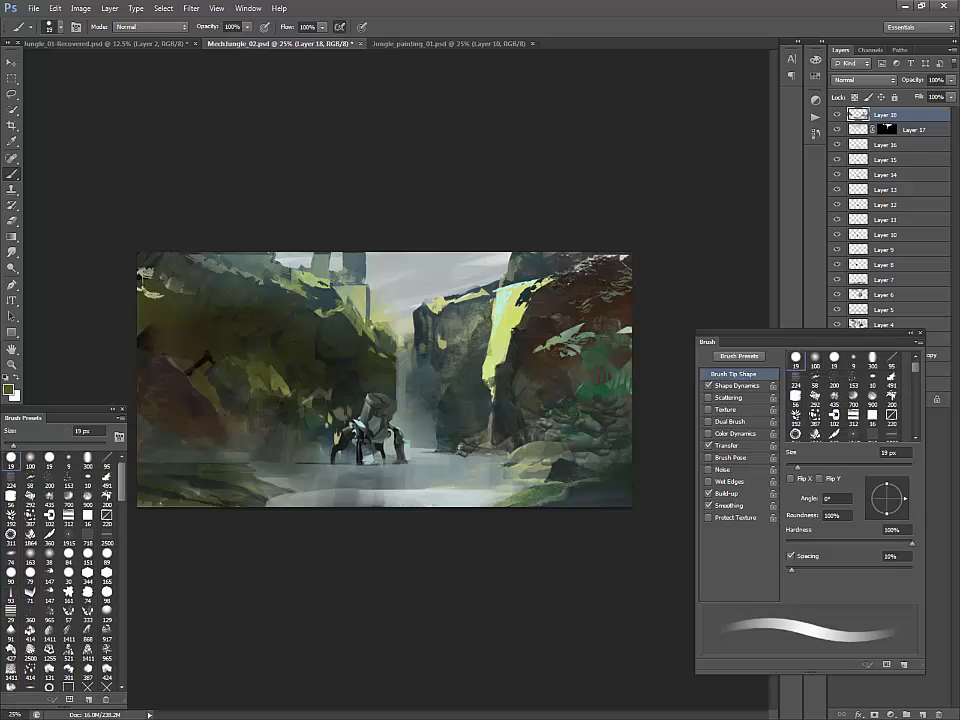
key("bracketleft")
key("bracketright")
key("bracketright")
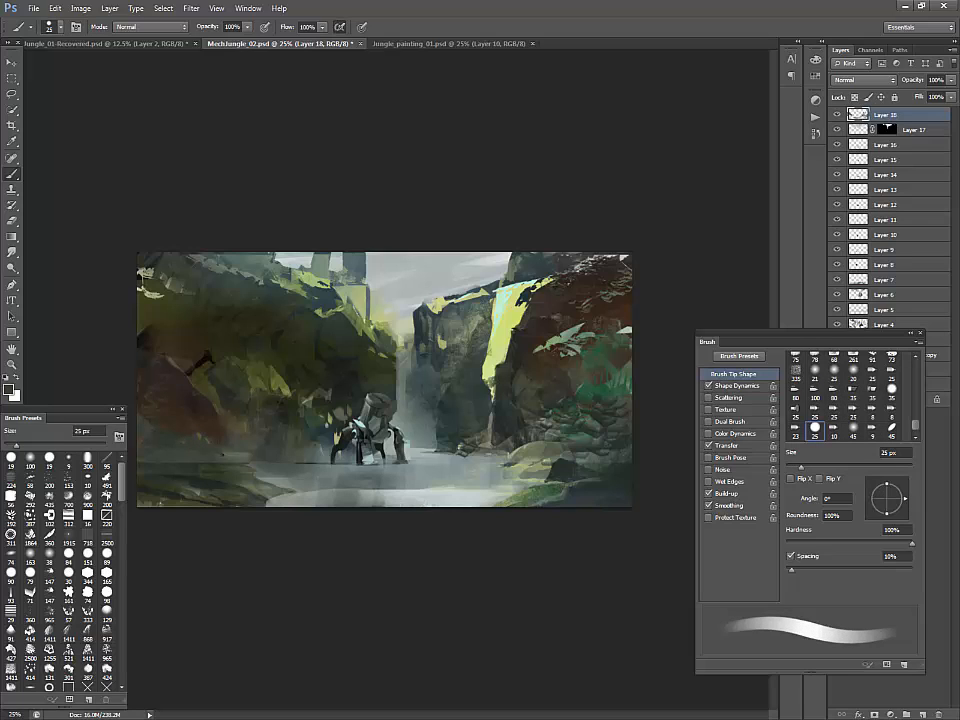
Step: Sample brown and grey-green tones around the left cliff's base and blend them along the bank, enlarging the round brush to 50 px
left_click(143, 420, "alt")
key("bracketright")
key("bracketright")
key("bracketright")
key("bracketright")
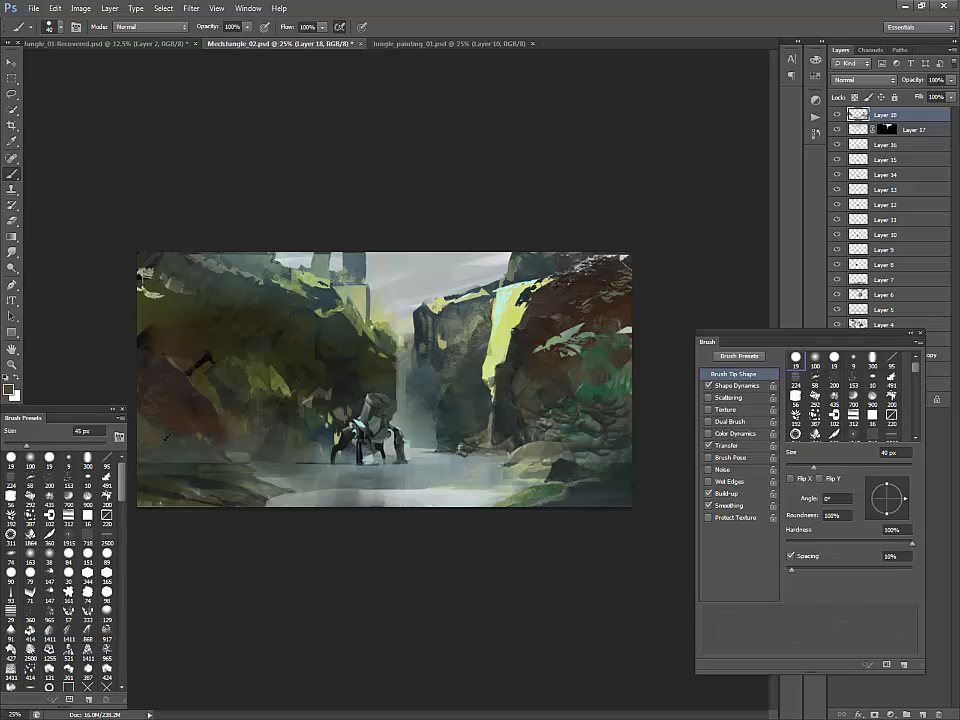
left_click(166, 428, "alt")
left_click(200, 397, "alt")
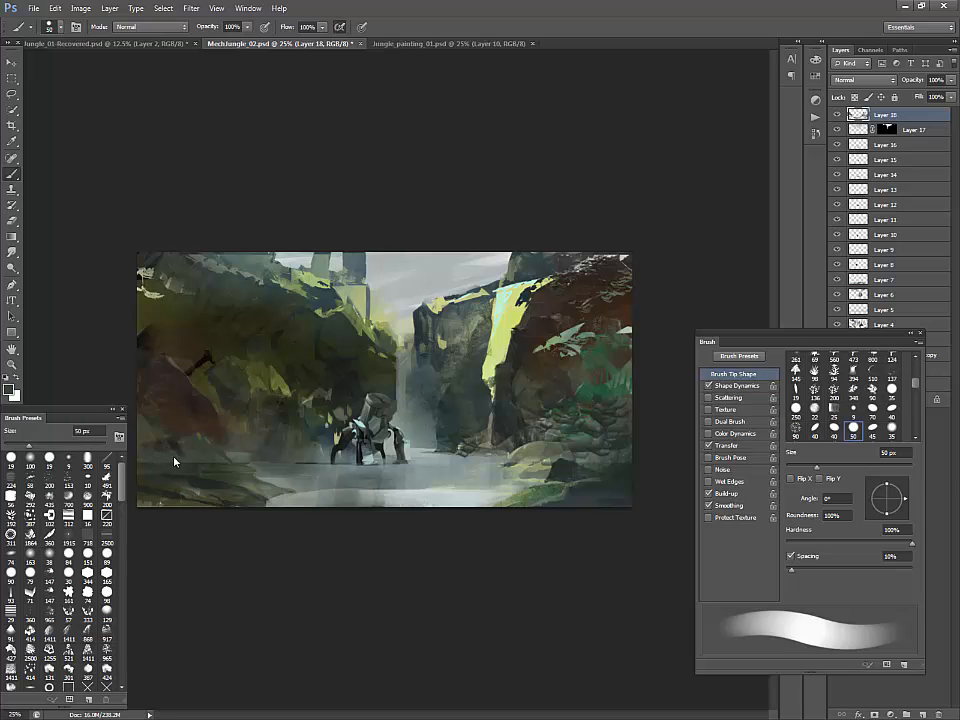
left_click(175, 440, "alt")
left_click(220, 446, "alt")
left_click(178, 453, "alt")
left_click(210, 460, "alt")
Step: Sample the dark branch, paint dark rocks where the left cliff meets the water at 30 px, and enlarge the brush to 70 px
left_click(204, 358, "alt")
key("comma")
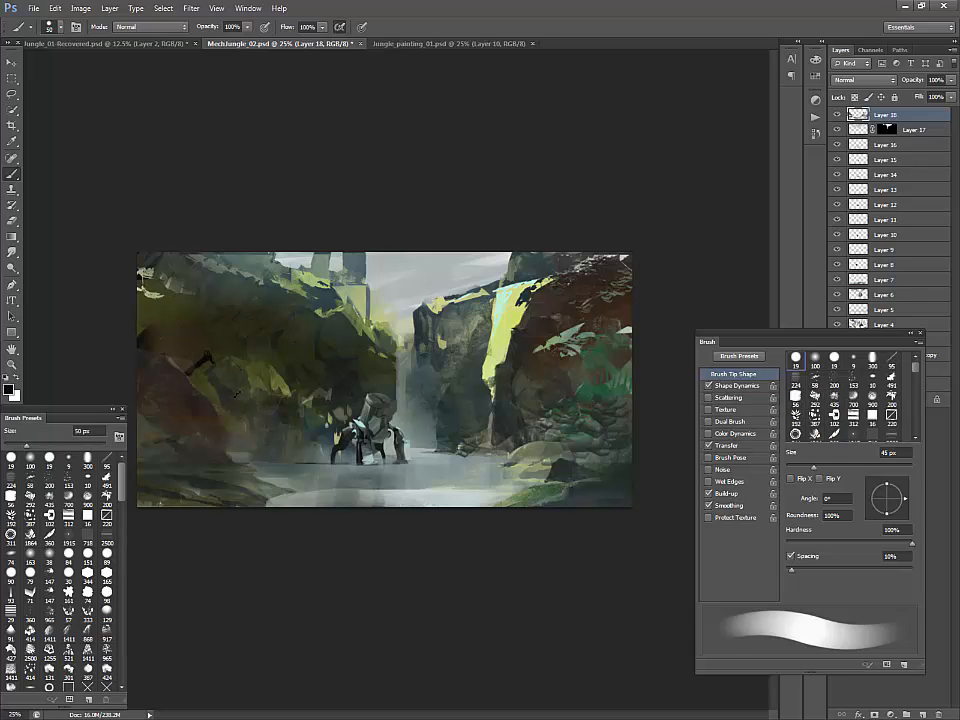
key("comma")
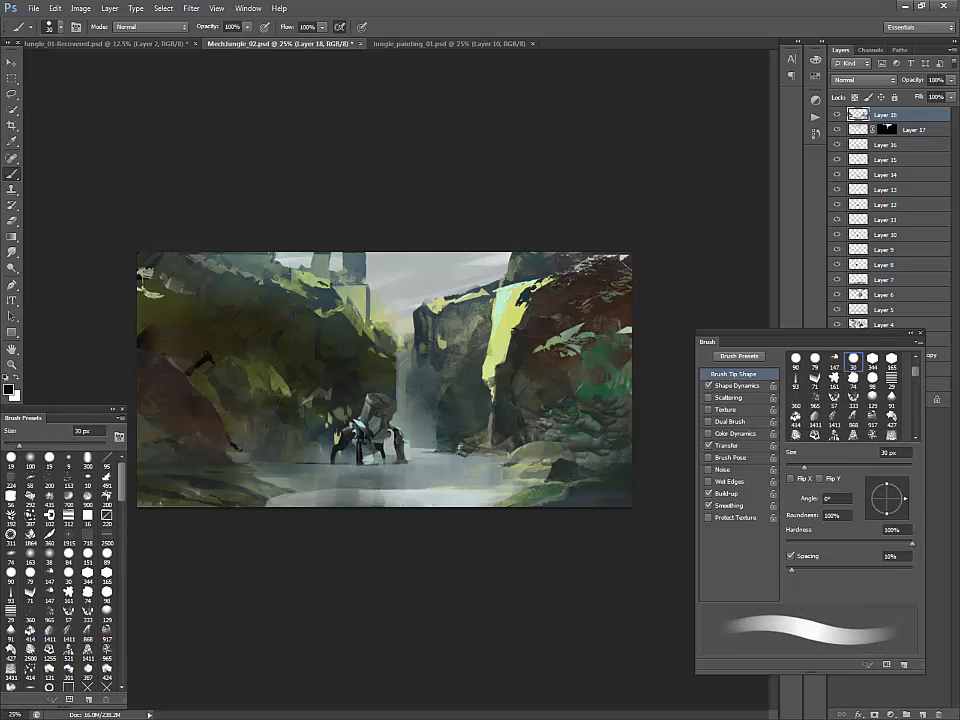
key("period")
key("bracketright")
key("bracketright")
key("bracketright")
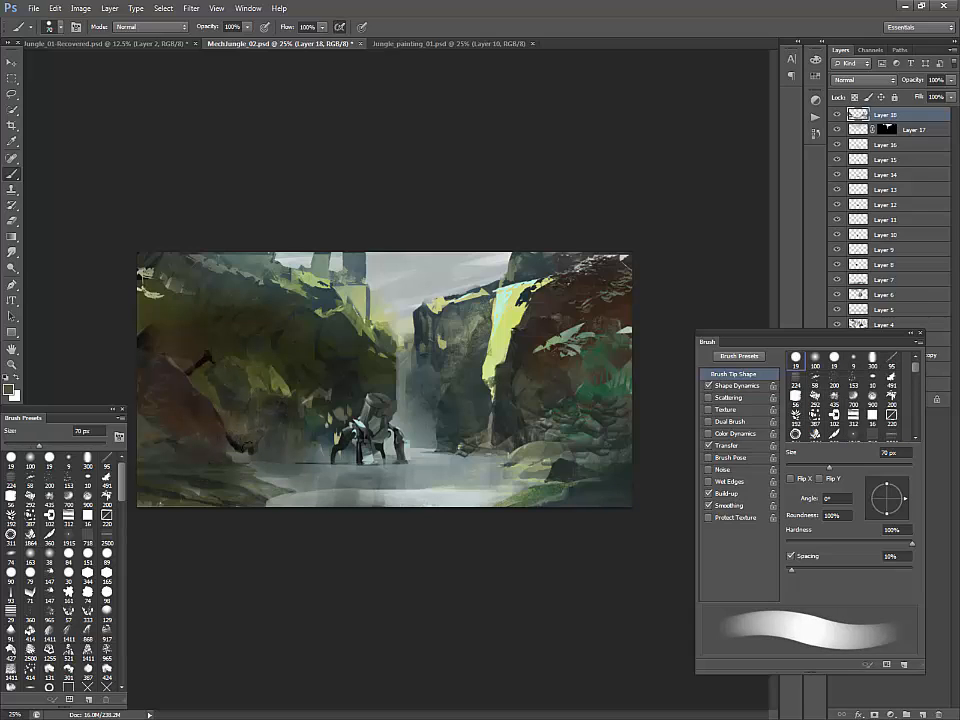
Step: Sample dark and grey-green tones at the left cliff's waterline and paint over the dark branch tip there with the 70 px round brush
left_click(252, 451, "alt")
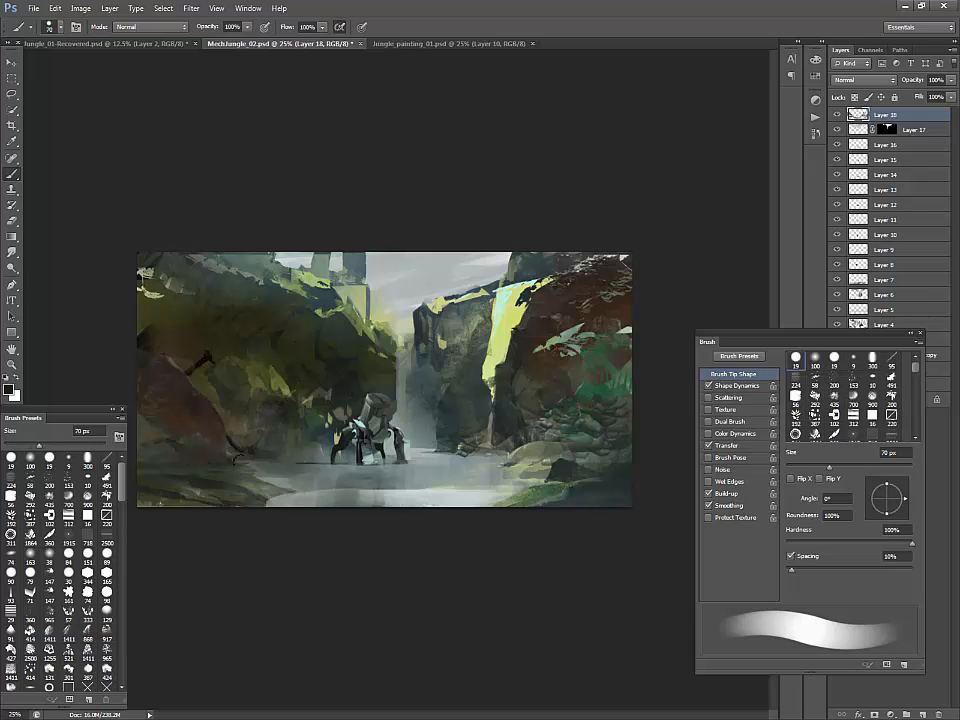
left_click(259, 450, "alt")
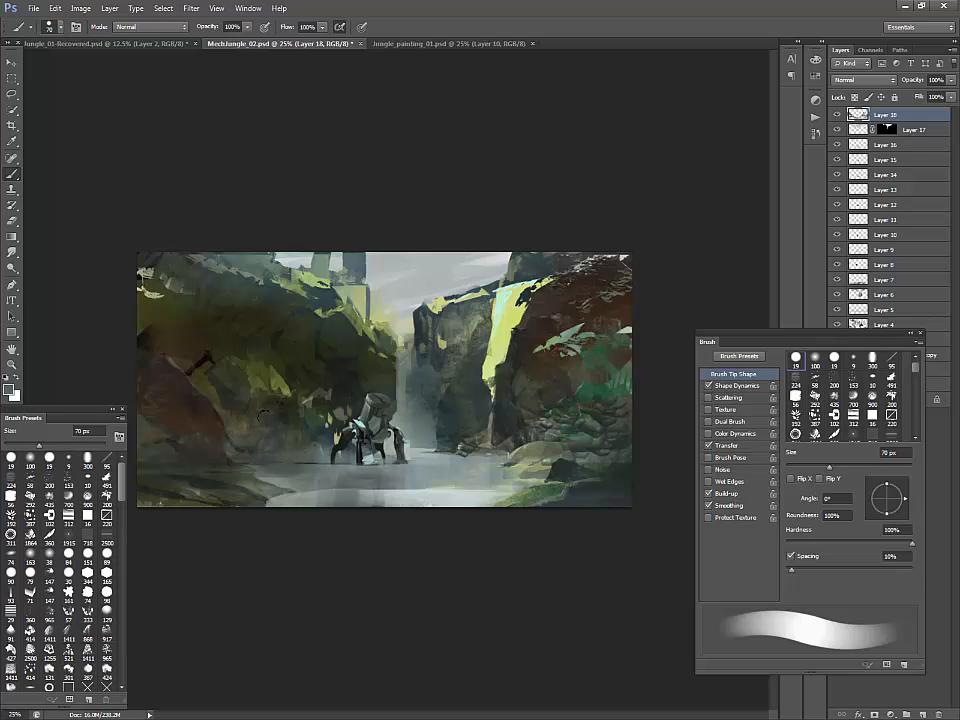
Step: Sample near-black from the painting's upper left corner and paint a dark hollow above the branch on the left cliff at about 45 px
left_click(153, 270, "alt")
key("bracketleft")
key("bracketleft")
key("bracketleft")
key("bracketleft")
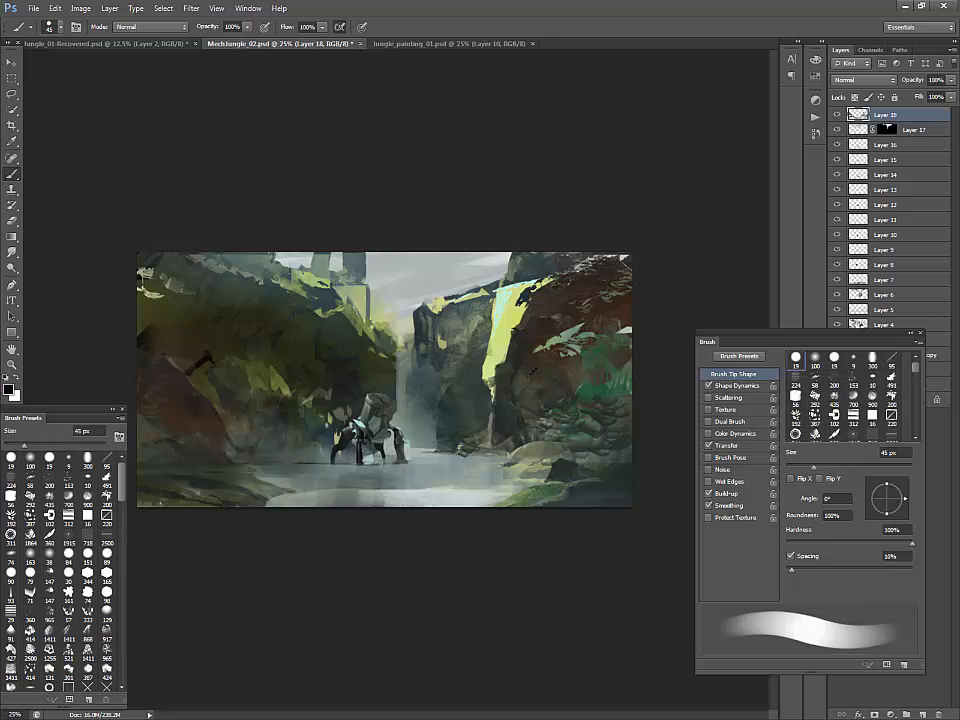
key("bracketright")
key("bracketright")
key("bracketleft")
key("bracketleft")
left_click_drag(199, 319, 193, 328)
Step: Darken the yellow-green highlights along the left cliff's upper slope, enlarging the round brush from 60 to 90 px
key("bracketright")
key("bracketright")
key("bracketright")
mouse_move(208, 270)
left_mouse_down()
mouse_move(158, 257)
mouse_move(145, 273)
mouse_move(155, 290)
mouse_move(177, 268)
mouse_move(251, 265)
left_mouse_up()
key("bracketright")
key("bracketright")
key("bracketright")
key("bracketright")
key("bracketright")
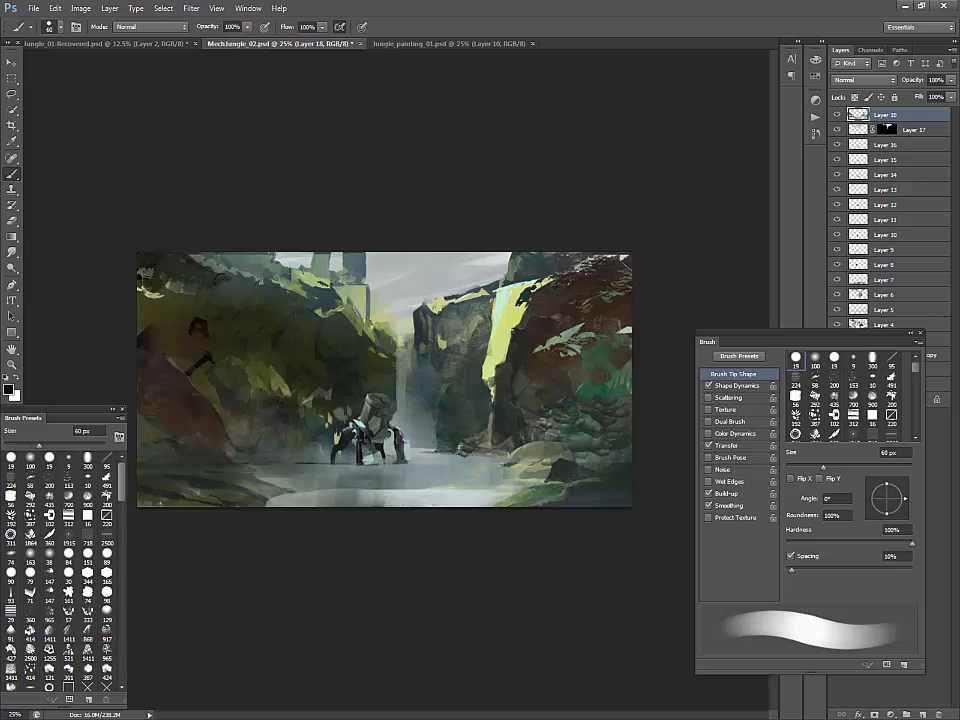
key("bracketright")
key("bracketright")
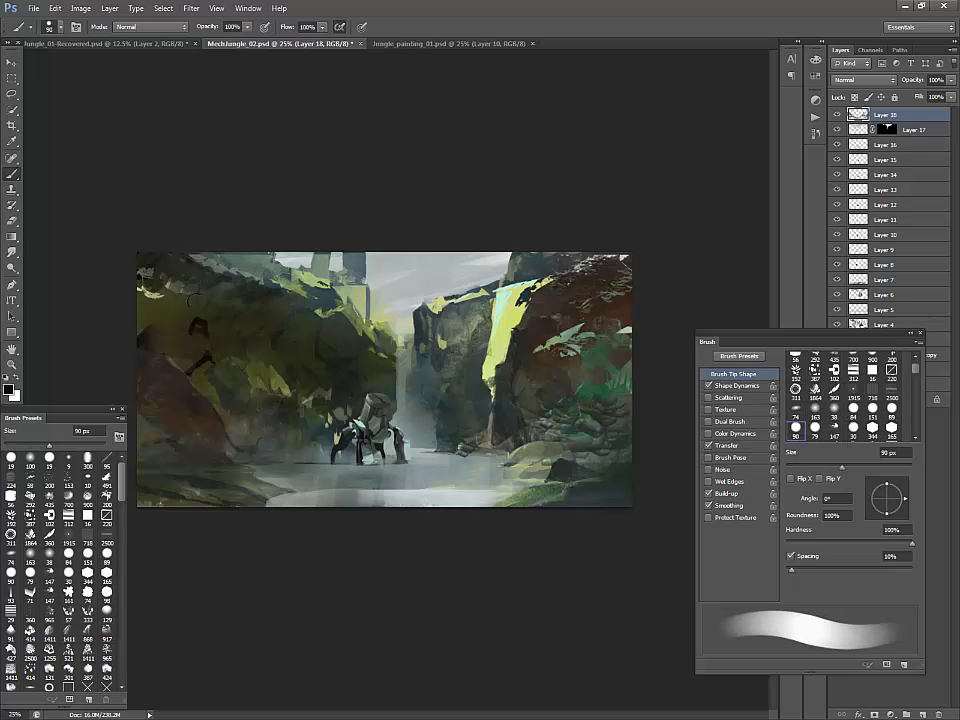
mouse_move(188, 291)
left_mouse_down()
mouse_move(246, 294)
mouse_move(178, 291)
mouse_move(213, 301)
mouse_move(140, 323)
mouse_move(246, 304)
left_mouse_up()
Step: Reduce the round brush to 35 px, sample dark olive tones around the hollow on the left cliff, and paint the hollow out
key("bracketleft")
key("bracketleft")
key("bracketleft")
key("bracketleft")
key("bracketleft")
key("bracketleft")
key("bracketleft")
key("bracketleft")
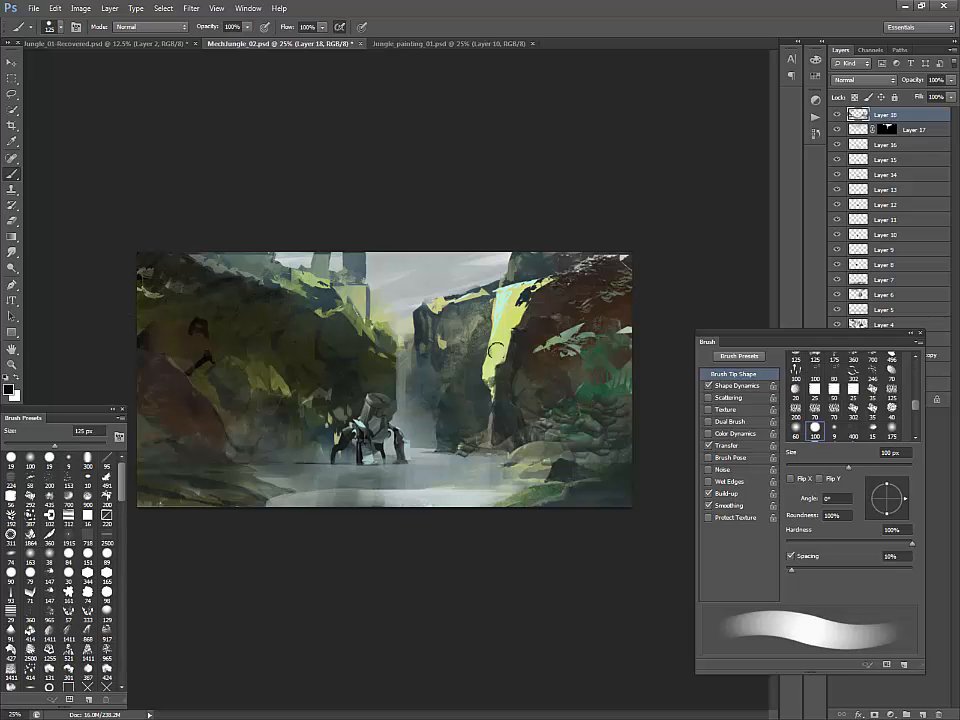
left_click(210, 321, "alt")
left_click_drag(210, 320, 206, 334)
left_click(214, 350, "alt")
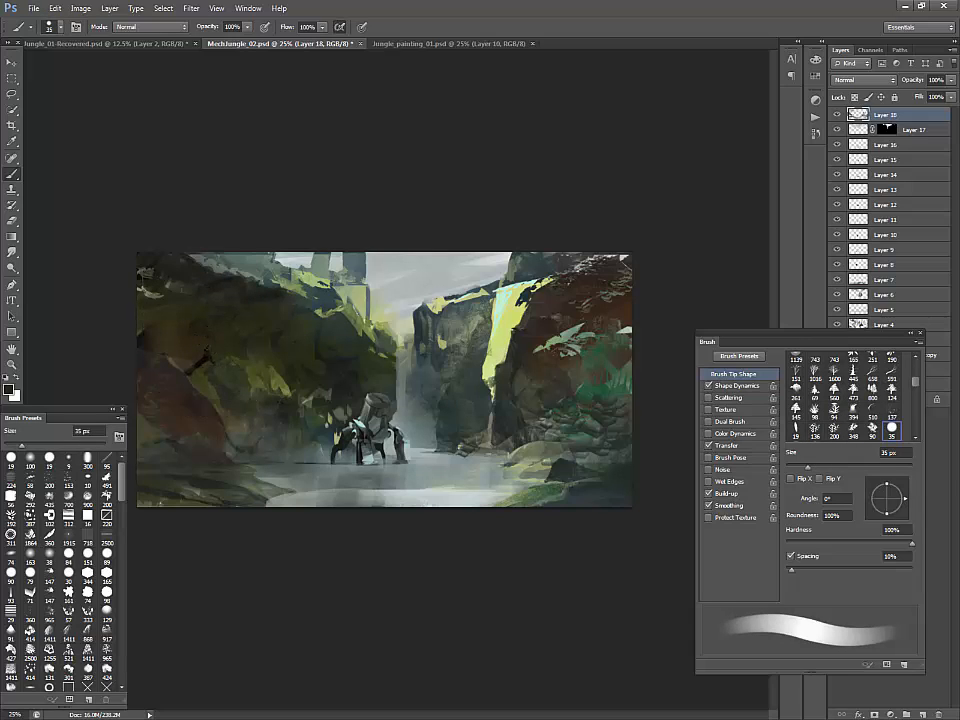
Step: Sample tones around the dark branch, paint it into the left cliff, and reduce the brush to 10 px for small touches
left_click(199, 356, "alt")
left_click(179, 359, "alt")
key("bracketleft")
key("bracketleft")
key("bracketleft")
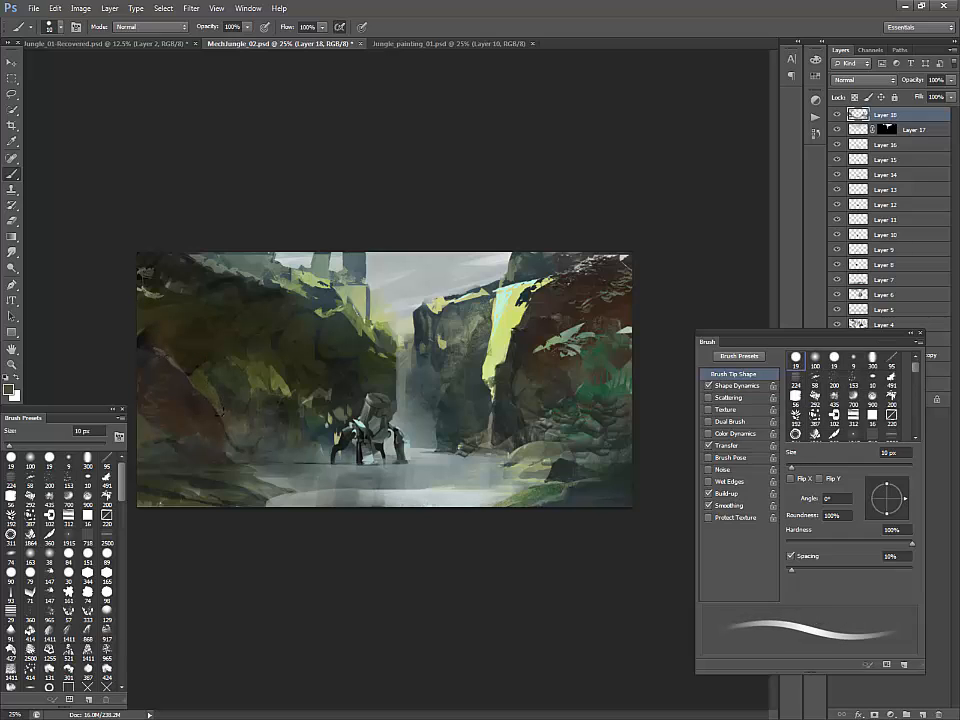
Step: Blend dark olive strokes along the upper edge of the left cliff's reddish rock, using the round brush at 30–60 px
key("bracketright")
key("bracketright")
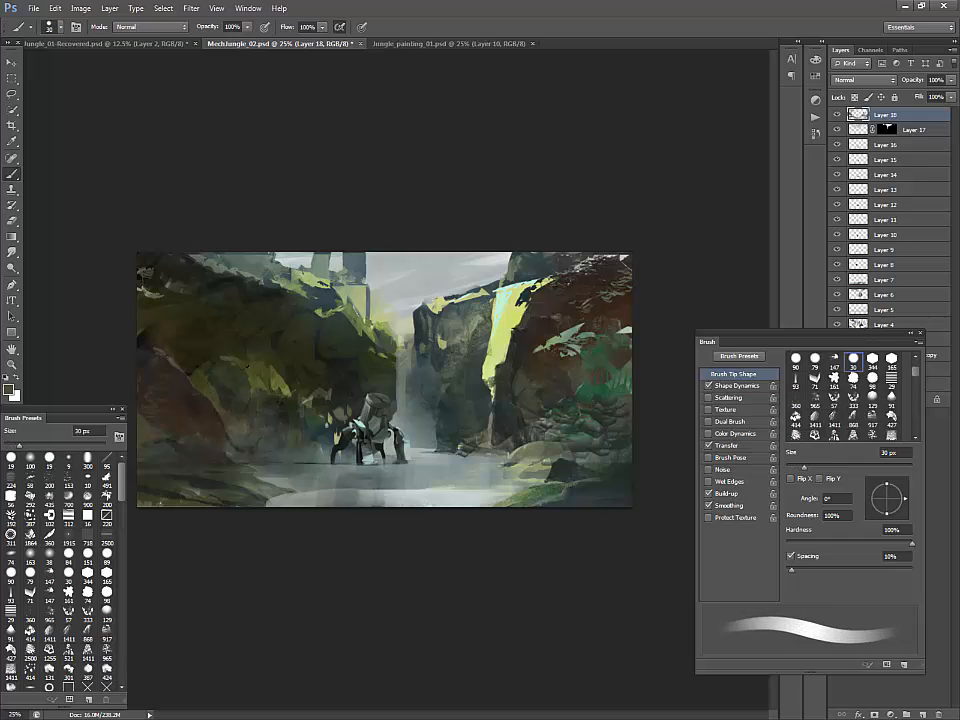
key("bracketright")
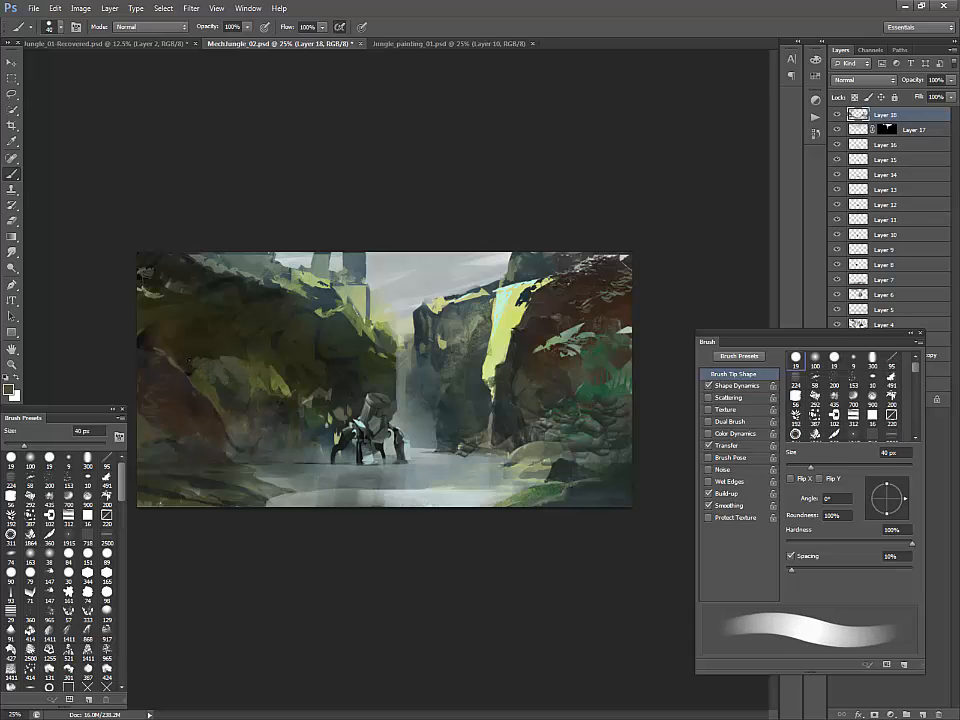
key("bracketright")
key("bracketright")
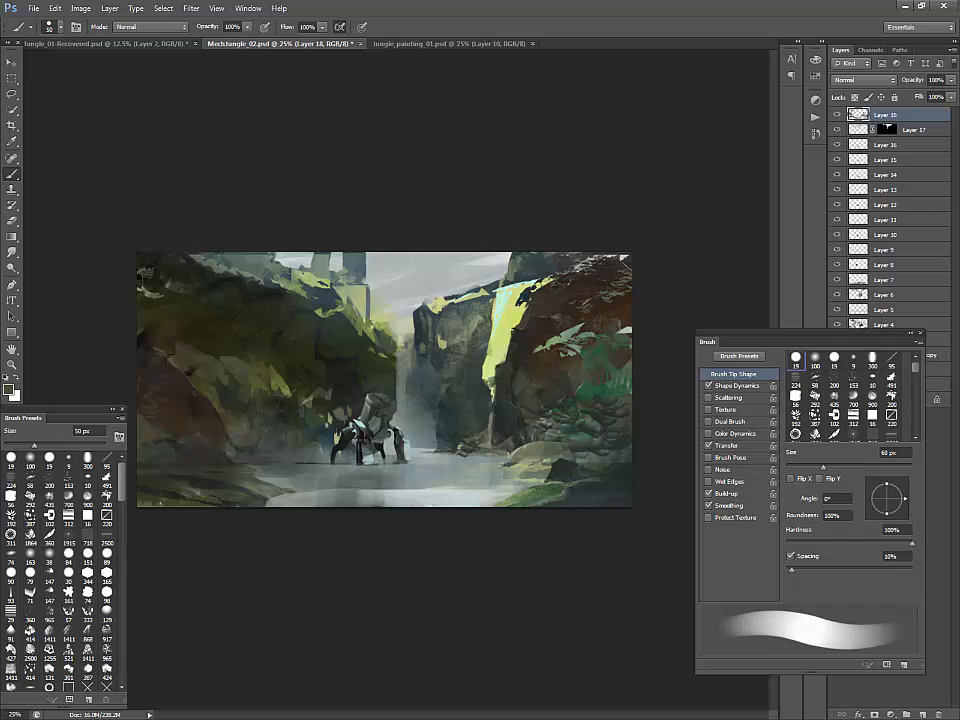
key("bracketleft")
key("bracketleft")
key("bracketleft")
key("bracketleft")
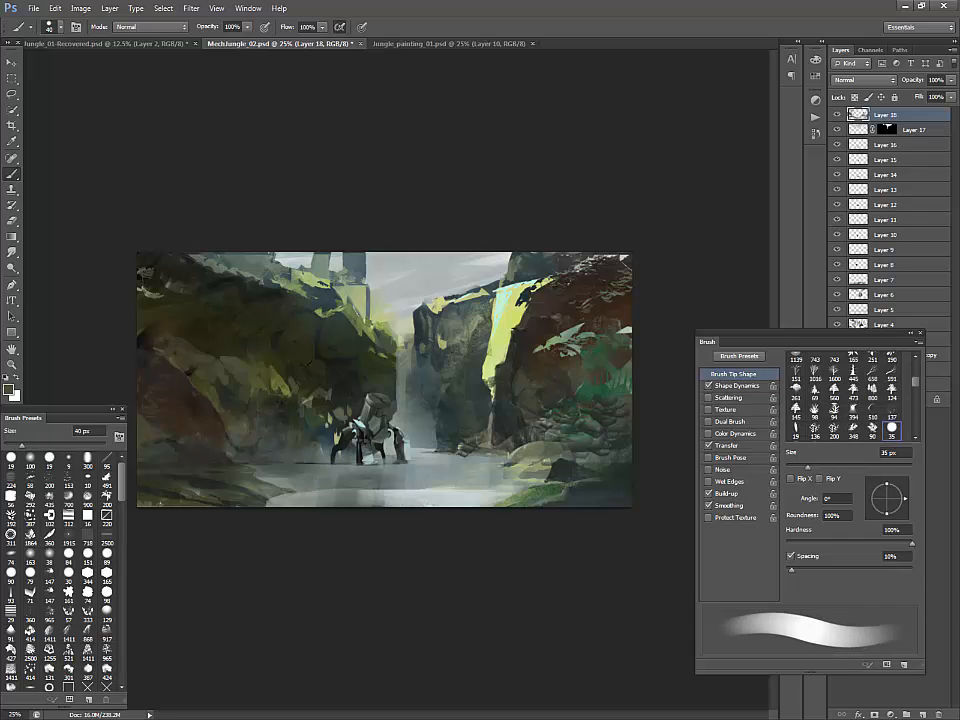
Step: Sample a lighter olive green from the left cliff and dab foliage beside the mechanical creature at 20–25 px, then 8 px
left_click(287, 383, "alt")
key("bracketleft")
key("bracketleft")
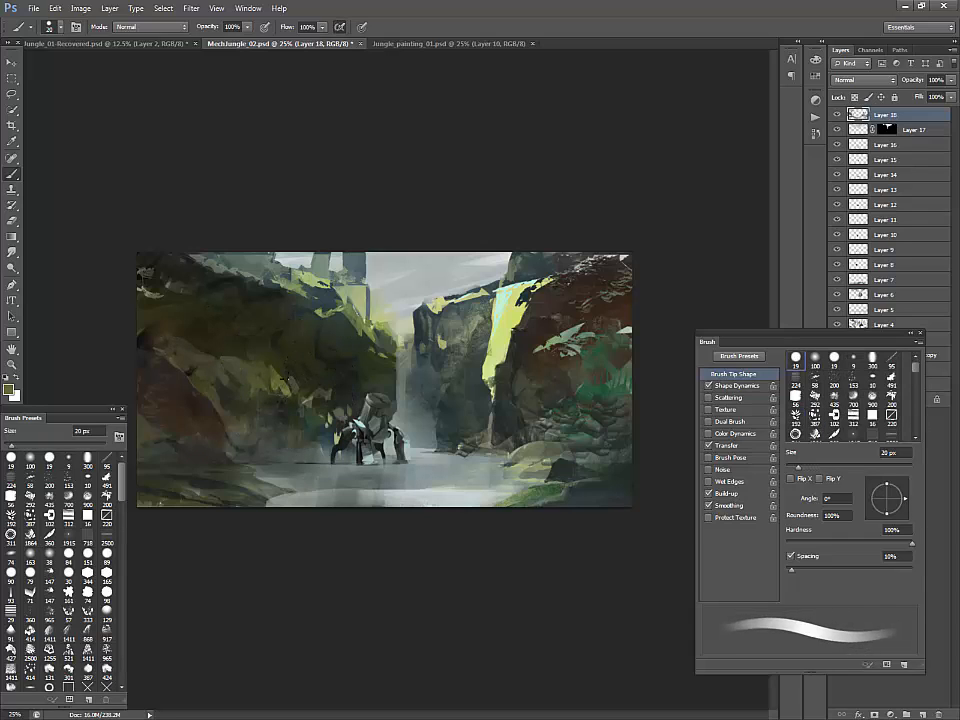
key("bracketright")
key("bracketright")
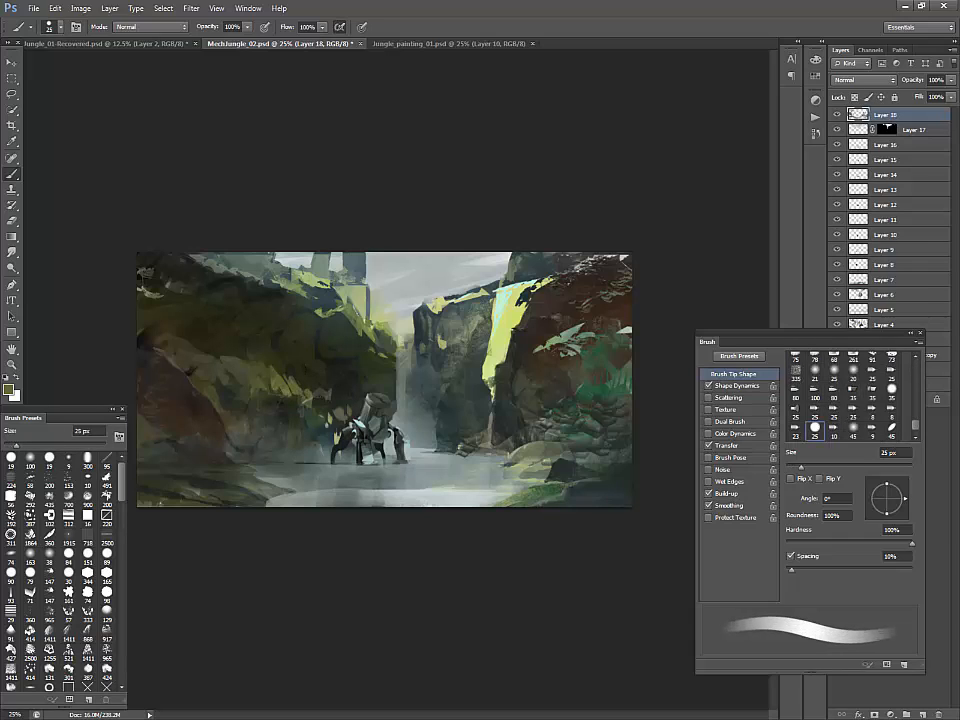
key("bracketleft")
key("bracketleft")
key("bracketleft")
key("bracketleft")
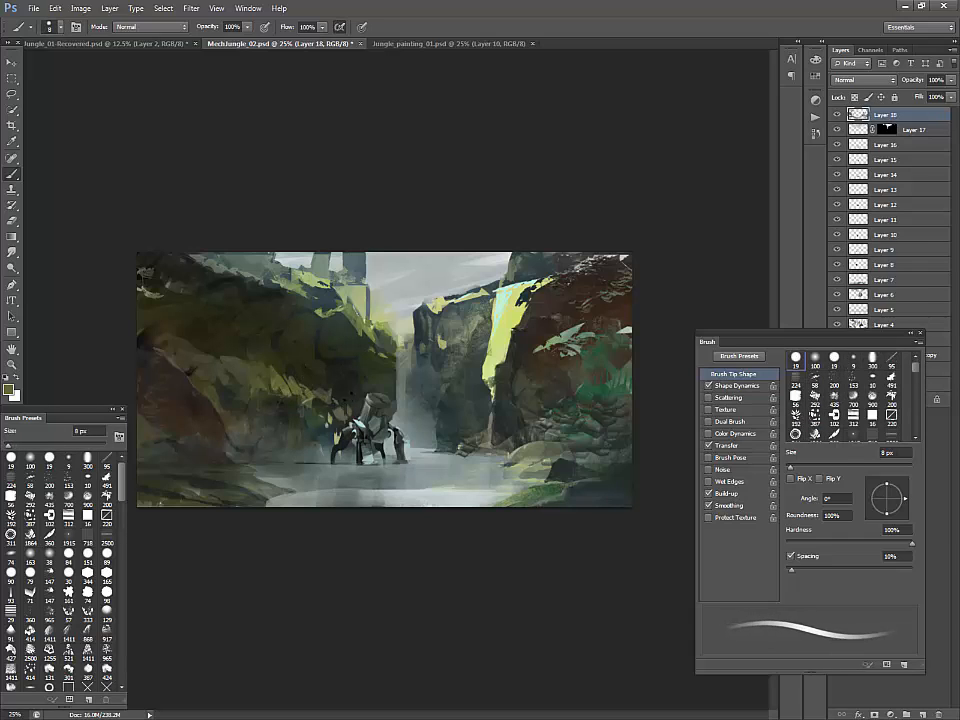
Step: Enlarge the brush to 25 px, sample darker olive and near-black tones, and shade the left cliff around the reddish rock
key("bracketright")
key("bracketright")
key("bracketright")
key("bracketright")
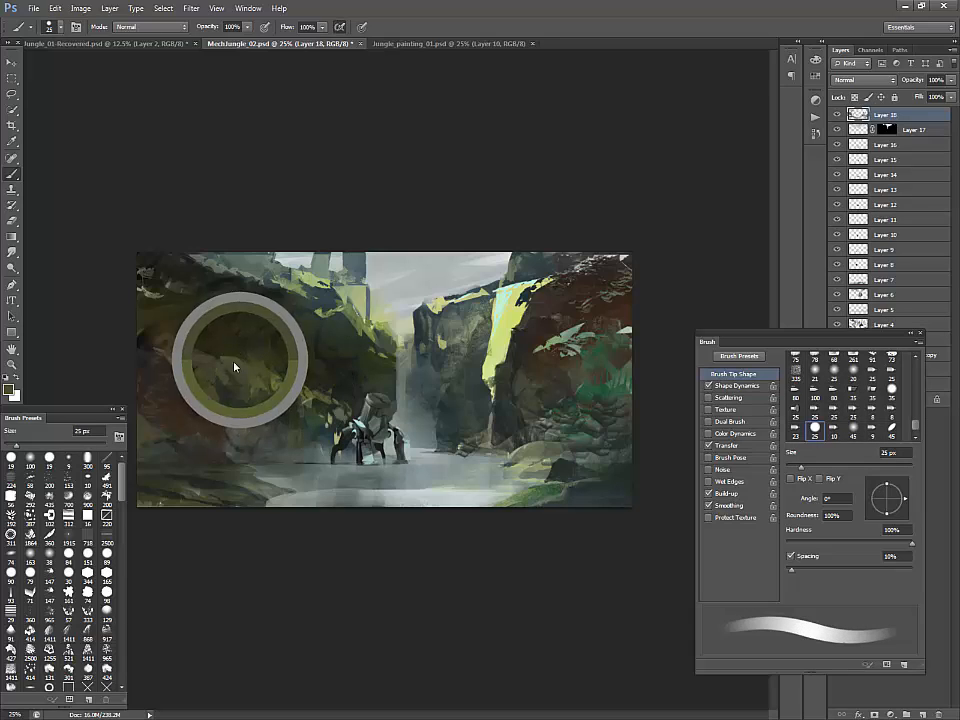
key("d")
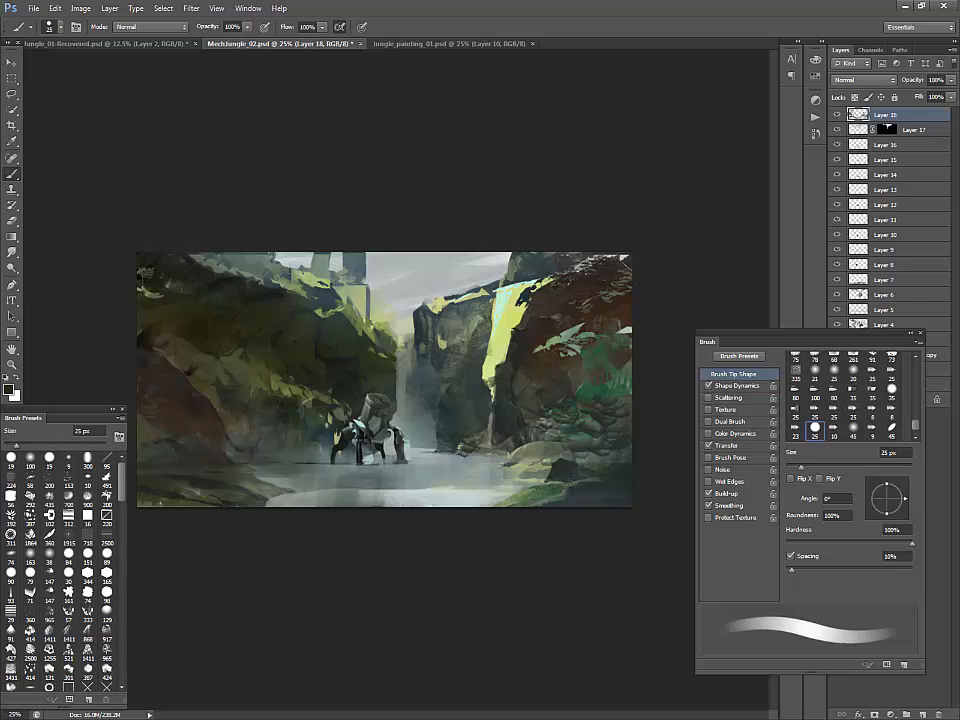
left_click(191, 341, "alt")
left_click(211, 332, "alt")
left_click(116, 248, "alt")
left_click(164, 211, "alt")
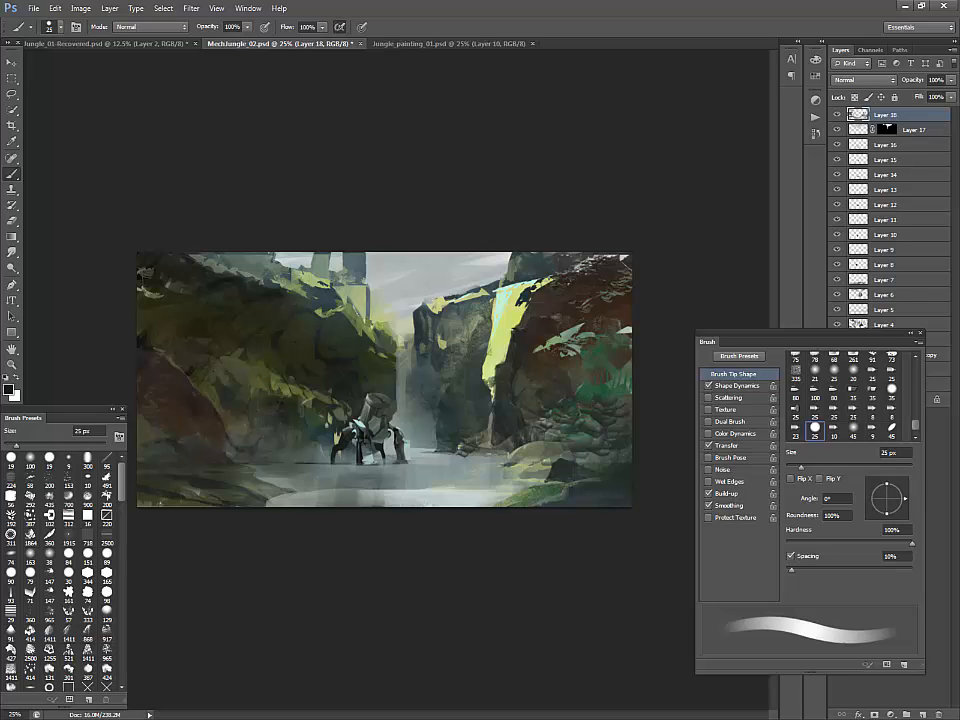
Step: Sample a dark tone from the top of the left cliff and paint dark strokes beside the central waterfall, ending at 30 px
left_click(317, 249, "alt")
key("bracketleft")
key("bracketleft")
key("bracketleft")
left_click_drag(410, 342, 411, 369)
key("bracketright")
key("bracketright")
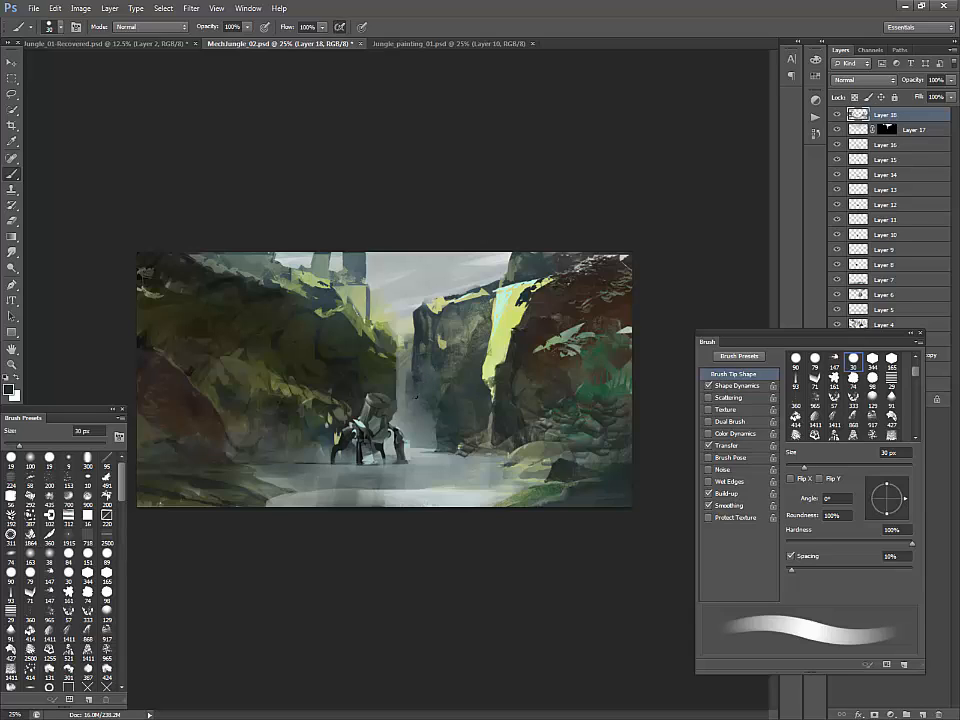
Step: Sample mist and dark rock tones around the central waterfall and define the rock face along its edge at 30 px
left_click(410, 368, "alt")
left_click(419, 440, "alt")
left_click(424, 372, "alt")
left_click(425, 361, "alt")
left_click(427, 375, "alt")
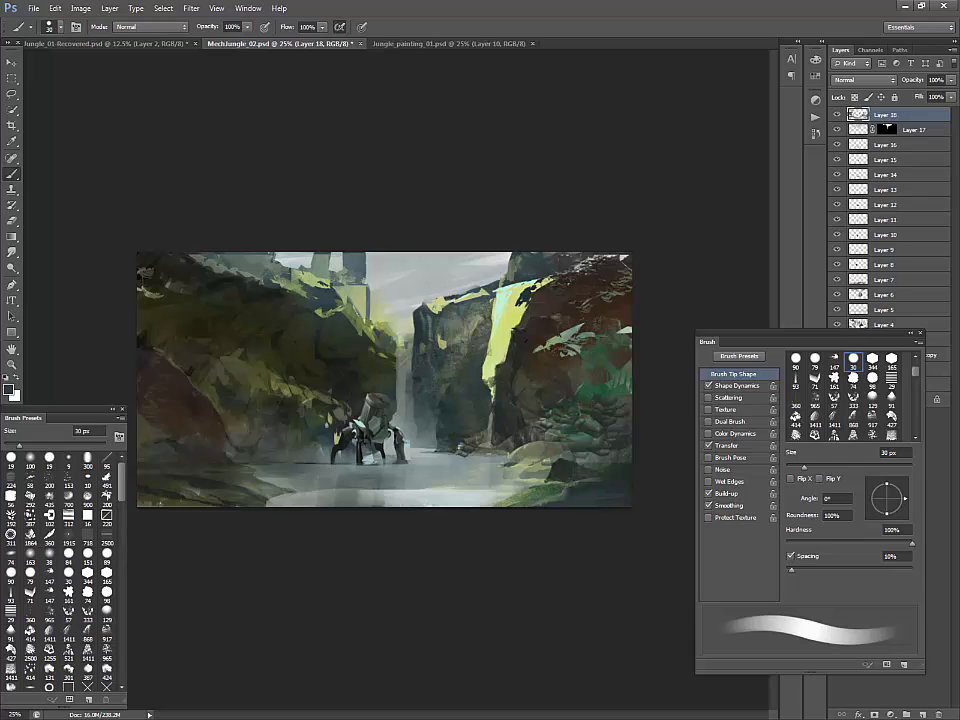
Step: Sample olive-grey haze near the central waterfall's top and soften the adjoining left cliff edge, enlarging the brush up to 200 px
left_click(401, 350, "alt")
left_click(403, 348, "alt")
key("bracketright")
key("bracketright")
key("bracketright")
key("bracketright")
key("bracketright")
key("bracketright")
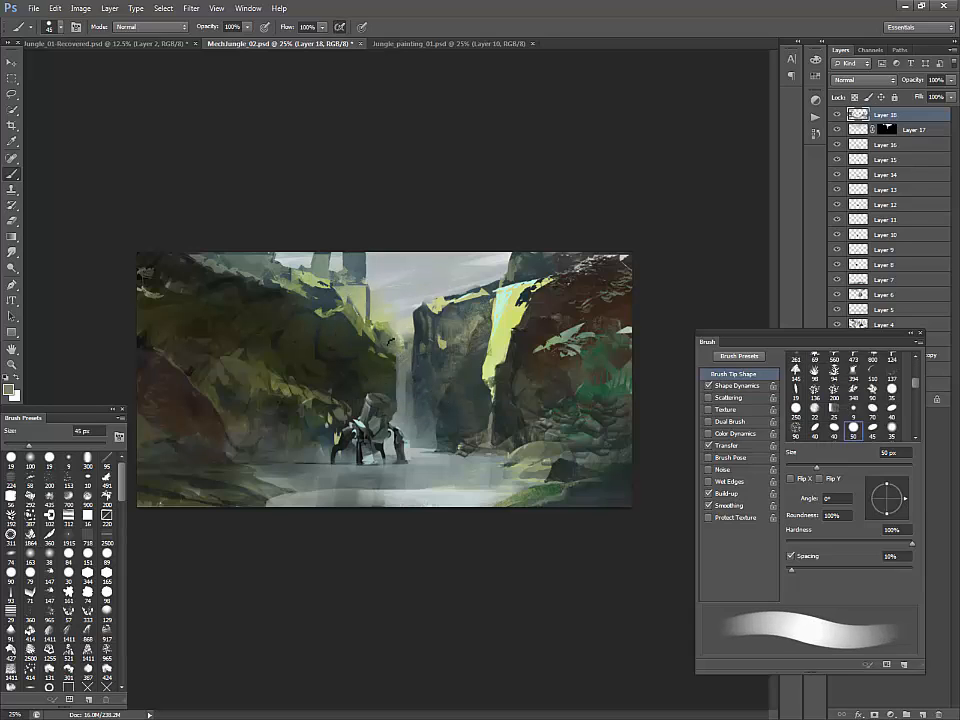
key("bracketright")
key("bracketright")
key("bracketright")
key("bracketright")
key("bracketright")
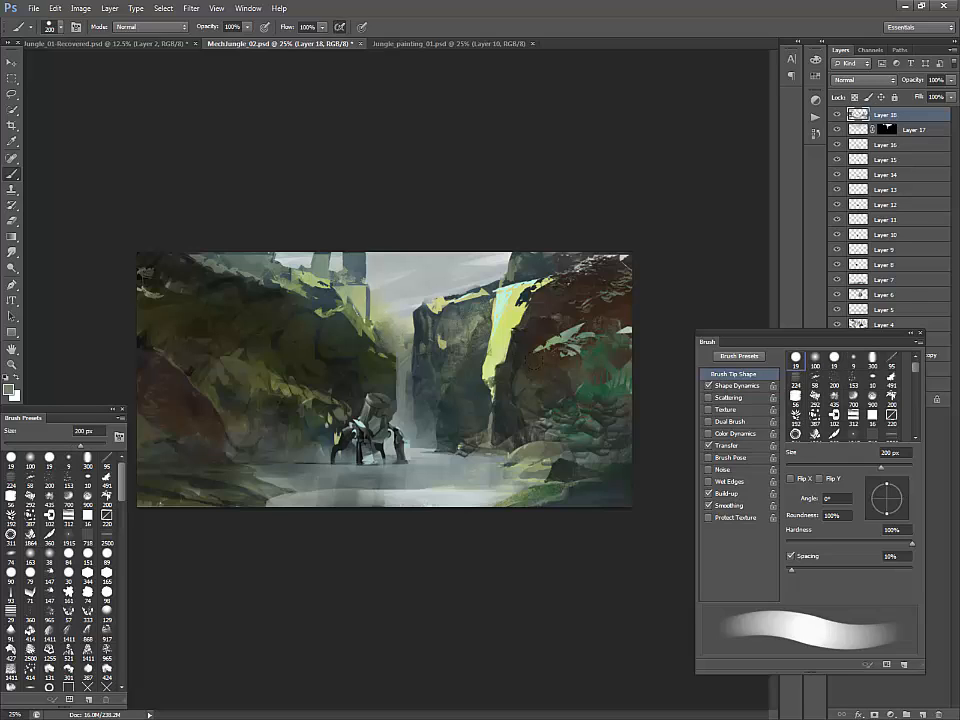
Step: Sample the pale mist at the central waterfall's base and brush light water onto the falls, reducing the brush to 35 px
left_click(422, 442, "alt")
key("bracketleft")
key("bracketleft")
key("bracketleft")
key("bracketleft")
key("bracketleft")
key("bracketleft")
key("bracketleft")
key("bracketleft")
key("bracketleft")
key("bracketleft")
key("bracketleft")
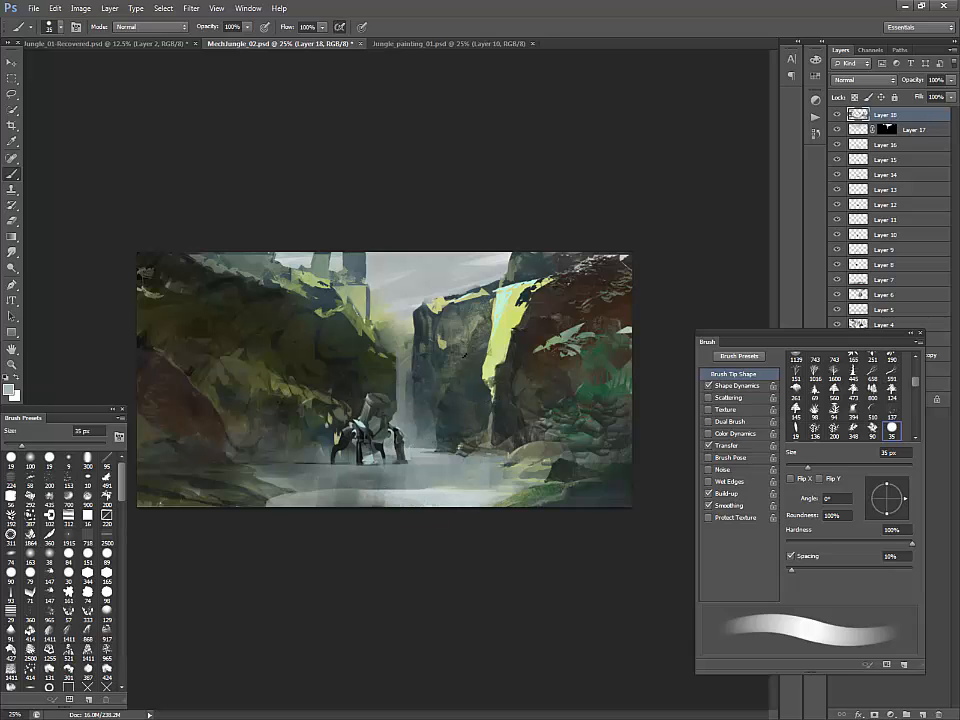
Step: Sample the pale blue-grey beneath the mechanical creature and paint fine splashes at the central waterfall's foot at about 10 px
left_click(370, 457, "alt")
key("bracketleft")
key("bracketleft")
key("bracketleft")
key("bracketleft")
key("bracketleft")
key("bracketleft")
key("bracketright")
key("bracketright")
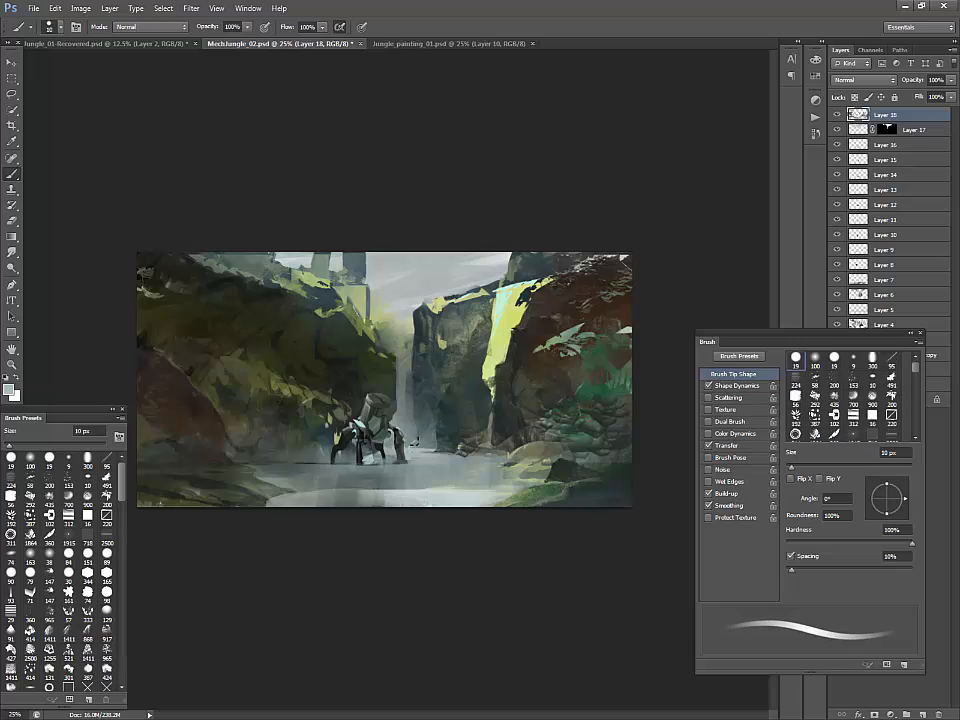
key("bracketleft")
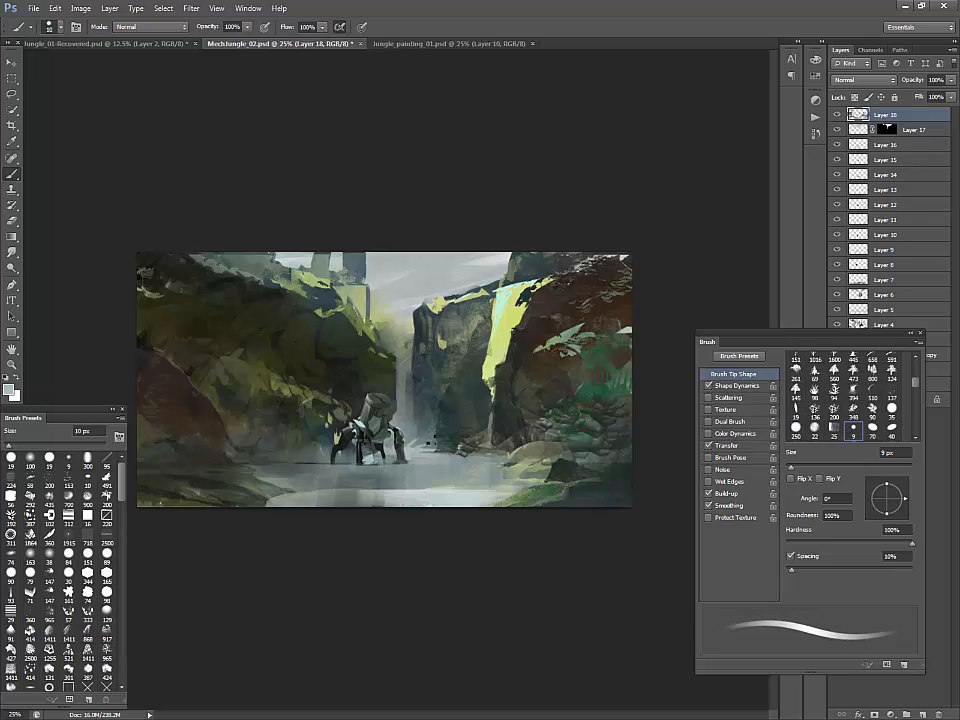
Step: Build up pale mist where the central waterfall meets the river, enlarging the round brush from 25 to 90 px
key("bracketright")
key("bracketright")
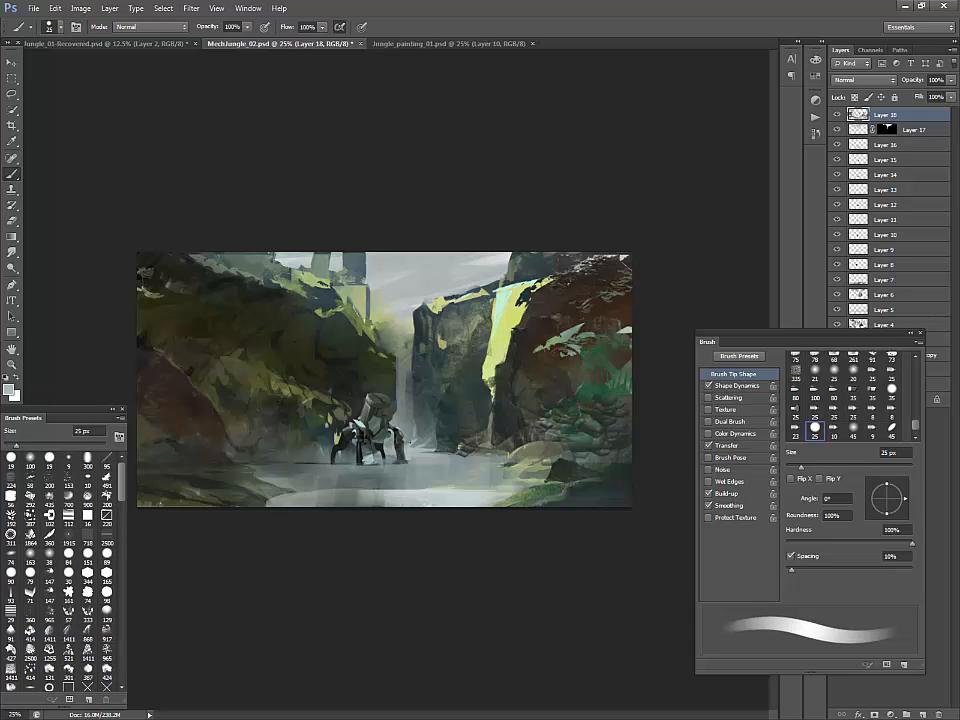
key("bracketright")
key("bracketright")
key("bracketright")
key("bracketright")
key("bracketright")
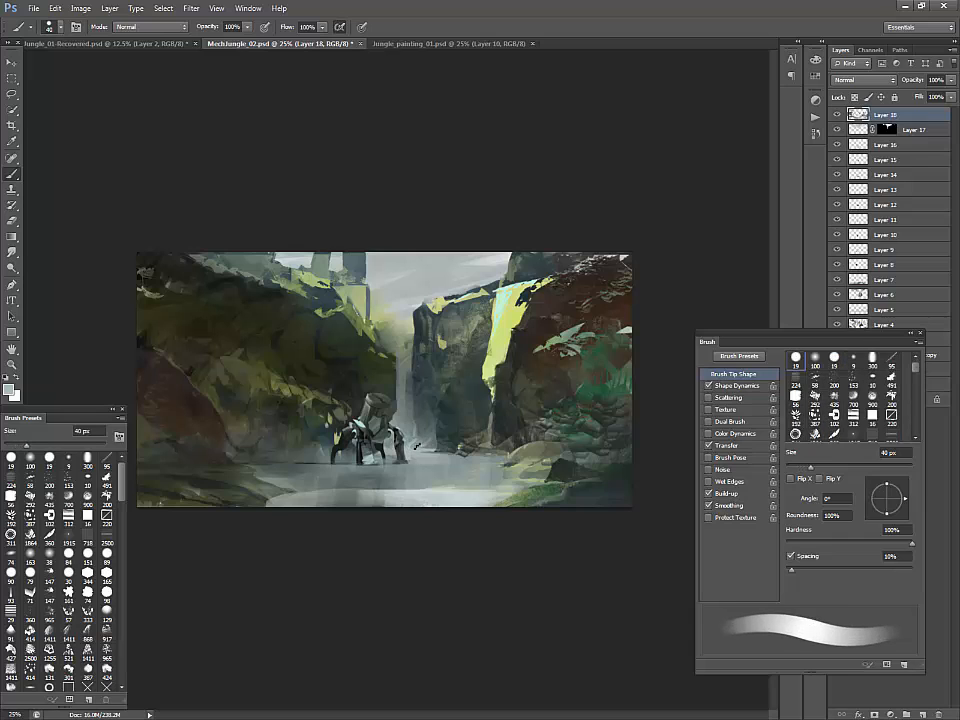
key("bracketright")
key("bracketright")
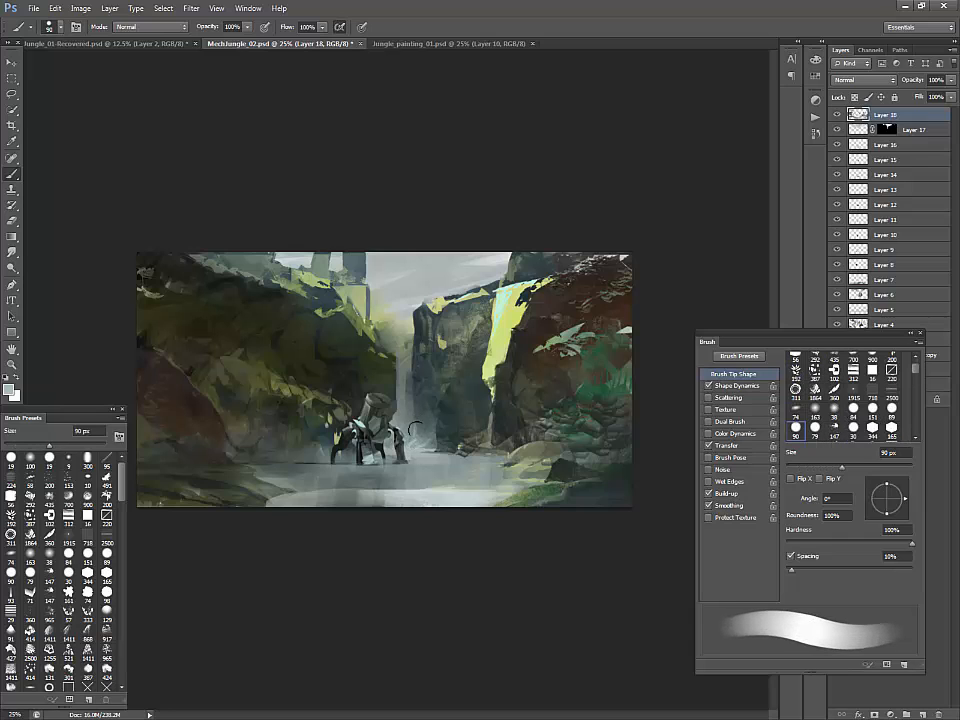
Step: Reduce the brush to 20 px, resample the pale blue-grey beneath the mechanical creature, and refine the waterfall's lower streaks
key("bracketleft")
key("bracketleft")
key("bracketleft")
key("bracketleft")
key("bracketleft")
key("bracketleft")
key("bracketleft")
key("bracketleft")
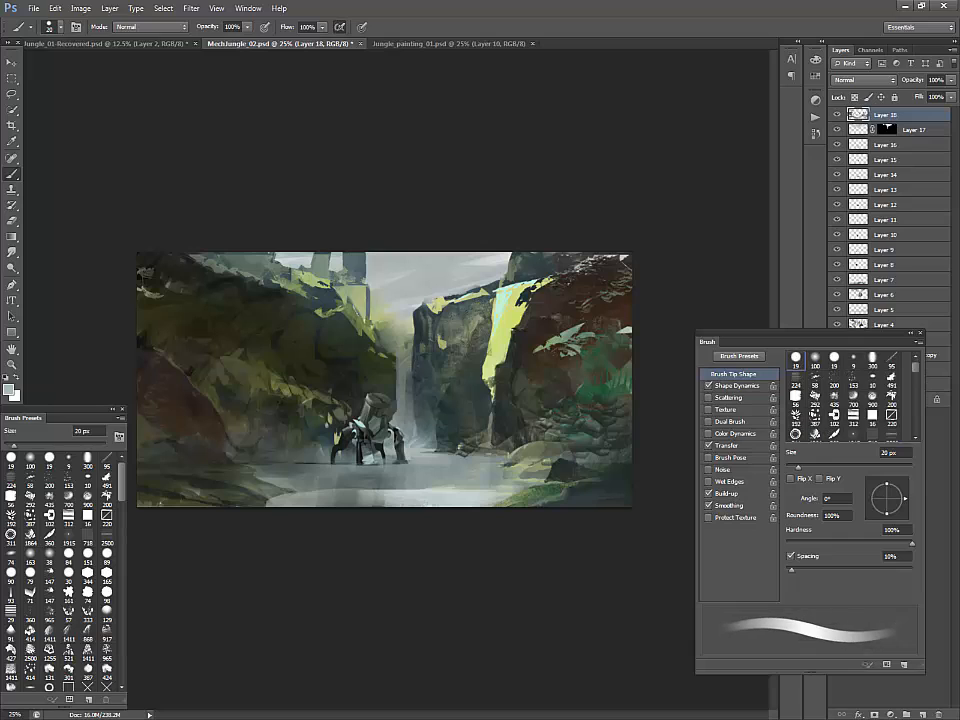
left_click(371, 458, "alt")
Step: Lasso the upper part of the central waterfall, hide the selection outline, and paint sampled pale greys inside it at 45 px
key("l")
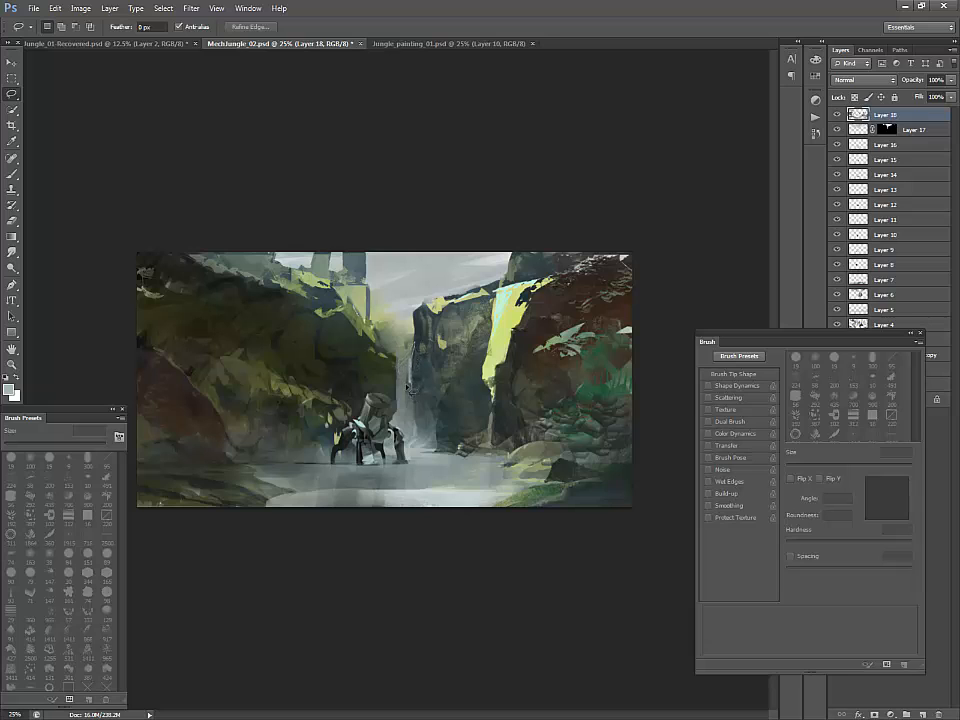
left_click_drag(411, 373, 414, 346)
key("b")
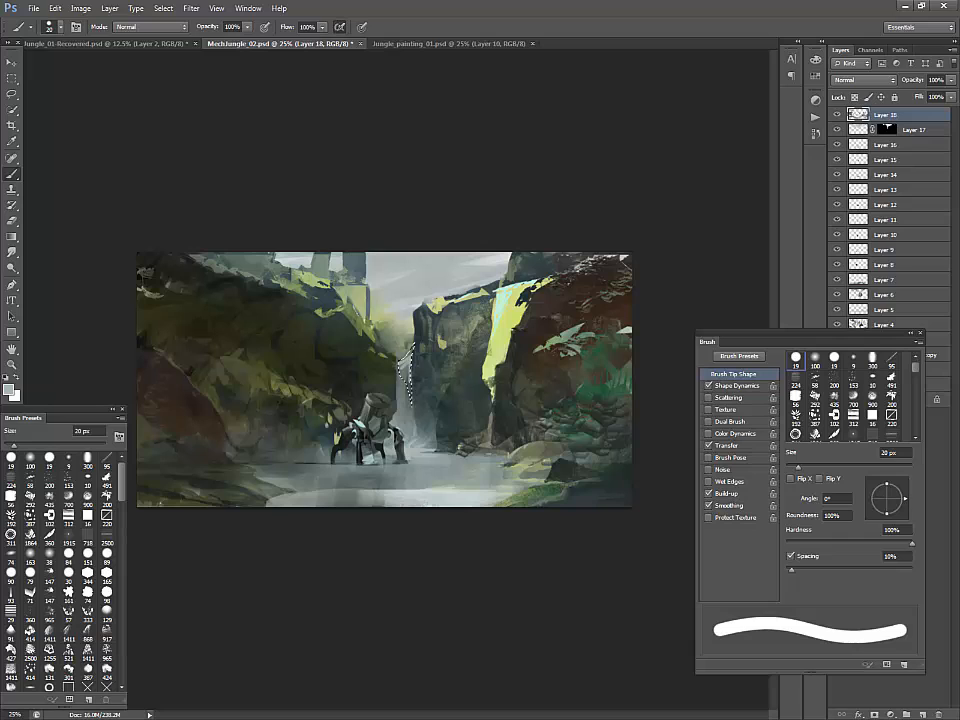
key("bracketright")
key("bracketright")
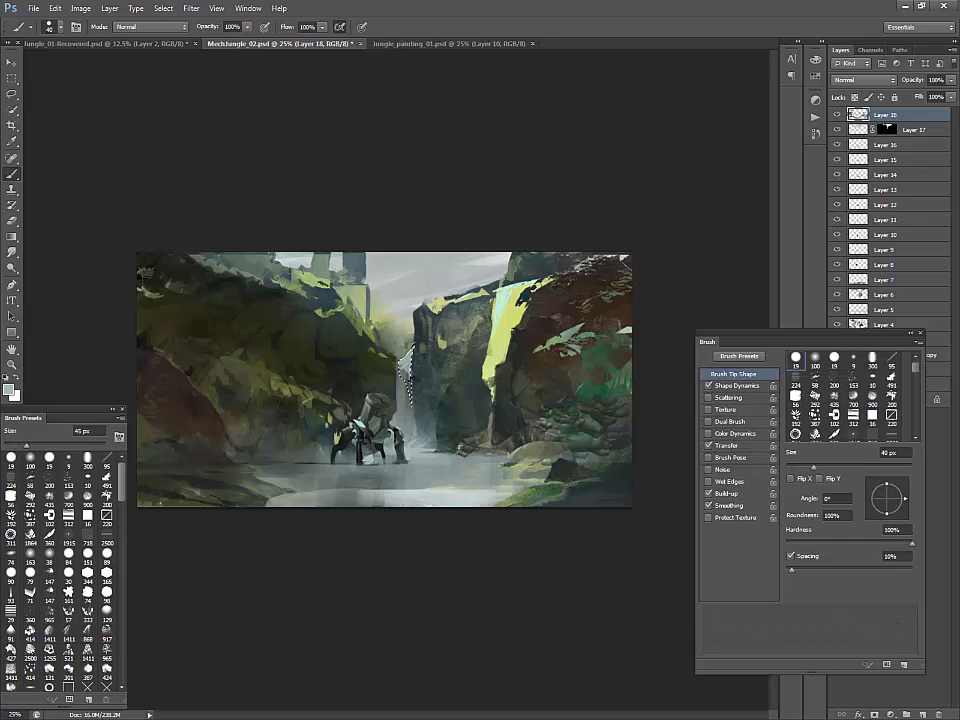
key("ctrl+h")
left_click(405, 351, "alt")
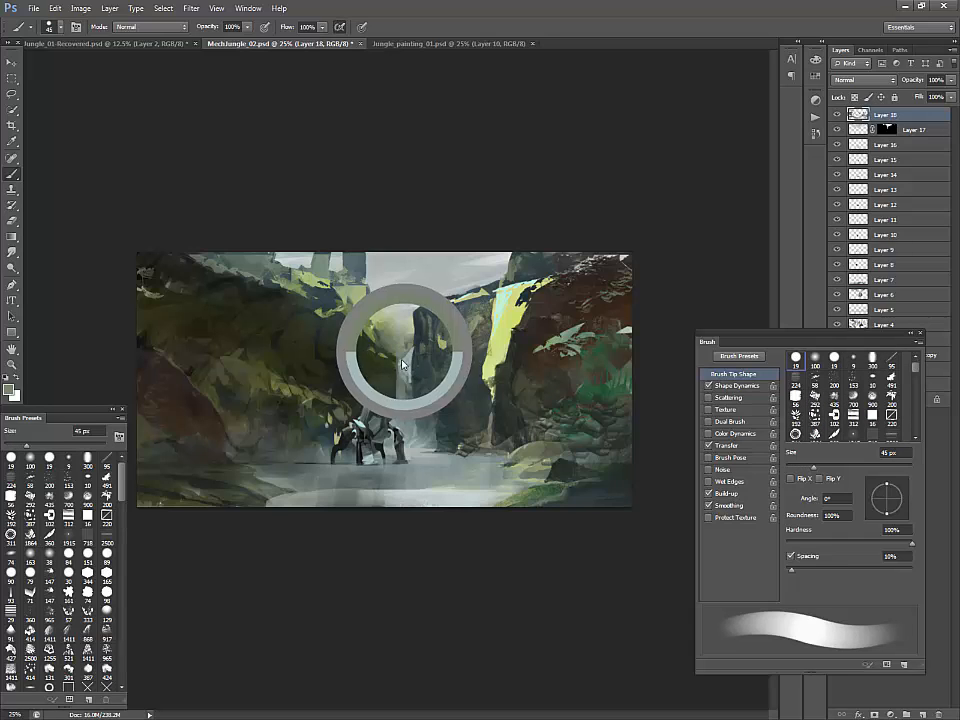
left_click(406, 369, "alt")
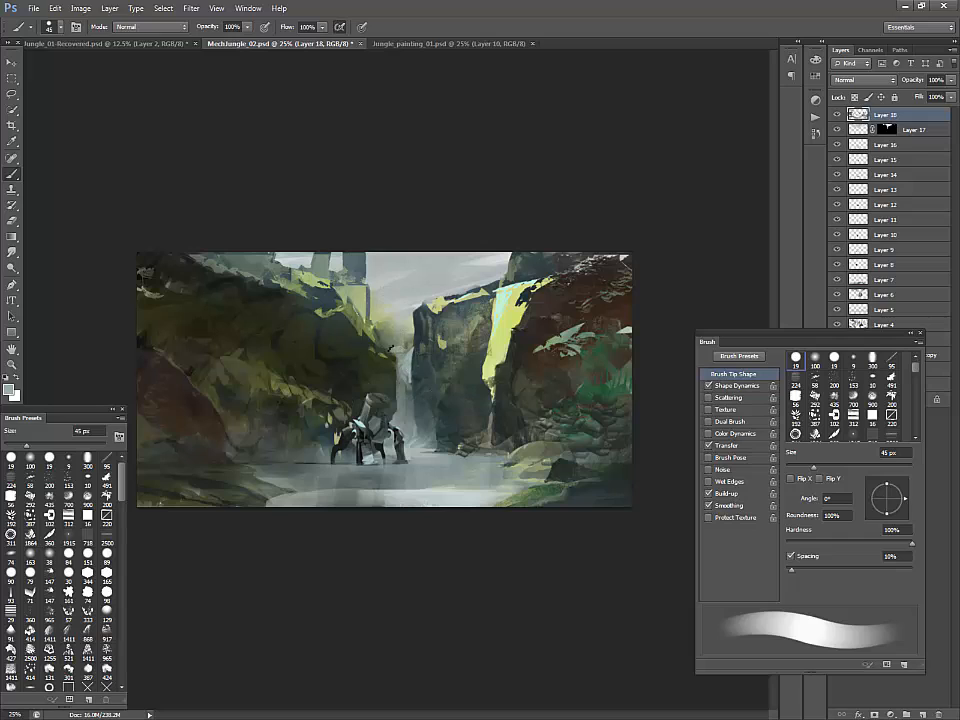
Step: Sample dark and grey-green tones from the painting and touch up the rock edge beside the central waterfall's top at 45 px
left_click(397, 344, "alt")
key("l")
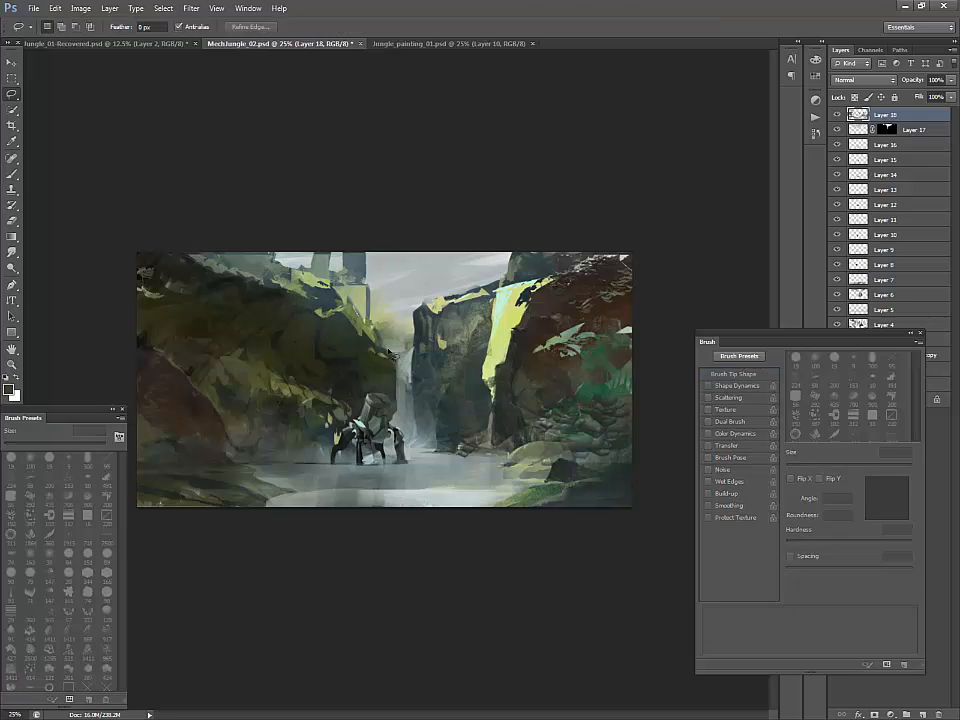
key("b")
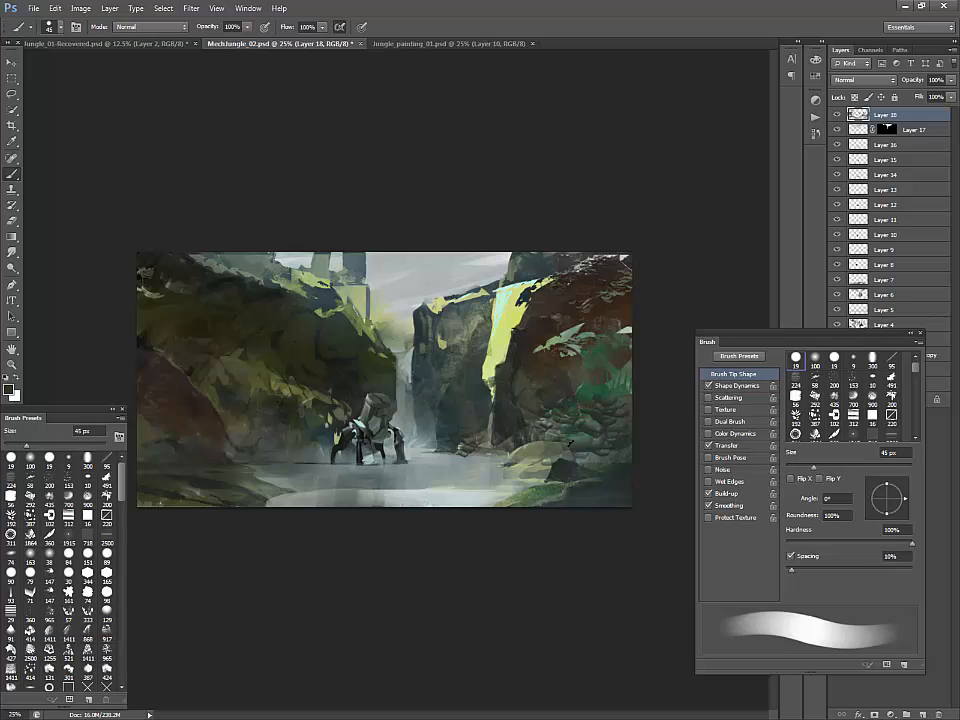
left_click(306, 288, "alt")
key("l")
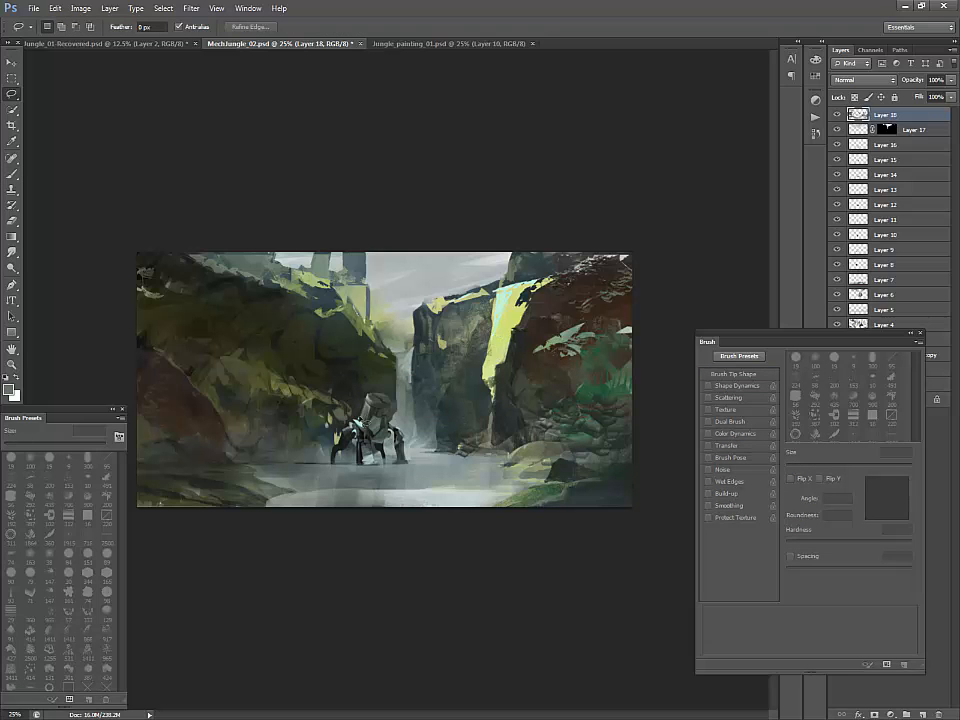
key("b")
Step: Choose the 40 px angled elliptical brush with texture and dual brush, 45° angle and 45% roundness, from the brush presets
left_click(11, 592)
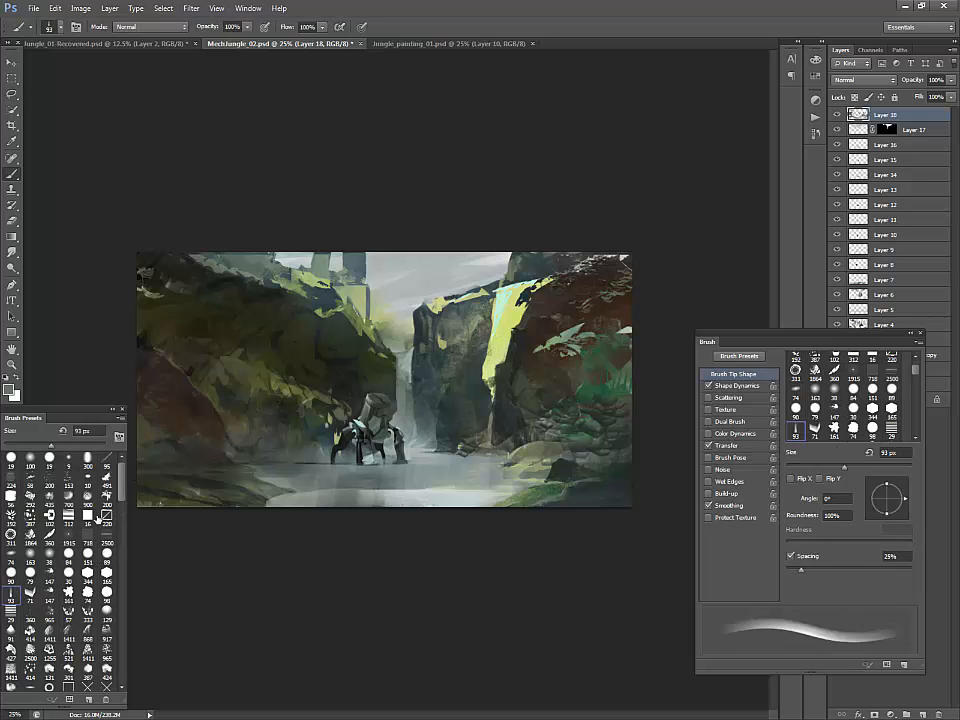
scroll(90, 515, "down", 4)
left_click(100, 518)
scroll(98, 530, "down", 5)
scroll(103, 541, "down", 4)
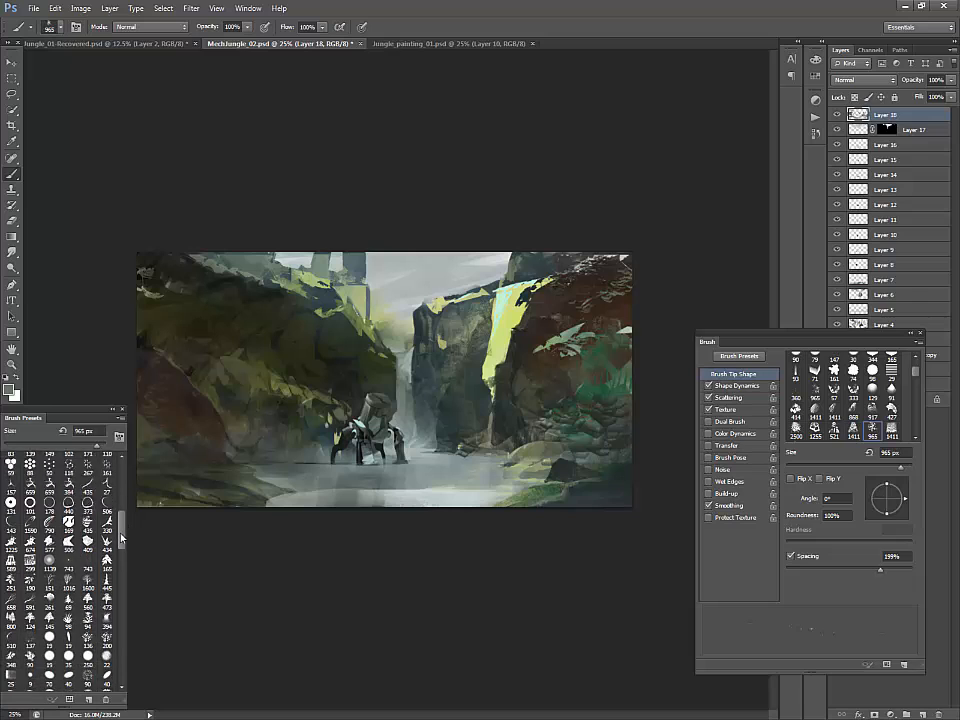
left_click(67, 595)
scroll(121, 555, "down", 4)
scroll(121, 555, "down", 3)
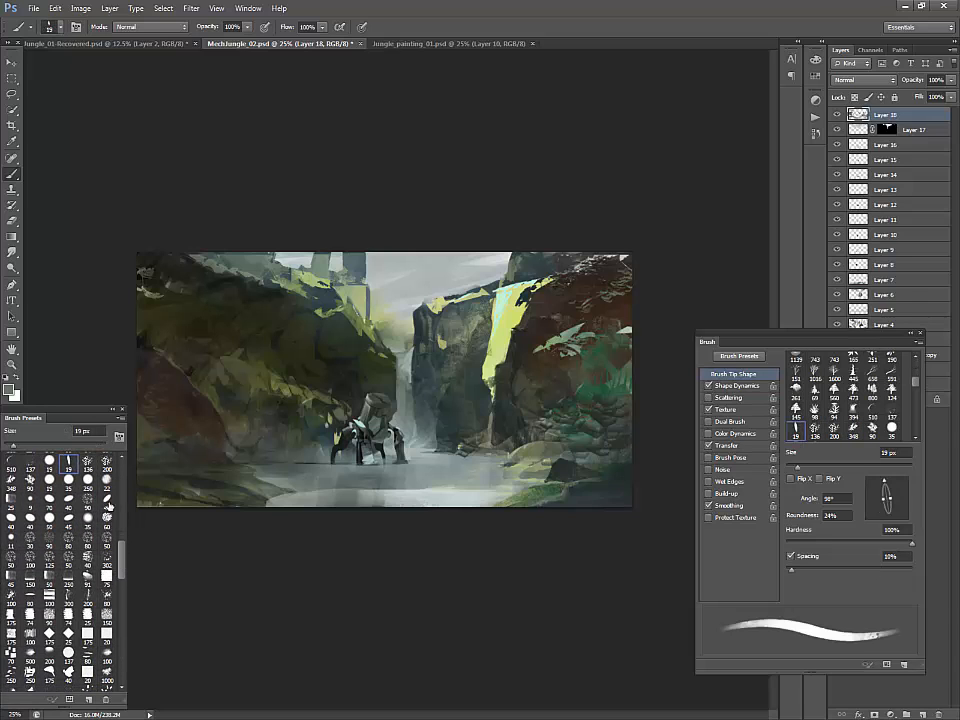
left_click(106, 490)
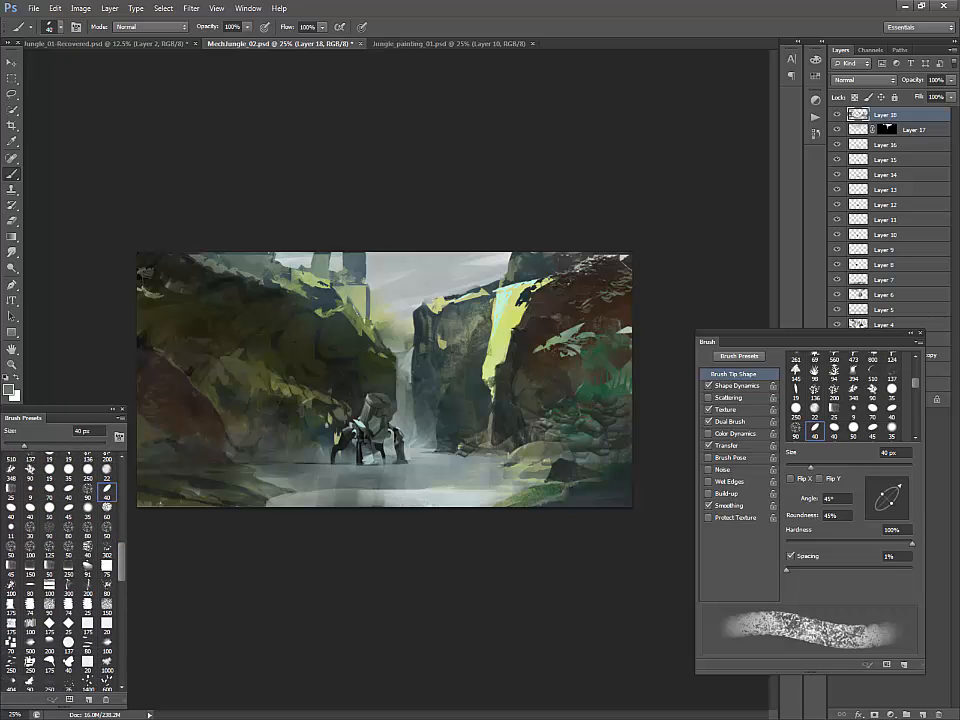
Step: Enlarge the textured brush to 125 px and break up the bright yellow strip on the right-hand cliff with muted rock tones
key("]")
key("]")
key("]")
key("]")
key("]")
key("]")
key("]")
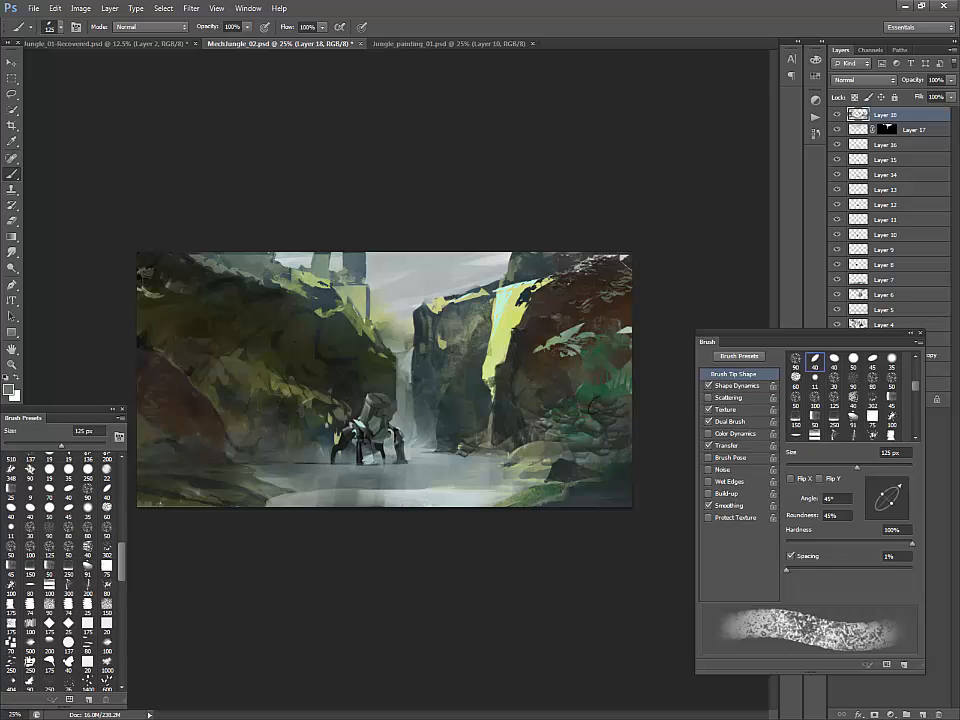
mouse_move(505, 375)
left_mouse_down()
mouse_move(509, 292)
mouse_move(491, 400)
mouse_move(492, 374)
left_mouse_up()
key("ctrl+z")
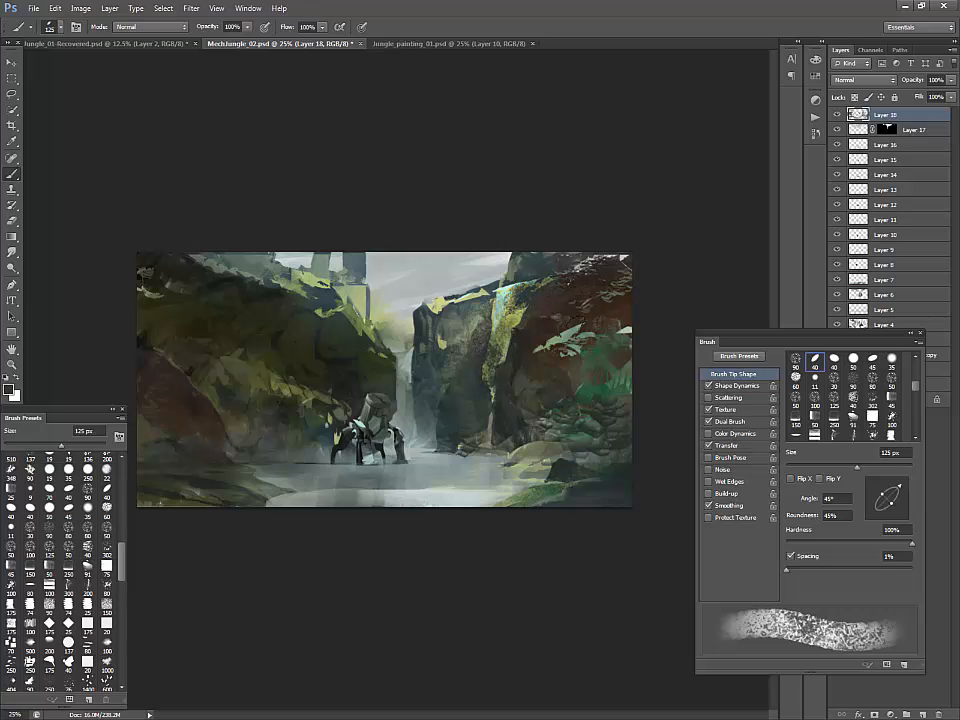
Step: Reduce the textured brush to 15 px, sample a pale grey, and refine the narrow fall and highlights on the right-hand cliff
key("bracketleft")
key("bracketleft")
key("bracketleft")
key("bracketleft")
key("bracketleft")
key("bracketleft")
key("bracketleft")
key("bracketleft")
key("bracketleft")
key("bracketleft")
key("bracketleft")
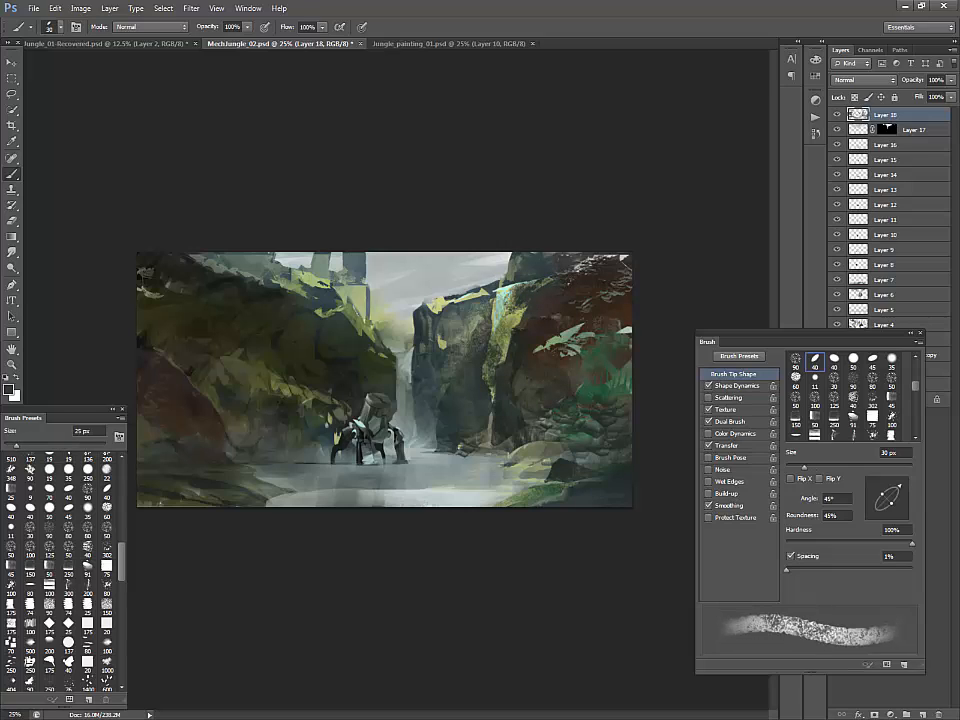
left_click(378, 218, "alt")
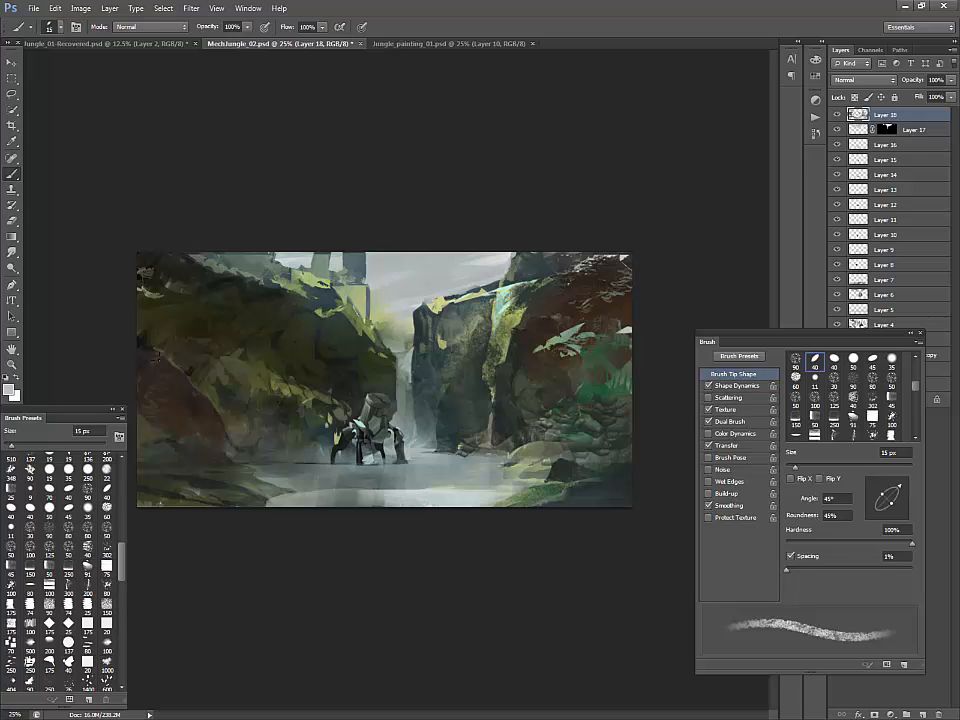
Step: Set the foreground colour to near-white fafdfd for painting with the textured brush
left_click(10, 390)
left_click(530, 377)
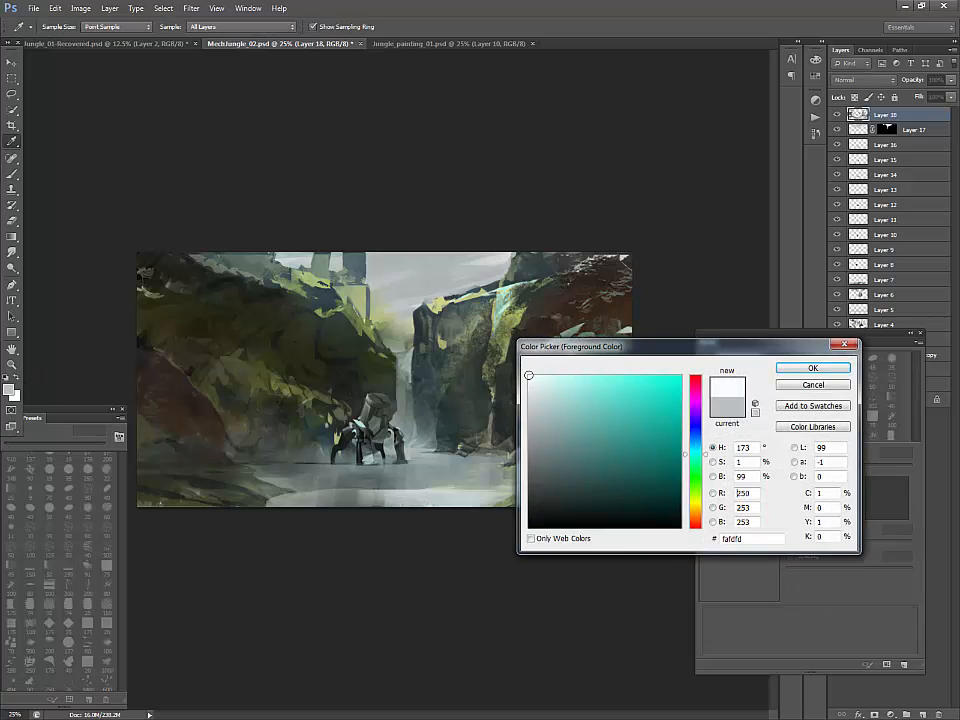
left_click(813, 368)
key("b")
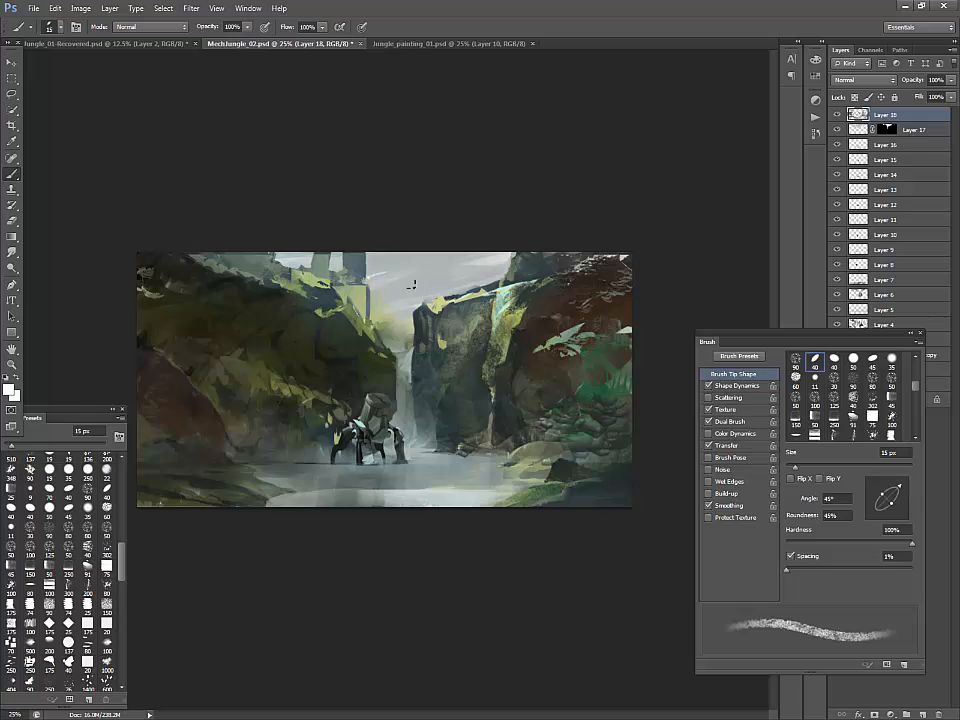
Step: Paint white clouds across the central sky and the gaps between the distant towers, varying the brush size up to 70 px
key("bracketright")
mouse_move(376, 268)
left_mouse_down()
mouse_move(373, 258)
mouse_move(418, 254)
left_mouse_up()
key("bracketright")
key("bracketright")
key("bracketright")
mouse_move(296, 265)
left_mouse_down()
mouse_move(304, 259)
mouse_move(287, 256)
left_mouse_up()
key("bracketleft")
key("bracketleft")
key("bracketleft")
key("bracketleft")
mouse_move(428, 272)
left_mouse_down()
mouse_move(377, 294)
mouse_move(390, 310)
mouse_move(414, 290)
mouse_move(503, 263)
left_mouse_up()
key("bracketright")
key("bracketright")
key("bracketright")
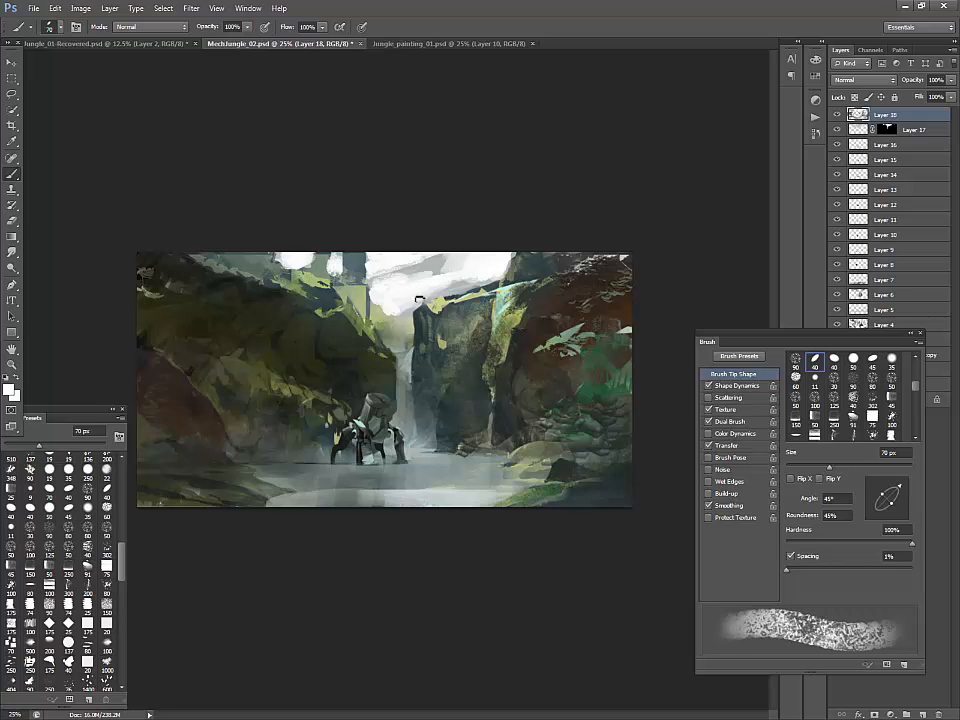
Step: Paint pale yellow-green block shapes in lassoed areas above the central waterfall, using colors sampled nearby
left_click(411, 302, "alt")
left_click_drag(411, 303, 407, 307)
key("ctrl+d")
left_click(410, 314, "alt")
left_click(389, 296, "alt")
key("l")
mouse_move(372, 299)
left_mouse_down()
mouse_move(392, 327)
mouse_move(380, 304)
left_mouse_up()
key("b")
left_click(381, 302, "alt")
key("ctrl+d")
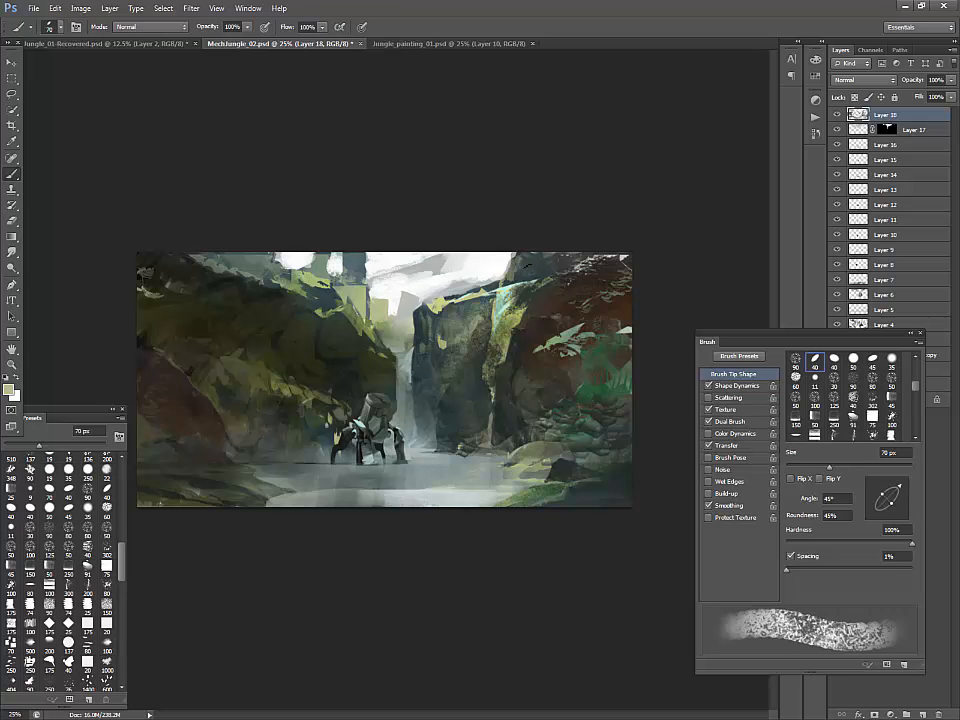
Step: Tone down the white clouds above the cliff and between the distant towers with light gray sampled from the sky
key("l")
mouse_move(447, 300)
left_mouse_down()
mouse_move(489, 272)
mouse_move(505, 283)
mouse_move(456, 291)
mouse_move(474, 277)
mouse_move(498, 291)
left_mouse_up()
key("b")
left_click(460, 283, "alt")
key("ctrl+d")
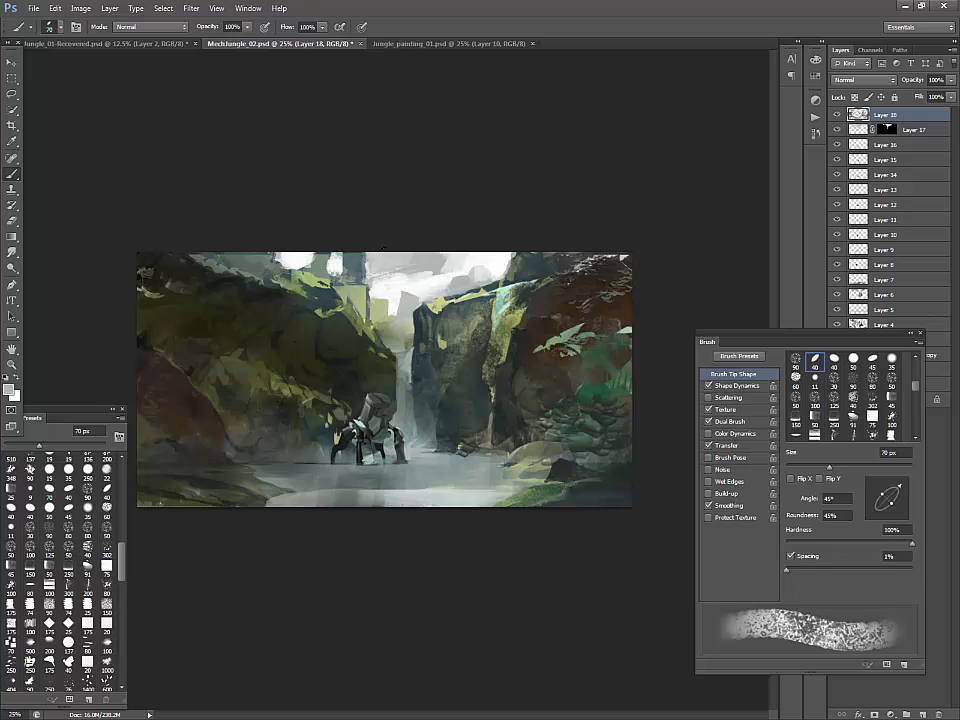
mouse_move(338, 254)
left_mouse_down()
mouse_move(340, 275)
mouse_move(327, 272)
mouse_move(352, 278)
left_mouse_up()
left_click(323, 281, "alt")
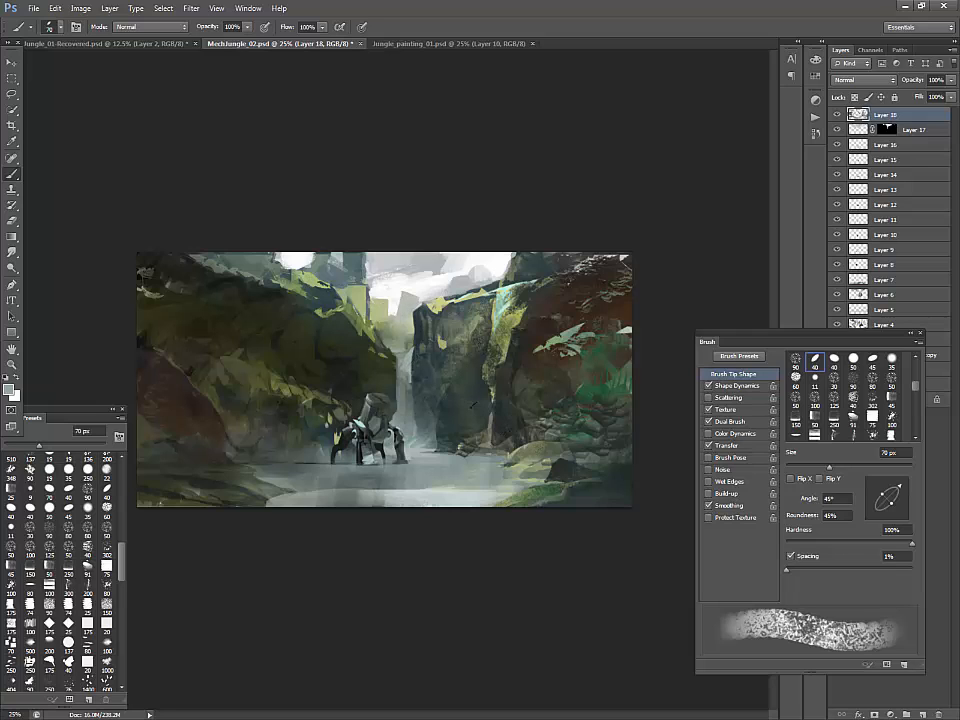
Step: Choose the 19 px hard round brush, set it to 15 px and paint sampled misty gray beside the central waterfall
left_click_drag(120, 568, 123, 463)
left_click(10, 457)
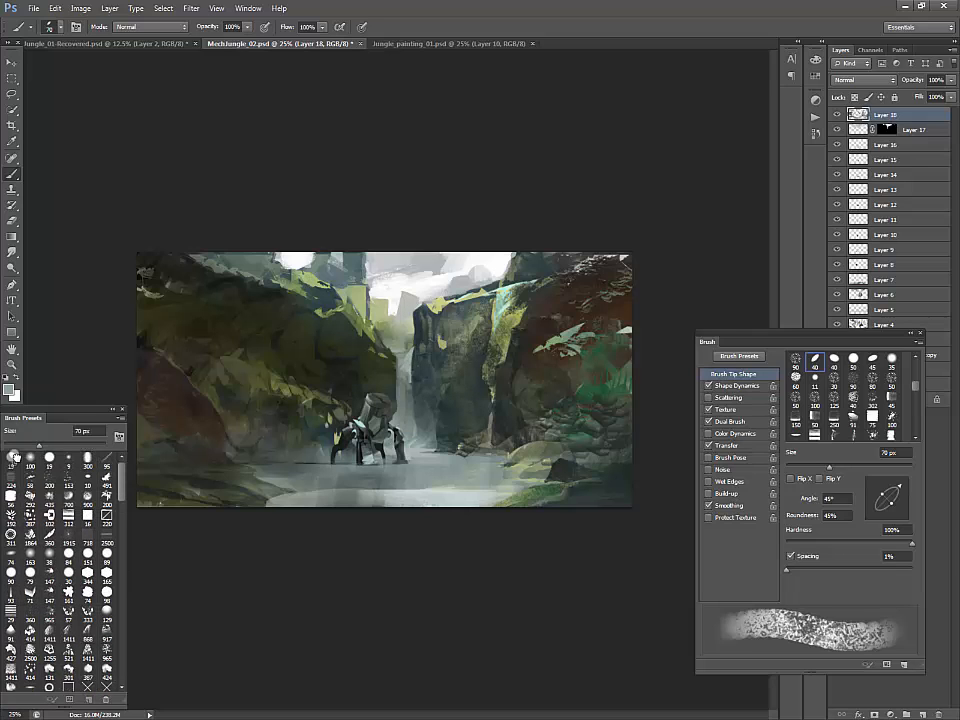
left_click(408, 363, "alt")
key("bracketright")
key("bracketright")
key("bracketright")
key("bracketright")
key("bracketright")
key("bracketright")
key("bracketright")
key("bracketright")
key("bracketright")
key("bracketright")
key("bracketright")
key("bracketright")
key("bracketright")
key("bracketright")
key("bracketleft")
key("bracketleft")
key("bracketleft")
key("bracketleft")
key("bracketleft")
key("bracketleft")
key("bracketleft")
key("bracketleft")
key("bracketleft")
key("bracketleft")
key("bracketleft")
key("bracketleft")
key("bracketleft")
key("bracketleft")
key("bracketleft")
key("bracketleft")
key("bracketleft")
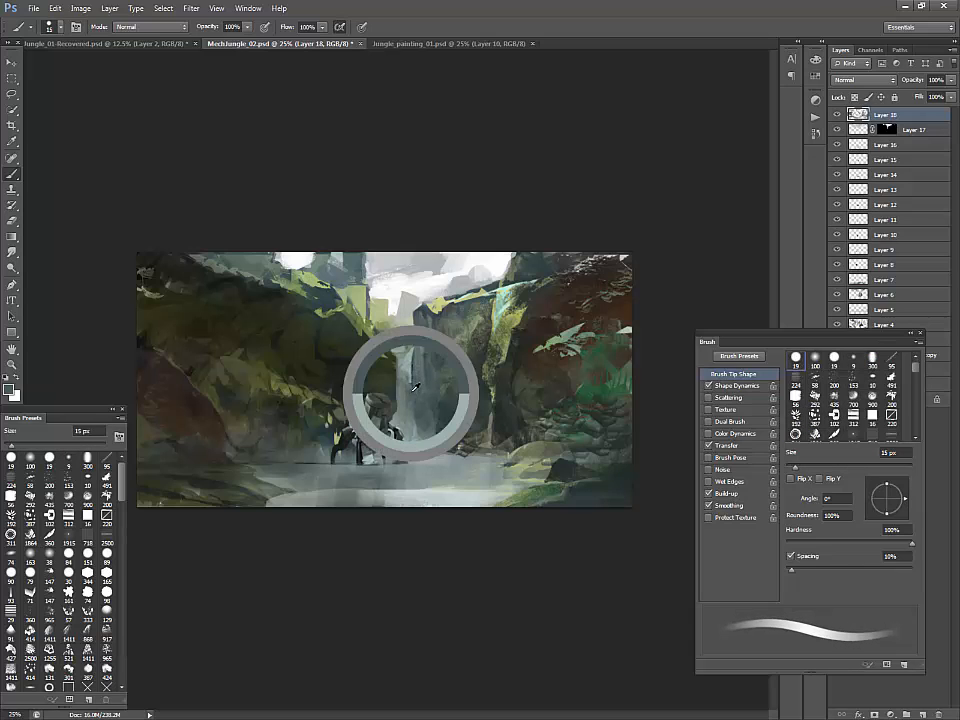
left_click(410, 376, "alt")
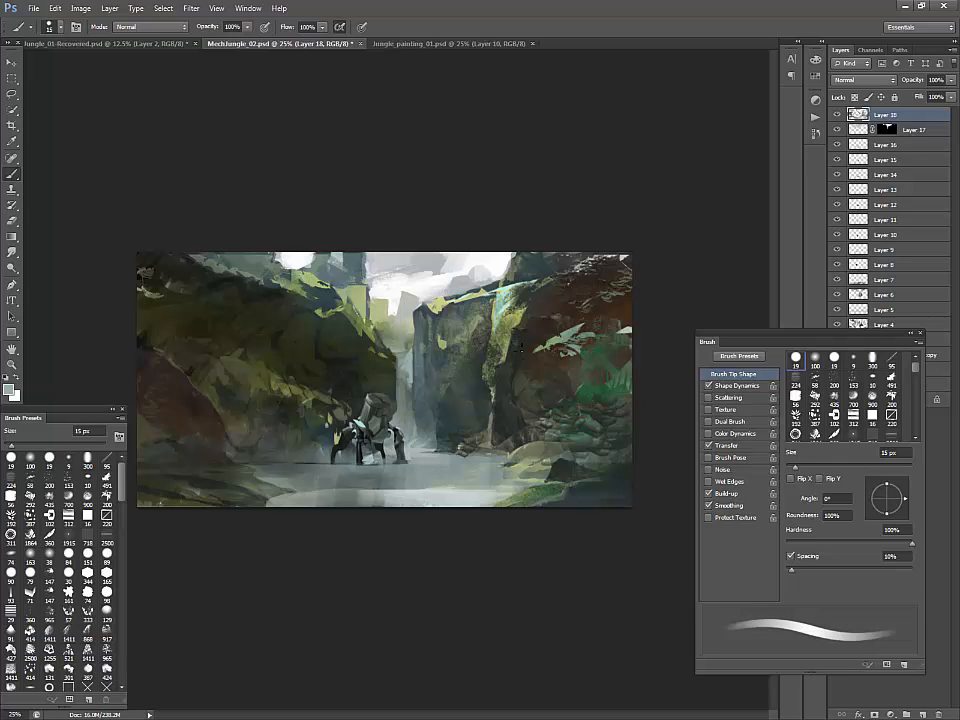
Step: Paint light teal highlights on the upper waterfall ledge and the foliage of the right cliff using sampled colors
left_click(555, 306, "alt")
left_click(498, 292, "alt")
left_click(482, 288, "alt")
mouse_move(484, 292)
left_mouse_down()
mouse_move(434, 309)
mouse_move(490, 294)
left_mouse_up()
left_click(514, 287, "alt")
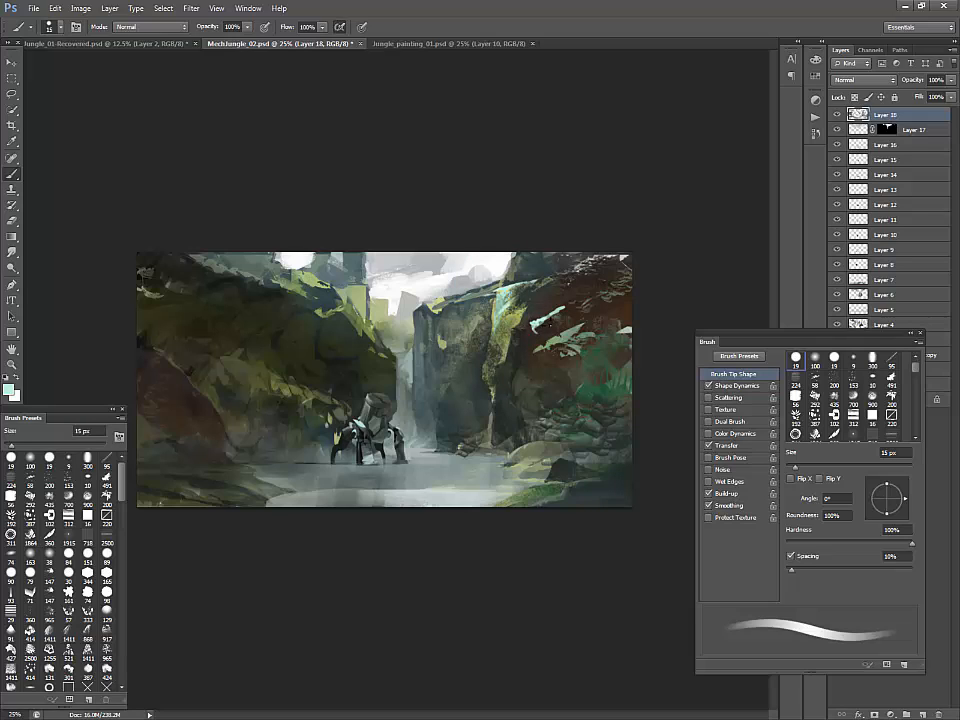
mouse_move(541, 325)
left_mouse_down()
mouse_move(560, 312)
mouse_move(549, 339)
left_mouse_up()
Step: Set the brush to 45 px and blend the new foliage strokes on the right cliff with sampled darker colors
left_click(571, 312, "alt")
key("bracketright")
key("bracketright")
key("bracketright")
key("bracketright")
key("bracketright")
left_click(405, 254, "alt")
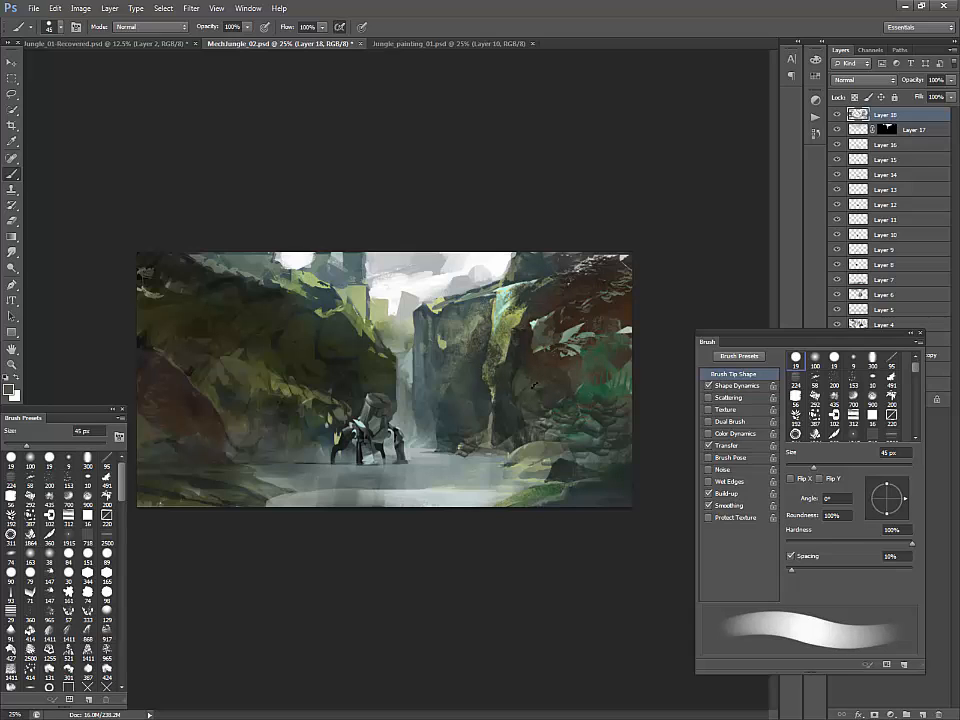
Step: Lasso the rock forms at the foot of the right cliff and shade them with sampled colors, picking the 868 px textured brush
key("l")
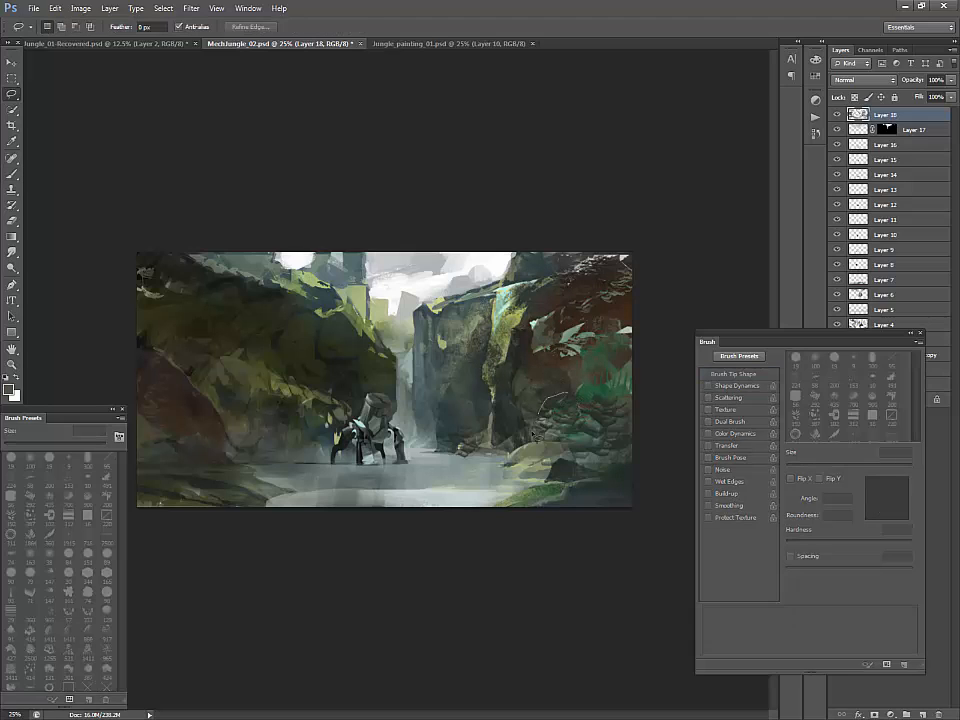
key("b")
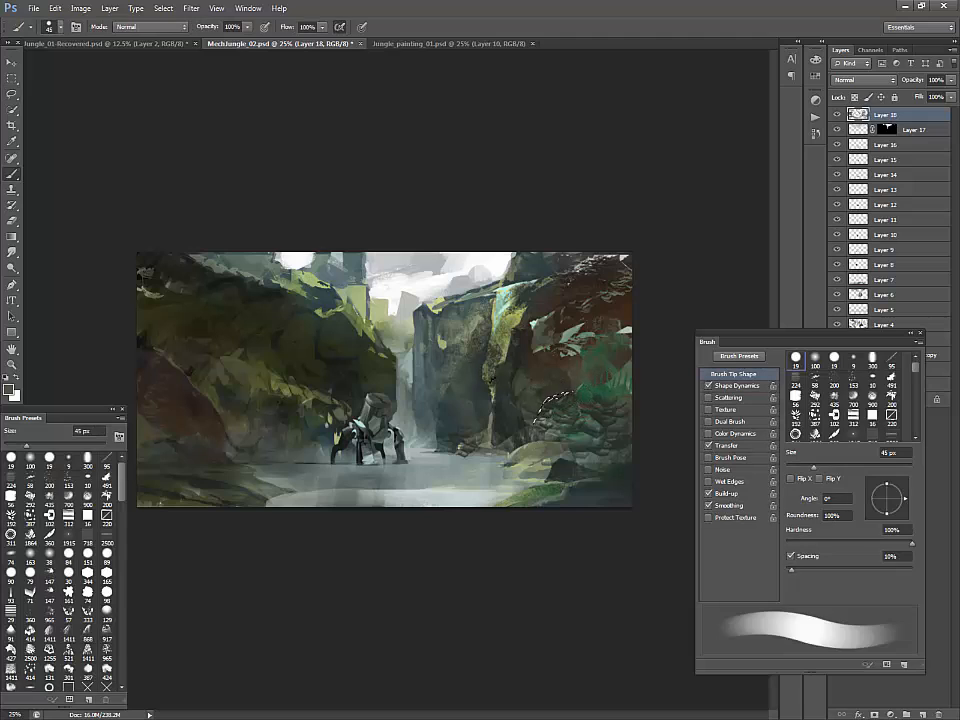
left_click(443, 331, "alt")
left_click(565, 454, "alt")
left_click_drag(568, 393, 541, 412)
left_click(413, 304, "alt")
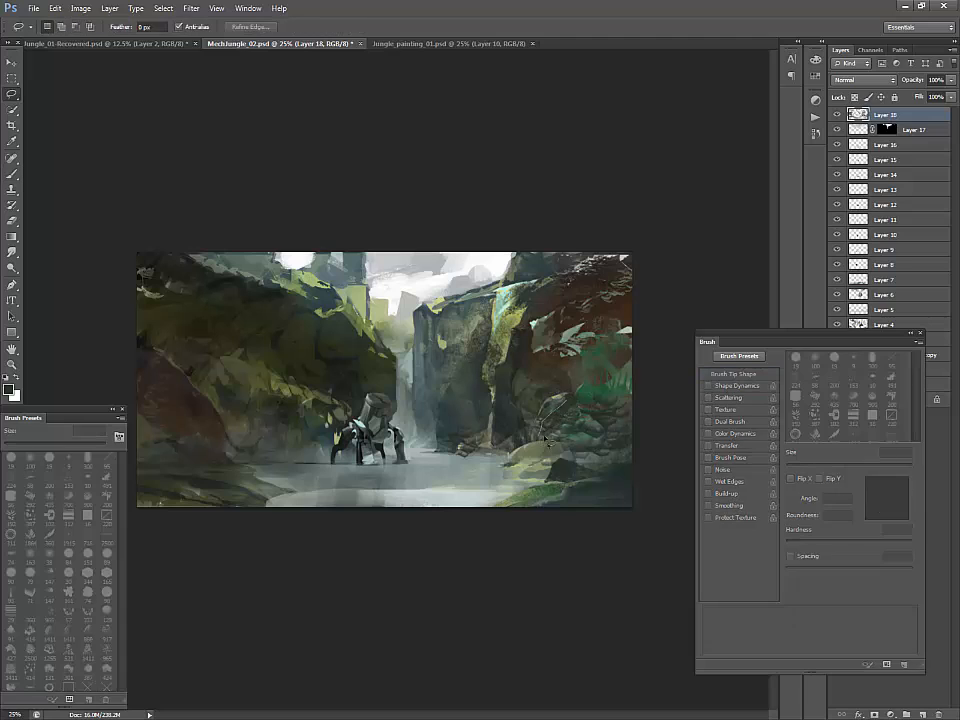
left_click(545, 425, "alt")
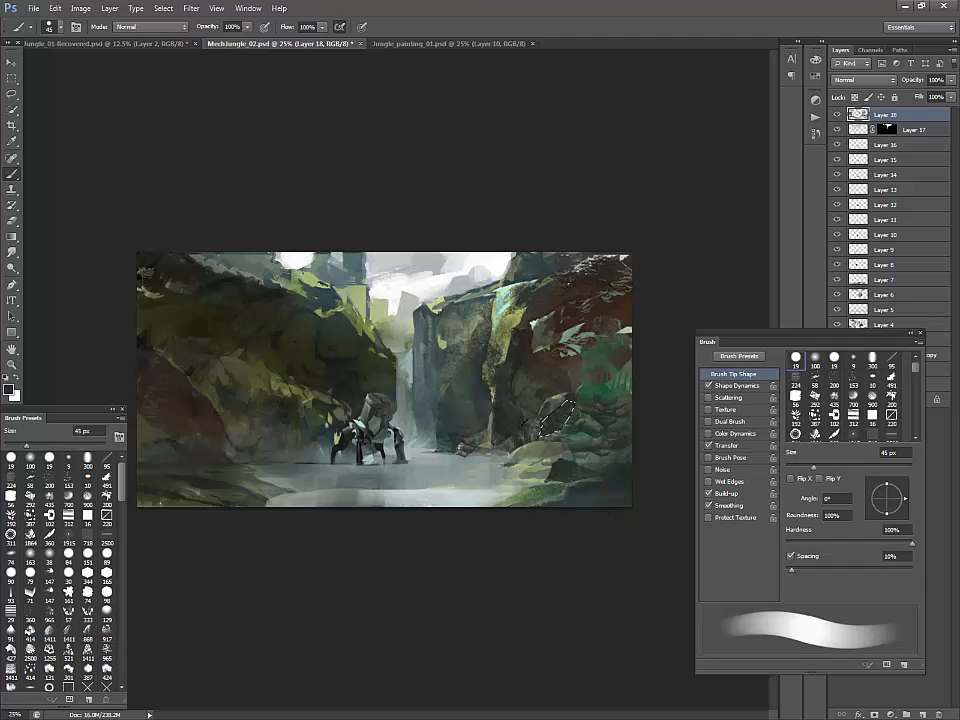
scroll(60, 570, "down", 5)
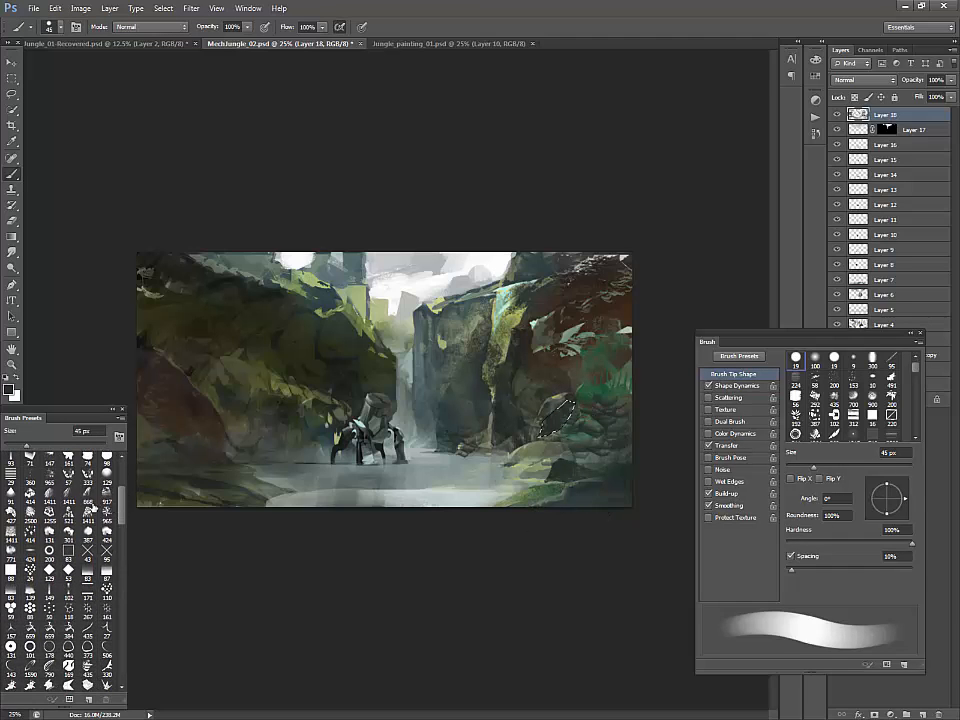
left_click(90, 498)
key("ctrl+d")
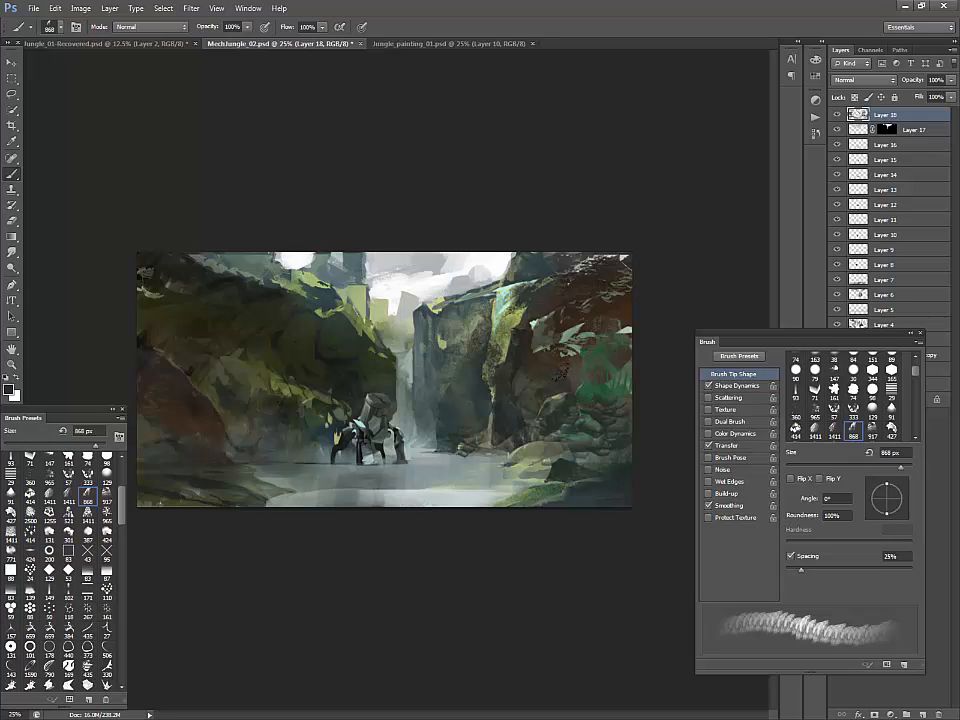
Step: Lasso a thin strip of shoreline below the middle cliff, paint it with a sampled shore color and deselect
key("l")
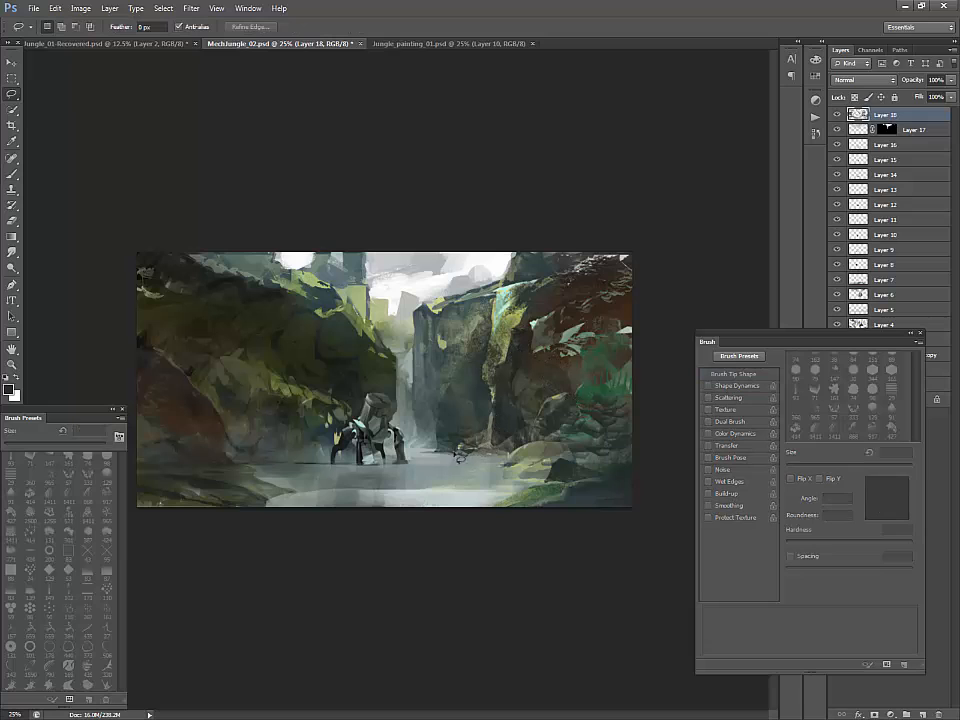
key("b")
left_click(485, 449, "alt")
left_click_drag(438, 401, 396, 406)
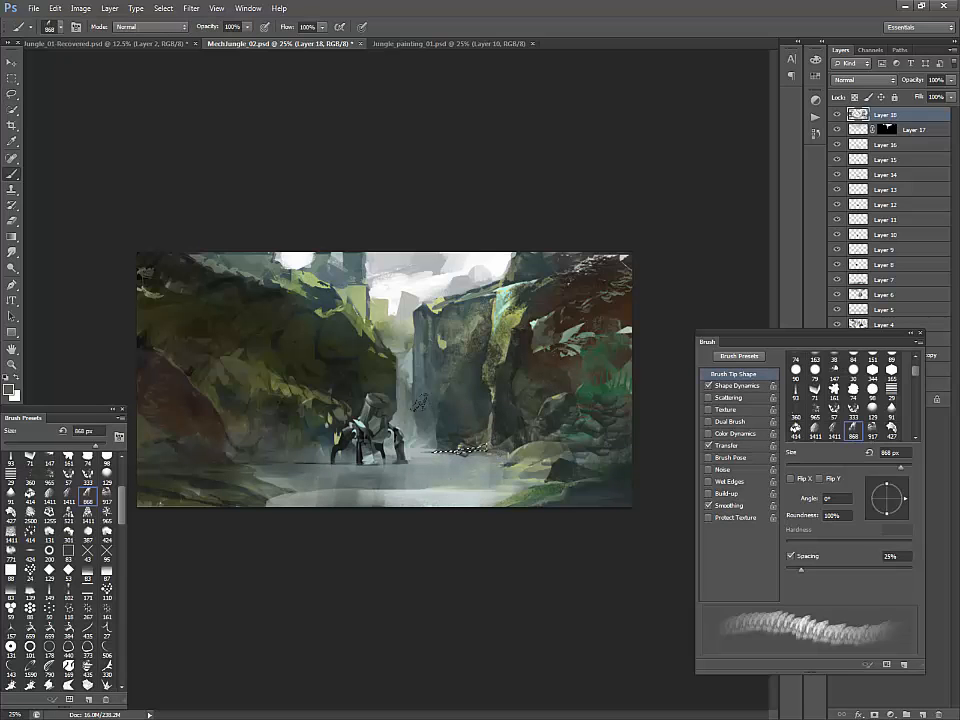
key("ctrl+d")
Step: Choose the textured 19 px flat brush, set it to 20 px and rework the shore below the middle cliff with sampled earthy tones
left_click(68, 569)
scroll(121, 506, "up", 4)
mouse_move(121, 506)
left_mouse_down()
mouse_move(121, 578)
mouse_move(121, 523)
left_mouse_up()
left_click(70, 491)
left_click(480, 407, "alt")
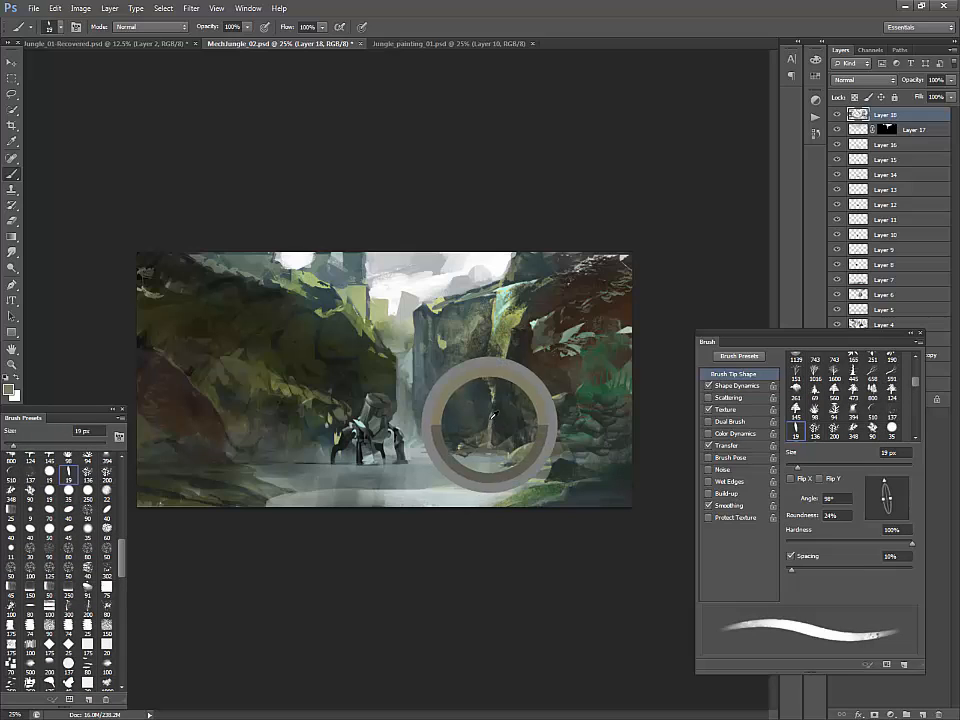
key("bracketleft")
key("bracketright")
key("bracketright")
key("bracketright")
key("bracketright")
key("bracketright")
key("bracketright")
key("bracketleft")
key("bracketleft")
key("bracketleft")
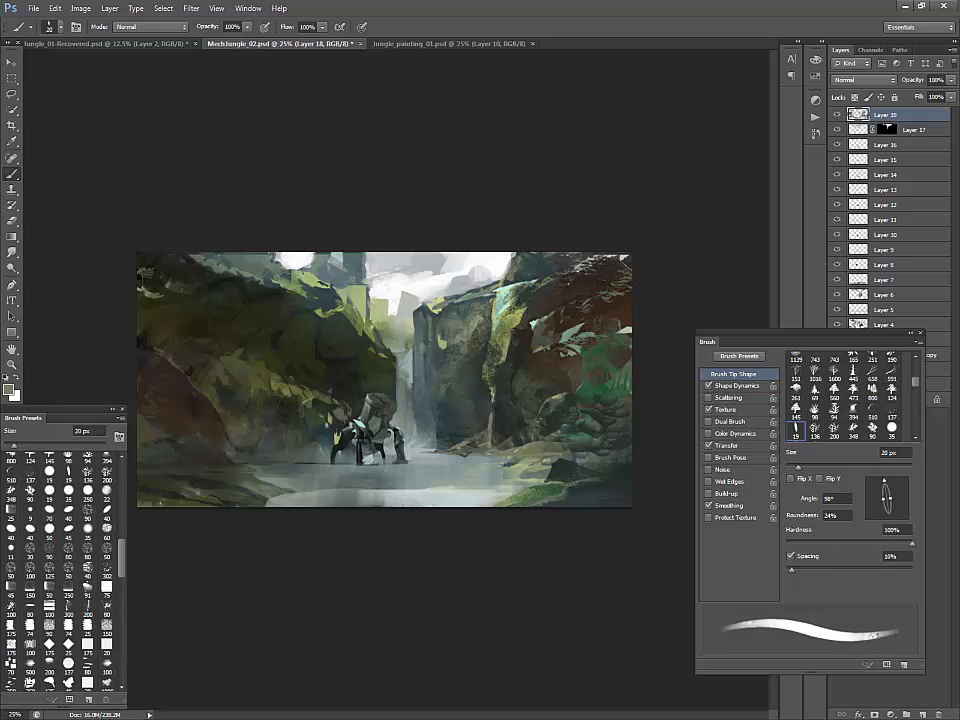
Step: Set the brush to 70 px and paint sampled green foliage over the rocks on the right shore
key("bracketright")
key("bracketright")
key("bracketright")
key("bracketright")
key("bracketright")
key("bracketright")
left_click(585, 440, "alt")
left_click(566, 440, "alt")
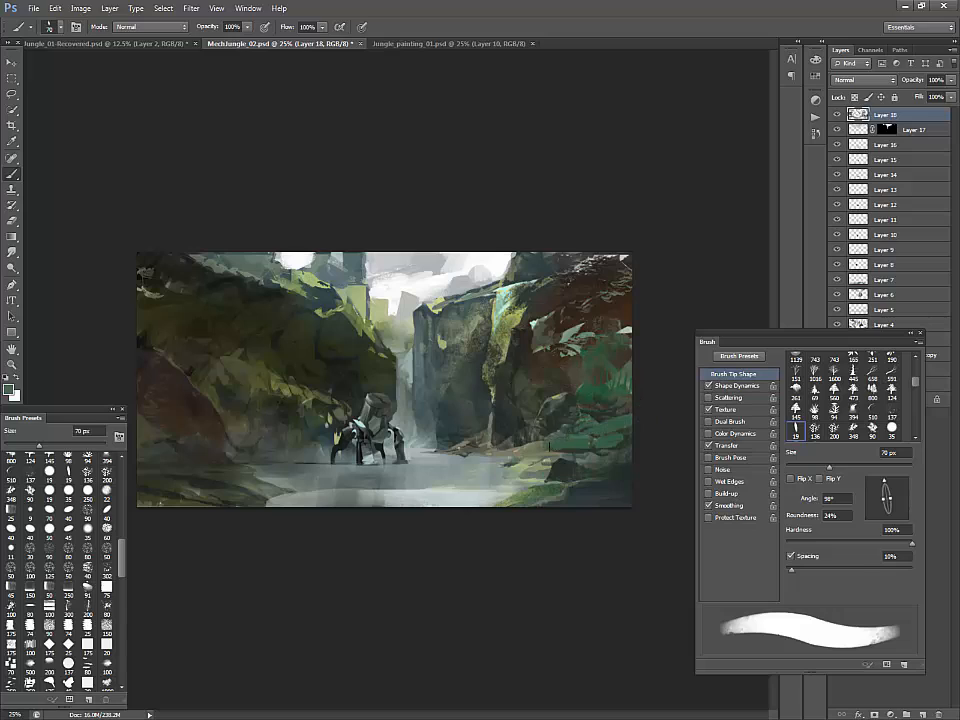
left_click(419, 318, "alt")
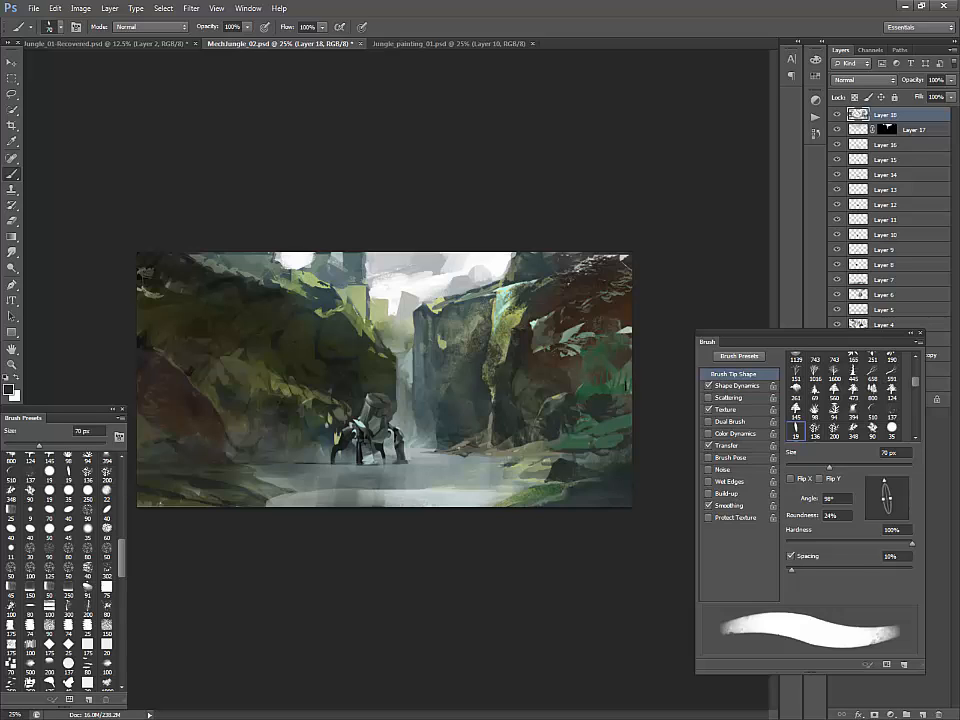
Step: Set the brush to 50 px and rework the green foliage and the bright leaves at the painting's right edge with sampled colors
left_click(466, 296, "alt")
left_click(475, 284, "alt")
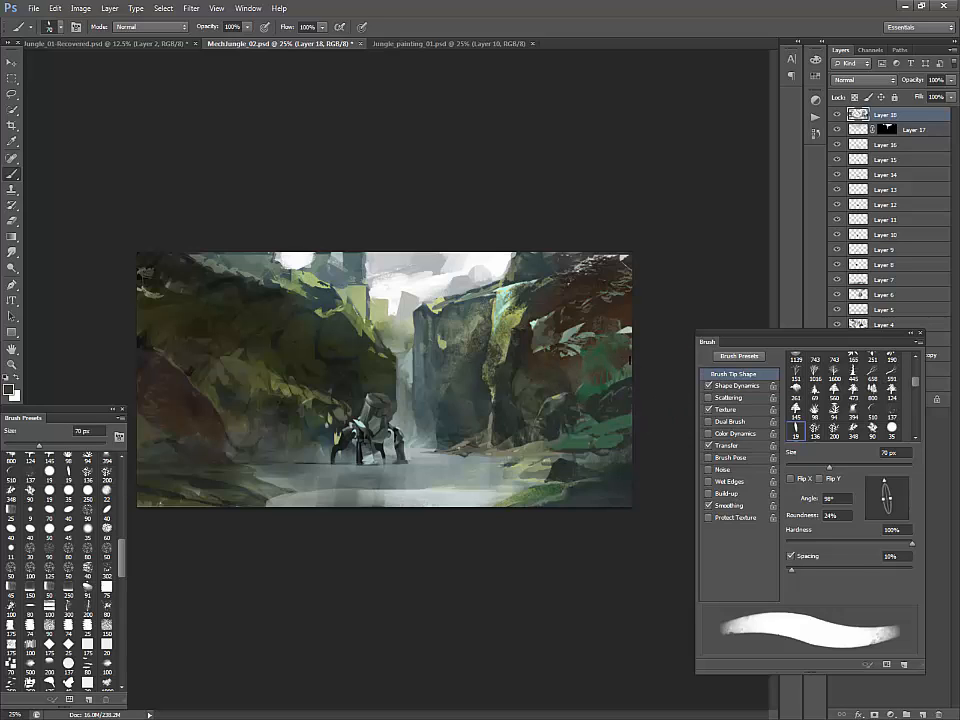
key("bracketleft")
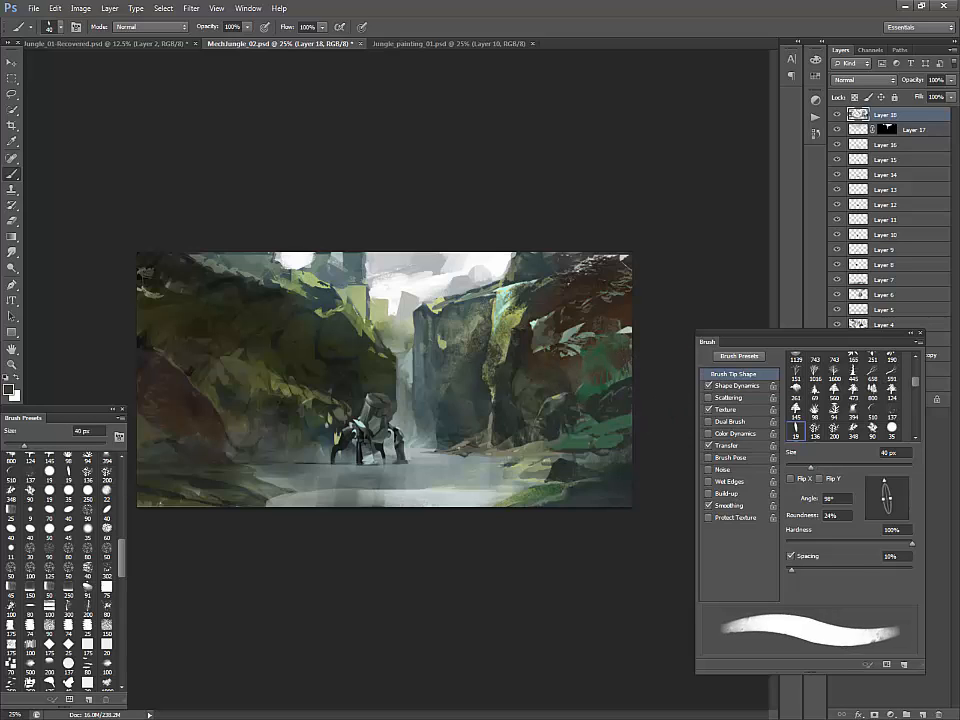
key("bracketright")
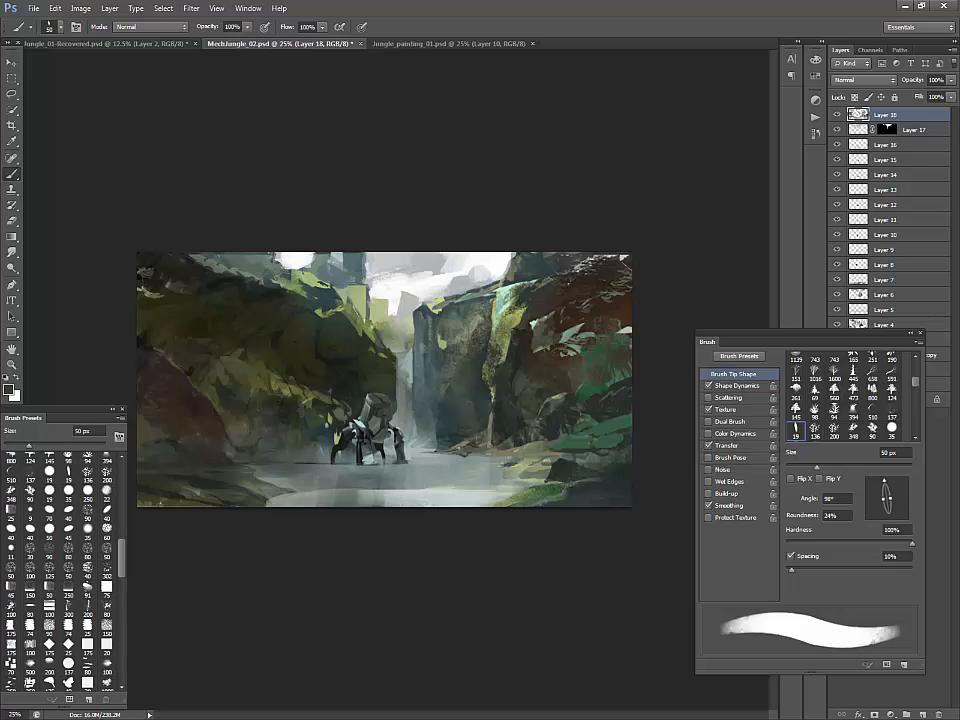
left_click(438, 284, "alt")
left_click(619, 337, "alt")
left_click(627, 318, "alt")
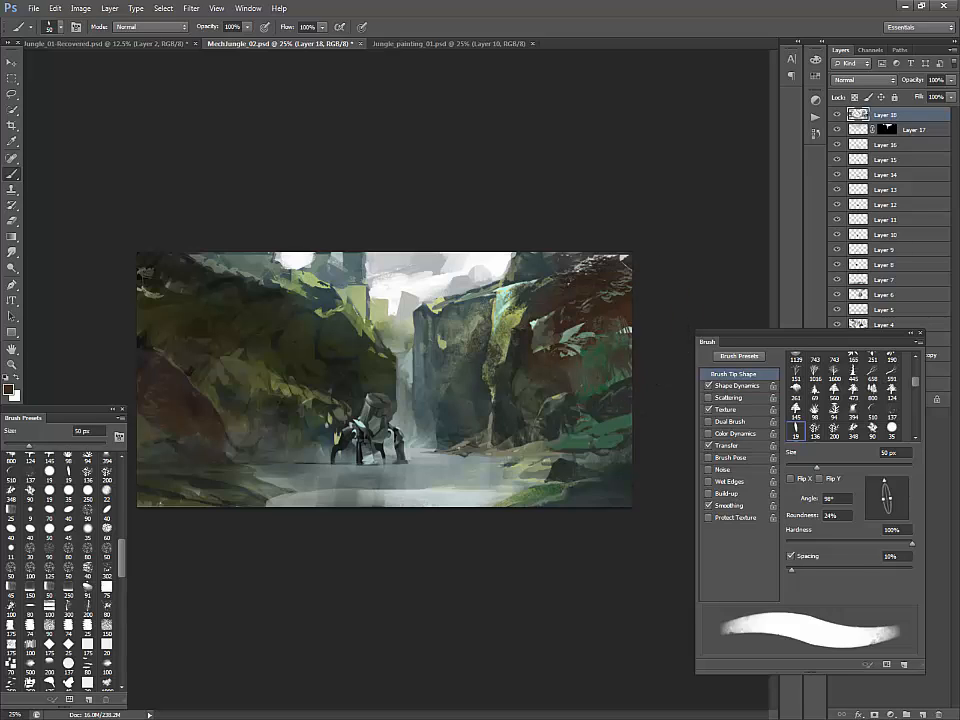
Step: Paint reddish-brown rock and gray-green leaf strokes over the upper right cliff using sampled colors
left_click(600, 311, "alt")
left_click_drag(626, 314, 618, 329)
left_click(598, 300, "alt")
left_click(619, 300, "alt")
left_click(576, 317, "alt")
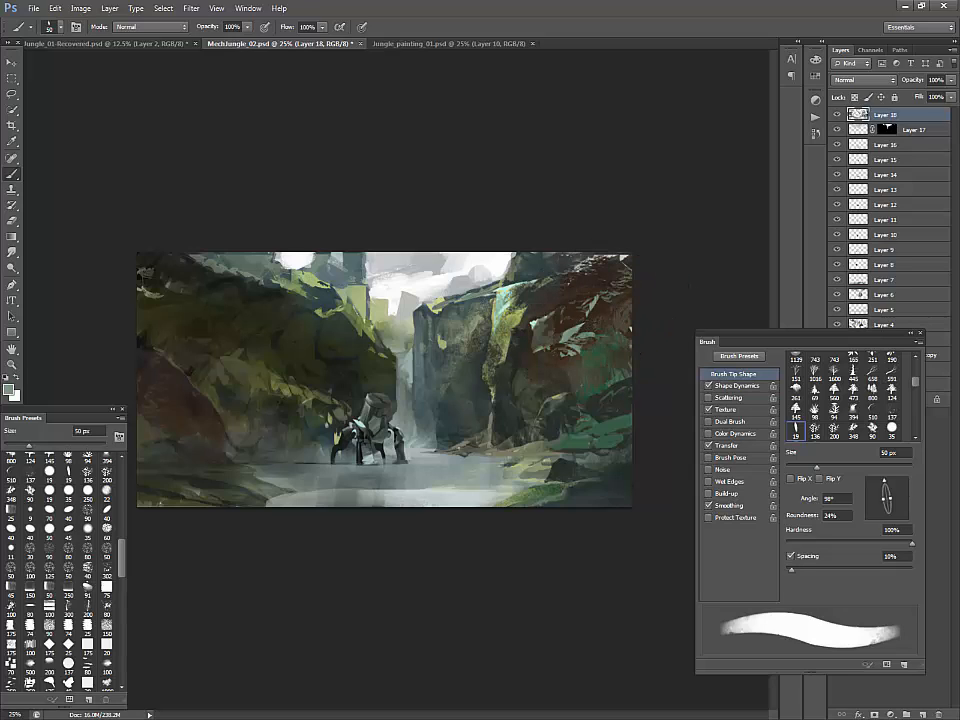
left_click_drag(610, 291, 631, 277)
left_click(624, 282, "alt")
left_click(600, 296, "alt")
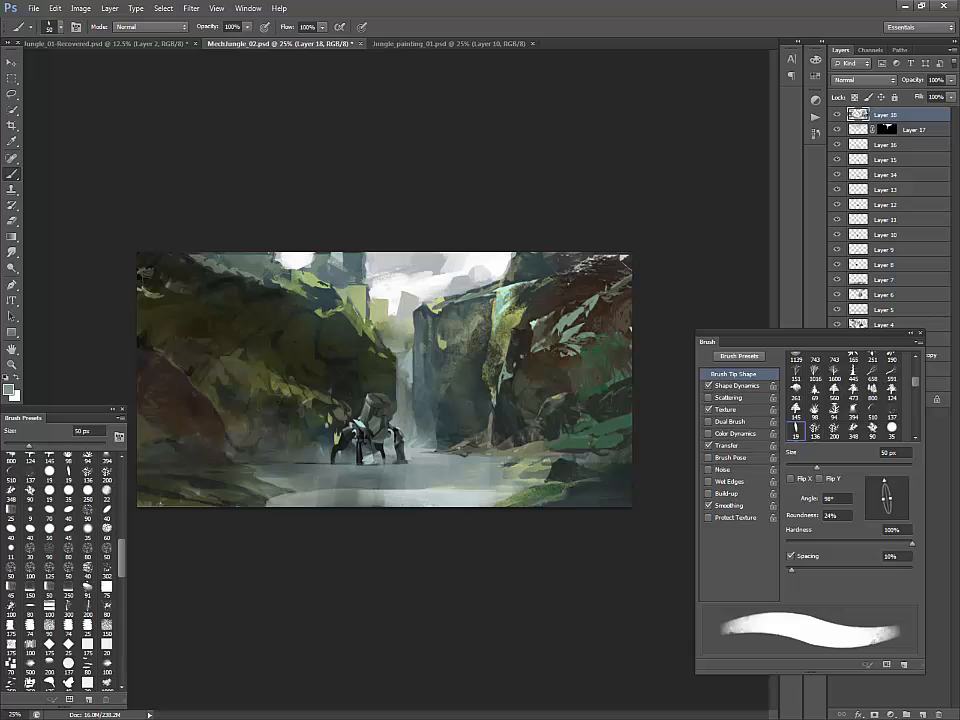
Step: Paint dark crevices and rock shapes down the right cliff face and at its base near the shore
left_click(516, 350, "alt")
left_click(523, 340, "alt")
left_click(525, 332, "alt")
left_click(407, 256, "alt")
key("d")
left_click(378, 286, "alt")
left_click(512, 427, "alt")
left_click(504, 439, "alt")
mouse_move(506, 432)
left_mouse_down()
mouse_move(495, 449)
mouse_move(494, 441)
mouse_move(502, 446)
left_mouse_up()
left_click(494, 445, "alt")
left_click(503, 434, "alt")
left_click(505, 434, "alt")
left_click(502, 437, "alt")
left_click(378, 335, "alt")
key("d")
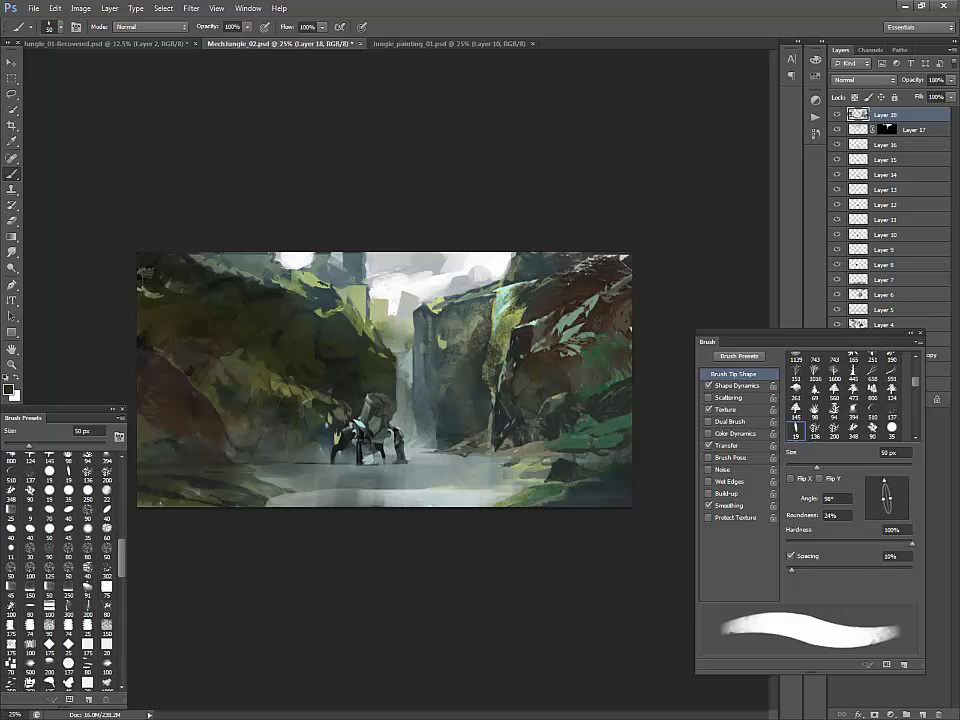
Step: Reduce the brush to 45 px and paint sampled green foliage strokes along the right cliff's edge beside the upper waterfall
left_click(565, 321, "alt")
key("bracketleft")
key("bracketleft")
key("bracketleft")
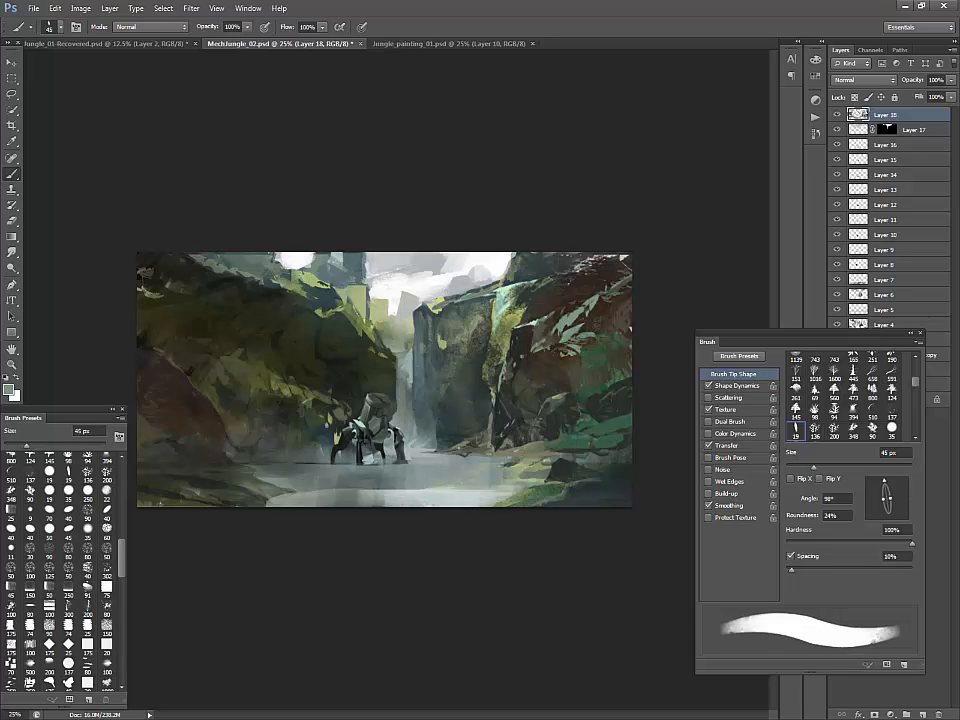
mouse_move(519, 294)
left_mouse_down()
mouse_move(505, 309)
mouse_move(533, 283)
left_mouse_up()
left_click(523, 297, "alt")
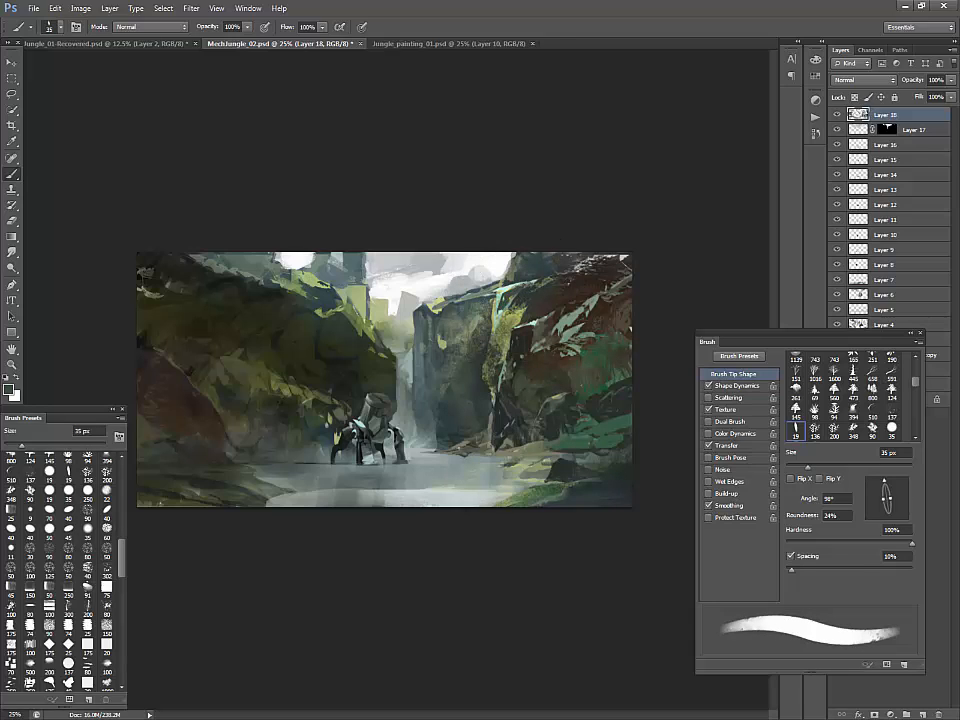
Step: Paint green foliage and dark rock strokes along the right cliff's upper edge with the 35 px brush, sampling colors from the painting
left_click(395, 232, "alt")
left_click(367, 224, "alt")
left_click(494, 288, "alt")
left_click(538, 301, "alt")
left_click(519, 312, "alt")
key("d")
left_click(519, 317, "alt")
left_click_drag(530, 308, 570, 291)
left_click(418, 225, "alt")
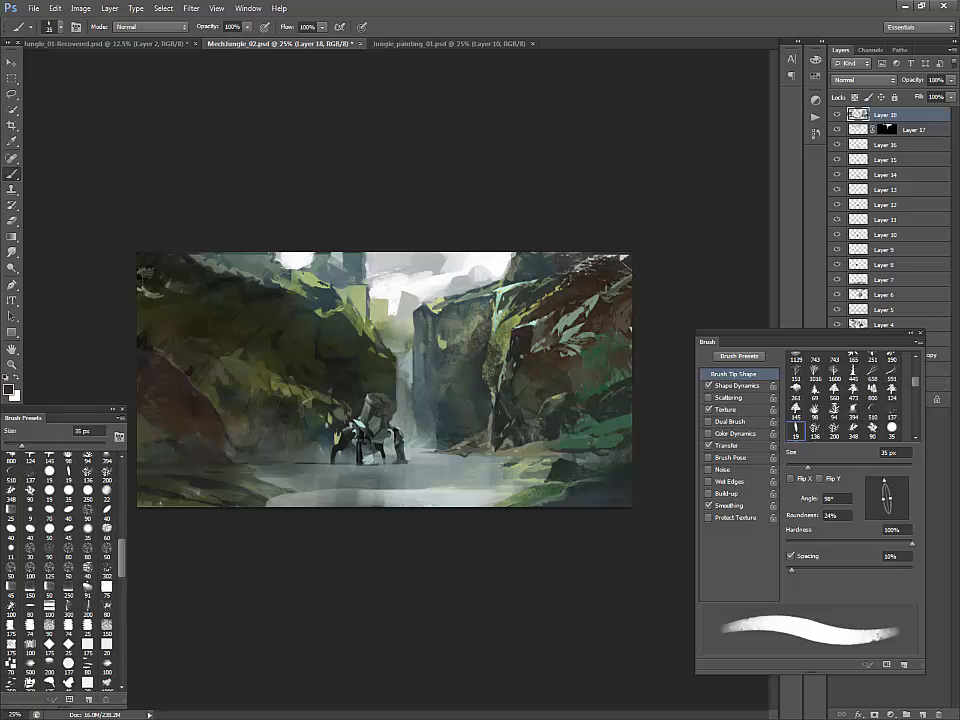
Step: Switch to the 80 px textured brush and paint sampled olive green over the moss on the right cliff's top
left_click(87, 548)
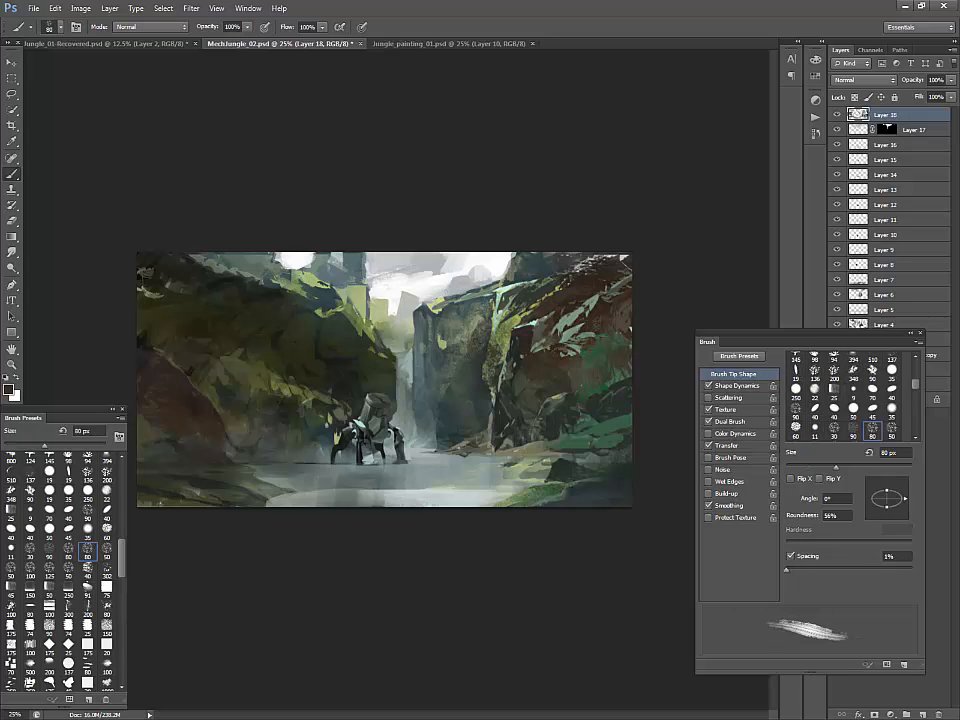
left_click(510, 322, "alt")
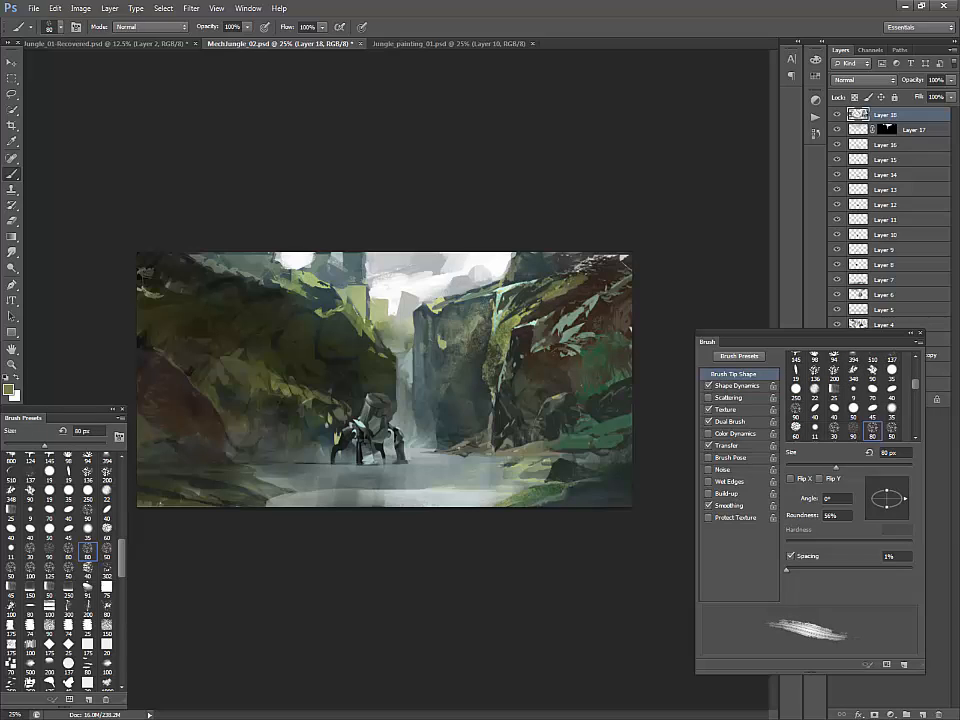
key("d")
left_click(555, 284, "alt")
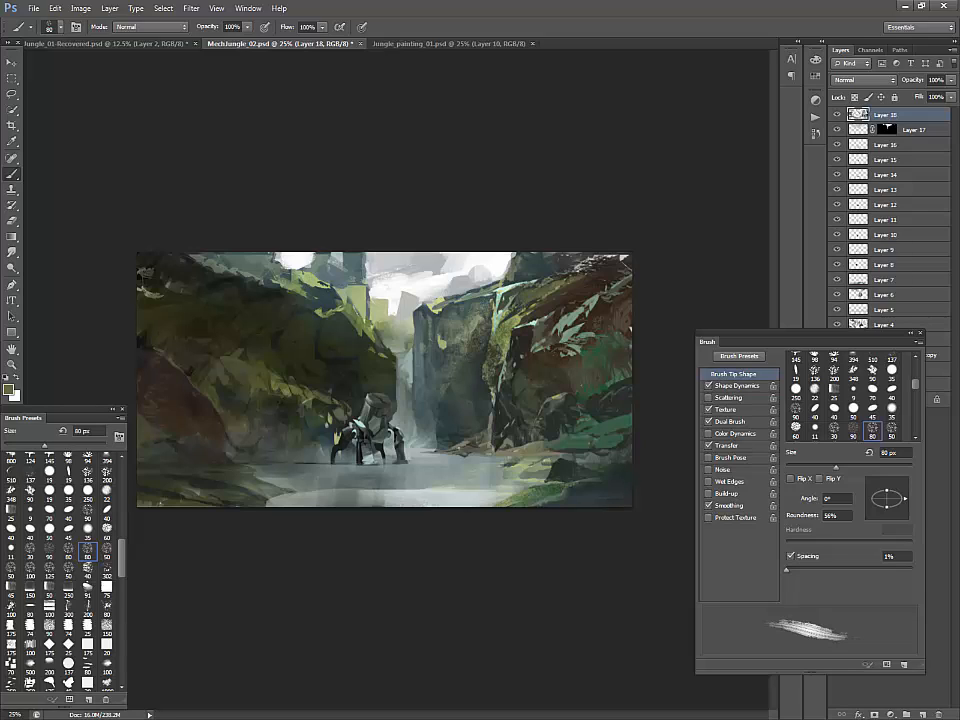
Step: Switch to the 91 px dual-texture brush and darken the left hillside's foliage with sampled shadow tones
left_click(87, 588)
left_click(572, 318, "alt")
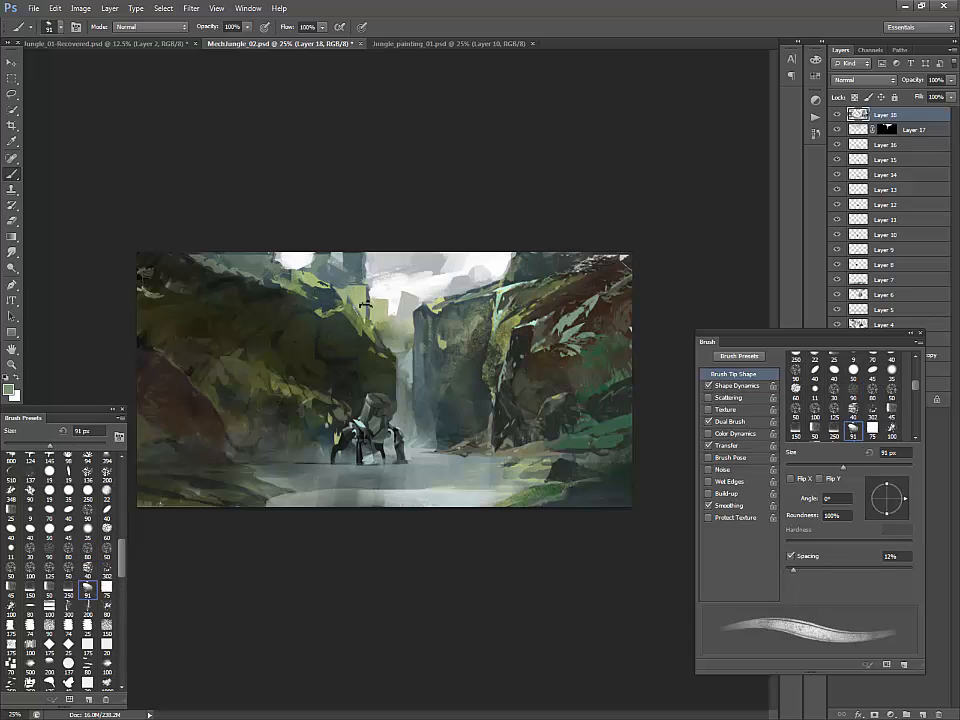
left_click(344, 358, "alt")
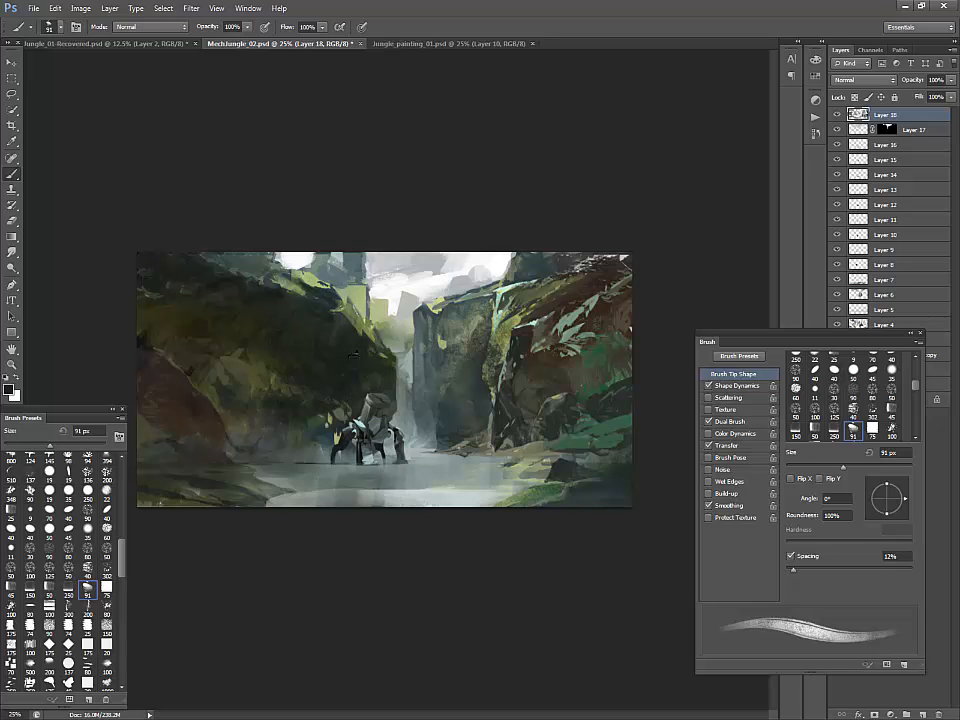
Step: Rework the middle of the left hillside with sampled olive-green strokes using the 91 px brush
left_click(270, 376, "alt")
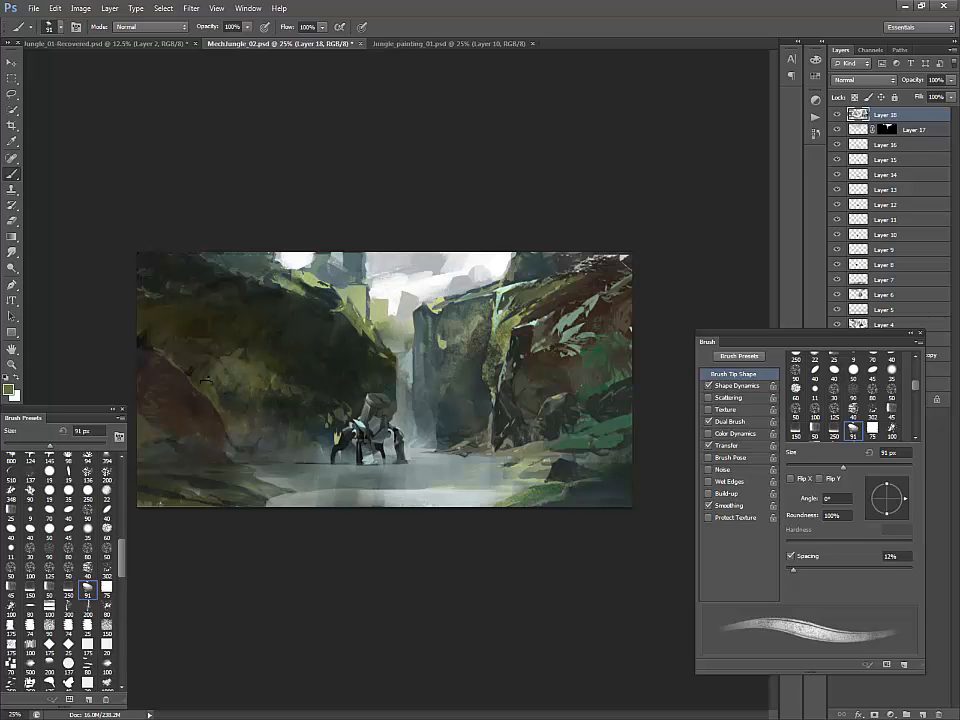
left_click(191, 362, "alt")
left_click(252, 379, "alt")
left_click(262, 380, "alt")
left_click(257, 383, "alt")
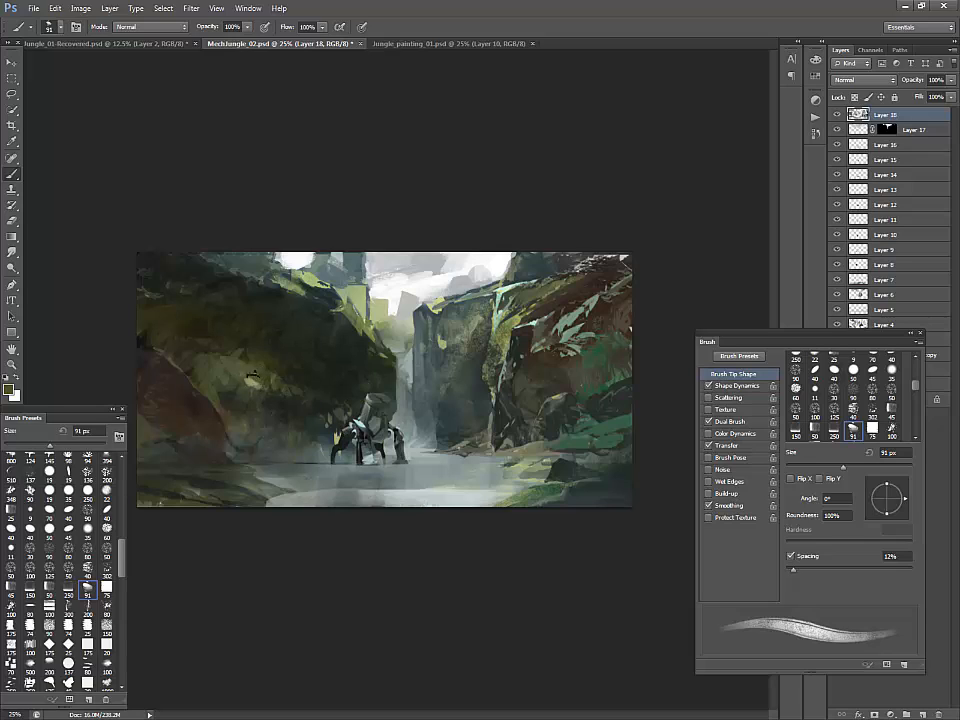
left_click(258, 380, "alt")
Step: Reduce the brush to 25–30 px and touch up the left cliff's edge with sampled yellow-green and dark tones
left_click(355, 298, "alt")
key("bracketleft")
key("bracketleft")
key("bracketleft")
key("bracketleft")
key("bracketleft")
key("bracketleft")
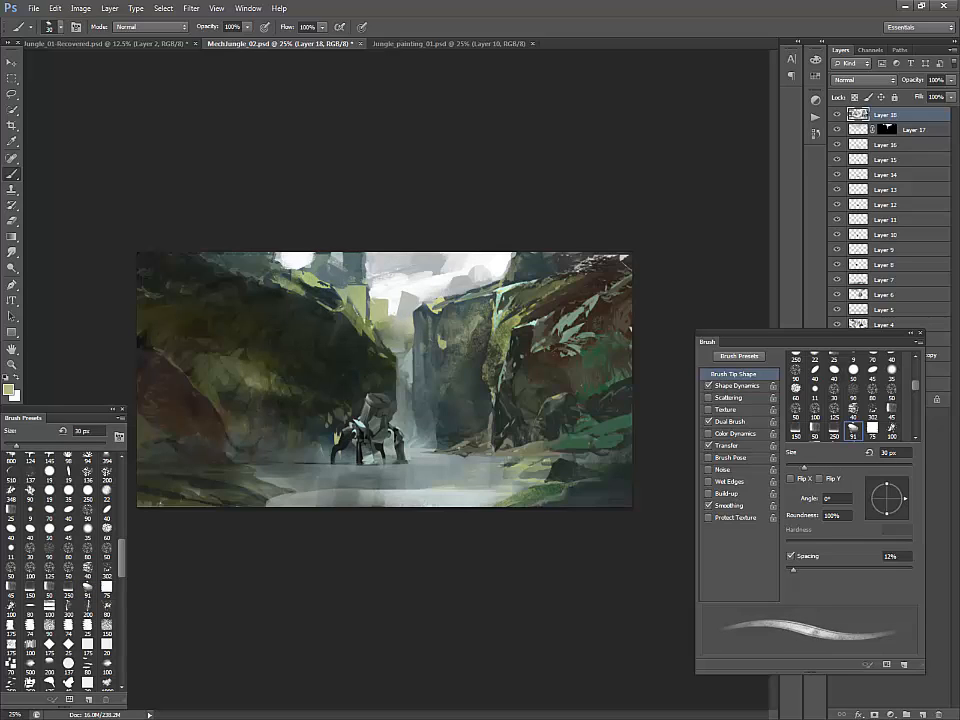
left_click(240, 229, "alt")
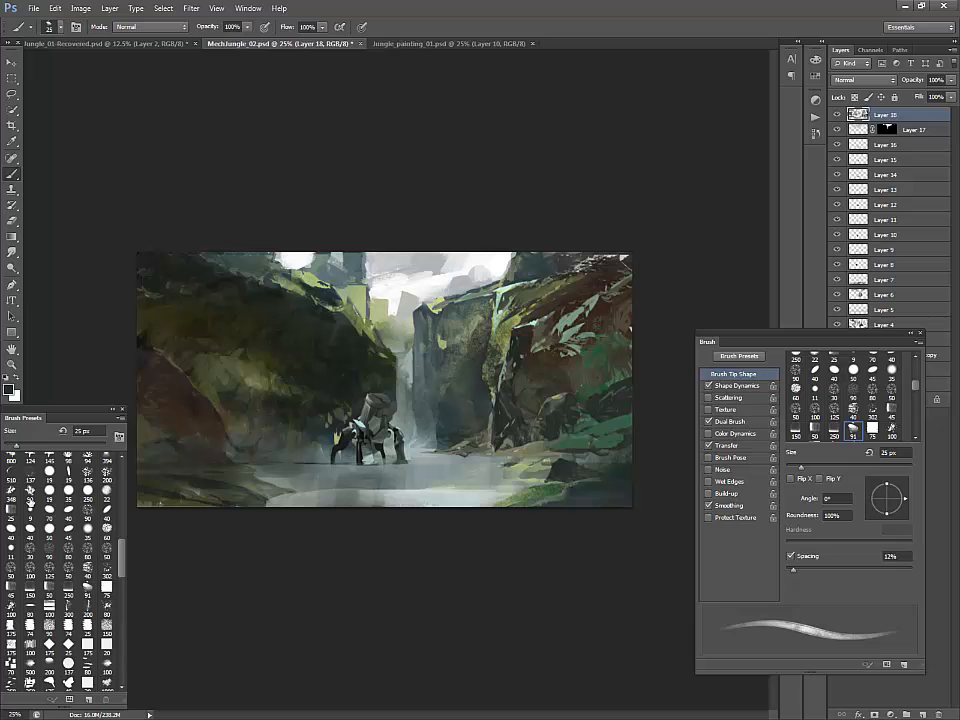
Step: Add a new layer on top and choose the 19 px narrow elliptical brush with 24% roundness
left_click(922, 714)
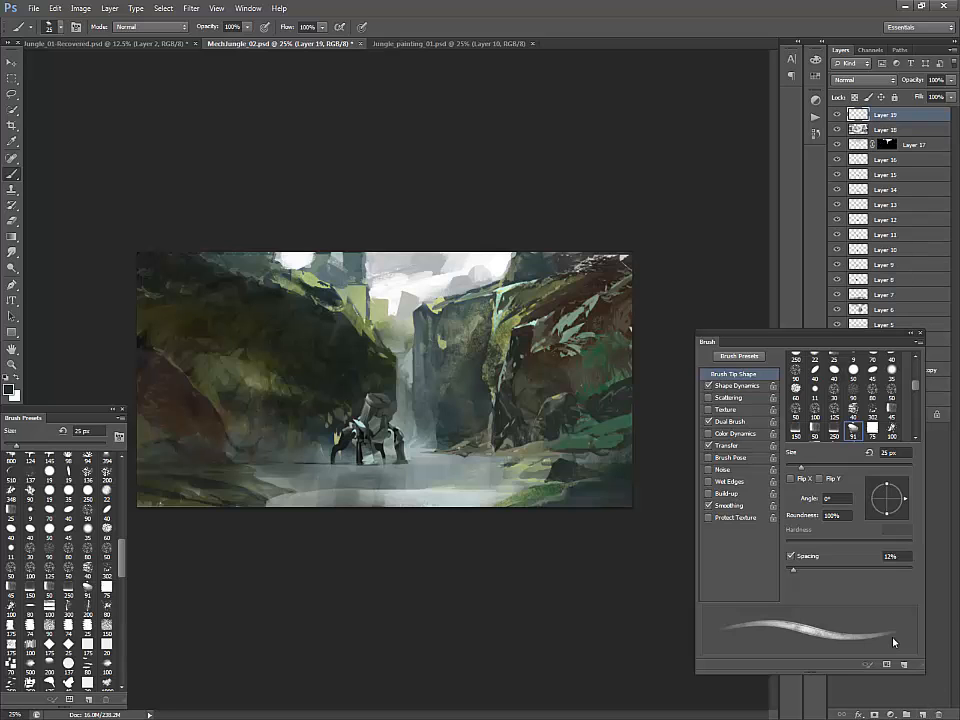
left_click(107, 511)
left_click_drag(121, 549, 121, 562)
scroll(80, 550, "up", 4)
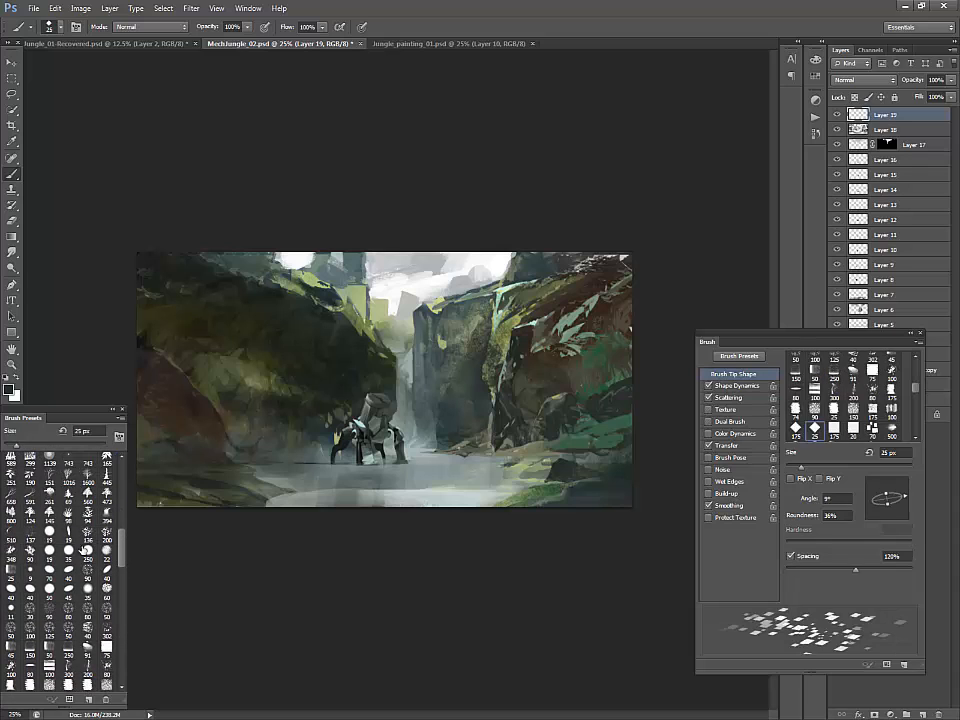
left_click(83, 530)
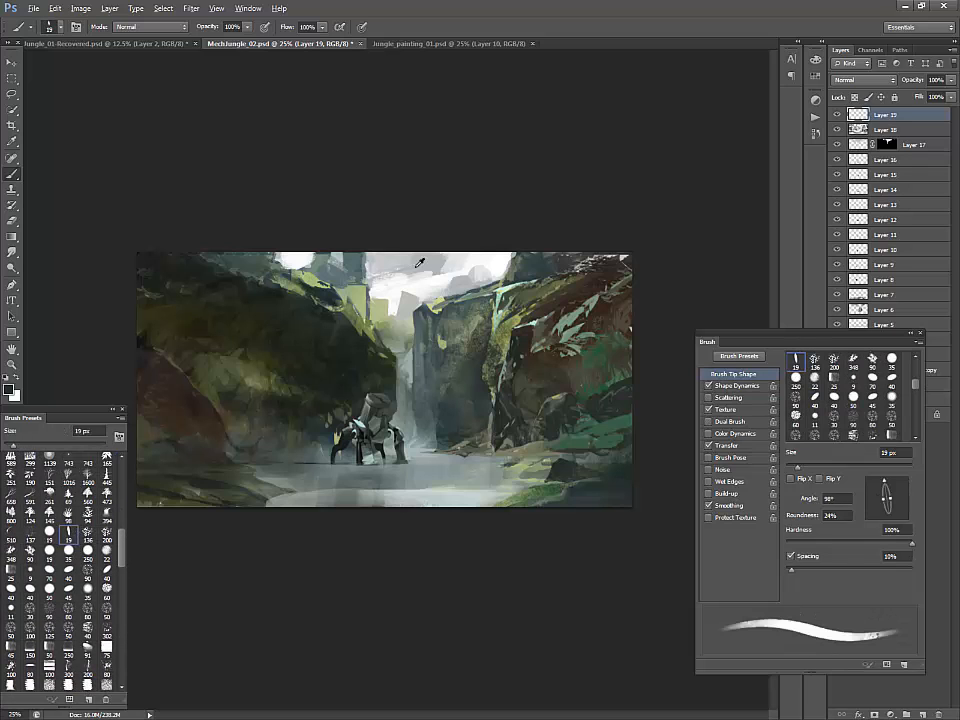
Step: Paint sampled yellow-green leaf strokes down the left cliff's edge beside the waterfall, adjusting the brush to 60 px and 35 px
left_click(438, 299, "alt")
key("bracketleft")
key("bracketleft")
key("bracketleft")
key("bracketleft")
key("bracketright")
key("bracketright")
key("bracketright")
key("bracketright")
key("bracketright")
key("bracketright")
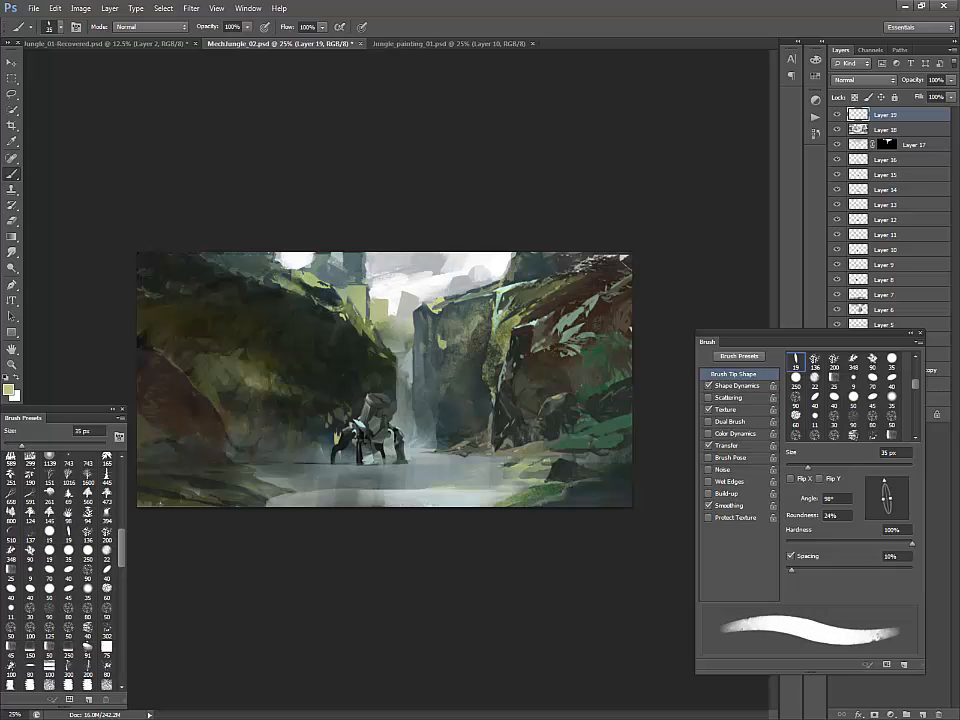
key("bracketright")
key("bracketright")
key("bracketright")
key("bracketright")
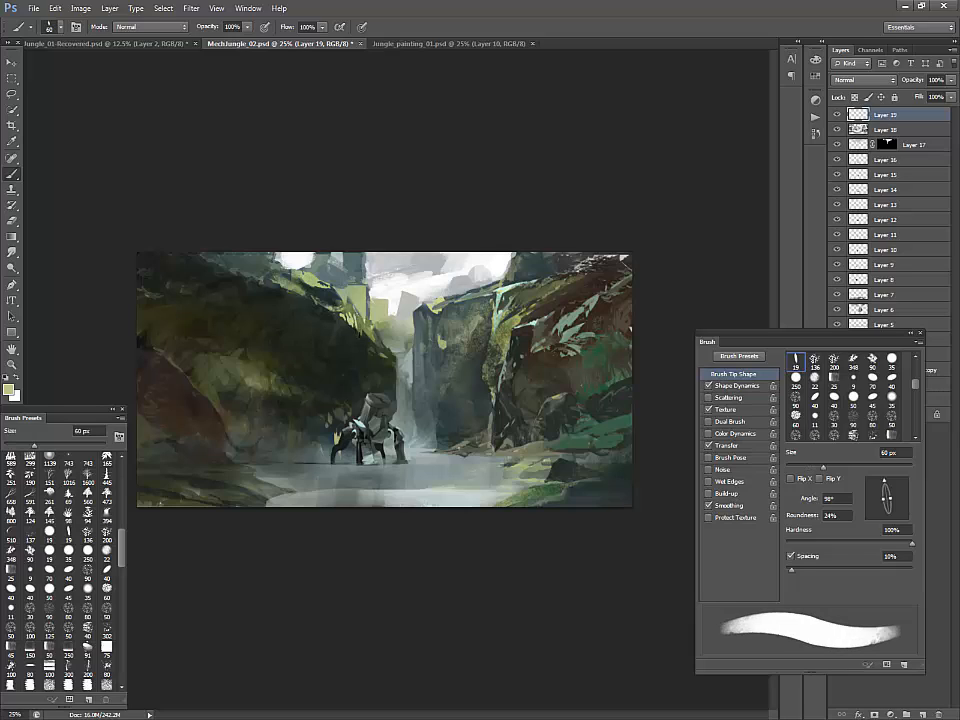
key("bracketleft")
key("bracketleft")
key("bracketleft")
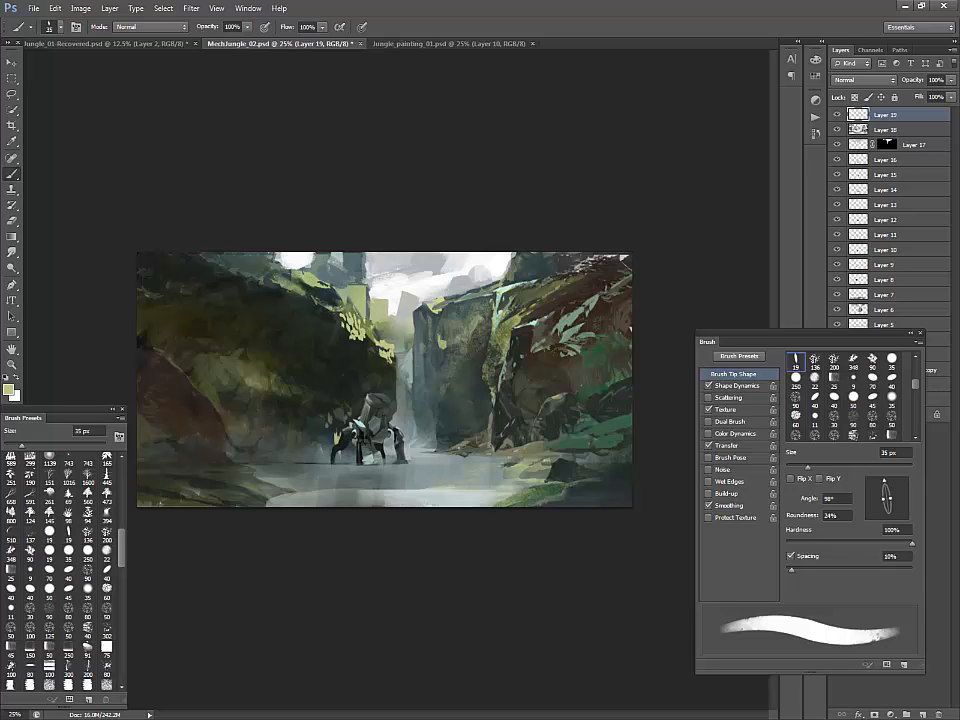
Step: Extend the light green leaf strokes up the left cliff's ridge toward the sky, working up to a 40 px brush
key("bracketleft")
key("bracketleft")
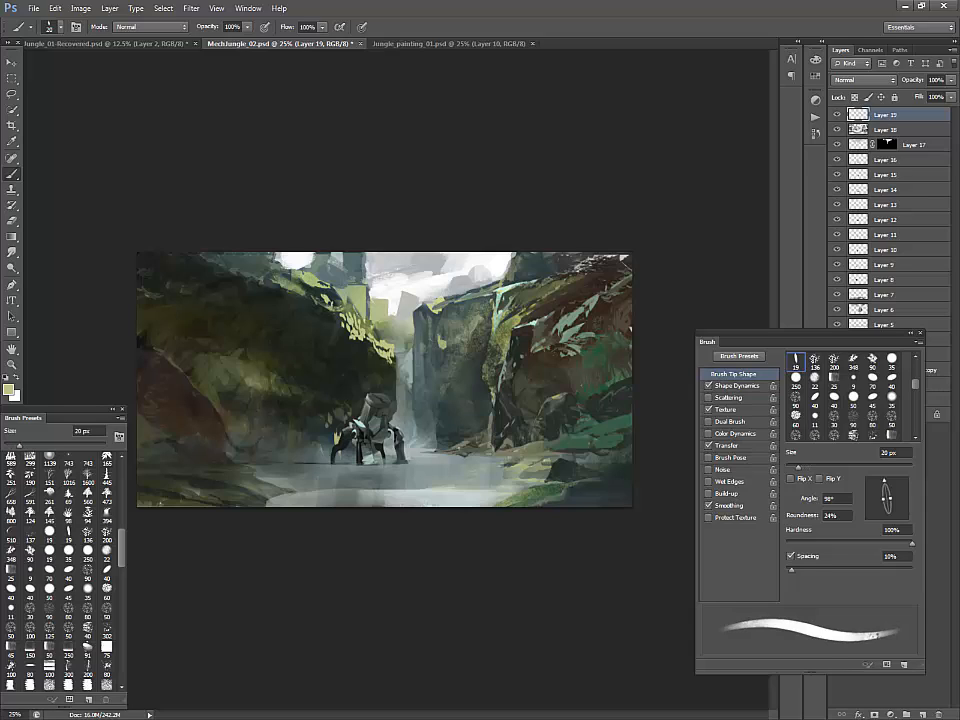
key("bracketright")
key("bracketright")
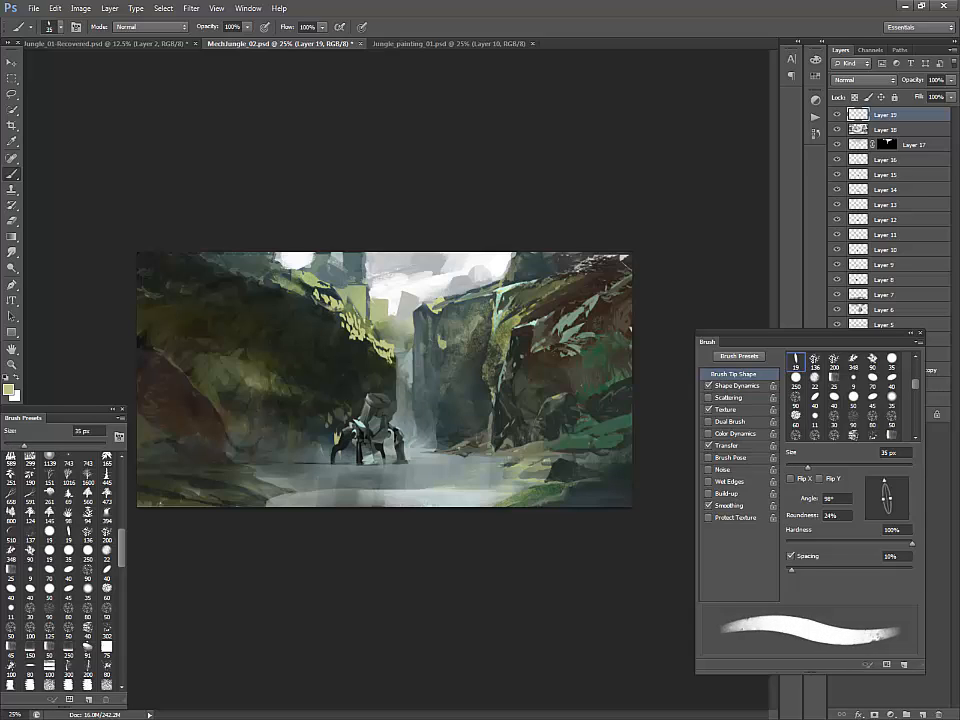
left_click(237, 208, "alt")
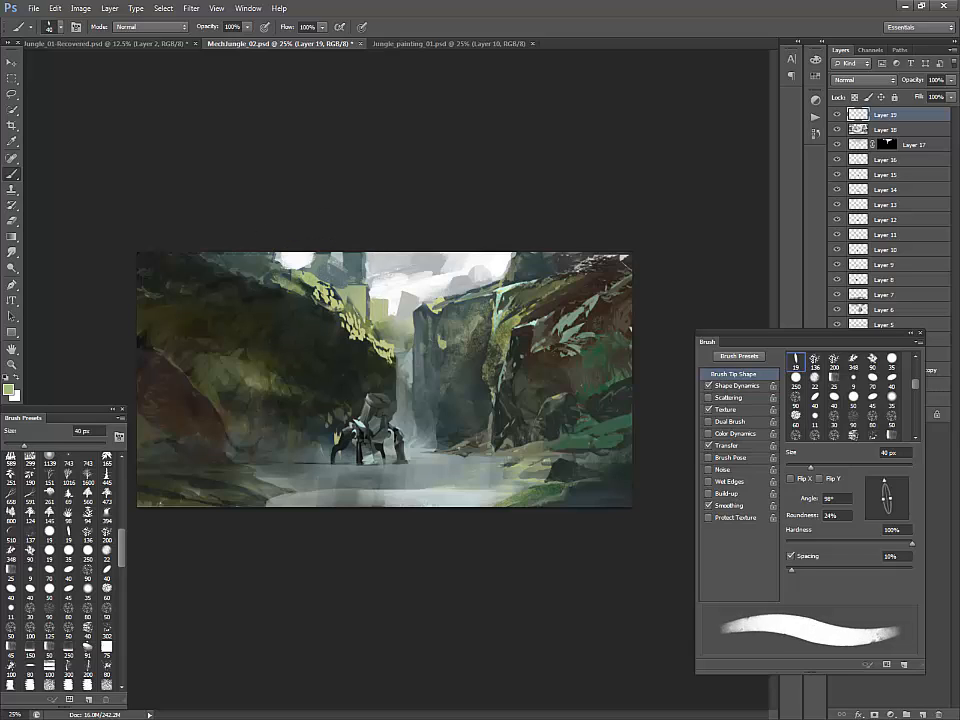
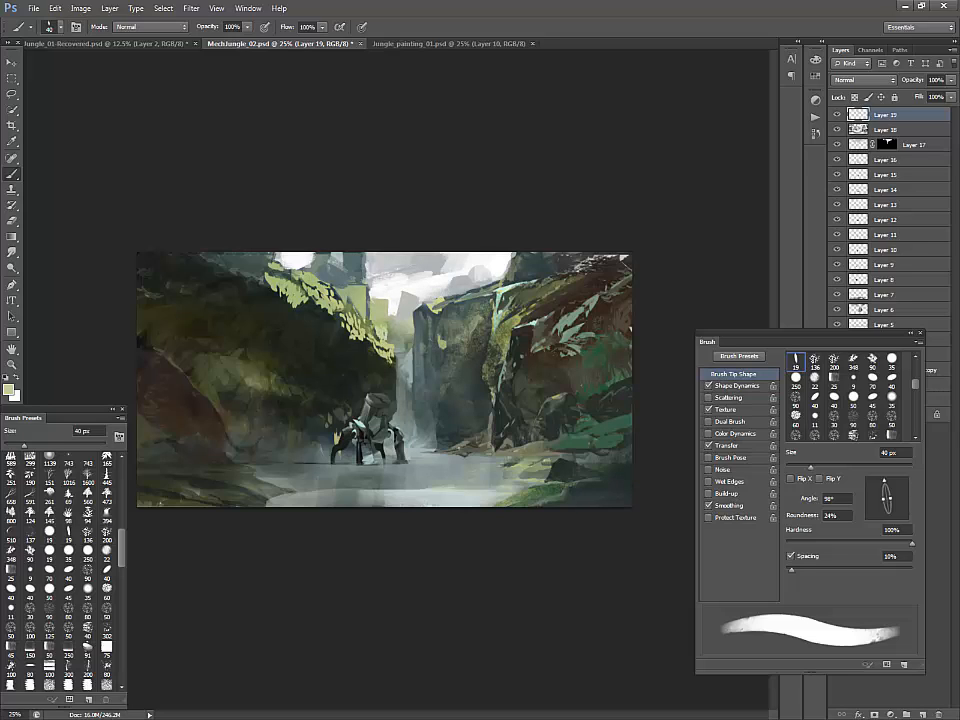
Step: Break up the leaf strokes on the left ridge with a 9 px eraser and compare the layer hidden and shown
key("e")
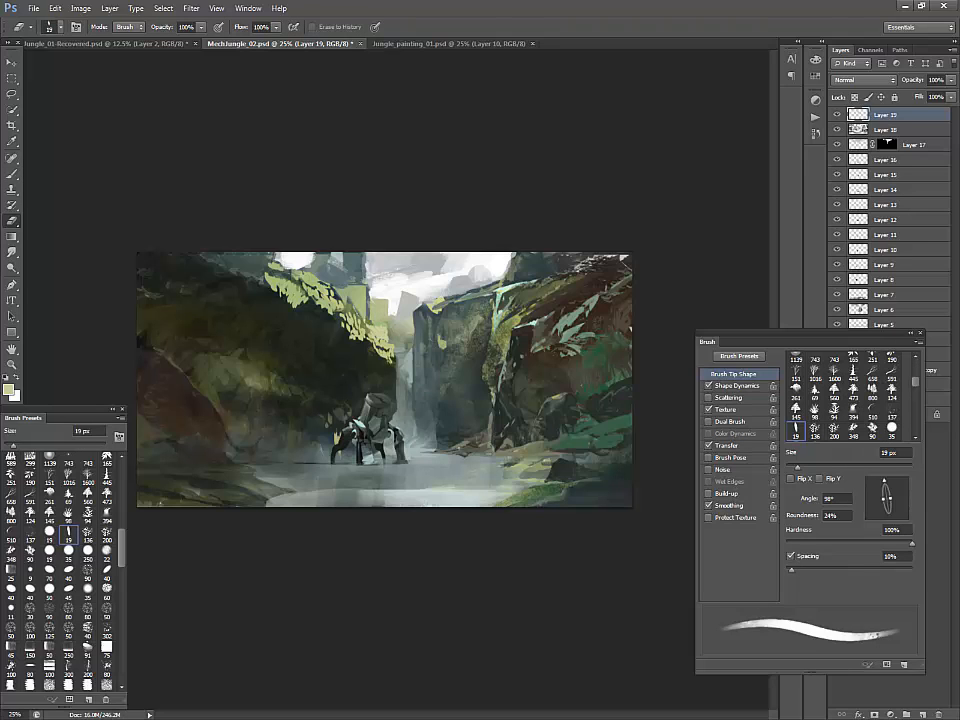
key("bracketleft")
key("bracketleft")
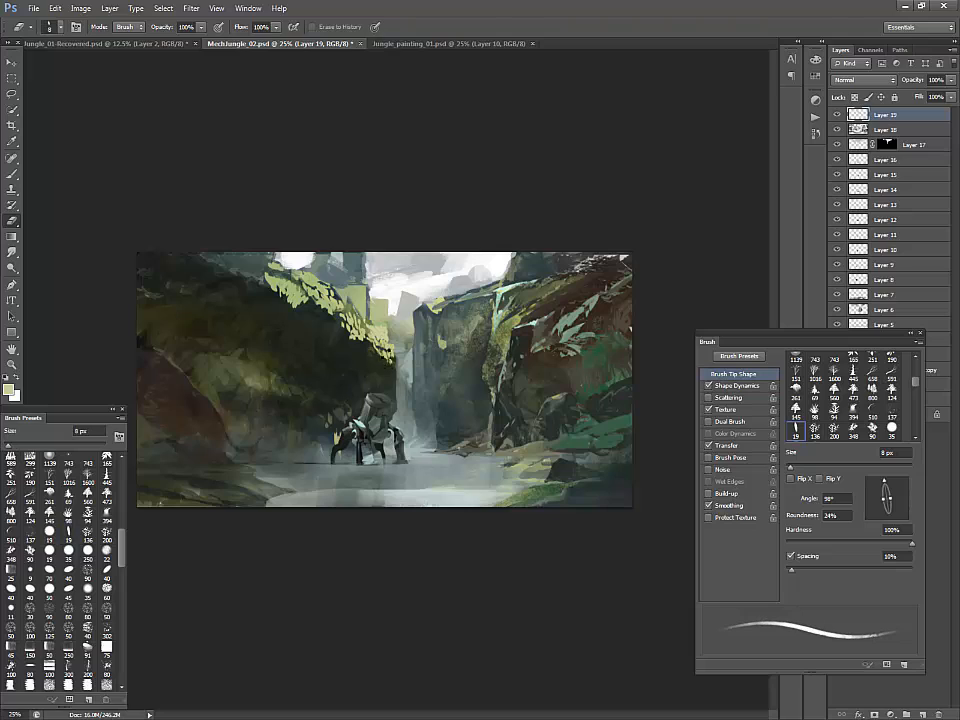
key("bracketright")
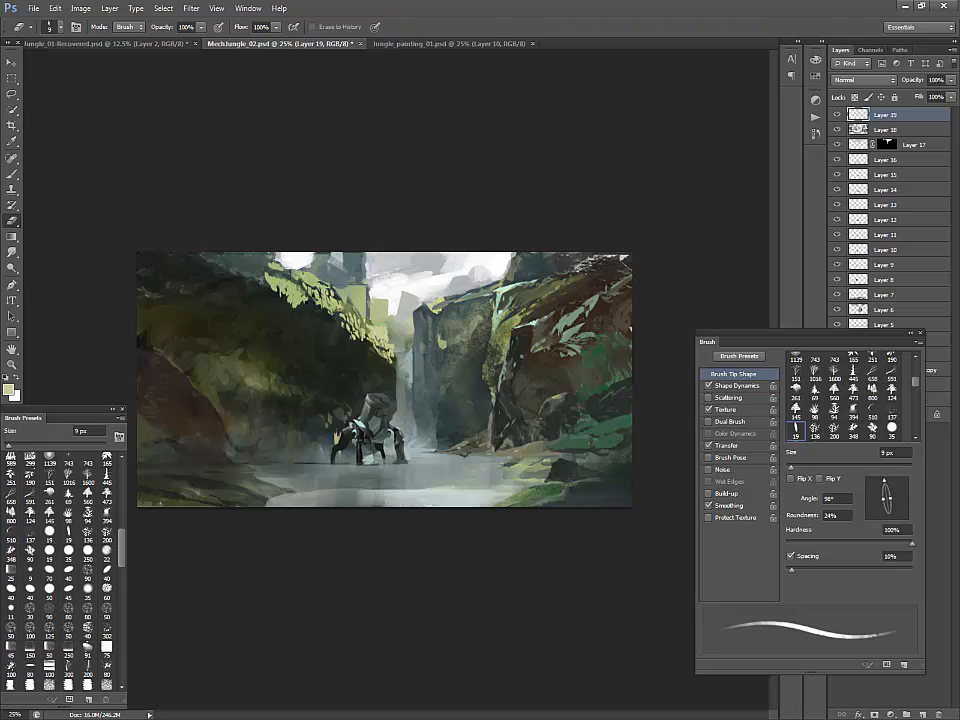
left_click(837, 115)
left_click(837, 115)
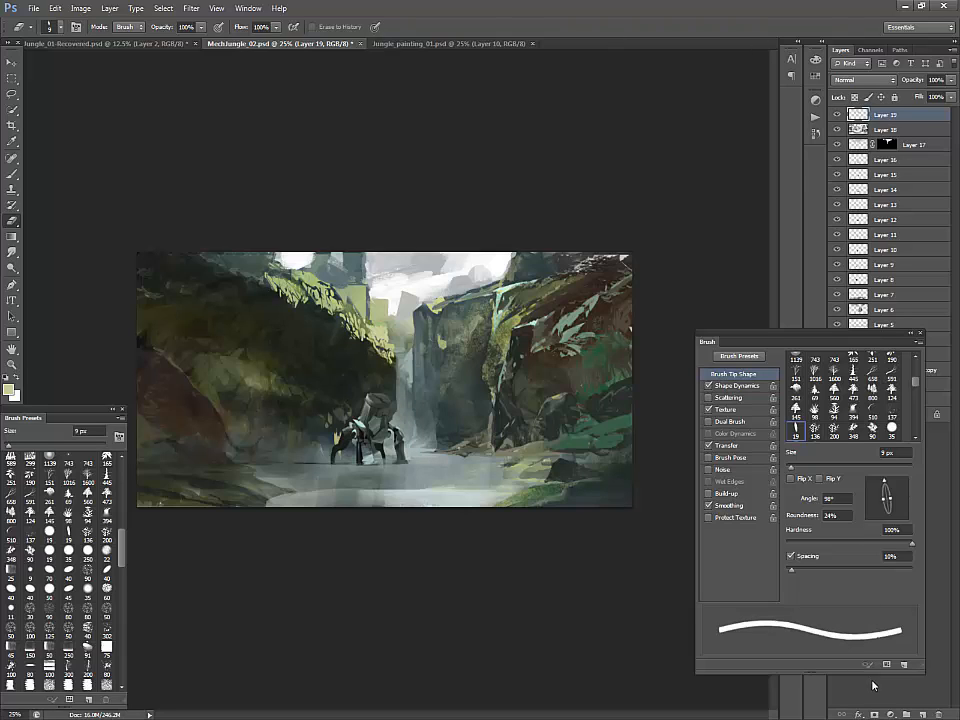
Step: Add a mask to the leaf layer and fade the leaves' lower edges in black with a soft round 100 px brush
left_click(874, 714)
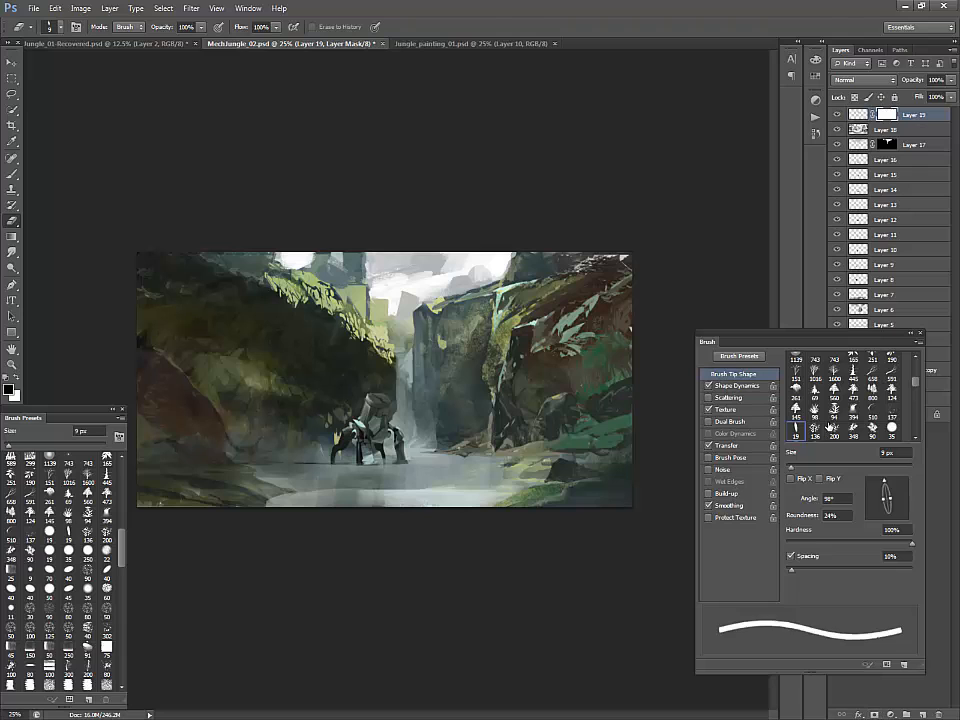
key("b")
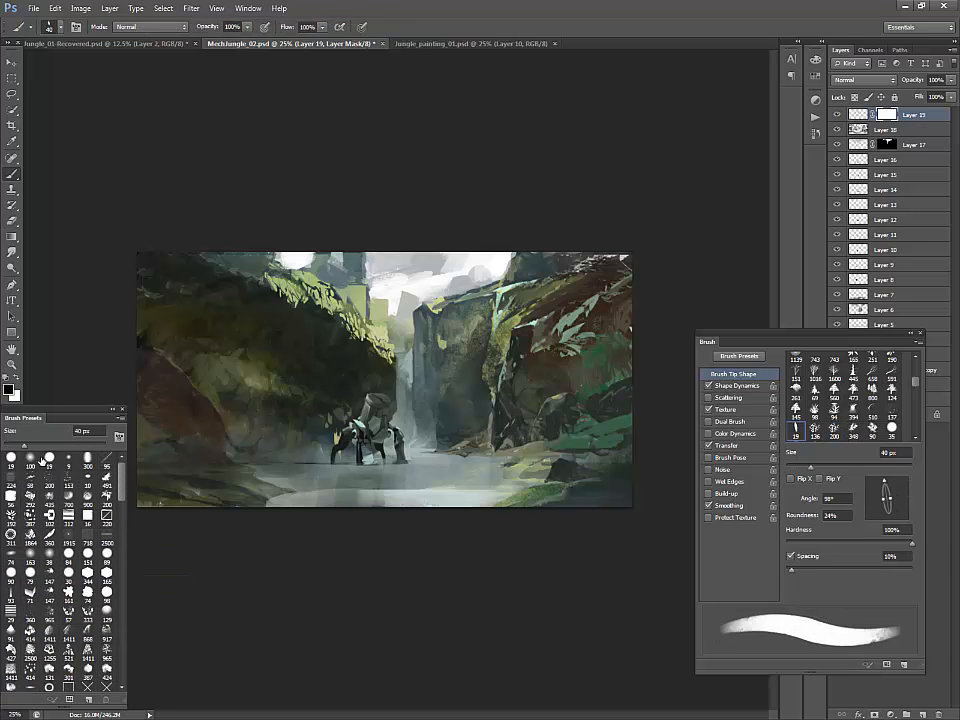
left_click(30, 458)
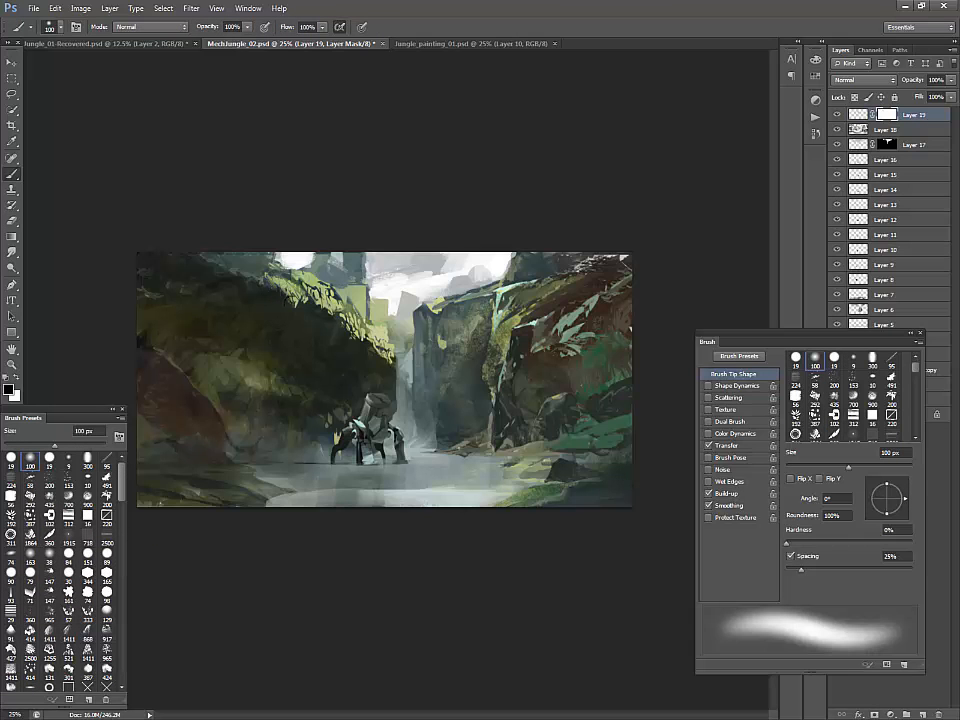
key("bracketleft")
key("bracketleft")
key("bracketright")
key("bracketright")
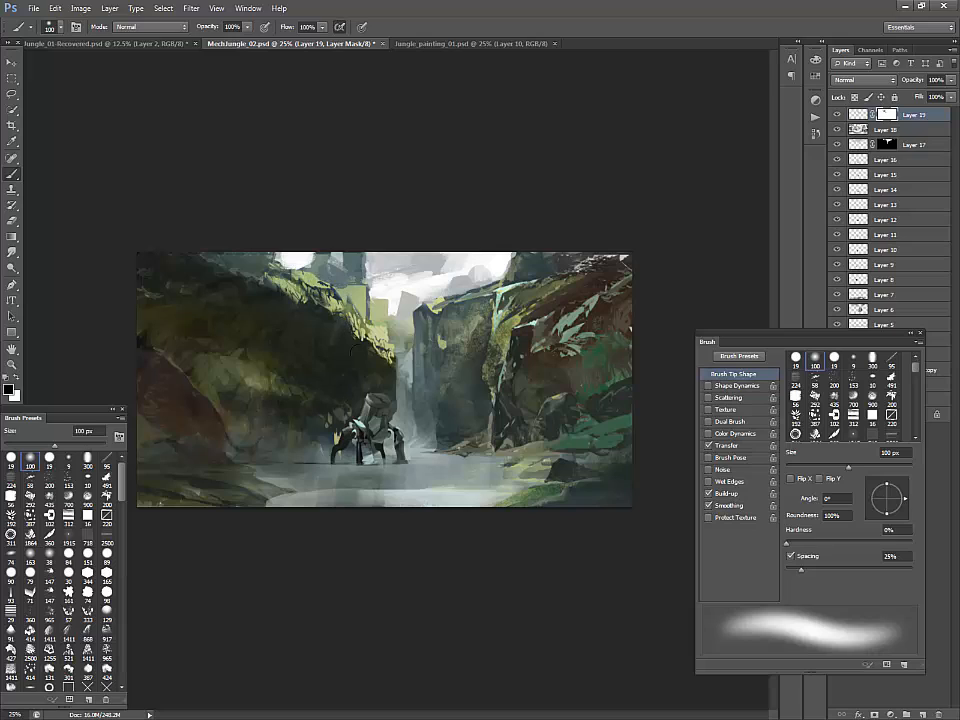
Step: Enlarge the soft brush to 125 px, refine the leaf layer's mask further, and compare the leaves with the mask off and on
key("bracketright")
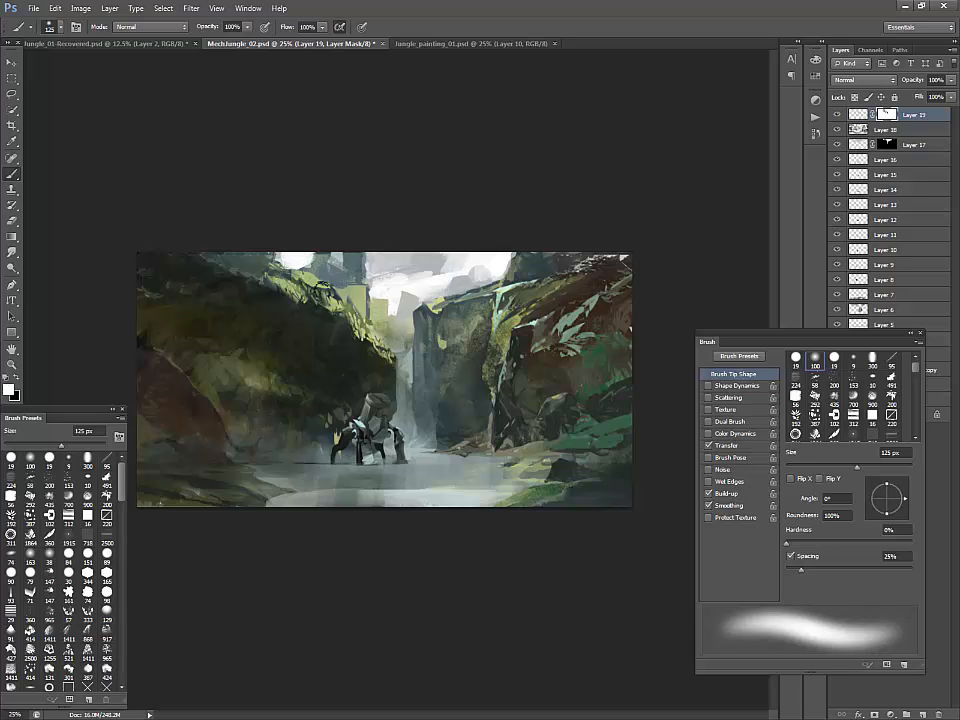
key("x")
key("x")
key("ctrl+2")
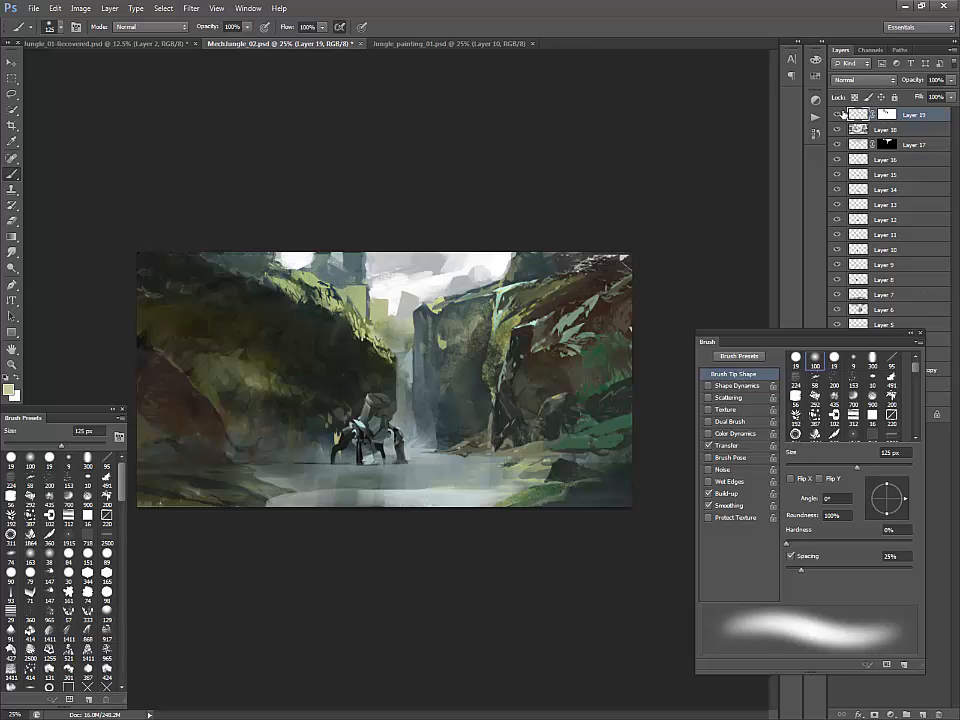
left_click(885, 116, "shift")
left_click(885, 116, "shift")
left_click(885, 116, "shift")
Step: Lock the leaf layer's transparent pixels and recolor the leaves with sampled mint, dark and yellow-green tones using the textured brush at 175 px
left_click(855, 97)
left_click(29, 497)
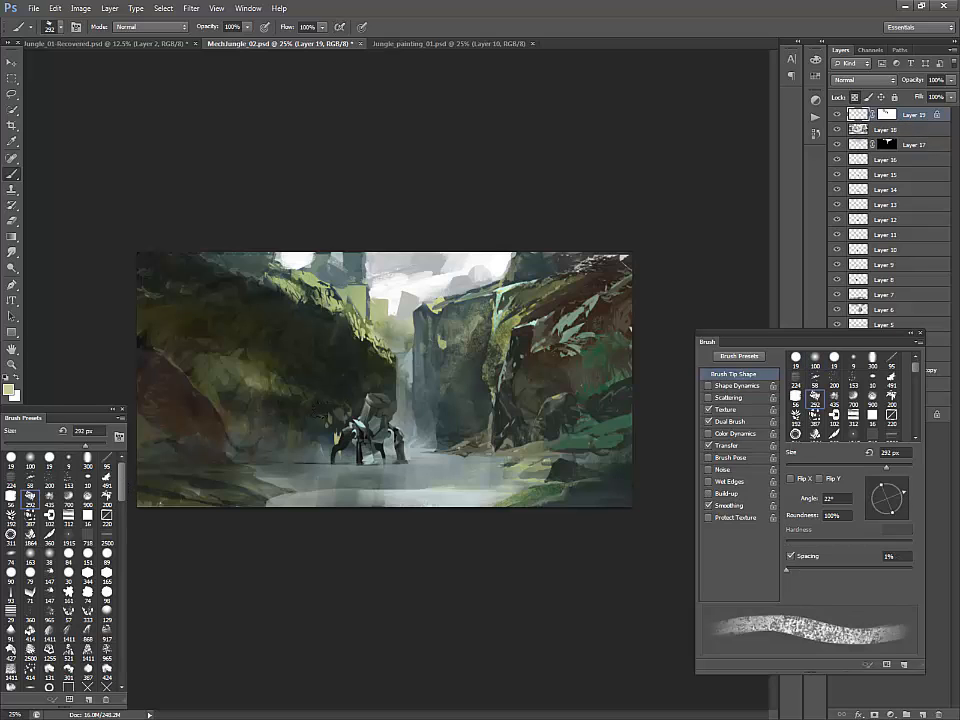
left_click(503, 287, "alt")
key("bracketleft")
key("bracketleft")
key("bracketleft")
key("bracketleft")
key("bracketleft")
key("bracketright")
key("bracketright")
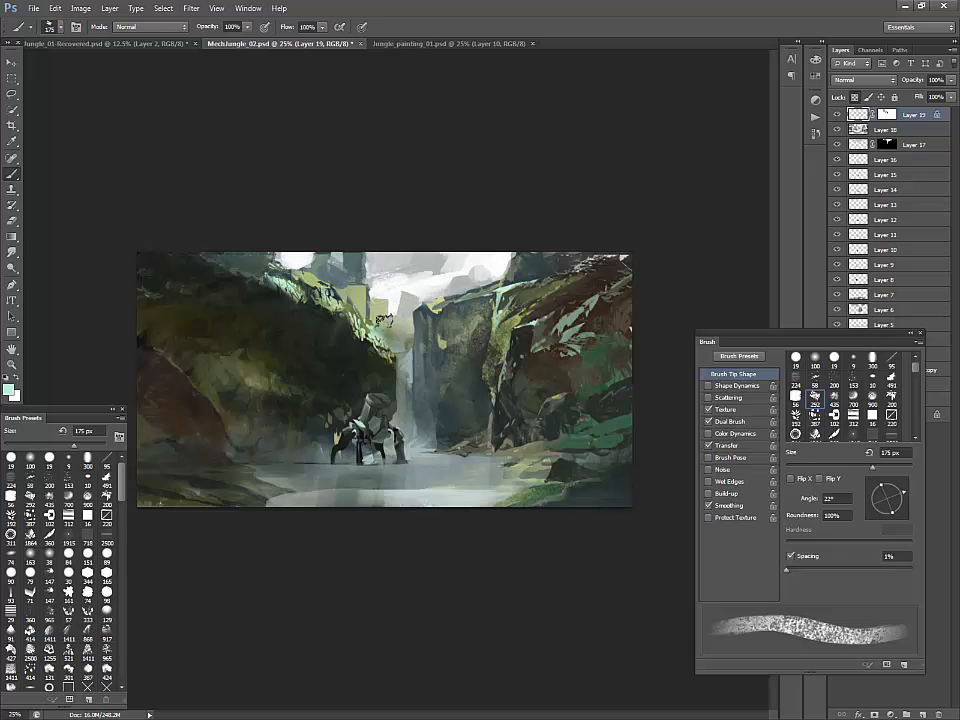
left_click(292, 270, "alt")
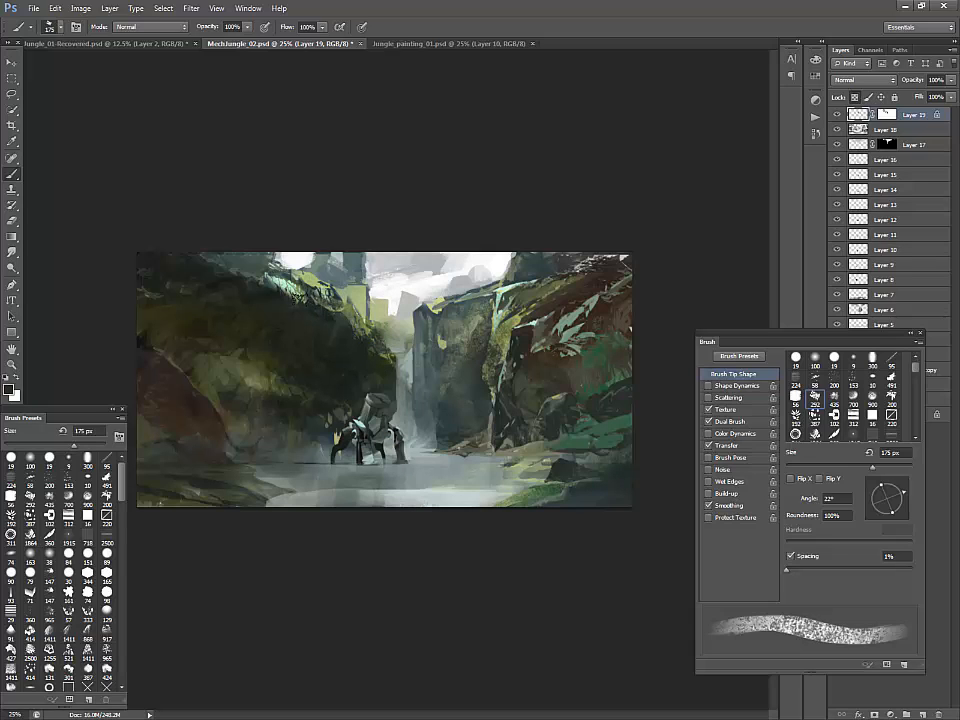
left_click(354, 287, "alt")
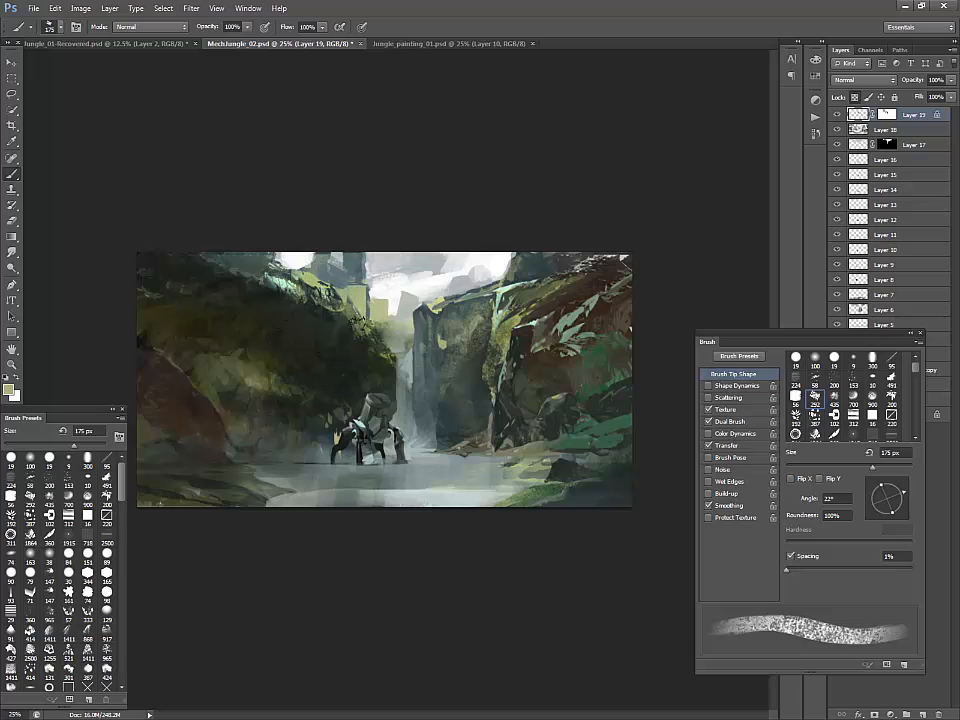
Step: Add a new layer and rework the distant cliffs behind the left ridge in sampled greens using the square brush at 40 px
left_click(920, 713)
left_click(277, 279, "alt")
left_click(88, 516)
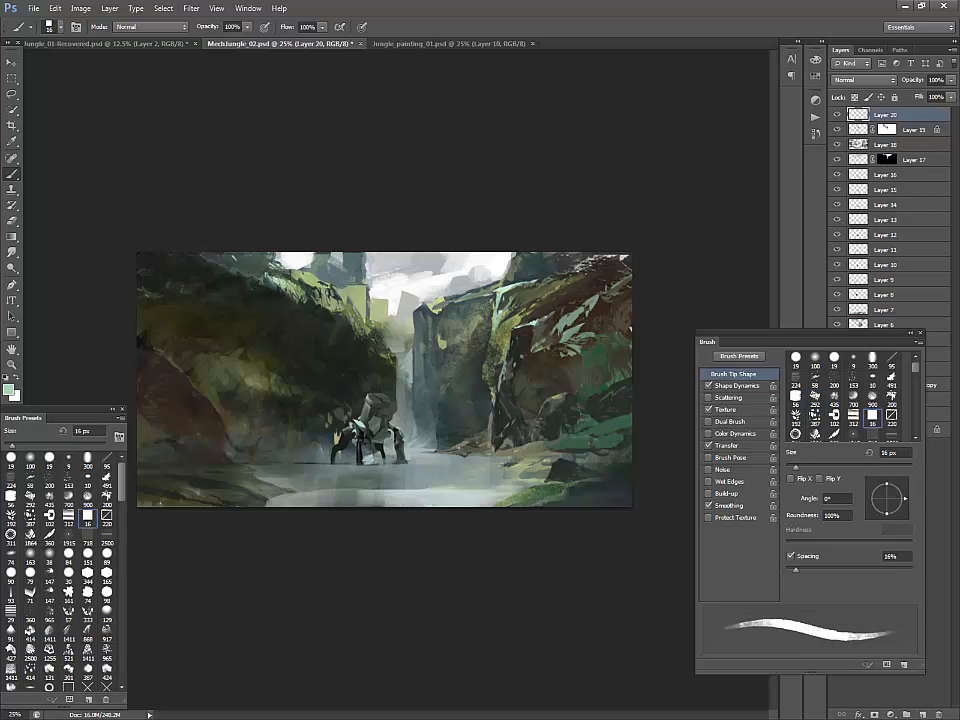
key("bracketright")
key("bracketright")
key("bracketright")
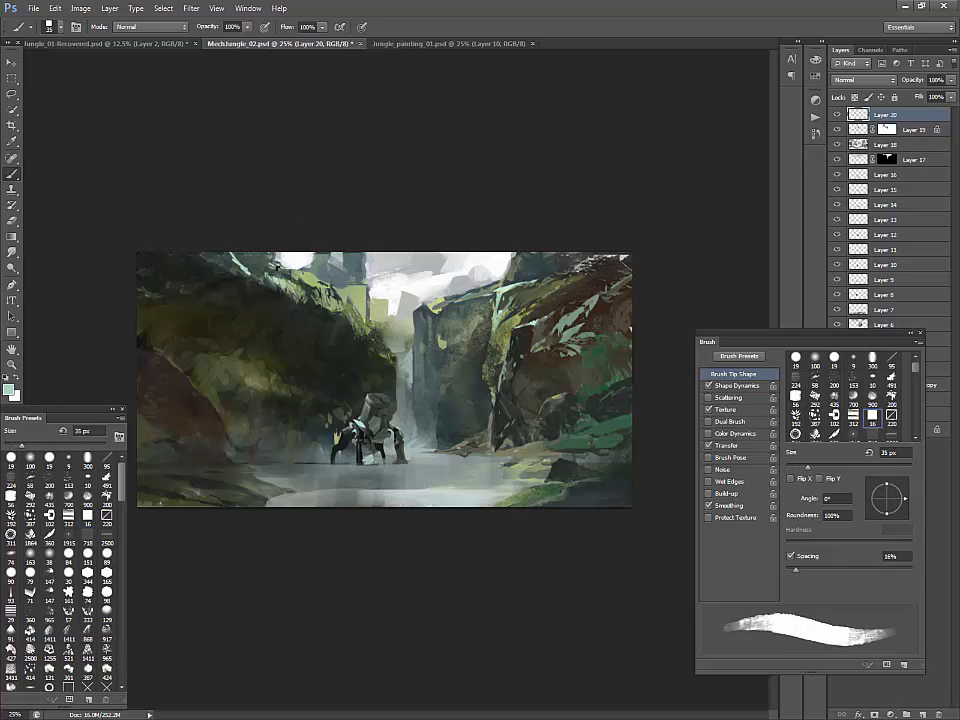
left_click(268, 261, "alt")
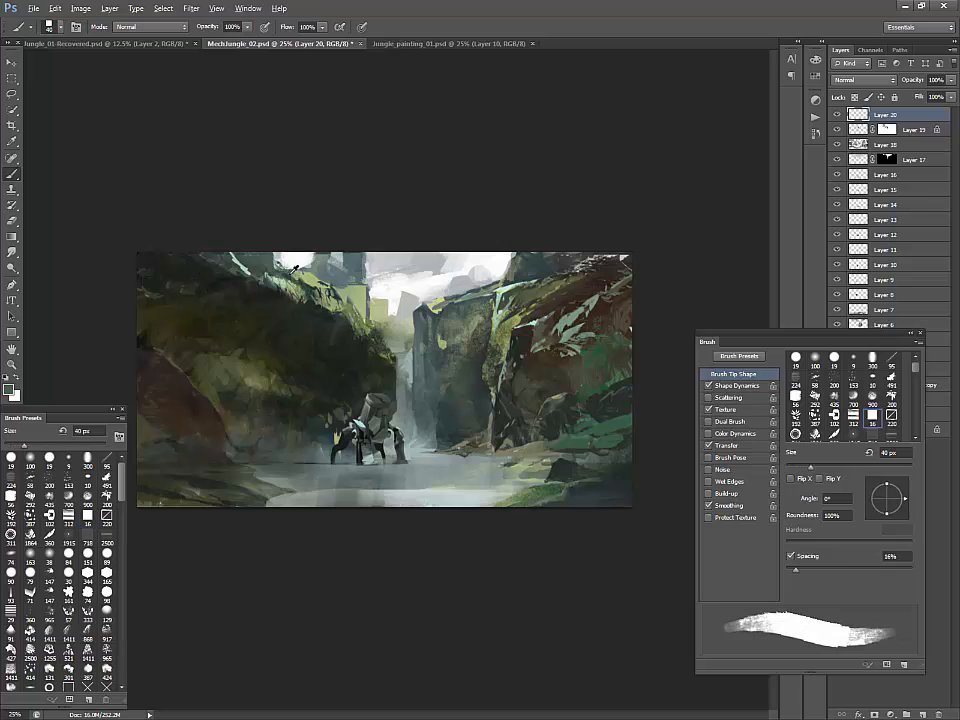
left_click(318, 257, "alt")
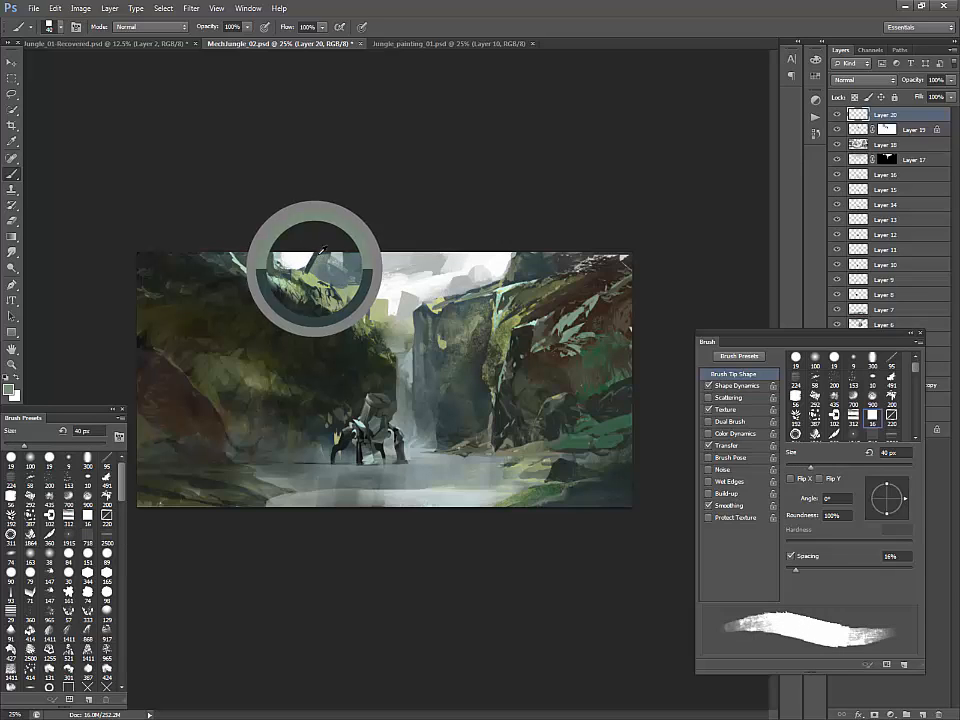
left_click(326, 252, "alt")
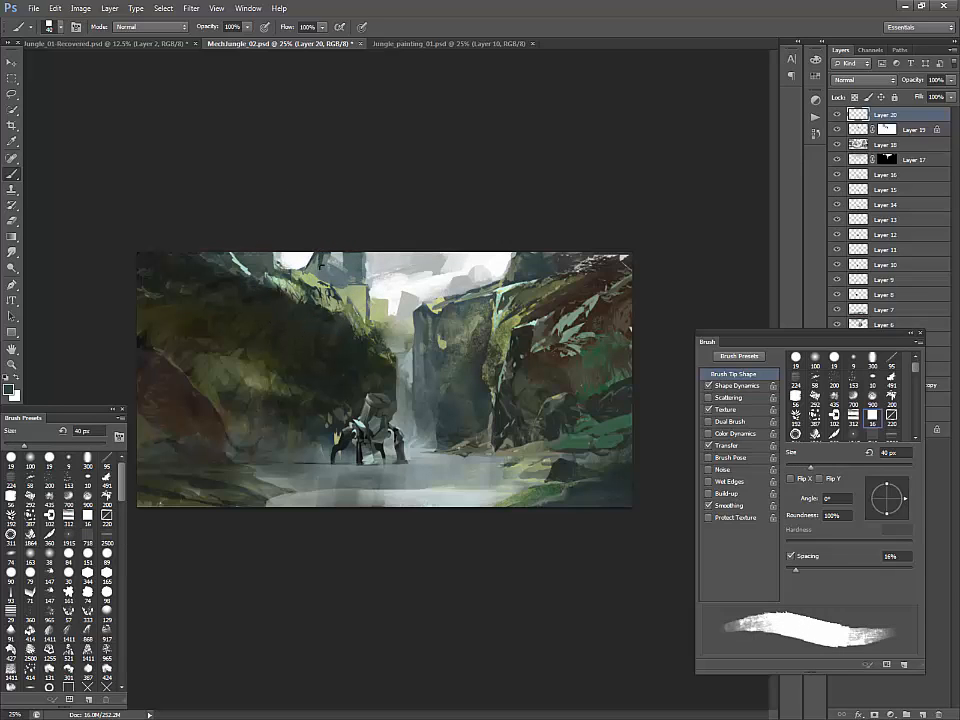
left_click(240, 194, "alt")
left_click(345, 268, "alt")
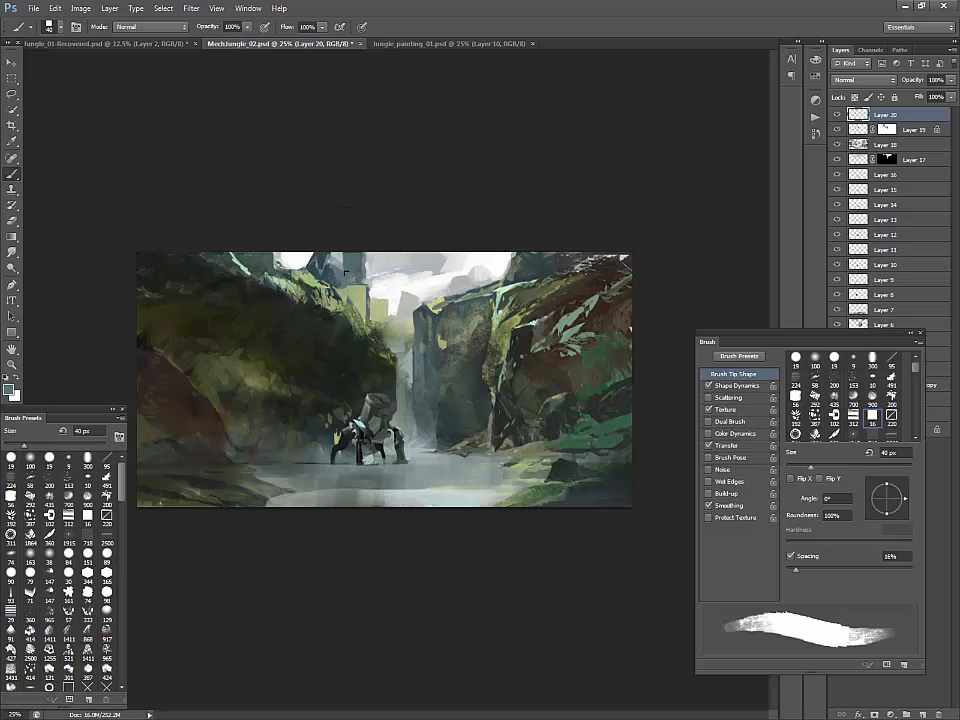
Step: Break up the pale yellow-green block at the far end of the left ridge with sampled green and blue-gray strokes
left_click(353, 281, "alt")
left_click(368, 291, "alt")
left_click(362, 302, "alt")
left_click(366, 298, "alt")
left_click(373, 303, "alt")
left_click(369, 304, "alt")
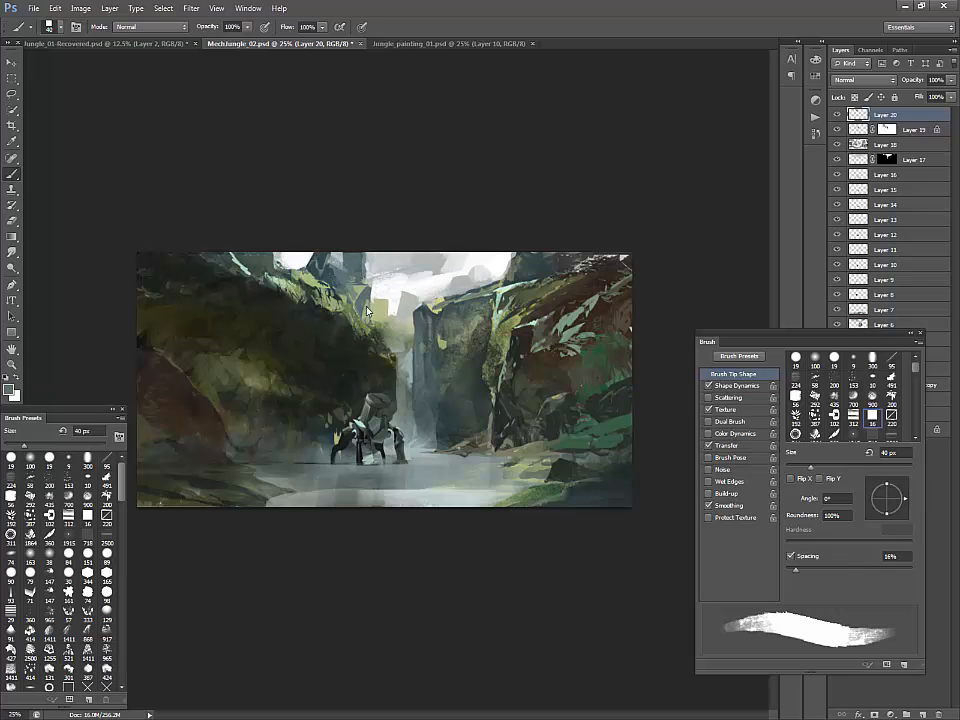
Step: Soften the yellow-green shapes above the waterfall and along its misty edge with sampled olive and gray-green tones
left_click(384, 310, "alt")
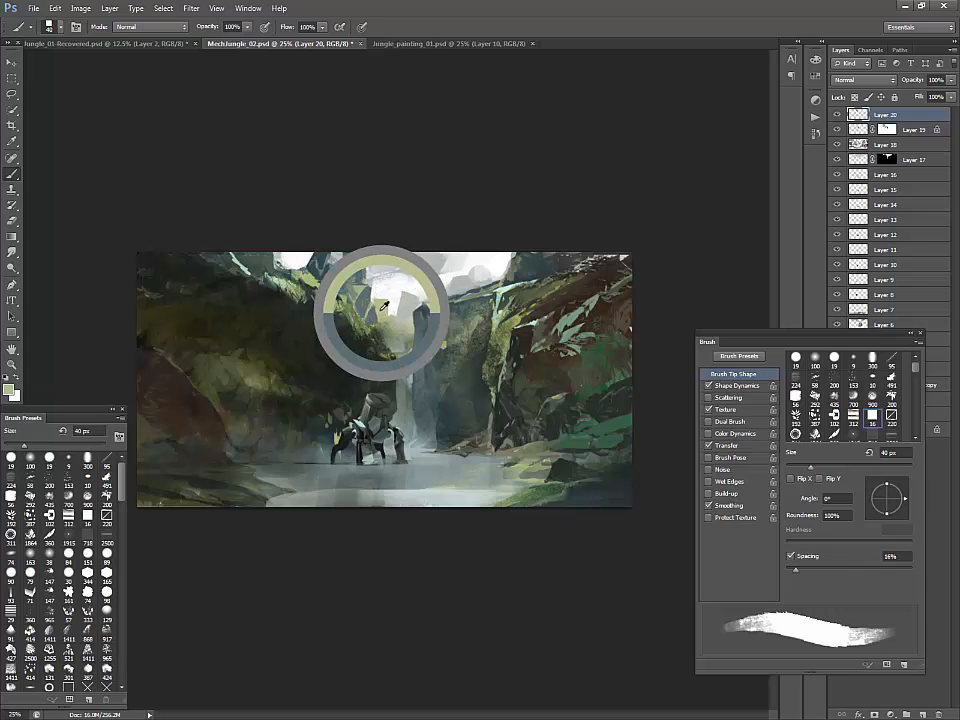
left_click(384, 310, "alt")
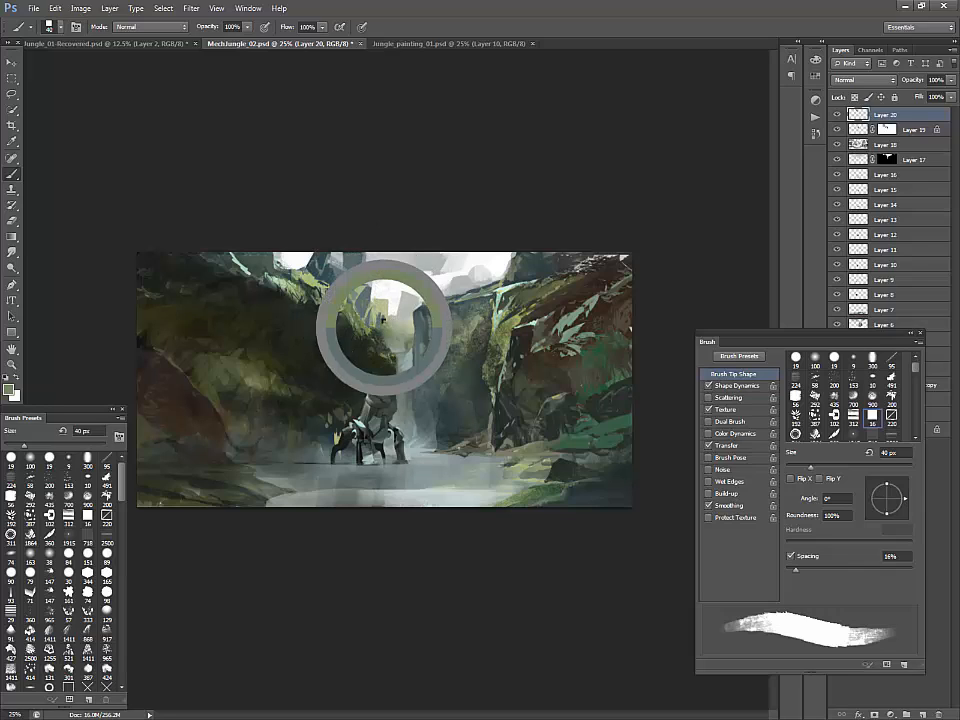
left_click(385, 300, "alt")
left_click(383, 325, "alt")
left_click(400, 323, "alt")
left_click(402, 336, "alt")
left_click(396, 326, "alt")
left_click(401, 331, "alt")
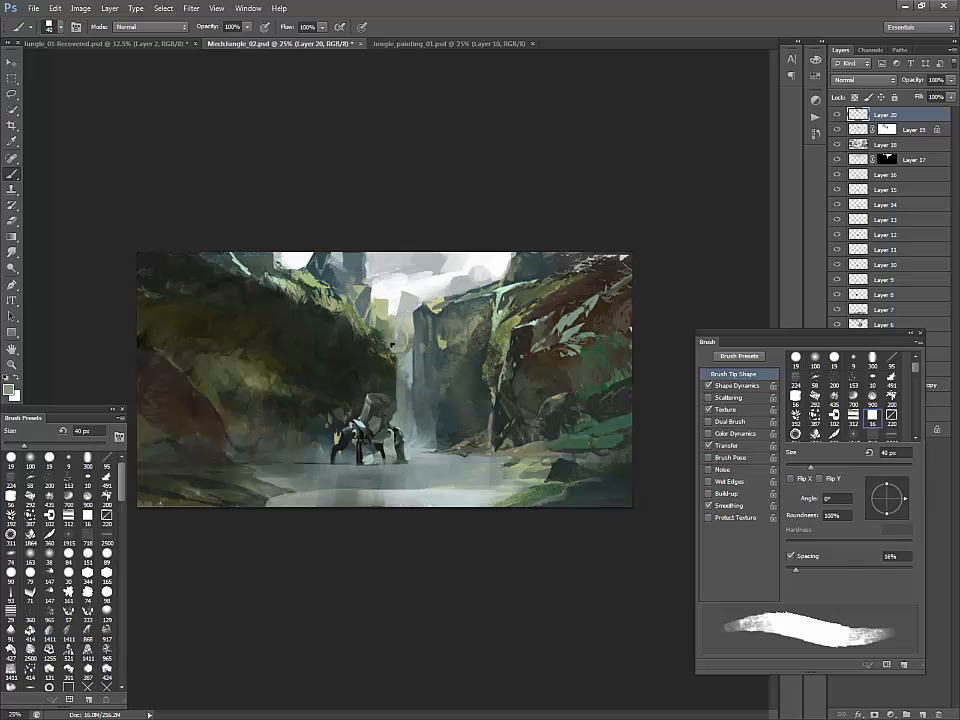
left_click(409, 352, "alt")
left_click(392, 343, "alt")
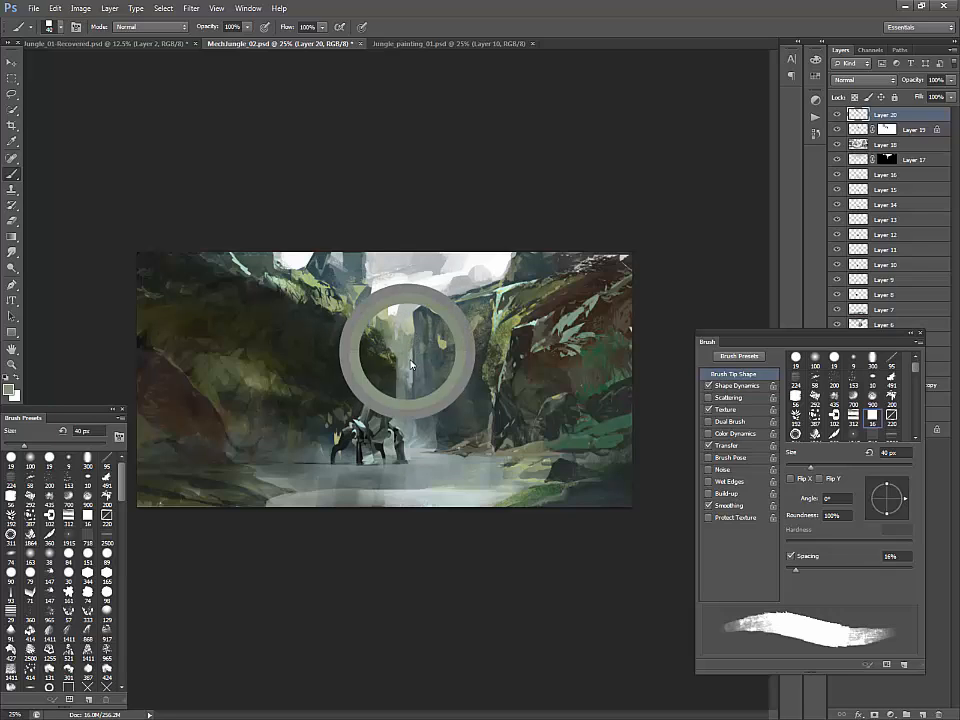
Step: Shape the distant peak and the slope below it with sampled dark blue-gray and green strokes
left_click(340, 248, "alt")
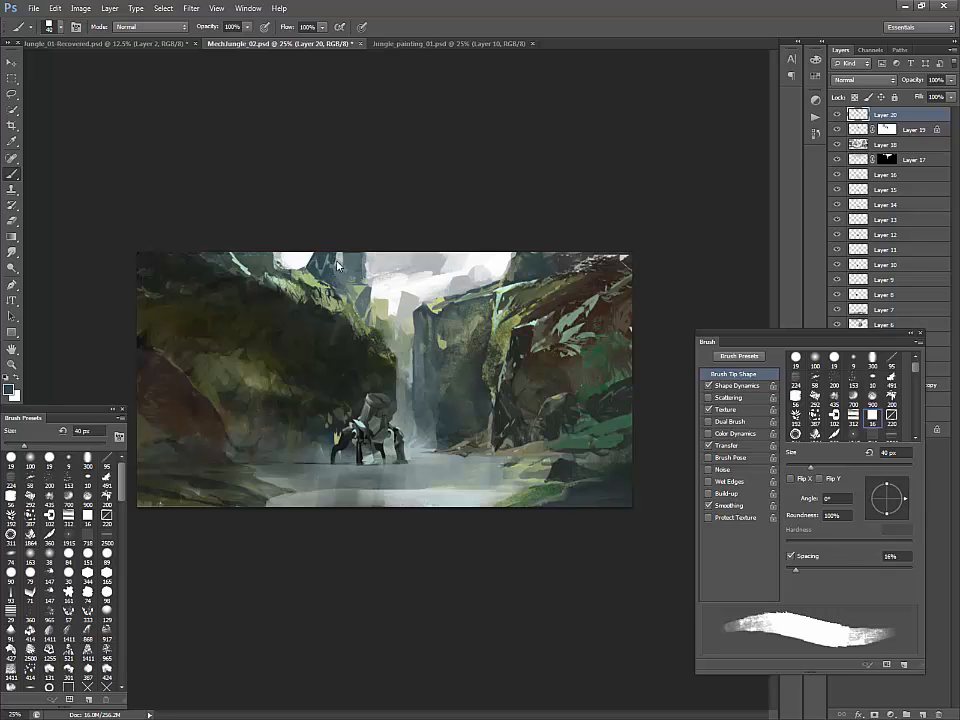
left_click(347, 242, "alt")
left_click(339, 259, "alt")
left_click(343, 270, "alt")
left_click(360, 292, "alt")
left_click(366, 288, "alt")
left_click(359, 302, "alt")
left_click(358, 304, "alt")
Step: Reduce the brush to 20 px and add yellow-green foliage accents along the left ridge and the central cliff's top edge
key("bracketleft")
key("bracketleft")
left_click(365, 329, "alt")
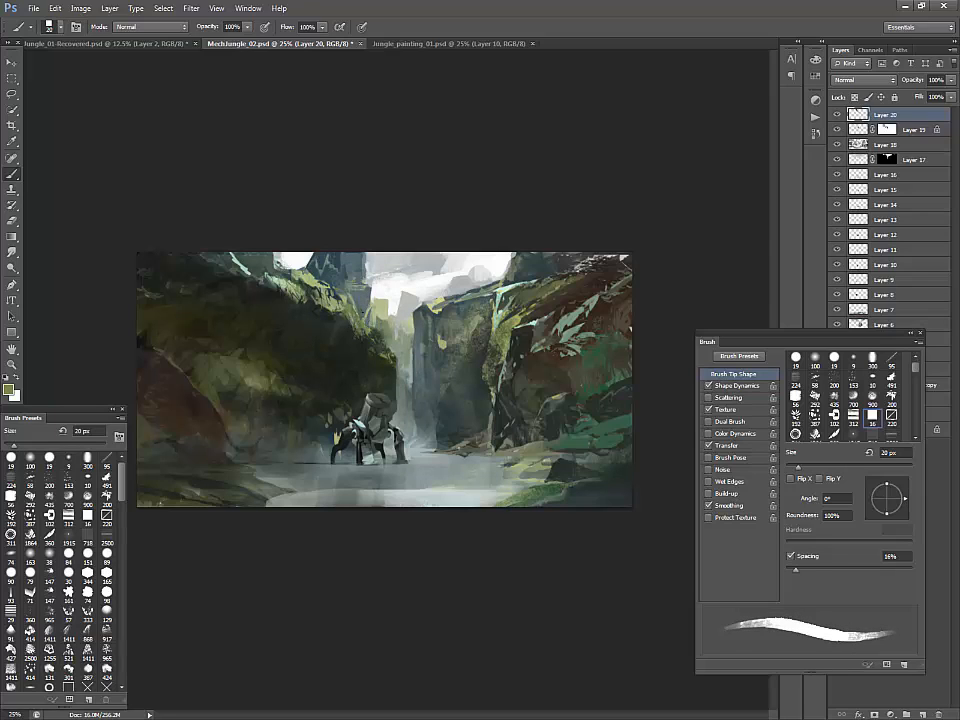
left_click(365, 308, "alt")
left_click(365, 329, "alt")
left_click(375, 316, "alt")
left_click(344, 292, "alt")
left_click(292, 285, "alt")
left_click(290, 260, "alt")
left_click(342, 281, "alt")
left_click(343, 293, "alt")
left_click(322, 275, "alt")
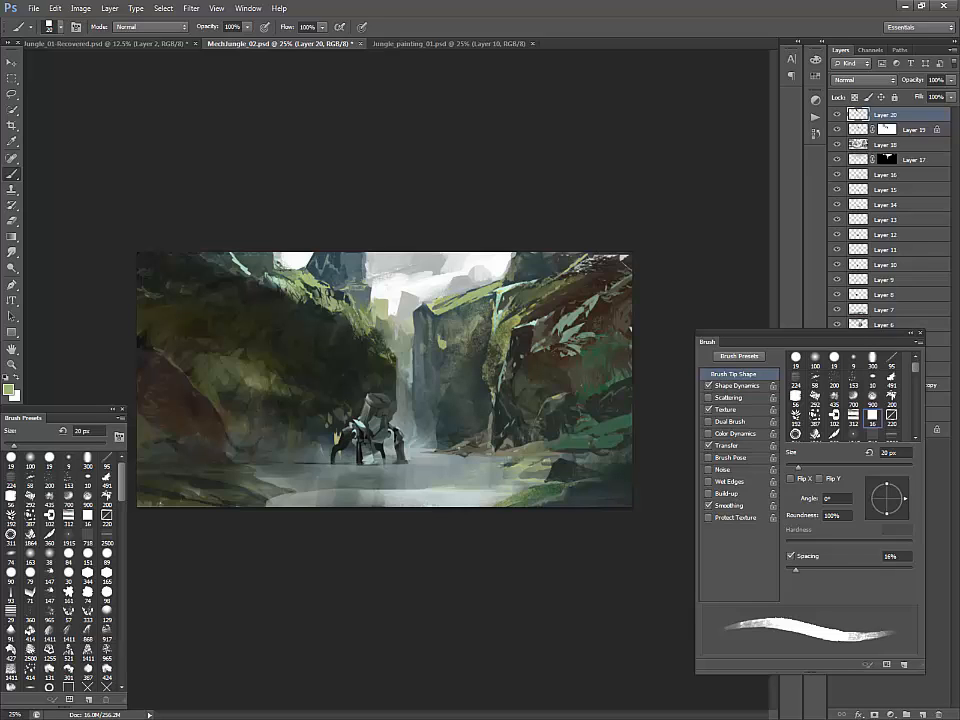
Step: Enlarge the brush to 50 px for the right cliff's upper foliage and lower the layer's opacity to 80%
key("bracketright")
key("bracketright")
key("bracketright")
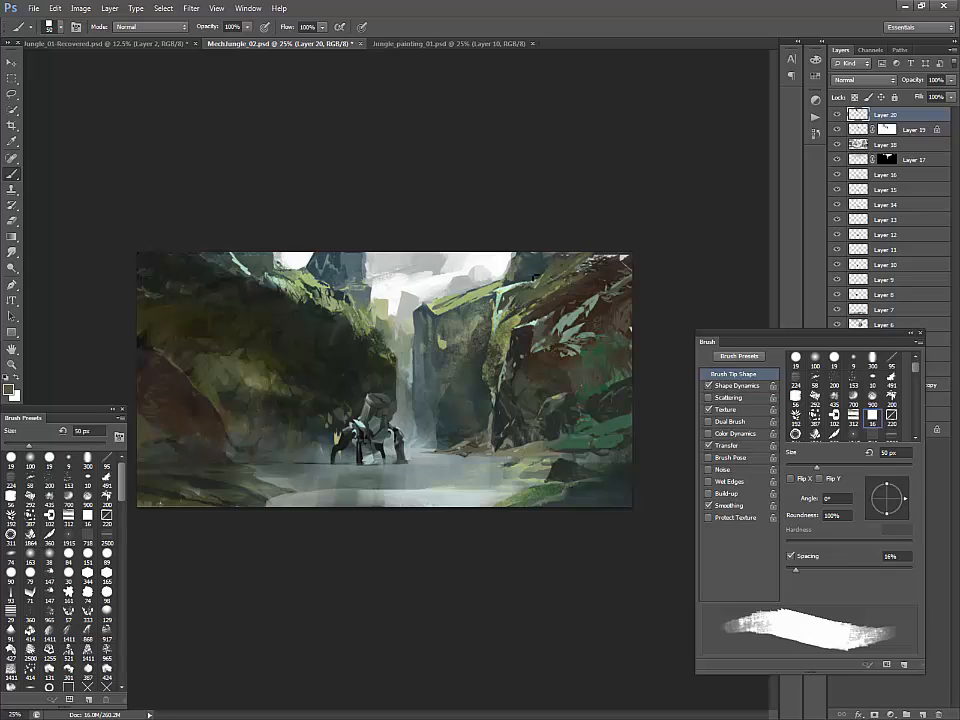
left_click_drag(951, 80, 938, 96)
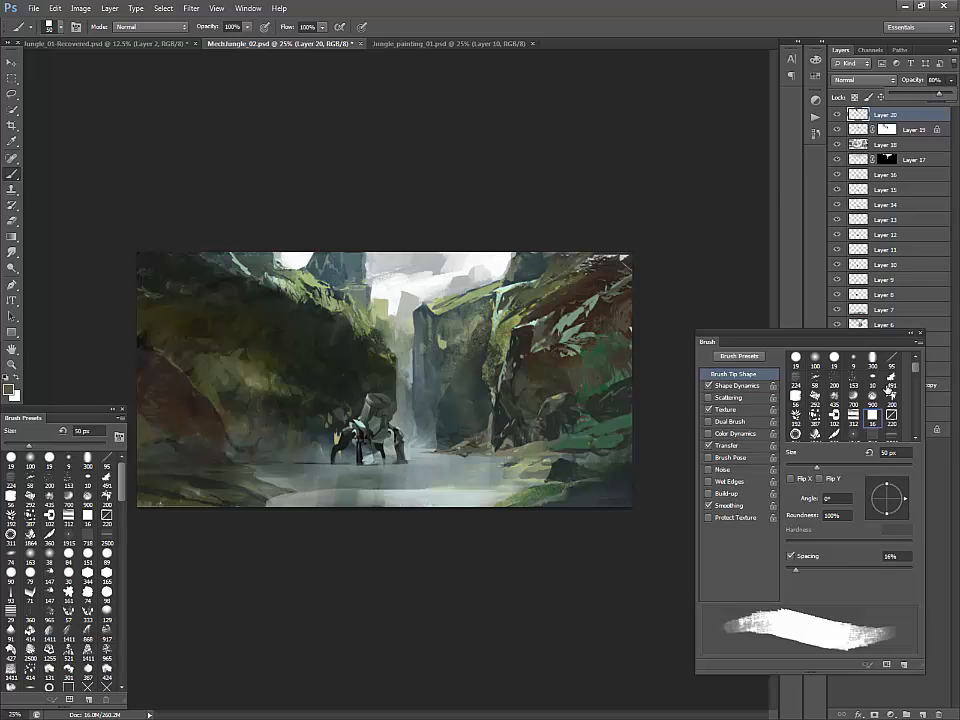
Step: Add a new layer and paint broad dark strokes over the central cliff face, adjusting the square brush down to 80 px
left_click(923, 713)
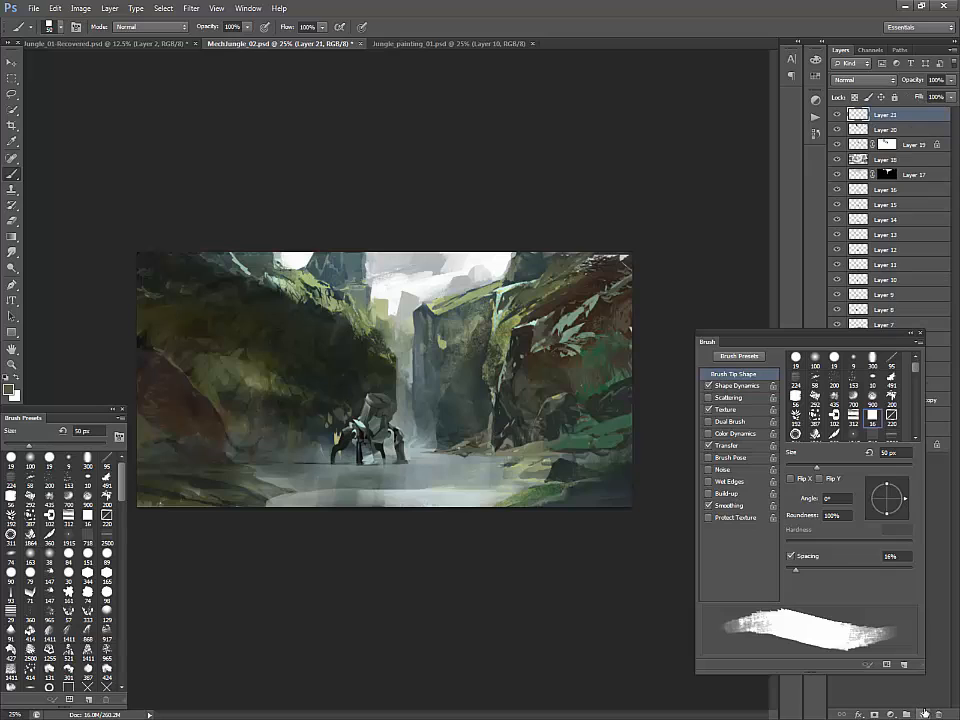
mouse_move(520, 319)
left_mouse_down()
mouse_move(487, 301)
mouse_move(490, 311)
mouse_move(482, 292)
mouse_move(485, 312)
left_mouse_up()
key("]")
key("]")
key("]")
key("]")
key("]")
key("]")
key("]")
key("]")
key("]")
key("bracketleft")
key("bracketleft")
left_click_drag(423, 342, 443, 383)
key("bracketleft")
key("bracketleft")
key("bracketleft")
key("bracketleft")
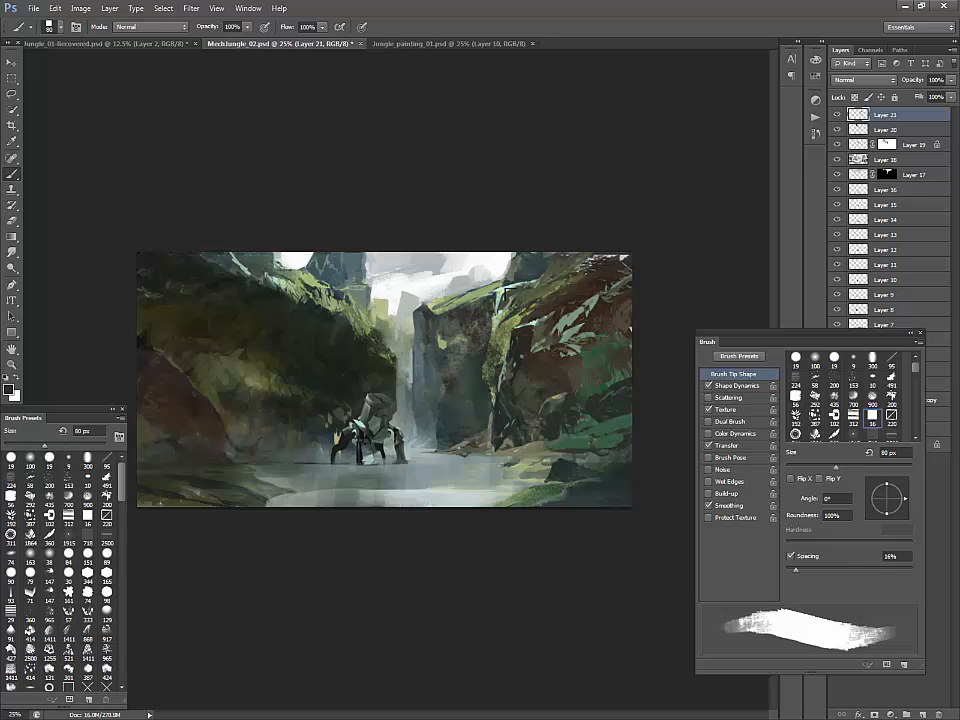
Step: Darken the crease between the central and right cliffs with the brush at 40 to 70 px, and set the layer's opacity to 76%
key("bracketright")
key("bracketright")
key("bracketleft")
key("bracketleft")
key("bracketleft")
key("bracketleft")
key("bracketleft")
key("bracketleft")
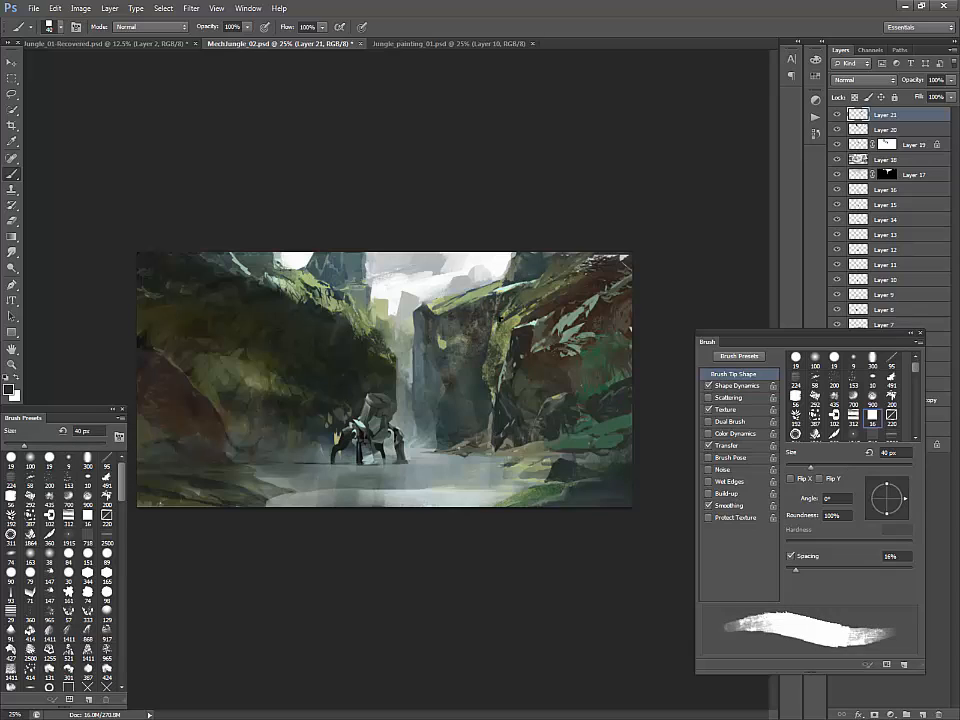
key("bracketright")
key("bracketright")
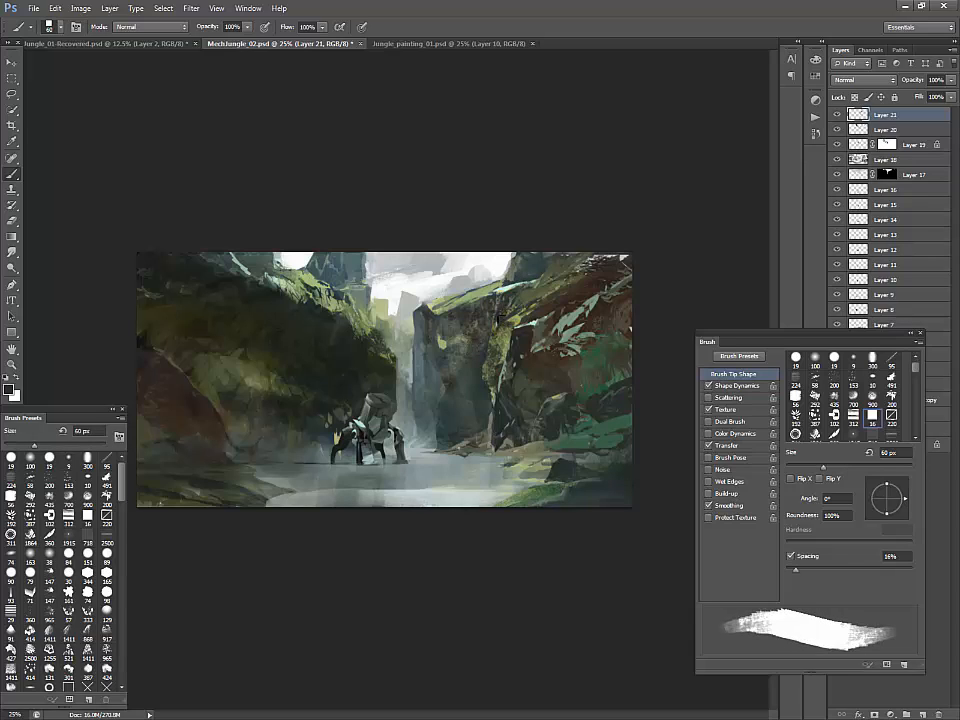
key("bracketright")
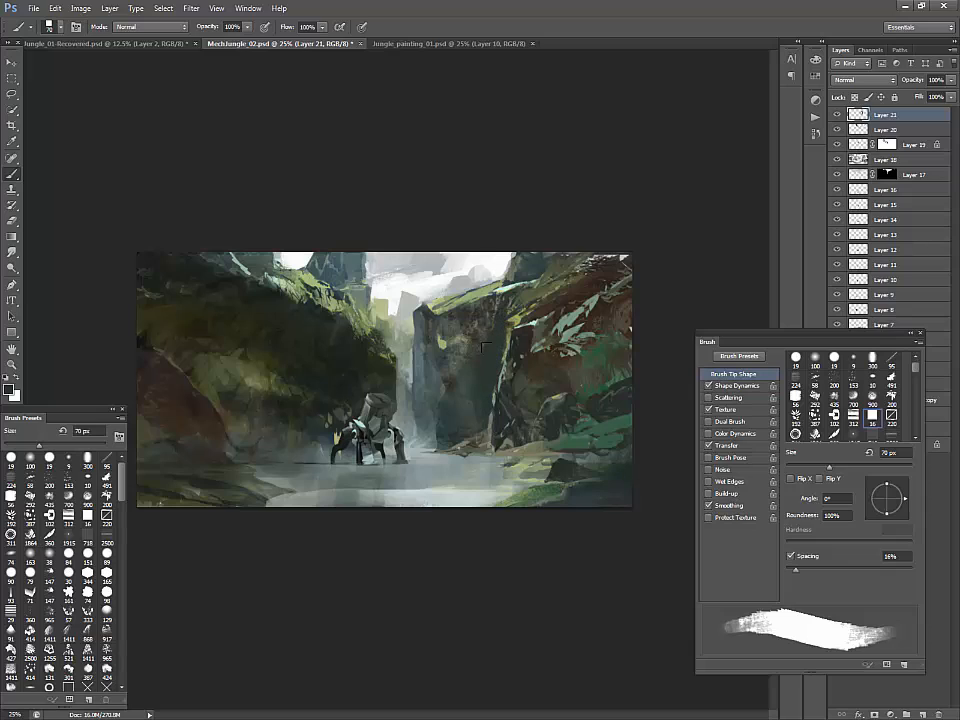
left_click(951, 80)
mouse_move(951, 96)
left_mouse_down()
mouse_move(690, 75)
mouse_move(938, 97)
left_mouse_up()
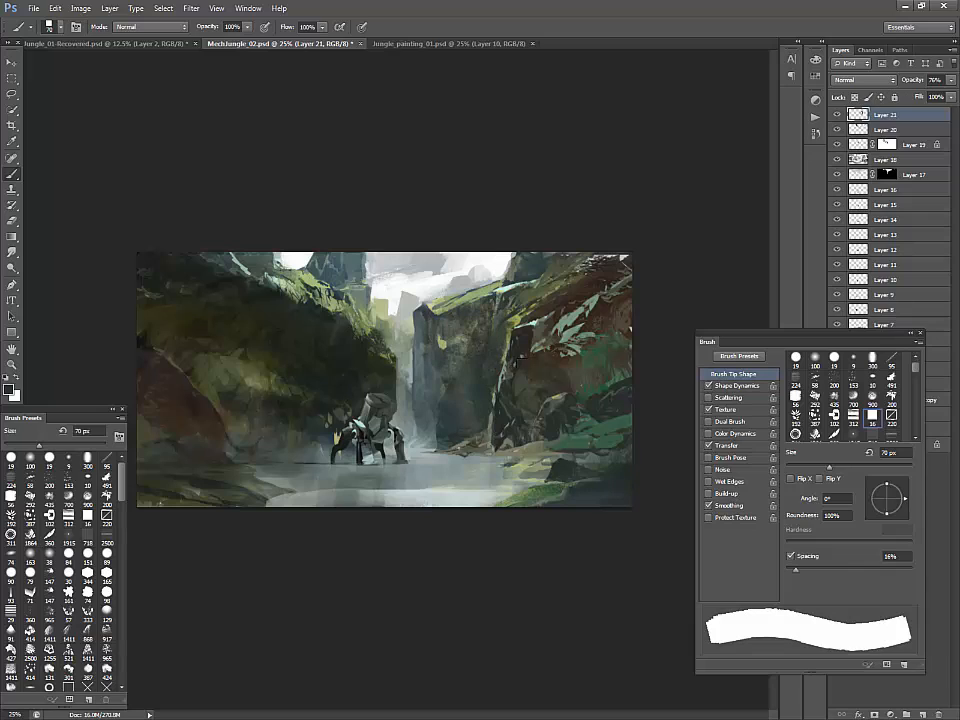
Step: Add a new layer and paint thin gray-green leaf edges on the right cliff with the brush at 8 to 15 px
left_click(922, 712)
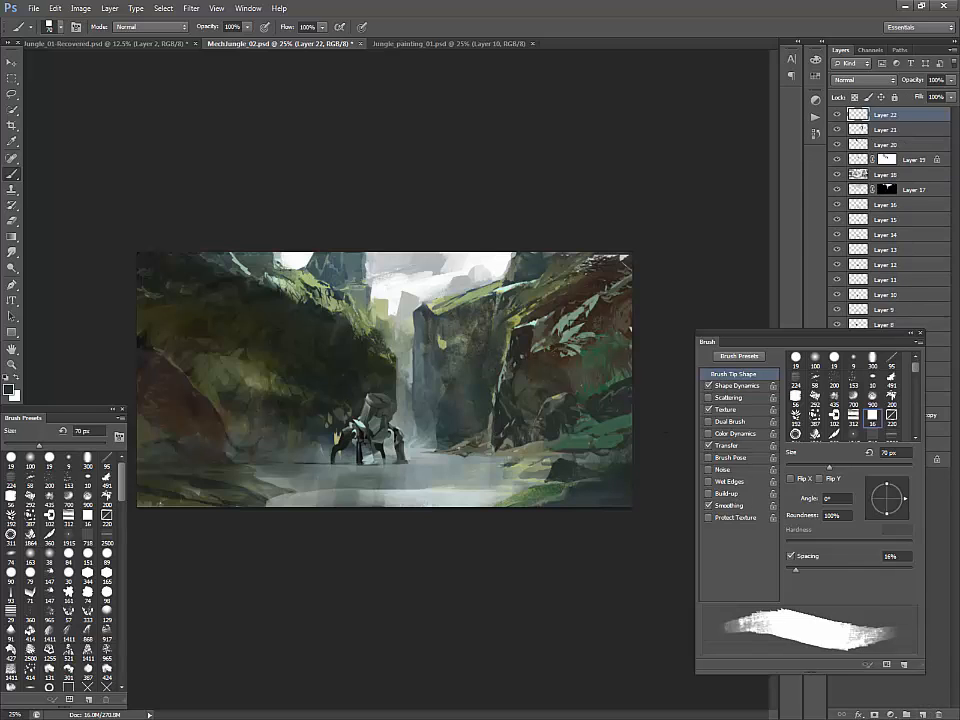
left_click(424, 242, "alt")
key("bracketleft")
key("bracketleft")
key("bracketleft")
key("bracketleft")
key("bracketleft")
key("bracketleft")
key("bracketleft")
key("bracketleft")
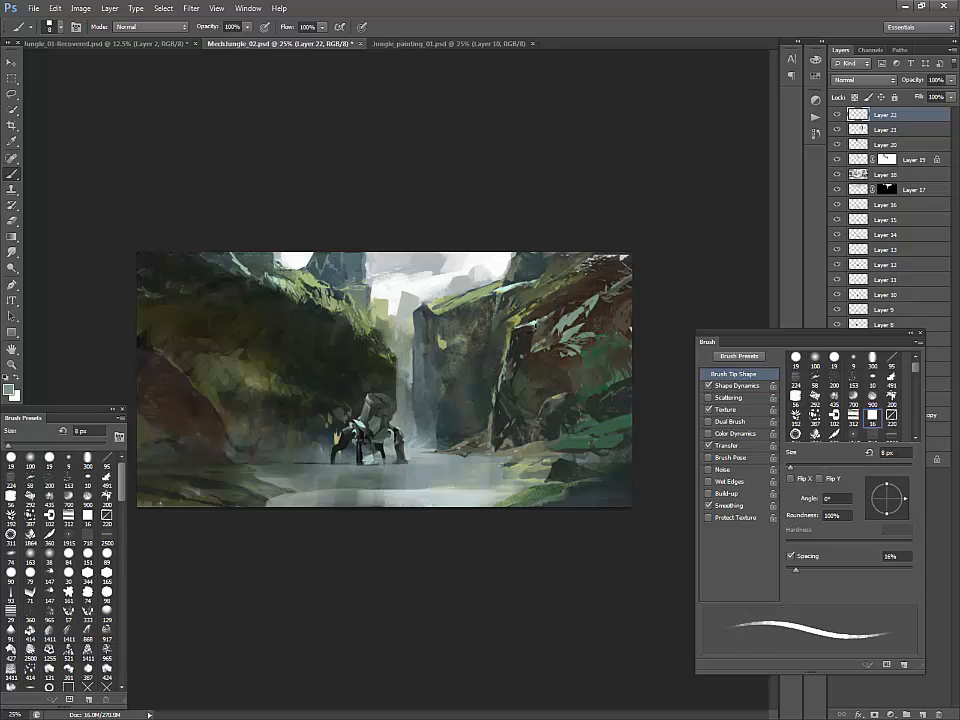
key("bracketright")
key("bracketright")
key("bracketright")
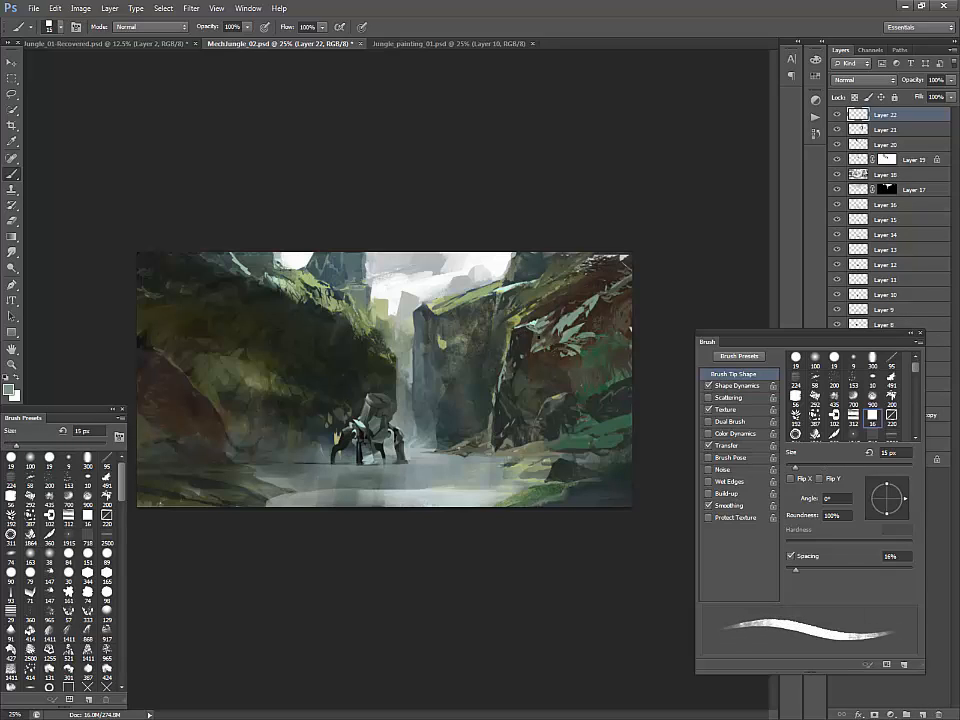
Step: Build up the gray-green leaves on the right cliff with the brush at 35 px and refine them at 20 px
key("bracketright")
key("bracketright")
key("bracketright")
key("bracketright")
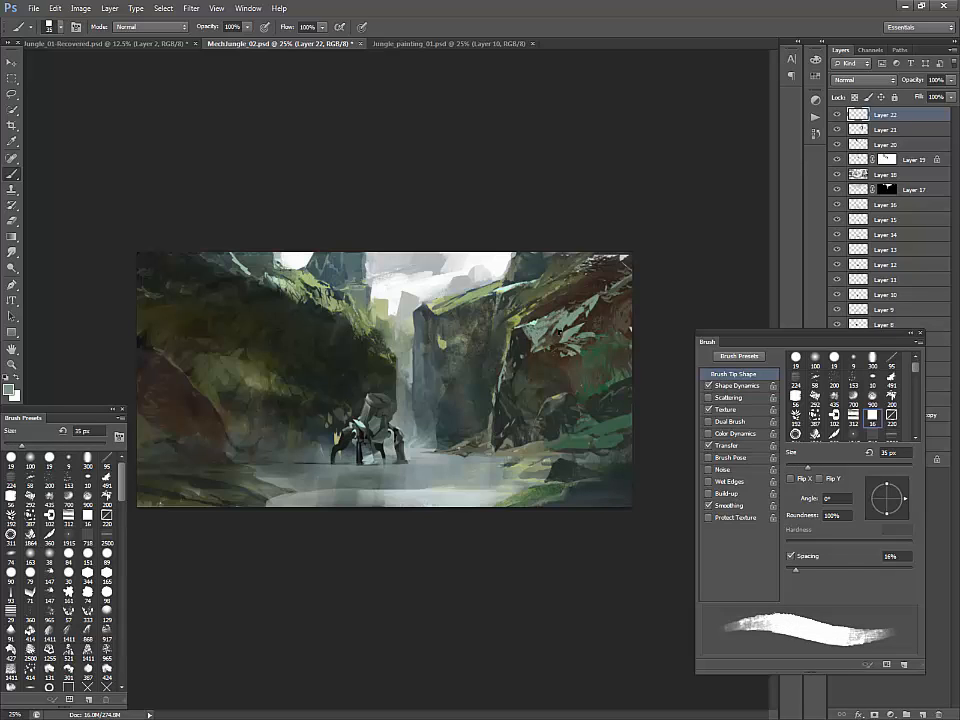
key("bracketleft")
key("bracketleft")
key("bracketleft")
key("bracketleft")
key("bracketright")
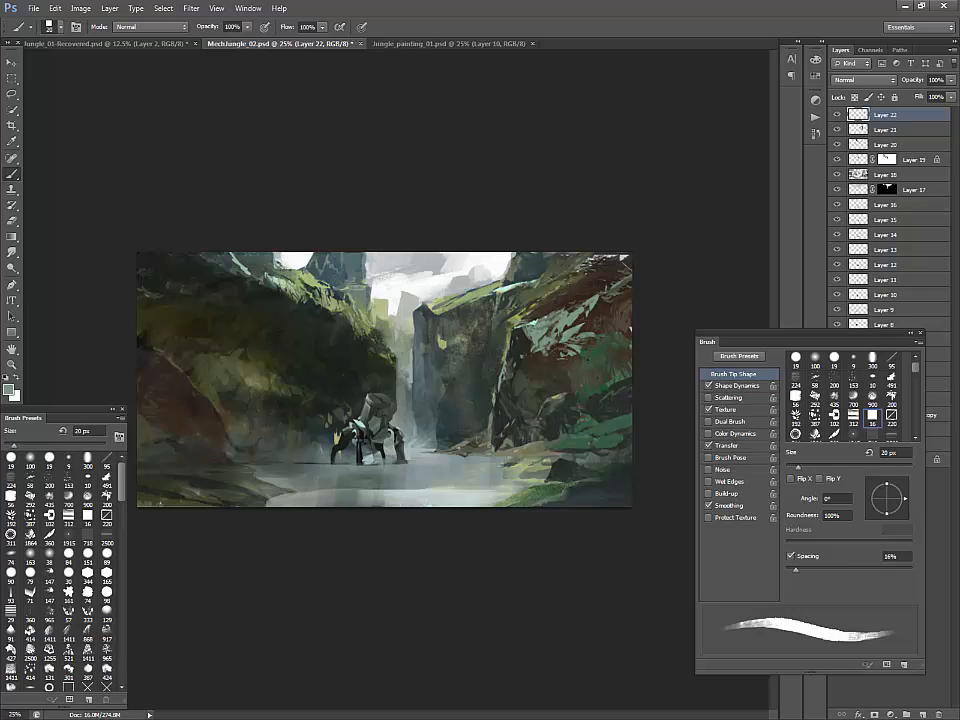
Step: Enlarge the brush to 100 px and rework the rock face below the right cliff's leaves with sampled muted and dark green tones
key("bracketright")
key("bracketright")
key("bracketright")
key("bracketright")
key("bracketright")
key("bracketright")
key("bracketright")
key("bracketright")
key("bracketright")
left_click(561, 379, "alt")
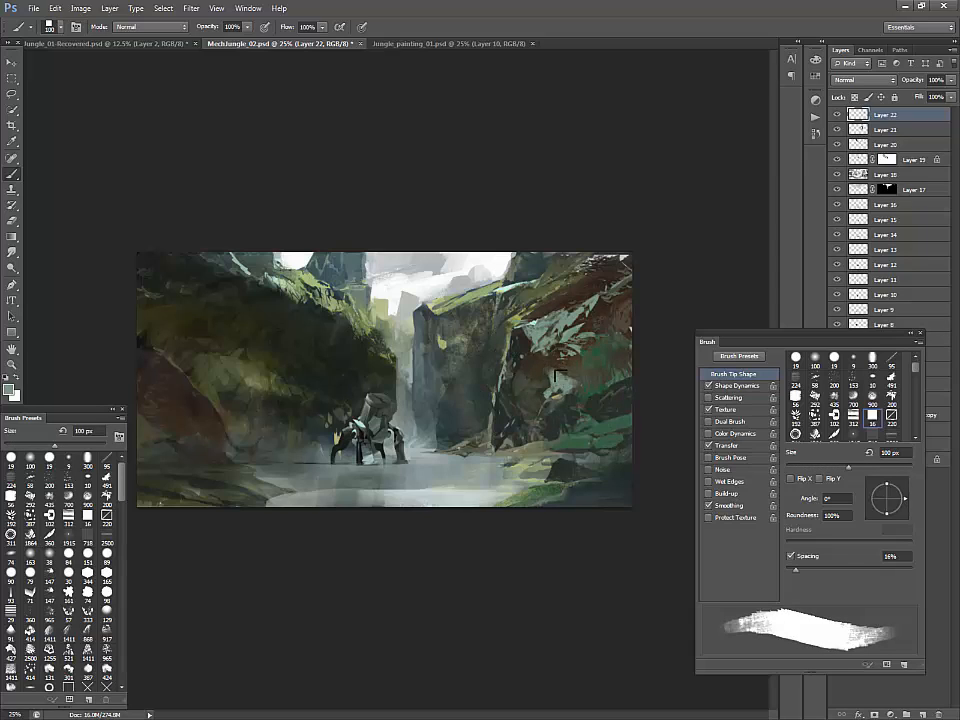
left_click(566, 378, "alt")
left_click(557, 381, "alt")
left_click(616, 382, "alt")
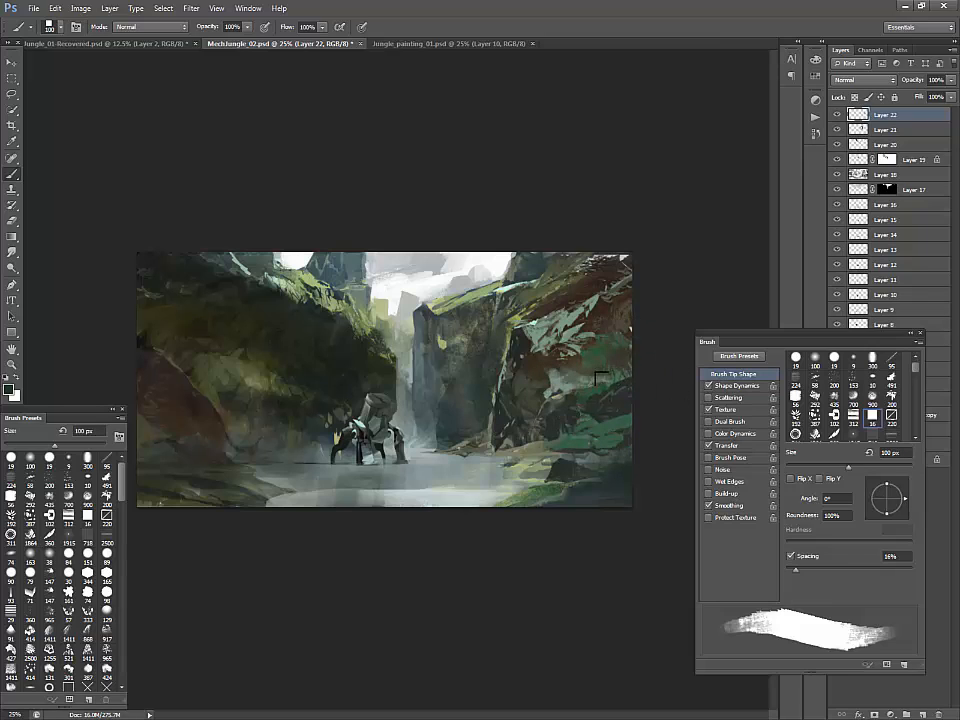
Step: Refine the right cliff's foliage and lower rocks at 30 px using sampled gray-green, dark green and olive tones
key("bracketleft")
key("bracketleft")
key("bracketleft")
key("bracketleft")
key("bracketleft")
key("bracketleft")
key("bracketleft")
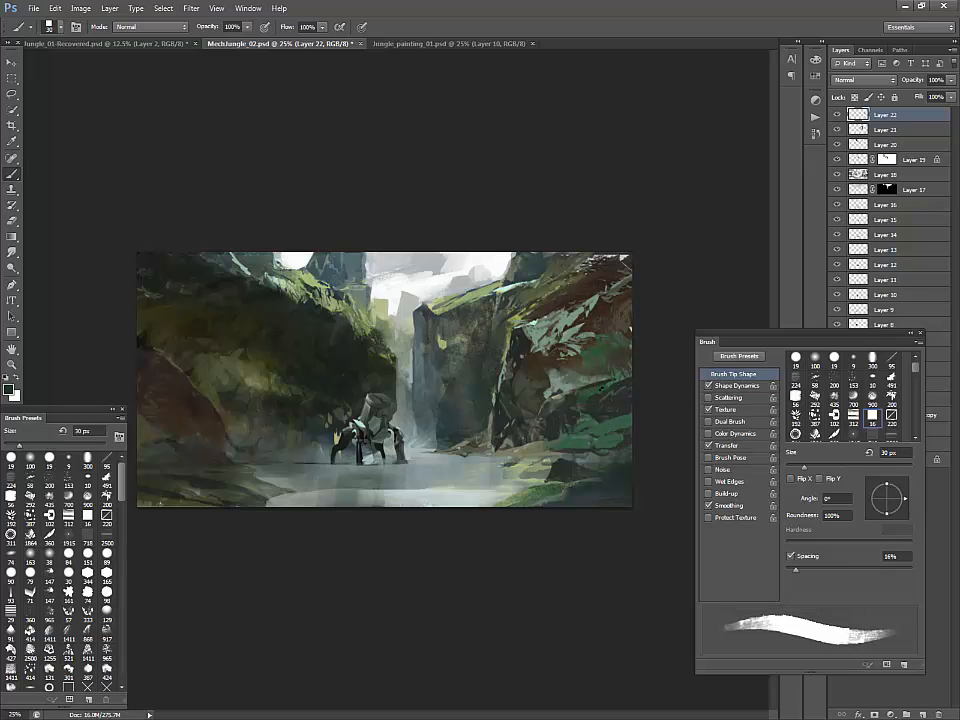
left_click(452, 297, "alt")
left_click(588, 366, "alt")
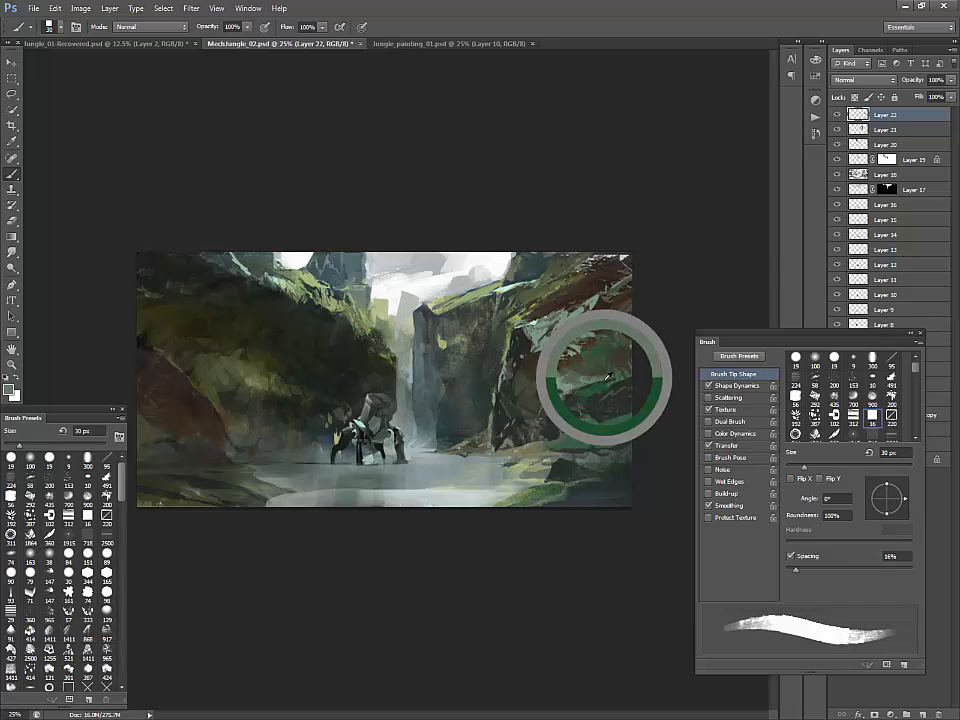
left_click(548, 390, "alt")
left_click(405, 298, "alt")
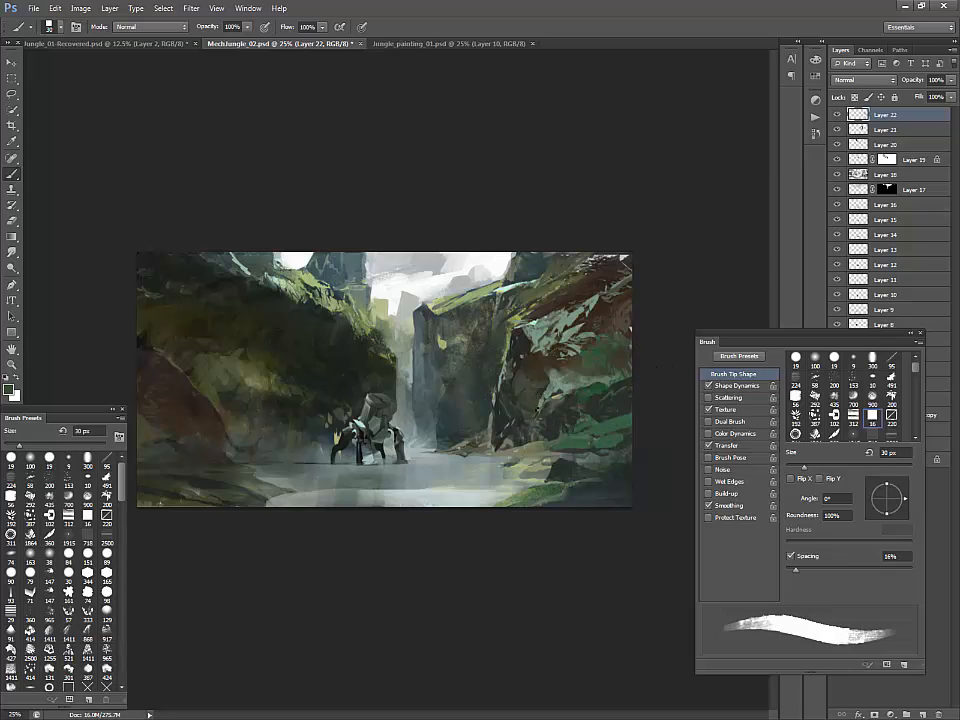
left_click(417, 298, "alt")
left_click(559, 407, "alt")
left_click(418, 288, "alt")
left_click(493, 396, "alt")
Step: Detail the shoreline rocks below the central cliff with the brush at 10 px, and lighten the water's edge at 35 px
key("bracketleft")
key("bracketleft")
key("bracketleft")
key("bracketleft")
key("bracketleft")
key("bracketright")
key("bracketright")
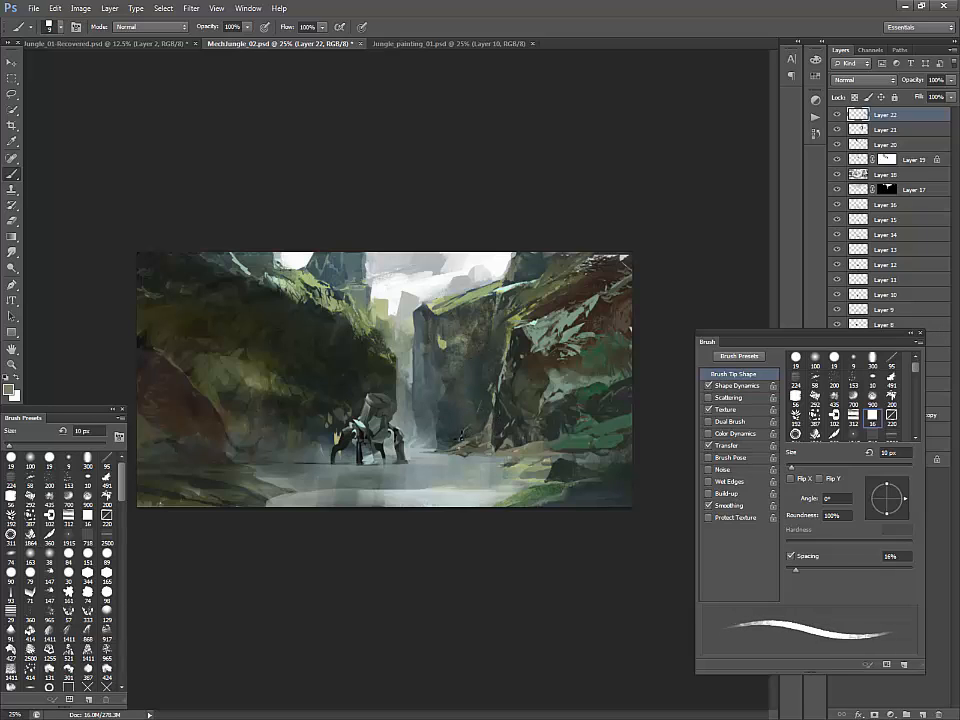
key("bracketright")
key("bracketright")
key("bracketright")
key("bracketright")
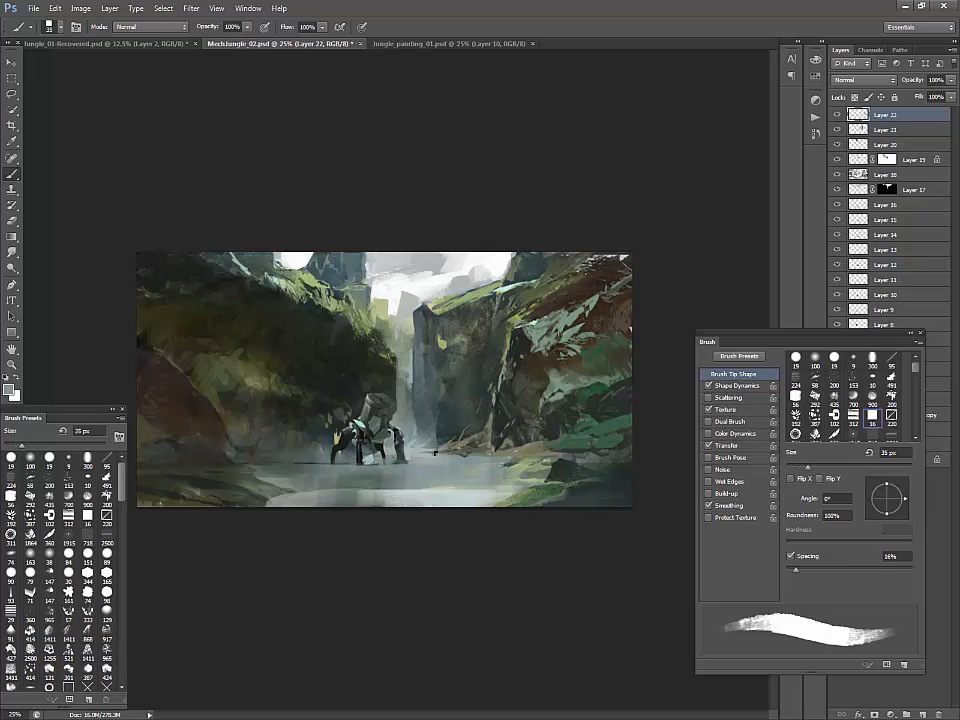
Step: Blend the shoreline, water and mist at the waterfall's base with sampled rock and pale gray tones at 35 px
left_click(459, 442, "alt")
mouse_move(460, 453)
left_mouse_down()
mouse_move(433, 452)
mouse_move(486, 456)
mouse_move(431, 463)
left_mouse_up()
left_click(458, 458, "alt")
left_click(469, 450, "alt")
left_click(473, 443, "alt")
left_click(463, 458, "alt")
left_click(418, 454, "alt")
left_click(407, 422, "alt")
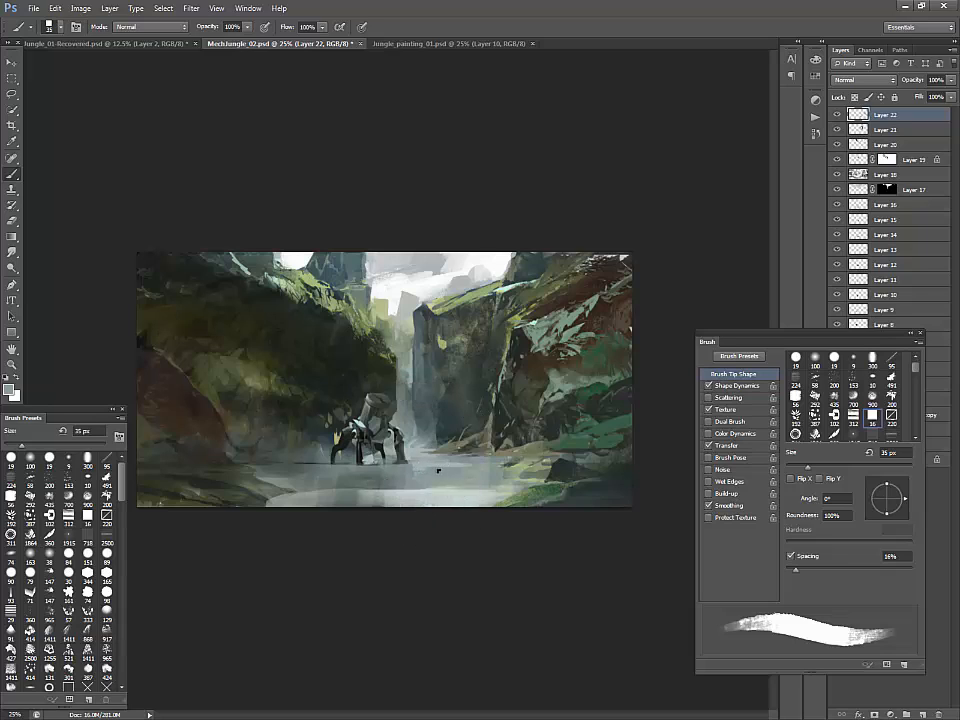
Step: Rework the foreground water with a sampled pale gray-green tone, enlarging the brush to 50 px and beyond
left_click(448, 468, "alt")
key("bracketright")
key("bracketright")
key("bracketright")
key("bracketright")
key("bracketright")
key("bracketright")
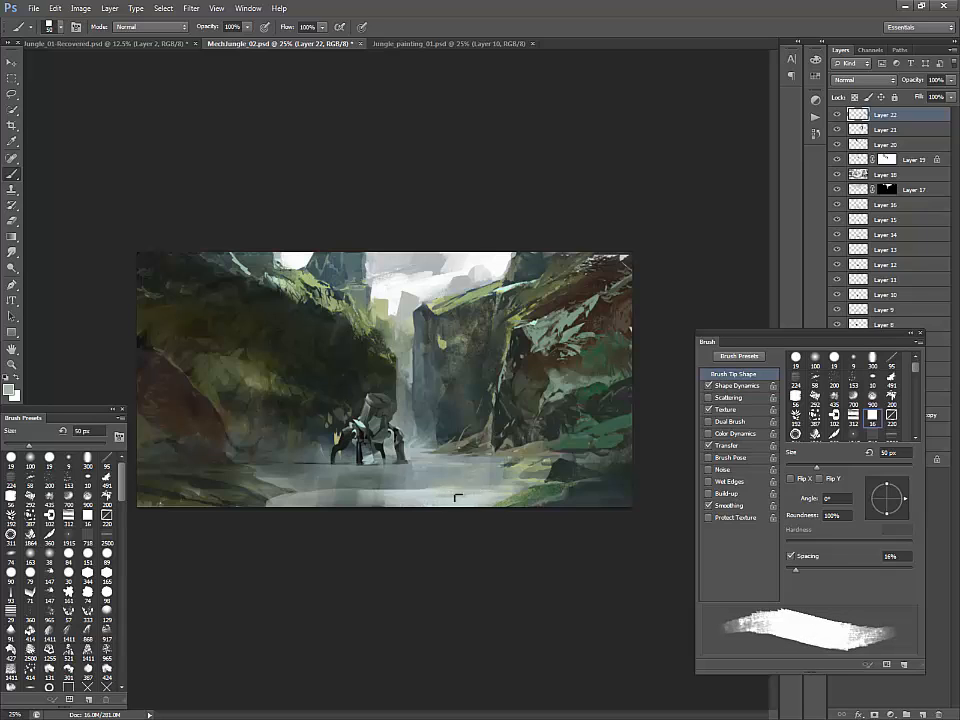
key("bracketright")
key("bracketright")
key("bracketright")
key("bracketright")
key("bracketright")
Step: Clone a patch of the right grassy bank into a small lasso selection in the foreground water, and deselect it
key("l")
mouse_move(450, 505)
left_mouse_down()
mouse_move(507, 497)
mouse_move(495, 482)
mouse_move(529, 496)
mouse_move(440, 500)
mouse_move(473, 499)
left_mouse_up()
key("s")
left_click(536, 496, "alt")
key("ctrl+d")
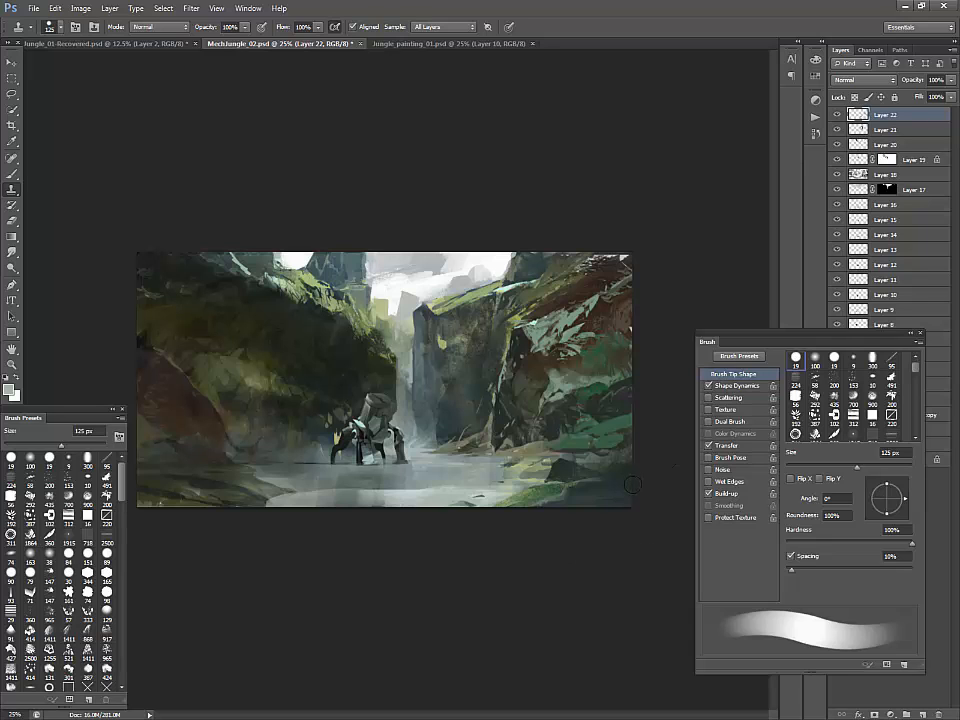
Step: Paint curling grass tendrils on the right and left foreground banks with the scattered 506 px brush in sampled green
scroll(76, 525, "down", 6)
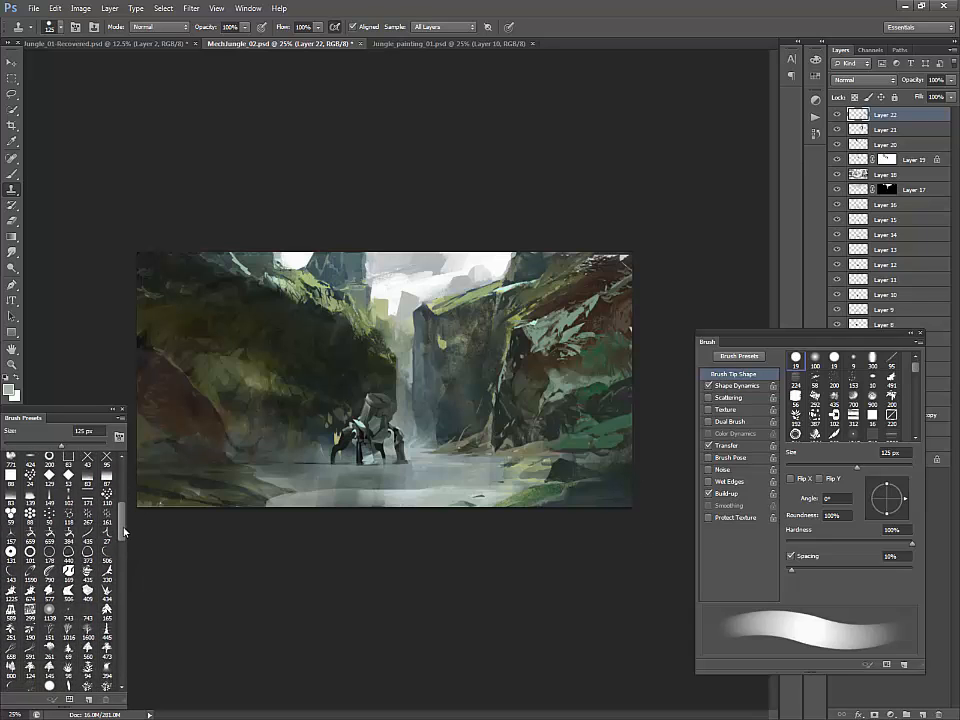
left_click(88, 489)
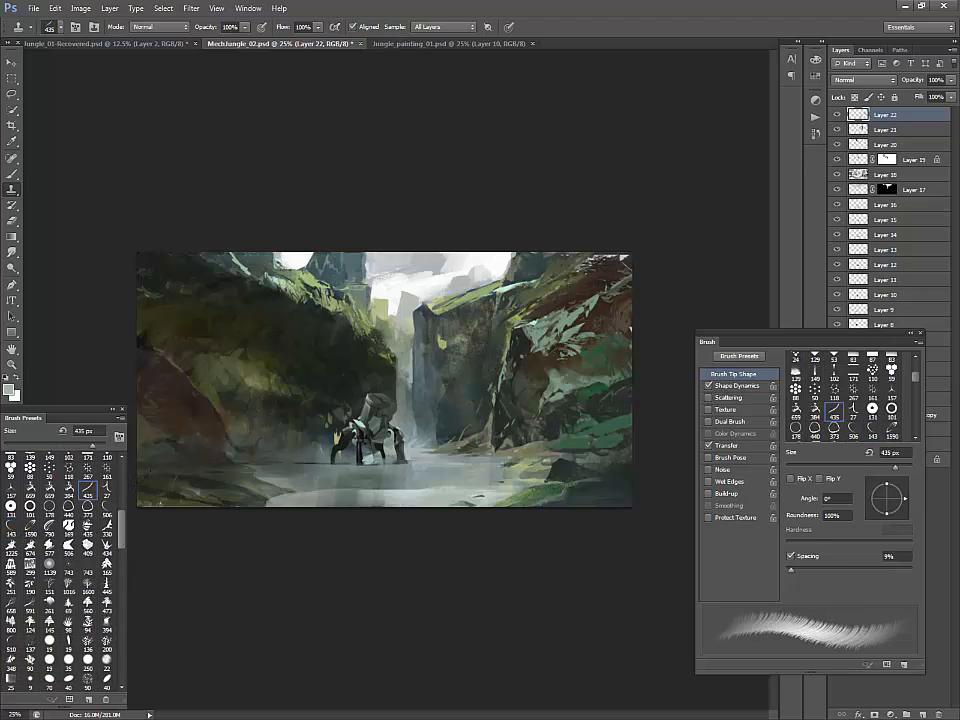
left_click(107, 490)
left_click(108, 508)
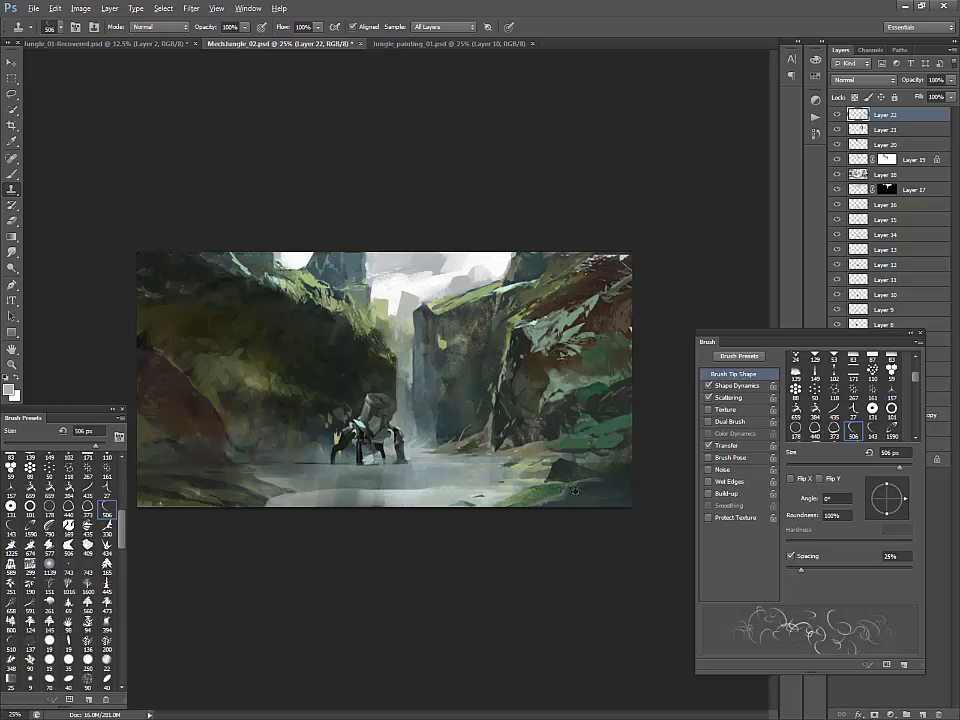
key("b")
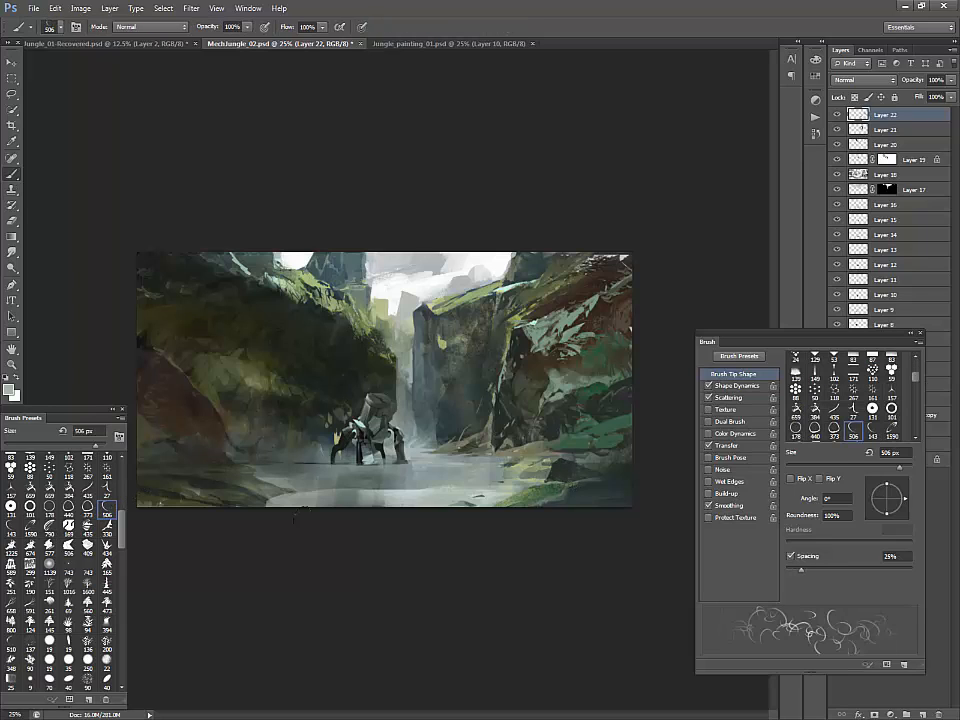
left_click(577, 450, "alt")
left_click_drag(562, 466, 612, 465)
left_click(526, 492, "alt")
key("ctrl+z")
mouse_move(178, 488)
left_mouse_down()
mouse_move(160, 474)
mouse_move(156, 490)
left_mouse_up()
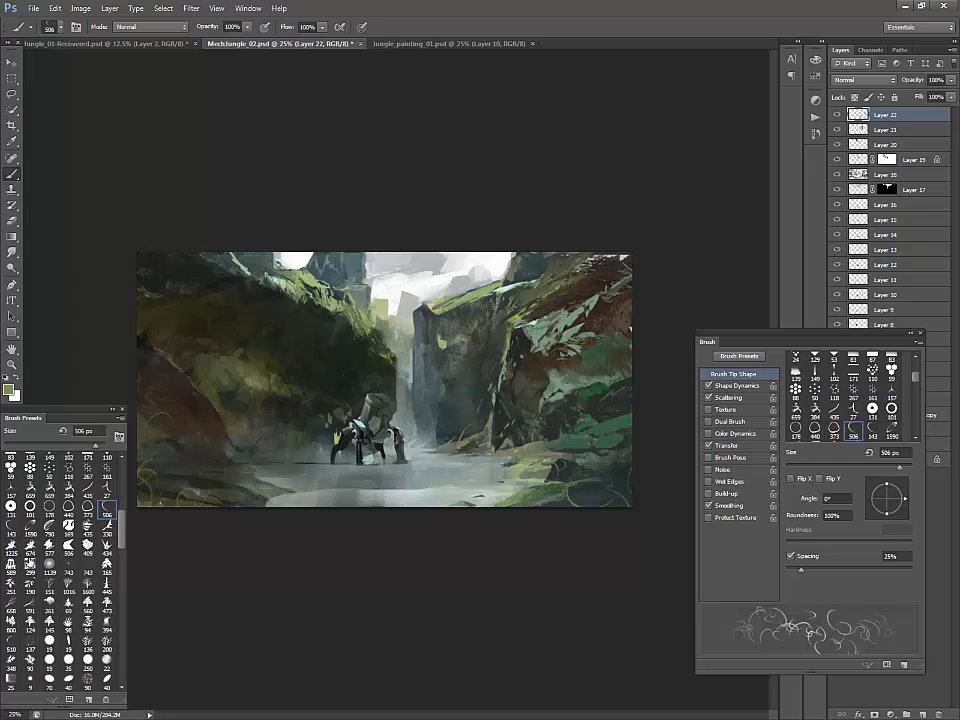
Step: Add a new layer and paint muted green grass on the right bank with the 510 grass brush enlarged to 1000 px
left_click(12, 643)
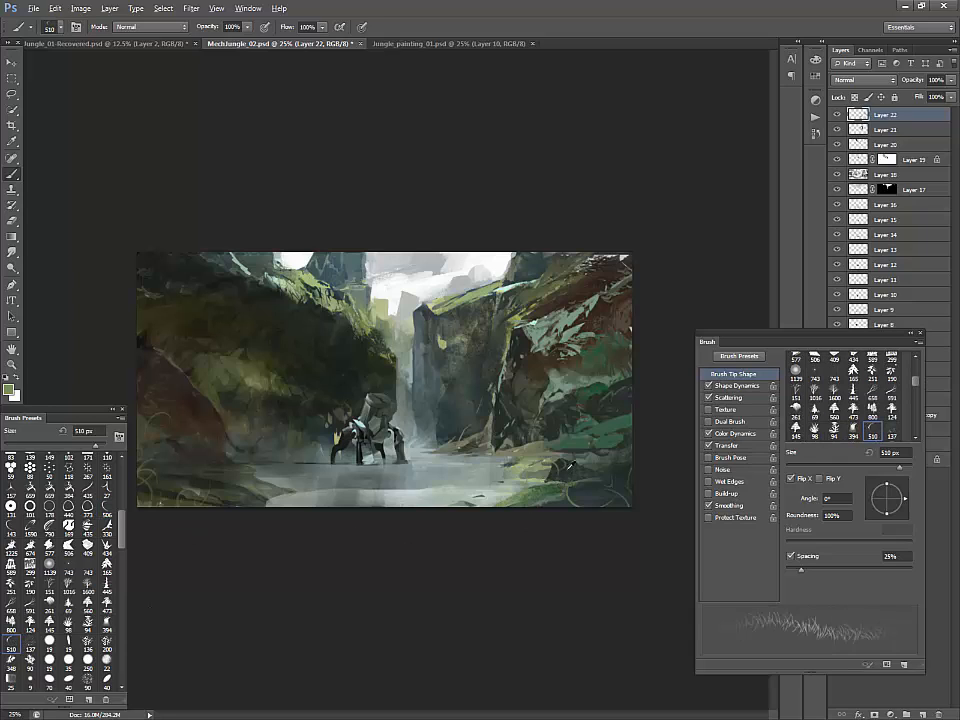
left_click(557, 389, "alt")
key("ctrl+shift+alt+n")
key("bracketright")
key("bracketright")
key("bracketright")
key("bracketright")
key("bracketright")
left_click(643, 487)
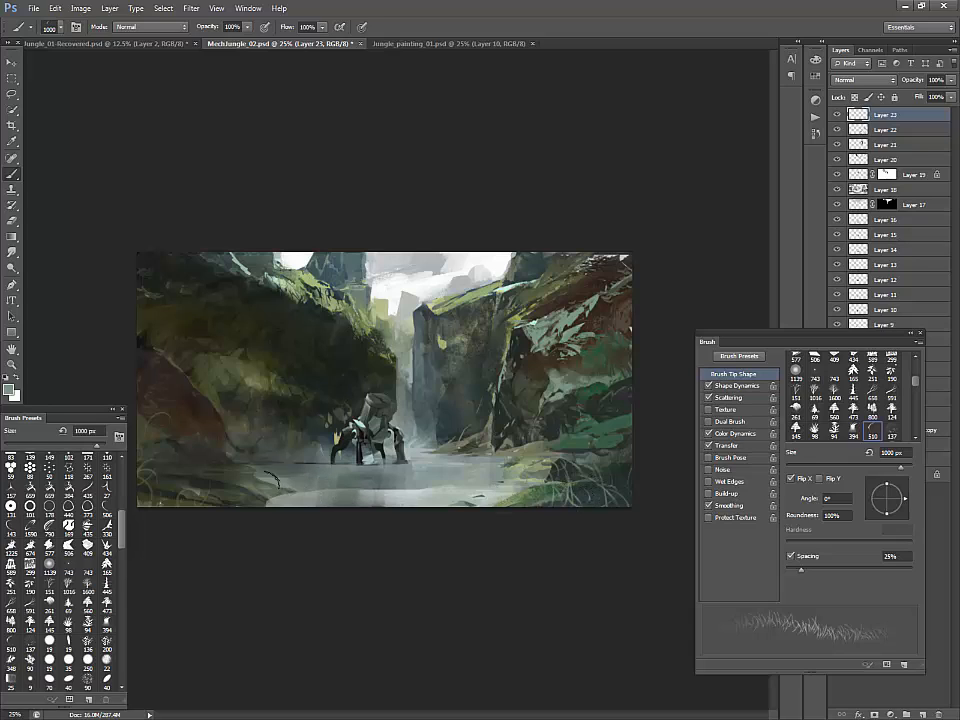
Step: Extend the grass blades over the left bank and add dark blades on the right bank at about 1000 px
left_click_drag(200, 422, 220, 437)
key("bracketleft")
key("bracketleft")
key("bracketleft")
key("bracketright")
key("bracketright")
key("bracketright")
key("bracketright")
key("bracketright")
key("bracketleft")
key("bracketleft")
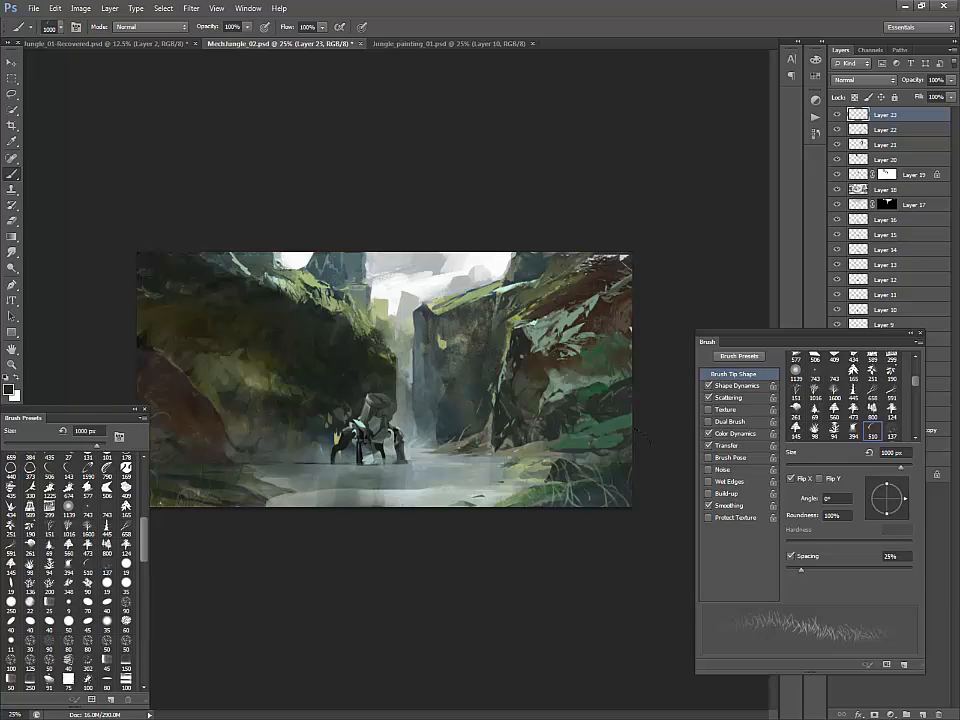
Step: Thin out the new grass blades on the right bank using the Eraser with the 19 brush tip enlarged to 20 px
left_click_drag(103, 415, 41, 473)
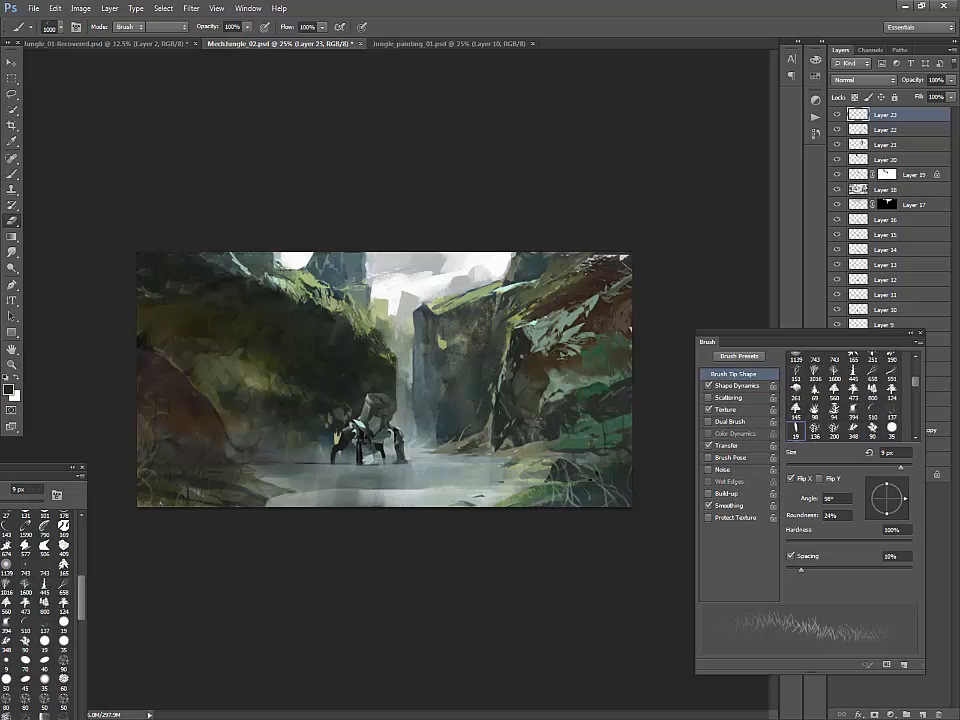
key("e")
key("bracketright")
key("bracketright")
mouse_move(48, 469)
left_mouse_down()
mouse_move(99, 434)
mouse_move(124, 393)
mouse_move(110, 408)
left_mouse_up()
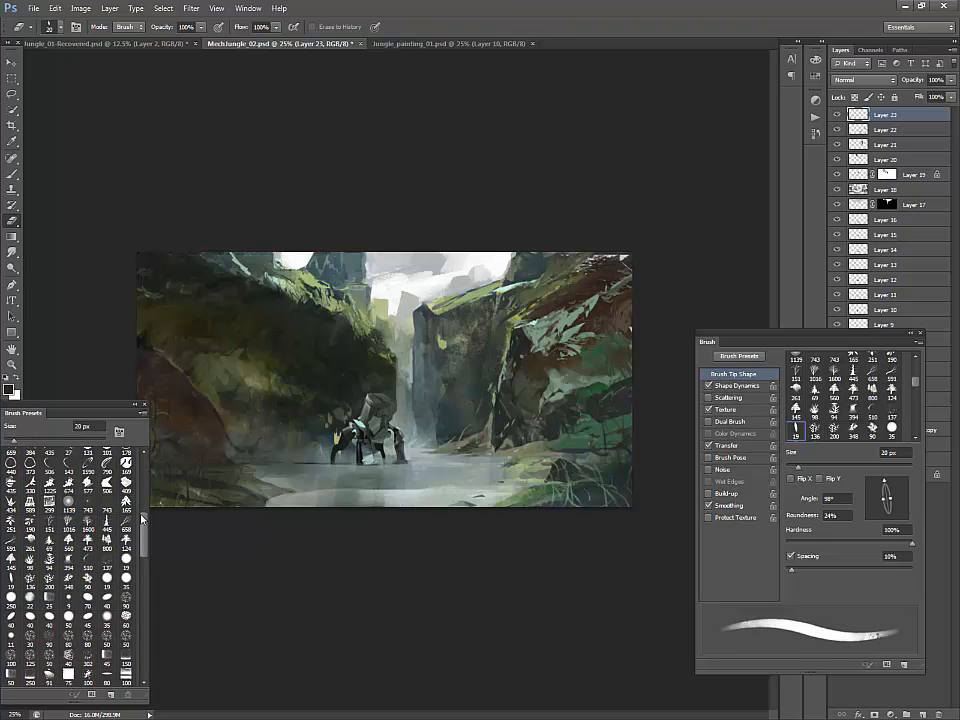
Step: Erase excess grass from the foreground banks on Layers 22 and 23 with the hexagonal 344 tip at 80 px
scroll(133, 488, "up", 5)
left_click(127, 493)
key("bracketleft")
key("bracketleft")
key("bracketleft")
key("bracketleft")
key("bracketleft")
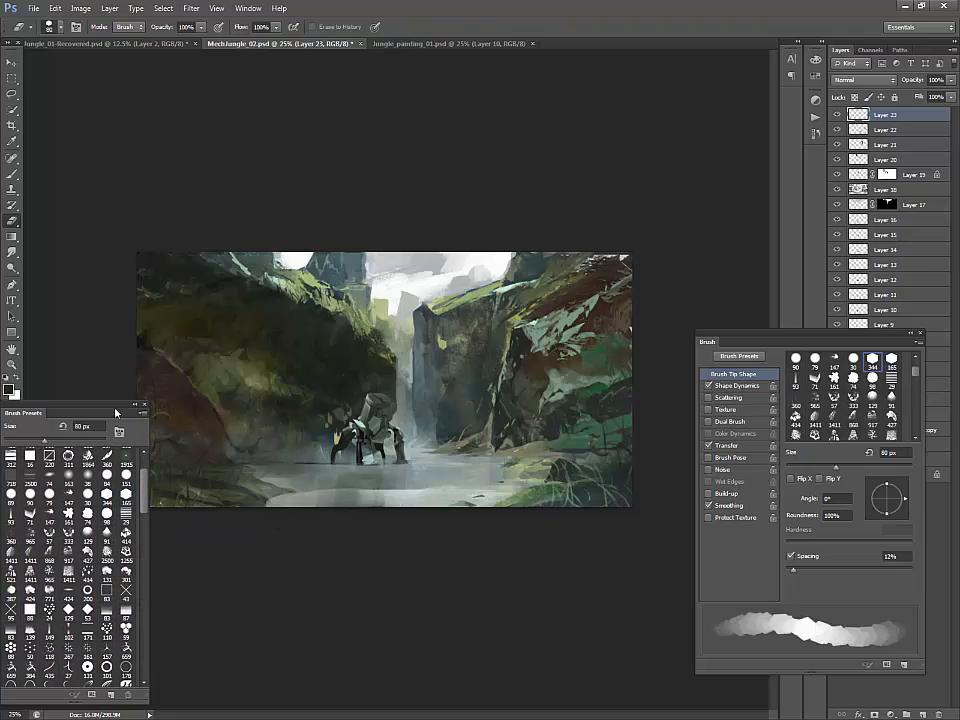
left_click_drag(121, 416, 102, 402)
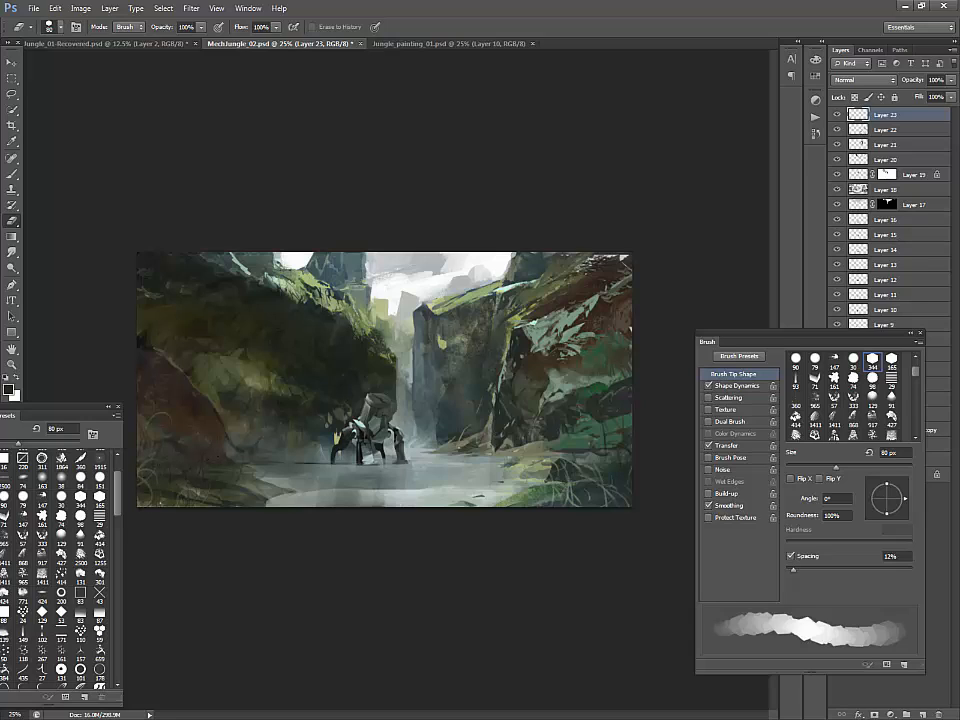
left_click(881, 131)
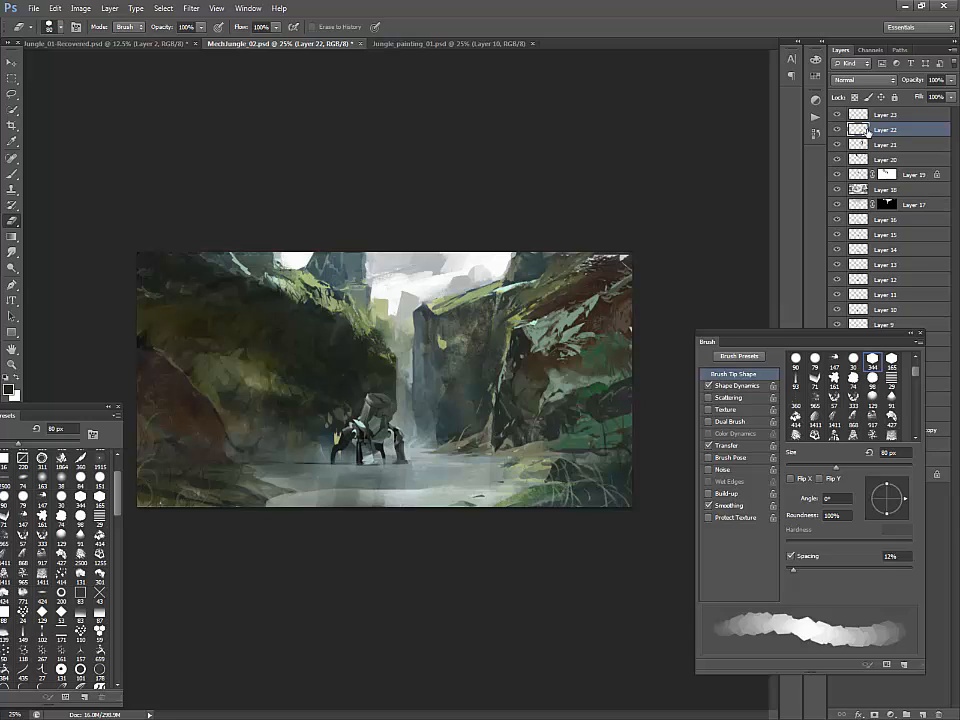
key("alt+bracketright")
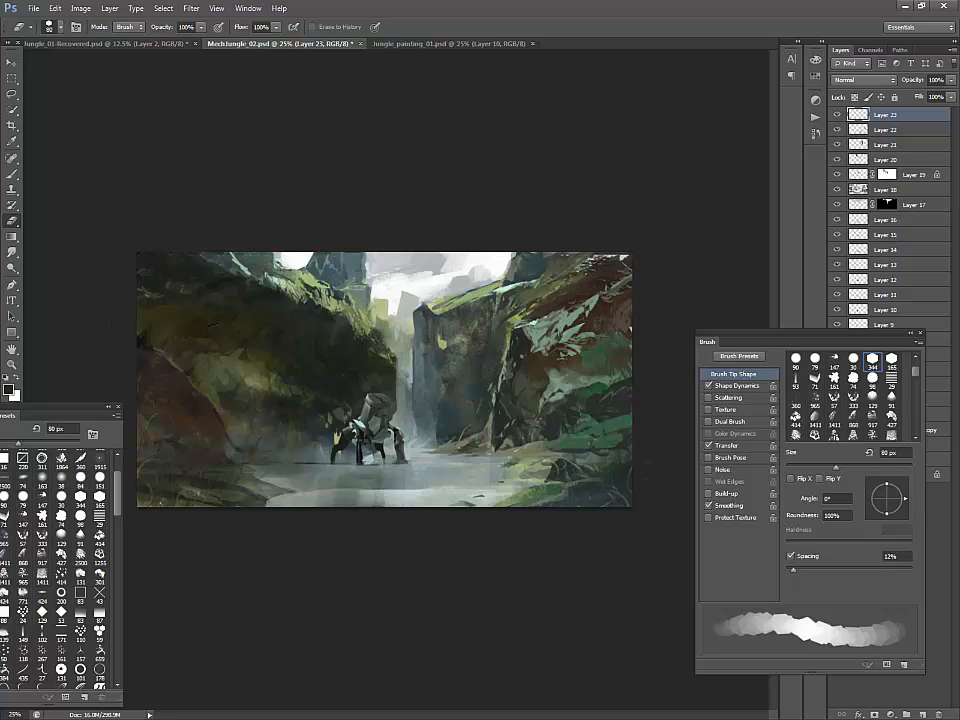
Step: Add a new layer above Layer 23 and set up the square 16 px brush with a gray sampled from the left shoreline water
left_click(921, 713)
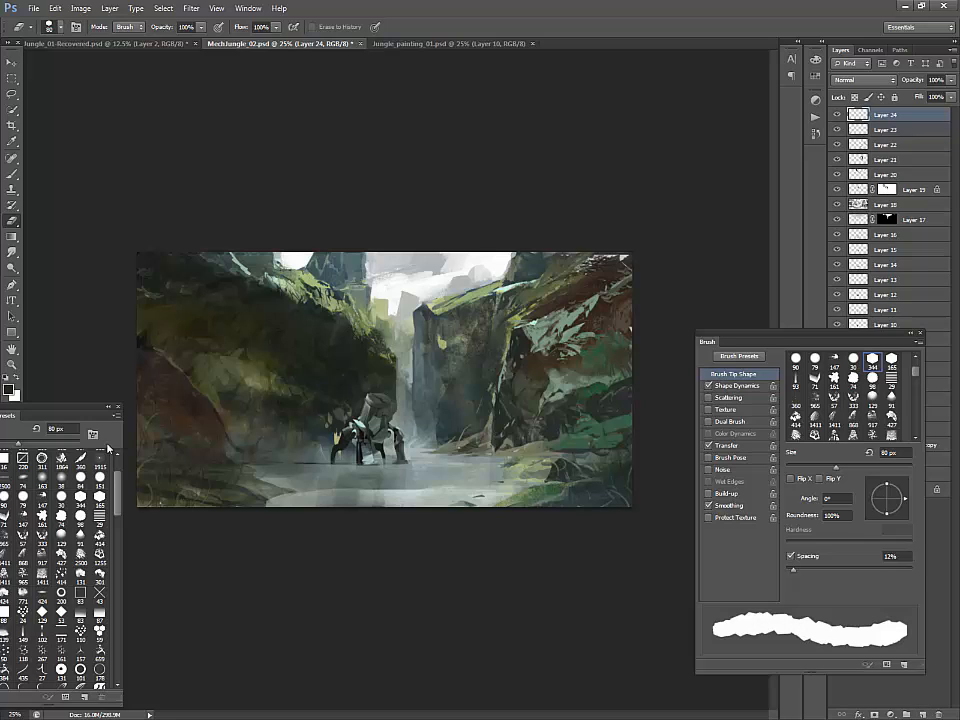
left_click_drag(95, 411, 121, 414)
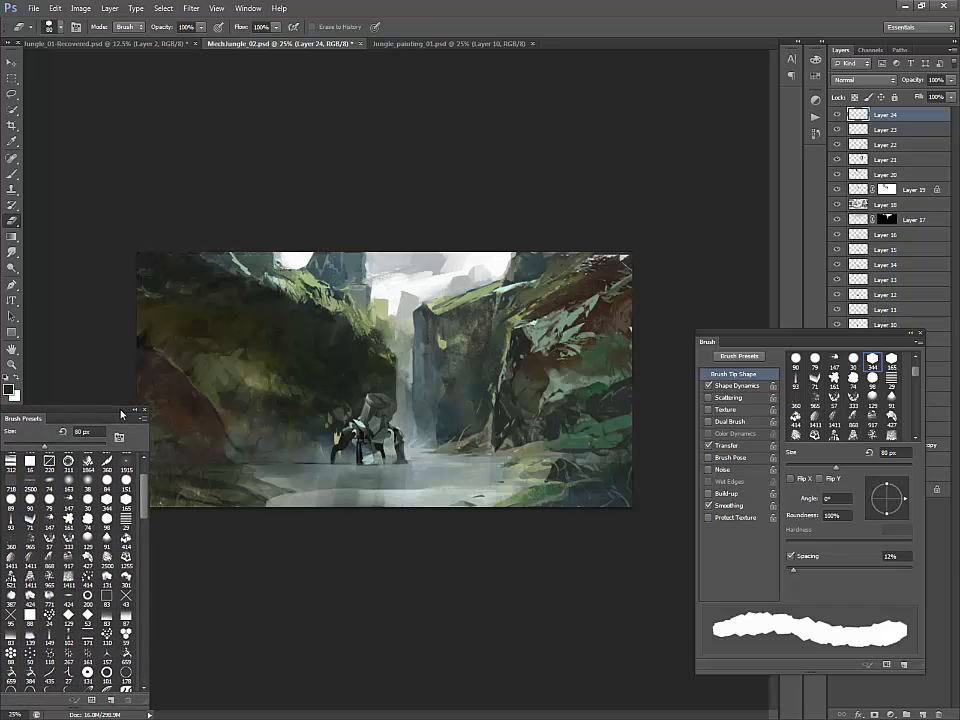
left_click(138, 487)
left_click(584, 260)
scroll(80, 520, "up", 3)
key("b")
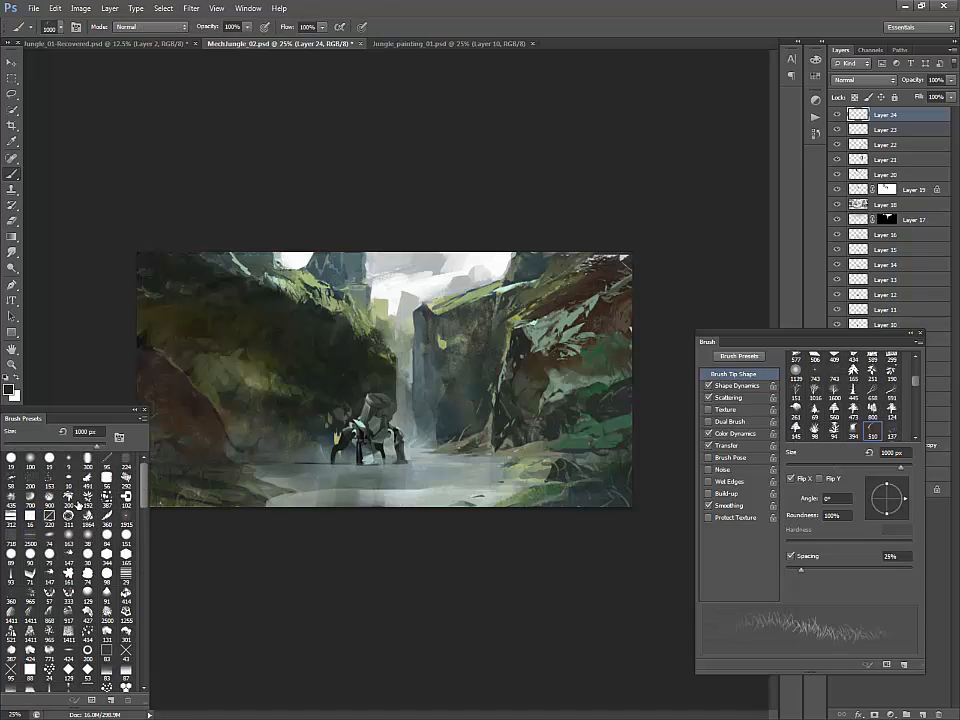
left_click(30, 517)
left_click(286, 480, "alt")
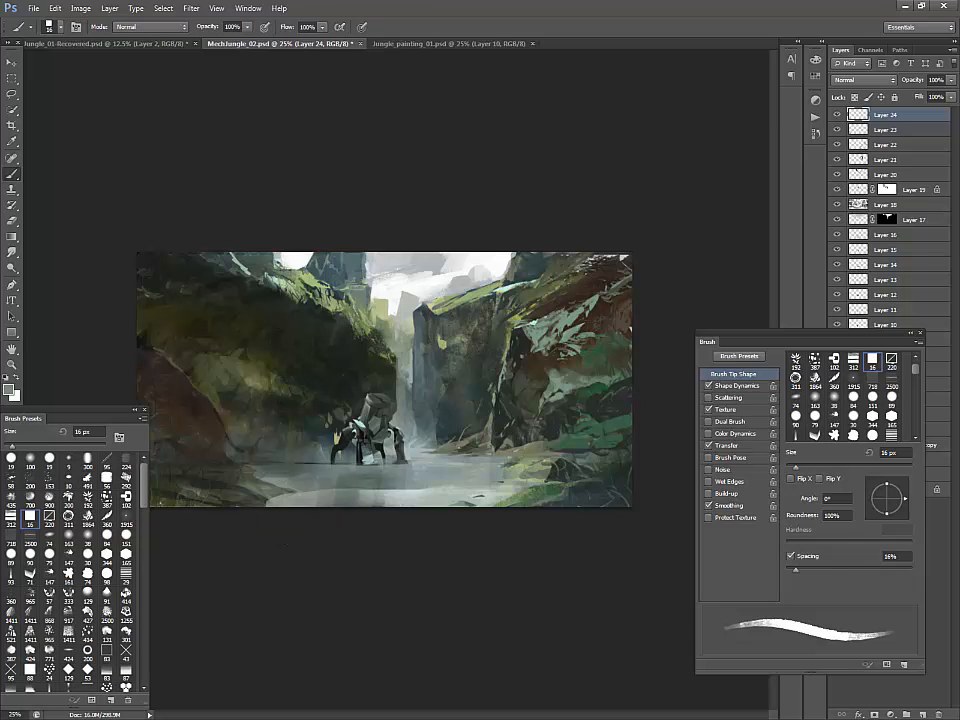
Step: Paint fine gray grass blades along the left and right shorelines with the brush between 8 and 15 px
key("bracketleft")
key("bracketleft")
key("bracketleft")
key("bracketleft")
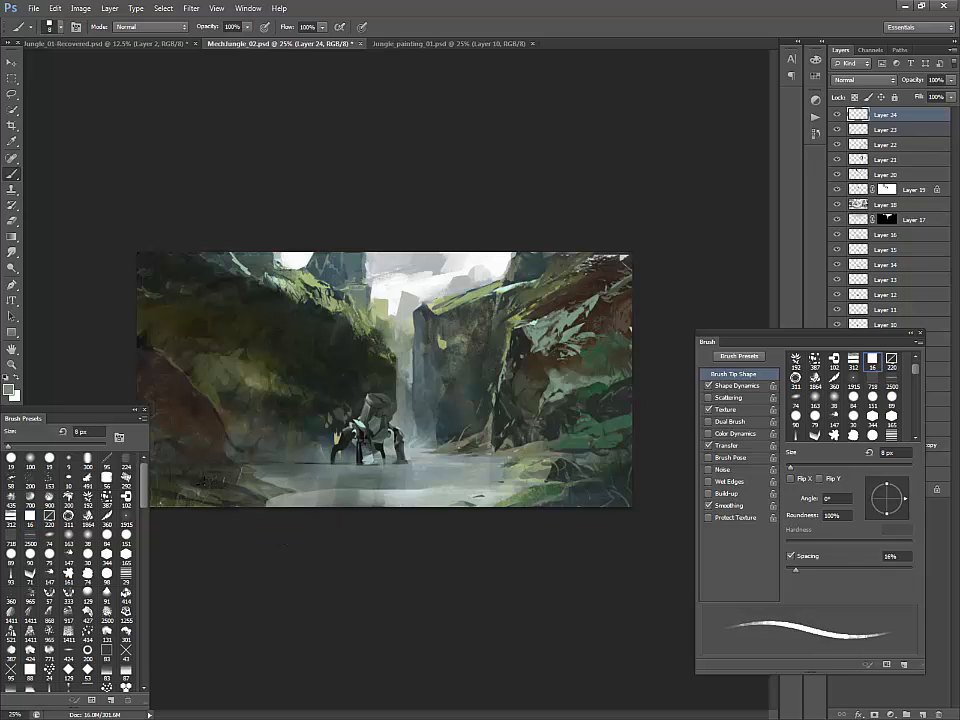
key("bracketright")
key("bracketright")
key("bracketright")
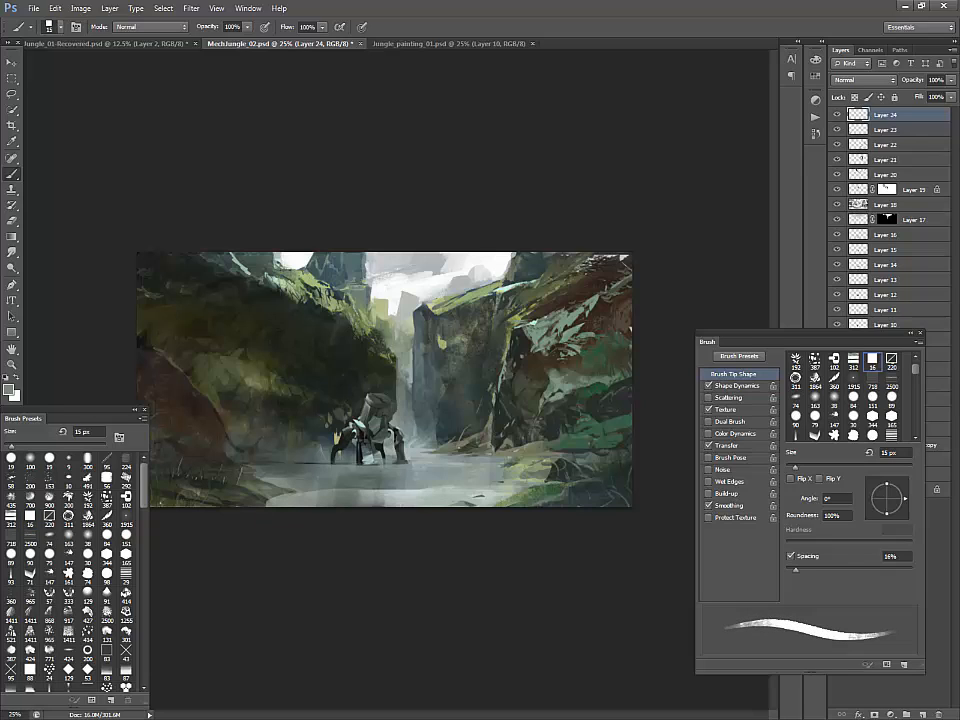
key("bracketright")
key("bracketleft")
key("bracketleft")
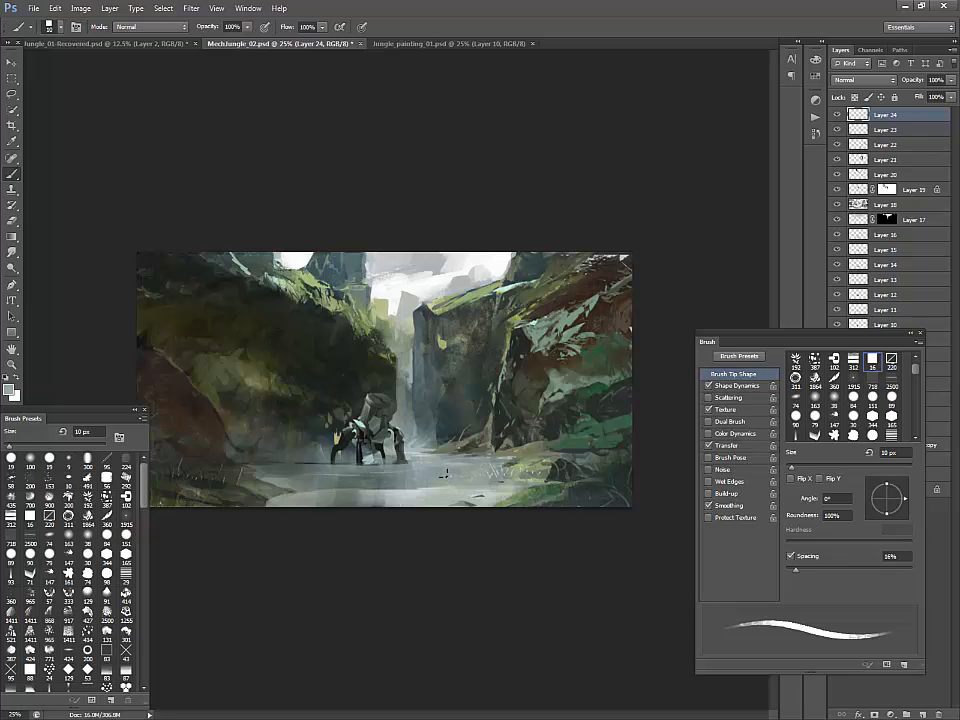
Step: Brighten the foreground water with horizontal streaks of sampled pale gray, enlarging the brush from 35 to 80 px
left_click(401, 490, "alt")
key("bracketright")
key("bracketright")
key("bracketright")
key("bracketright")
key("bracketright")
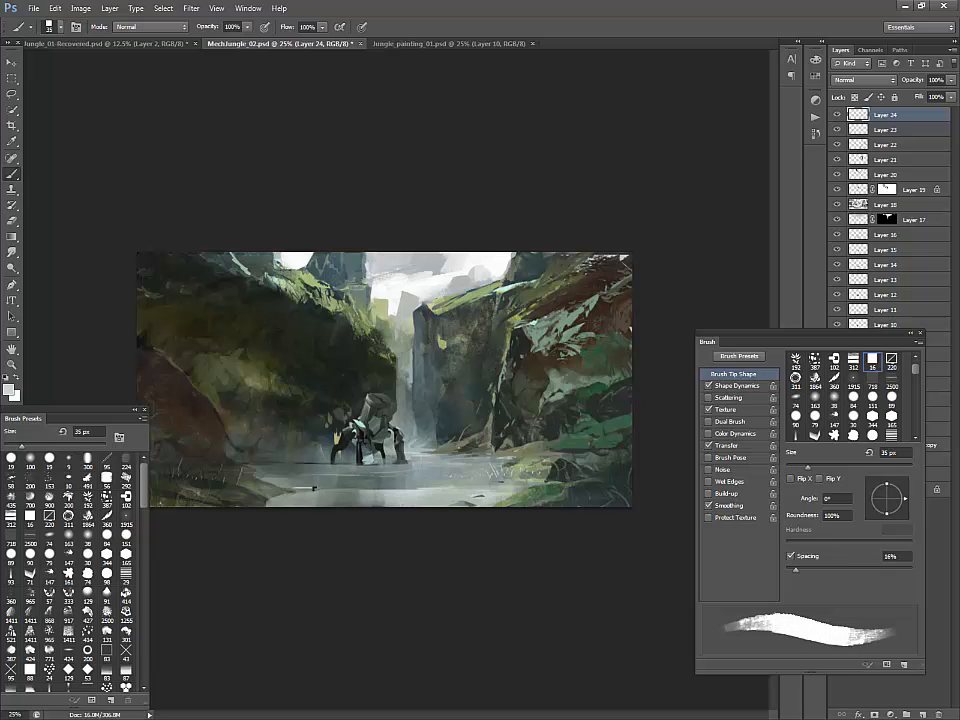
key("bracketright")
key("bracketright")
key("bracketright")
key("bracketright")
key("bracketright")
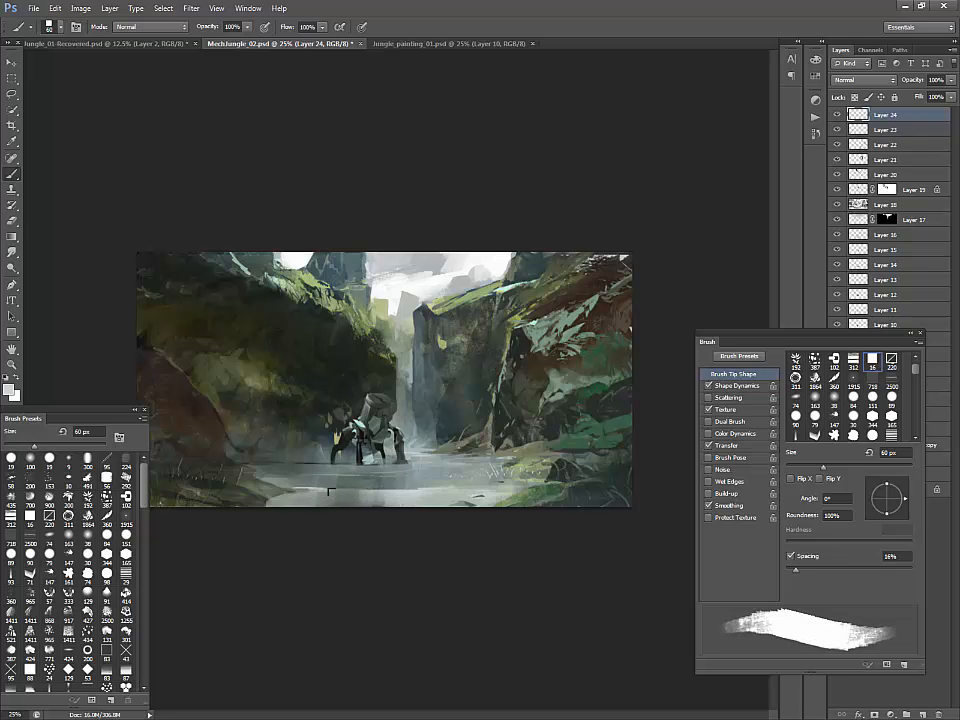
key("bracketright")
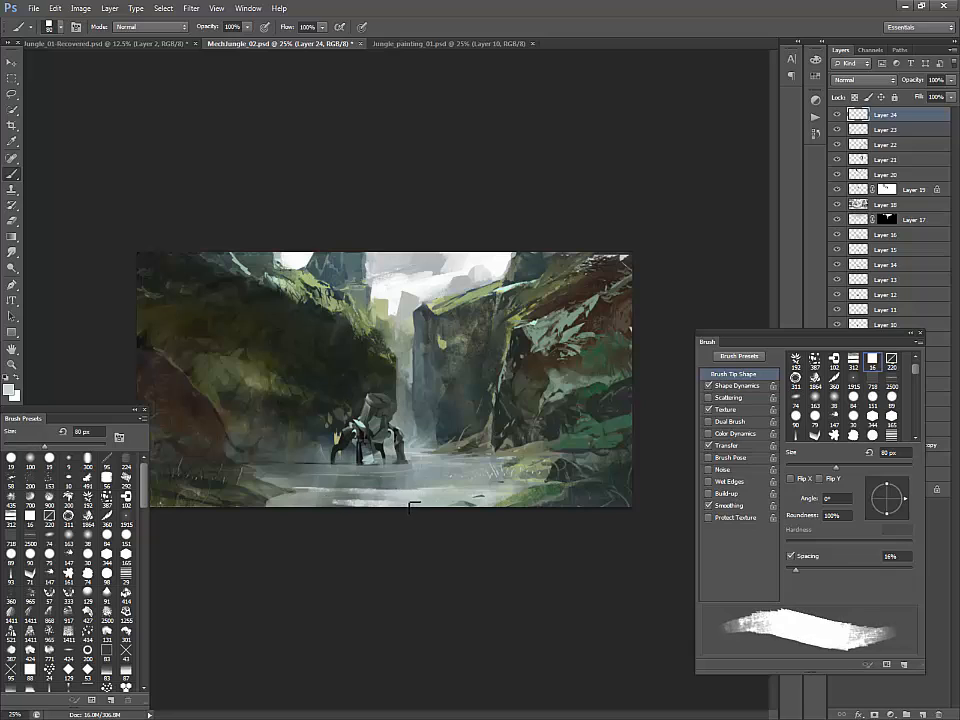
Step: Blend the reflections below the mech at 35 px with gray tones sampled from the surrounding water
key("bracketleft")
key("bracketleft")
key("bracketleft")
key("bracketleft")
key("bracketleft")
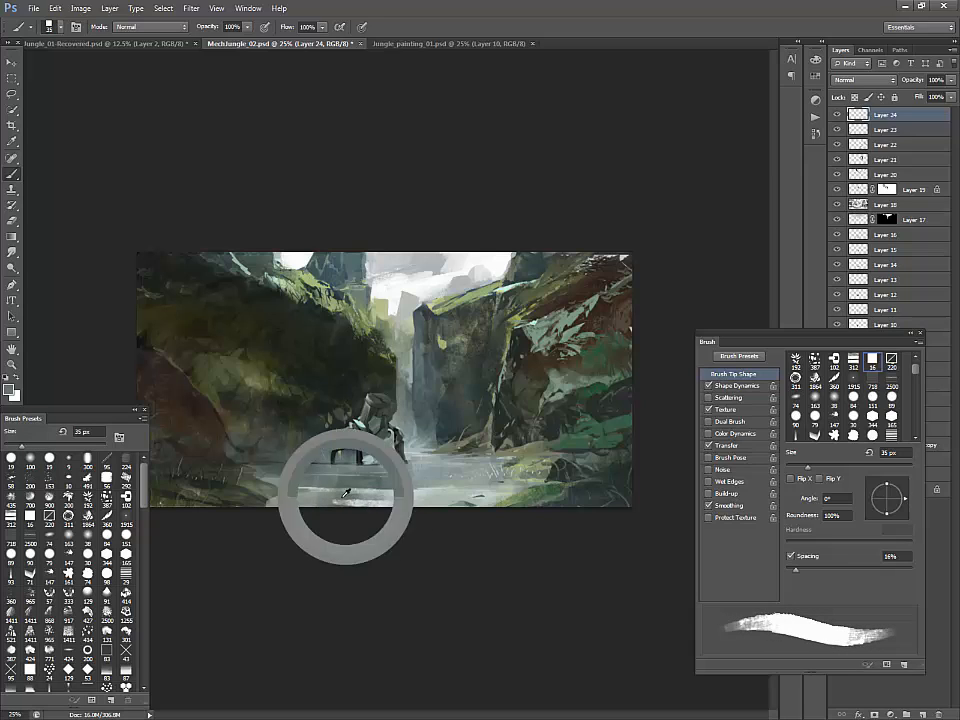
left_click(377, 491, "alt")
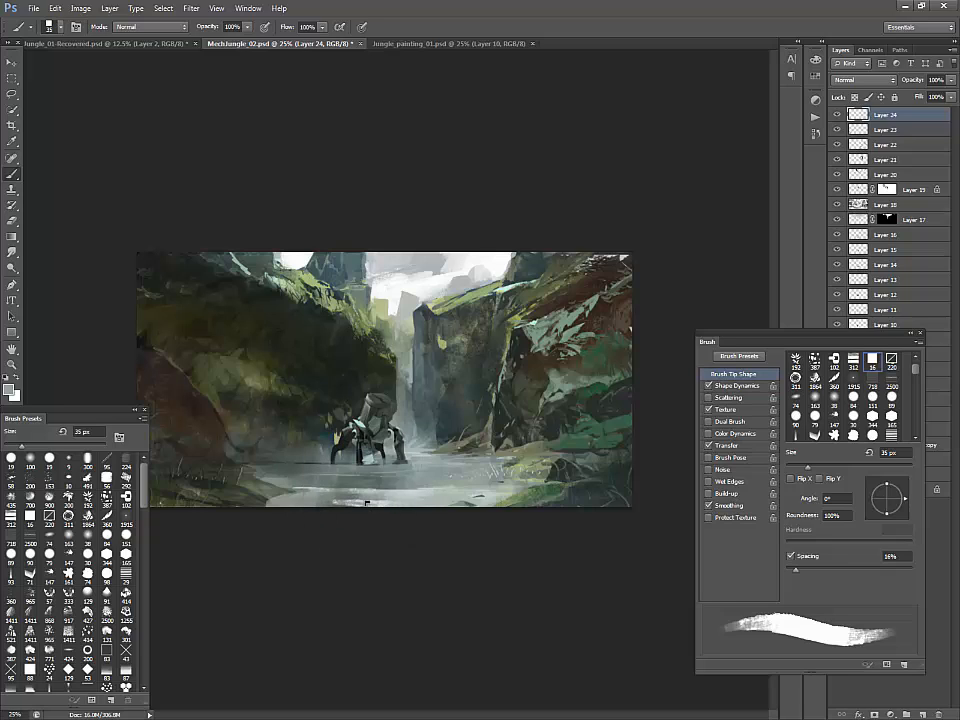
left_click(345, 495, "alt")
left_click(422, 480, "alt")
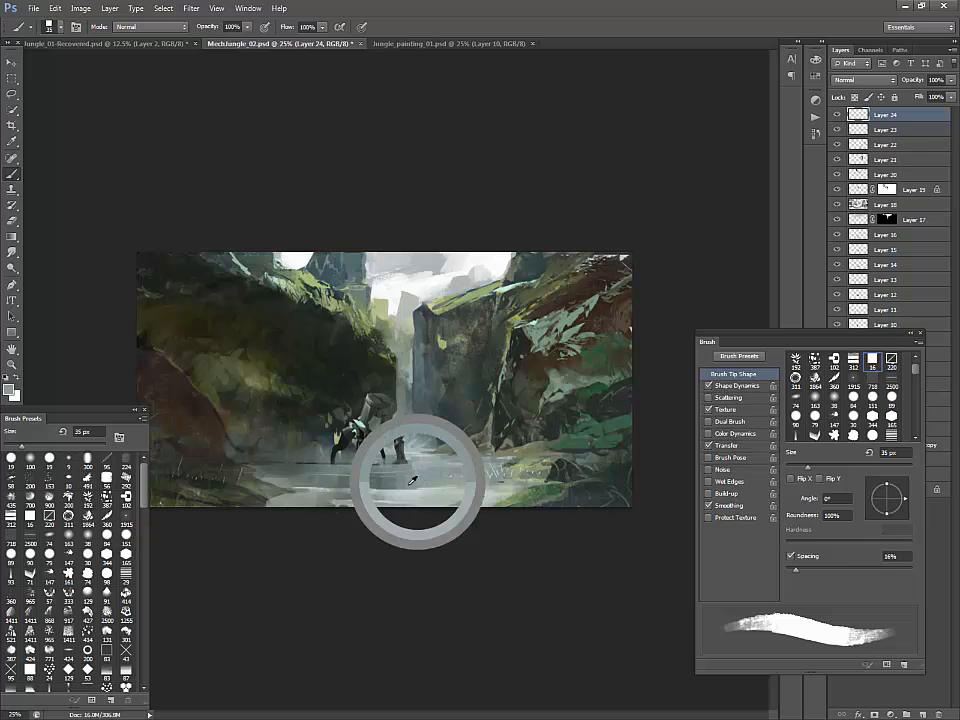
left_click(375, 490, "alt")
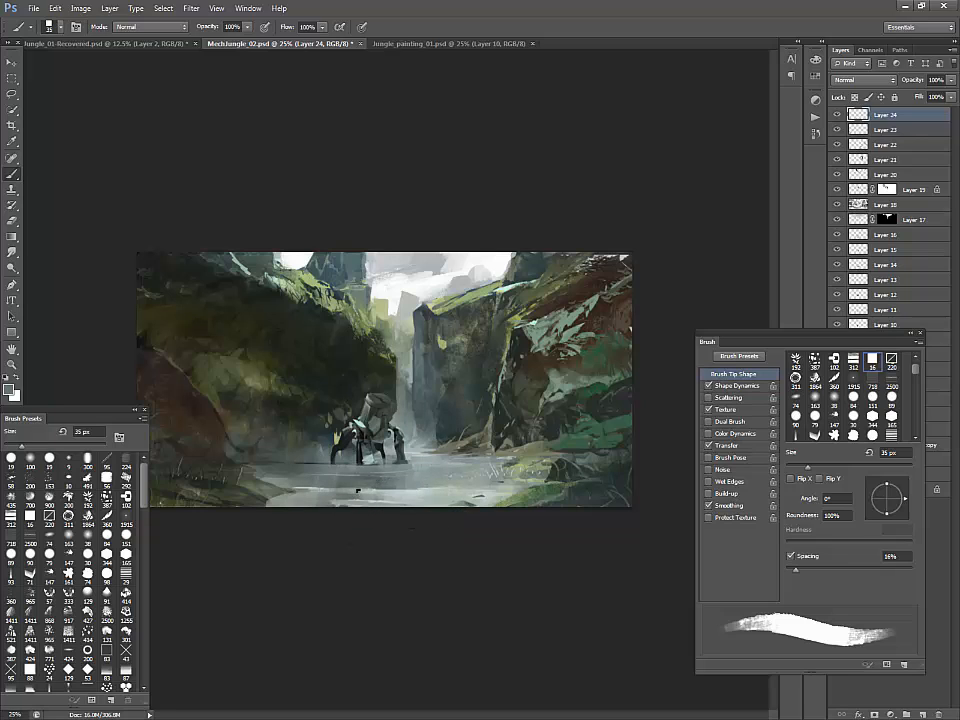
Step: Add thin pale ripple lines across the water with a sampled light gray and the brush at 9 px
left_click(398, 488, "alt")
key("bracketleft")
key("bracketleft")
key("bracketleft")
key("bracketleft")
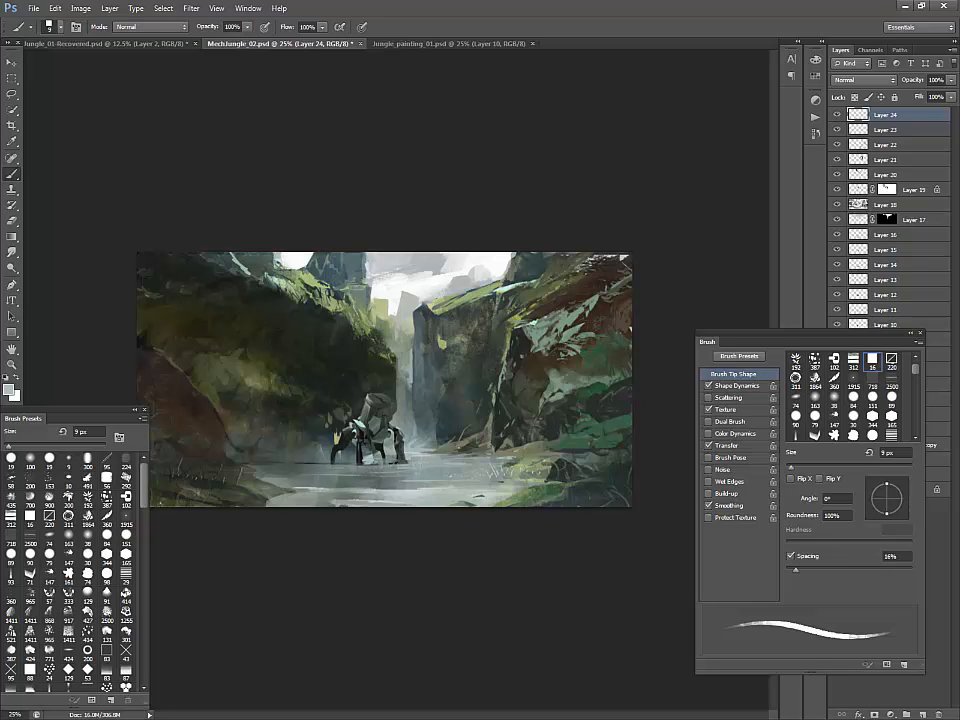
Step: Paint 3 px highlight lines on the water around the mech's feet and along the shoreline below the waterfall
key("ctrl+plus")
key("bracketleft")
key("bracketleft")
key("bracketleft")
key("bracketleft")
key("bracketleft")
key("bracketleft")
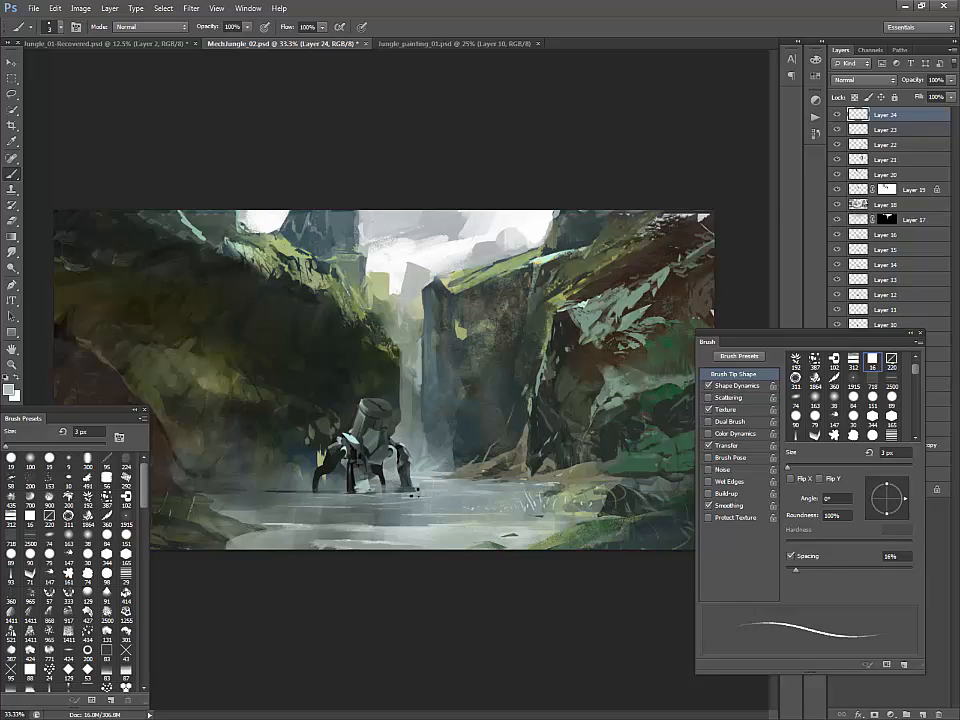
left_click_drag(339, 491, 317, 492)
left_click_drag(401, 487, 388, 492)
left_click_drag(446, 476, 433, 479)
key("ctrl+minus")
key("ctrl+minus")
key("ctrl+plus")
key("ctrl+plus")
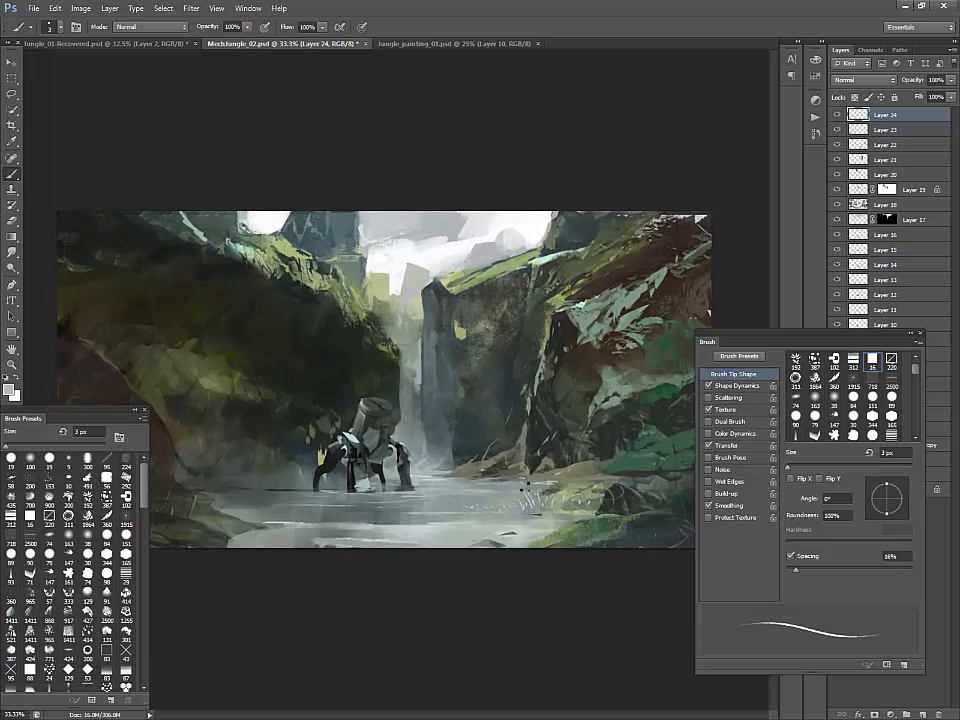
Step: Darken the rocky shoreline at the base of the right cliff with a sampled dark gray and the brush enlarged to 30 px
key("ctrl+minus")
left_click(384, 326, "alt")
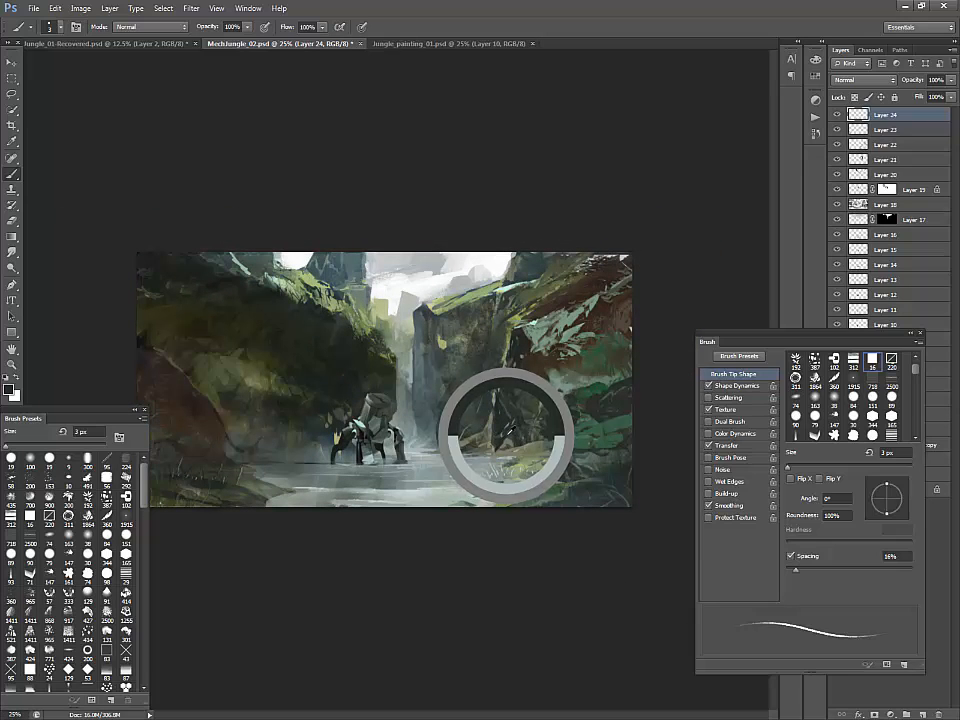
key("bracketright")
key("bracketright")
key("bracketright")
key("bracketright")
key("bracketright")
key("bracketright")
key("bracketright")
key("bracketright")
key("bracketright")
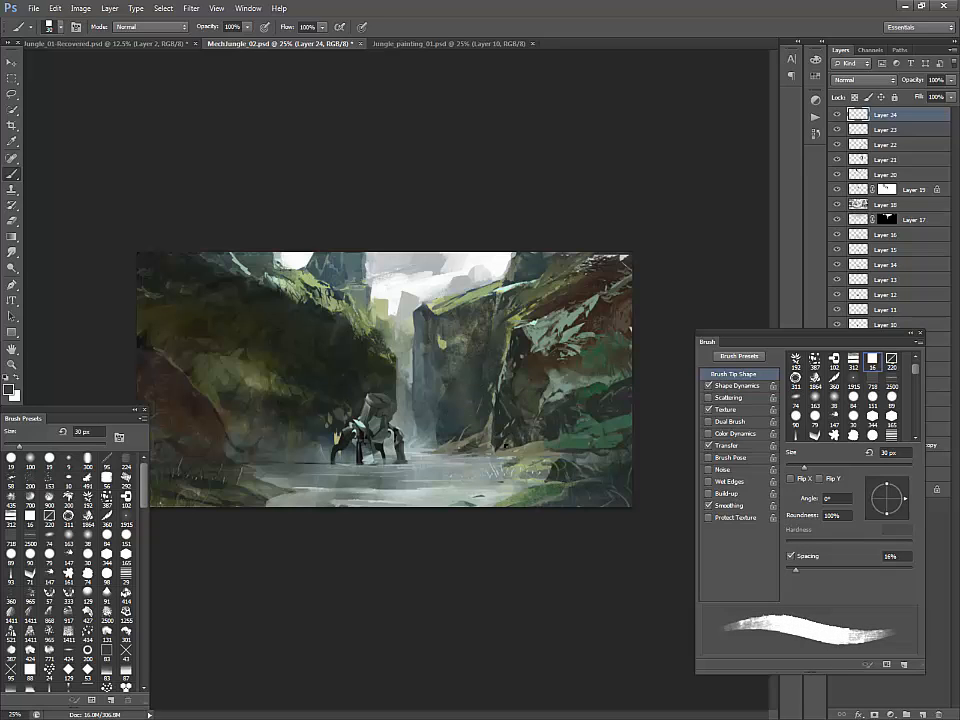
Step: Blend the right shoreline at 30 px with dark and muted olive tones sampled from the surrounding bank
left_click(384, 330, "alt")
left_click(378, 333, "alt")
left_click(374, 335, "alt")
left_click(370, 336, "alt")
left_click(377, 320, "alt")
left_click(370, 329, "alt")
left_click(376, 318, "alt")
left_click(506, 448, "alt")
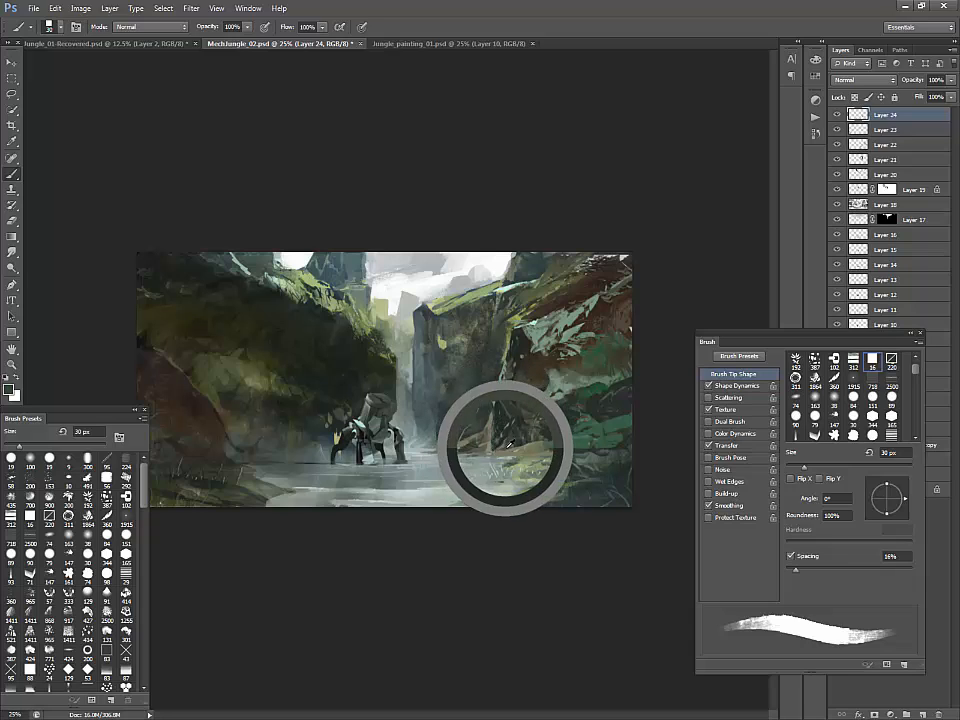
left_click(508, 452, "alt")
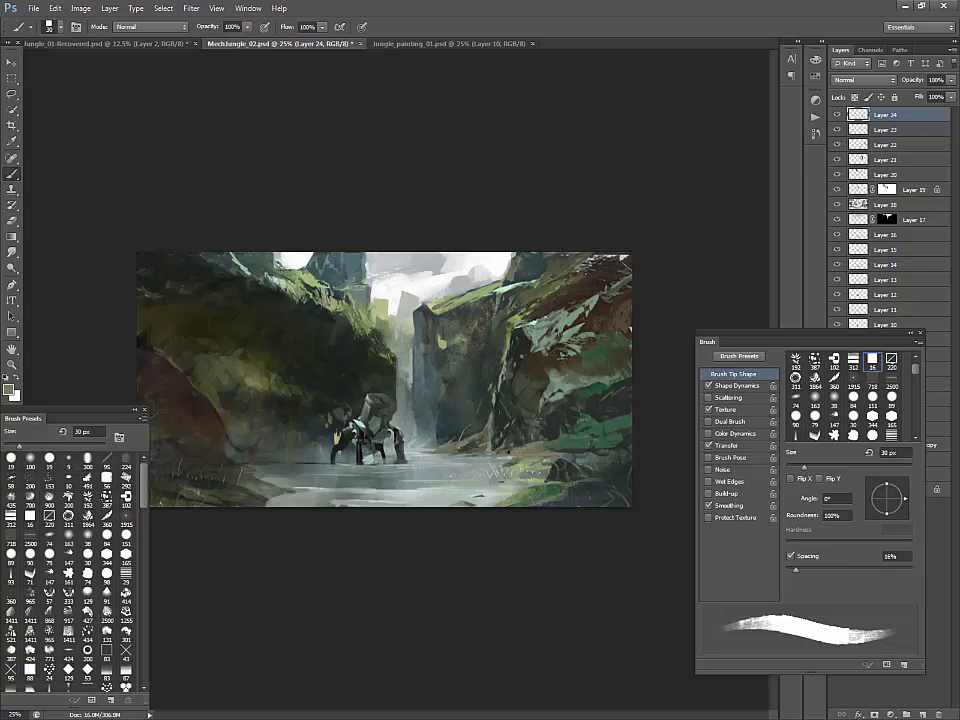
Step: Paint fine foliage strokes on the left hillside with sampled dark olive, reducing the brush to 8 and 6 px
left_click(261, 364, "alt")
key("bracketleft")
key("bracketleft")
key("bracketleft")
key("bracketleft")
key("bracketleft")
key("bracketleft")
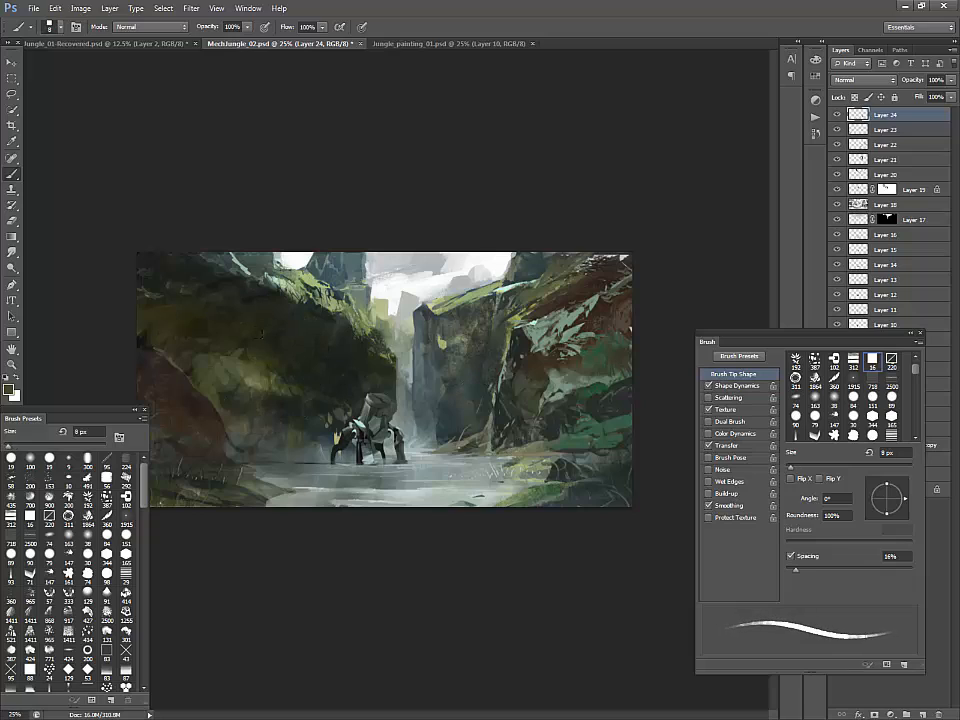
left_click(266, 367, "alt")
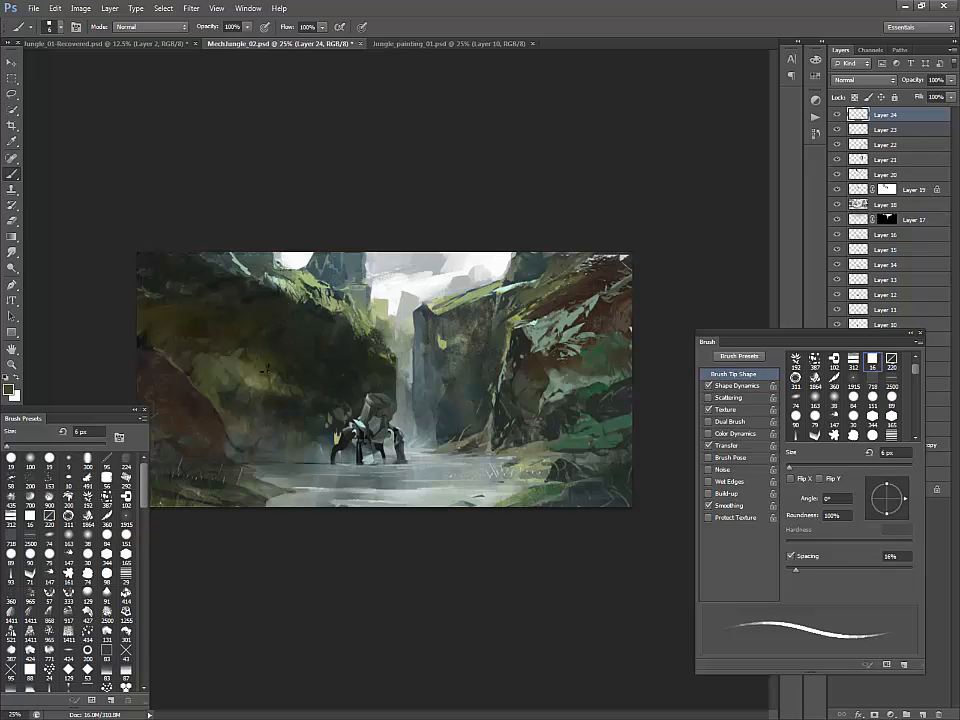
Step: Add foliage marks across the middle of the left hillside with sampled olive tones and the brush at 10 px
left_click(234, 354, "alt")
key("bracketright")
key("bracketright")
key("bracketright")
key("bracketright")
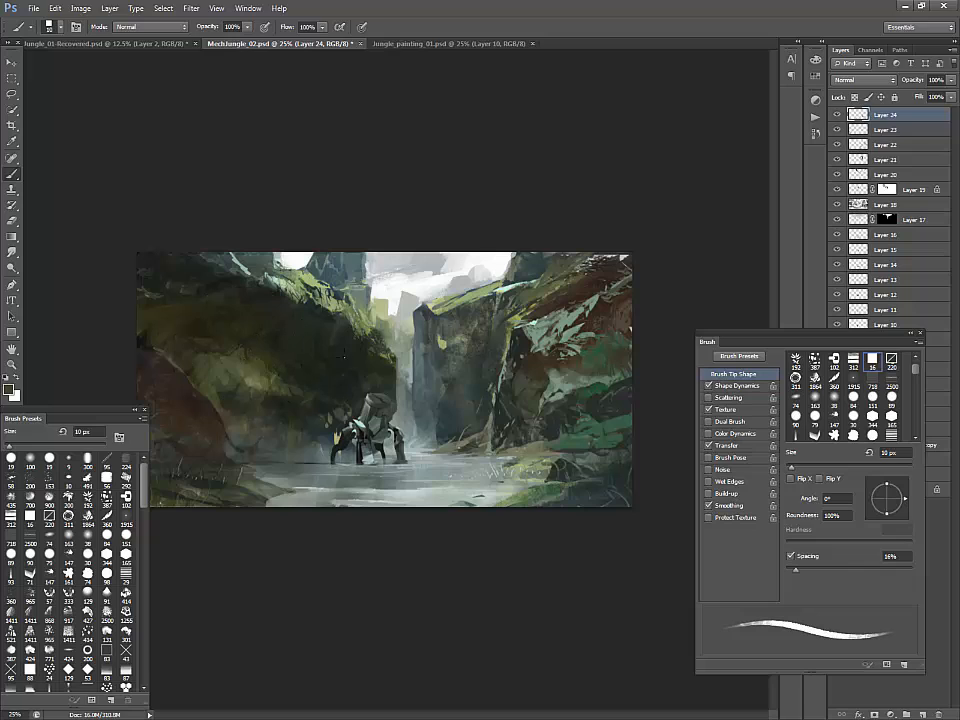
left_click(280, 378, "alt")
left_click(275, 370, "alt")
Step: Paint thin branch-like lines on the left hillside with the brush reduced to 5 px
key("bracketleft")
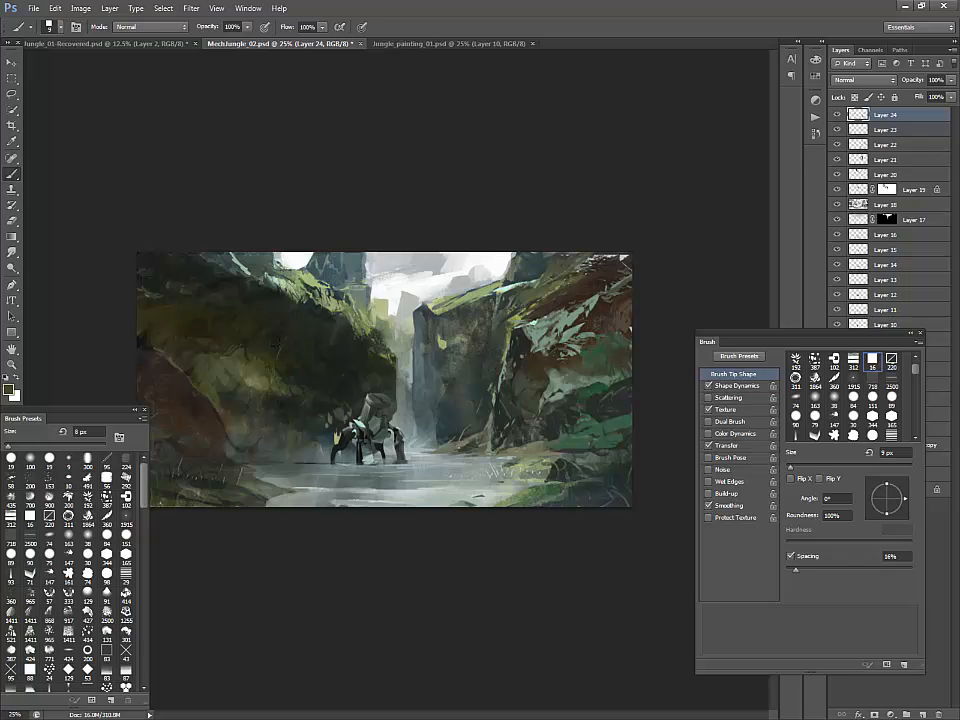
key("bracketleft")
key("bracketleft")
key("bracketleft")
key("bracketleft")
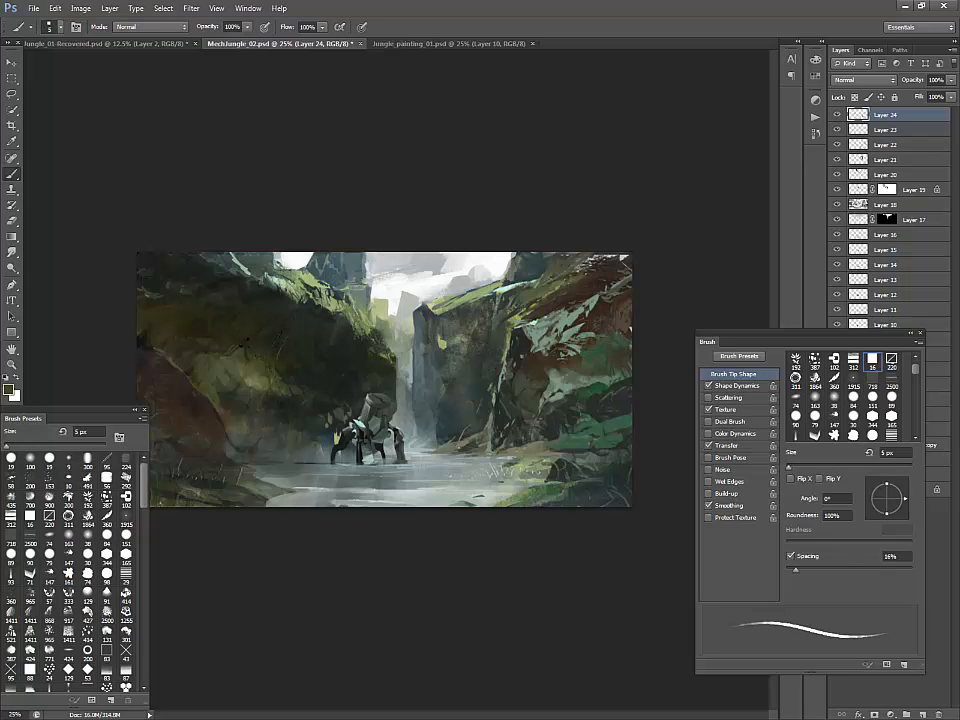
Step: Deepen the hillside shadows above the mech with sampled dark tones, enlarging the brush to 10 and 15 px
key("bracketright")
key("bracketright")
key("bracketright")
key("bracketright")
key("bracketright")
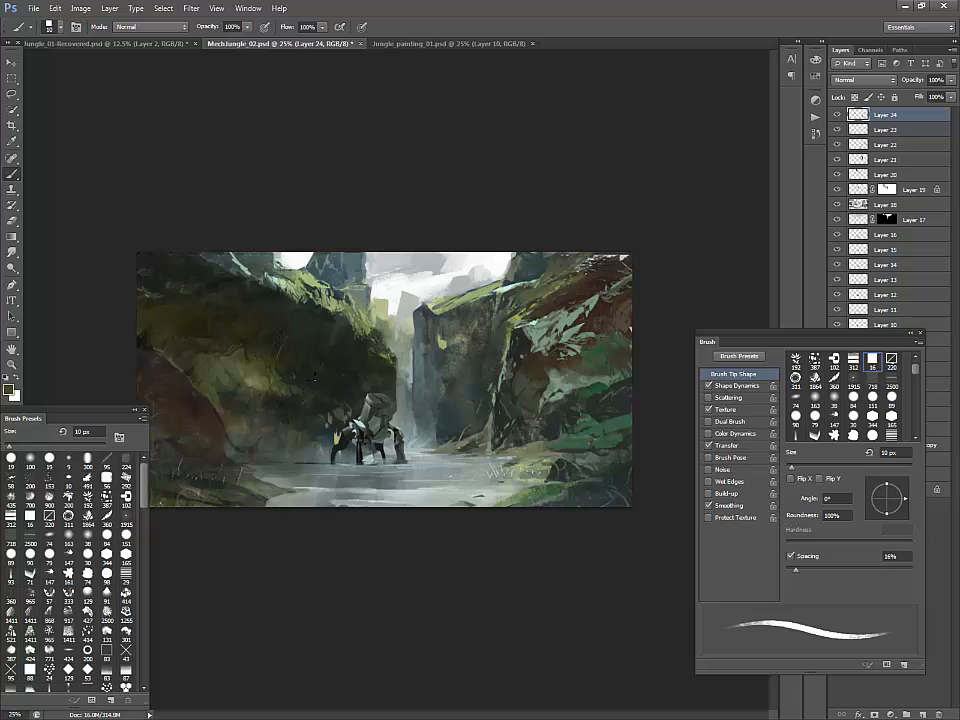
key("bracketright")
left_click(317, 394, "alt")
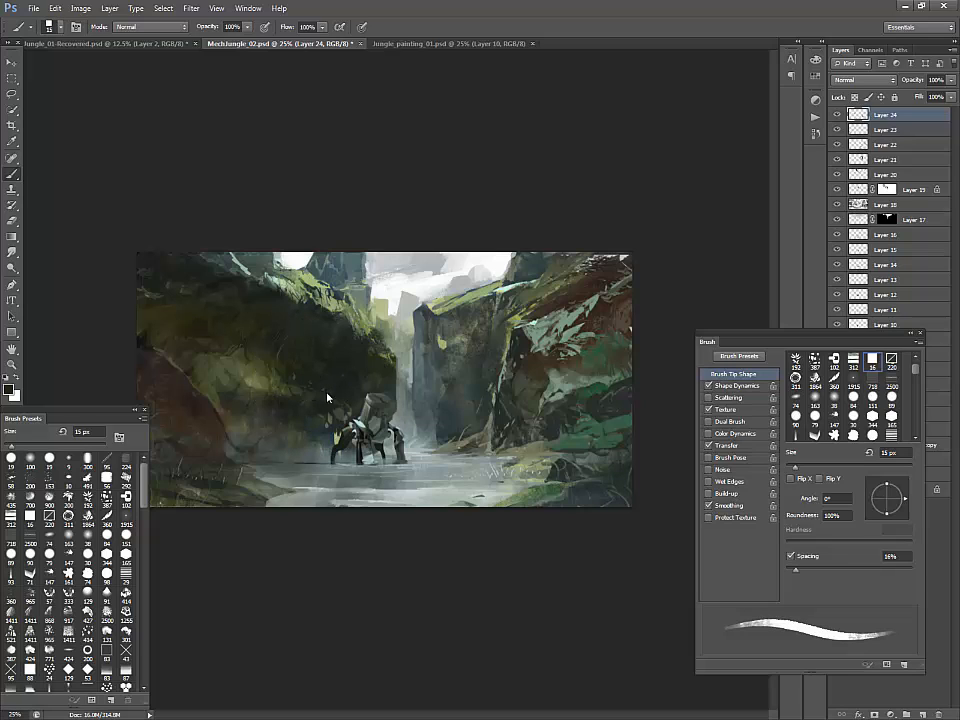
left_click(295, 389, "alt")
Step: Add thin grass strokes to the left hillside with lighter olive sampled nearby and the brush at 6 px
left_click(198, 284, "alt")
key("bracketleft")
key("bracketleft")
key("bracketleft")
key("bracketleft")
key("bracketleft")
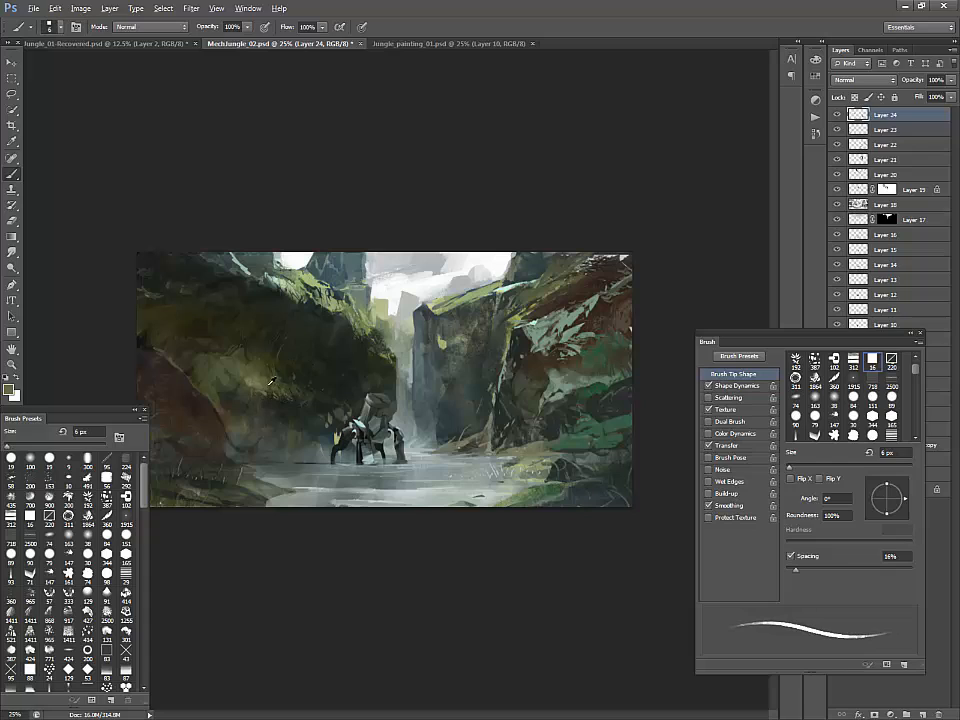
key("d")
left_click(225, 323, "alt")
left_click(206, 360, "alt")
Step: Shape the upper and middle left hillside with nearby sampled olive and brown tones at 20 px
key("bracketright")
key("bracketright")
key("bracketright")
key("bracketright")
key("bracketright")
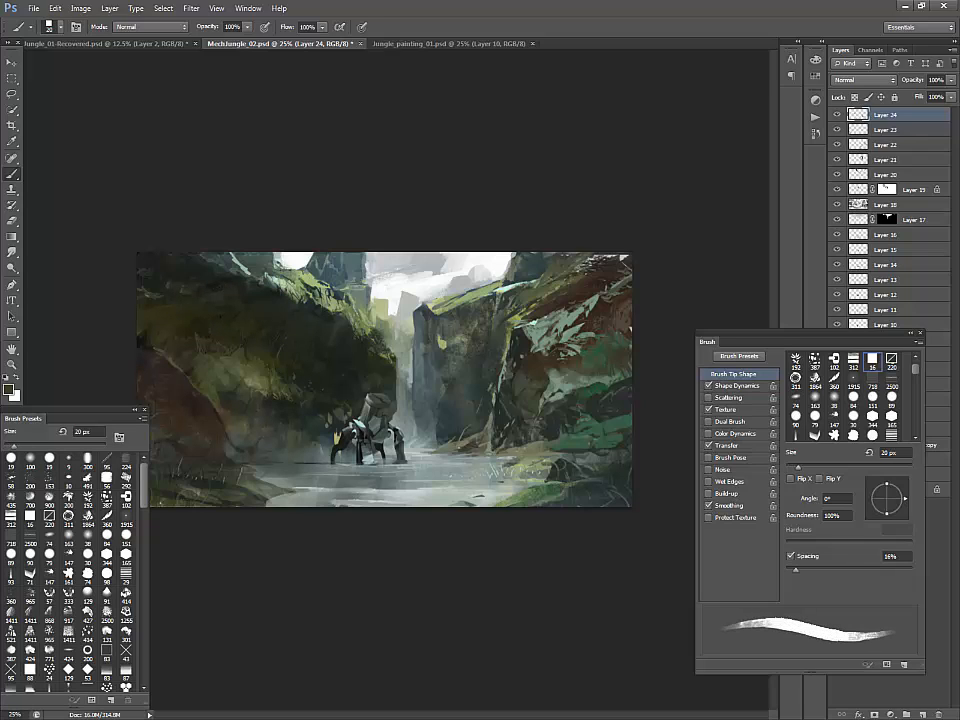
left_click(203, 333, "alt")
left_click(205, 342, "alt")
left_click(241, 292, "alt")
left_click(228, 281, "alt")
left_click(240, 352, "alt")
left_click(242, 364, "alt")
Step: Blend the lower left hillside and the foliage behind the mech with sampled dark greens and grays at 20 px
left_click(226, 390, "alt")
left_click(323, 379, "alt")
left_click(332, 390, "alt")
left_click(331, 404, "alt")
left_click(245, 316, "alt")
left_click(241, 421, "alt")
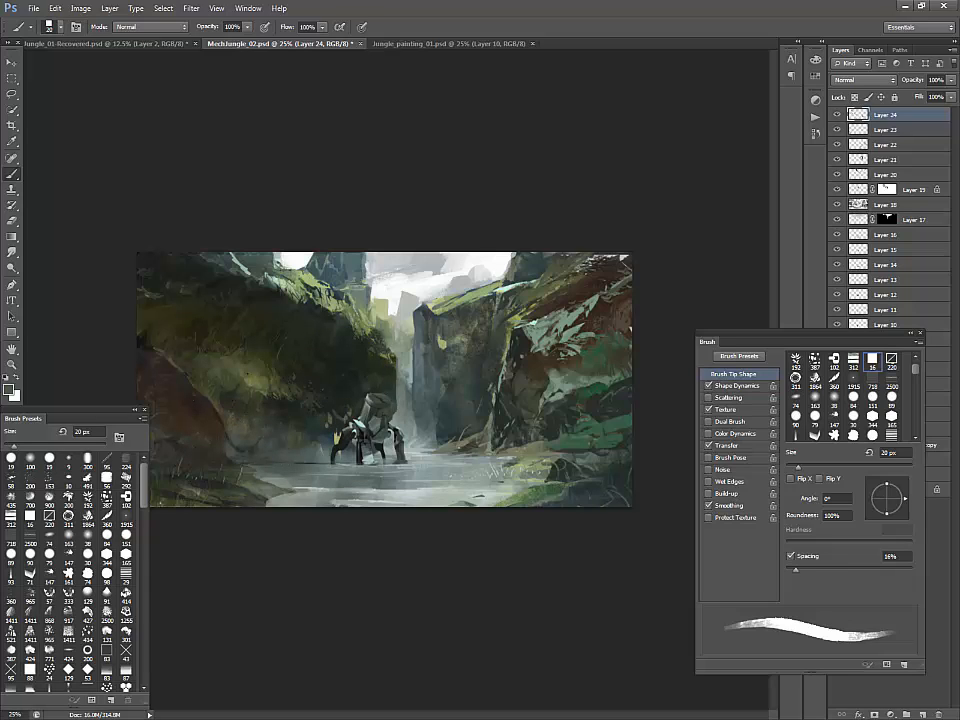
Step: Darken the outer edges of the painting with a dark tone sampled from the left hillside at 50 px
left_click(150, 340, "alt")
key("bracketright")
key("bracketright")
key("bracketright")
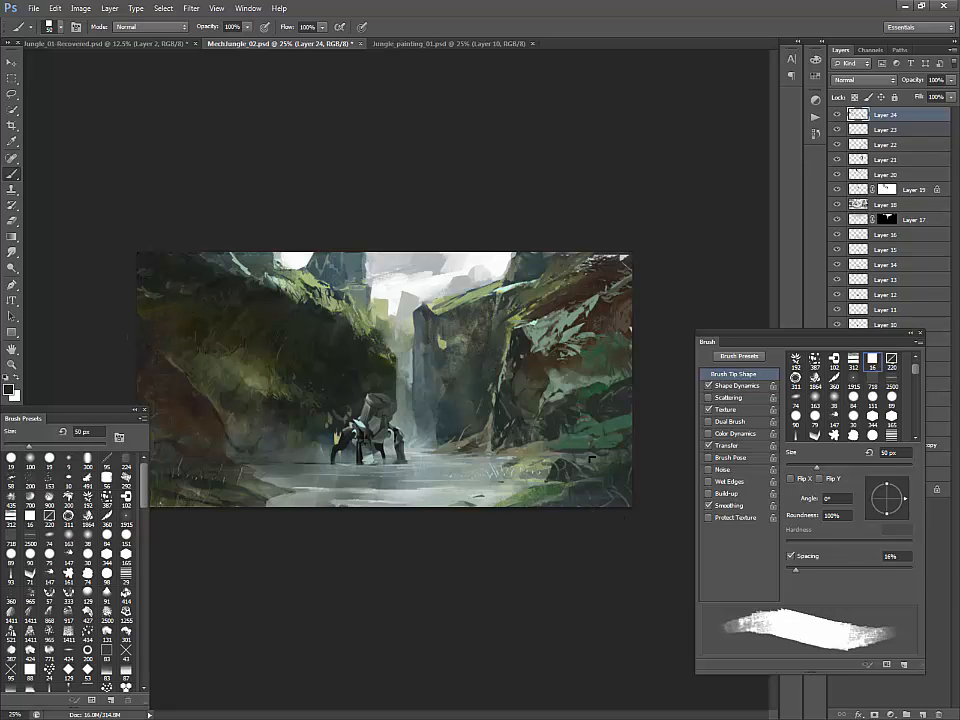
Step: Paint fine near-white highlights on the mech's body with a color sampled from the sky and the brush reduced to 6–8 px
left_click(418, 275, "alt")
left_click(424, 287, "alt")
key("bracketleft")
key("bracketleft")
key("bracketleft")
key("bracketleft")
key("bracketleft")
key("bracketleft")
key("bracketleft")
key("bracketleft")
key("bracketleft")
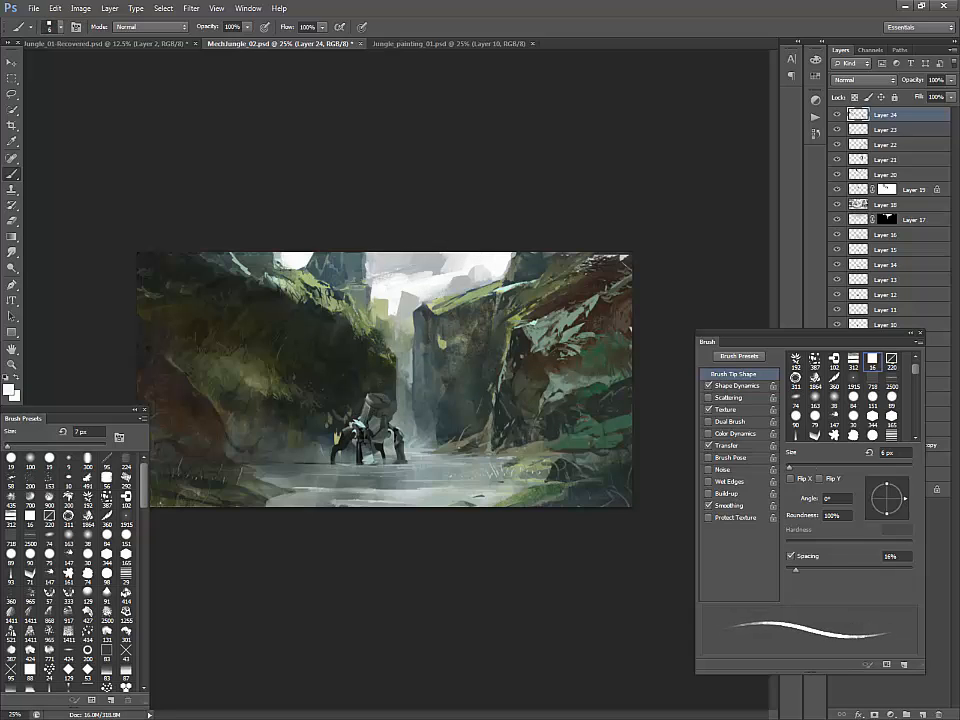
key("bracketleft")
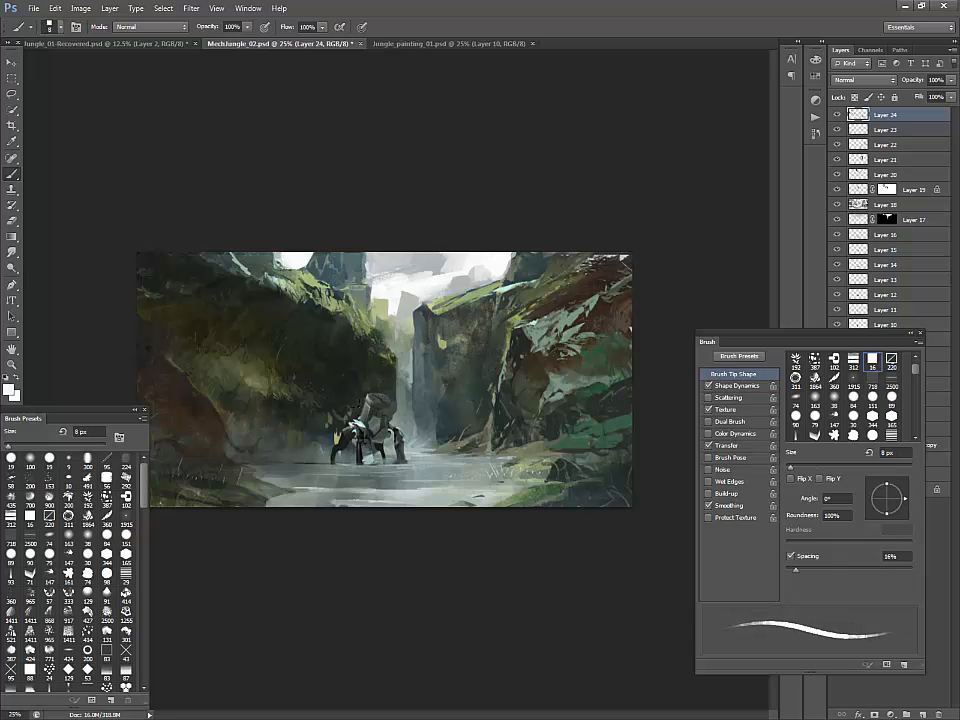
Step: Brighten the lit planes of the mech's head with near-white strokes, enlarging the brush to 20 px
key("bracketright")
key("bracketleft")
key("bracketleft")
key("bracketleft")
key("bracketleft")
key("bracketright")
key("bracketright")
key("bracketright")
key("bracketright")
key("bracketright")
key("bracketright")
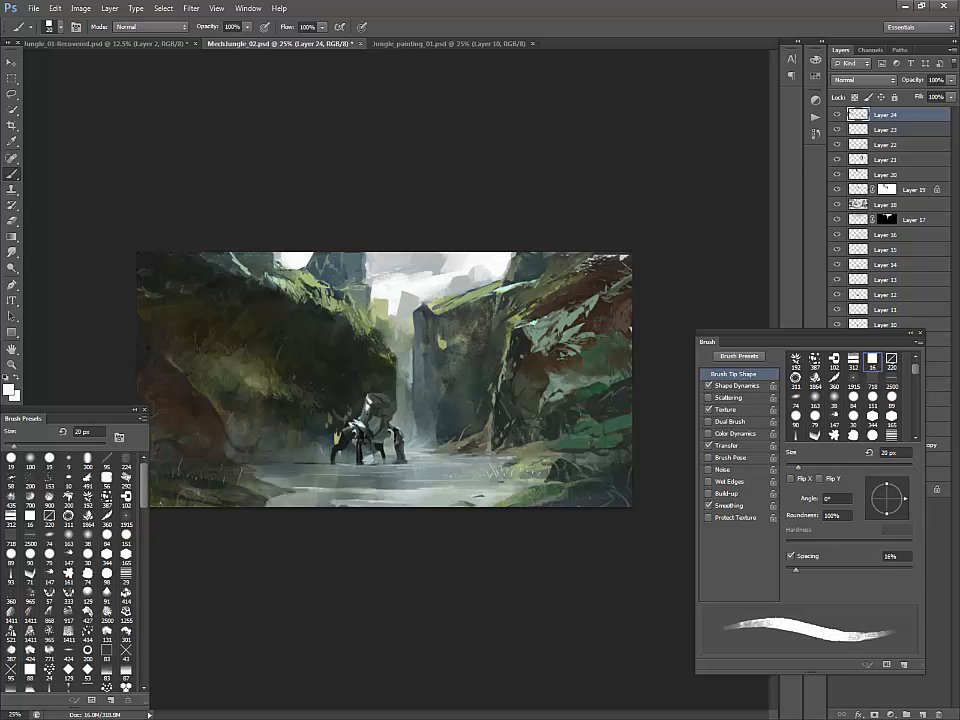
Step: Refine the highlights on the mech's head and body with the near-white brush at 6 px
key("bracketleft")
key("bracketleft")
key("bracketleft")
key("bracketleft")
key("bracketleft")
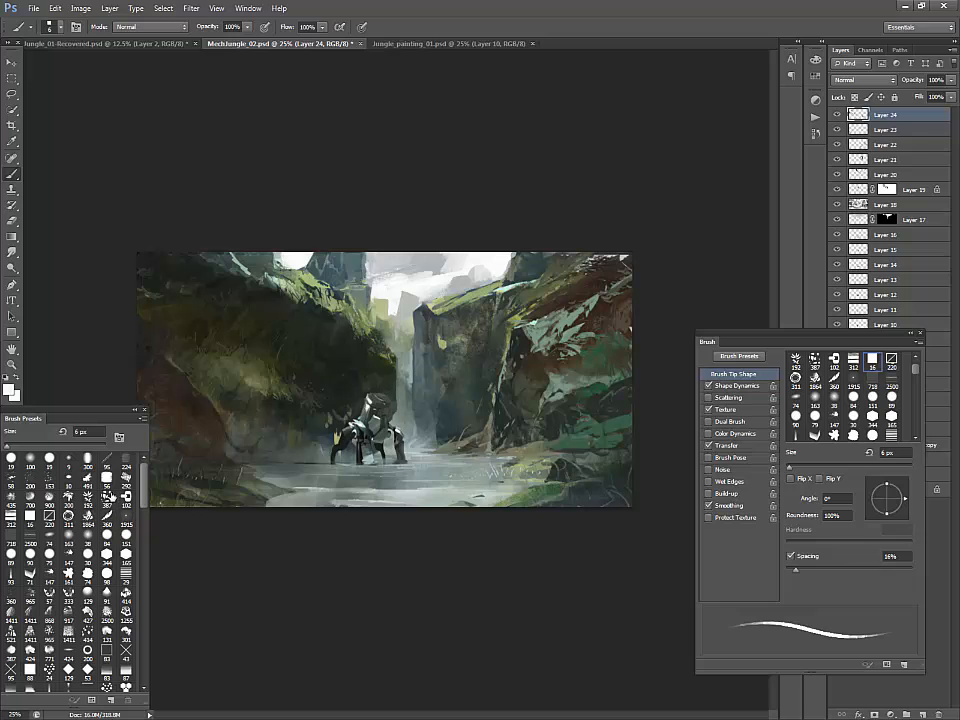
Step: Switch to the 84 px textured round brush, sample colors from the mech and enlarge the brush to 250 px for soft light strokes
left_click(106, 538)
left_click(340, 425, "alt")
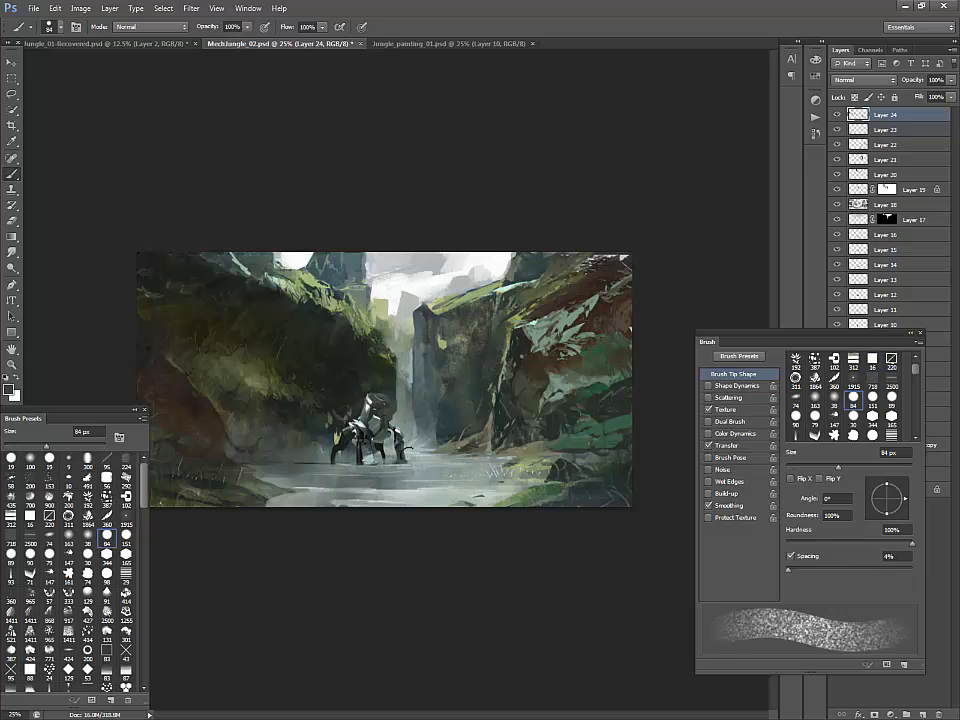
left_click(369, 402, "alt")
key("bracketright")
key("bracketright")
key("bracketright")
key("bracketright")
key("bracketright")
key("bracketright")
key("bracketright")
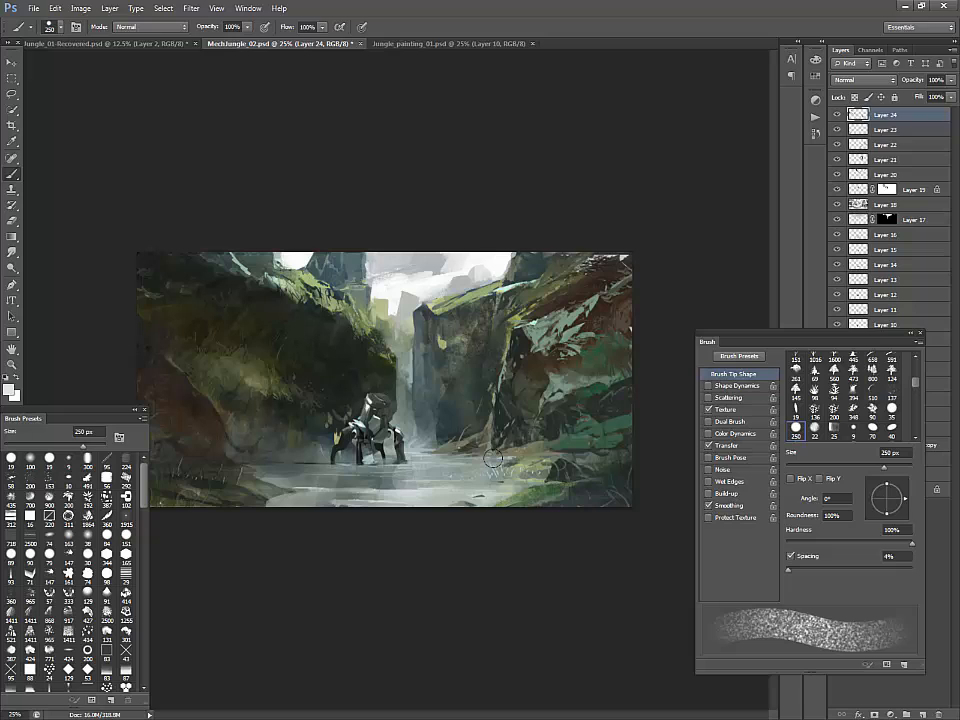
key("e")
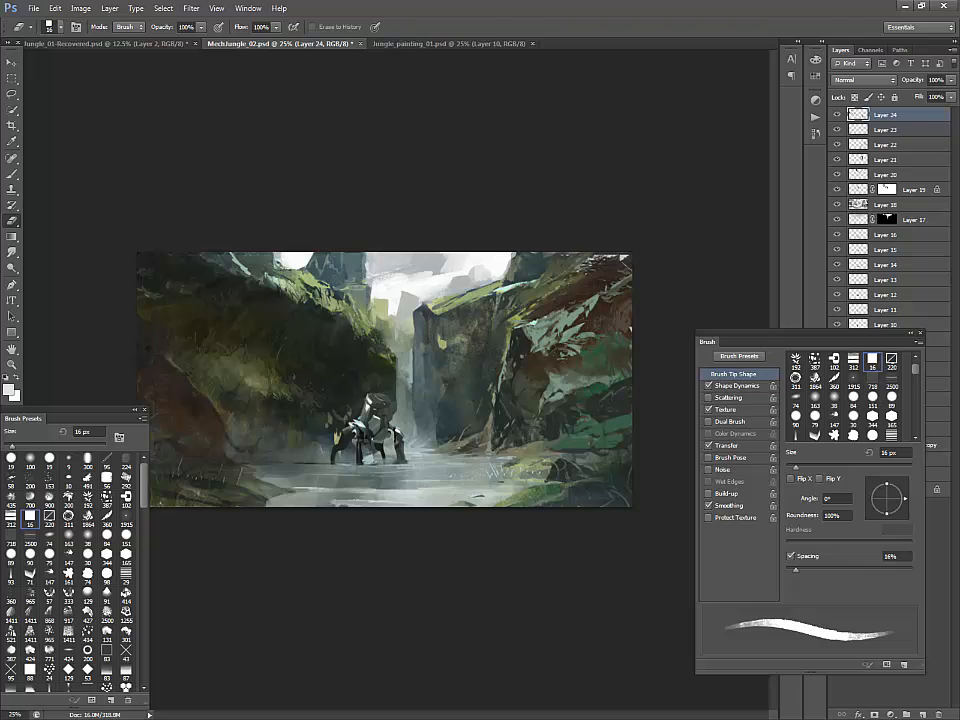
left_click(440, 312)
key("Return")
key("b")
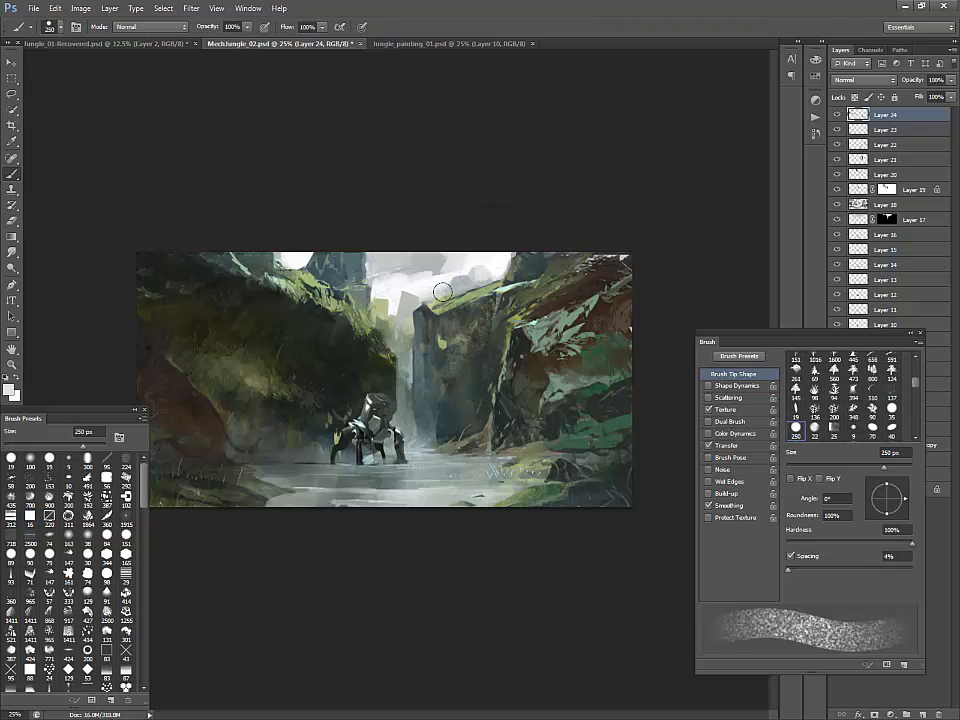
Step: Add pale yellow-green foliage highlights beside the waterfall with a color sampled from the right cliff top and a 9 px textured brush
left_click(439, 294, "alt")
key("bracketleft")
key("bracketleft")
key("bracketleft")
key("bracketleft")
key("bracketleft")
key("bracketleft")
key("bracketleft")
key("bracketleft")
key("bracketleft")
key("bracketleft")
key("bracketleft")
key("bracketleft")
key("bracketleft")
key("bracketleft")
key("bracketleft")
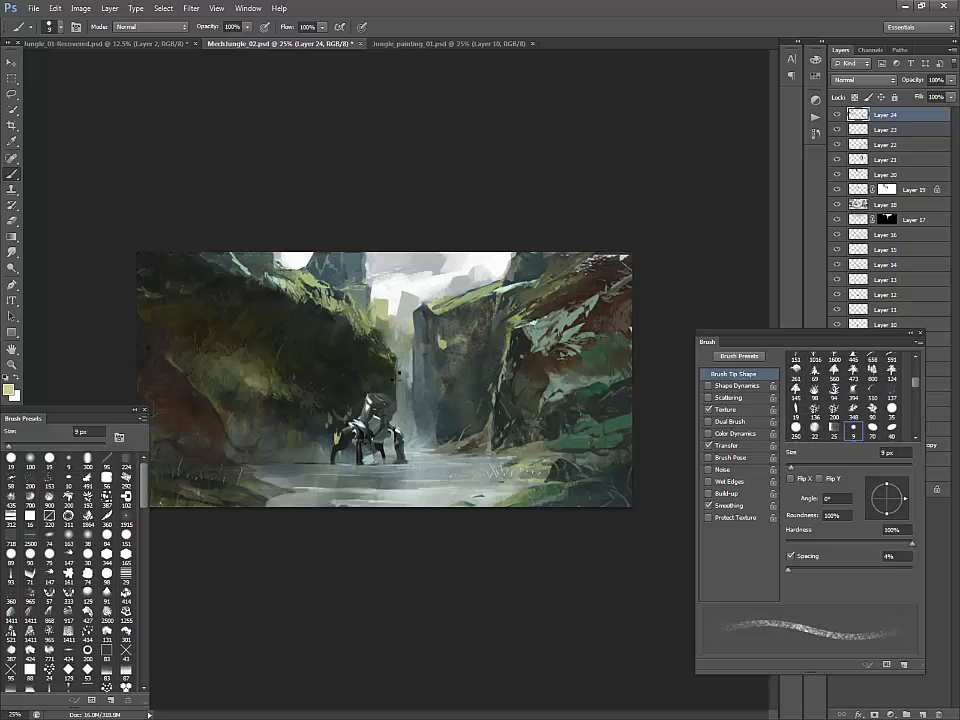
Step: Paint small foliage accents on the left hillside with sampled greens and the textured brush at 9 px
left_click(399, 380, "alt")
left_click(404, 385, "alt")
left_click(208, 212, "alt")
key("d")
left_click(333, 305, "alt")
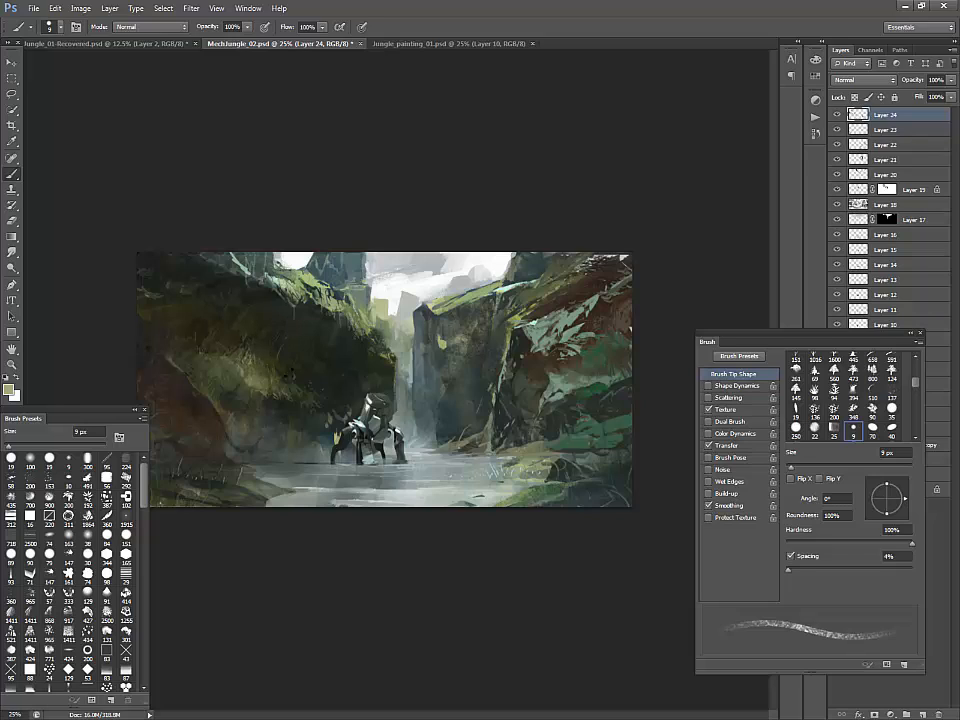
Step: Darken the right bank and cliff with sampled dark tones and the textured brush enlarged to 30 px
left_click(609, 436, "alt")
key("bracketright")
key("bracketright")
key("bracketright")
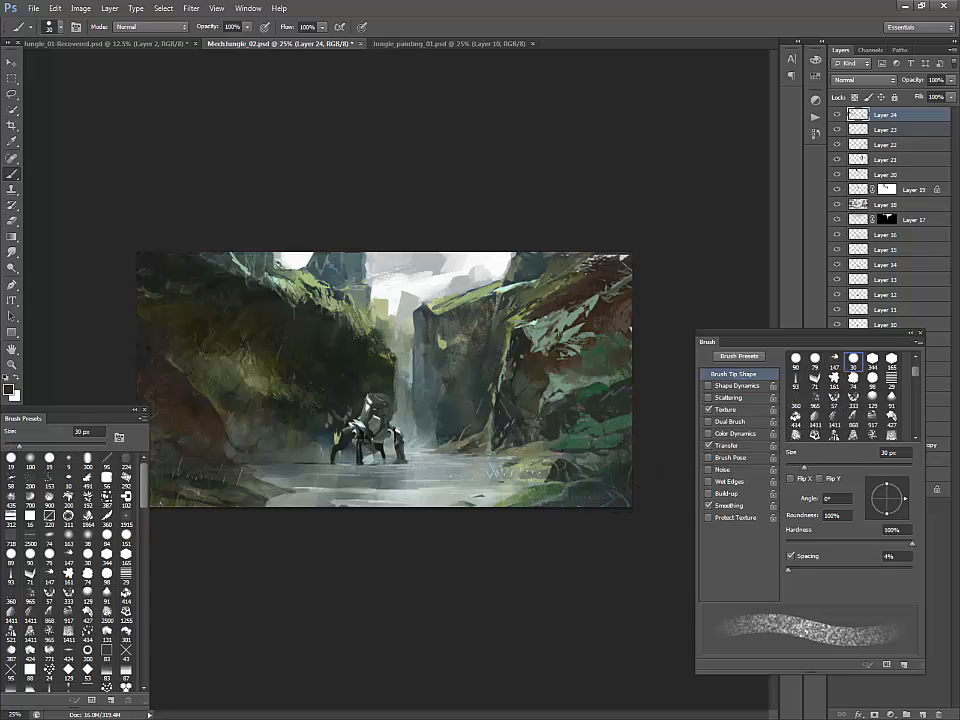
left_click(571, 421, "alt")
left_click(508, 351, "alt")
Step: Add small olive-green foliage accents on the right cliff face with a color sampled from its edge and the textured round brush around 9 px
left_click(519, 313, "alt")
key("bracketleft")
key("bracketleft")
key("bracketleft")
key("bracketleft")
key("bracketleft")
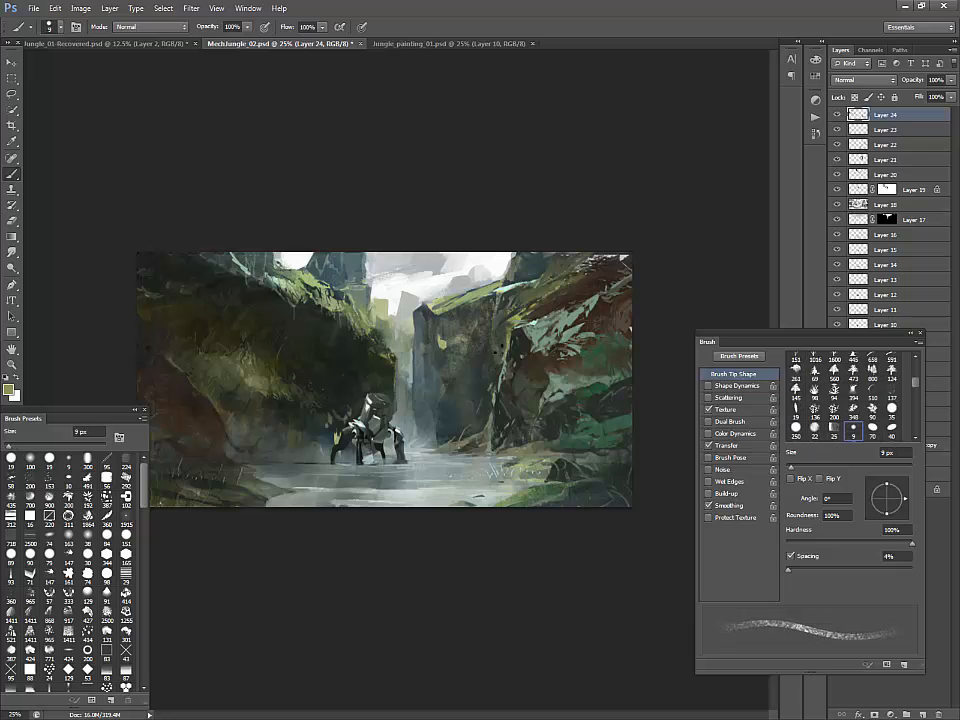
key("bracketleft")
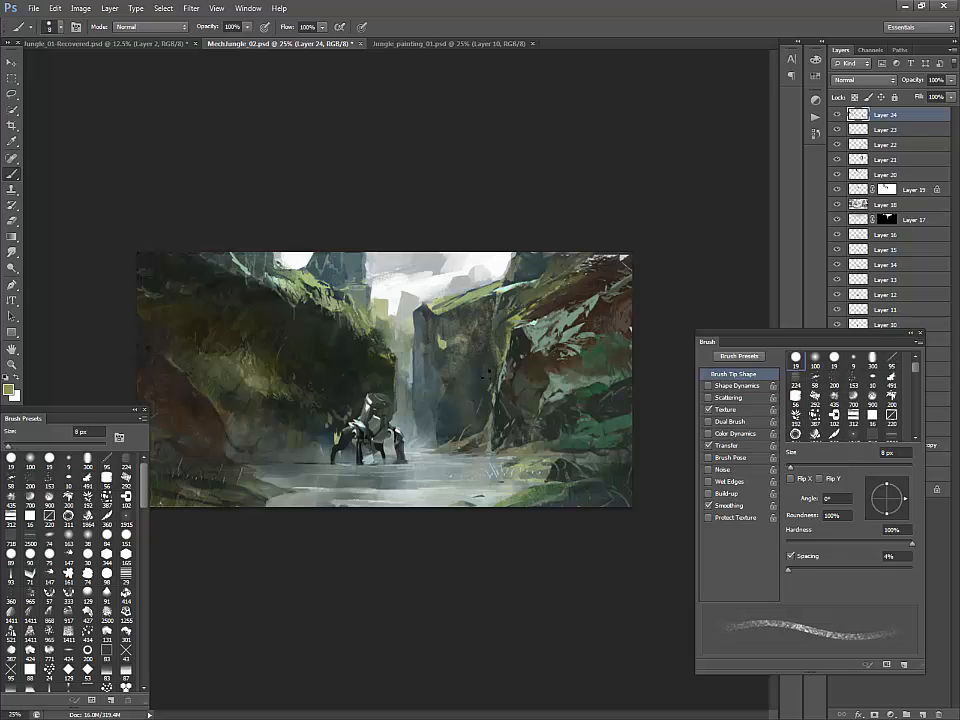
key("bracketright")
key("bracketright")
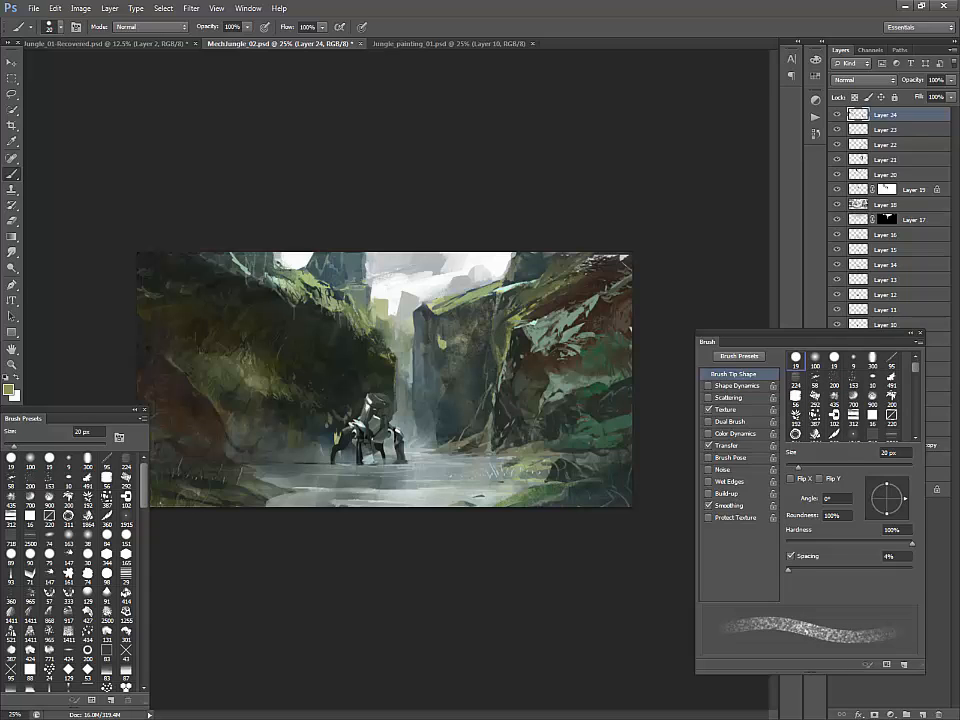
key("bracketleft")
key("bracketleft")
key("bracketright")
key("bracketright")
key("bracketright")
key("bracketright")
key("bracketright")
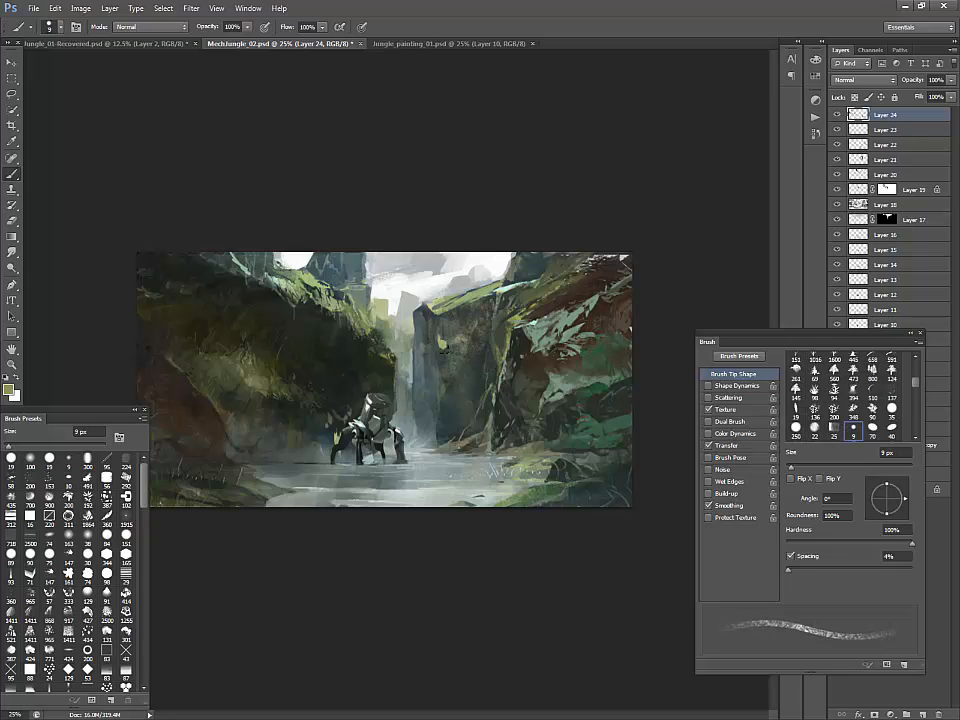
Step: Touch up the cliff beside the waterfall with the 25 px textured brush, sampling cliff and waterfall tones up to a pale gray-blue
right_click(451, 382, "alt+shift")
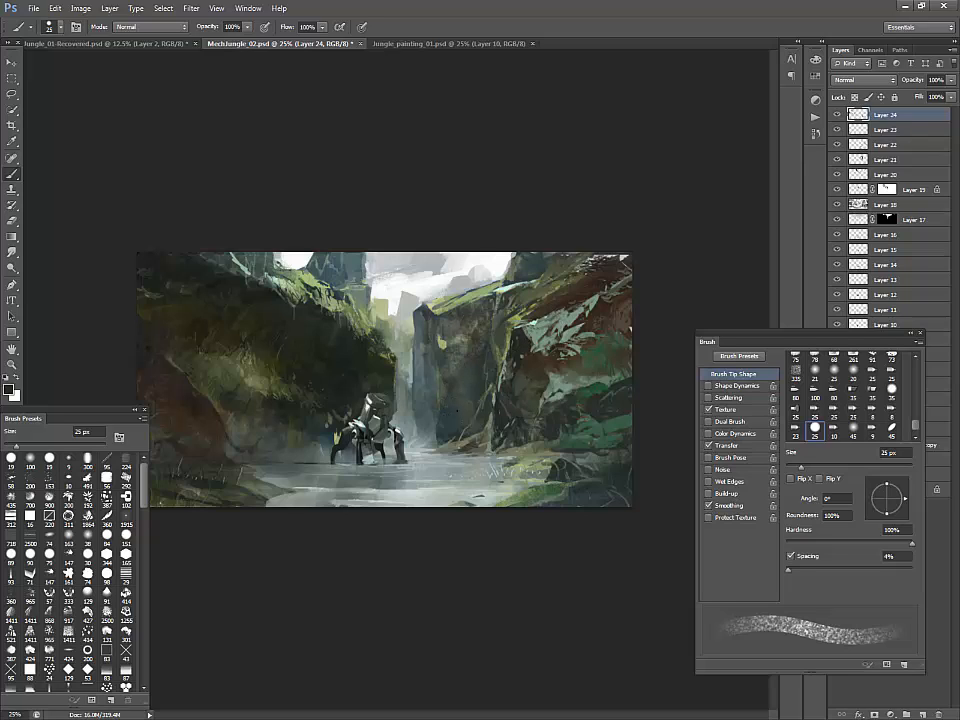
left_click(430, 402, "alt")
left_click(412, 365, "alt")
left_click(441, 343, "alt")
left_click(426, 310, "alt")
left_click(412, 367, "alt")
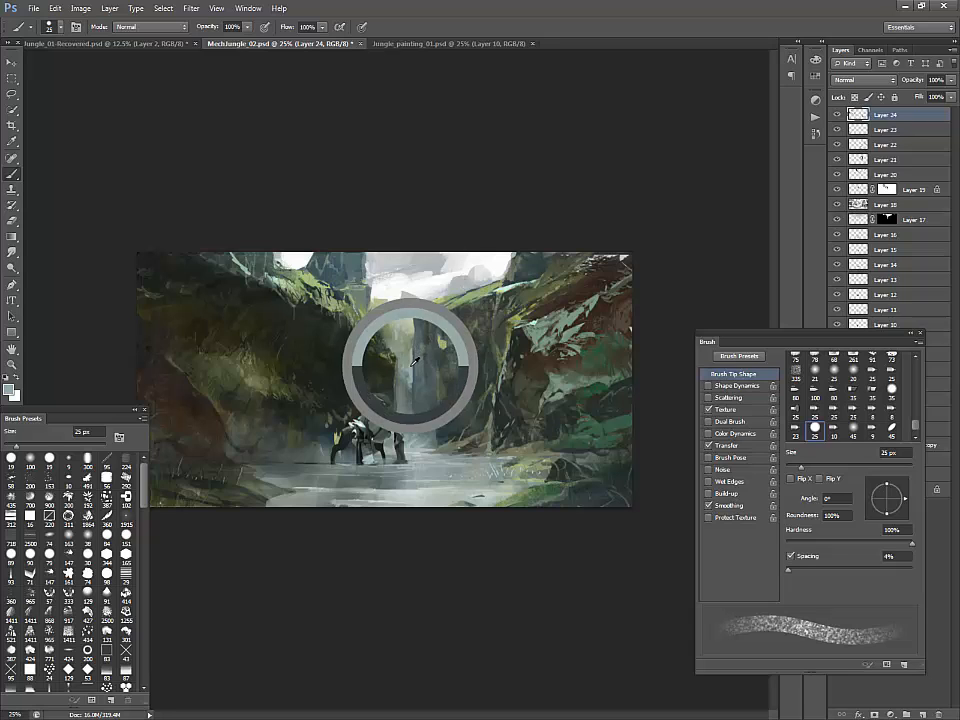
Step: Brush pale mist around the waterfall and cliff face with the sampled gray-blue and the textured round brush enlarged to 200 px
key("bracketright")
key("bracketright")
key("bracketright")
key("bracketright")
key("bracketright")
key("bracketright")
key("bracketright")
key("bracketright")
key("bracketright")
key("bracketright")
key("bracketright")
key("bracketright")
key("bracketright")
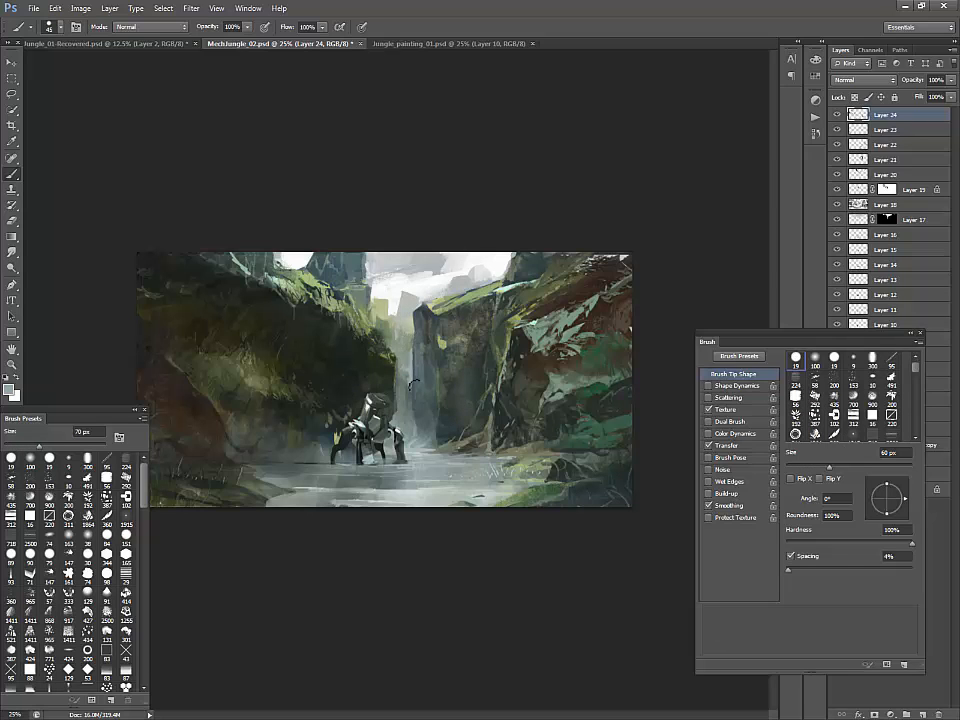
key("bracketright")
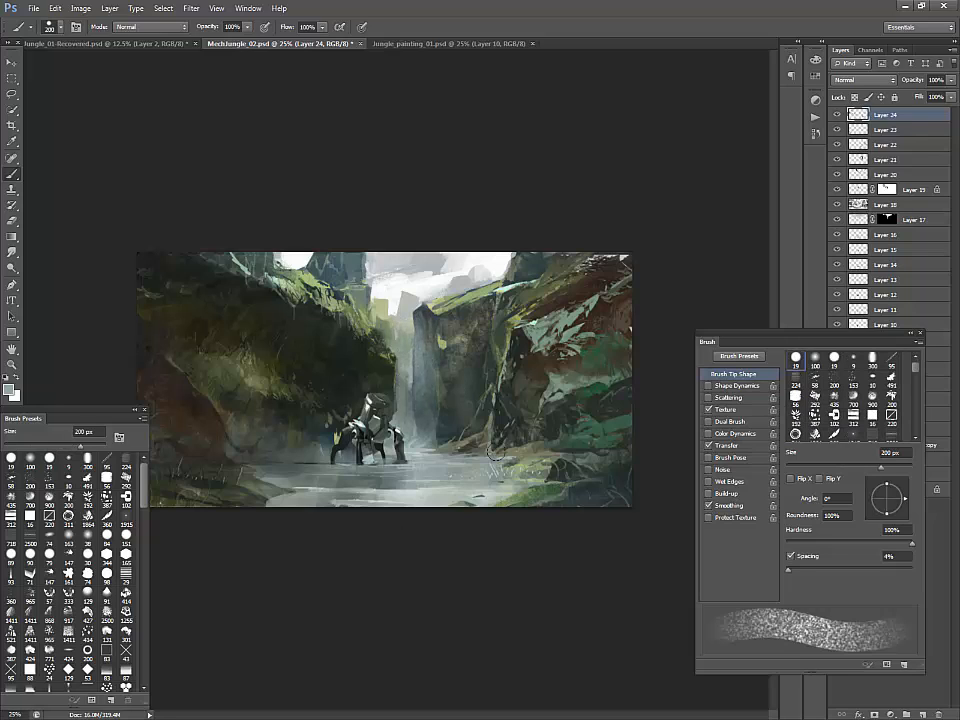
Step: Erase excess mist from the cliff edge beside the waterfall with the square textured eraser enlarged to 70 px
key("e")
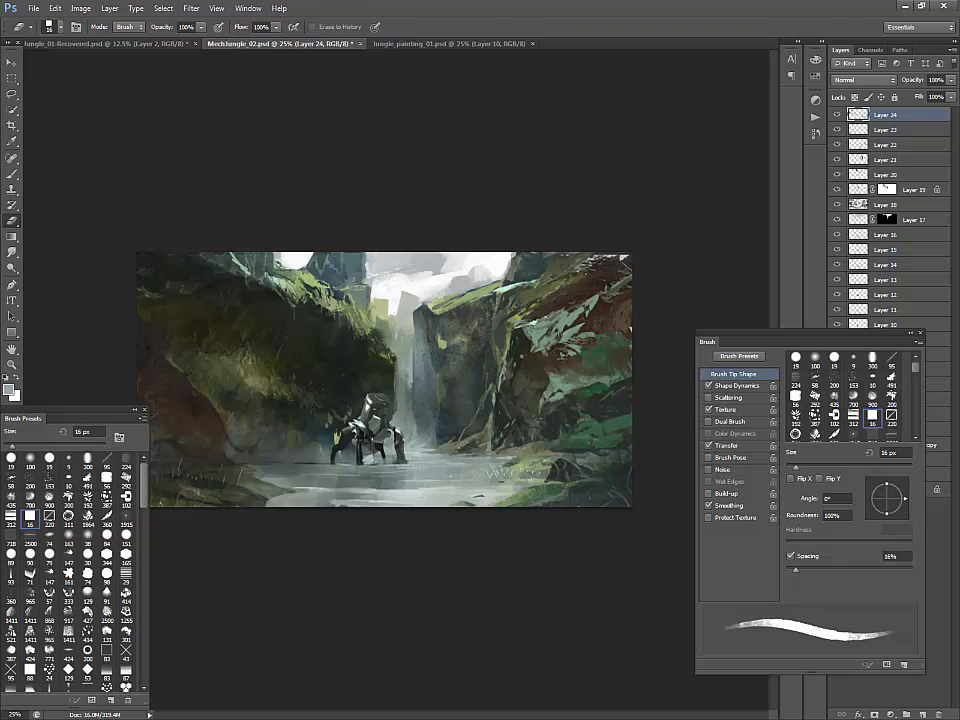
key("bracketright")
key("bracketright")
key("bracketright")
key("bracketright")
key("bracketright")
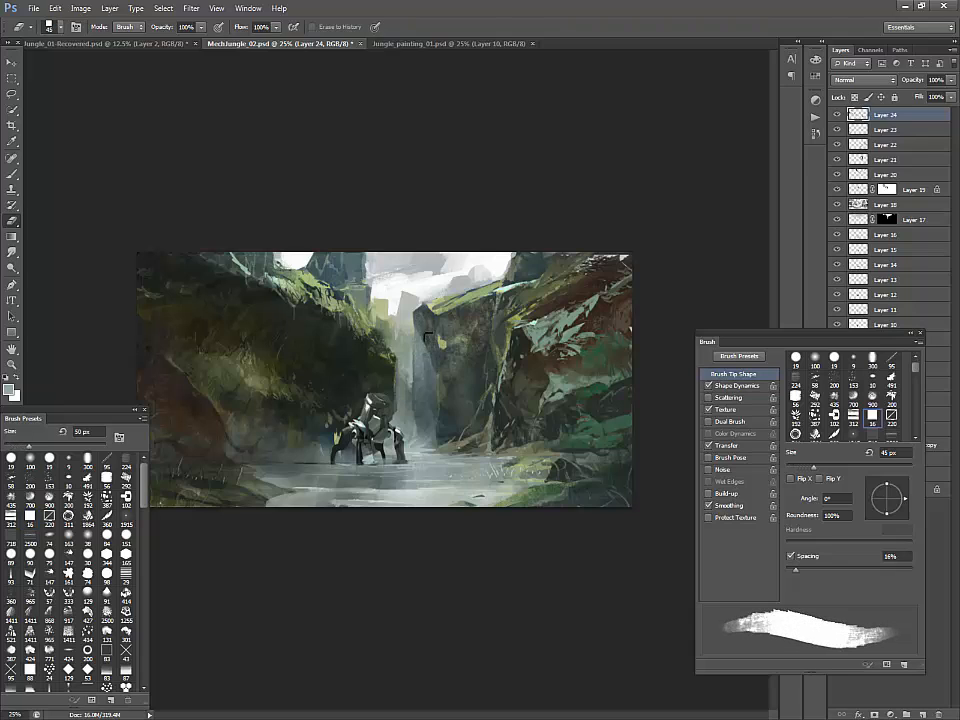
key("bracketright")
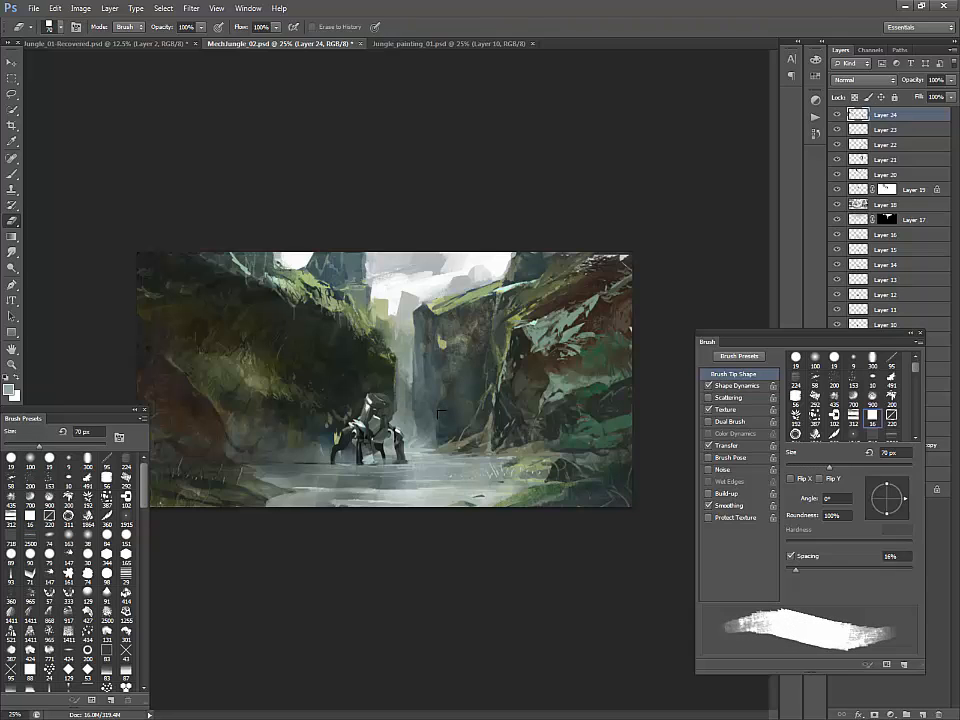
Step: Add more mist across the base of the right cliff at 200 px and carve it back with the 70 px eraser
key("b")
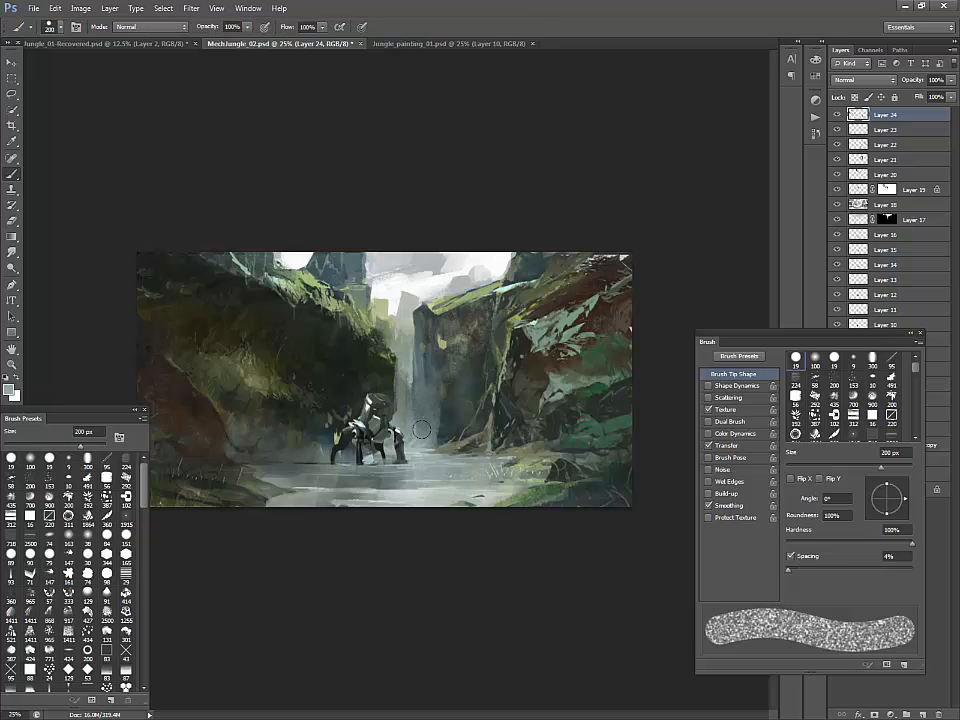
left_click_drag(435, 417, 499, 430)
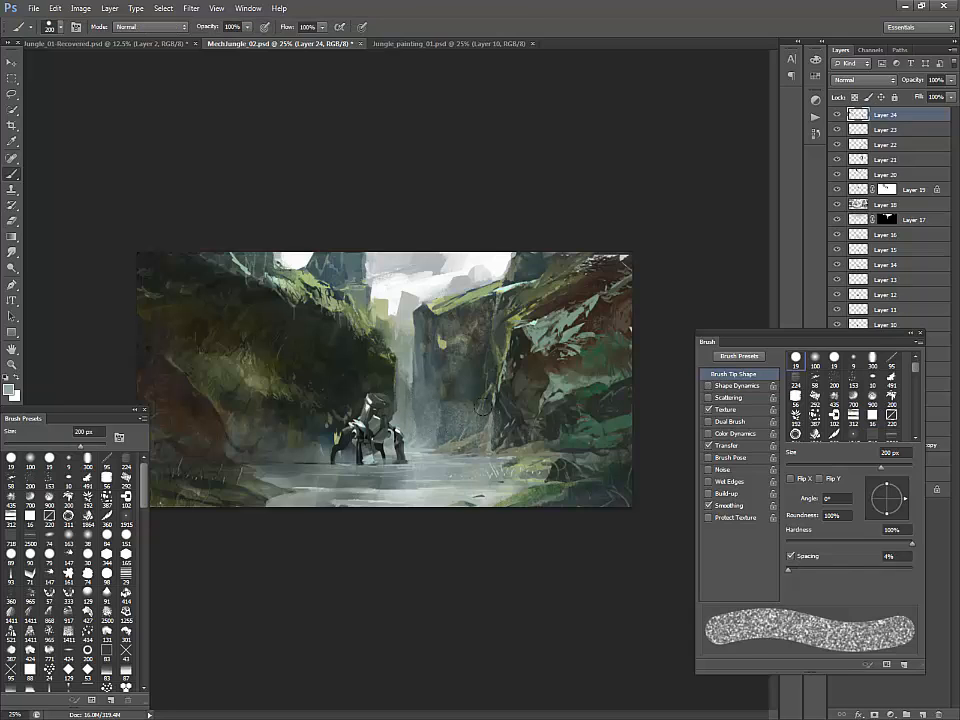
key("e")
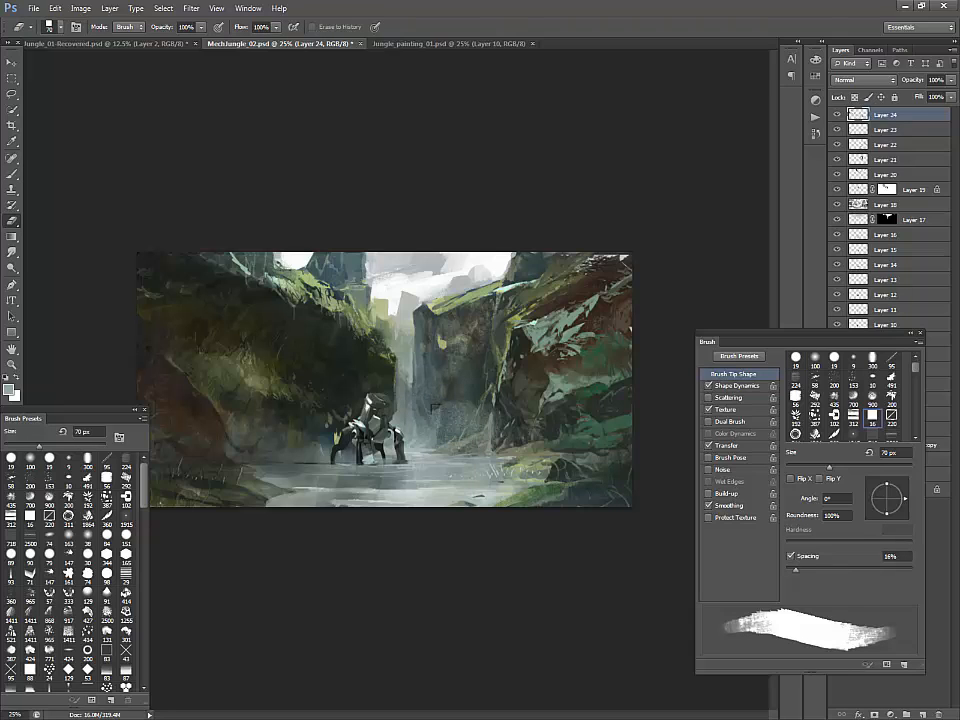
left_click_drag(453, 408, 486, 425)
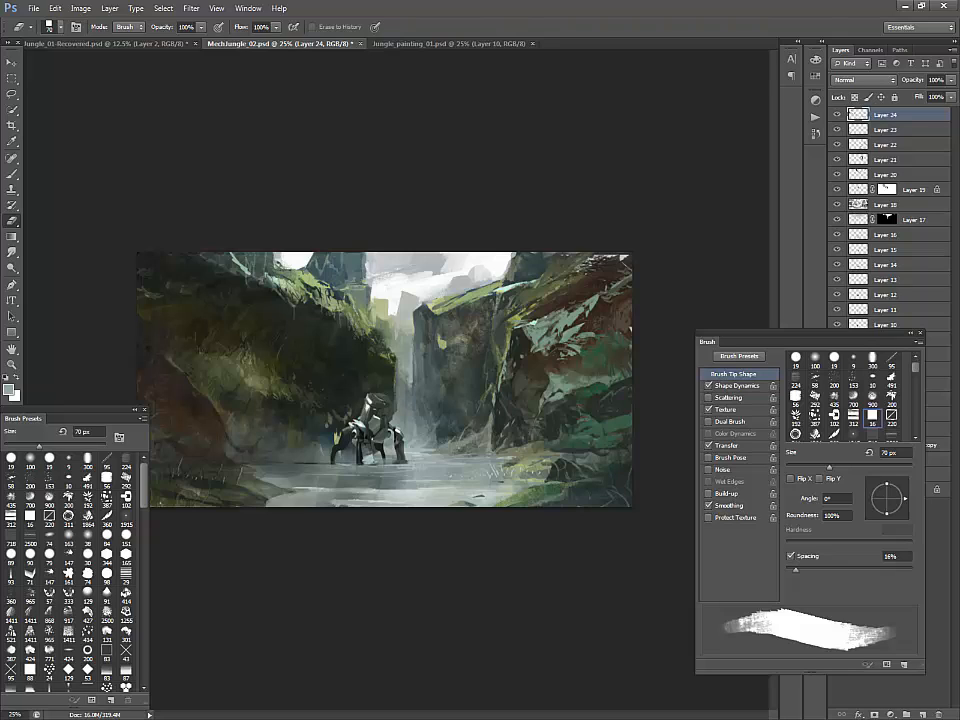
Step: Move the Brush settings panel away from the painting, zoom to 33.3% and switch to full-screen mode with menus
left_click_drag(800, 341, 835, 373)
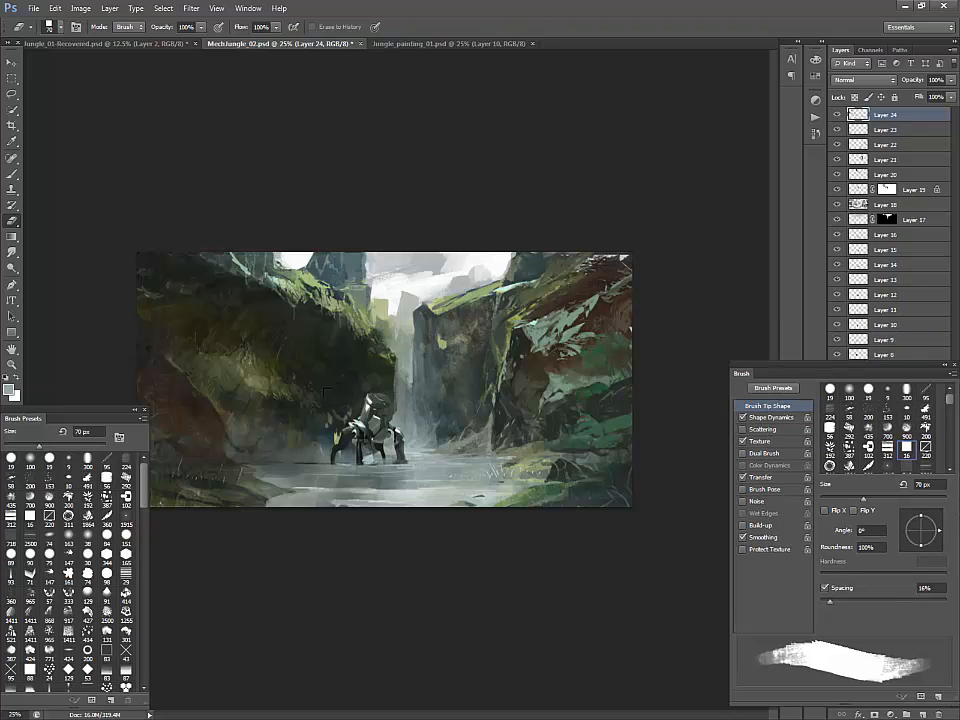
key("ctrl+plus")
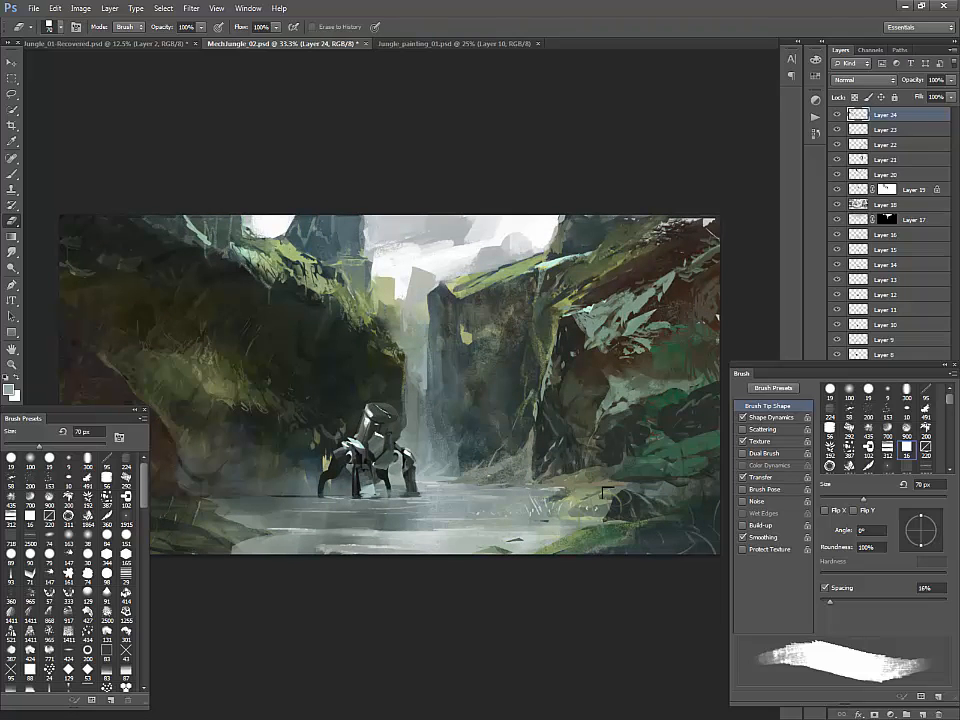
key("f")
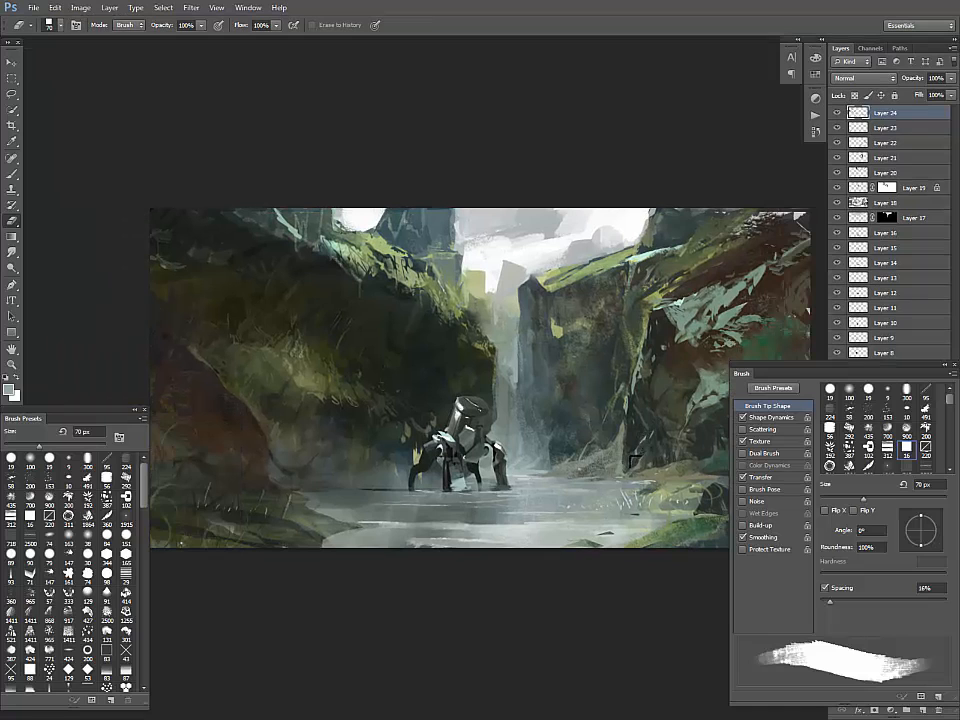
Step: Give the eraser the scattered textured 90 px tip and enlarge it to 250 px
scroll(145, 540, "down", 5)
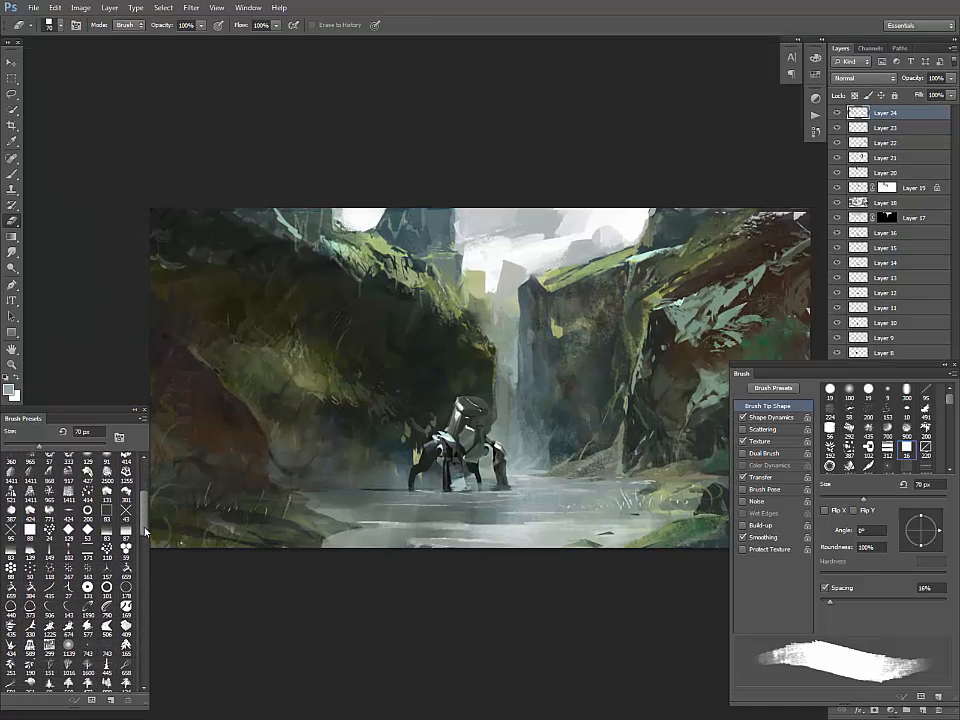
scroll(145, 540, "down", 3)
left_click(106, 505)
left_click(49, 585)
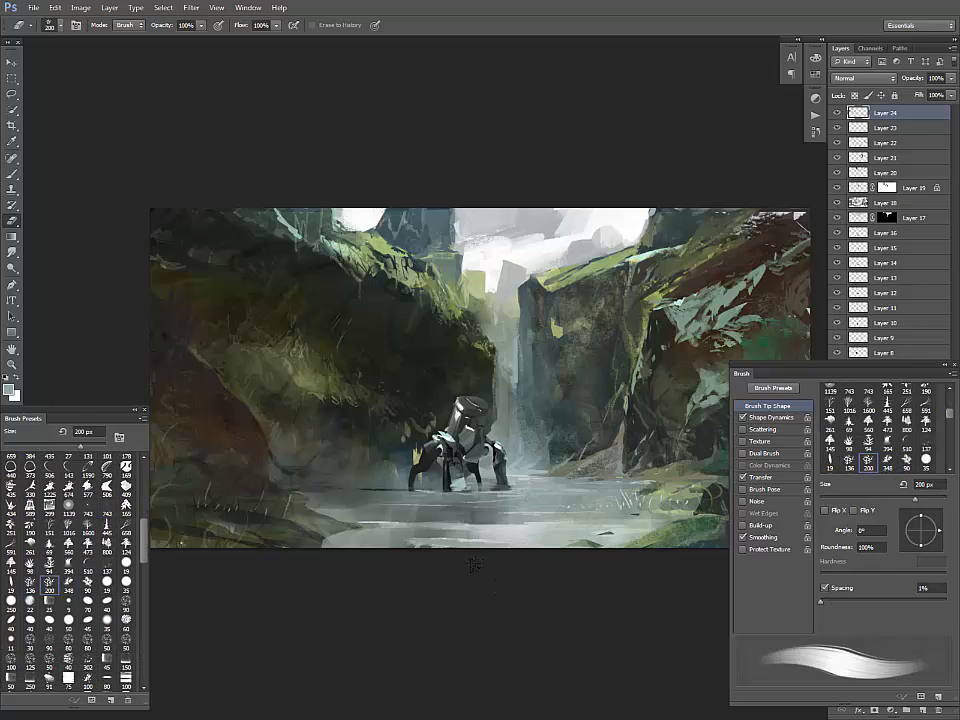
scroll(143, 528, "down", 3)
left_click(126, 517)
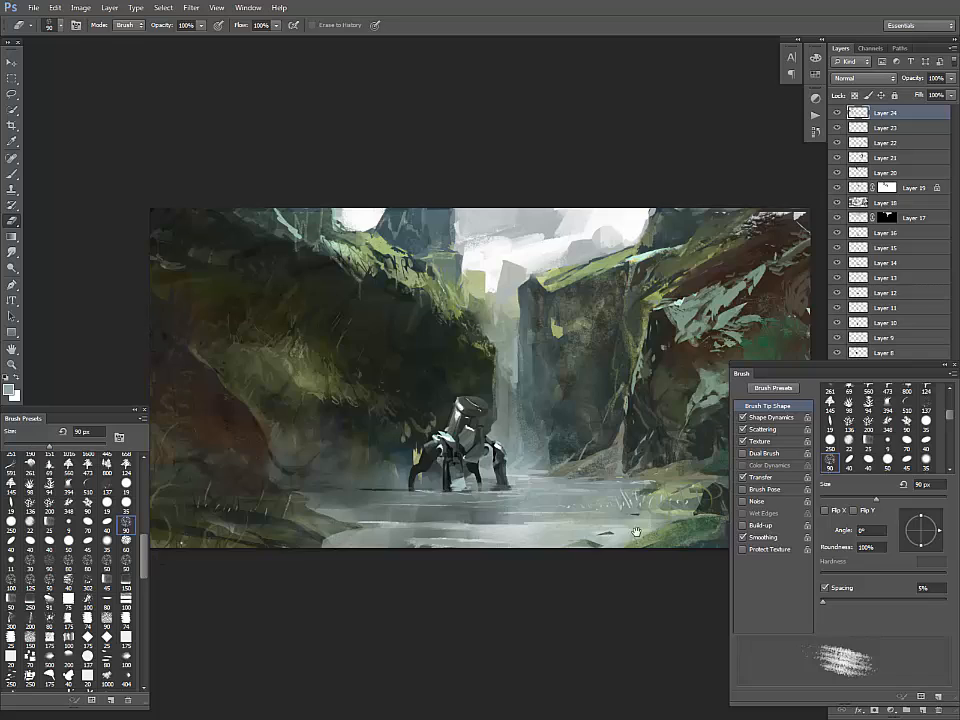
left_click_drag(640, 534, 558, 530)
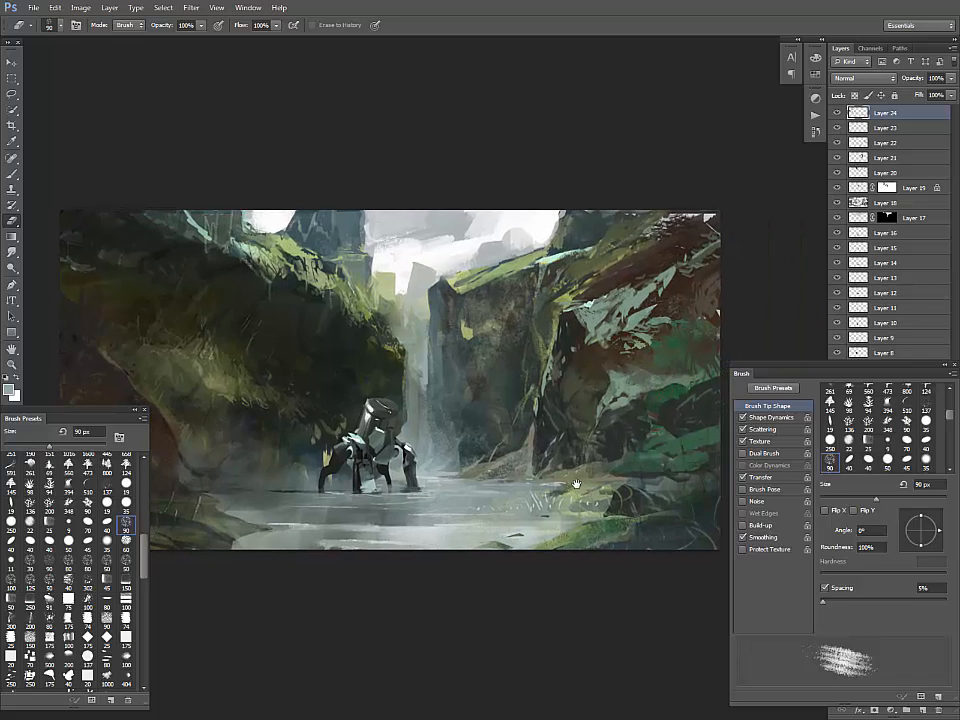
key("bracketright")
key("bracketright")
key("bracketright")
key("bracketright")
key("bracketright")
key("bracketright")
left_click_drag(676, 535, 630, 527)
key("alt")
Step: Choose a very dark green foreground color and add a new layer above Layer 24 for brush work
left_click(11, 391)
left_click(346, 378)
left_click_drag(560, 508, 651, 498)
left_click(807, 372)
key("e")
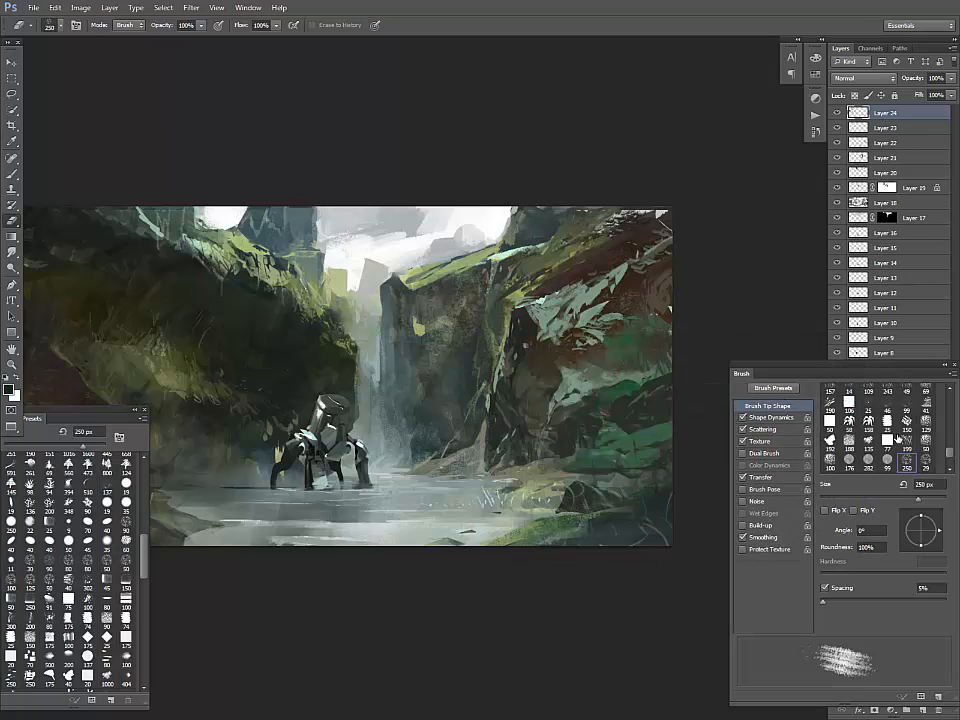
left_click(924, 711)
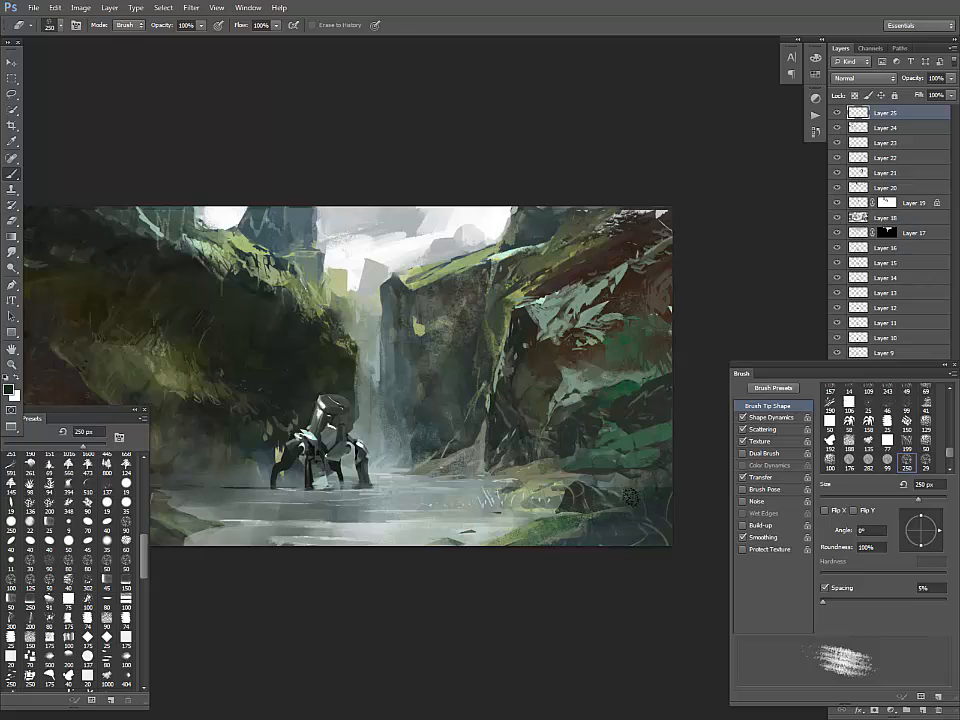
key("b")
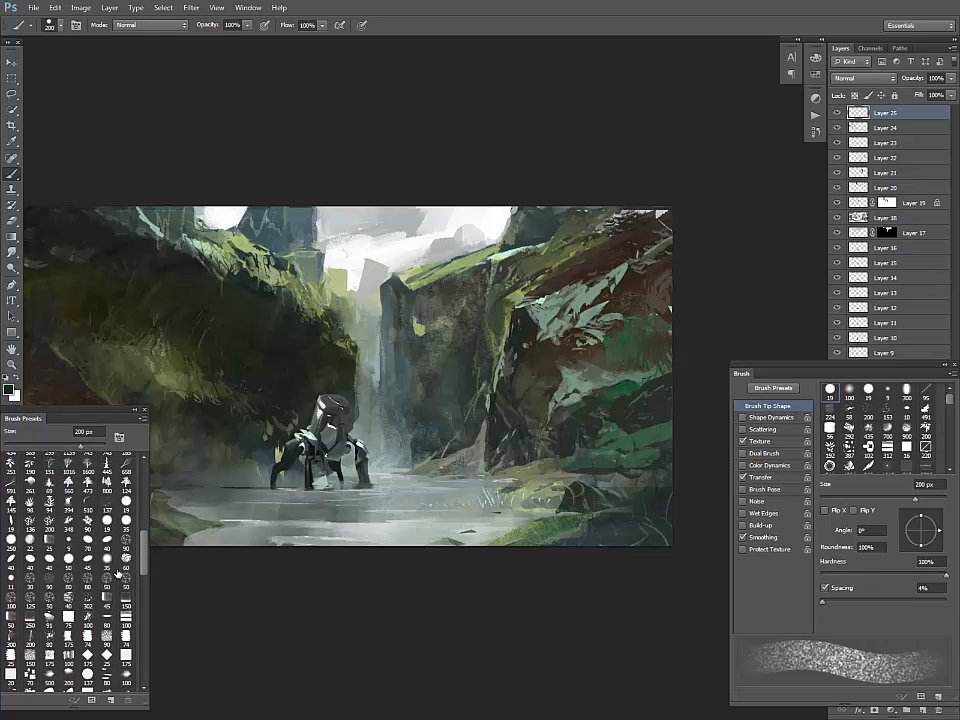
Step: Try a dark green texture stroke on the right bank with the scattered 50 px brush tip greatly enlarged, and undo it
left_click(107, 575)
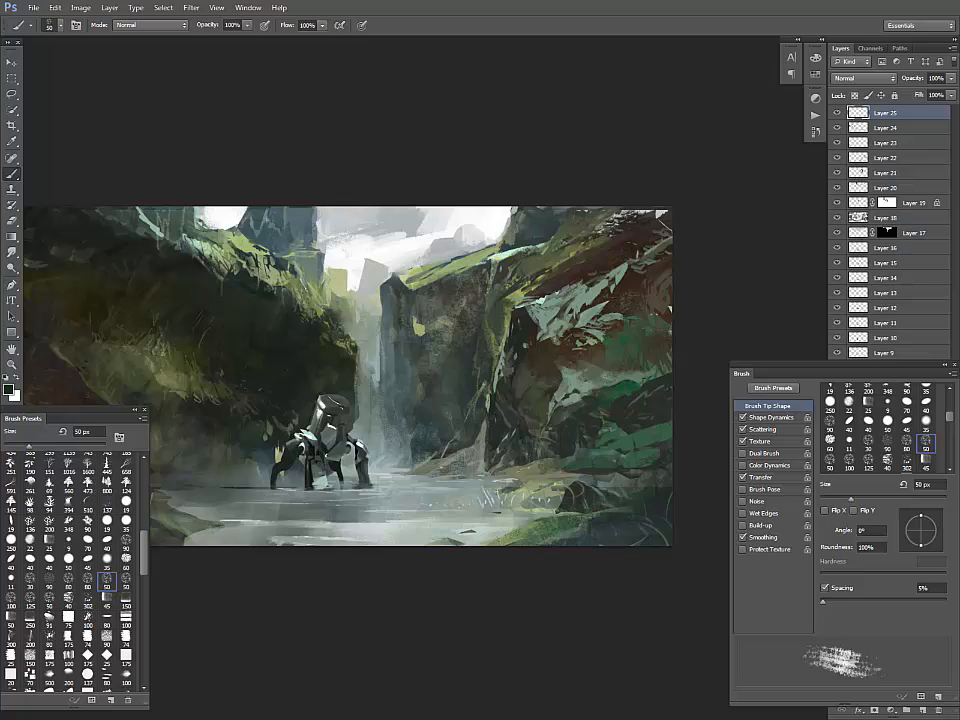
key("bracketright")
key("bracketright")
key("bracketright")
key("bracketright")
key("bracketright")
key("bracketright")
key("bracketright")
key("bracketright")
key("bracketright")
key("bracketright")
key("bracketright")
key("bracketright")
key("bracketright")
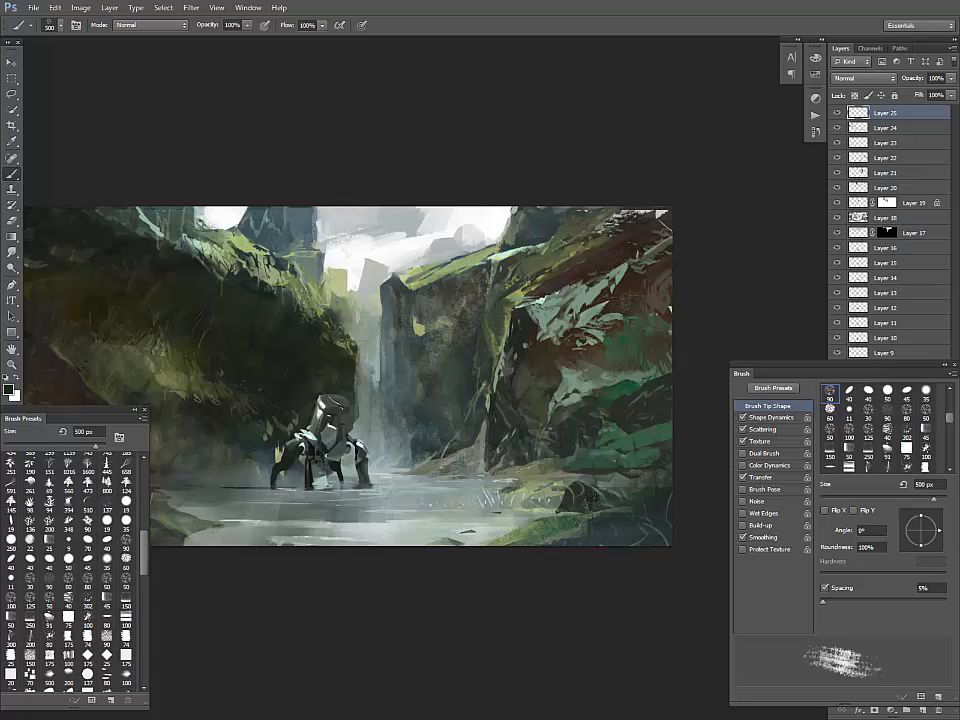
key("bracketleft")
key("bracketleft")
left_click_drag(578, 492, 650, 535)
key("ctrl+z")
Step: Brush dark green strokes across the right bank with the 150 px dual-textured brush tip
left_click(126, 600)
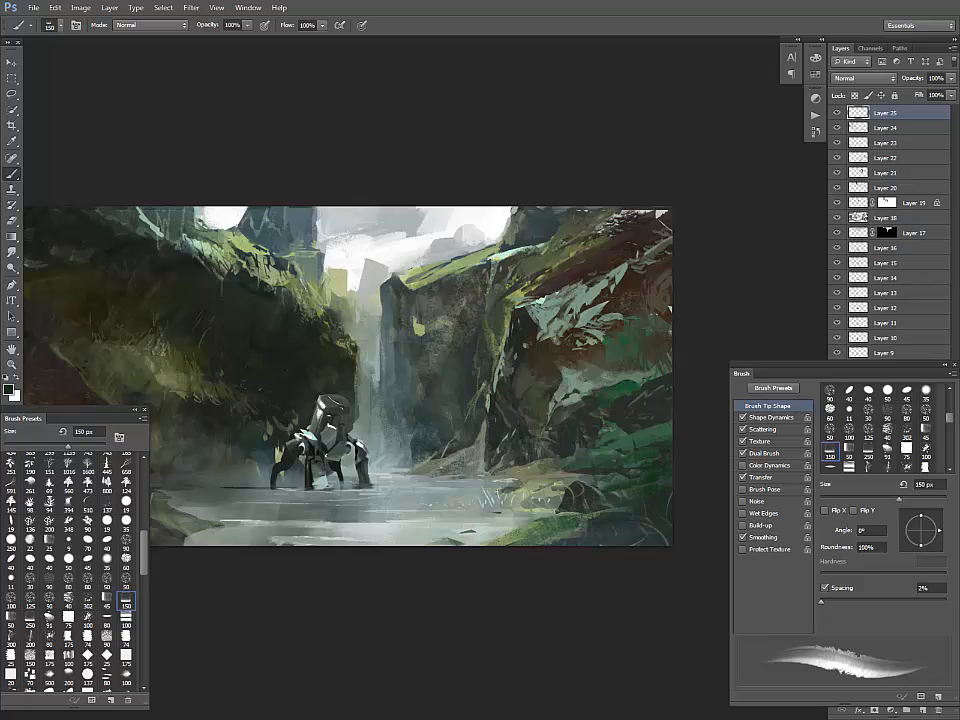
mouse_move(536, 508)
left_mouse_down()
mouse_move(611, 491)
mouse_move(785, 480)
left_mouse_up()
mouse_move(573, 487)
left_mouse_down()
mouse_move(676, 491)
mouse_move(663, 506)
left_mouse_up()
Step: Darken the lower edge of the reddish left rock with dark tones and the 74 px dual-textured tip, reduced to 35 px
left_click(126, 617)
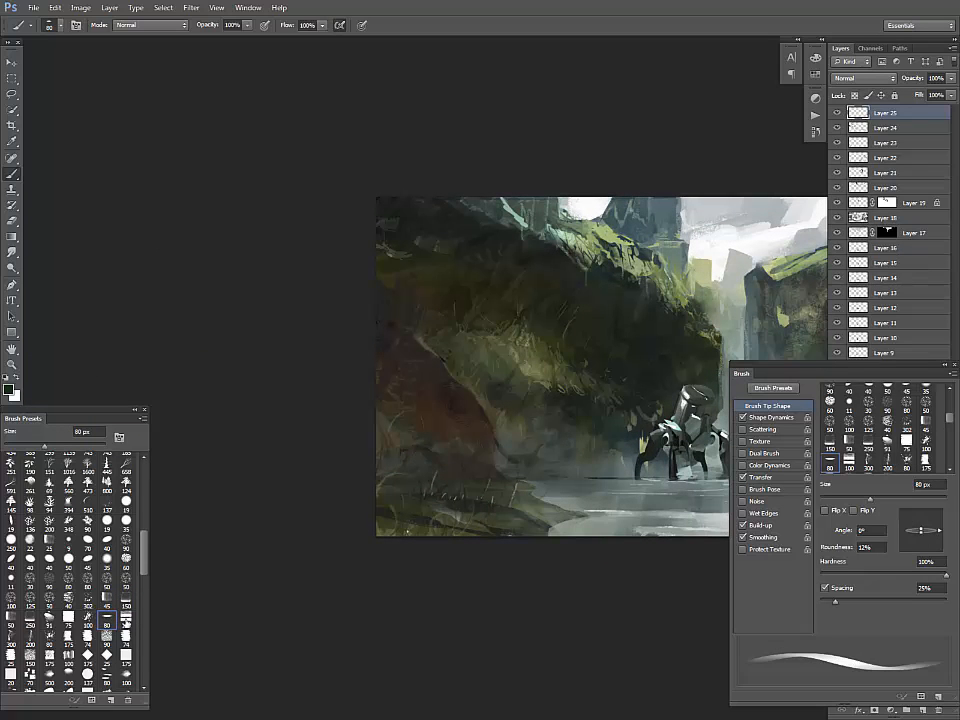
left_click(124, 637)
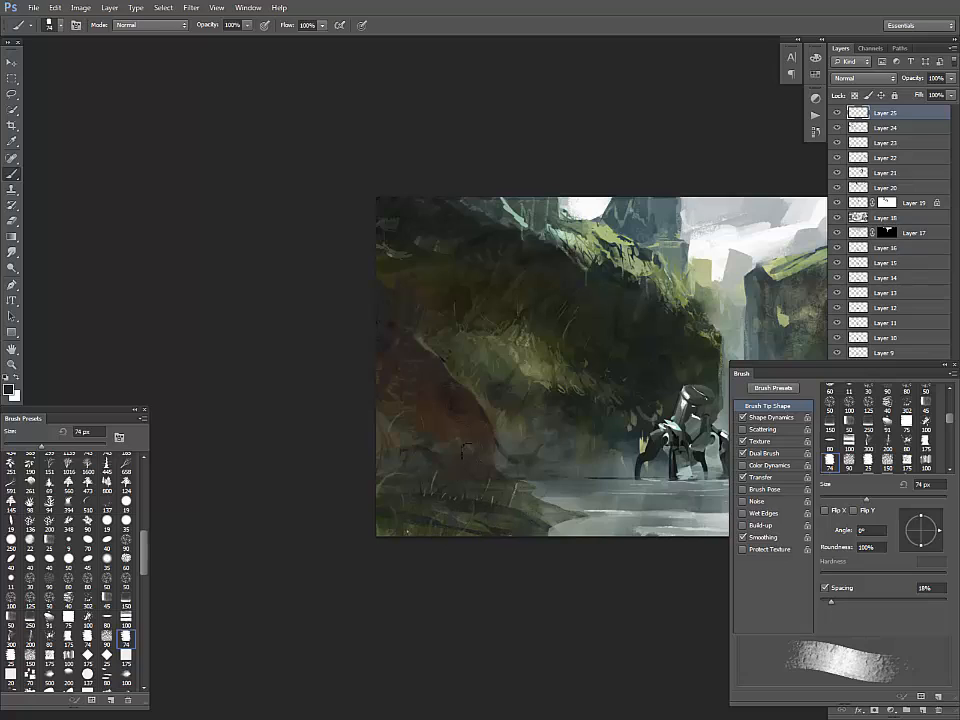
key("bracketleft")
key("bracketleft")
key("bracketleft")
key("bracketleft")
key("bracketright")
key("bracketright")
key("bracketright")
key("bracketright")
key("bracketleft")
key("bracketleft")
key("bracketleft")
key("bracketleft")
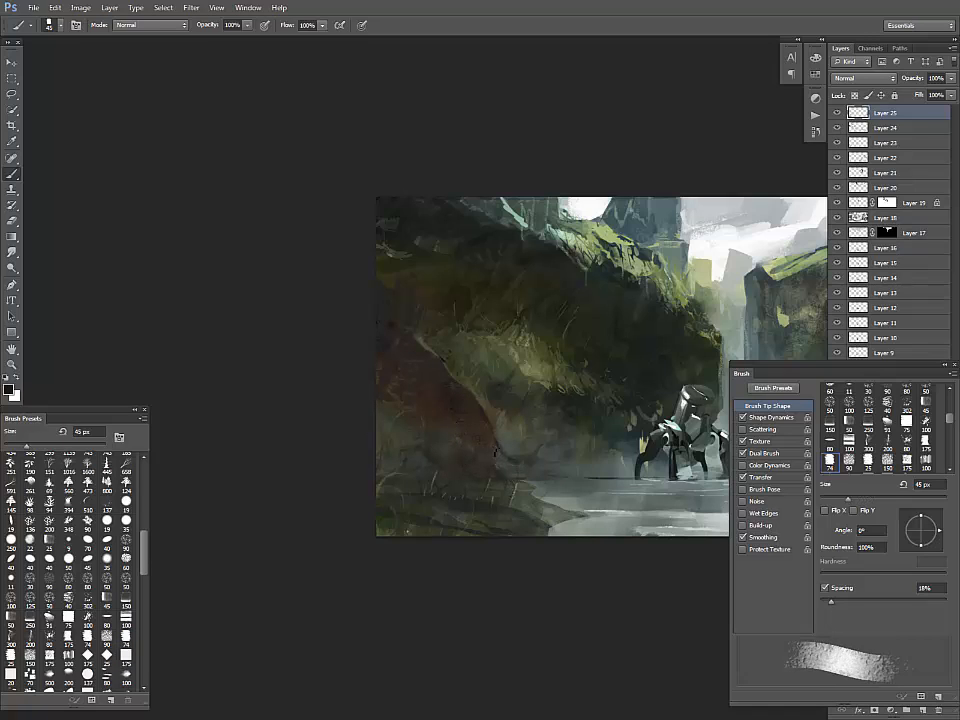
key("bracketleft")
Step: Paint a thin waterline along the left bank with grays sampled at the water's edge and the textured brush reduced to 10 px
left_click(546, 461, "alt")
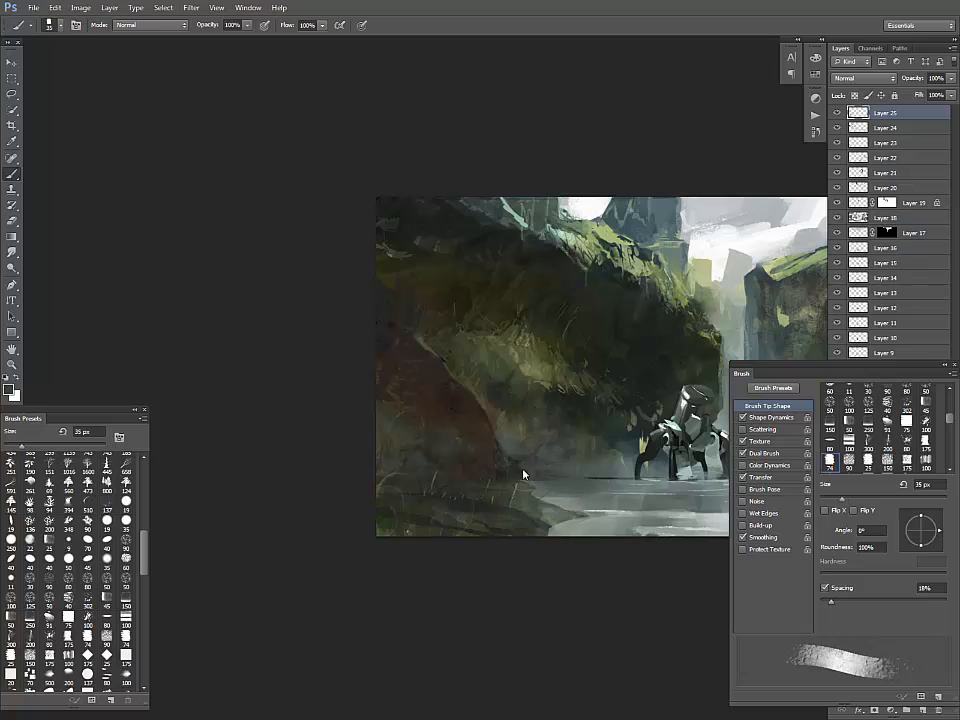
left_click(553, 496, "alt")
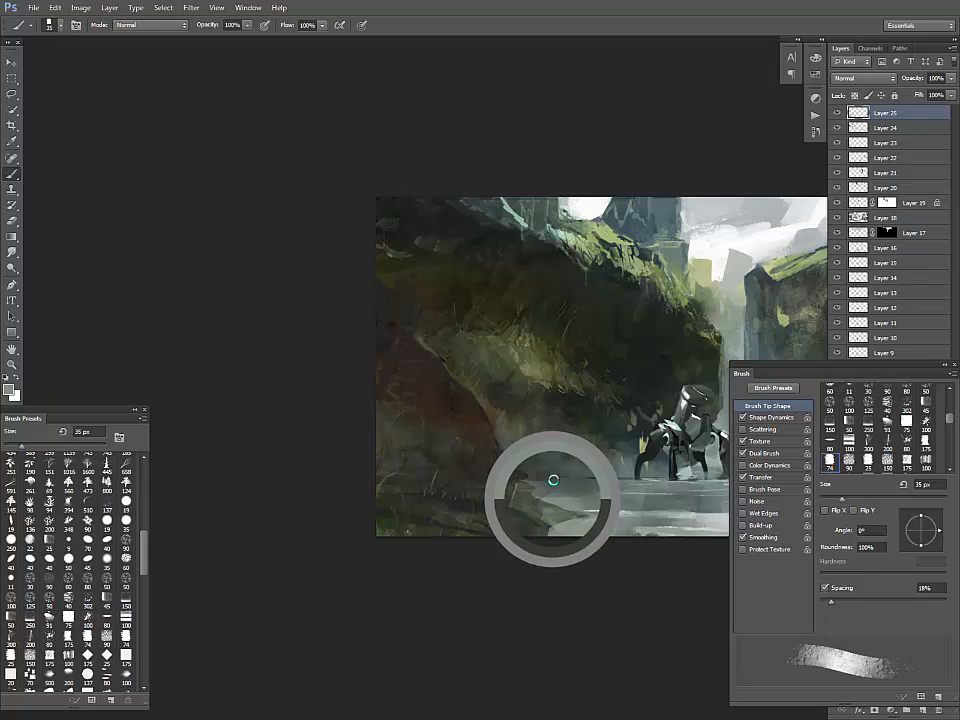
key("bracketleft")
key("bracketleft")
key("bracketleft")
key("bracketleft")
key("bracketleft")
mouse_move(552, 479)
left_mouse_down()
mouse_move(585, 484)
mouse_move(548, 481)
left_mouse_up()
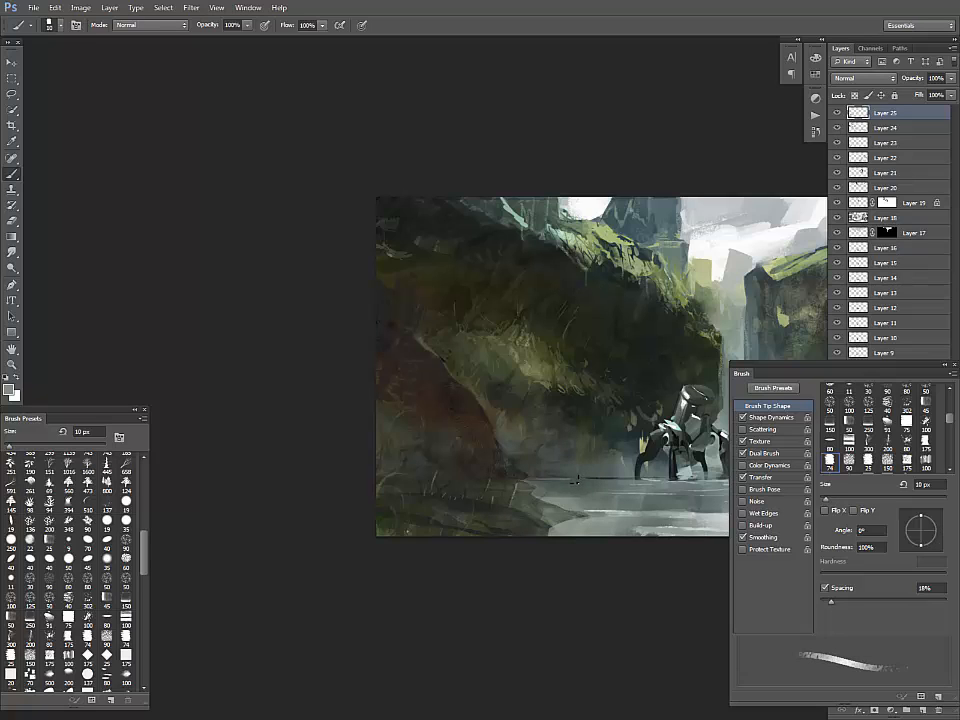
Step: Blend the water beside the left bank with the textured brush enlarged to 35 px and a dark gray sampled near the shoreline
key("bracketright")
key("bracketright")
key("bracketright")
key("bracketright")
key("bracketright")
mouse_move(587, 486)
left_mouse_down()
mouse_move(521, 503)
mouse_move(549, 491)
left_mouse_up()
left_click(547, 485, "alt")
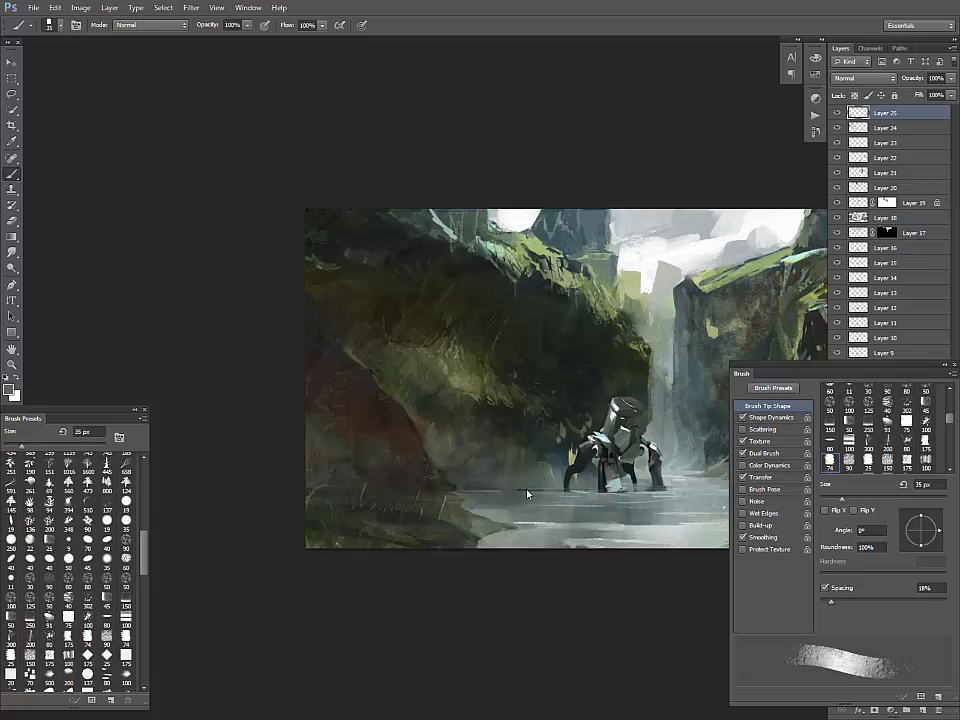
Step: Darken the base of the reddish left rock and the left bank with sampled dark browns and the textured brush enlarged to 150 px
left_click(441, 459, "alt")
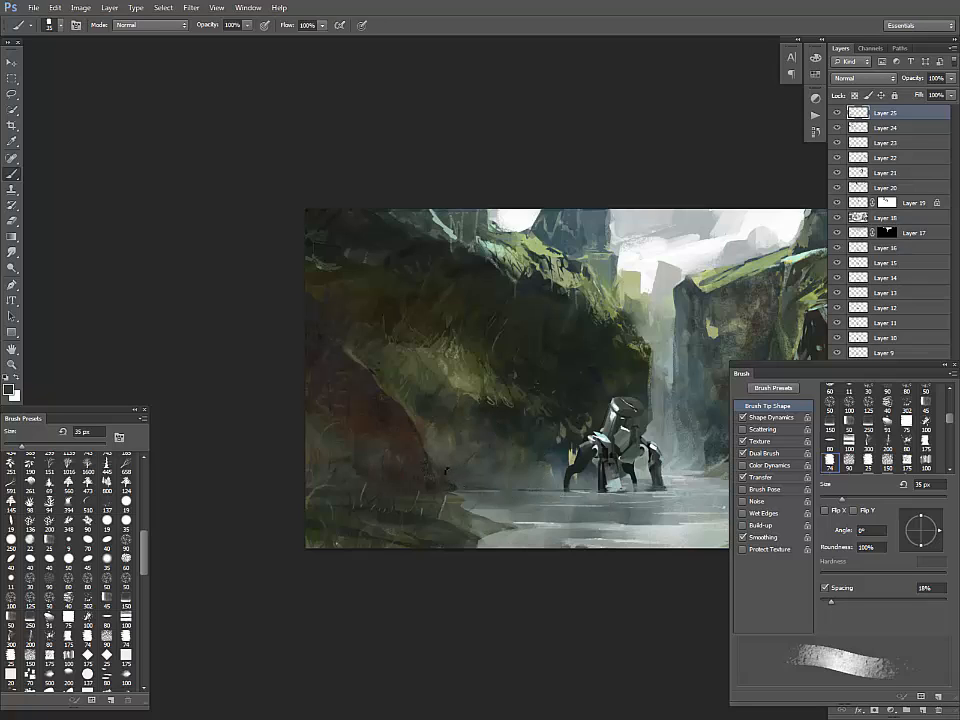
left_click(407, 458, "alt")
key("bracketright")
key("bracketright")
key("bracketright")
key("bracketright")
key("bracketright")
key("bracketright")
key("bracketright")
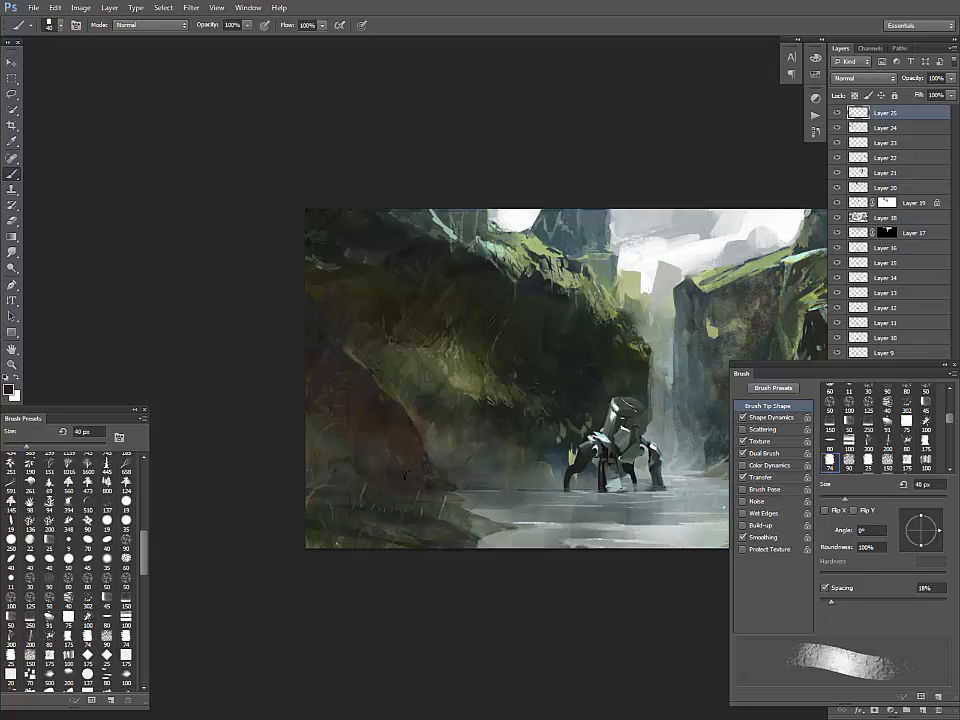
key("bracketright")
key("bracketright")
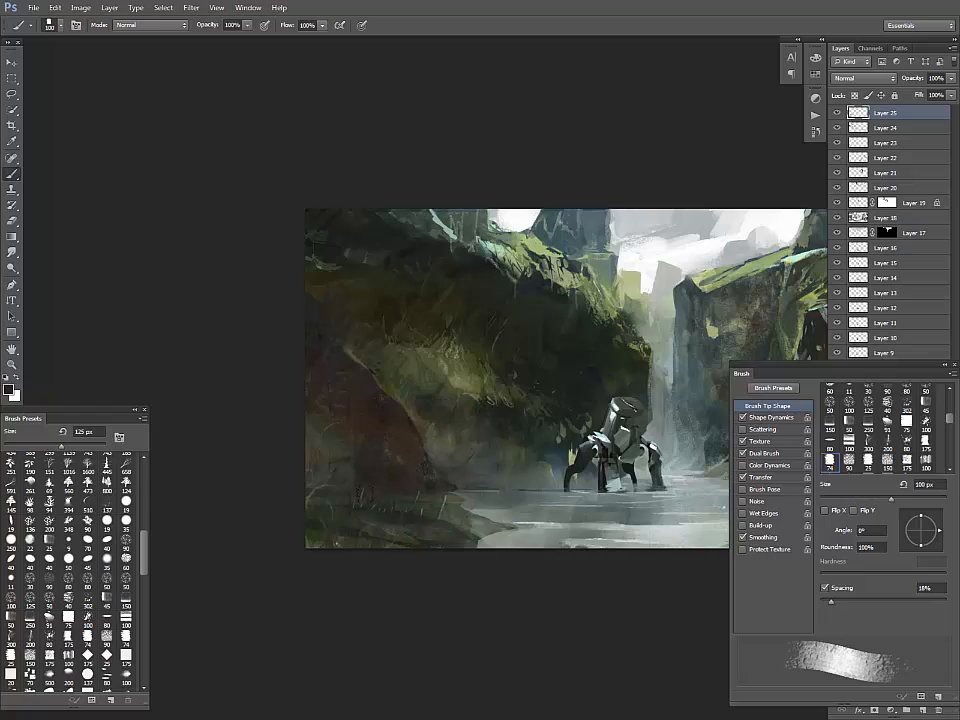
left_click_drag(562, 498, 539, 489)
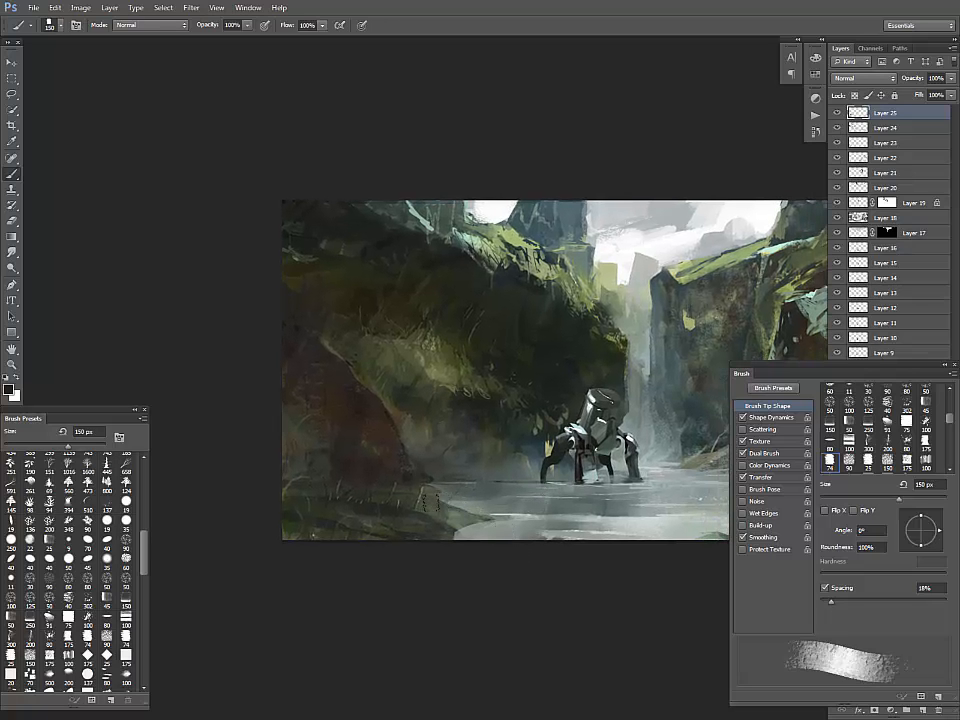
Step: Paint thin olive strokes along the foot of the left rock with a green sampled from the cliff and the textured brush reduced to about 10 px
left_click(438, 414, "alt")
key("bracketleft")
key("bracketleft")
key("bracketleft")
key("bracketleft")
key("bracketleft")
key("bracketleft")
key("bracketleft")
key("bracketleft")
key("bracketleft")
key("bracketleft")
key("bracketleft")
key("bracketright")
key("bracketright")
key("bracketright")
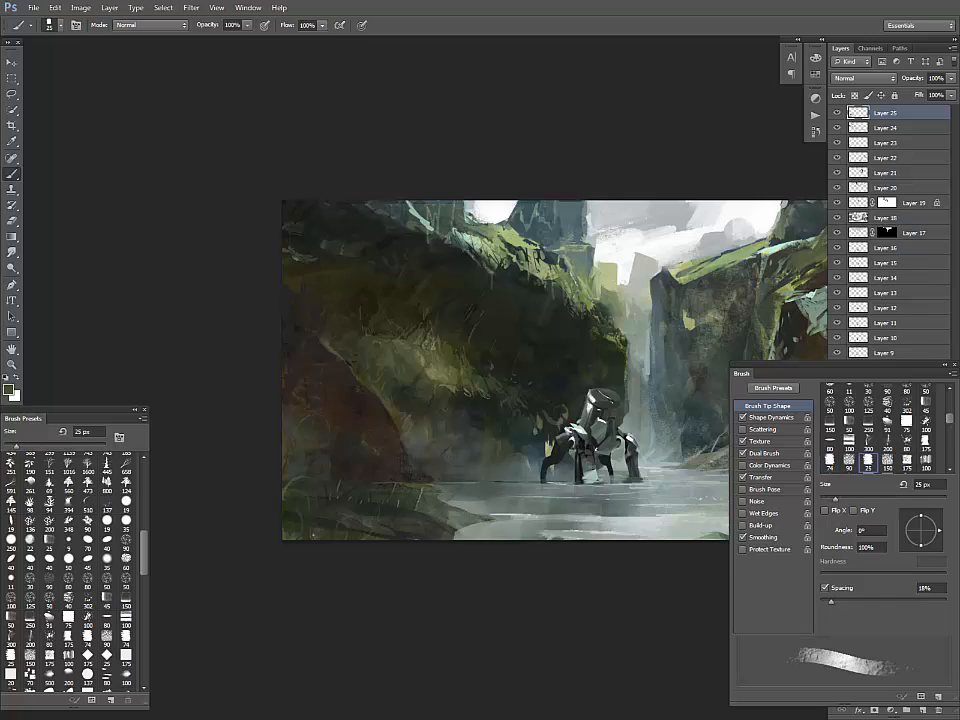
key("bracketleft")
key("bracketleft")
key("bracketleft")
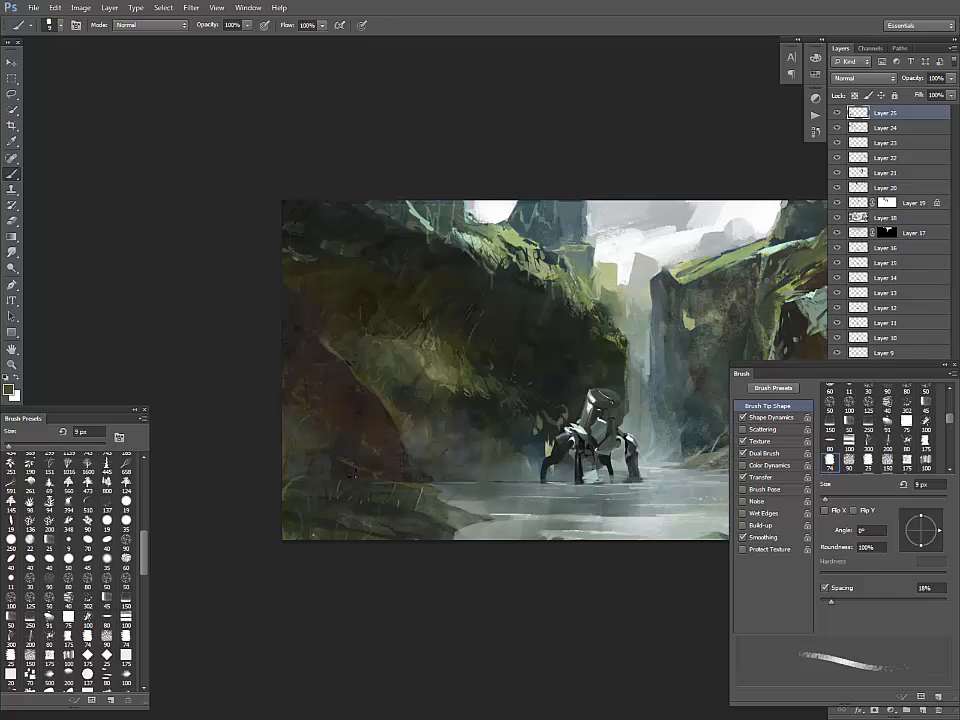
key("bracketright")
key("bracketright")
key("bracketright")
key("bracketleft")
key("bracketleft")
key("bracketleft")
key("bracketleft")
key("bracketleft")
key("bracketleft")
key("bracketright")
key("bracketright")
Step: Touch up the left shoreline and bank with sampled gray and dark olive tones, enlarging the textured brush to 40 px
left_click(459, 499, "alt")
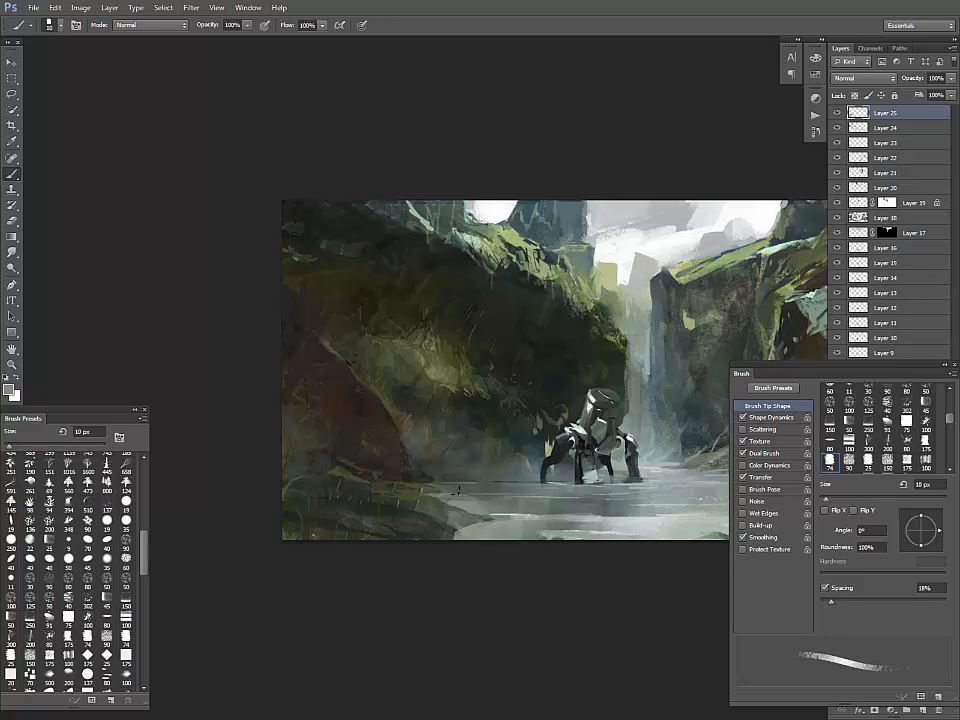
left_click(455, 530, "alt")
key("bracketright")
key("bracketright")
key("bracketright")
key("bracketright")
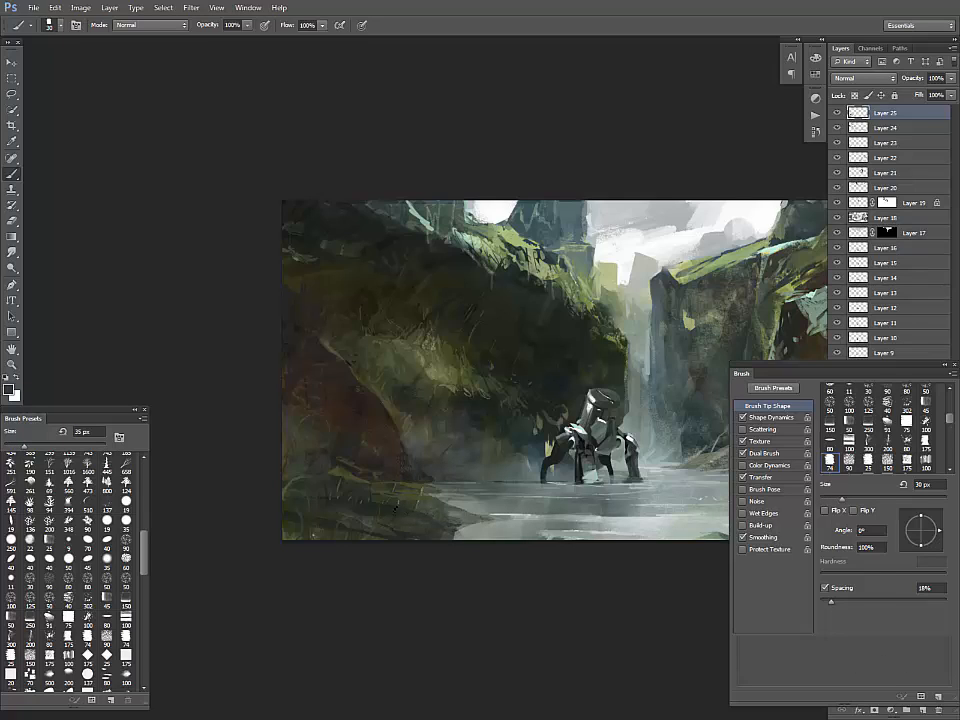
key("bracketright")
left_click(365, 522, "alt")
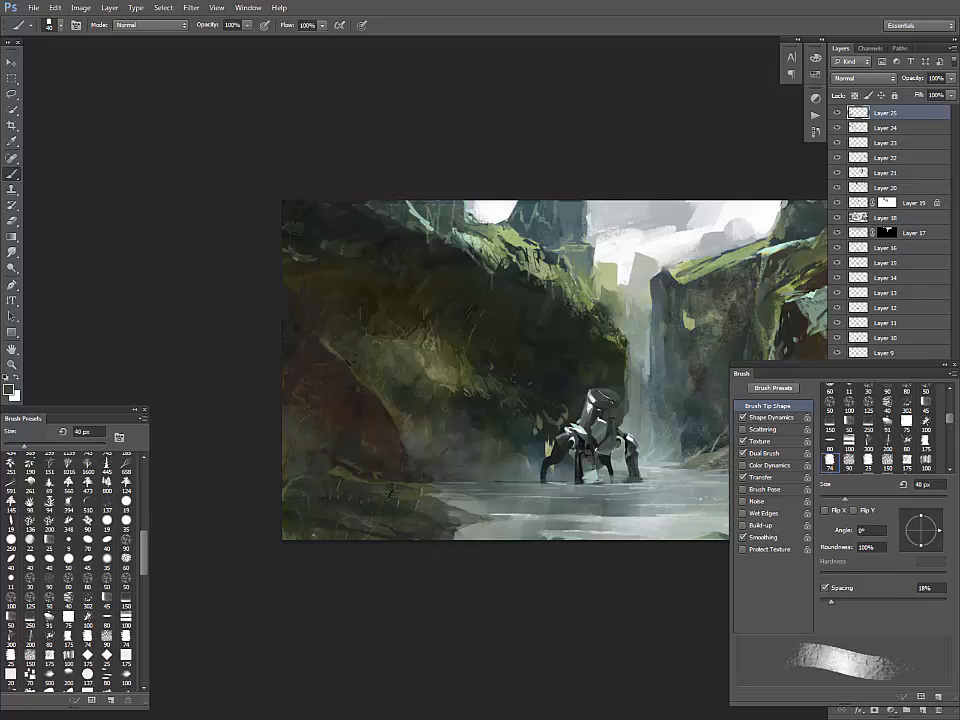
Step: Paint fine olive grass blades along the left bank with the textured brush reduced to 4 px
key("bracketleft")
key("bracketleft")
key("bracketleft")
key("bracketleft")
key("bracketleft")
key("bracketleft")
key("bracketleft")
key("bracketleft")
key("bracketleft")
key("bracketleft")
key("bracketleft")
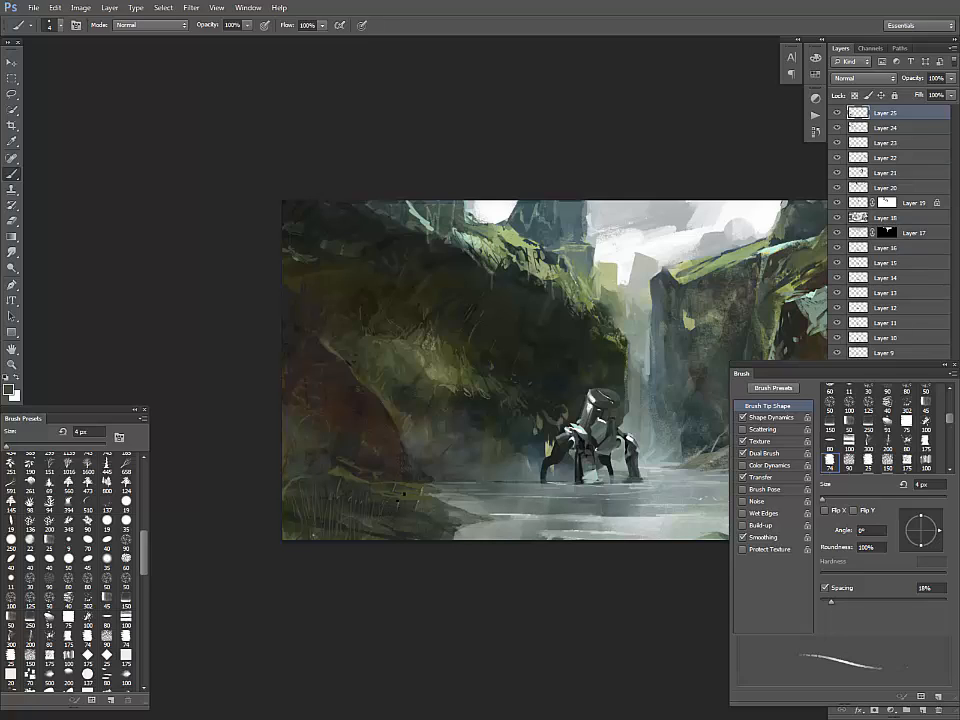
Step: Add reeds and grass at the left water's edge with the 3 px brush, using sampled water grays and cliff greens
key("bracketleft")
left_click(468, 534, "alt")
left_click(458, 500, "alt")
left_click_drag(497, 521, 474, 512)
left_click(384, 486, "alt")
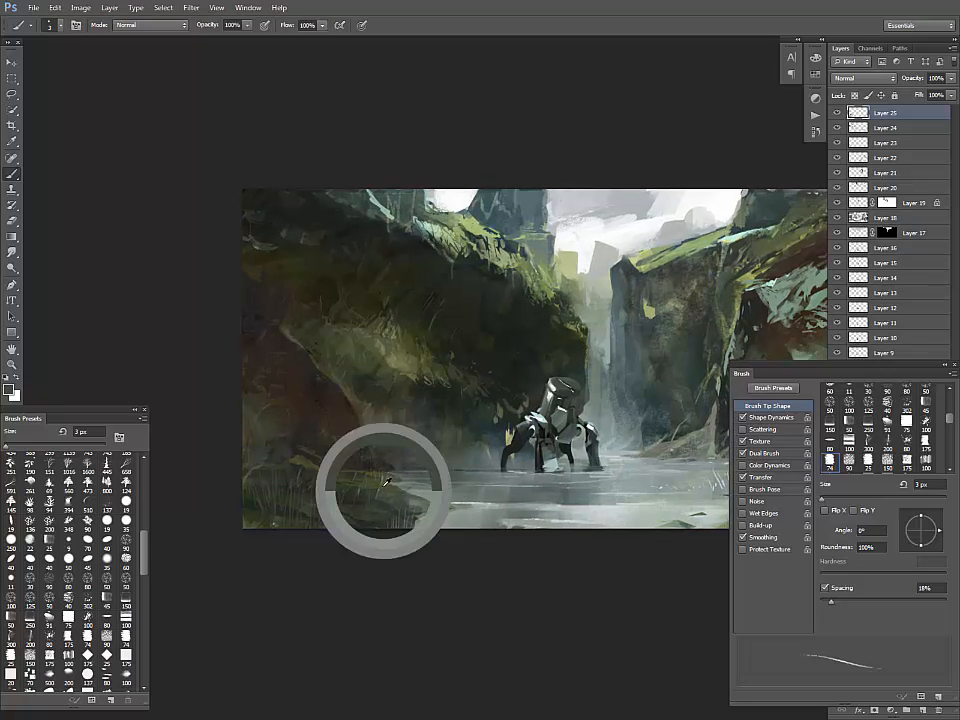
left_click(400, 353, "alt")
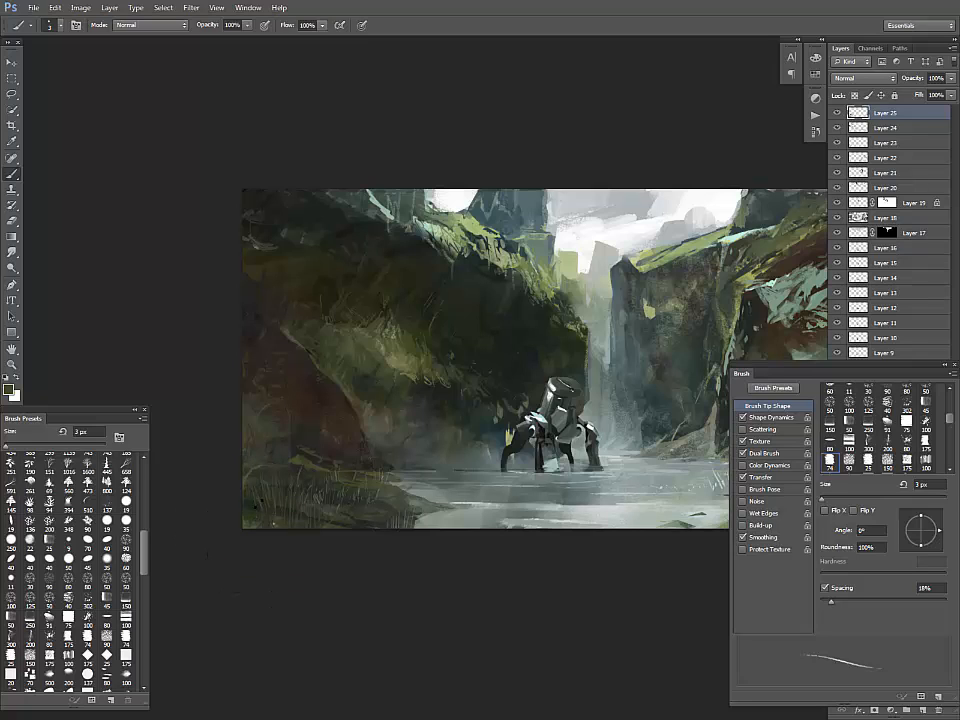
Step: Blend the foreground water beside the left bank with a gray sampled near the shoreline and the textured brush enlarged to 60 px
left_click_drag(602, 506, 513, 495)
left_click(339, 496, "alt")
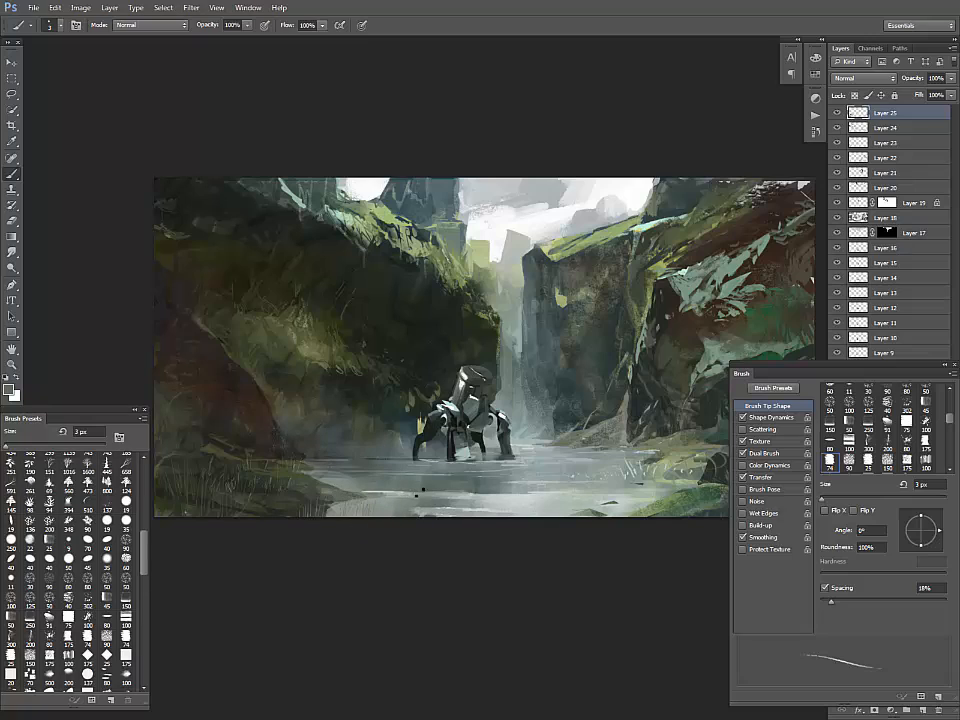
key("bracketright")
key("bracketright")
key("bracketright")
key("bracketright")
key("bracketright")
key("bracketright")
key("bracketright")
key("bracketright")
key("bracketright")
key("bracketright")
key("bracketright")
key("bracketright")
key("bracketright")
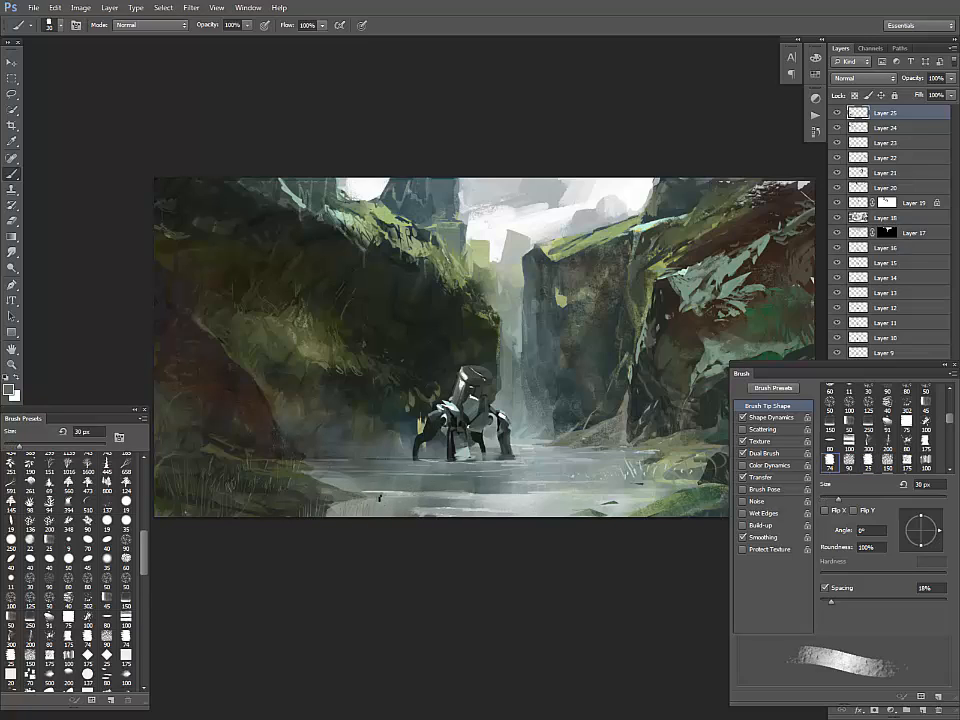
key("bracketright")
key("bracketright")
key("bracketright")
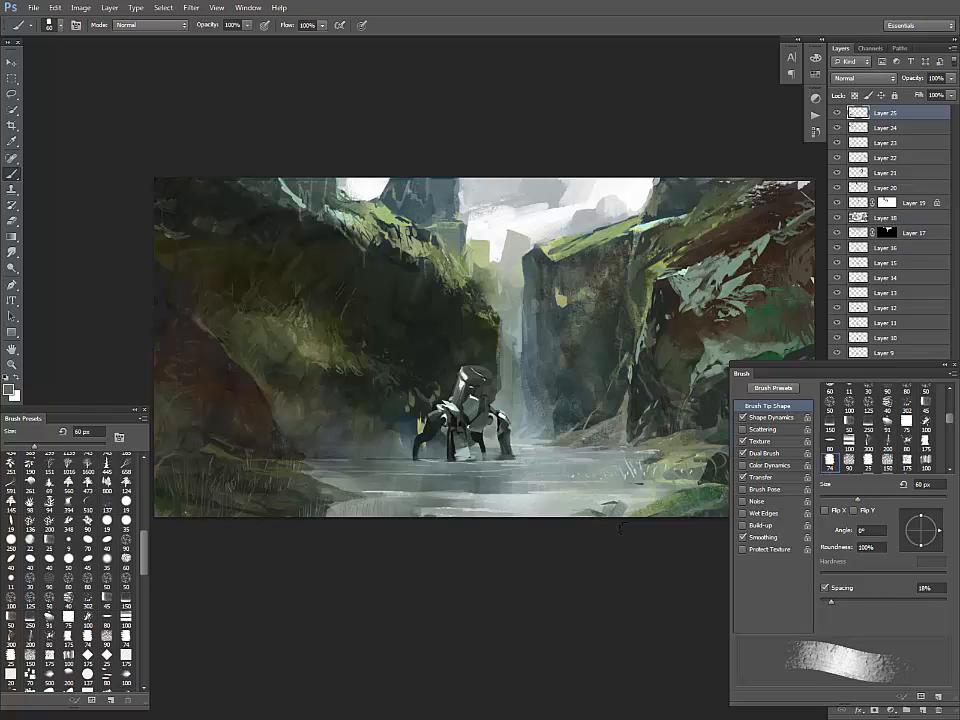
Step: Work pale strokes into the right bank's waterline with the textured brush reduced to 35 px
left_click_drag(658, 516, 574, 525)
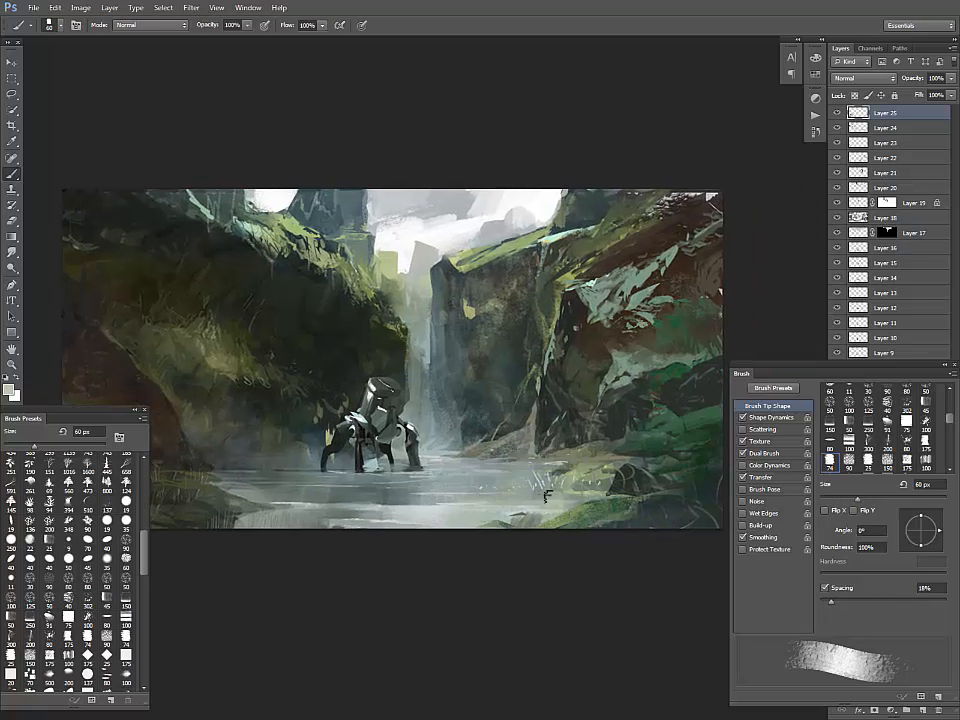
key("bracketleft")
key("bracketleft")
key("bracketleft")
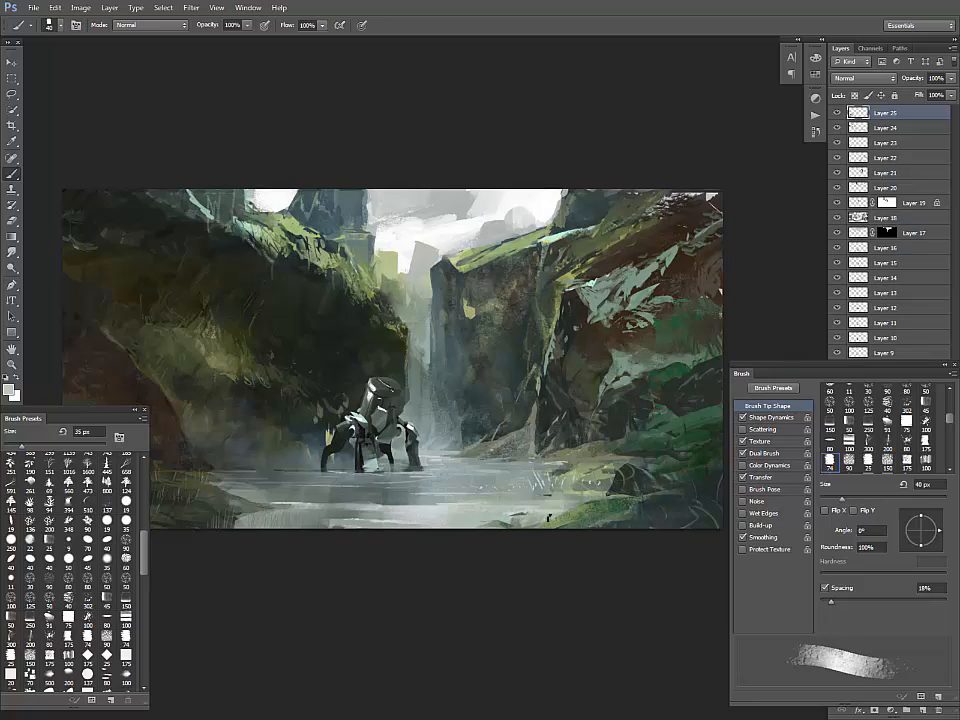
left_click_drag(614, 522, 525, 535)
Step: Shape the dark rock on the right bank with a sampled near-black tone and the textured brush reduced to 20 px
left_click(555, 484, "alt")
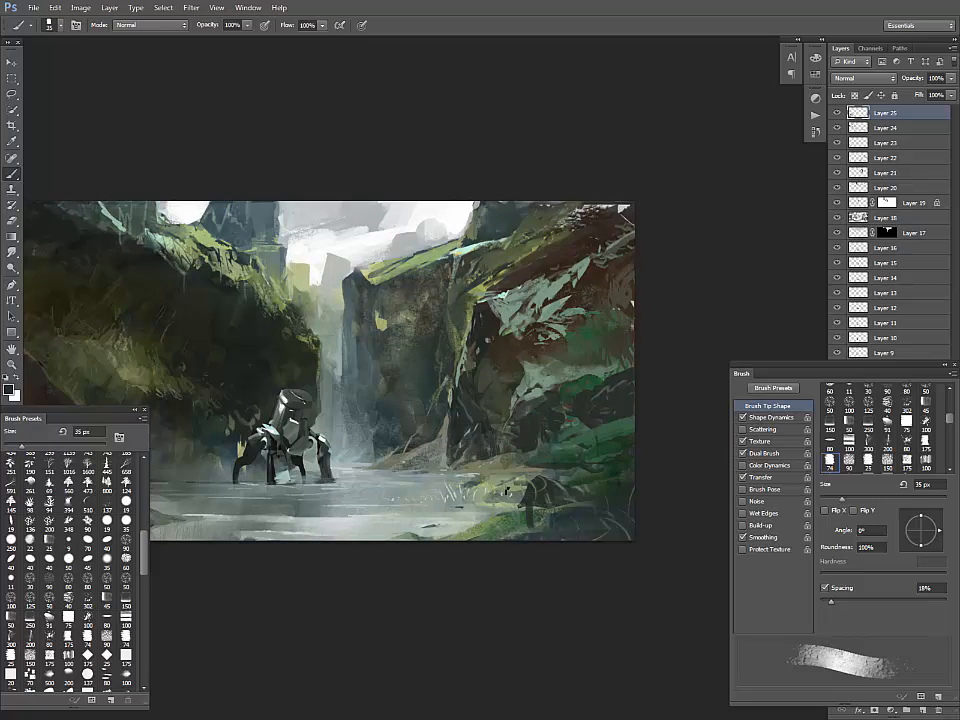
key("period")
key("period")
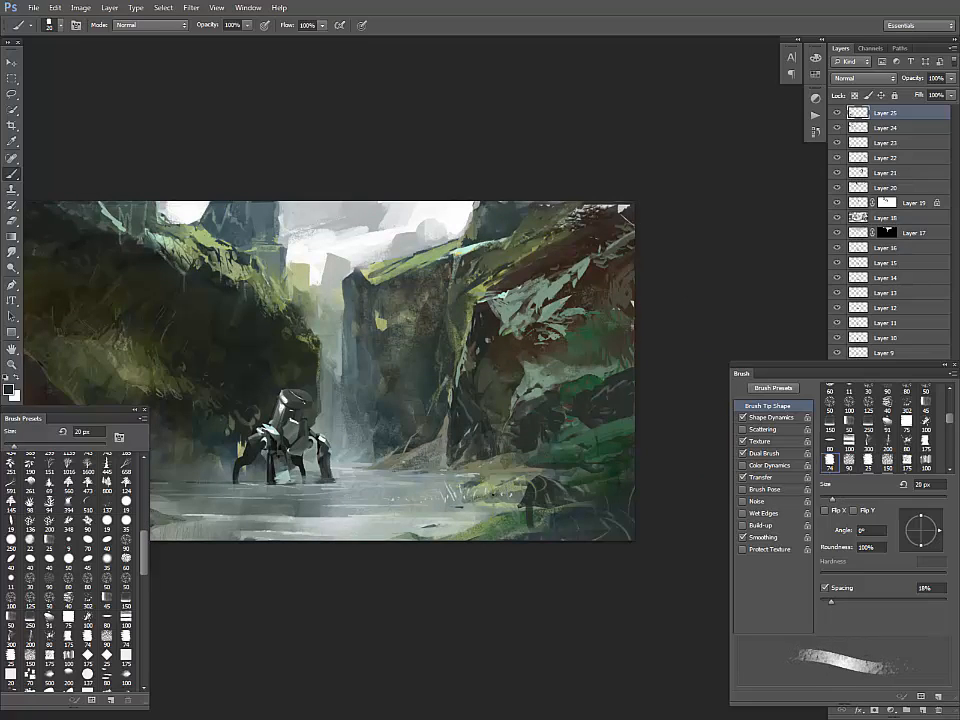
key("bracketleft")
key("bracketleft")
key("bracketright")
key("bracketright")
key("bracketright")
key("bracketright")
Step: Paint light green highlights around the right bank's rock with a color sampled from the bank and the 25 px tip
left_click(487, 484, "alt")
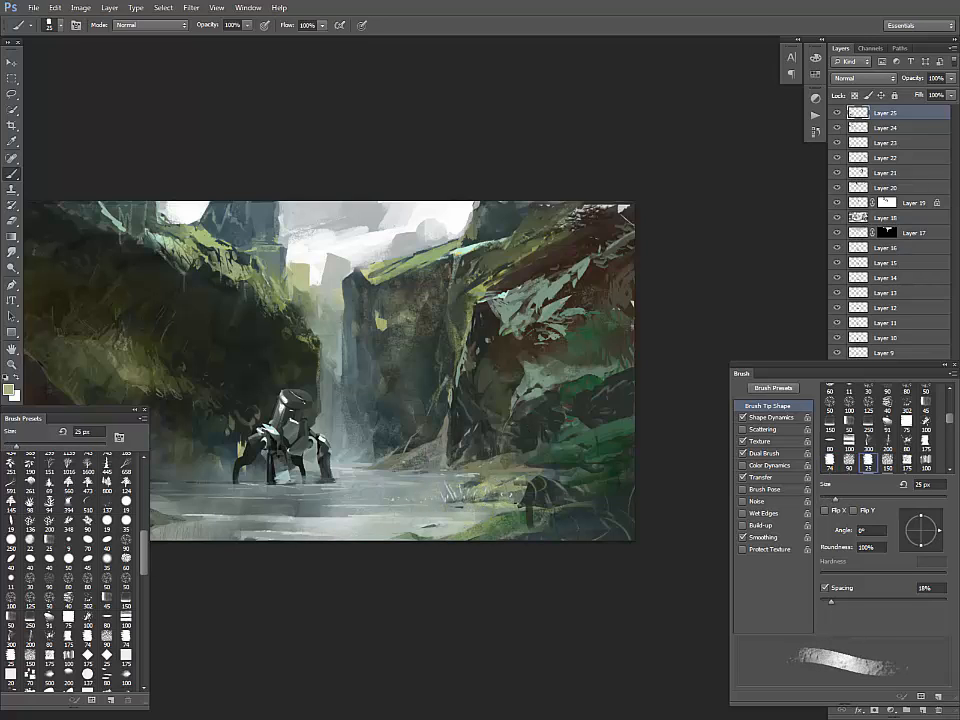
mouse_move(512, 512)
left_mouse_down()
mouse_move(527, 507)
mouse_move(533, 486)
mouse_move(517, 514)
left_mouse_up()
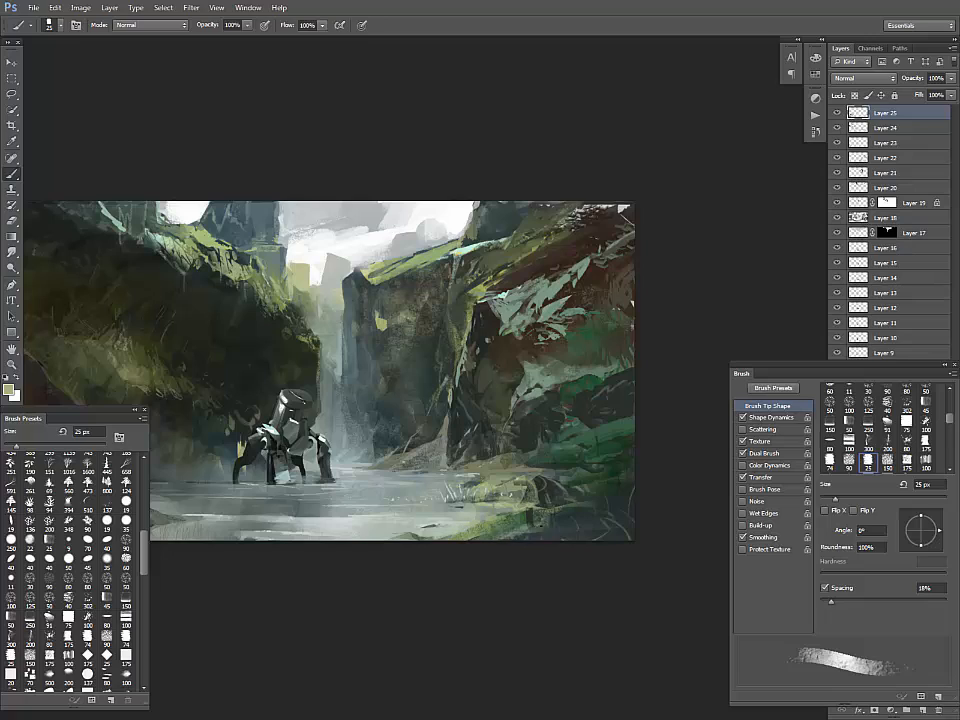
Step: Refine the central cliff face beside the waterfall with sampled cliff tones and the 25 px textured tip
left_click(391, 386, "alt")
left_click(411, 355, "alt")
left_click(402, 352, "alt")
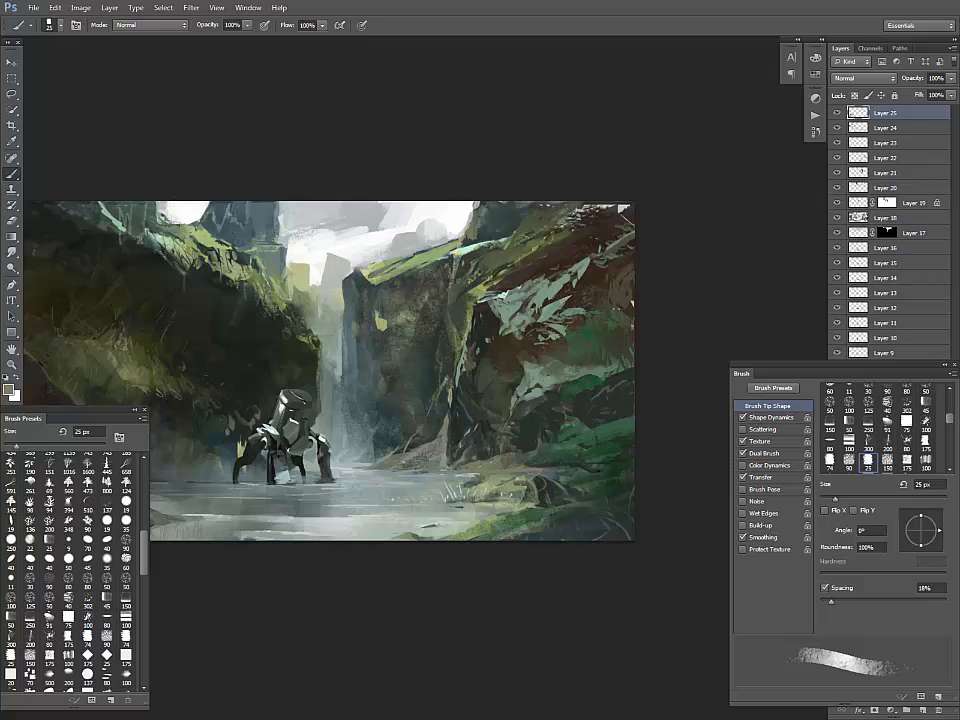
left_click(421, 346, "alt")
Step: Paint thin dark green strokes across the right slope with the textured brush reduced to 8 px, then enlarged to 15 px
left_click(598, 467, "alt")
key("bracketleft")
key("bracketleft")
key("bracketleft")
key("bracketleft")
key("bracketleft")
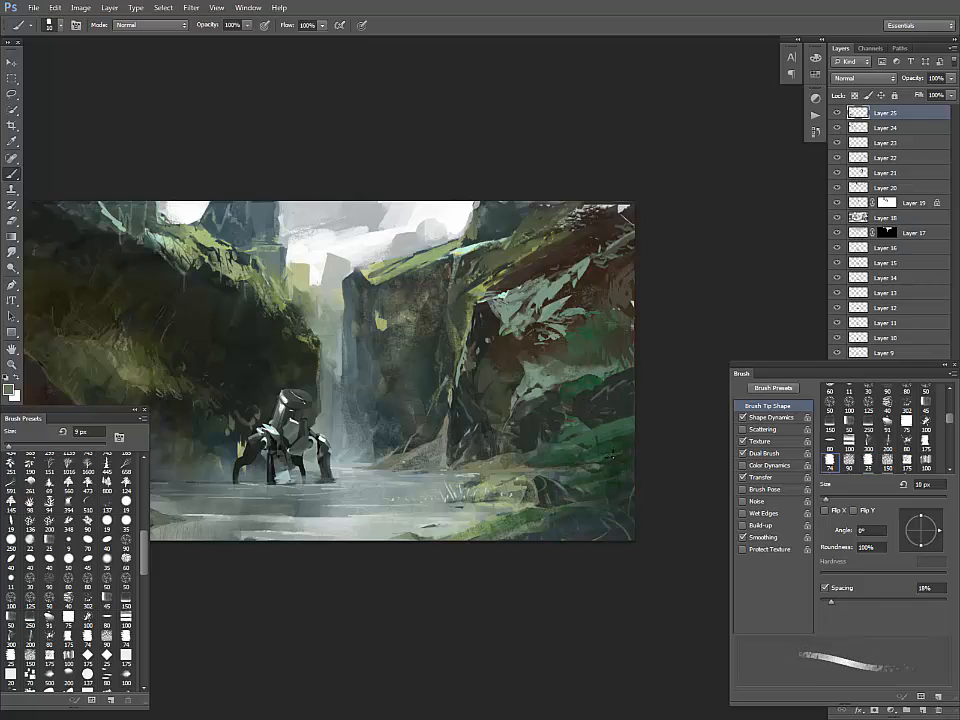
key("d")
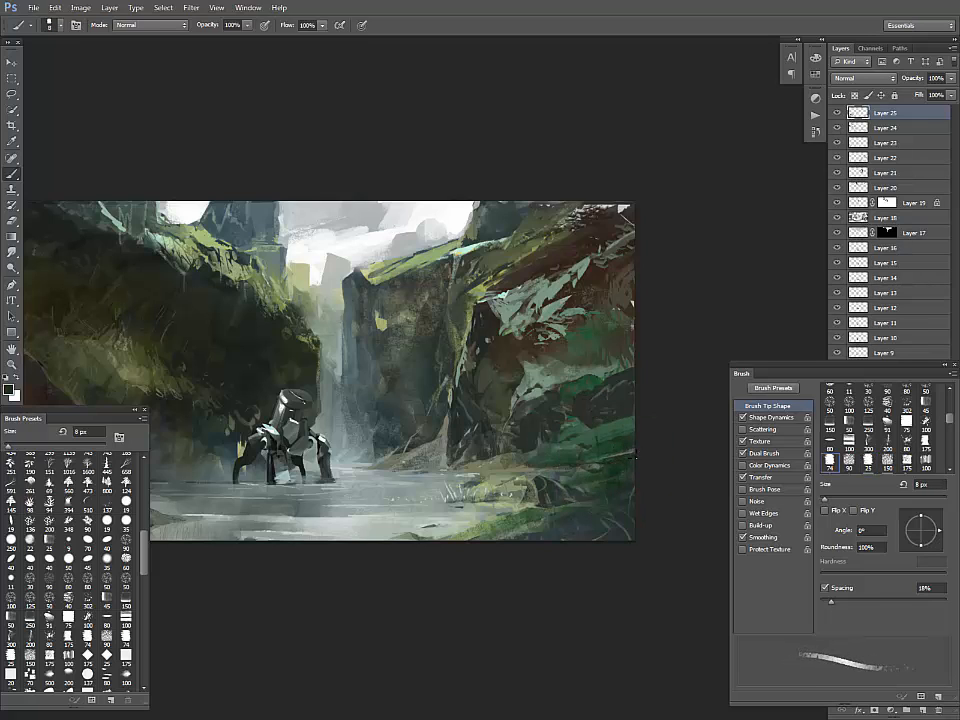
key("bracketright")
key("bracketright")
key("bracketright")
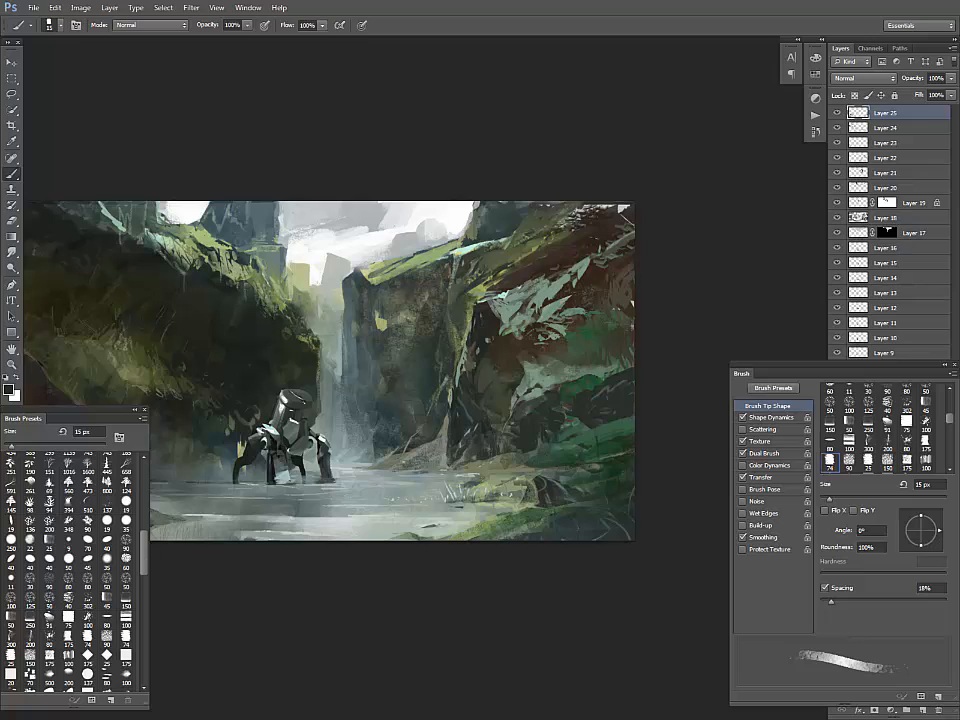
Step: Add foliage accents to the right slope with light green sampled from the bank, varying the textured brush from 7 to 30 px
left_click(489, 485, "alt")
key("bracketleft")
key("bracketleft")
key("bracketleft")
key("bracketleft")
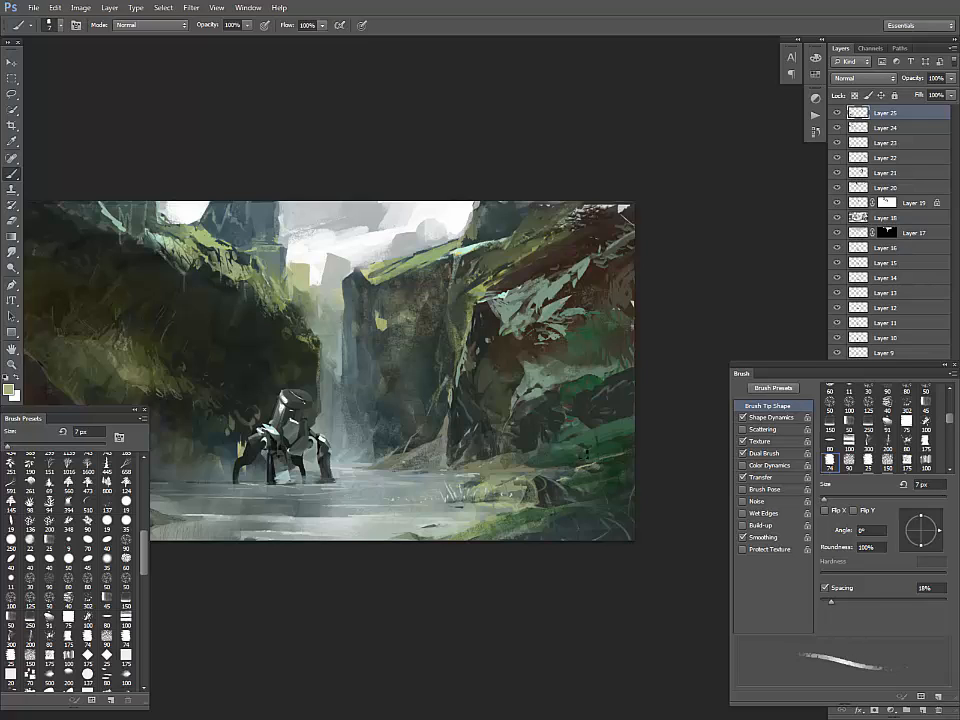
key("bracketright")
key("bracketright")
key("bracketright")
key("bracketright")
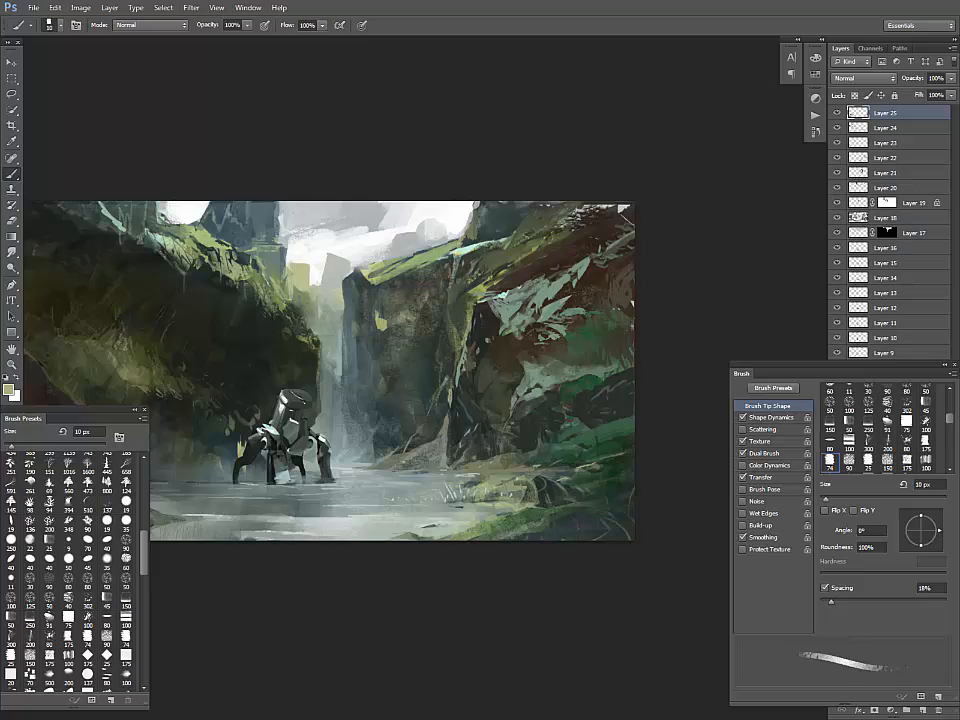
key("bracketleft")
key("bracketleft")
key("bracketright")
key("bracketright")
key("bracketright")
key("bracketright")
key("bracketright")
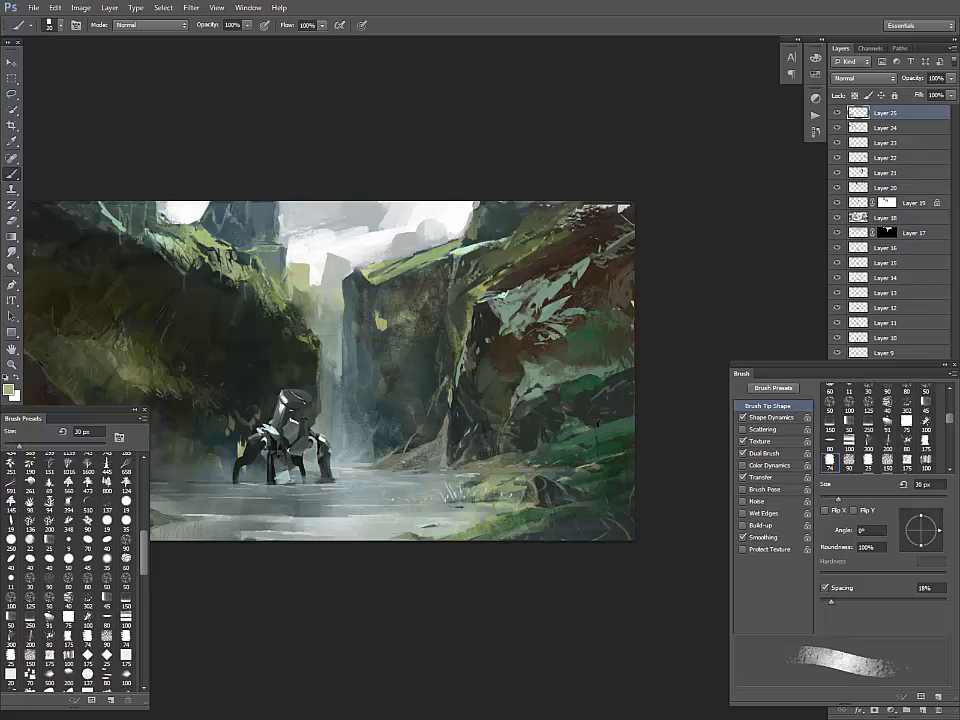
Step: Define the edges of the mossy ledge on the right cliff with a sampled gray-green and the textured brush reduced to 10 px
key("d")
left_click(585, 370, "alt")
key("bracketleft")
key("bracketleft")
key("bracketleft")
key("bracketleft")
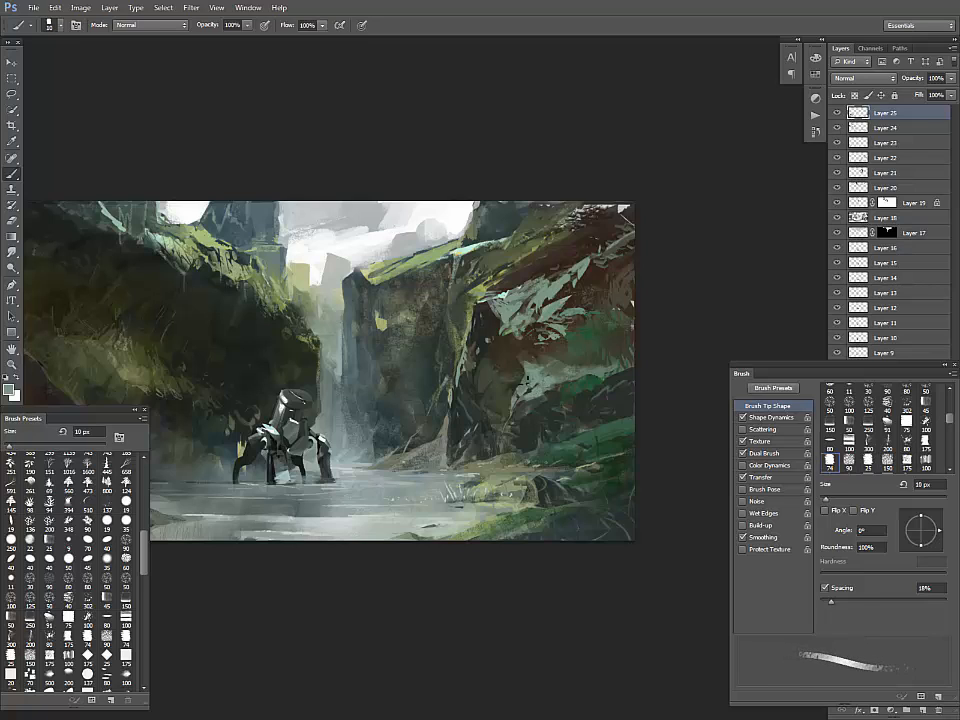
Step: Darken the crevices beside the mossy ledge down to the cliff's foot with a sampled dark tone and the brush enlarged to 40 px
left_click(508, 386, "alt")
key("bracketright")
key("bracketright")
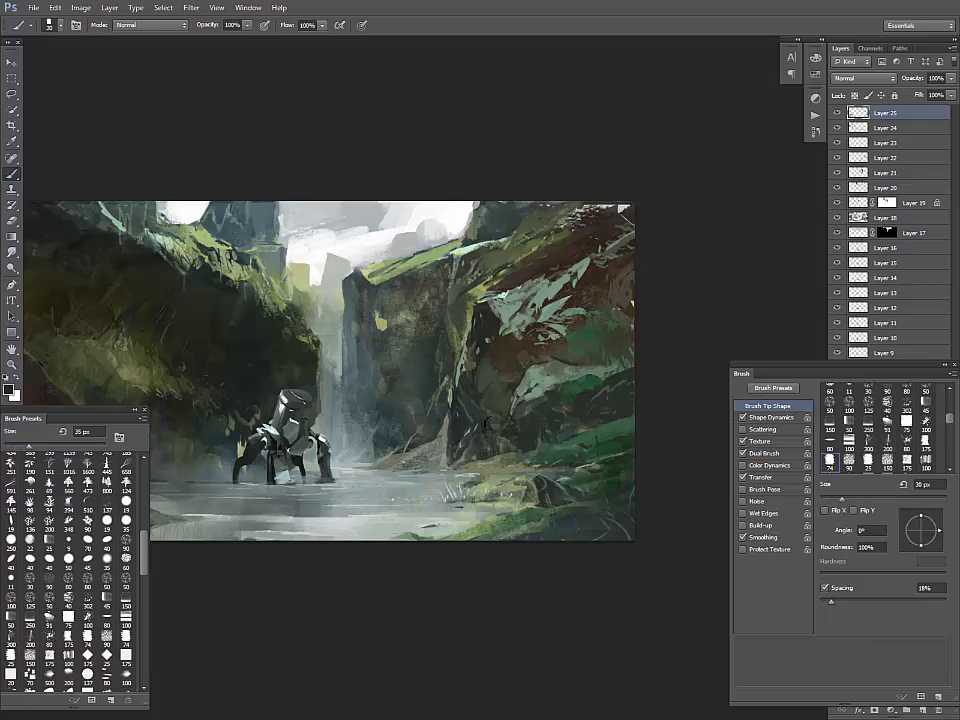
key("bracketright")
key("bracketleft")
key("bracketleft")
key("bracketleft")
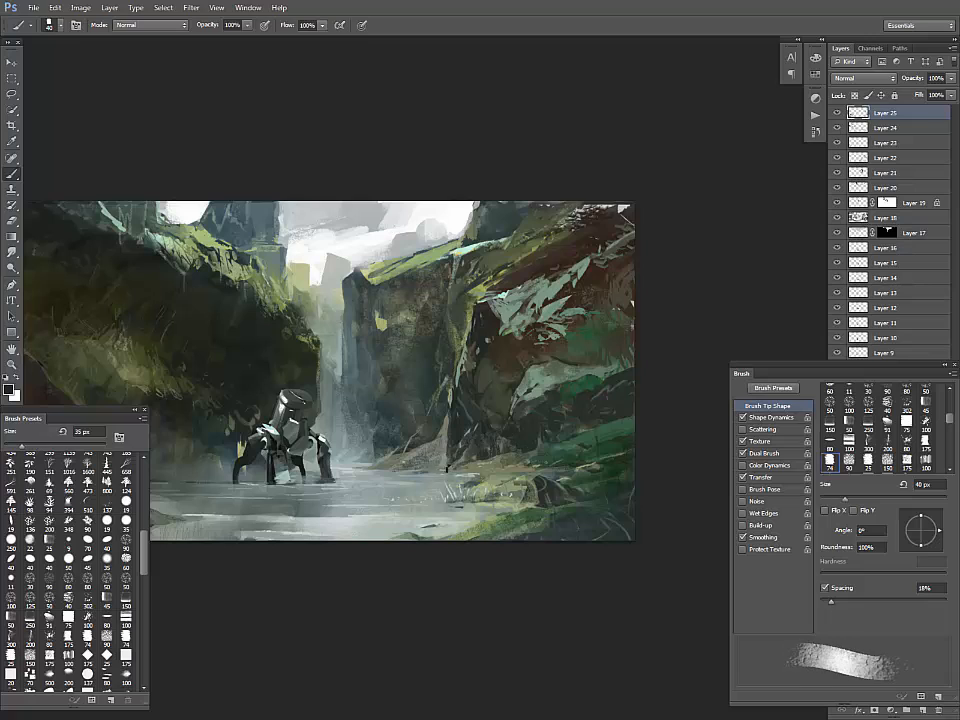
Step: Paint misty grays at the cliff's foot and over the waterfall with sampled water tones and the 25 px textured tip
left_click(437, 476, "alt")
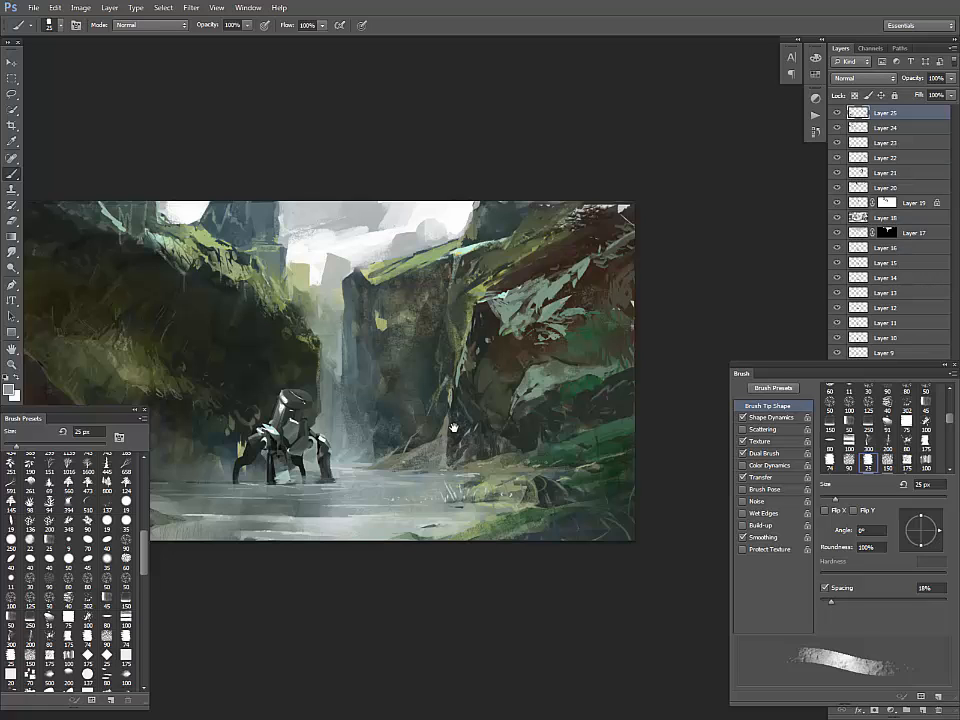
left_click_drag(456, 428, 517, 434)
left_click(399, 358, "alt")
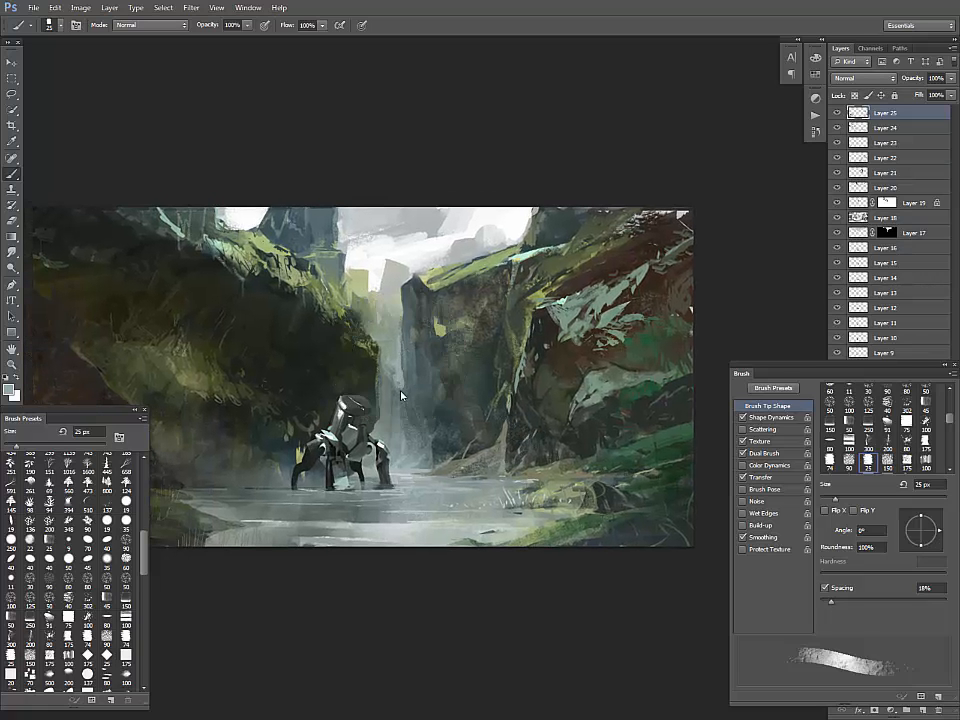
left_click(411, 382, "alt")
left_click(392, 400, "alt")
Step: Brighten the foot of the waterfall with light tones sampled there and the textured brush reduced to 10 px, then enlarged to 15 px
left_click(409, 471, "alt")
left_click(412, 472, "alt")
key("bracketleft")
key("bracketleft")
key("bracketleft")
key("bracketleft")
key("bracketright")
key("bracketright")
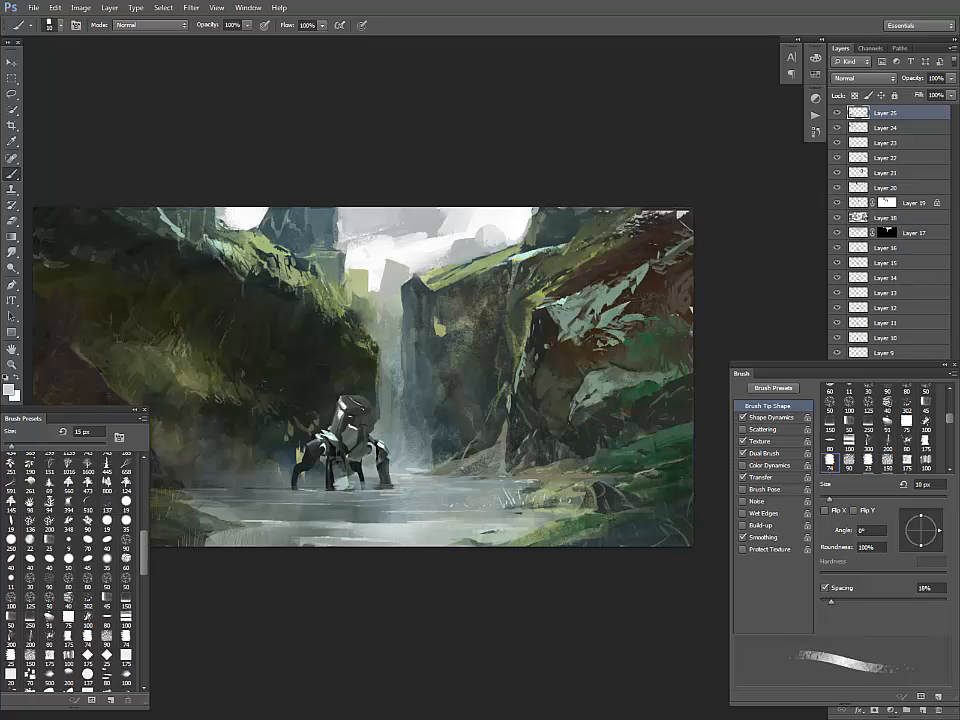
Step: Refine the misty light accents between the mech and the waterfall's foot with the textured brush reduced to 7 px
key("bracketright")
key("bracketright")
key("bracketright")
key("bracketleft")
key("bracketleft")
key("bracketleft")
key("bracketleft")
key("bracketleft")
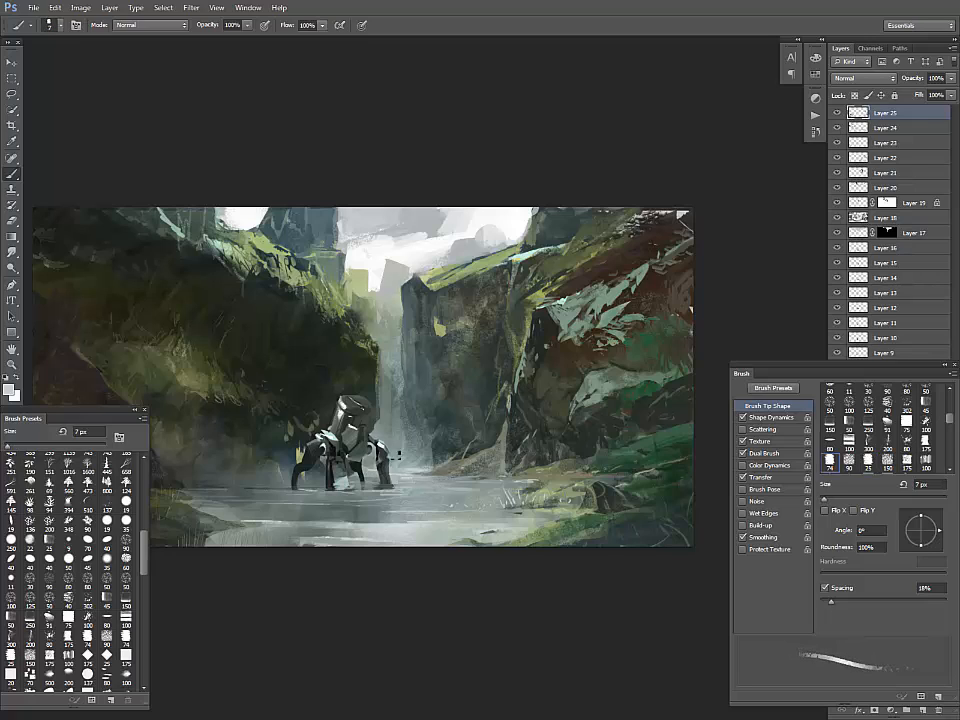
Step: Soften the water between the mech and the right bank in light gray with the textured brush enlarged to 35, then 70 px
key("bracketright")
key("bracketright")
key("bracketright")
key("bracketright")
key("bracketright")
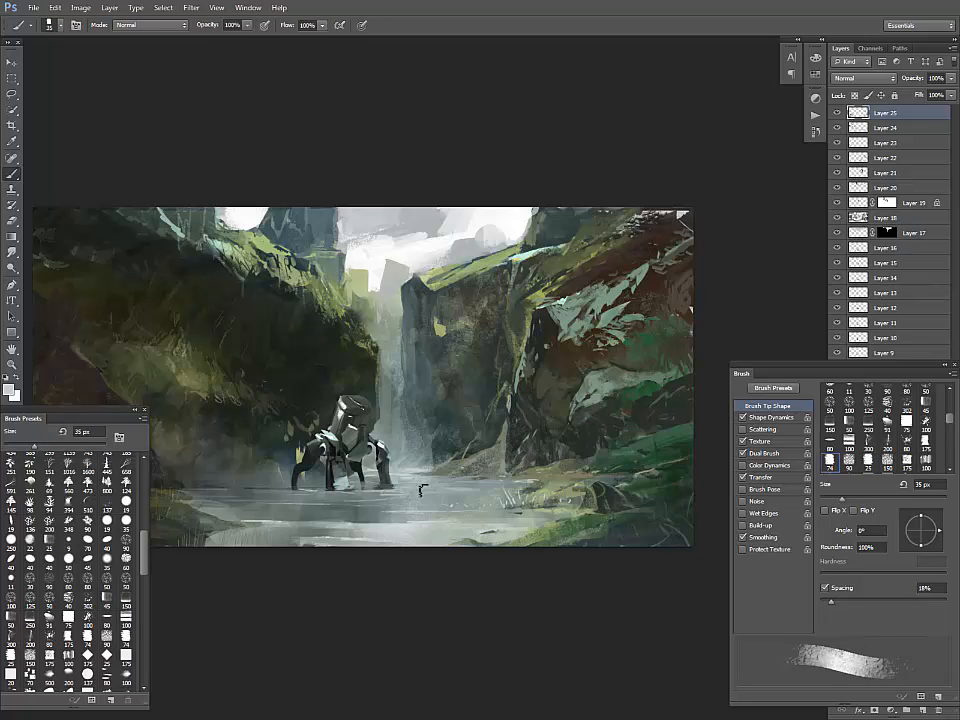
key("bracketright")
key("bracketright")
key("bracketright")
key("bracketright")
key("bracketright")
key("bracketright")
key("bracketright")
key("bracketright")
key("bracketright")
key("bracketright")
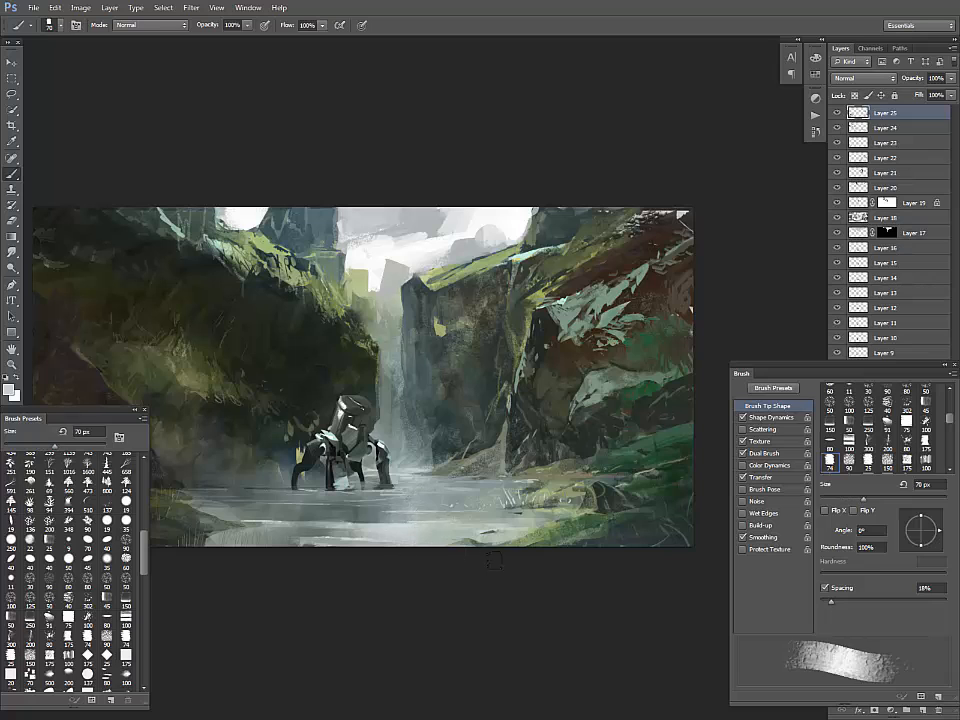
Step: Cover the pale yellow patch on the cliff face beside the waterfall with a sampled dark tone and the textured brush
left_click_drag(530, 440, 565, 443)
left_click(486, 320, "alt")
key("bracketleft")
key("bracketleft")
key("bracketleft")
key("bracketleft")
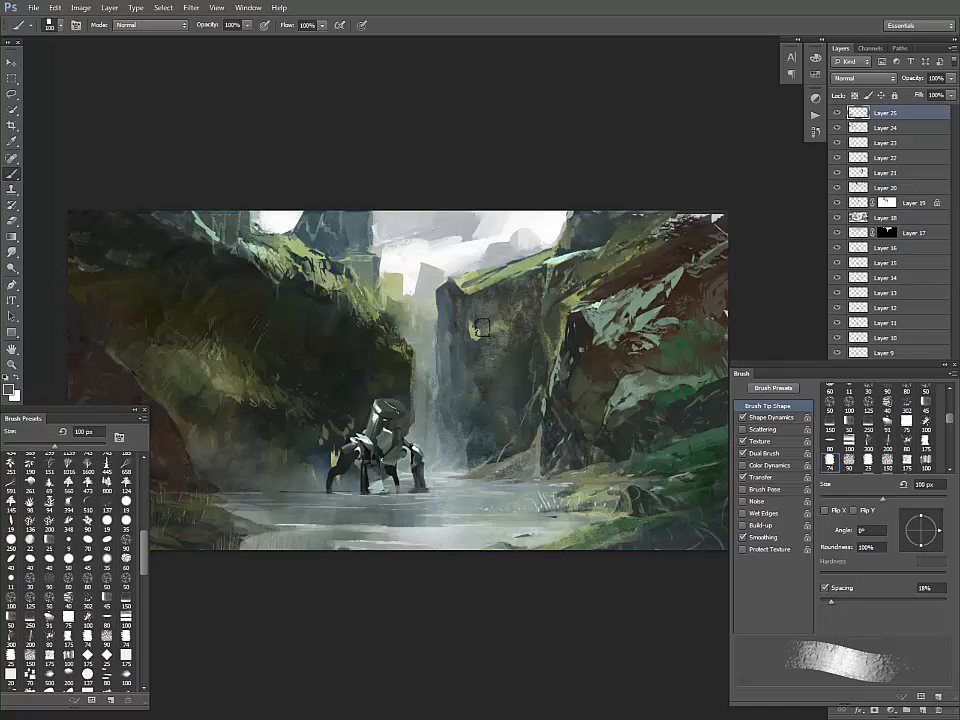
left_click(867, 458)
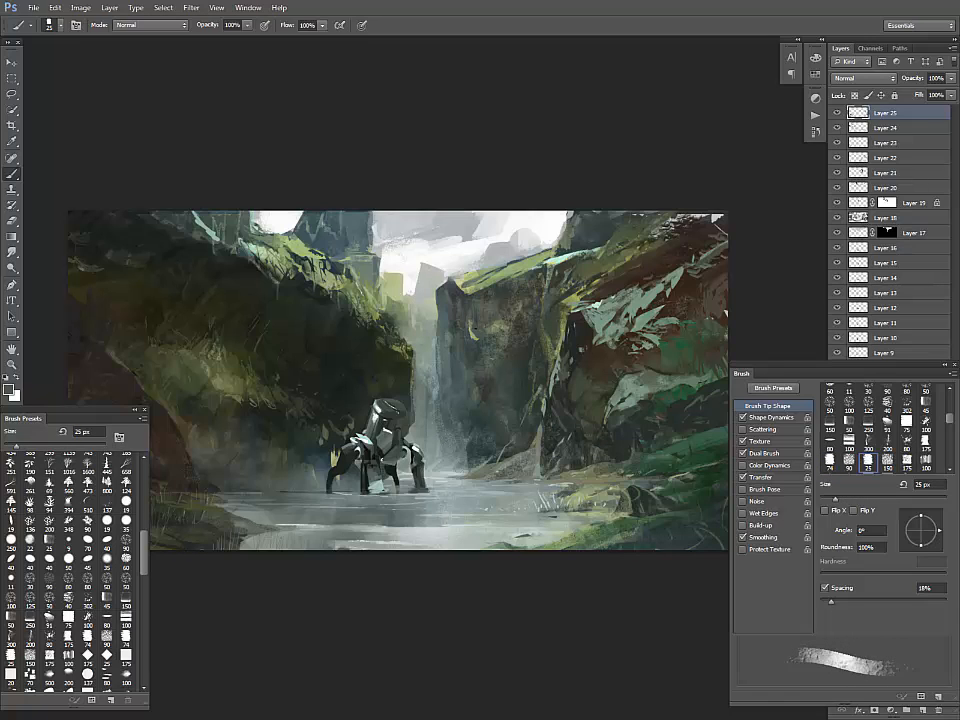
Step: Add fine yellow-green accents near the cliff's top edge beside the waterfall with a sampled grass color and the textured brush at 1 to 5 px
left_click(358, 245, "alt")
key("bracketleft")
key("bracketleft")
key("bracketleft")
key("bracketleft")
key("bracketleft")
key("bracketleft")
key("bracketleft")
key("bracketleft")
key("bracketleft")
key("bracketleft")
key("bracketleft")
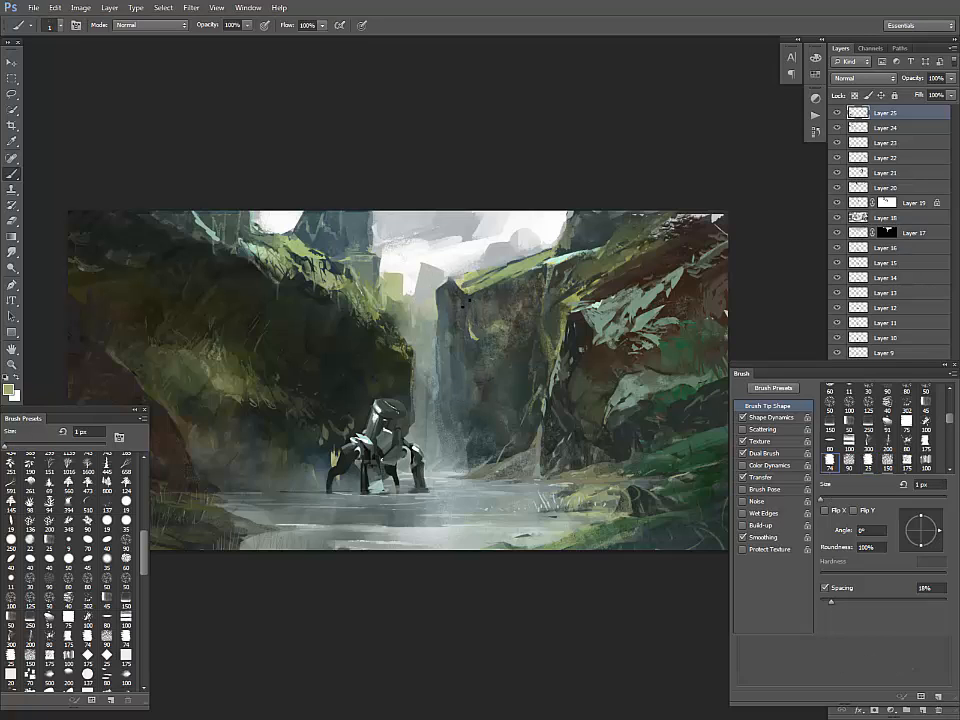
key("bracketright")
key("bracketright")
key("bracketright")
key("bracketright")
key("bracketright")
key("bracketright")
Step: Paint a thin mossy line down the cliff face beside the waterfall with the 91 px bristle tip reduced to 5 px
left_click(107, 621)
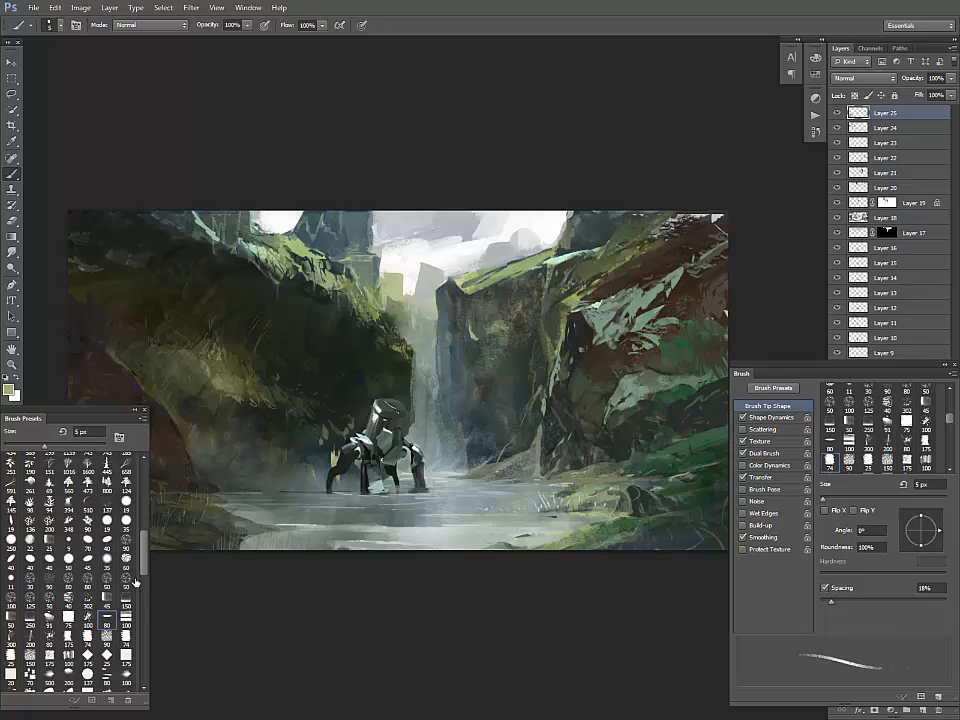
left_click(38, 466)
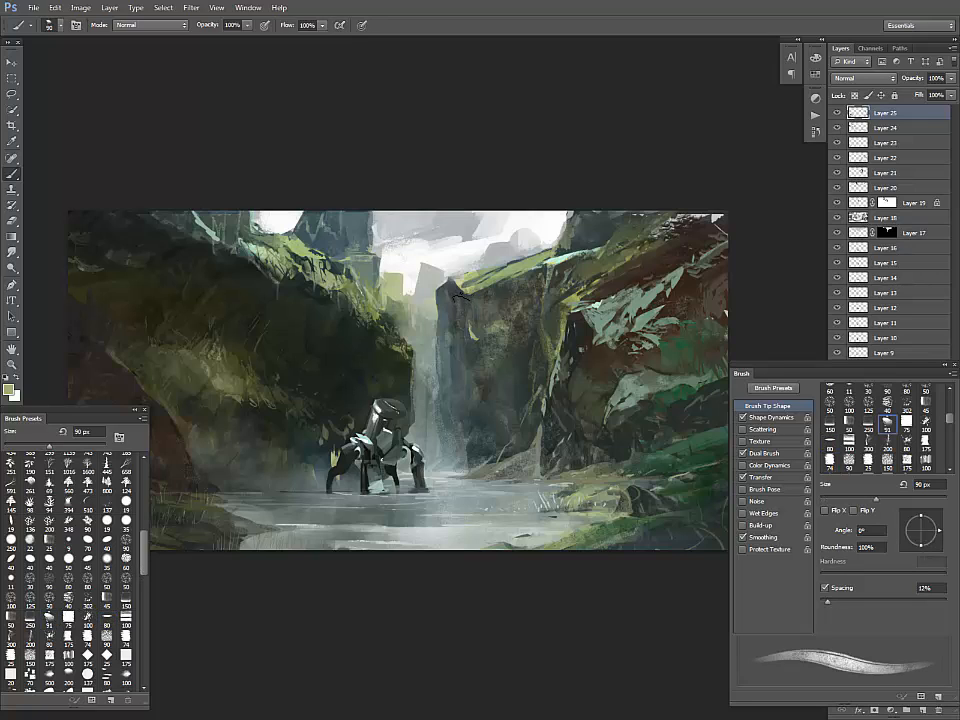
key("bracketleft")
key("bracketleft")
key("bracketleft")
key("bracketleft")
key("bracketleft")
key("bracketleft")
key("bracketleft")
key("bracketleft")
key("bracketleft")
key("bracketleft")
key("bracketleft")
key("bracketleft")
key("bracketleft")
key("bracketleft")
key("bracketleft")
key("bracketleft")
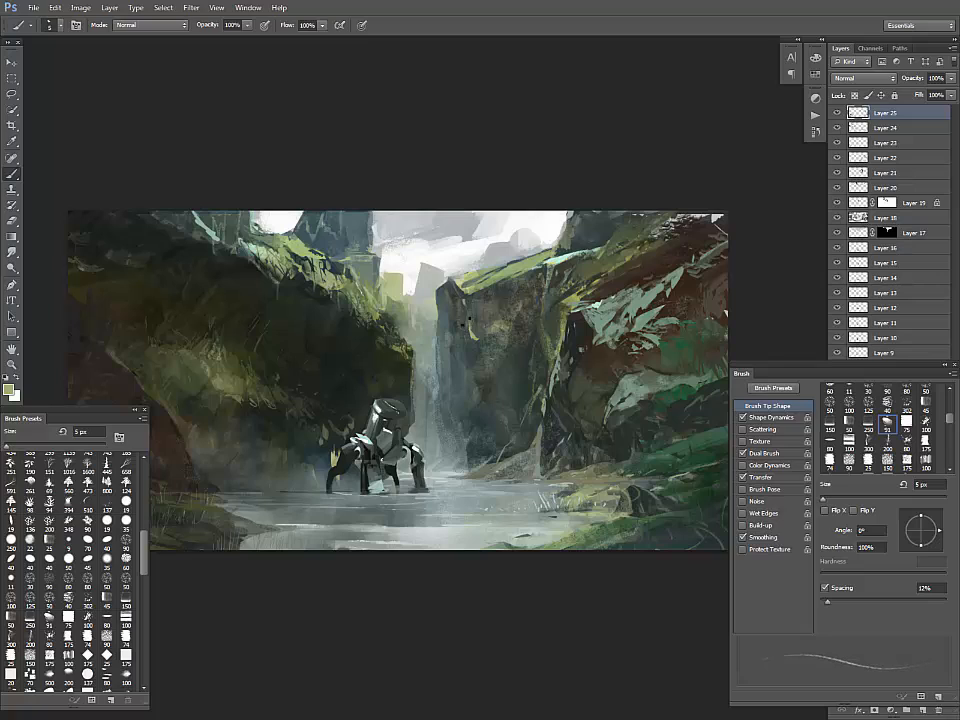
Step: Extend the moss streak down the cliff face with the bristle tip at 10, then 25 px, and blend it with sampled olive and gray tones
key("bracketright")
key("bracketright")
key("bracketright")
key("bracketright")
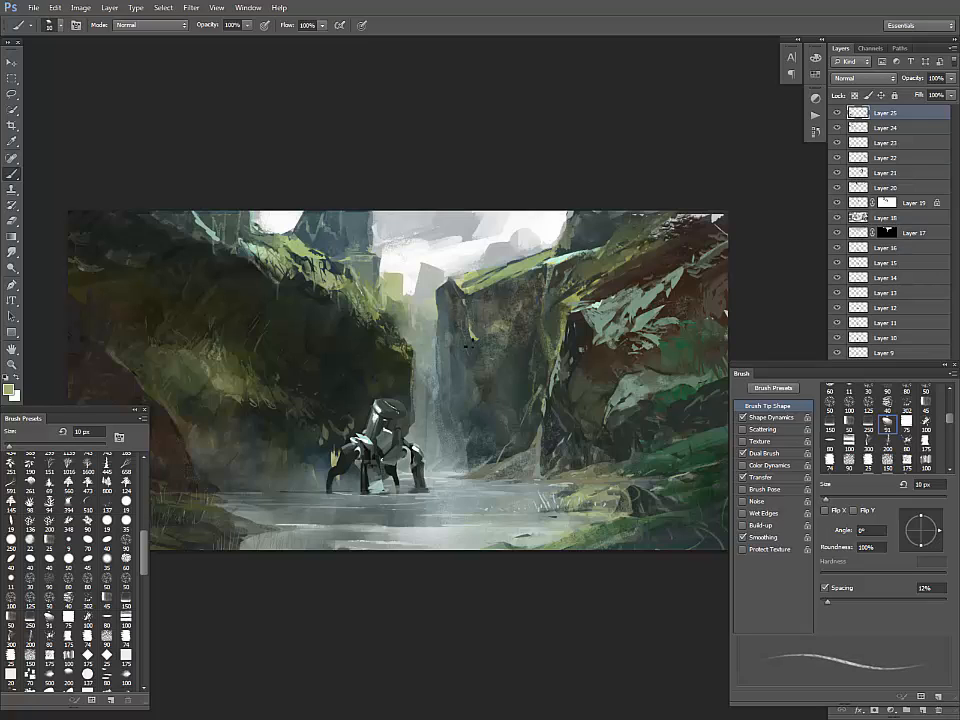
key("bracketright")
key("bracketright")
key("bracketright")
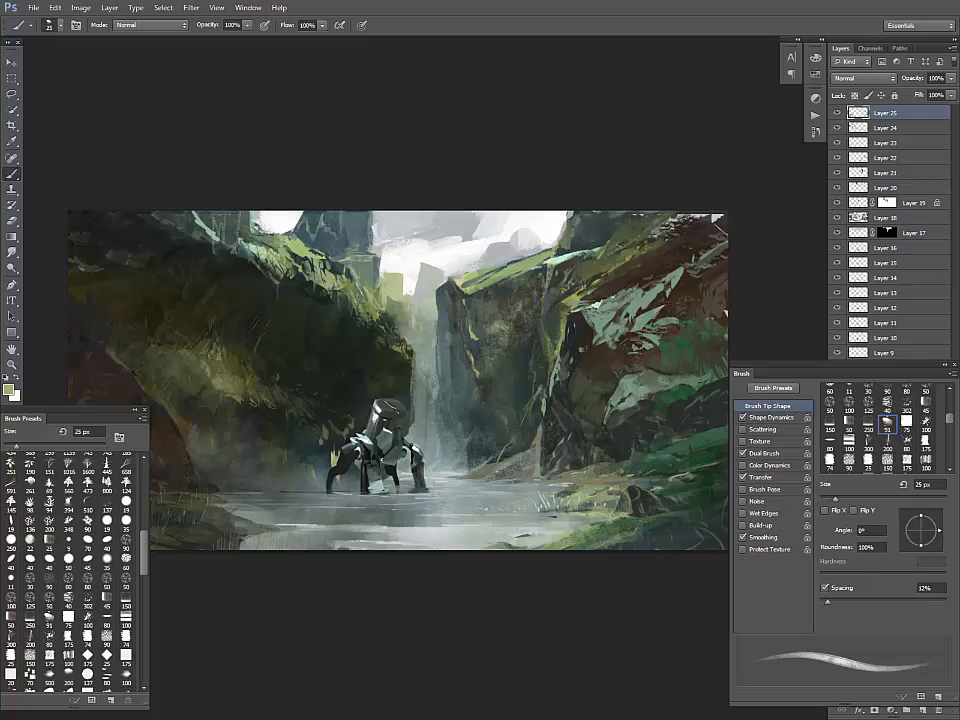
left_click(492, 377, "alt")
left_click(358, 266, "alt")
left_click(480, 378, "alt")
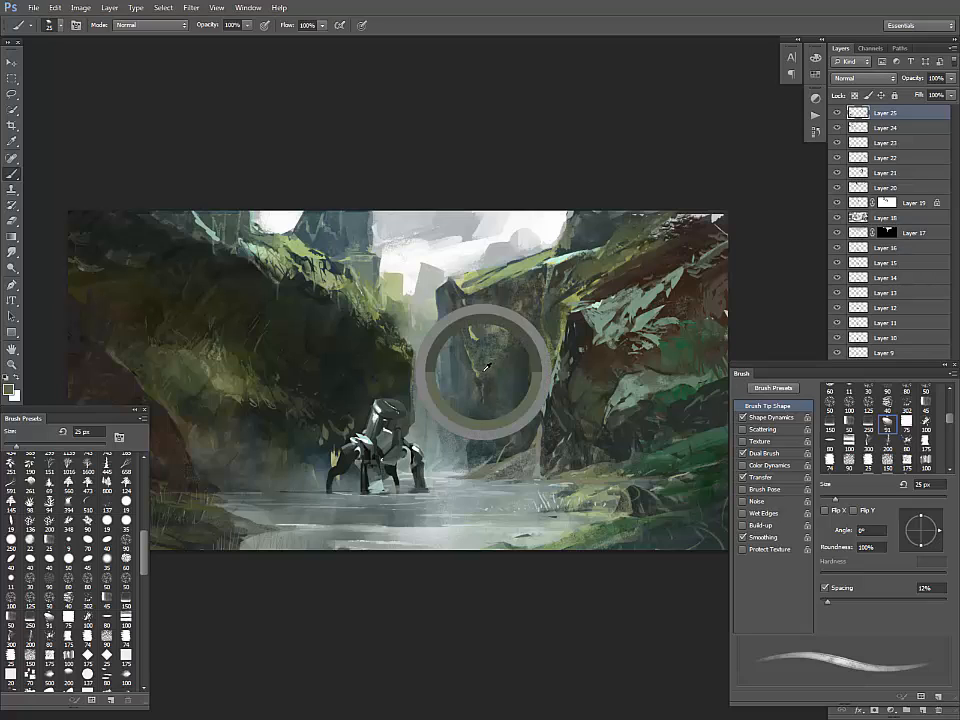
Step: Stamp dark branches over the left bank using the Clone Stamp with the 591 px branch tip, enlarged to 1200 px
key("s")
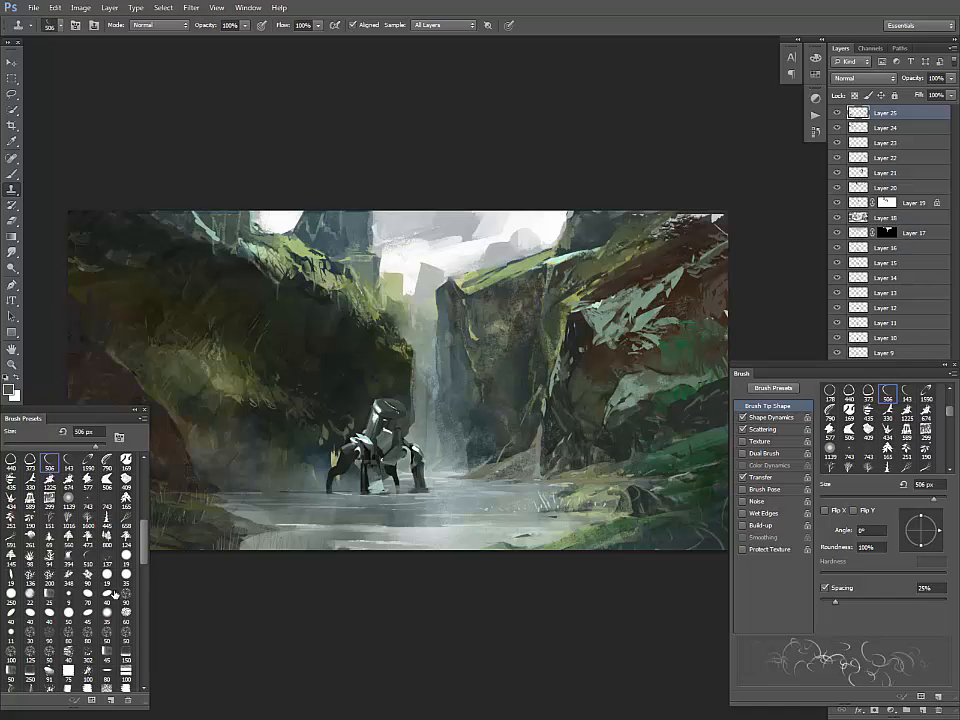
left_click(11, 574)
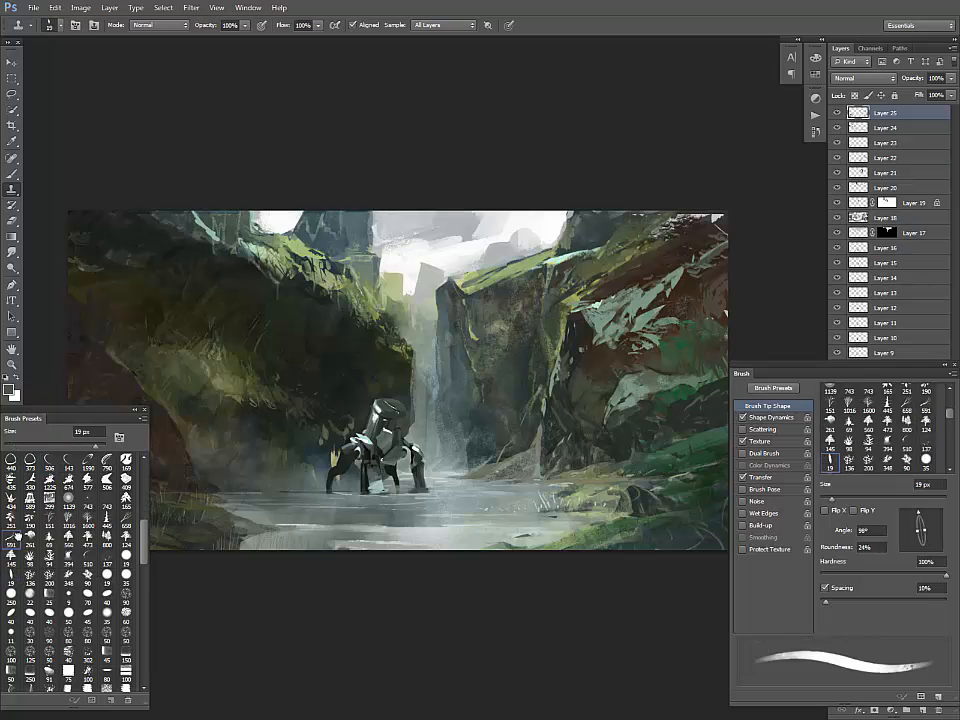
left_click(11, 538)
left_click_drag(529, 456, 648, 454)
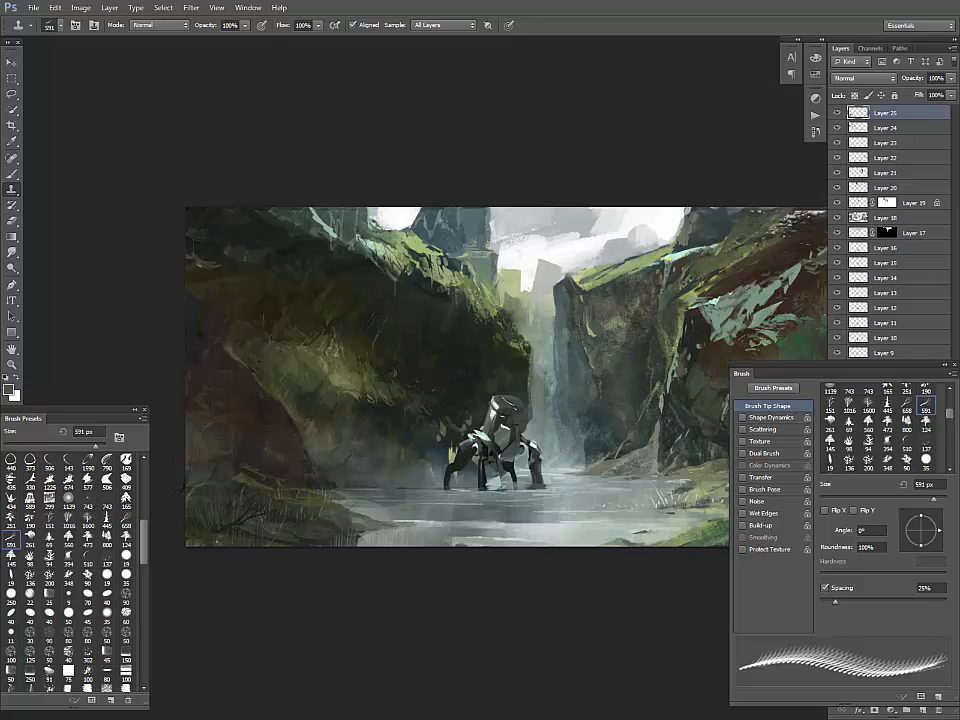
left_click(246, 520)
key("bracketright")
key("bracketright")
key("bracketright")
key("bracketright")
left_click(235, 512)
key("bracketright")
key("bracketright")
left_click(284, 446)
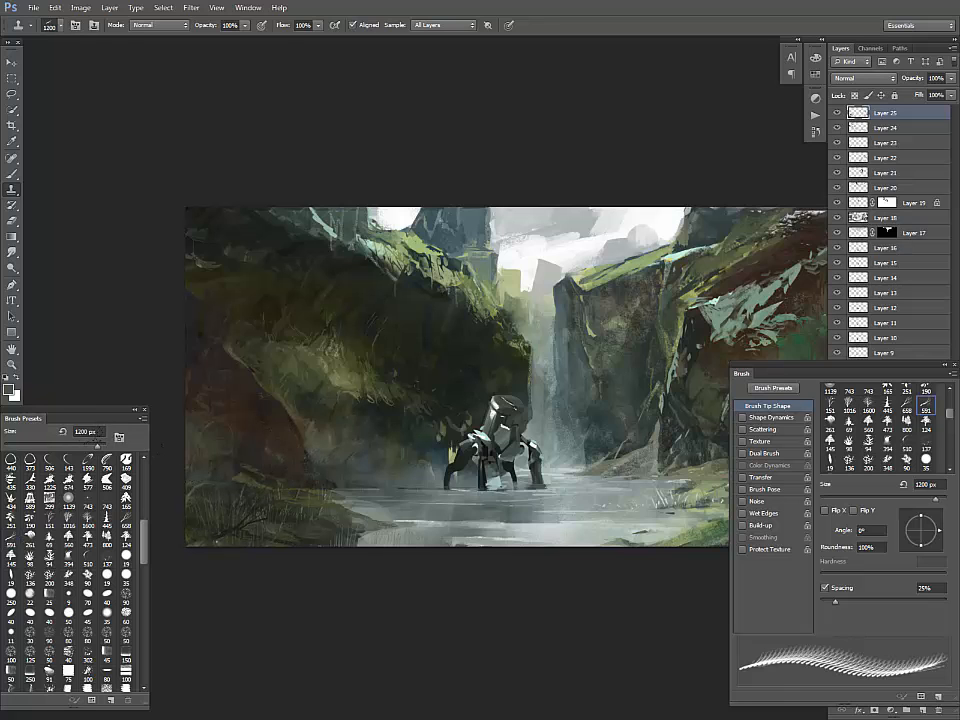
Step: Stamp dark foliage shapes across the lower right bank using the Clone Stamp with the 790 px leaf tip
mouse_move(703, 500)
left_mouse_down()
mouse_move(673, 510)
mouse_move(438, 510)
left_mouse_up()
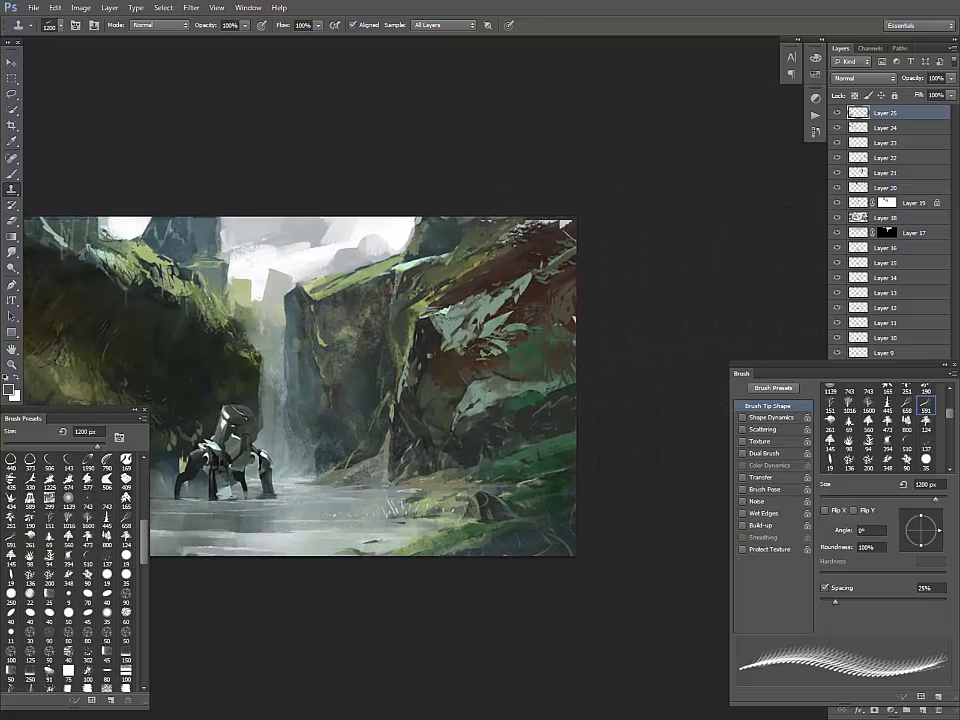
left_click(107, 461)
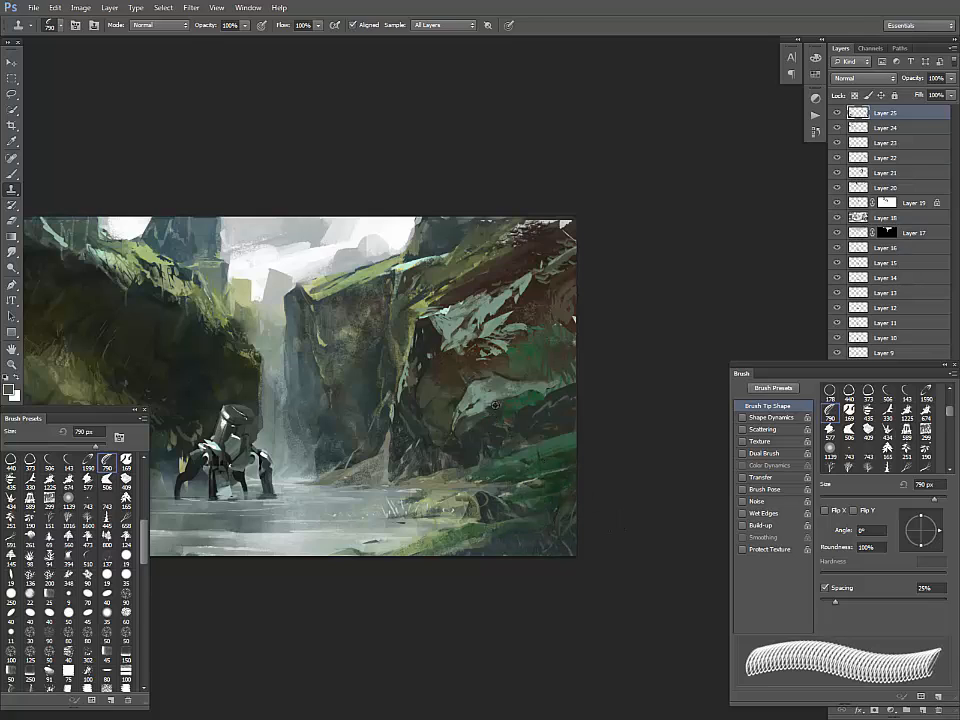
mouse_move(486, 503)
left_mouse_down()
mouse_move(497, 538)
mouse_move(551, 553)
left_mouse_up()
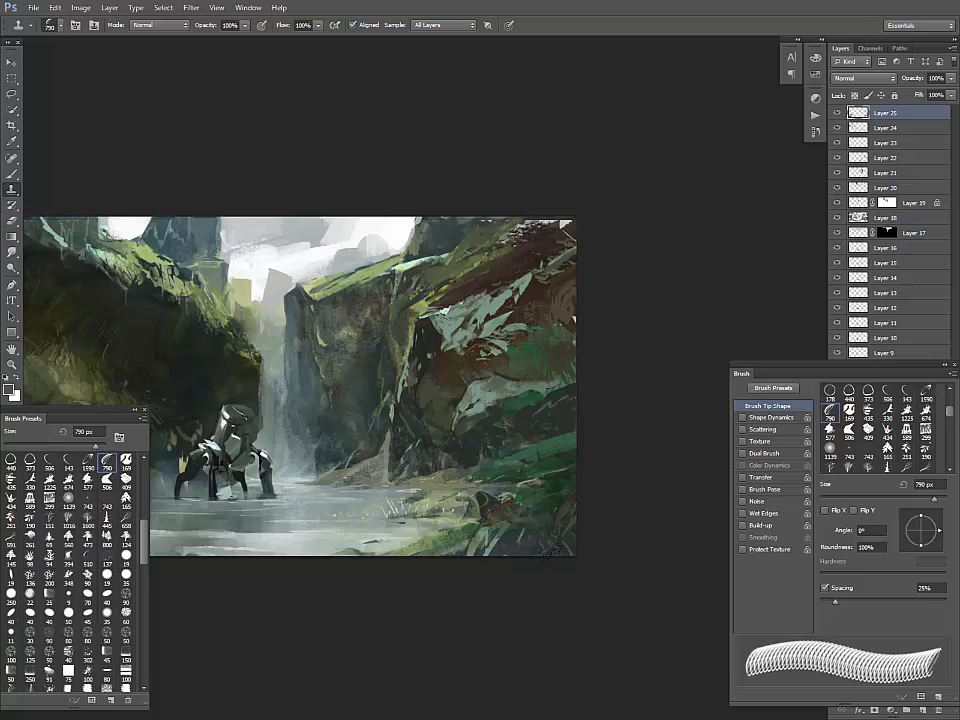
Step: Switch to the Brush tool with the scattered 510 px grass-blade tip
key("b")
left_click(89, 557)
key("bracketright")
key("bracketright")
key("bracketright")
key("bracketright")
key("bracketright")
key("bracketright")
left_click_drag(480, 516, 532, 530)
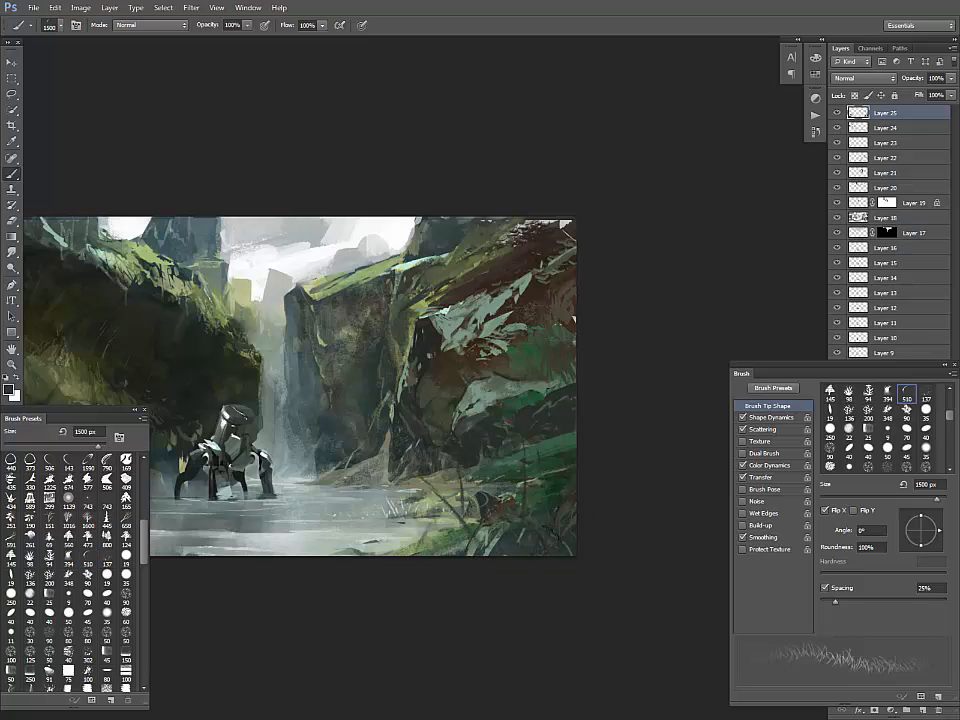
key("ctrl+z")
Step: Paint dark grass blades along the left bank's lower edge with the scattered grass tip set to 300 px
key("bracketleft")
key("bracketleft")
key("bracketleft")
key("bracketleft")
key("bracketleft")
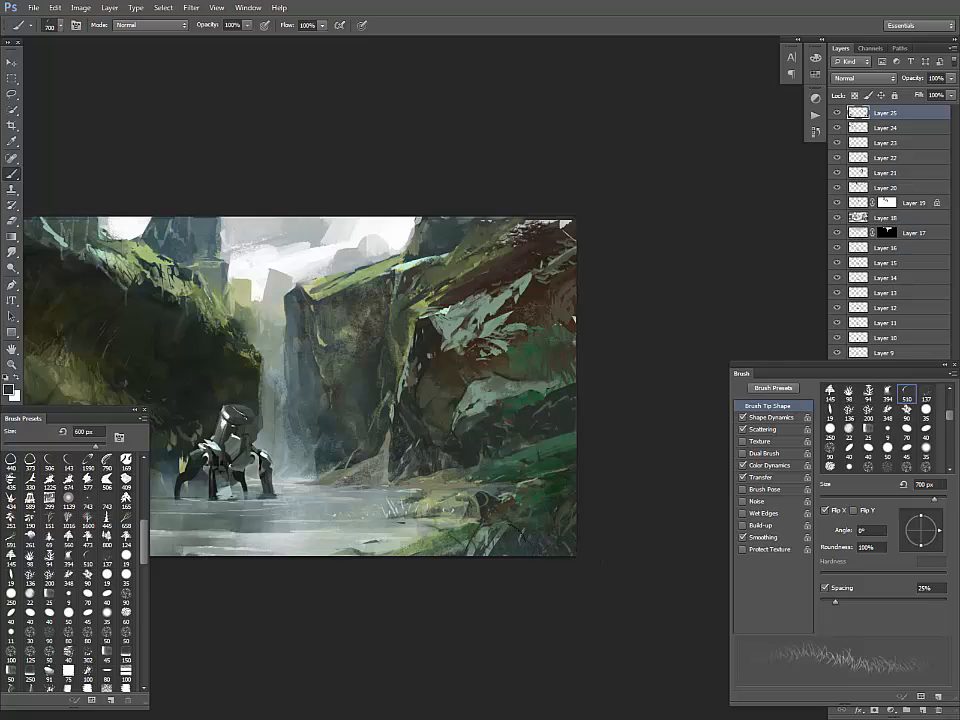
key("bracketleft")
key("bracketleft")
key("bracketleft")
key("bracketleft")
key("bracketleft")
key("bracketleft")
key("bracketright")
key("bracketright")
key("bracketright")
left_click_drag(572, 508, 679, 504)
left_click_drag(583, 510, 638, 503)
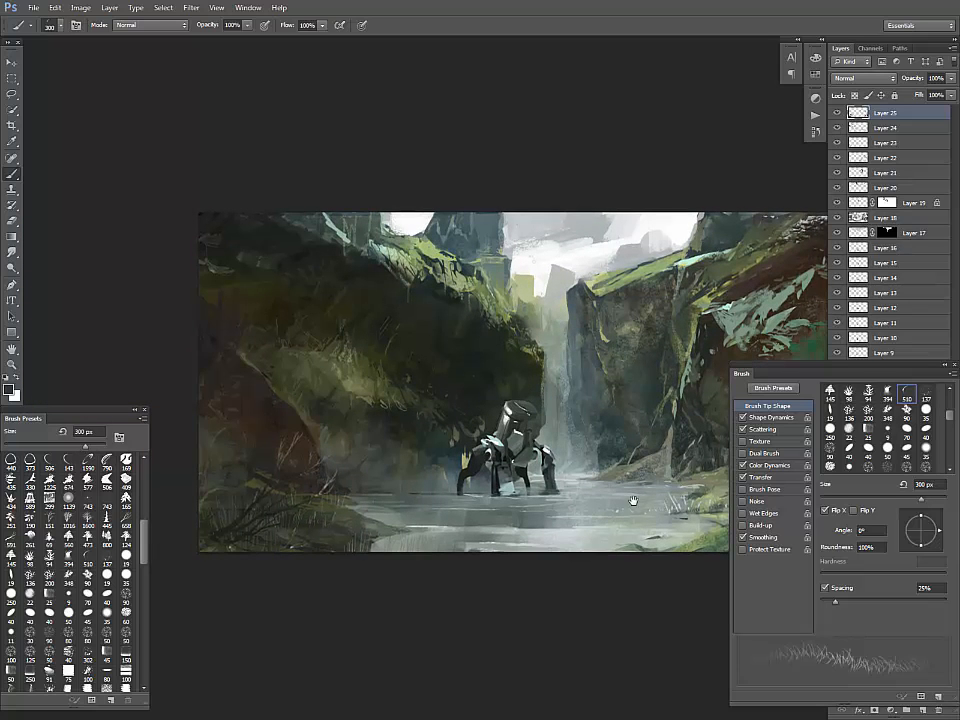
left_click_drag(362, 542, 432, 538)
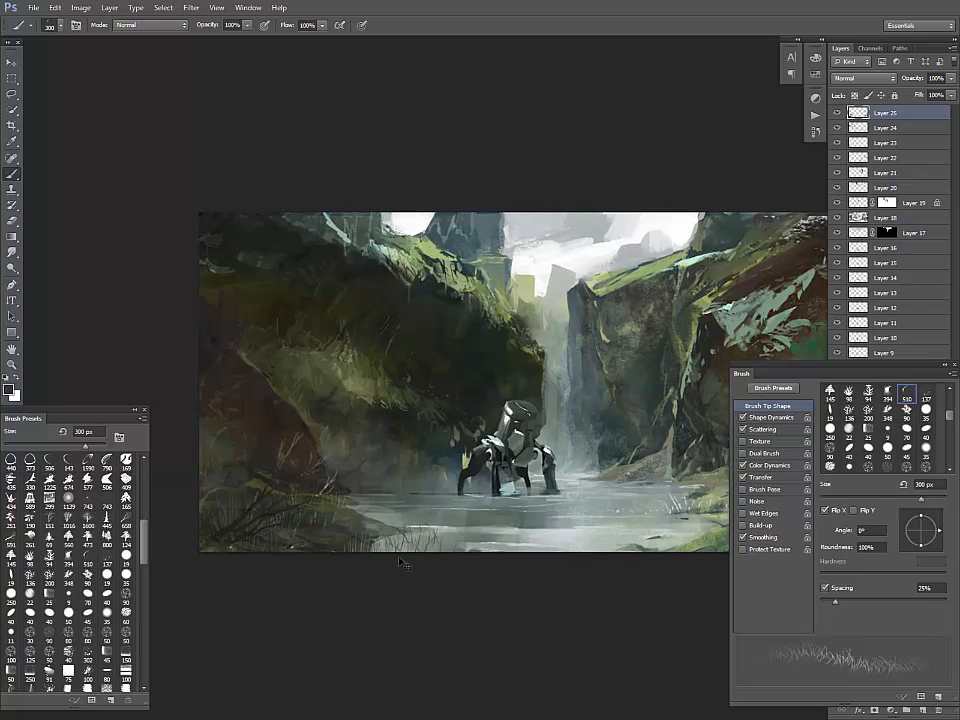
left_click(611, 544)
Step: Add a new layer above Layer 25 and choose the 9 px hard round brush tip
mouse_move(457, 412)
left_mouse_down()
mouse_move(527, 439)
mouse_move(294, 402)
left_mouse_up()
mouse_move(575, 404)
left_mouse_down()
mouse_move(486, 404)
mouse_move(579, 416)
mouse_move(606, 407)
mouse_move(615, 418)
left_mouse_up()
left_click(128, 519)
scroll(105, 540, "down", 1)
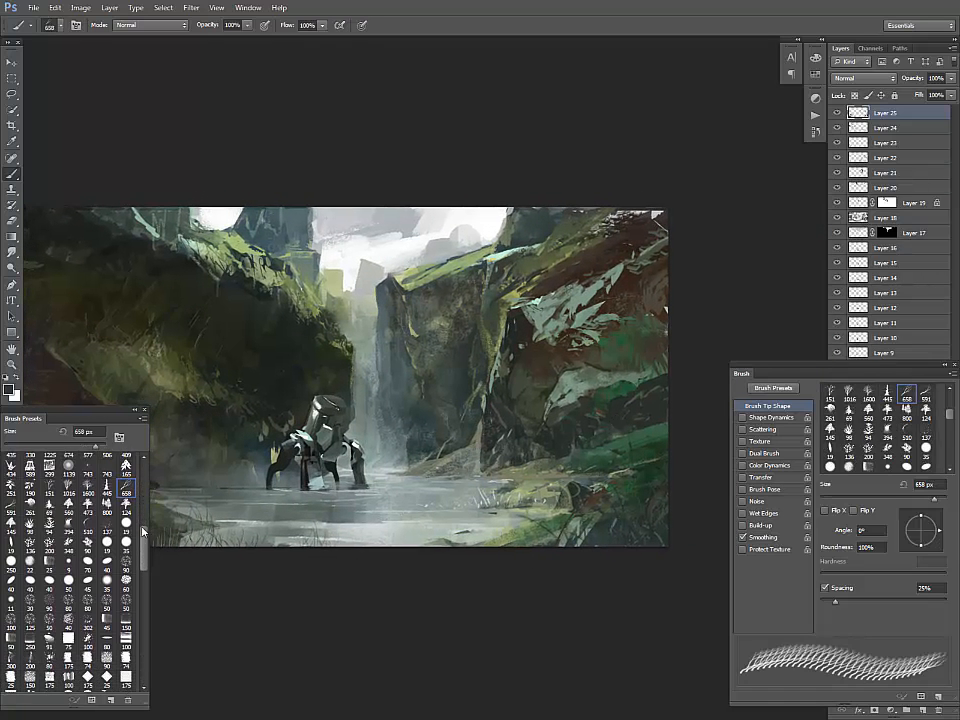
left_click(68, 572)
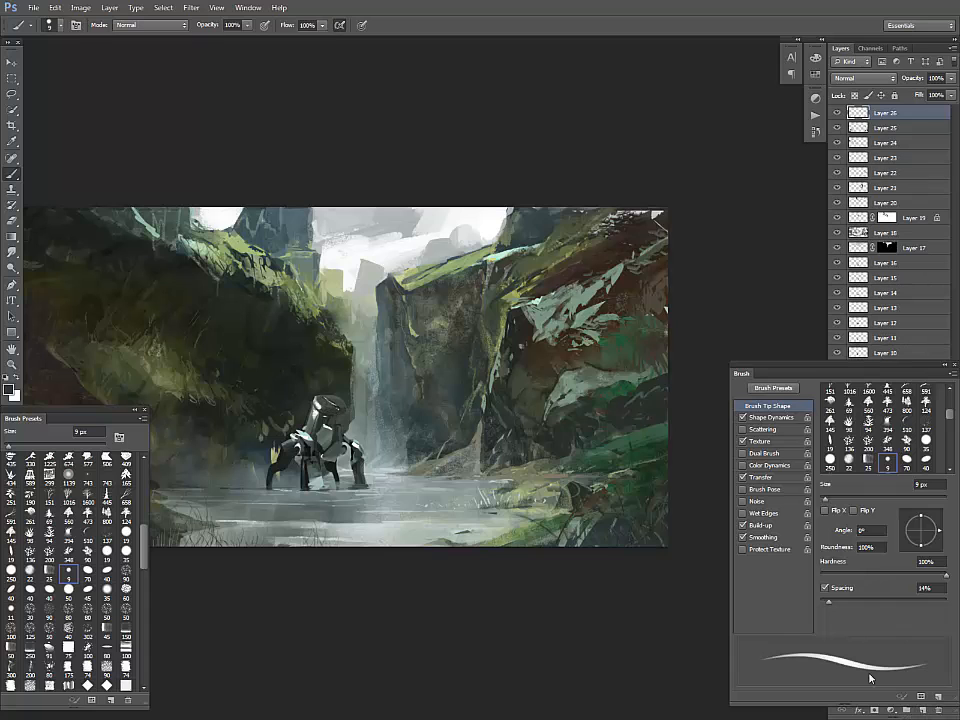
Step: Refine the rim and dark side of the mech's cylindrical head with tones sampled from it and the 9 px round brush
key("ctrl+plus")
left_click_drag(437, 464, 592, 451)
left_click(294, 296, "alt")
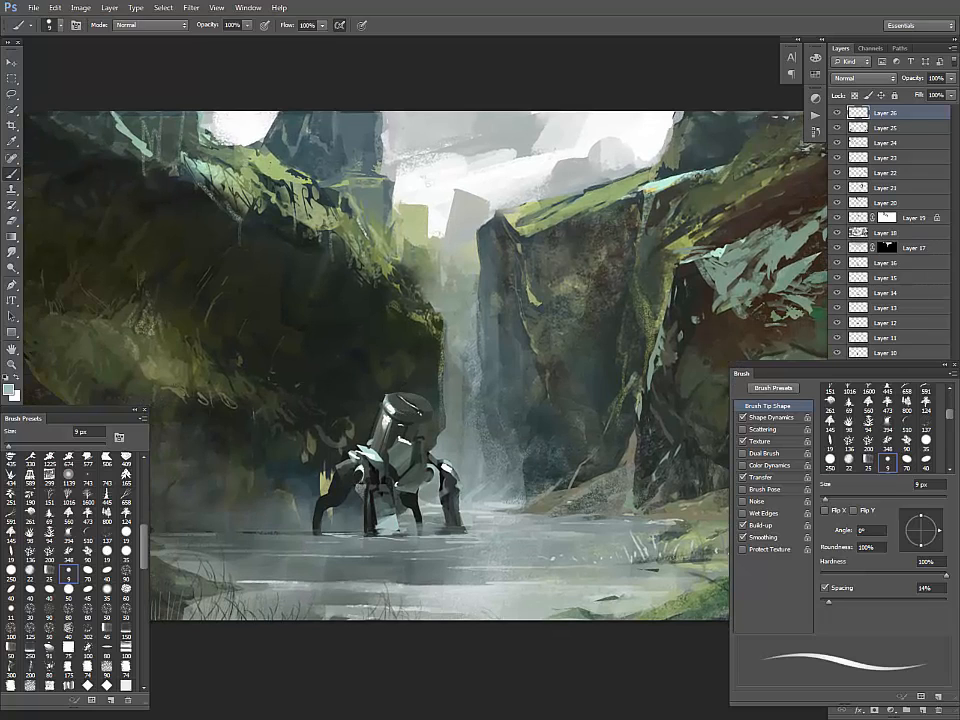
left_click(312, 308, "alt")
left_click(408, 418, "alt")
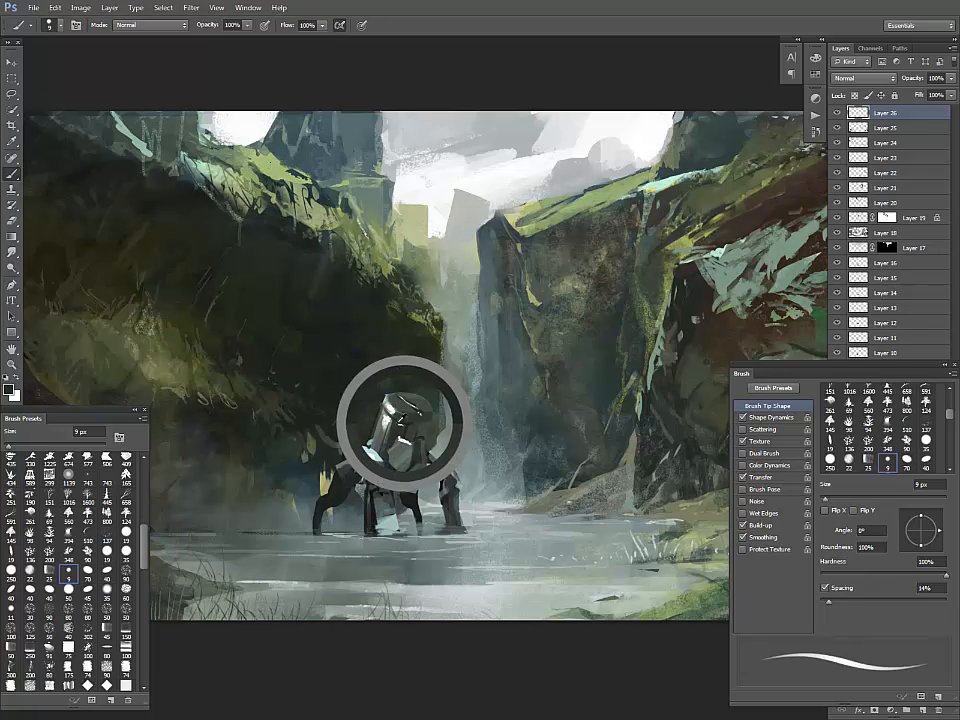
left_click(421, 411, "alt")
left_click(308, 318, "alt")
left_click(426, 411, "alt")
left_click_drag(425, 415, 433, 423)
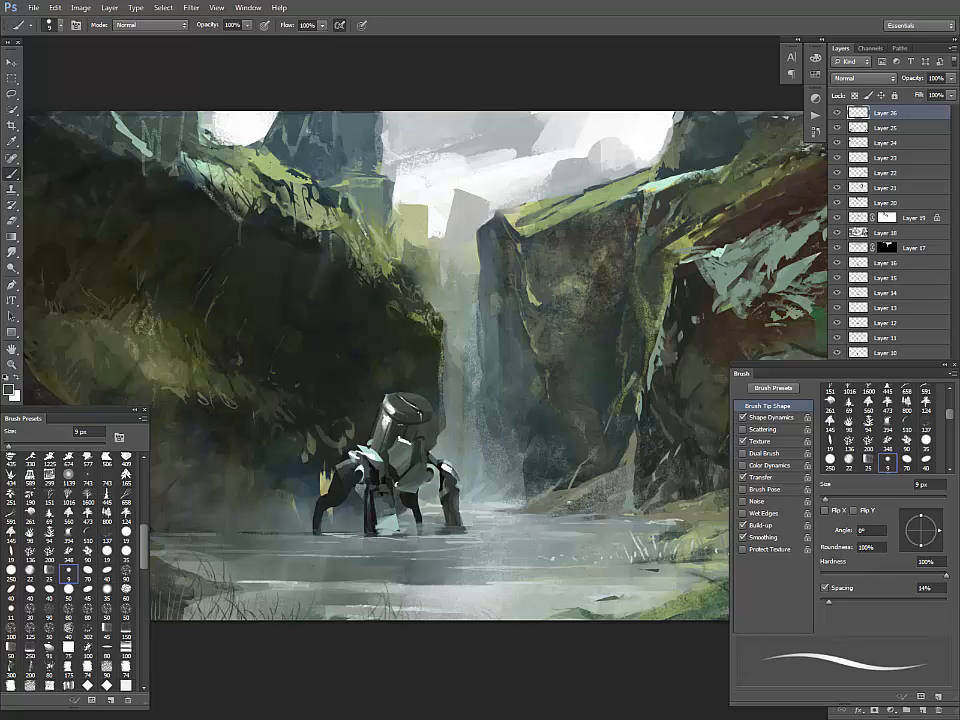
Step: Add pale aqua highlights to the mech's head and shoulder with a sampled color and the round brush reduced to 6 px
key("bracketleft")
key("bracketleft")
key("bracketleft")
left_click(388, 392, "alt")
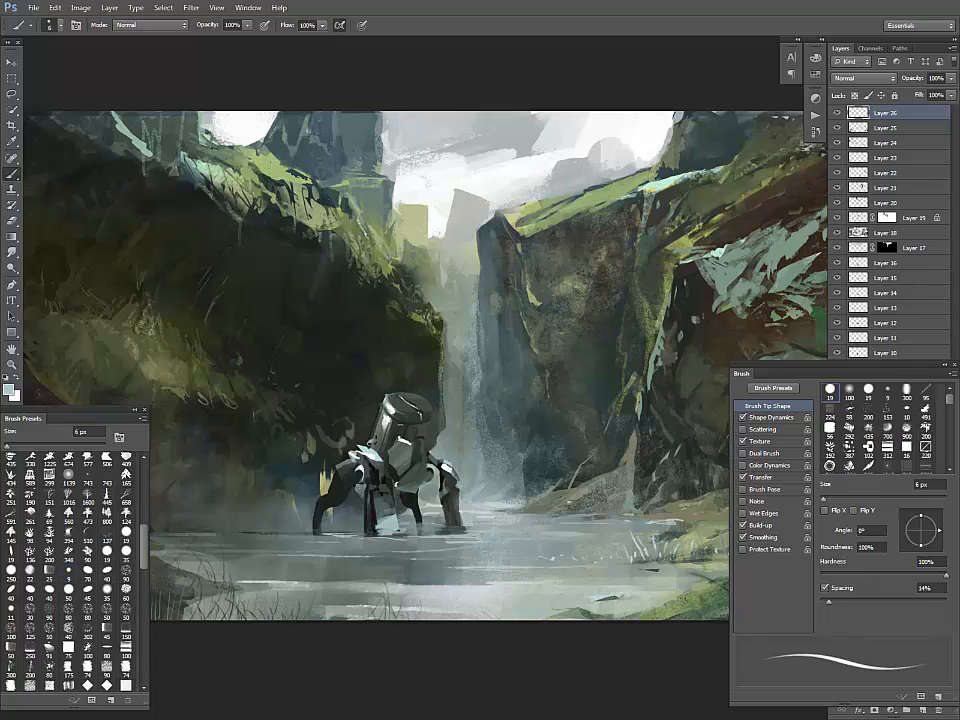
left_click_drag(382, 409, 370, 439)
left_click(373, 436, "alt")
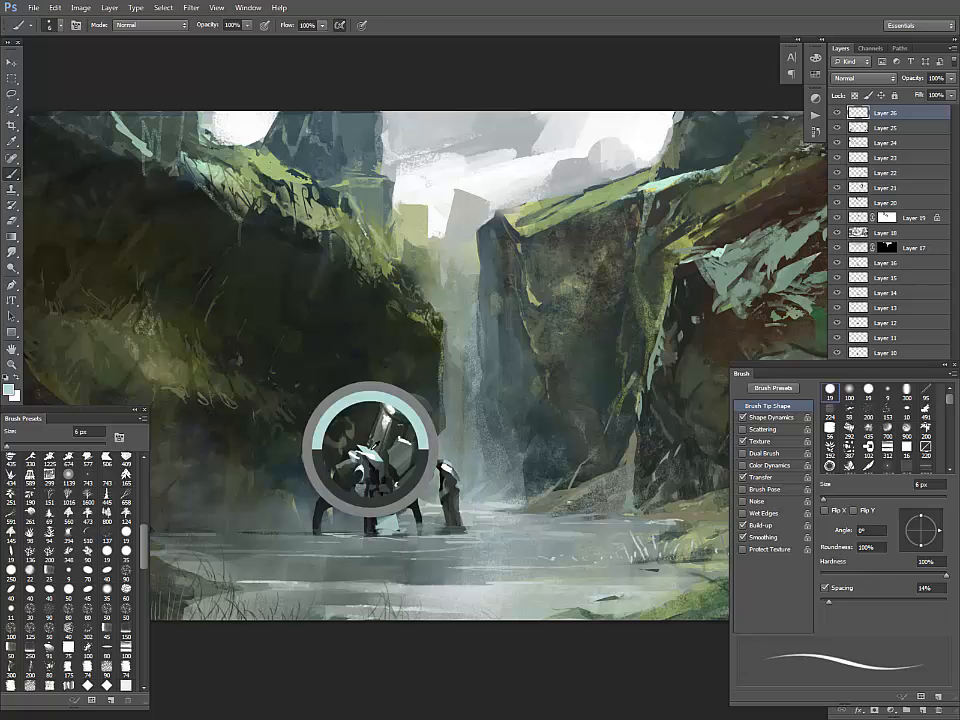
Step: Define the mech's body plates with white highlights and sampled dark and gray-green tones using the 6 px round brush
left_click(270, 335, "alt")
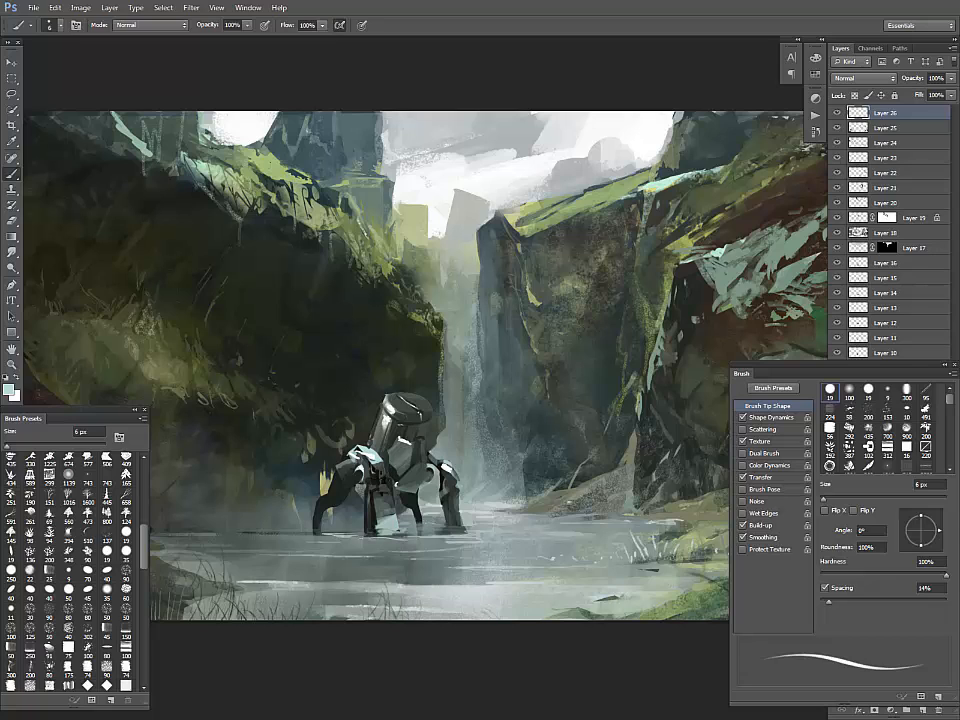
left_click(285, 356, "alt")
left_click(383, 410, "alt")
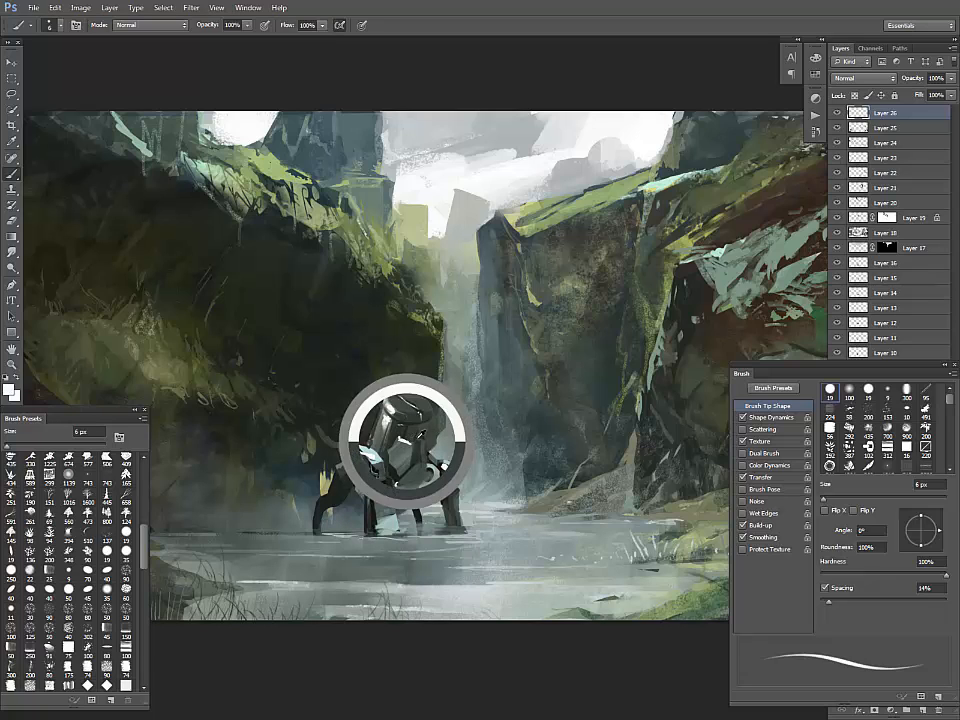
left_click(313, 339, "alt")
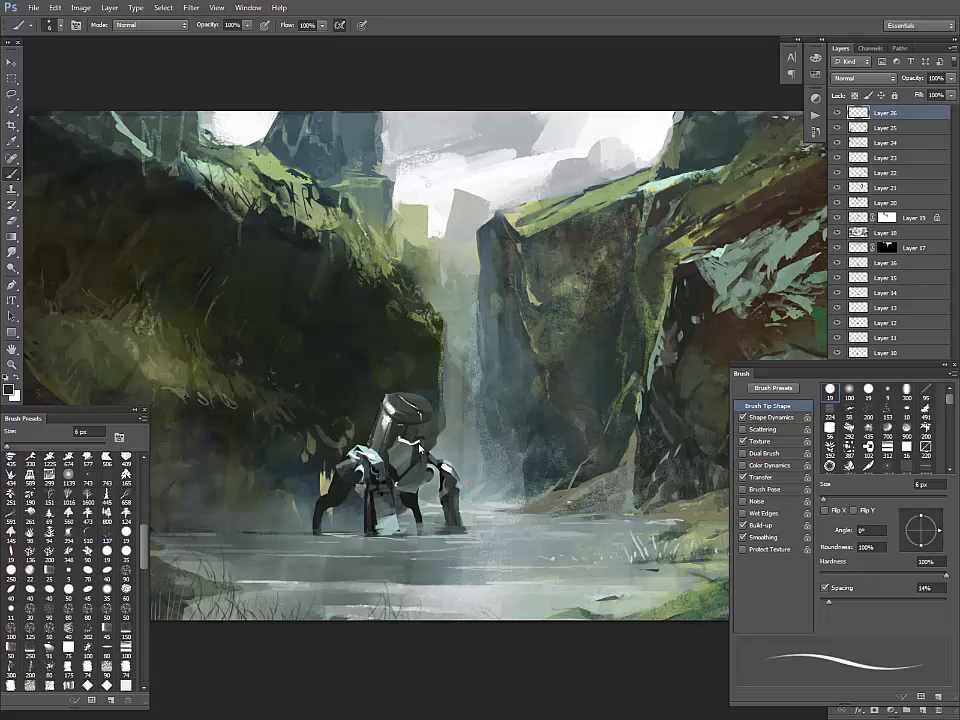
left_click(383, 404, "alt")
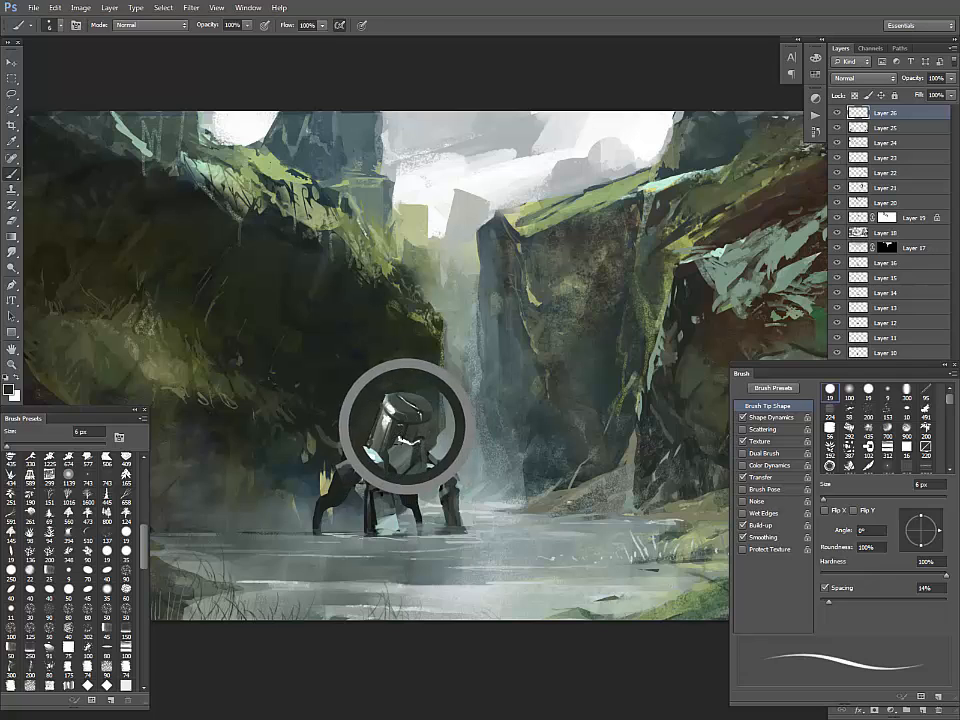
left_click(300, 360, "alt")
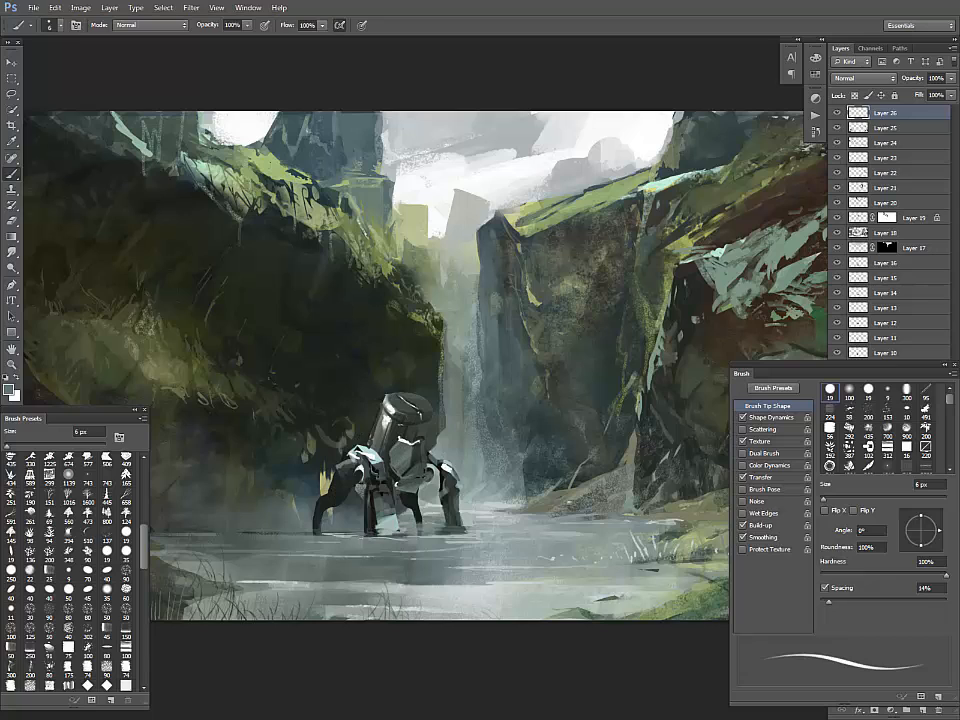
Step: Darken the mech's front leg with sampled dark tones and the round brush enlarged to 15 px
left_click(315, 344, "alt")
key("bracketright")
key("bracketright")
key("bracketright")
key("bracketright")
key("bracketright")
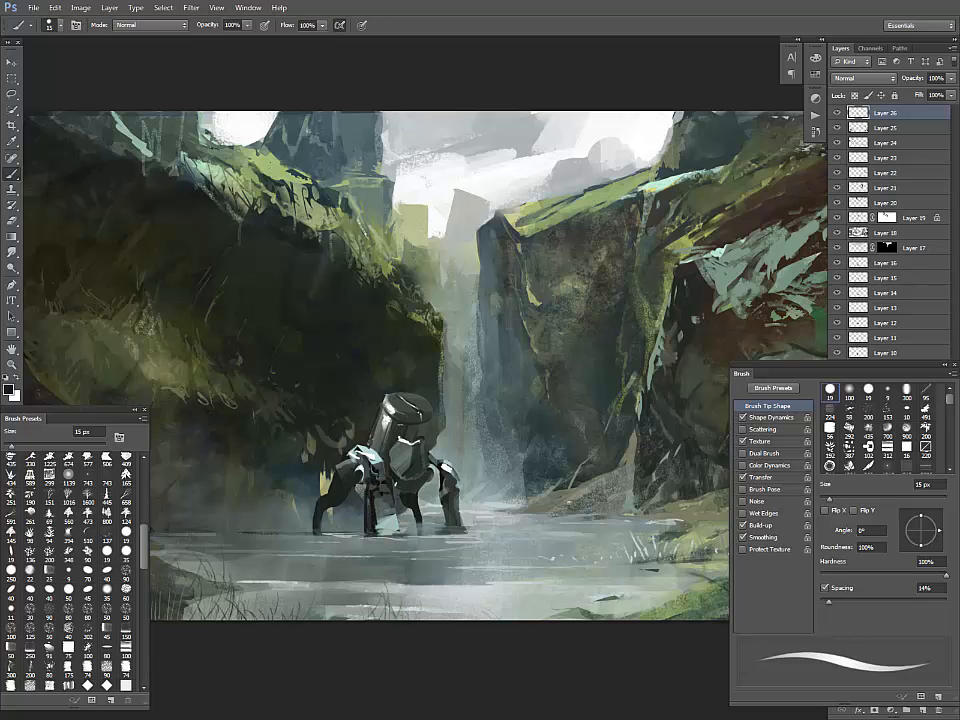
mouse_move(376, 498)
left_mouse_down()
mouse_move(389, 506)
mouse_move(377, 518)
mouse_move(388, 519)
left_mouse_up()
left_click(382, 494, "alt")
left_click(388, 498, "alt")
left_click(383, 519, "alt")
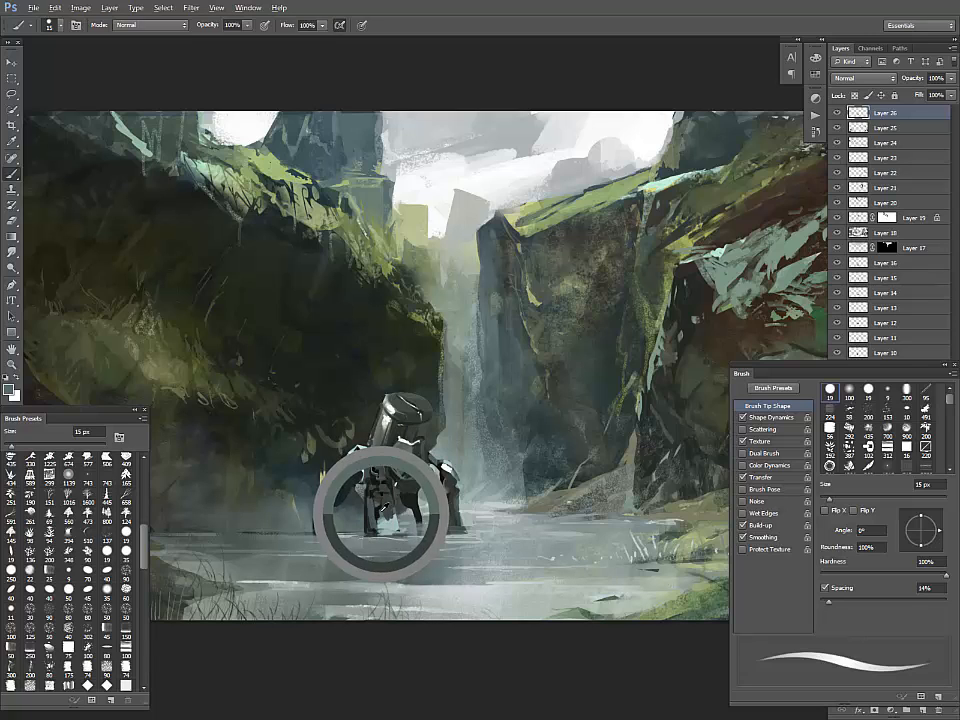
Step: Shape the lower front leg by alternating sampled near-black and gray-green tones with the 15 px round brush
left_click(379, 497, "alt")
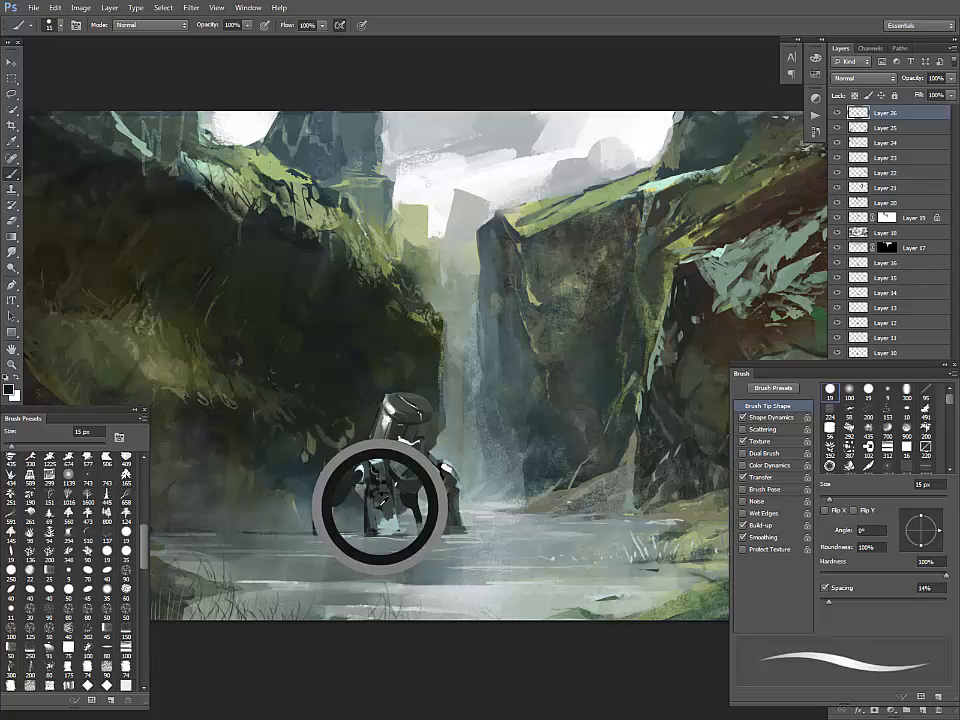
left_click_drag(382, 514, 388, 533)
left_click(384, 510, "alt")
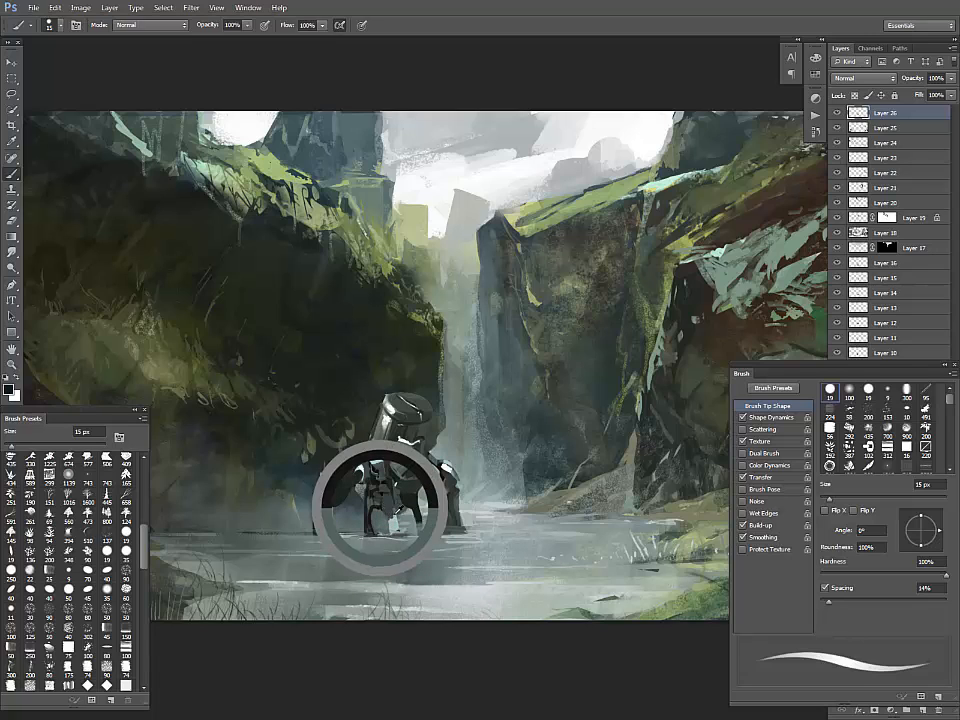
left_click(296, 395, "alt")
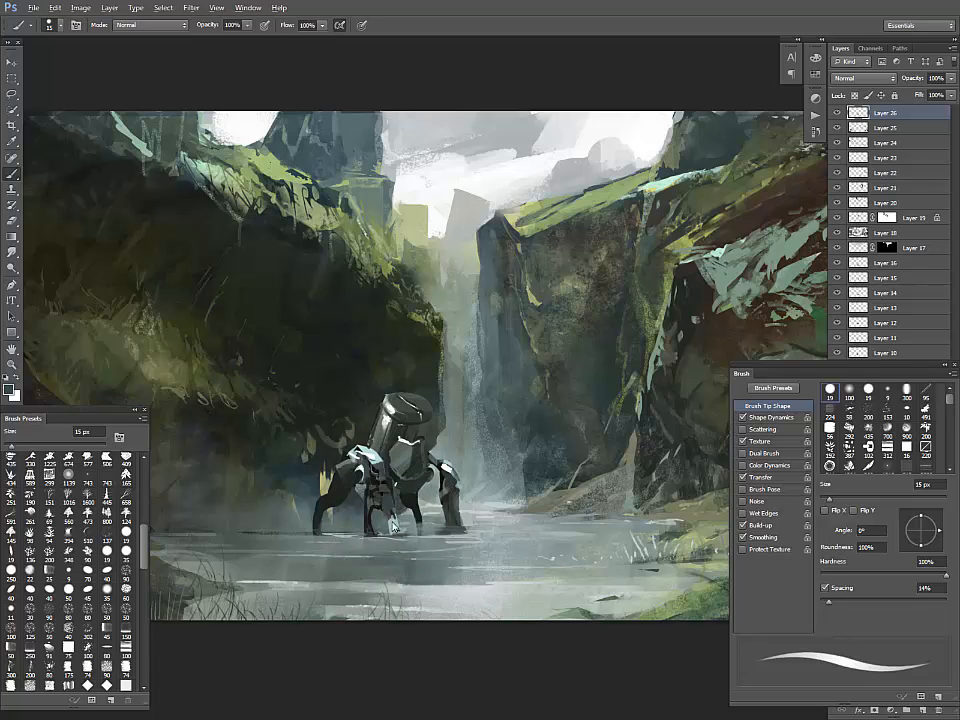
left_click(274, 382, "alt")
left_click(286, 356, "alt")
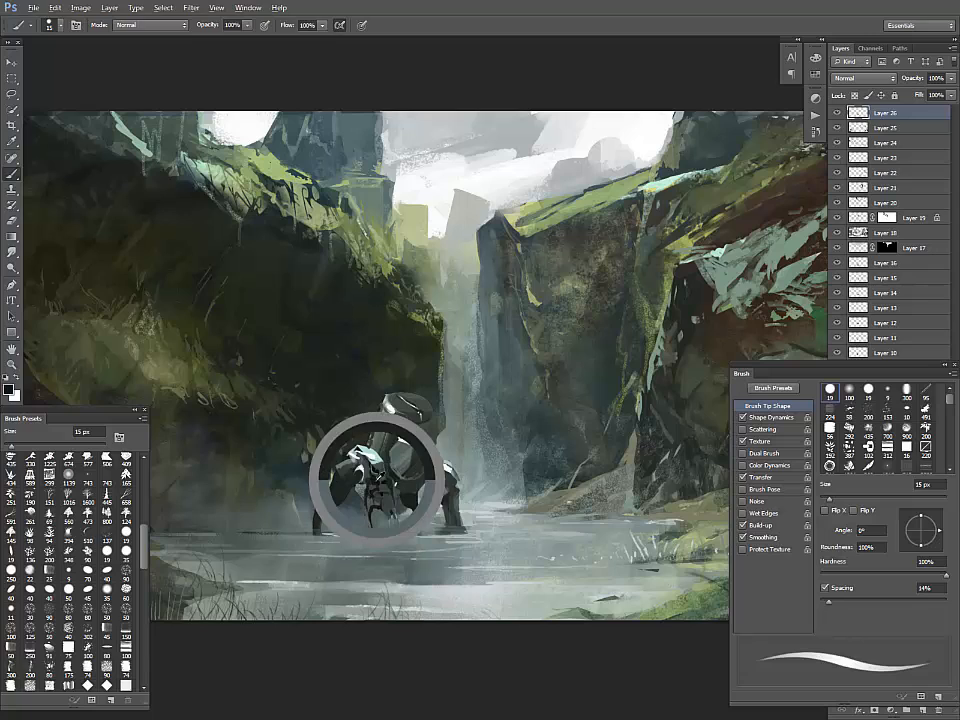
Step: Paint a dark strut along the outer edge of the mech's right leg using tones sampled around it
left_click_drag(458, 493, 469, 527)
left_click(465, 483, "alt")
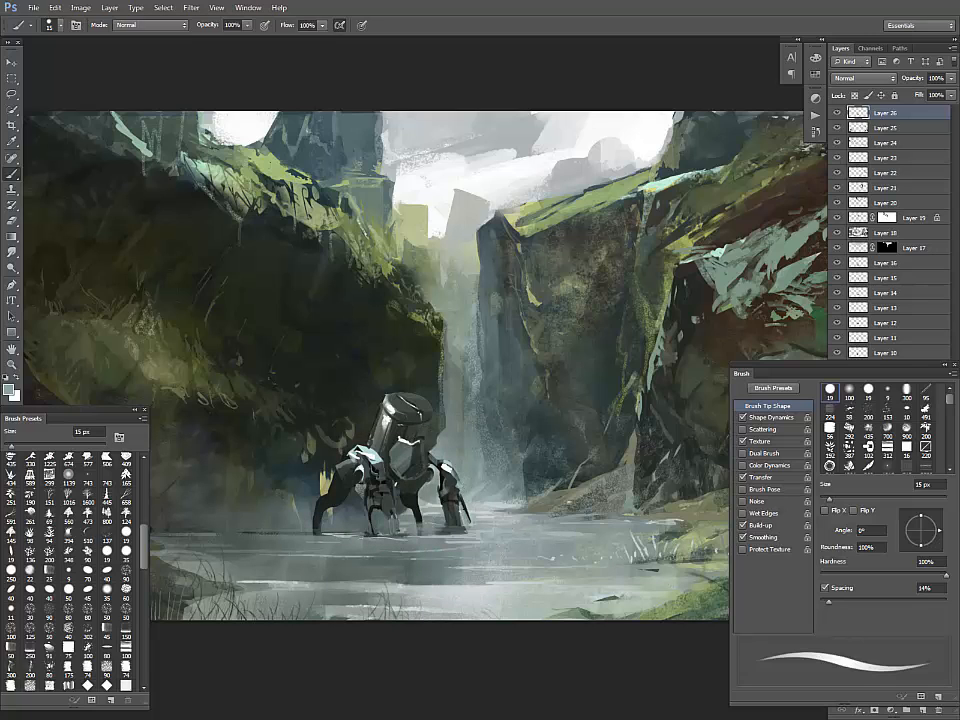
left_click(454, 511, "alt")
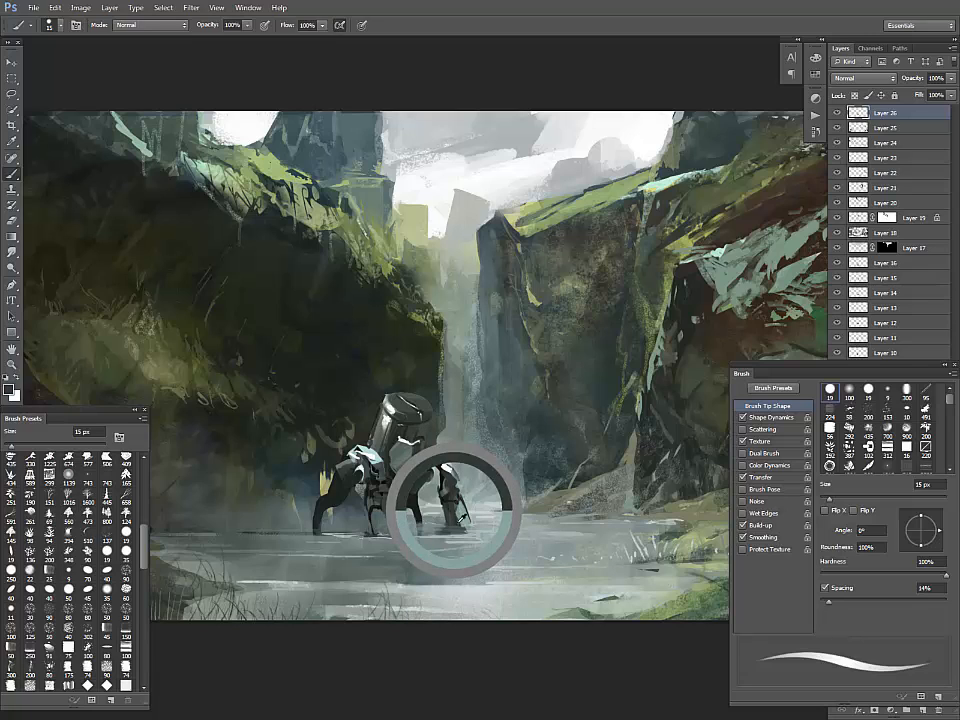
Step: Define the mech's chest plate and front leg struts with sampled tones and the round brush reduced to 7 px
left_click(386, 441, "alt")
key("bracketleft")
key("bracketleft")
key("bracketleft")
key("bracketleft")
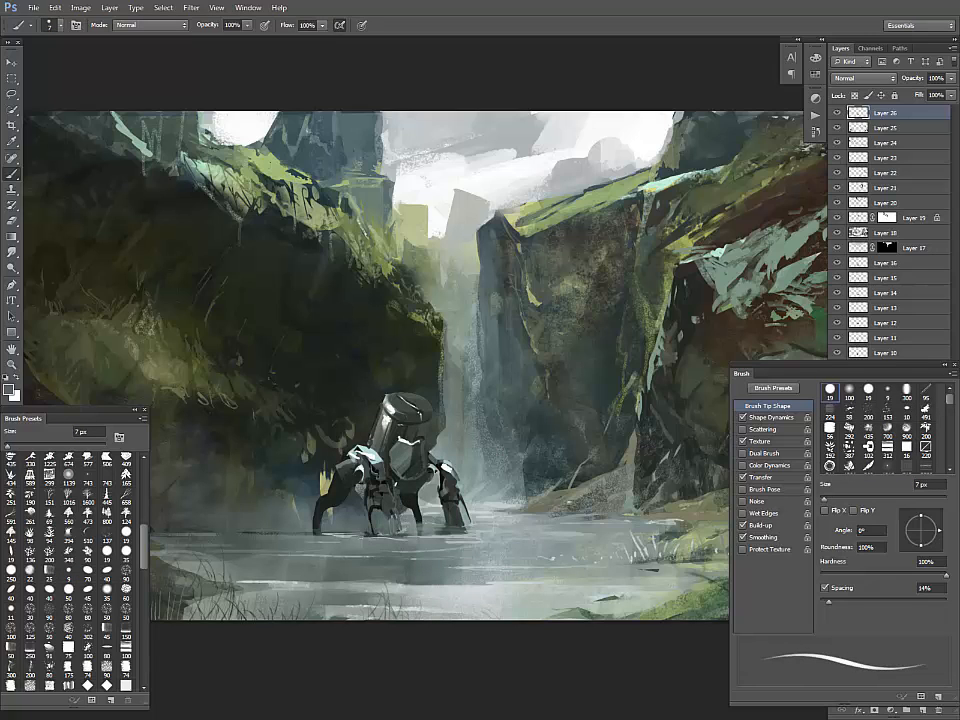
left_click(339, 345, "alt")
mouse_move(298, 382)
left_mouse_down()
mouse_move(302, 398)
mouse_move(275, 403)
left_mouse_up()
left_click_drag(333, 385, 336, 397)
left_click(331, 352, "alt")
Step: Add dark cable loops beside the mech's right shoulder, trying 15 px and finishing with the 7 px round brush
key("bracketright")
key("bracketright")
key("bracketright")
key("bracketright")
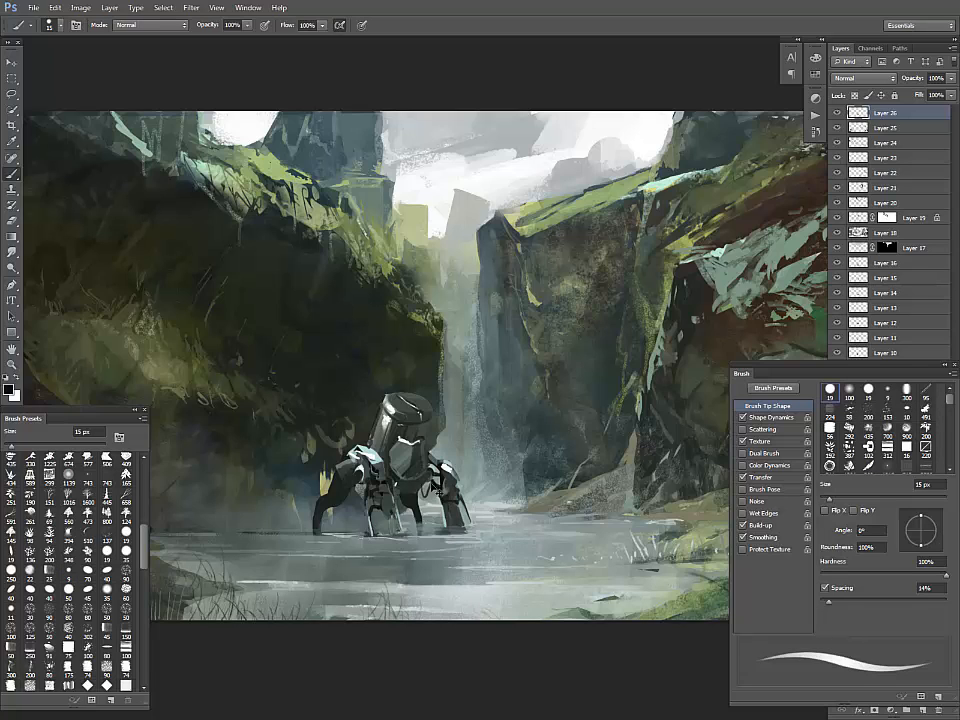
key("bracketleft")
key("bracketleft")
key("bracketleft")
key("bracketleft")
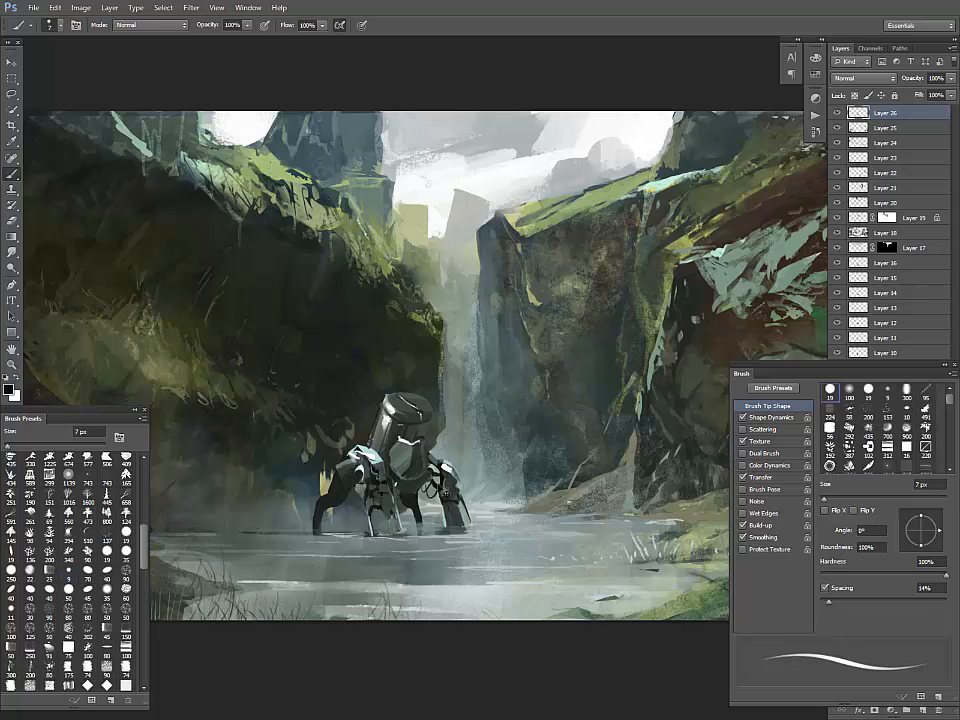
left_click_drag(436, 462, 437, 471)
Step: Sharpen the mech's left shoulder armor with sampled near-black and pale aqua strokes at 7 px
left_click_drag(382, 351, 398, 340)
left_click(383, 433, "alt")
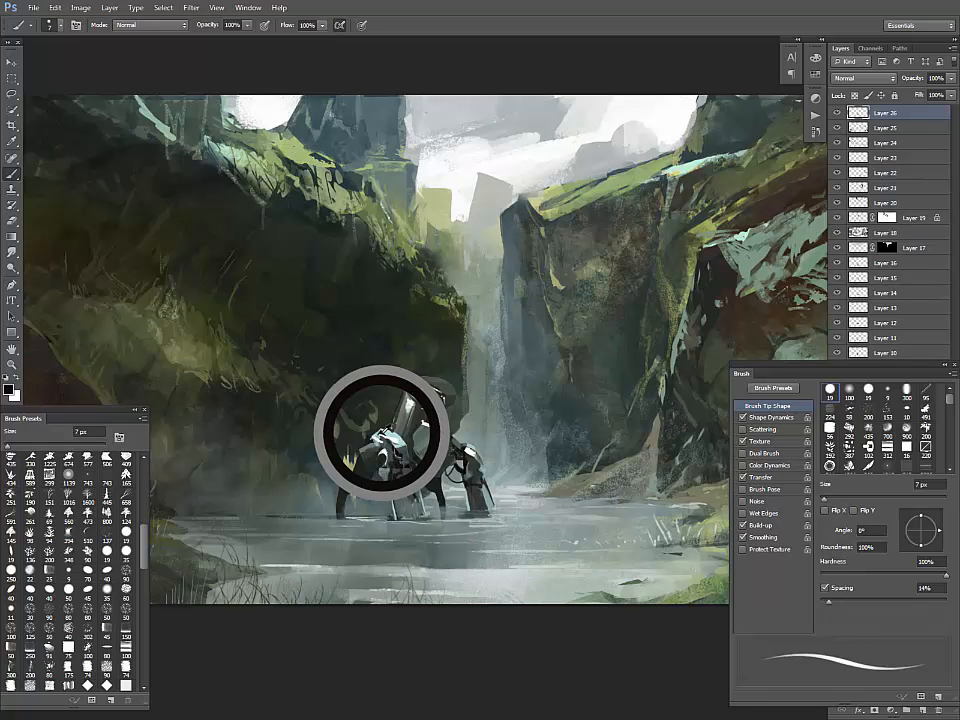
left_click(393, 435, "alt")
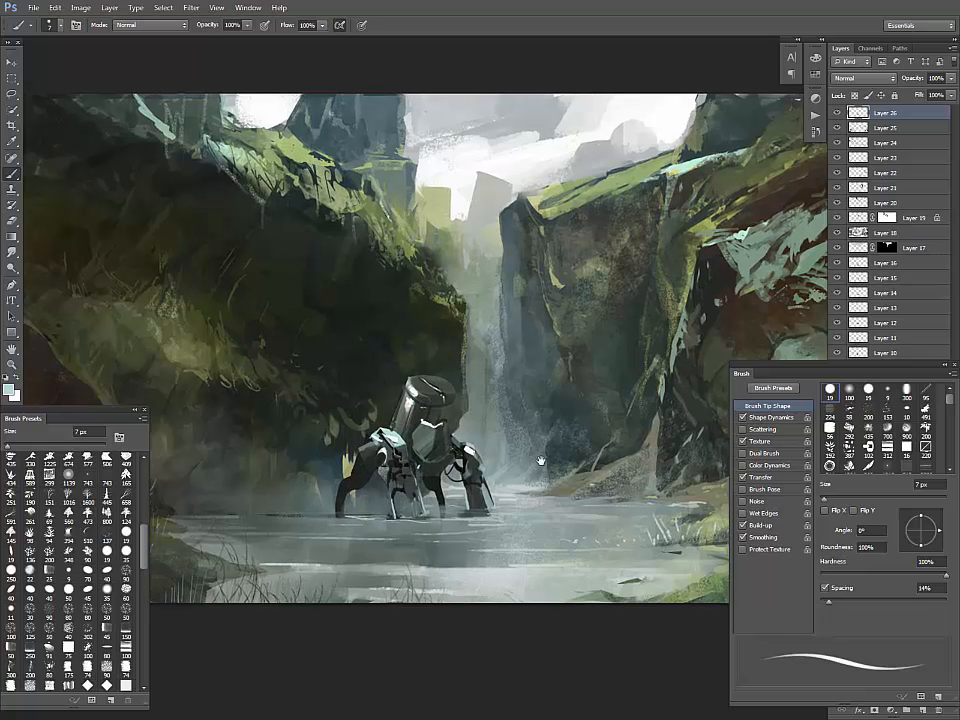
left_click_drag(542, 464, 534, 448)
left_click_drag(374, 415, 384, 407)
left_click(376, 421, "alt")
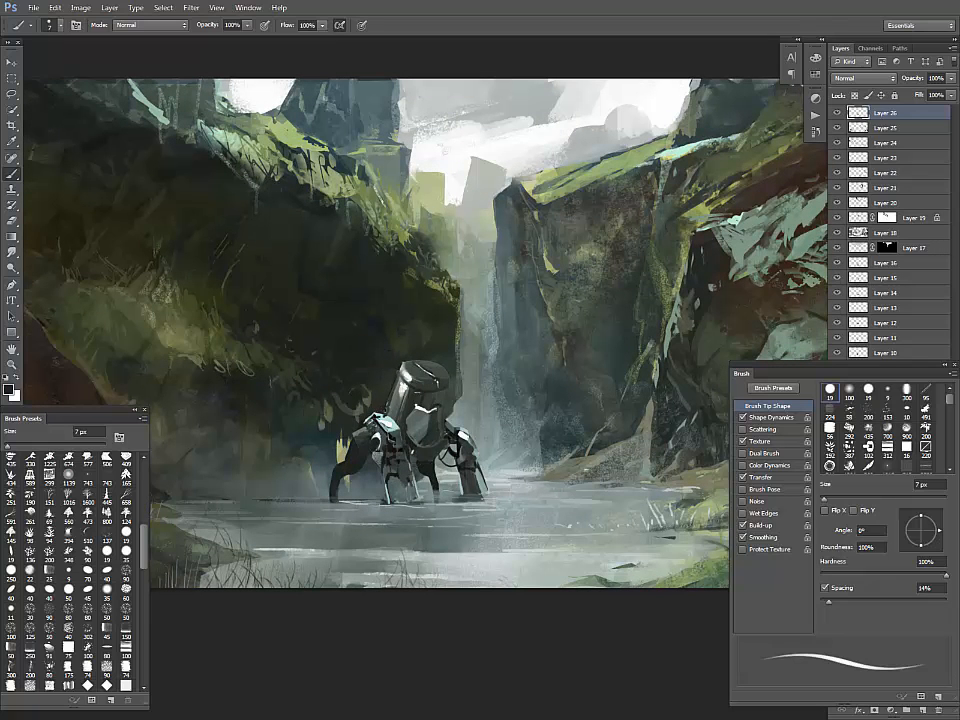
left_click(385, 422, "alt")
Step: Refine the chest plate below the mech's head with sampled gray tones, going from the 7 px to a 15 px brush
left_click(279, 322, "alt")
key("x")
left_click(417, 400, "alt")
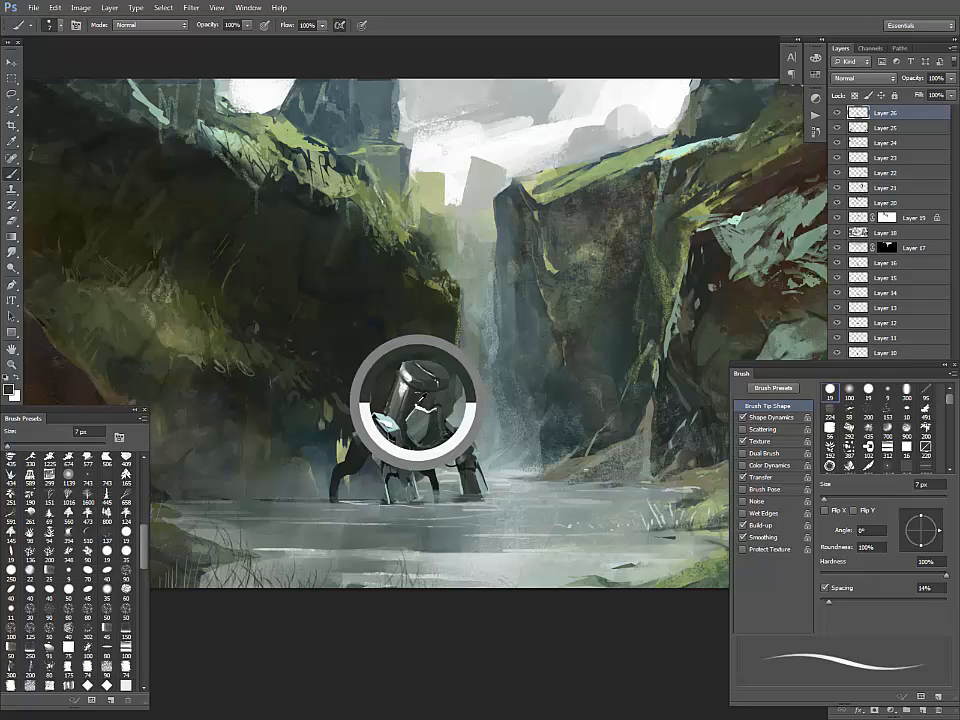
left_click(430, 373, "alt")
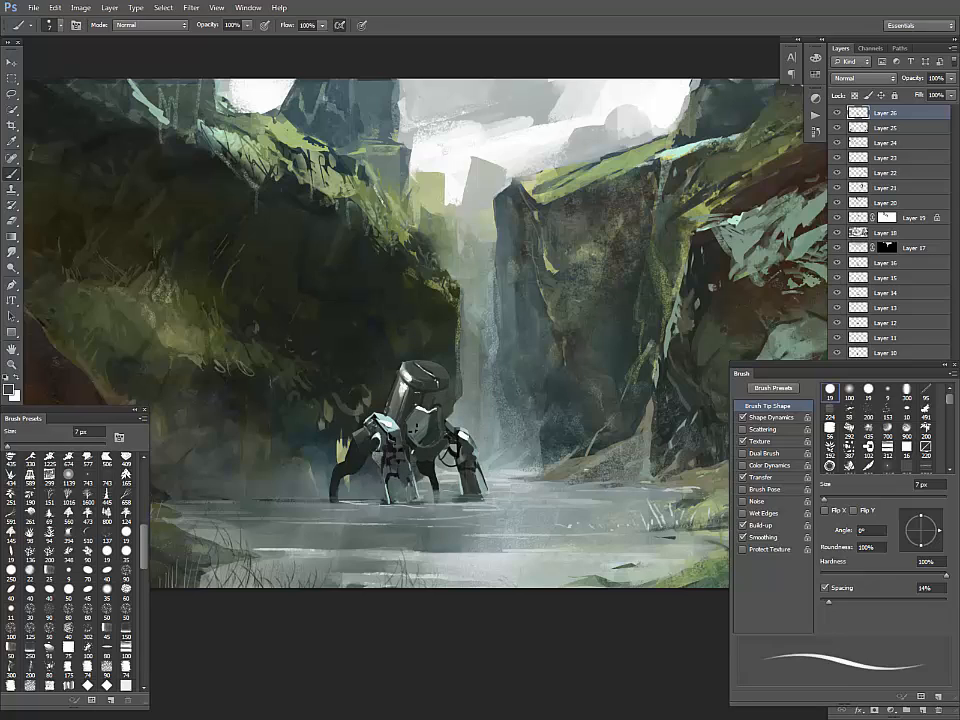
key("bracketright")
key("bracketright")
key("bracketright")
key("bracketright")
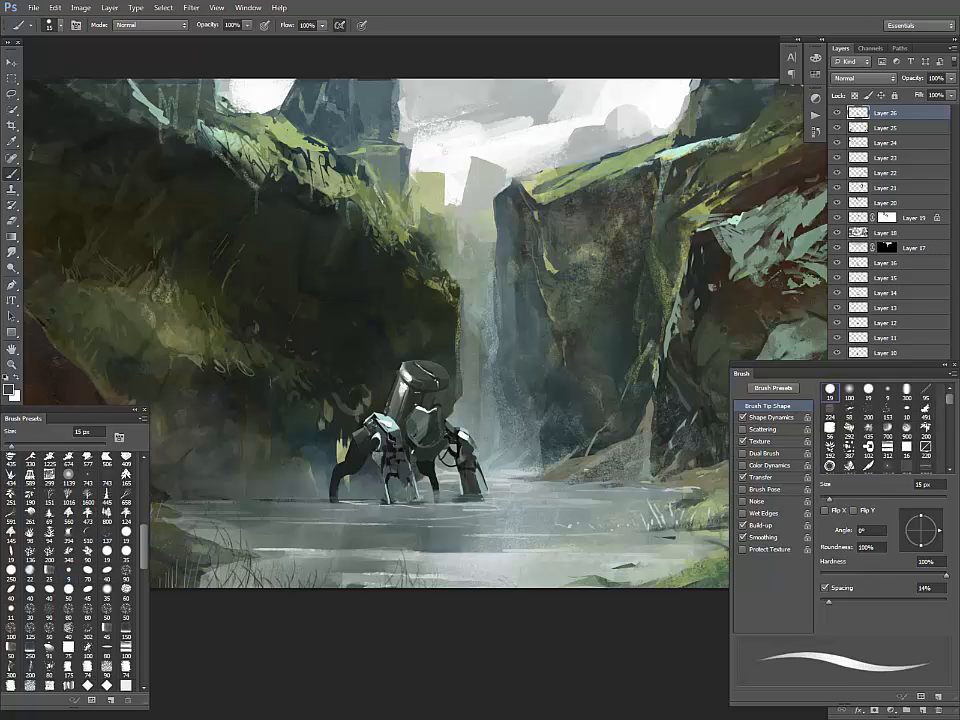
left_click(400, 402, "alt")
left_click(396, 401, "alt")
Step: Add a thin antenna and small edge details on top of the mech's head with the brush reduced to 8 px
left_click(305, 273, "alt")
key("bracketleft")
key("bracketleft")
key("bracketleft")
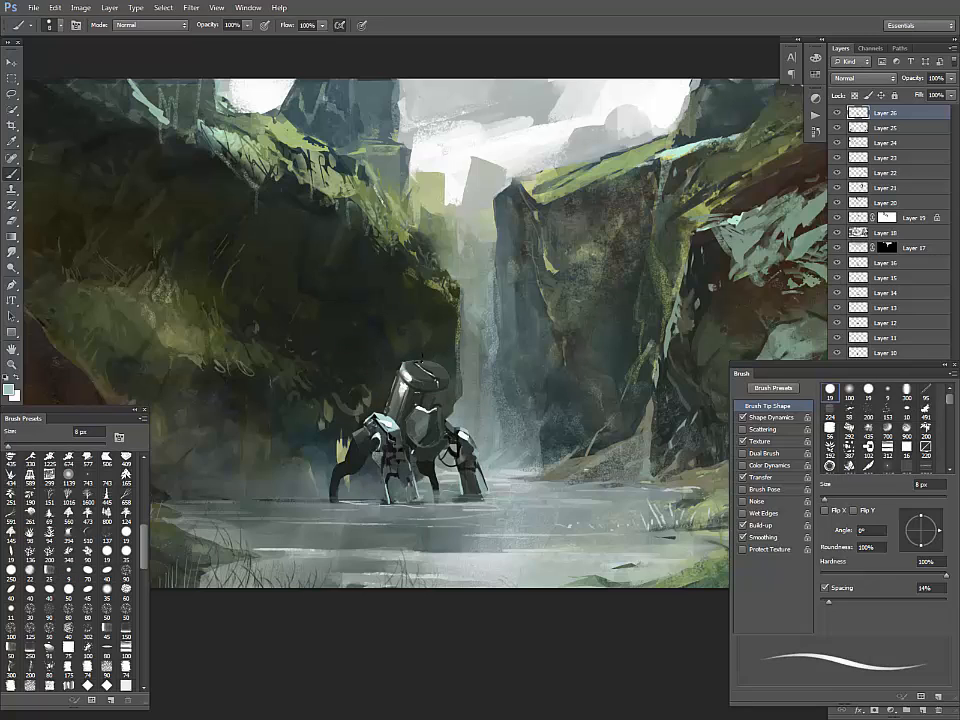
key("d")
left_click(312, 272, "alt")
left_click(440, 366, "alt")
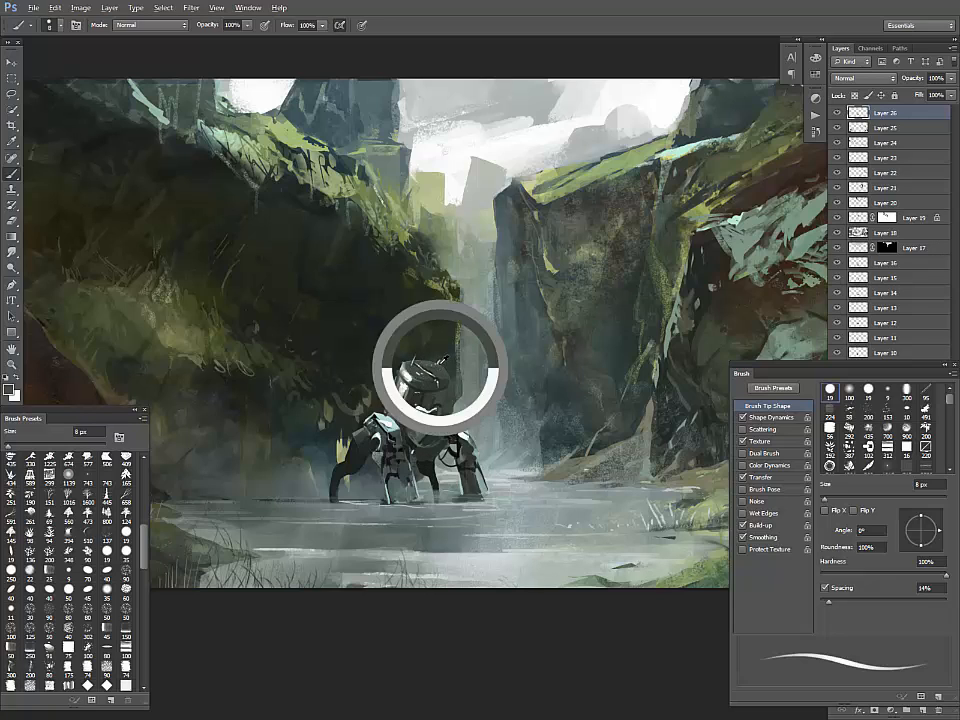
left_click(439, 364, "alt")
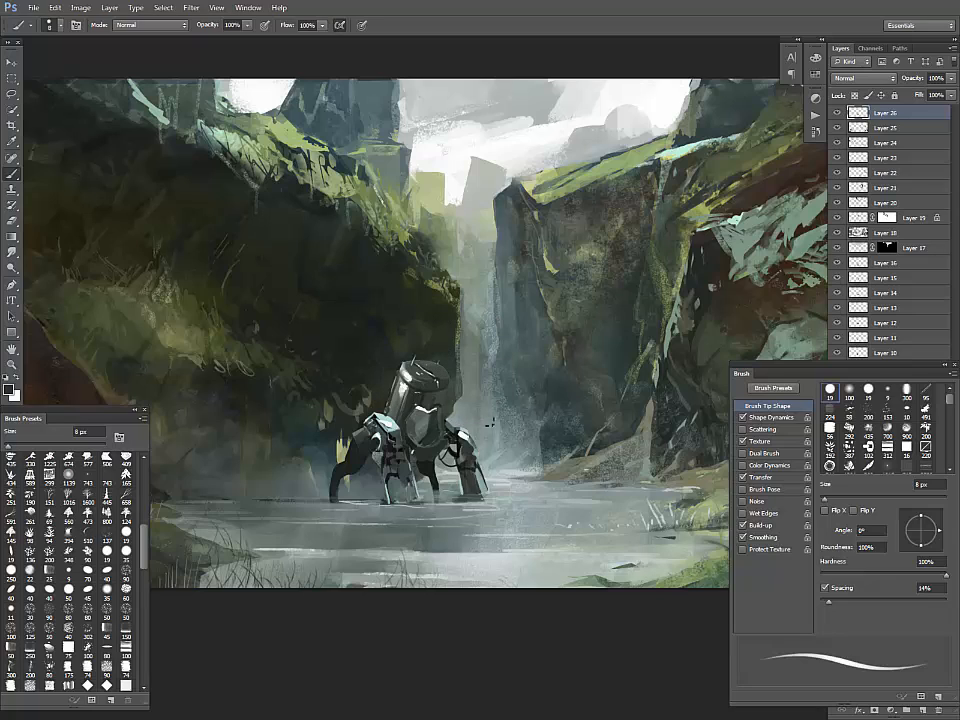
Step: Detail the mech's right shoulder joint and the inner edge of the front leg with sampled tones at 8 px
left_click(467, 409, "alt")
left_click(455, 411, "alt")
left_click(394, 443, "alt")
left_click_drag(387, 484, 392, 501)
left_click(352, 418, "alt")
Step: Blend the mech's legs with a sampled gray at up to 20 px, then refine them with dark tones at 7 px
key("bracketright")
key("bracketright")
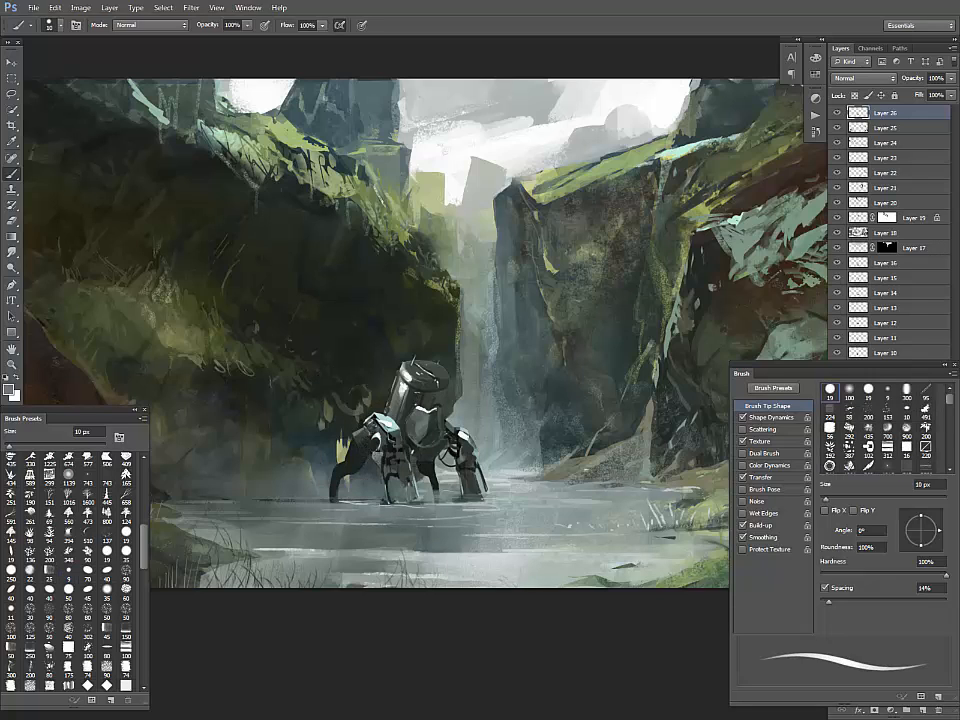
key("bracketright")
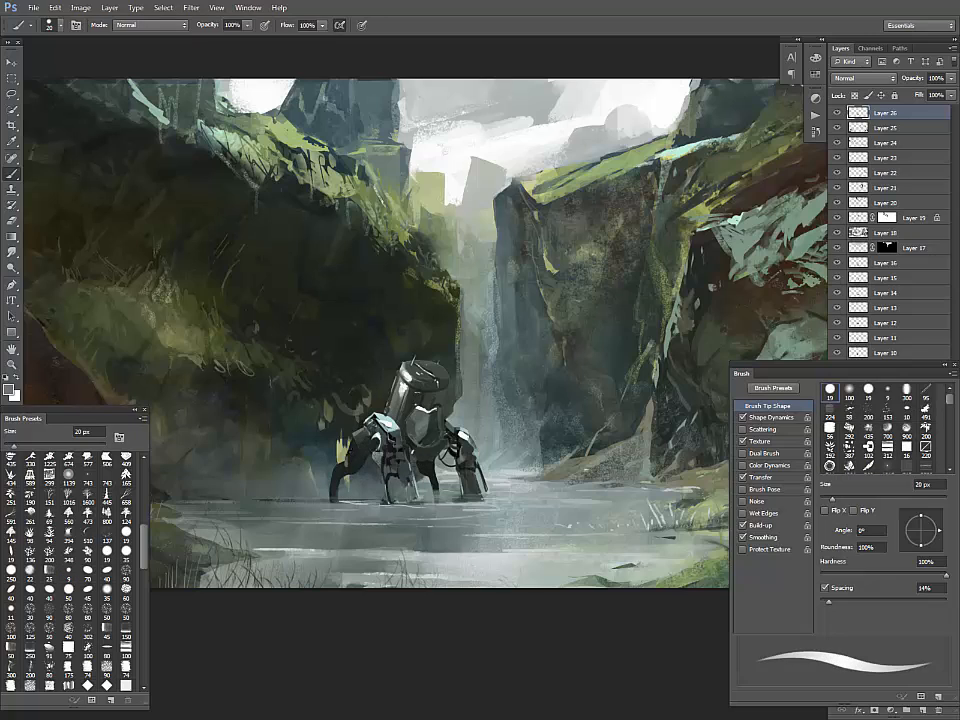
left_click(354, 418, "alt")
key("bracketleft")
key("bracketleft")
key("bracketleft")
key("bracketleft")
left_click(342, 469, "alt")
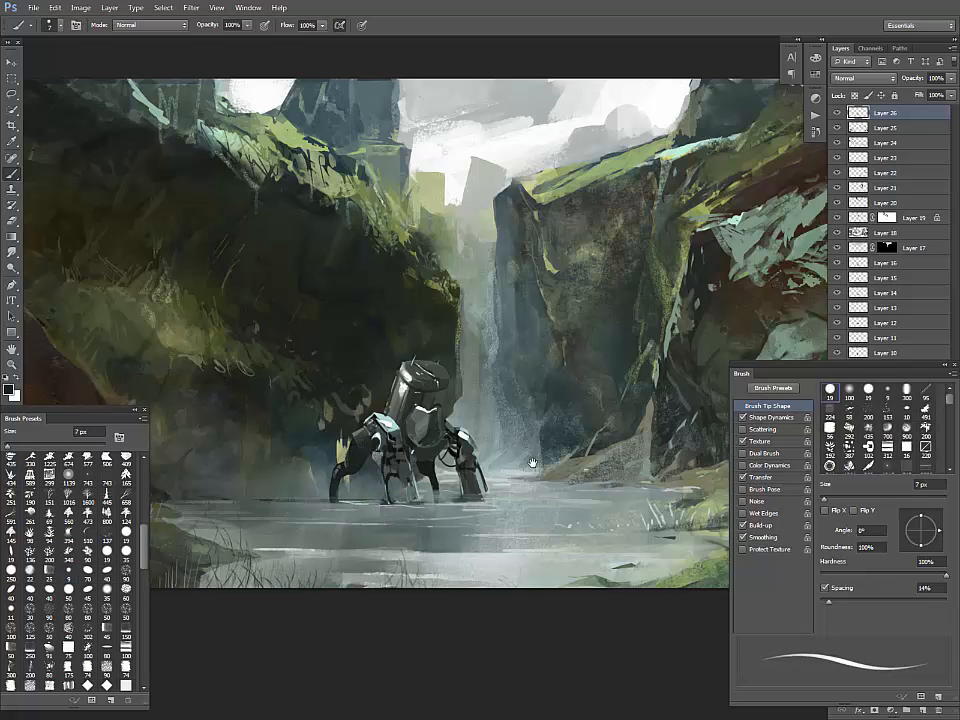
Step: Paint a looped cable ring on the mech's left shoulder joint with sampled tones and the 7 px round brush
left_click_drag(400, 349, 385, 324)
left_click(362, 412, "alt")
left_click_drag(366, 402, 374, 418)
left_click(365, 403, "alt")
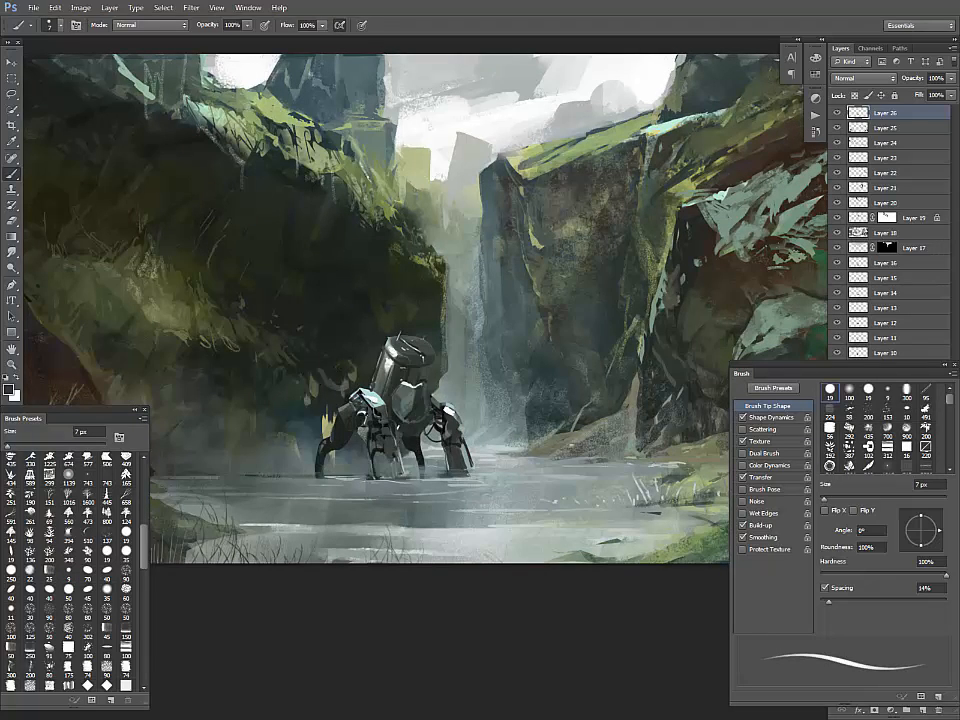
left_click(272, 308, "alt")
key("d")
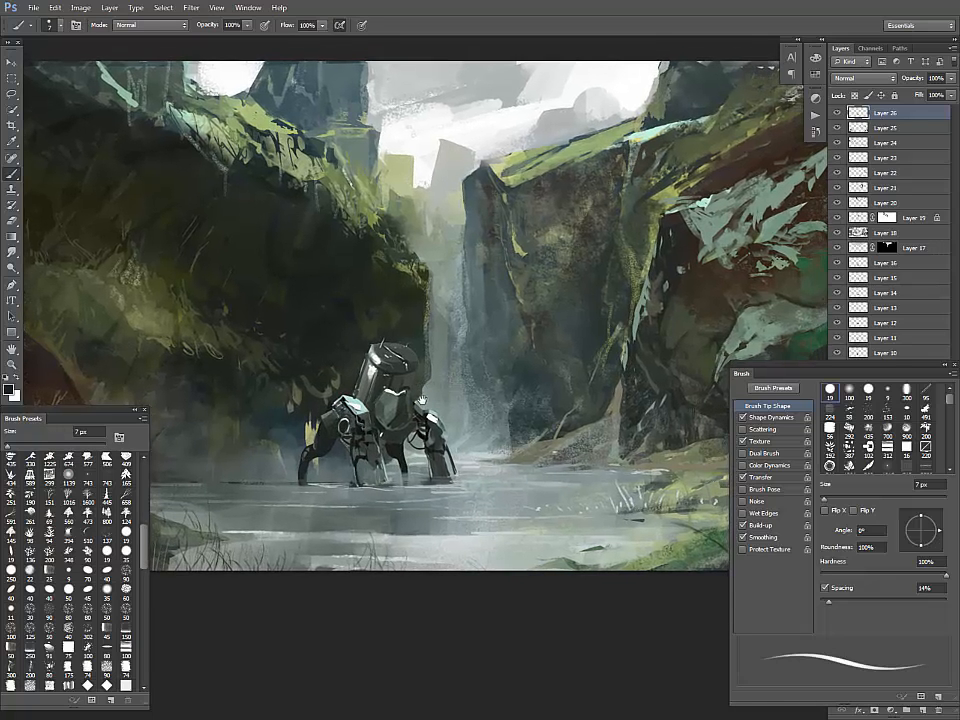
Step: Refine the mech's chest plate edge and right shoulder with sampled gray-green and dark tones at 7 px
scroll(455, 380, "up", 1)
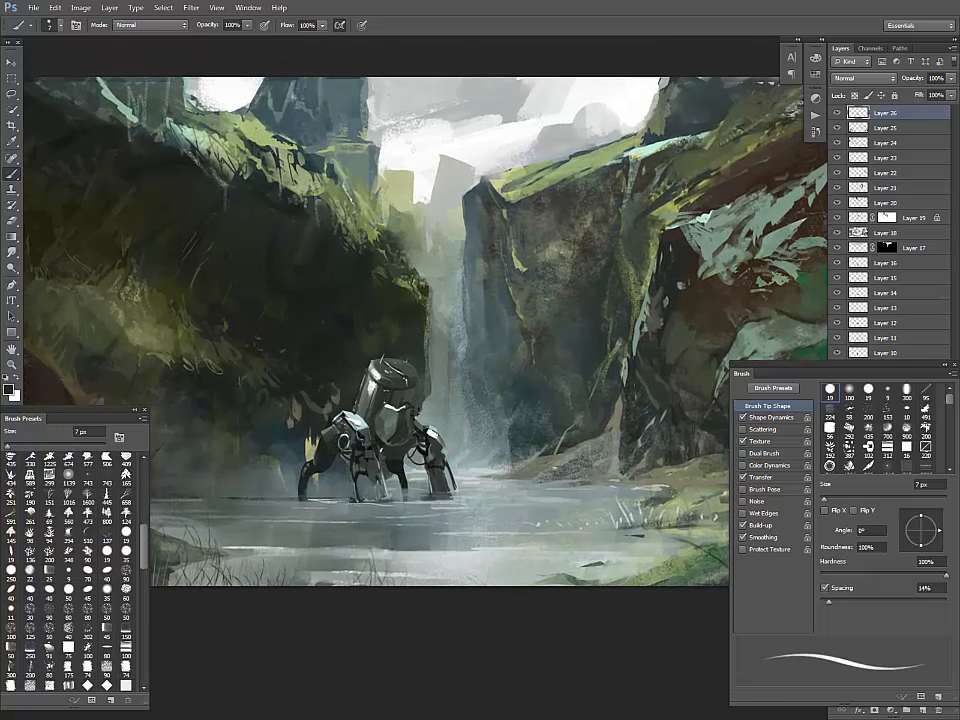
left_click(405, 417, "alt")
left_click(427, 412, "alt")
left_click(422, 416, "alt")
left_click(310, 306, "alt")
left_click(392, 356, "alt")
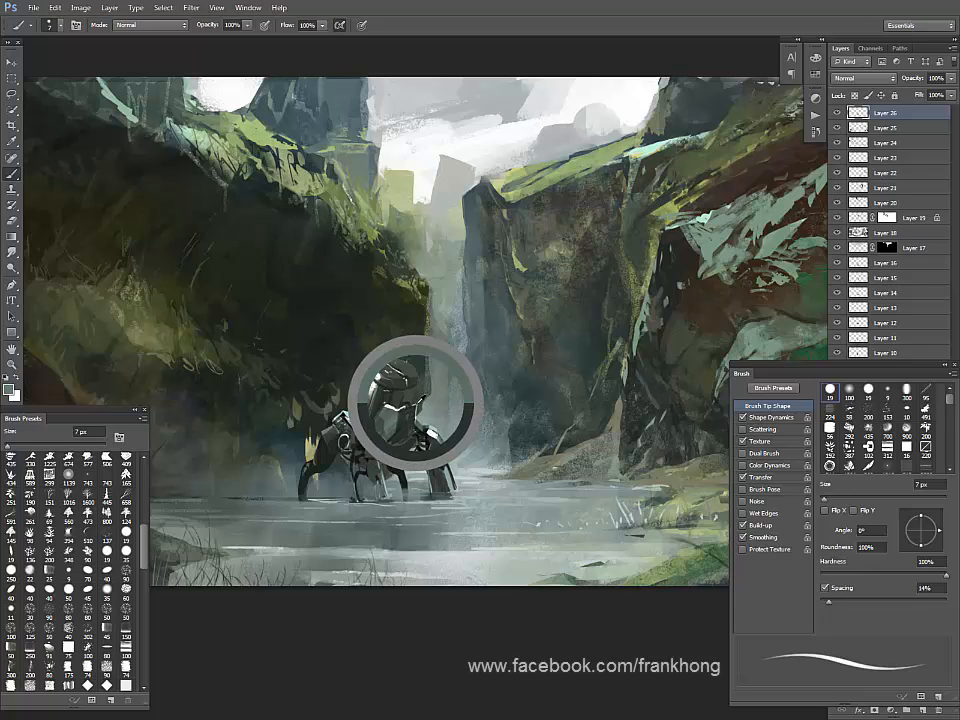
left_click(297, 302, "alt")
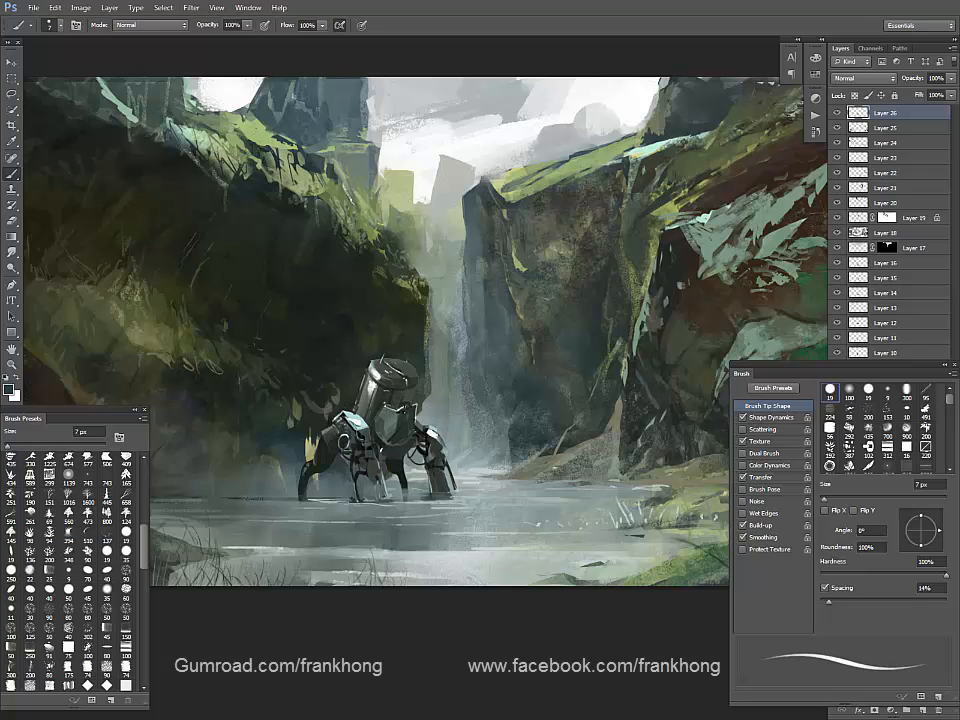
Step: Rework the right side of the mech's head and the chest with sampled dark tones at 9 px
scroll(418, 318, "up", 1)
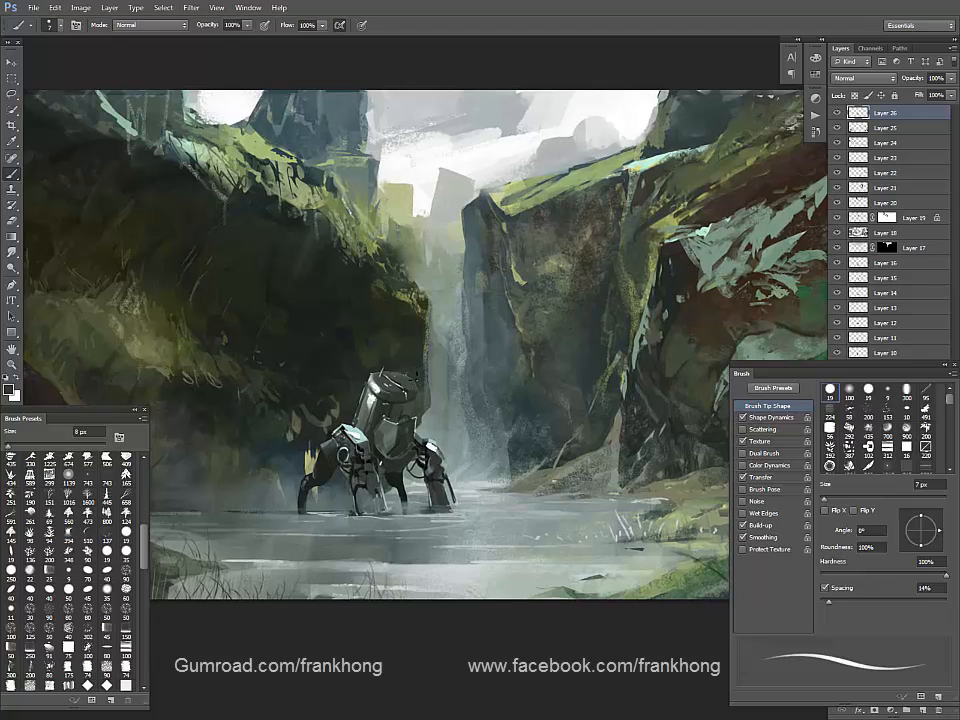
key("bracketright")
key("bracketright")
left_click(416, 382, "alt")
left_click(403, 386, "alt")
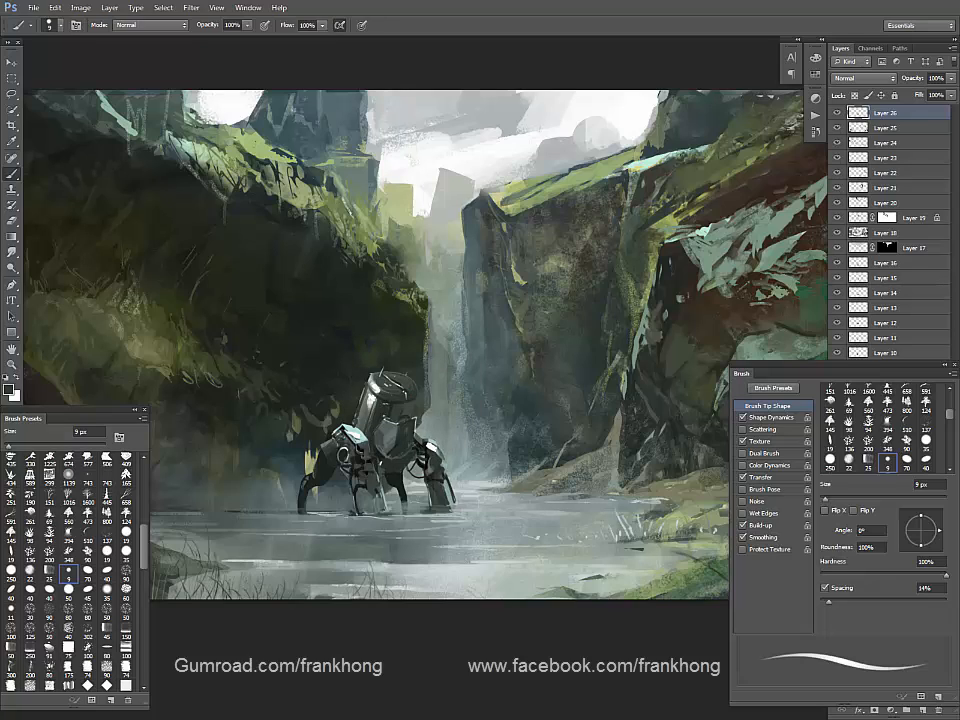
Step: Define the rim and top cap of the mech's cylindrical head with sampled tones and the brush reduced to 6 px
left_click(381, 382, "alt")
left_click(368, 377, "alt")
key("bracketleft")
key("bracketleft")
key("bracketleft")
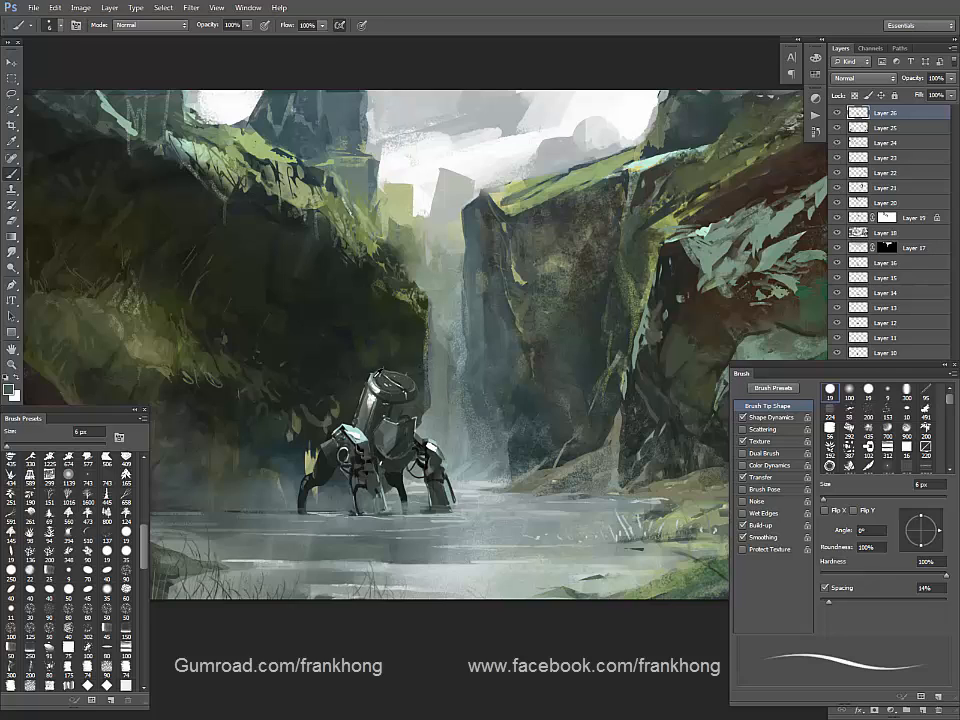
key("x")
left_click(381, 398, "alt")
Step: Add fine panel details to the side of the mech's head using sampled gray and dark tones at 6 px
left_click_drag(404, 329, 433, 340)
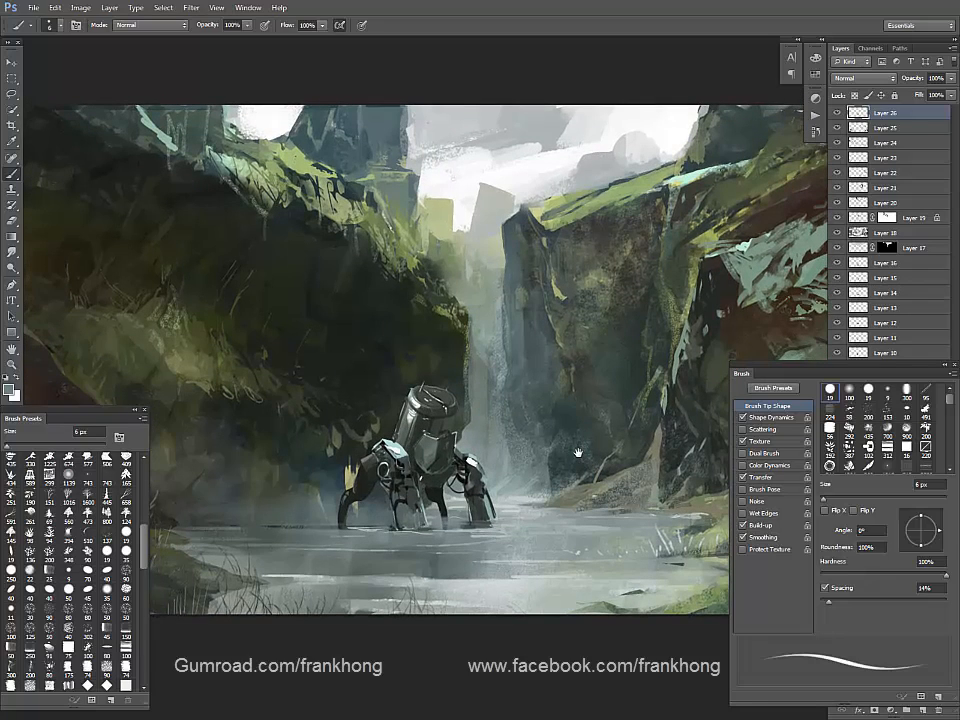
left_click(408, 415, "alt")
left_click(321, 331, "alt")
left_click(435, 414, "alt")
Step: Sharpen the mech's lower front leg with a sampled near-black tone and the 6 px round brush
mouse_move(600, 474)
left_mouse_down()
mouse_move(534, 495)
mouse_move(596, 506)
left_mouse_up()
key("d")
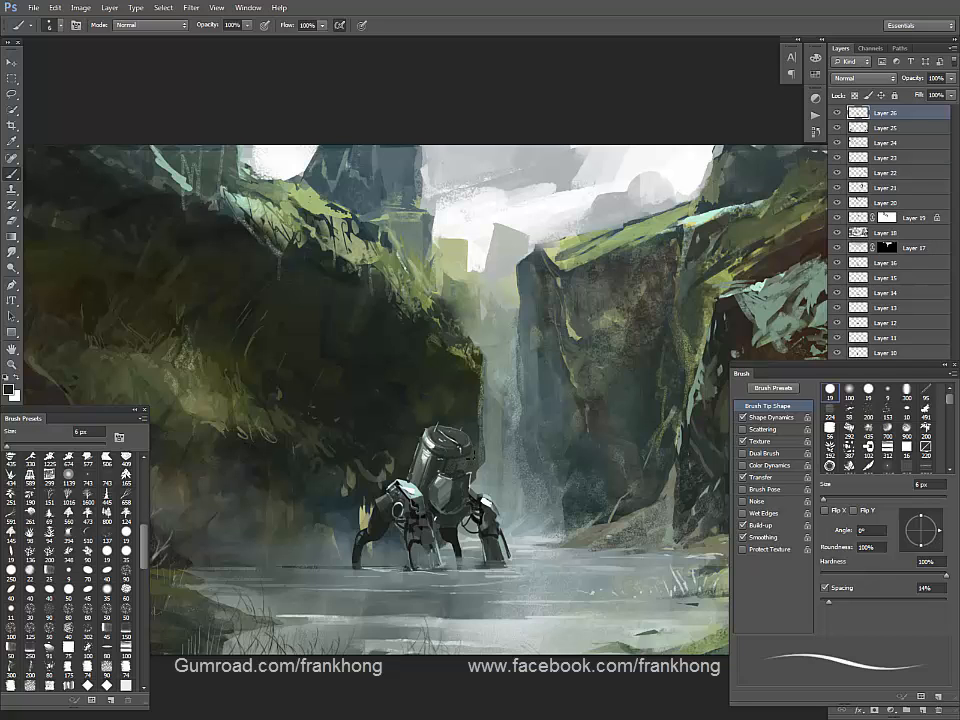
left_click_drag(614, 519, 589, 411)
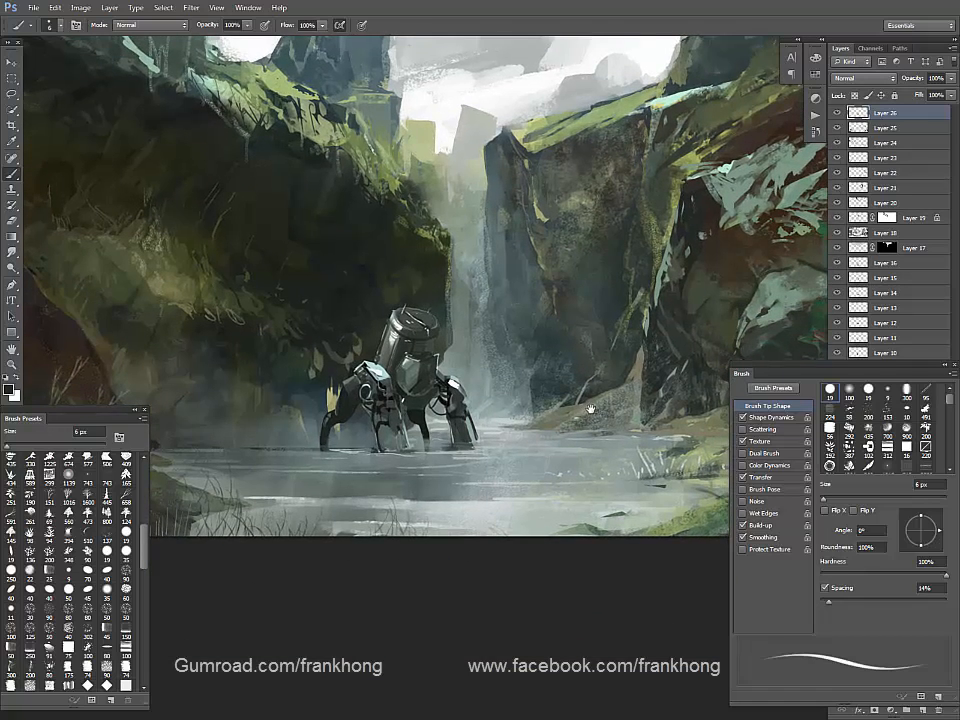
left_click(403, 427, "alt")
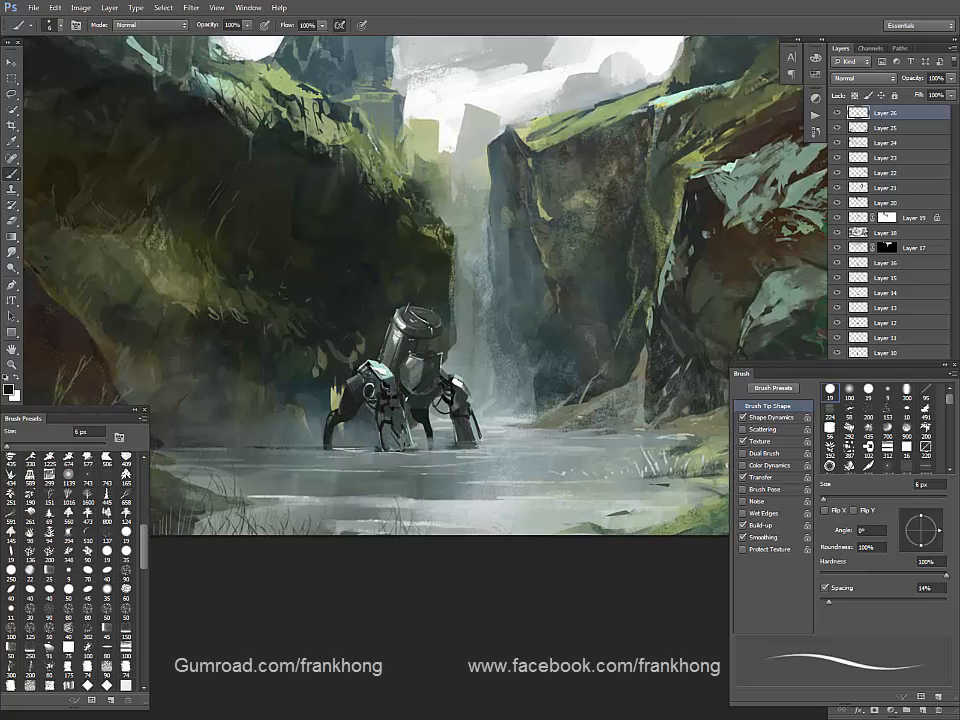
Step: Add sampled light and dark strokes to the mech's front shoulder plate and lower front leg at 6 px
left_click(381, 408, "alt")
left_click_drag(552, 564, 504, 659)
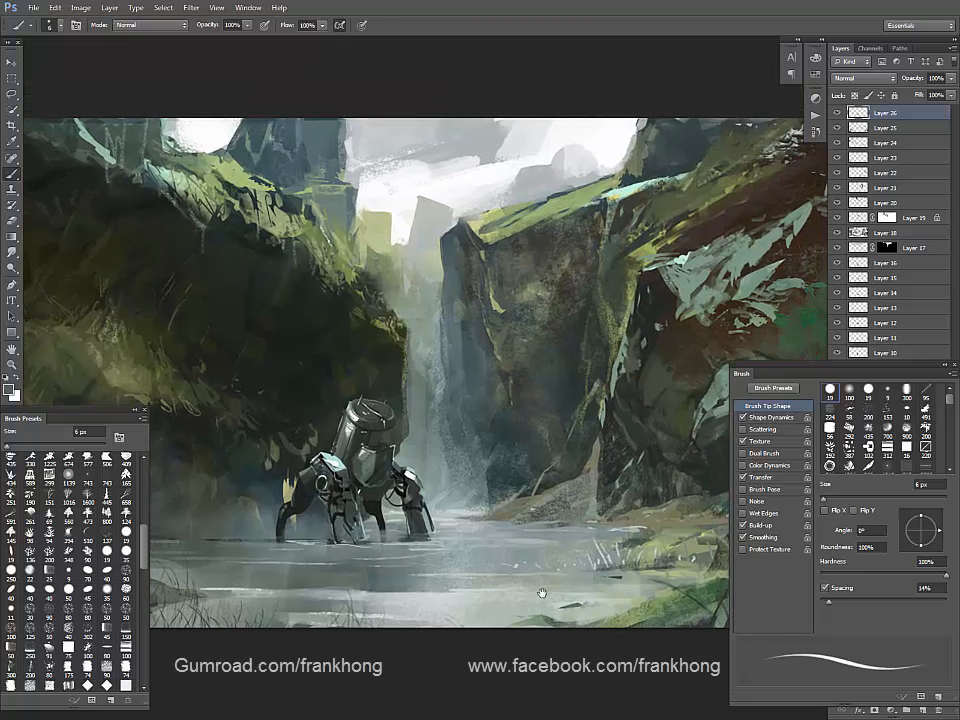
left_click(460, 480, "alt")
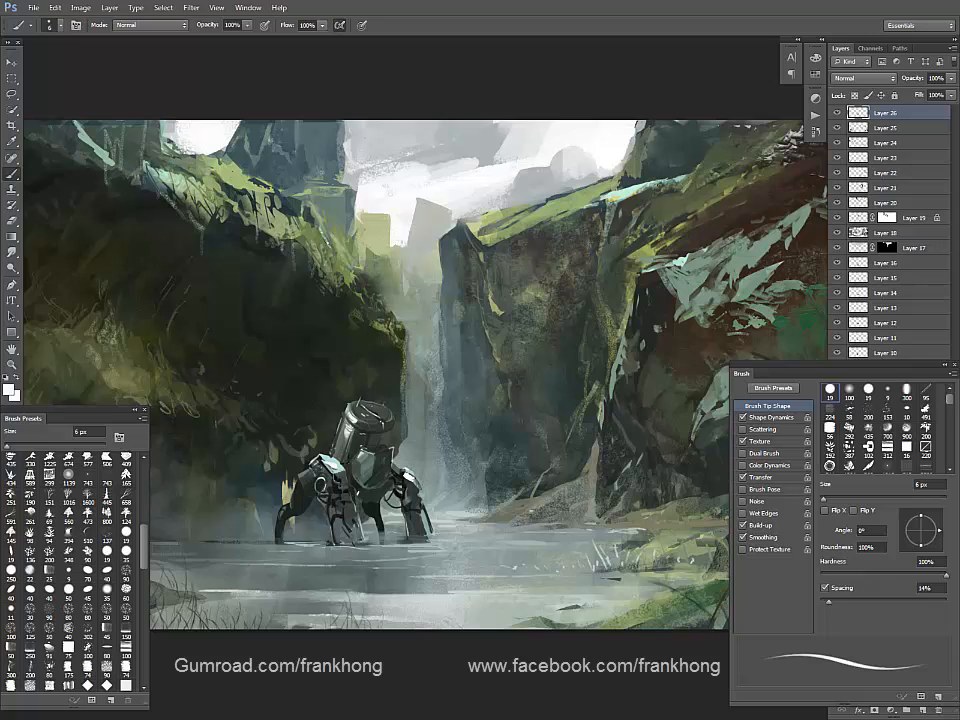
left_click(328, 450, "alt")
left_click(327, 450, "alt")
left_click_drag(324, 458, 332, 465)
left_click_drag(445, 438, 550, 448)
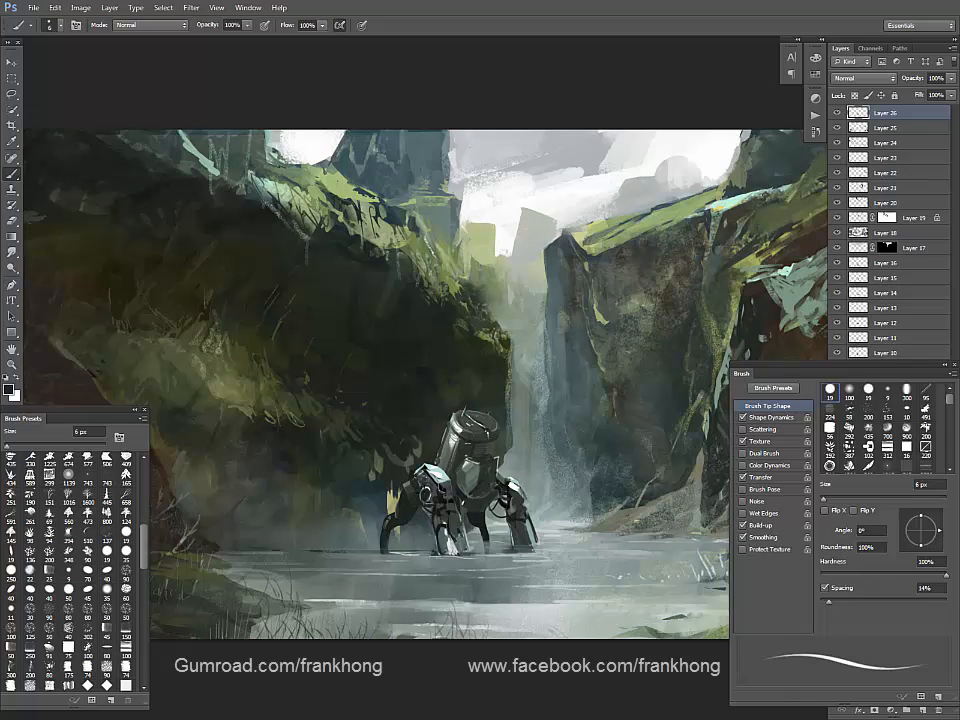
Step: Refine the edges of the mech's front shoulder joint with tones sampled from the cliff and the armor at 6 px
left_click(332, 357, "alt")
left_click(408, 482, "alt")
left_click(409, 483, "alt")
left_click(420, 492, "alt")
left_click_drag(568, 488, 512, 481)
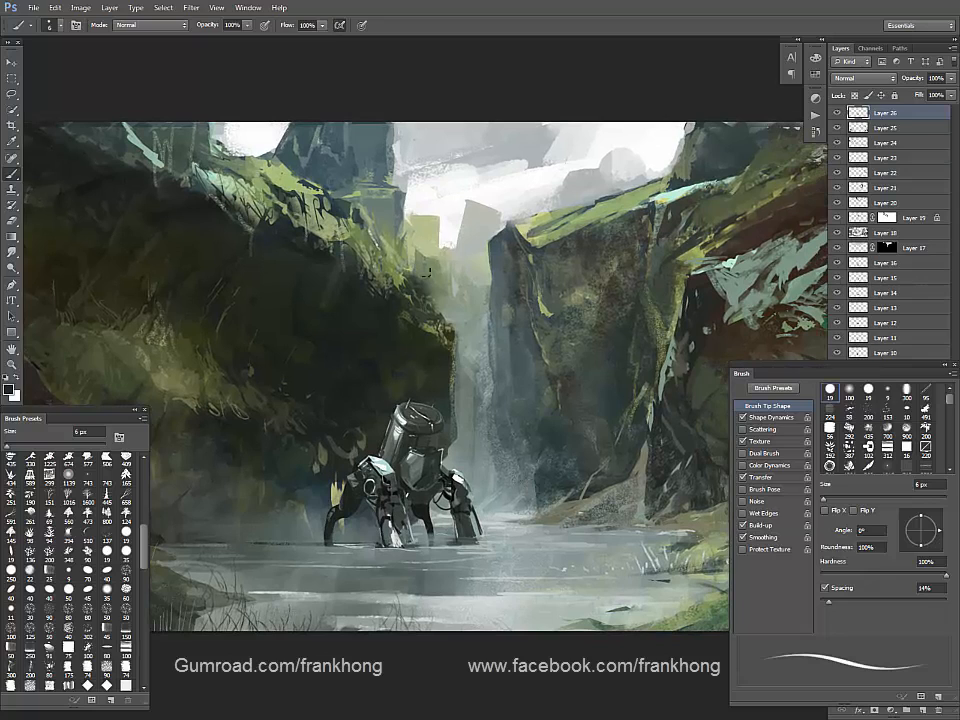
Step: Touch up the mech's body, cables and legs with tones sampled around the figure at 6 px
left_click(407, 525, "alt")
left_click(427, 495, "alt")
left_click(412, 488, "alt")
left_click(419, 472, "alt")
left_click(406, 401, "alt")
left_click(432, 532, "alt")
left_click(433, 541, "alt")
Step: Paint thin dark strokes at the waterline by the mech's rear leg with a sampled tone
left_click(248, 403, "alt")
left_click(333, 543, "alt")
left_click_drag(311, 549, 320, 548)
Step: Paint the mech's reflection on the water with sampled gray-green tones, varying the brush between 35 and 50 px
key("bracketright")
key("bracketright")
key("bracketright")
key("bracketright")
key("bracketright")
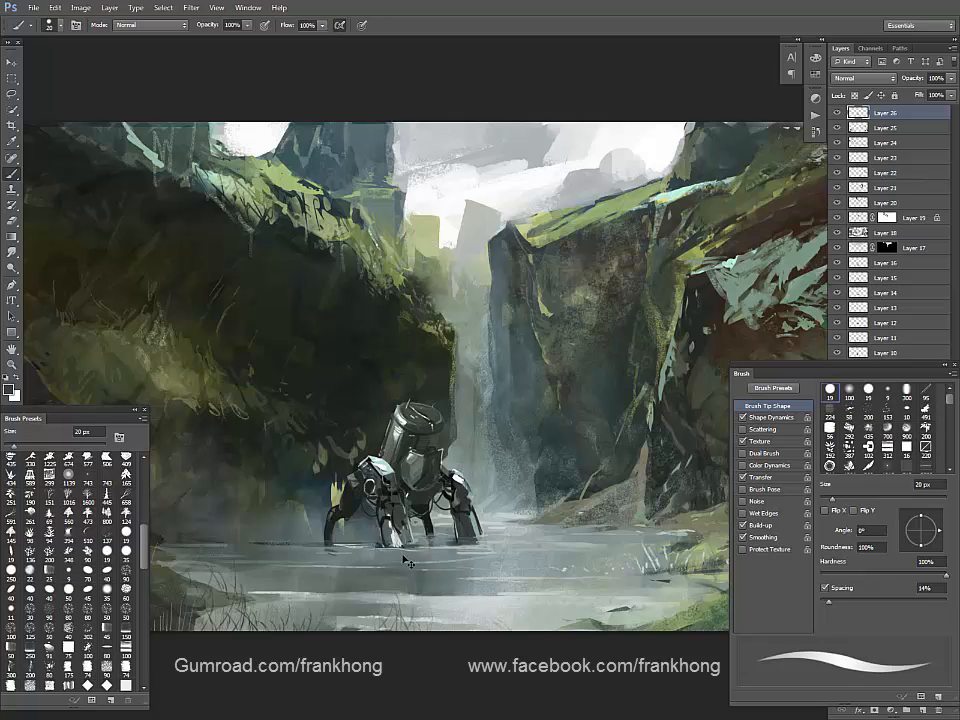
key("bracketright")
key("bracketright")
key("bracketright")
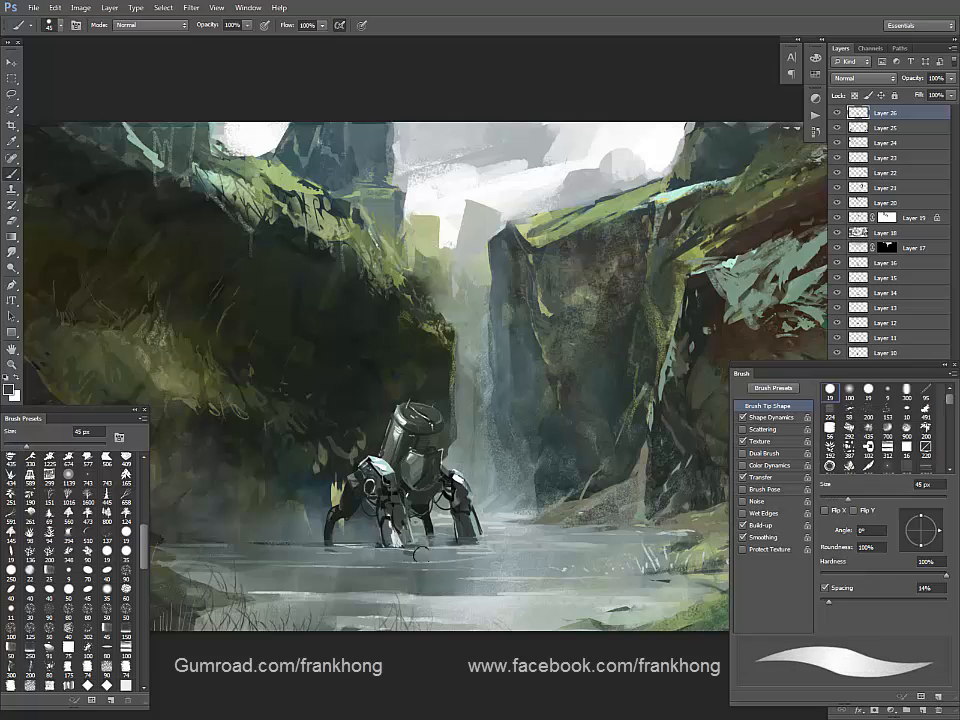
left_click(408, 545, "alt")
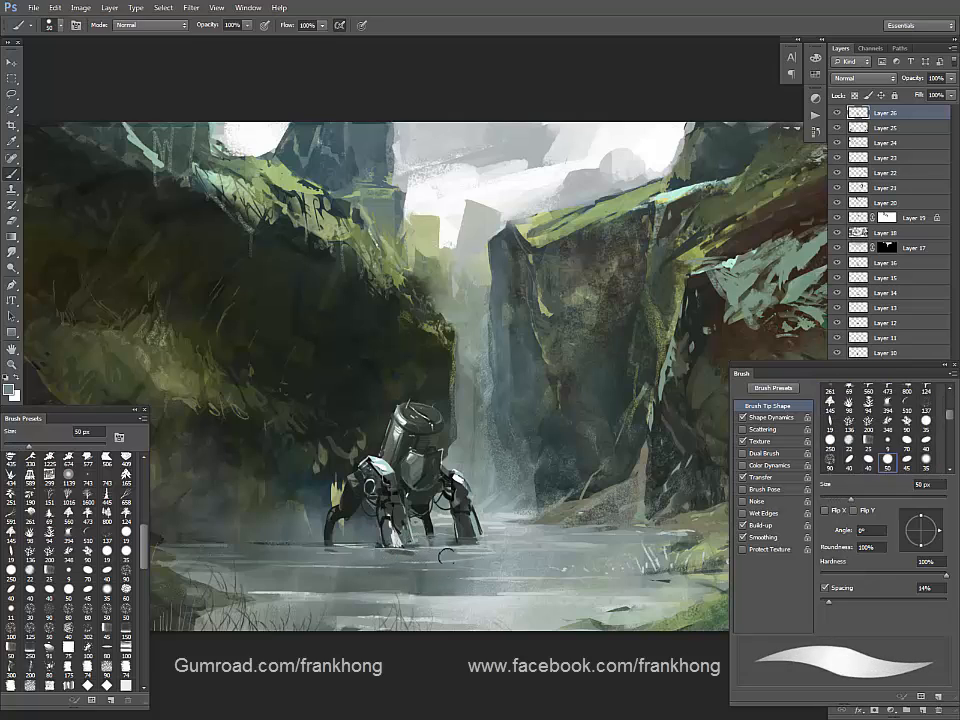
left_click(412, 552, "alt")
key("bracketleft")
key("bracketleft")
key("bracketleft")
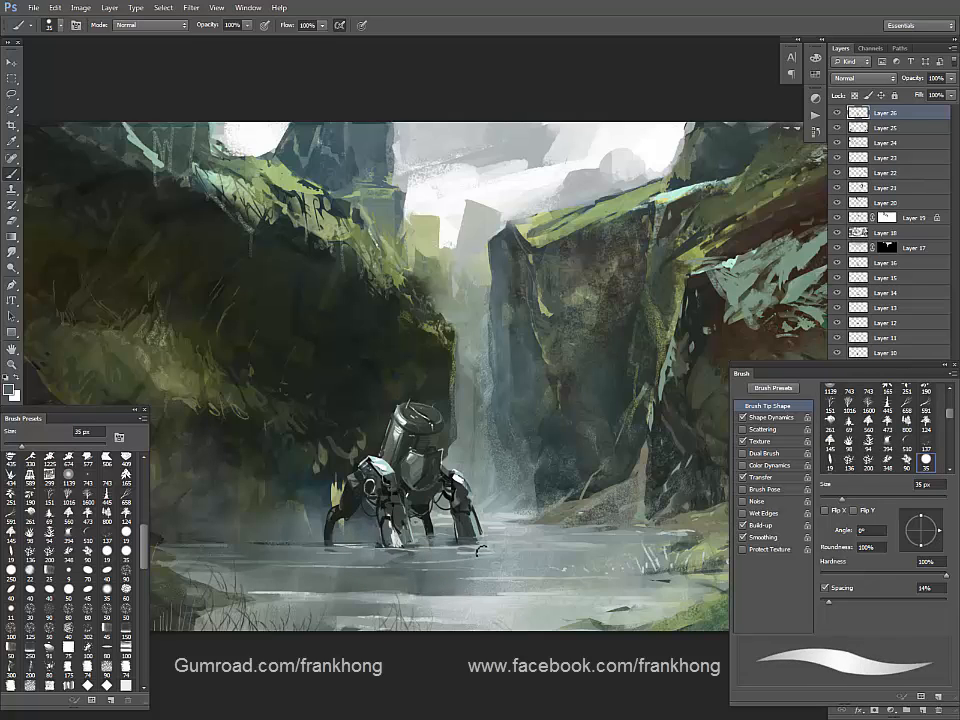
key("bracketright")
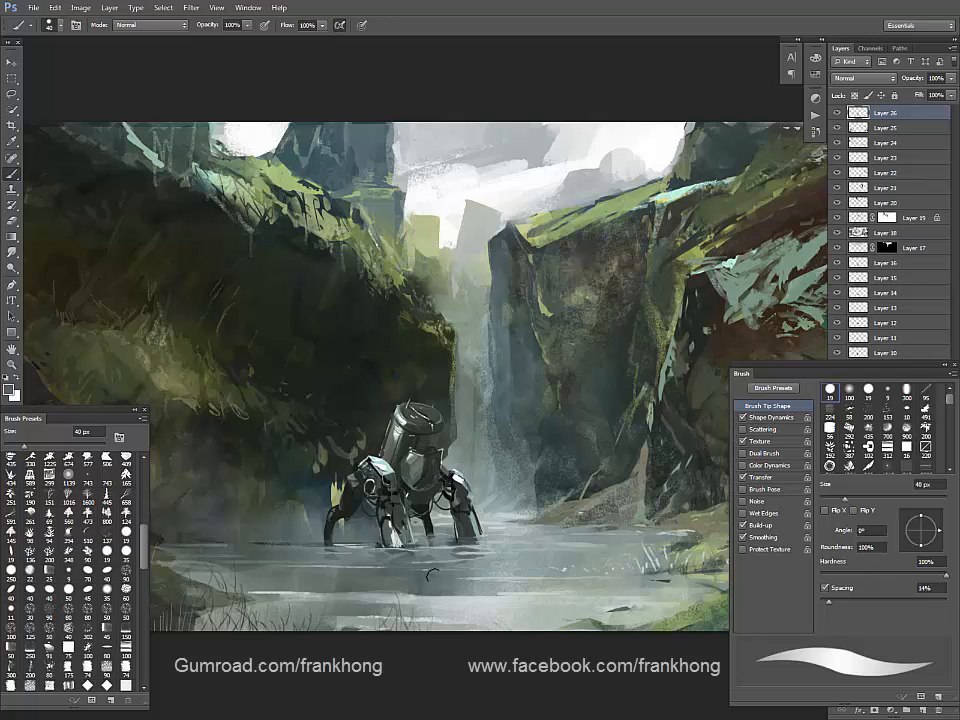
Step: Switch to the 19 px round brush, enlarge it to 30 px and paint sampled gray strokes on the water below the mech
left_click_drag(527, 574, 528, 553)
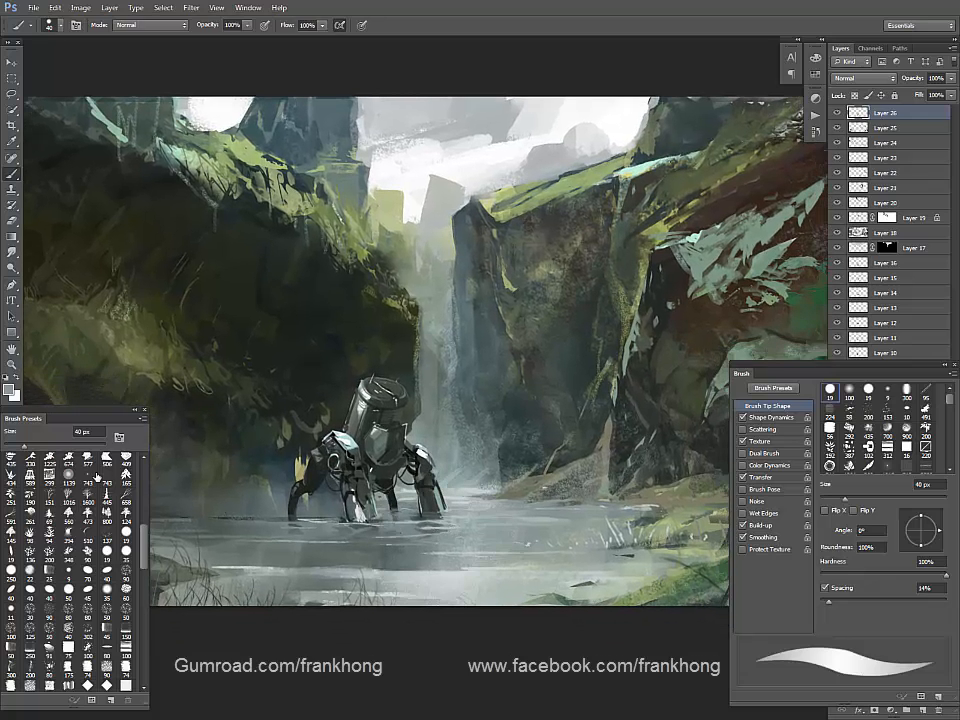
scroll(147, 463, "up", 5)
left_click(11, 457)
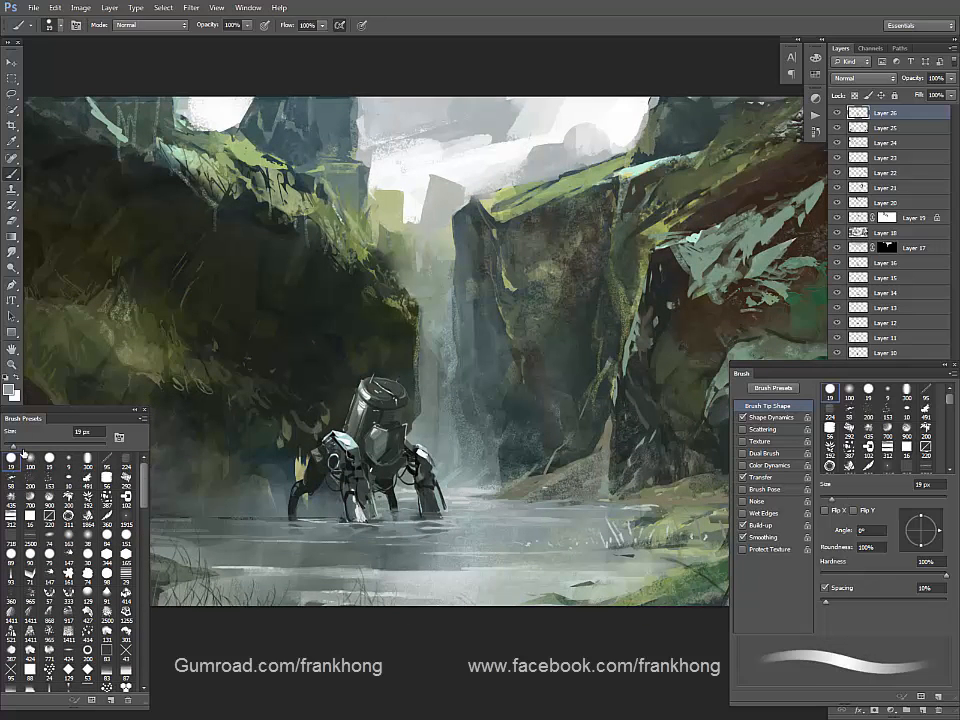
key("bracketright")
key("bracketright")
left_click_drag(417, 531, 450, 526)
left_click(433, 540, "alt")
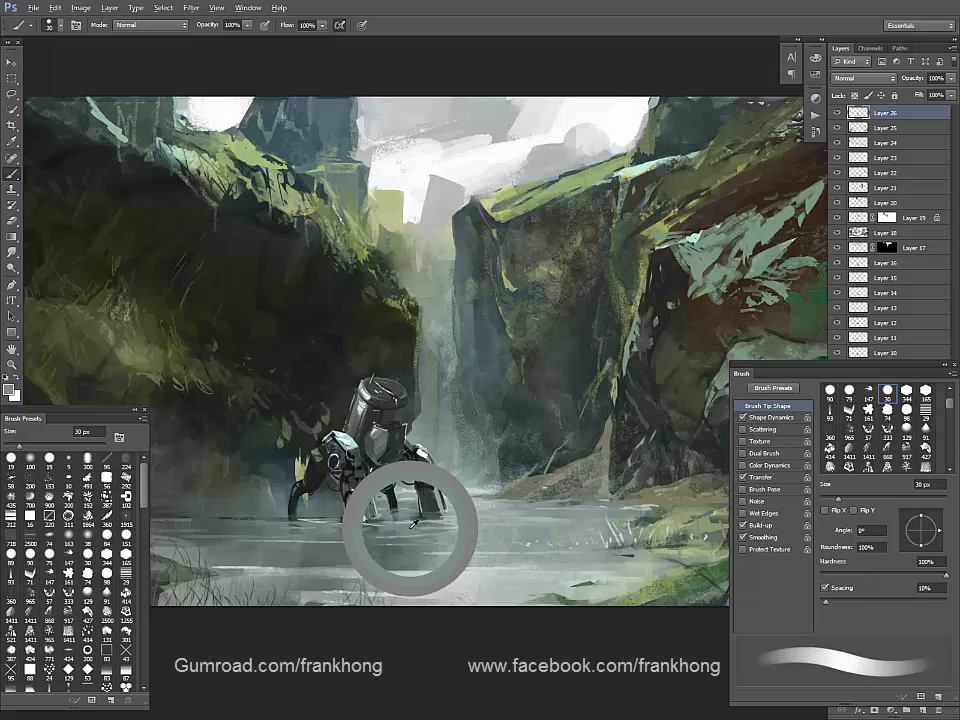
Step: Blend the water around the mech's legs with sampled water and leg tones at 30 px
left_click_drag(433, 538, 503, 533)
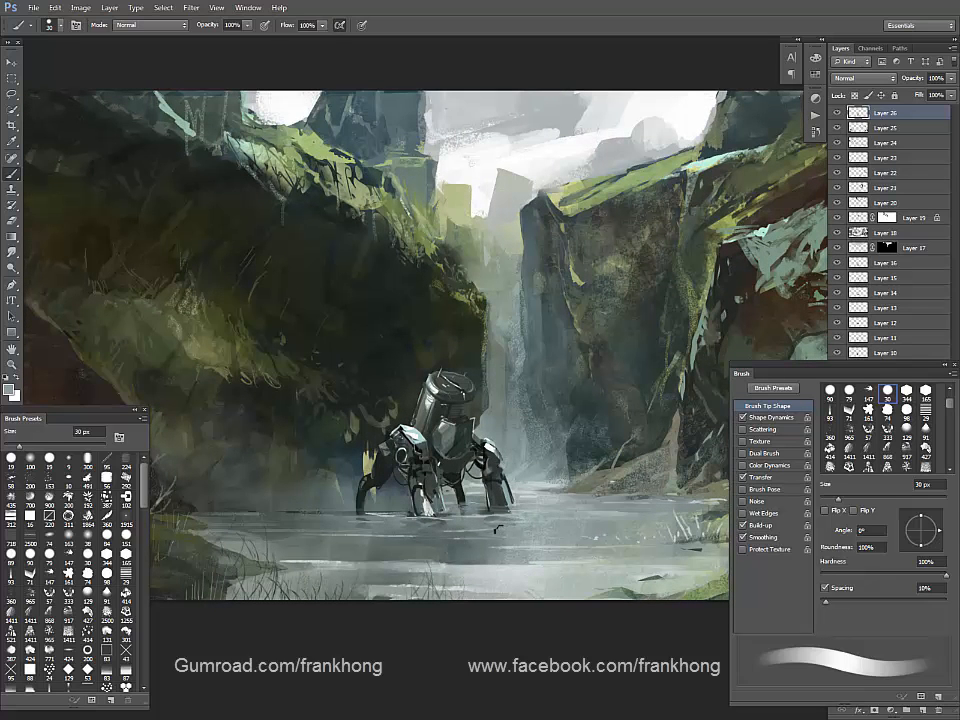
left_click(493, 548, "alt")
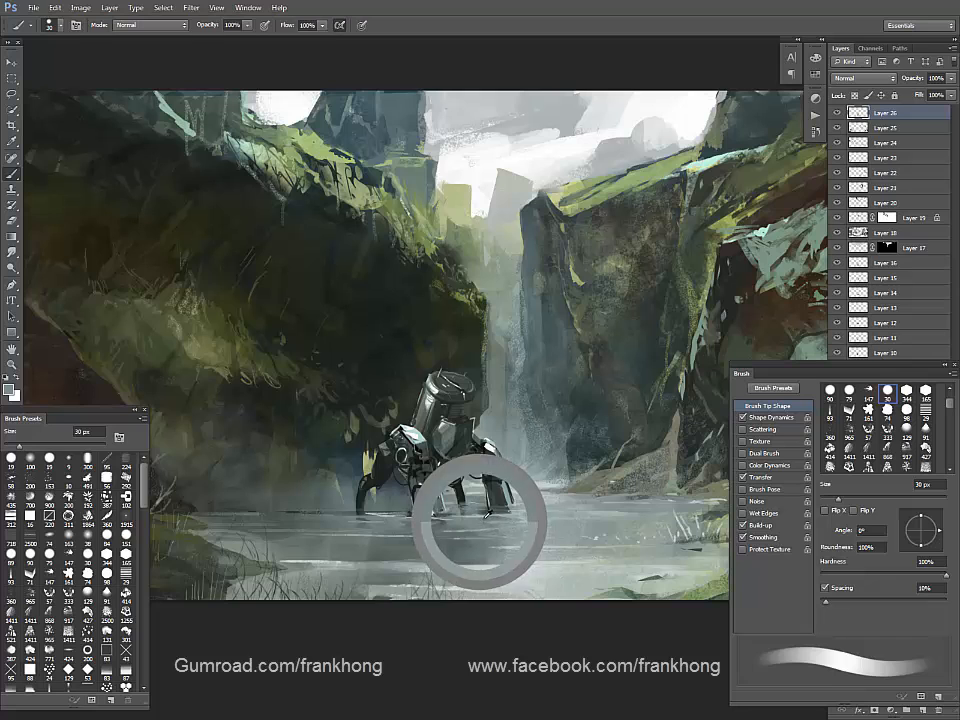
left_click(501, 502, "alt")
mouse_move(514, 523)
left_mouse_down()
mouse_move(538, 570)
mouse_move(492, 518)
mouse_move(539, 537)
left_mouse_up()
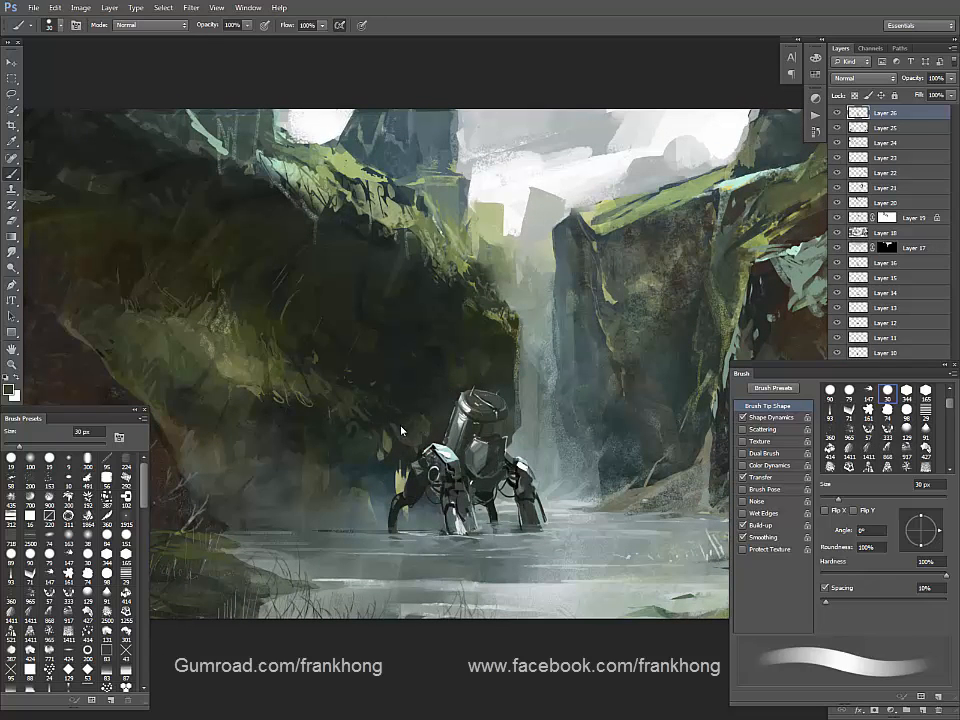
Step: Undo the last stroke and paint over the yellow patch behind the mech's rear leg with sampled dark tones at 30 px
key("ctrl+z")
left_click_drag(589, 421, 514, 434)
left_click(311, 477, "alt")
left_click(323, 476, "alt")
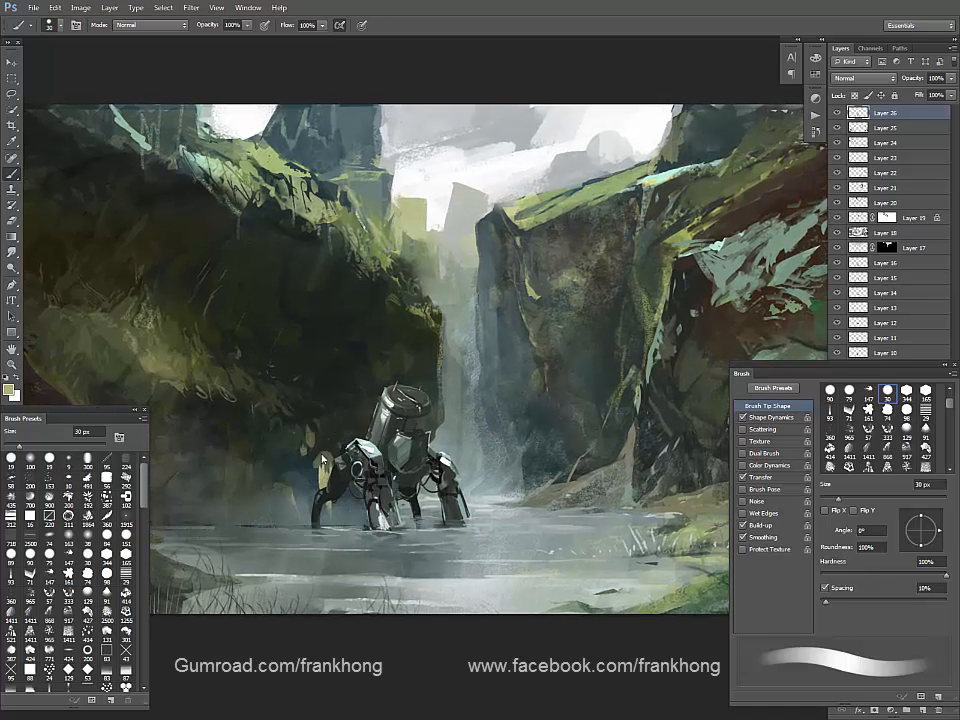
left_click(330, 438, "alt")
left_click(315, 479, "alt")
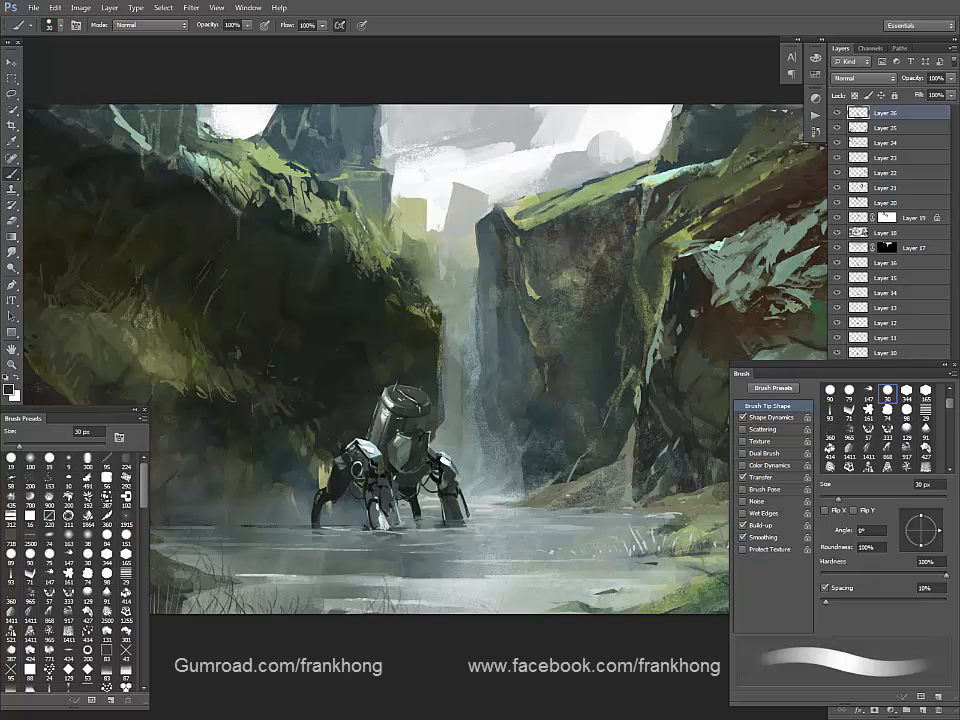
Step: Reduce the round brush to 7 px and add a new layer above Layer 26
left_click_drag(540, 527, 540, 556)
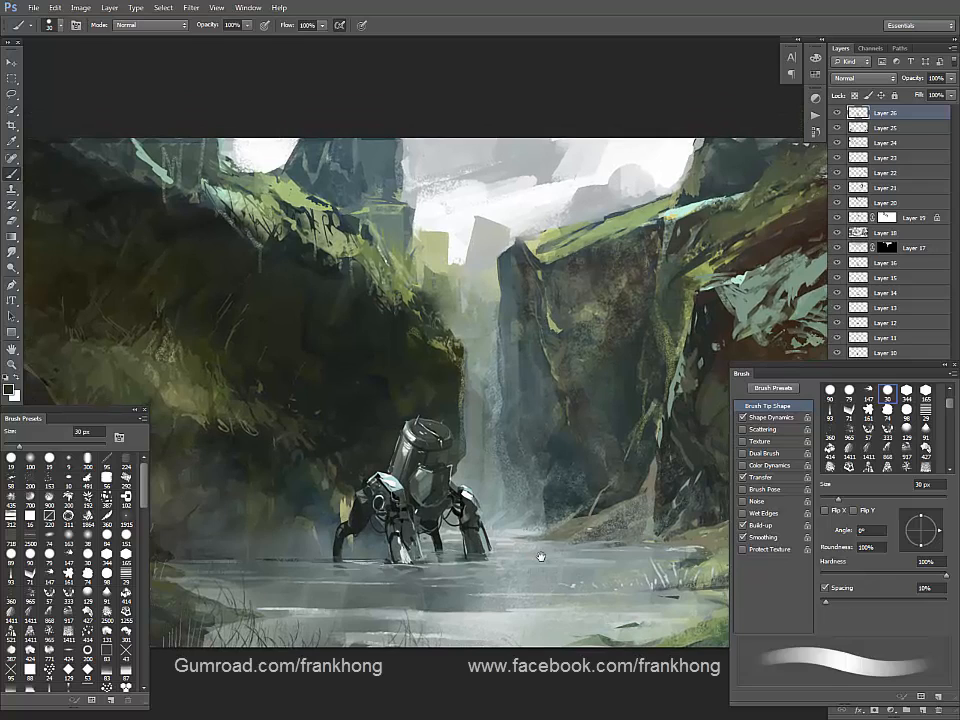
key("ctrl+minus")
key("ctrl+minus")
key("ctrl+plus")
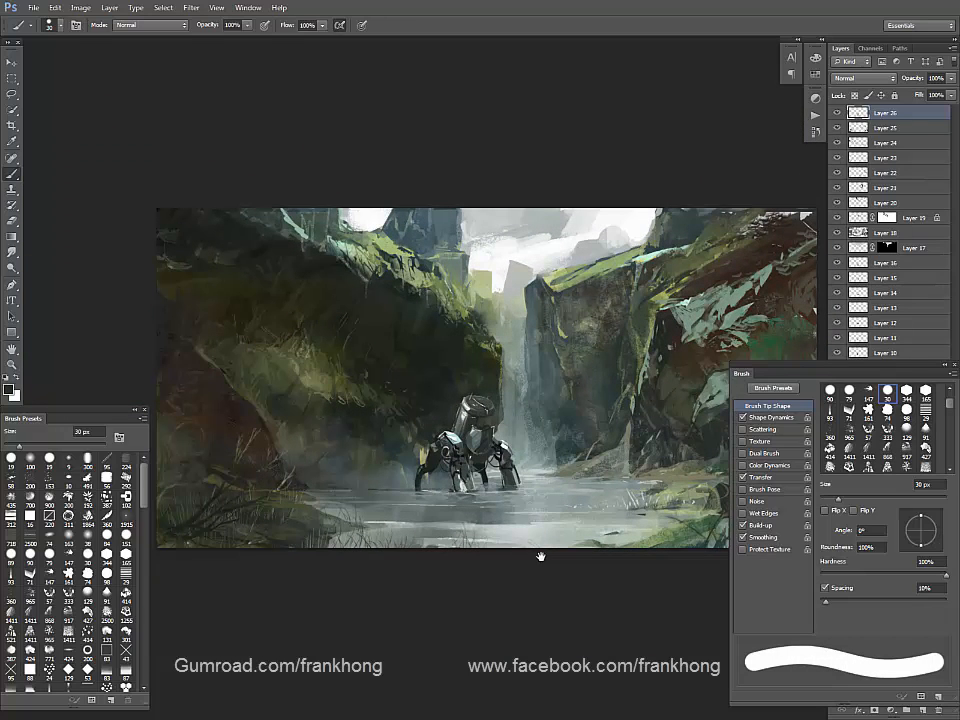
mouse_move(540, 556)
left_mouse_down()
mouse_move(502, 490)
mouse_move(553, 540)
left_mouse_up()
left_click_drag(621, 543, 573, 530)
key("bracketleft")
key("bracketleft")
key("bracketleft")
key("bracketleft")
key("bracketleft")
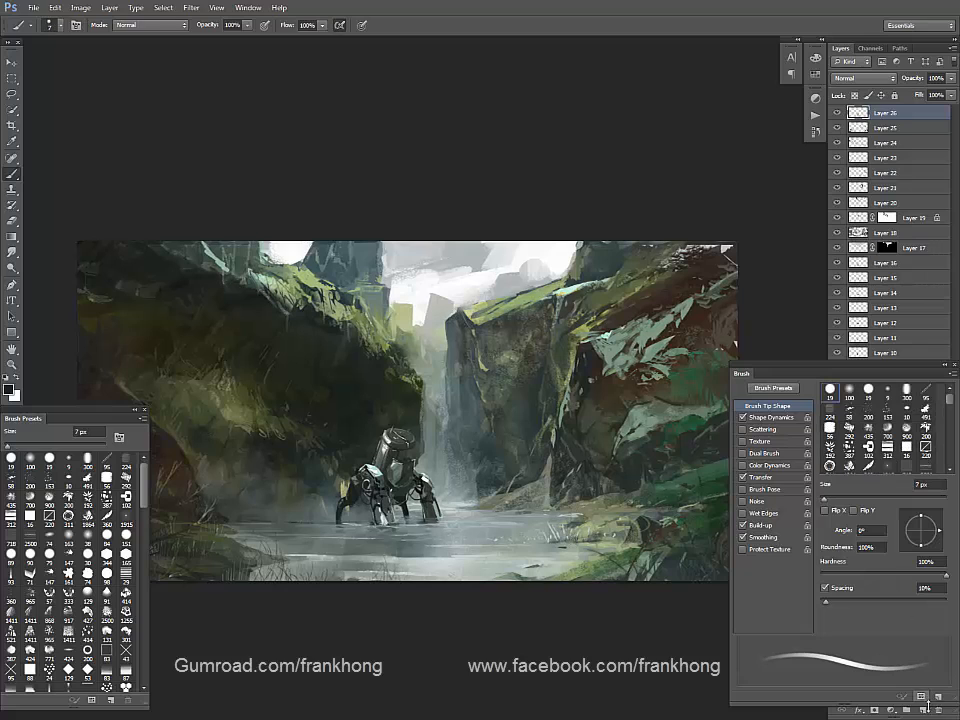
left_click(925, 707)
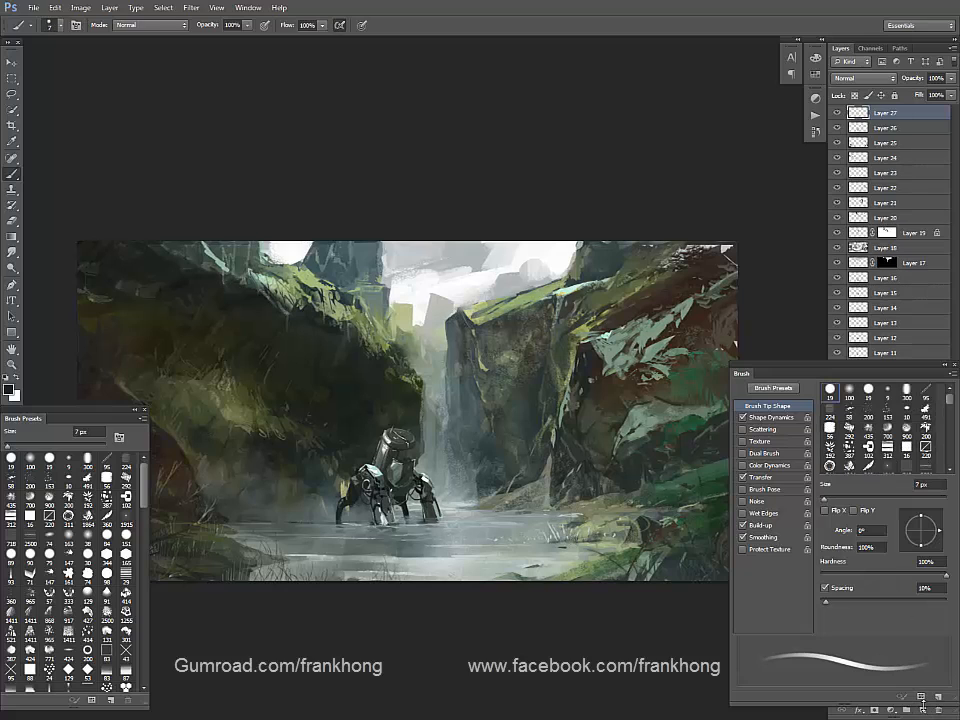
Step: Choose the 427 px textured brush, reduce it to 70 px and sample a pale tone near the waterfall
left_click(88, 612)
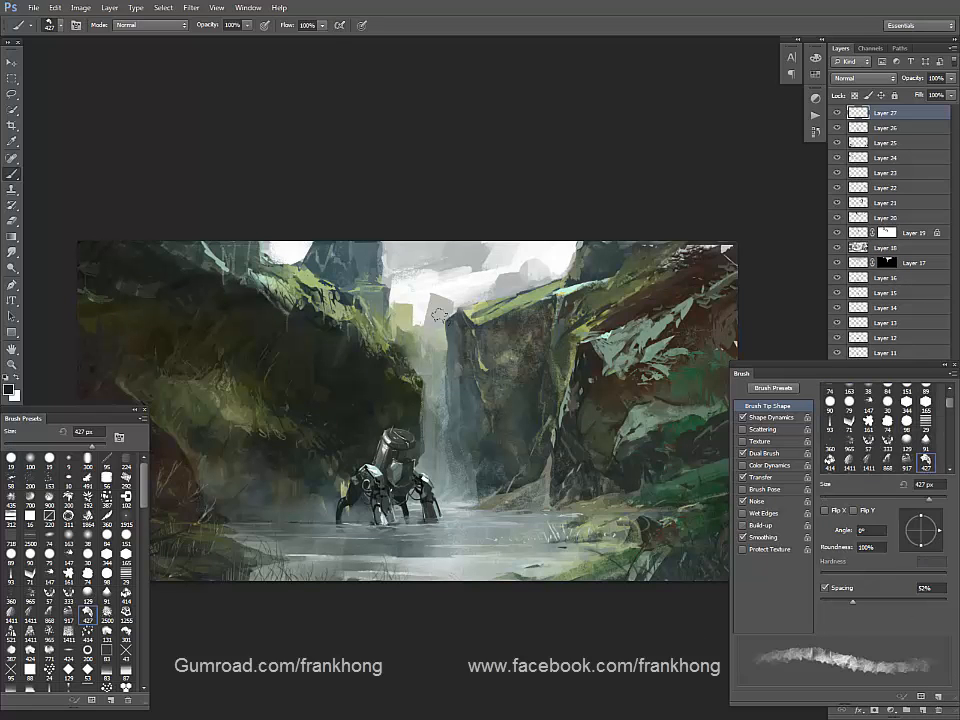
key("bracketleft")
key("bracketleft")
key("bracketleft")
key("bracketleft")
key("bracketleft")
key("bracketleft")
key("bracketleft")
key("bracketleft")
key("bracketleft")
key("bracketleft")
key("bracketleft")
left_click(446, 366, "alt")
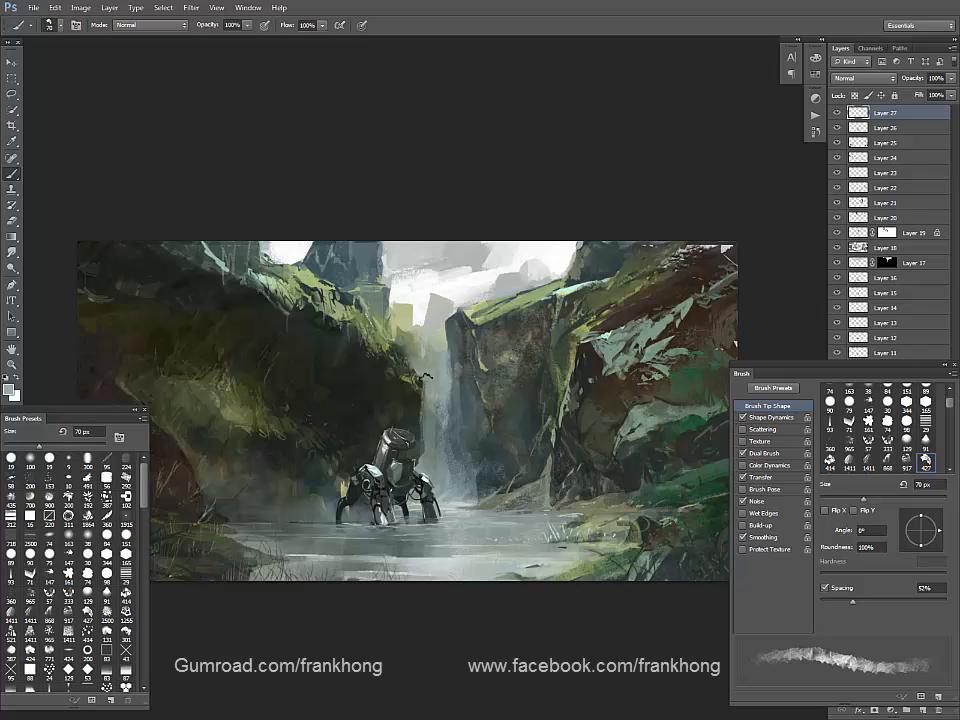
Step: Paint a dark foliage clump beside the waterfall behind the mech with sampled tones and the 70 px textured brush
left_click(444, 397, "alt")
left_click(446, 392, "alt")
left_click(487, 404, "alt")
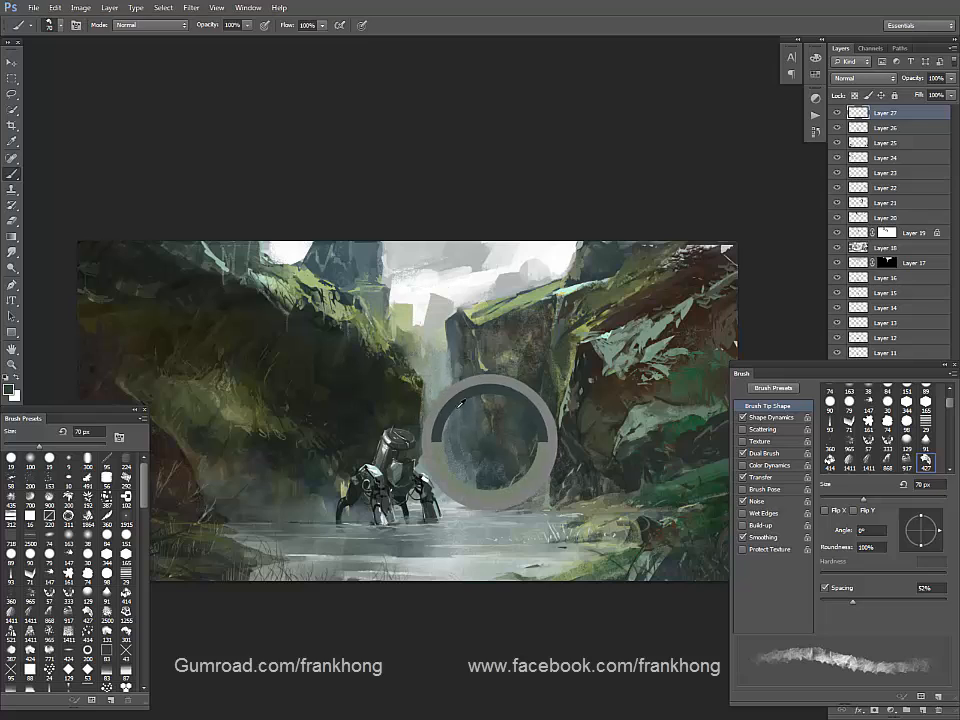
left_click(450, 430, "alt")
left_click(418, 402, "alt")
mouse_move(442, 424)
left_mouse_down()
mouse_move(434, 428)
mouse_move(451, 453)
left_mouse_up()
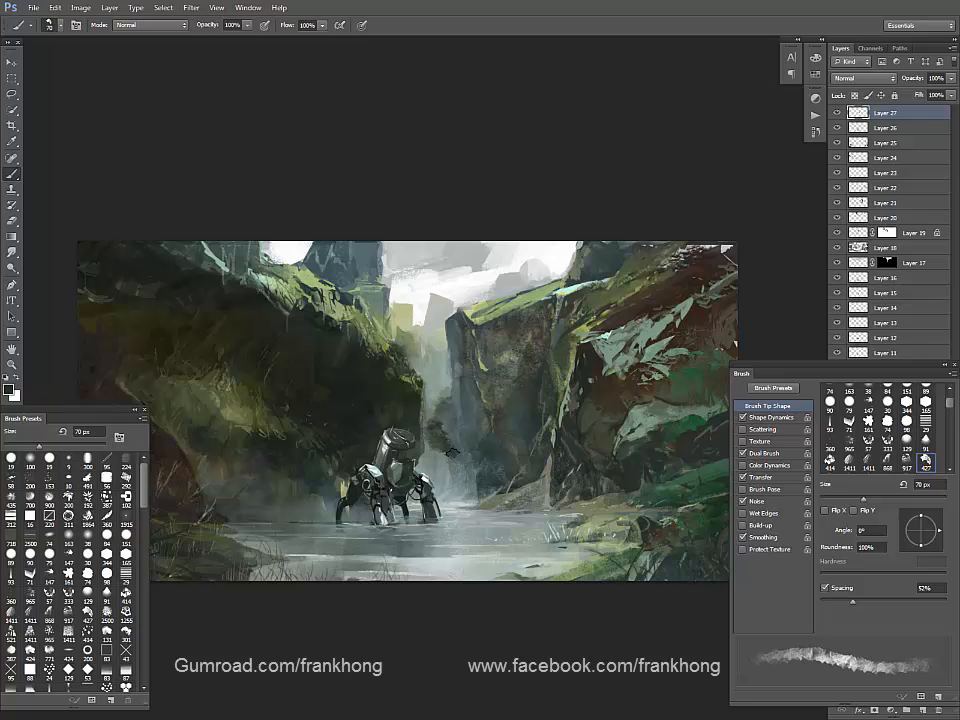
Step: Shape and soften the foliage behind the mech with mist and cliff tones sampled around the waterfall at 70 px
left_click(446, 410, "alt")
left_click(439, 409, "alt")
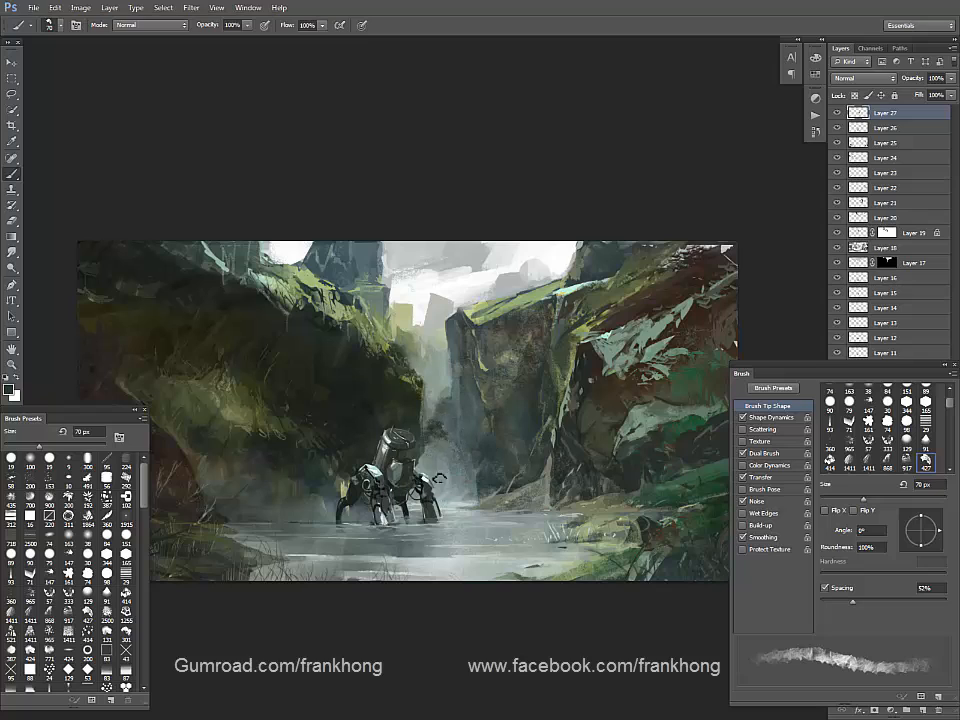
left_click(471, 407, "alt")
left_click(440, 418, "alt")
left_click(455, 472, "alt")
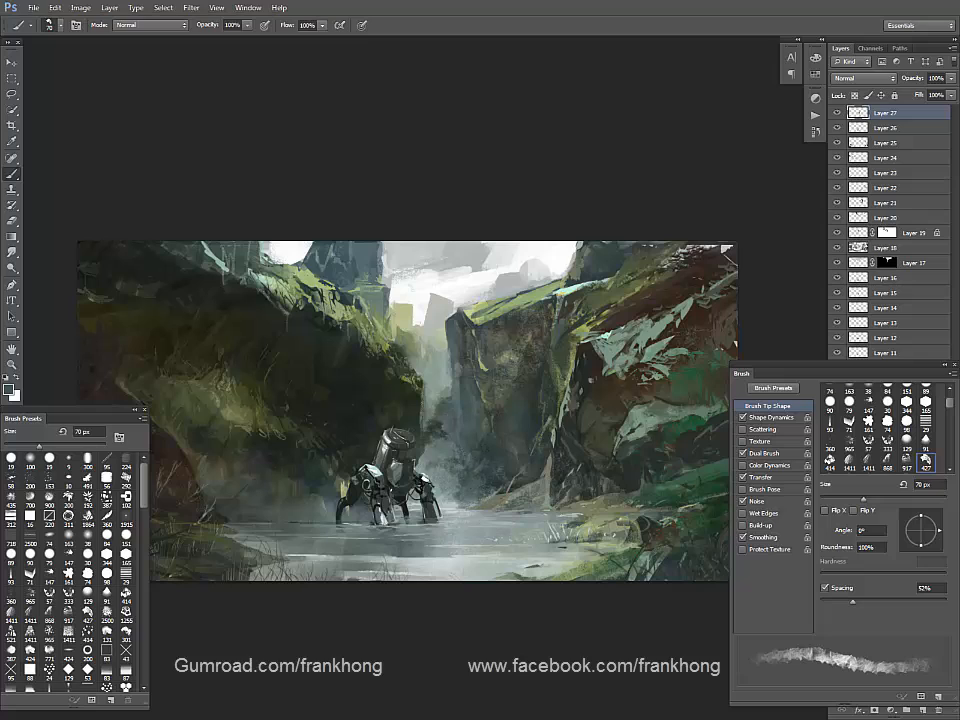
Step: Switch to the 91 px scattered brush, reduce it to 20 px and add small specks along the shore beneath the right cliff
key("comma")
key("comma")
key("comma")
key("comma")
key("comma")
key("comma")
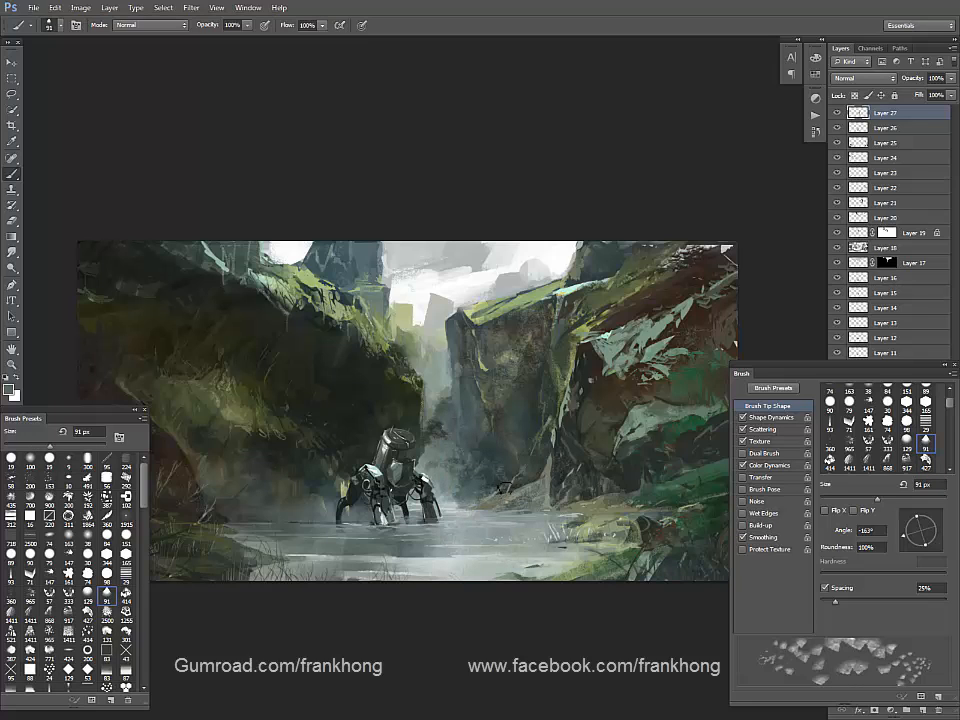
key("bracketleft")
key("bracketleft")
key("bracketleft")
key("bracketleft")
key("bracketleft")
key("bracketleft")
key("bracketleft")
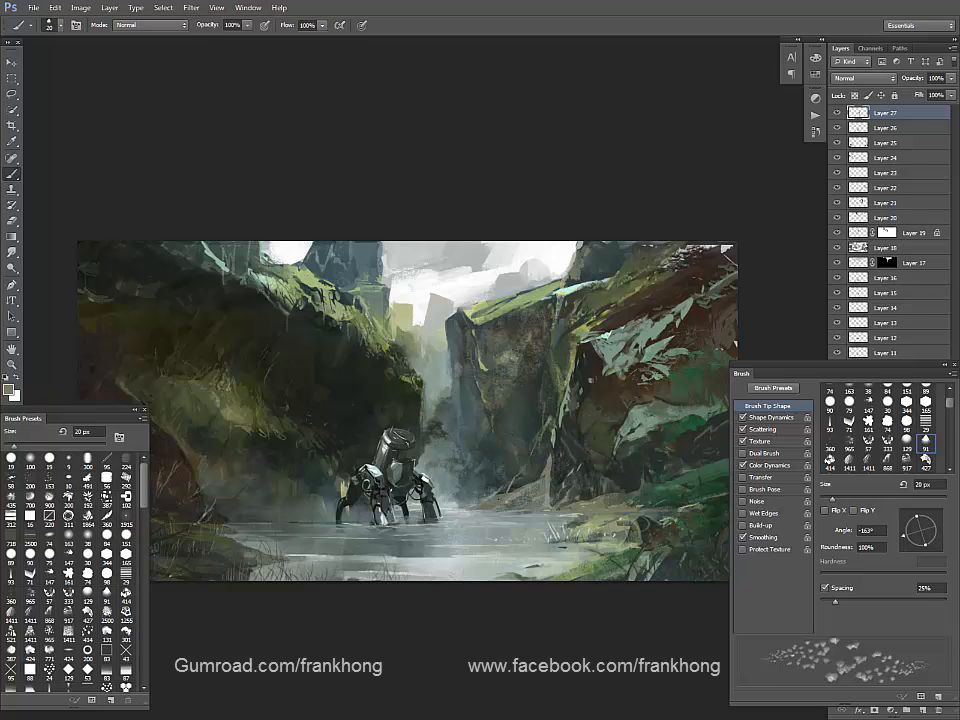
left_click(452, 548, "alt")
Step: Choose the 1255 px textured brush, reduce it to 200 px and texture the right cliff beside the waterfall with sampled tones
left_click(126, 614)
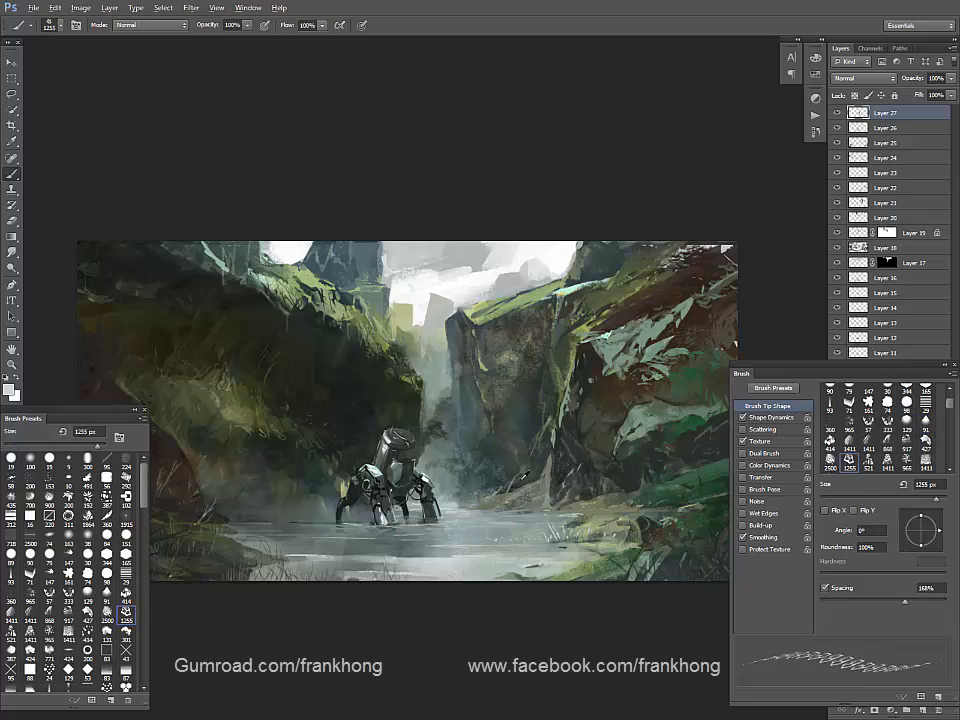
key("bracketleft")
key("bracketleft")
key("bracketleft")
key("bracketleft")
key("bracketleft")
key("bracketleft")
key("bracketleft")
key("bracketleft")
key("bracketleft")
key("bracketleft")
key("bracketleft")
key("bracketleft")
key("bracketleft")
key("bracketleft")
key("bracketleft")
key("bracketleft")
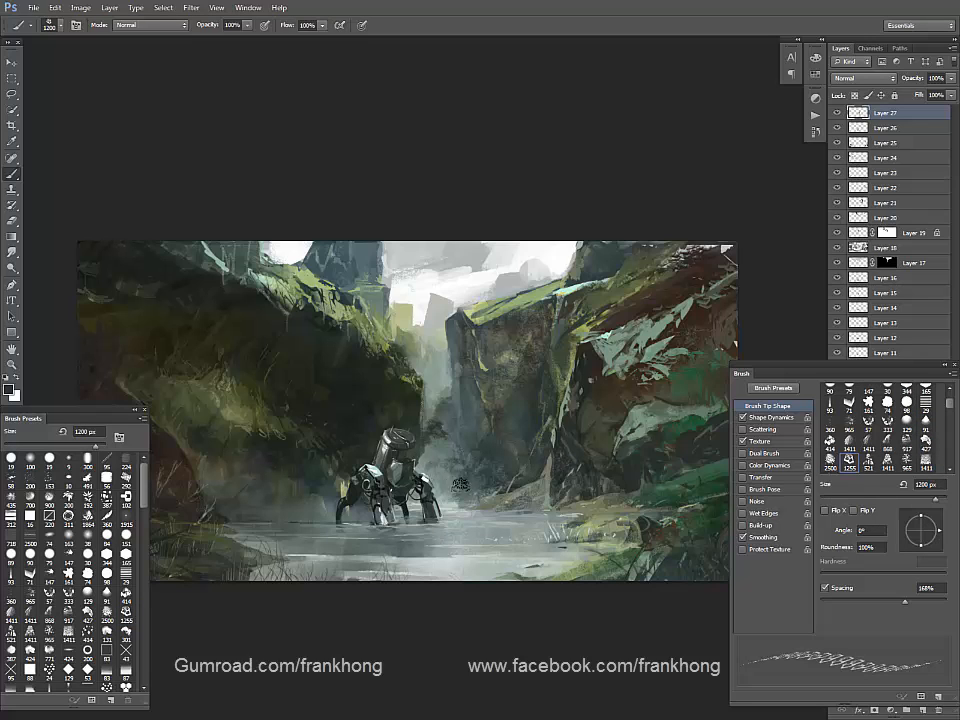
key("bracketleft")
key("bracketleft")
key("bracketleft")
key("bracketleft")
key("bracketleft")
key("bracketleft")
key("bracketleft")
key("bracketleft")
key("bracketleft")
key("bracketleft")
key("bracketleft")
key("bracketright")
key("bracketright")
key("bracketright")
key("bracketright")
left_click(452, 378, "alt")
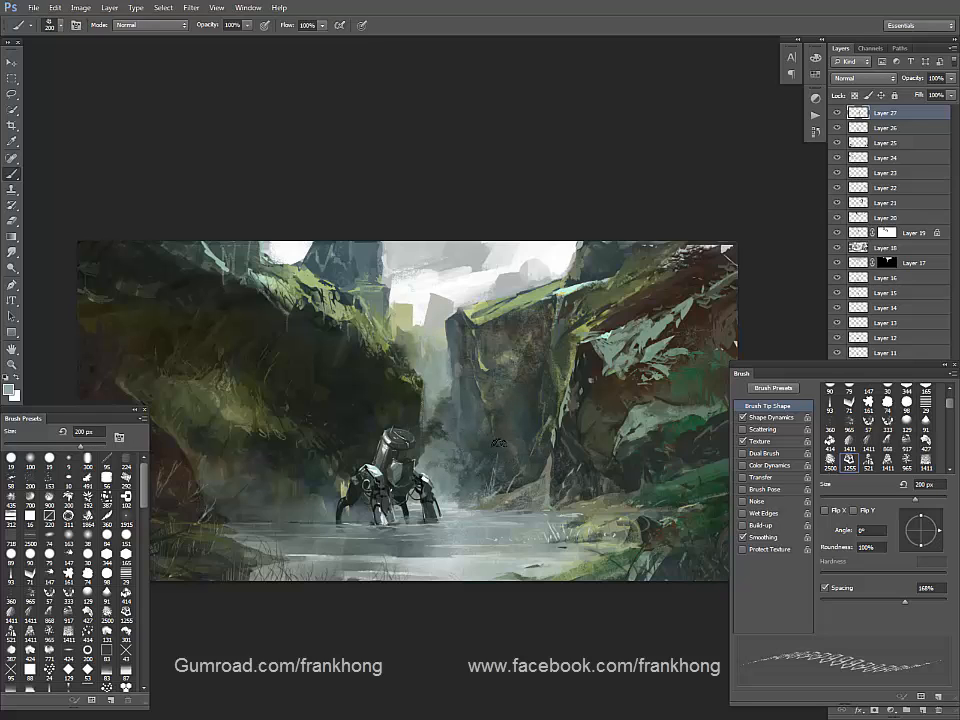
left_click(500, 413, "alt")
left_click(450, 383, "alt")
Step: Choose the 192 px leaf brush and add dark foliage to the upper left cliff with a sampled tone
left_click(87, 482)
left_click(88, 497)
mouse_move(567, 472)
left_mouse_down()
mouse_move(640, 498)
mouse_move(682, 484)
left_mouse_up()
left_click(322, 262, "alt")
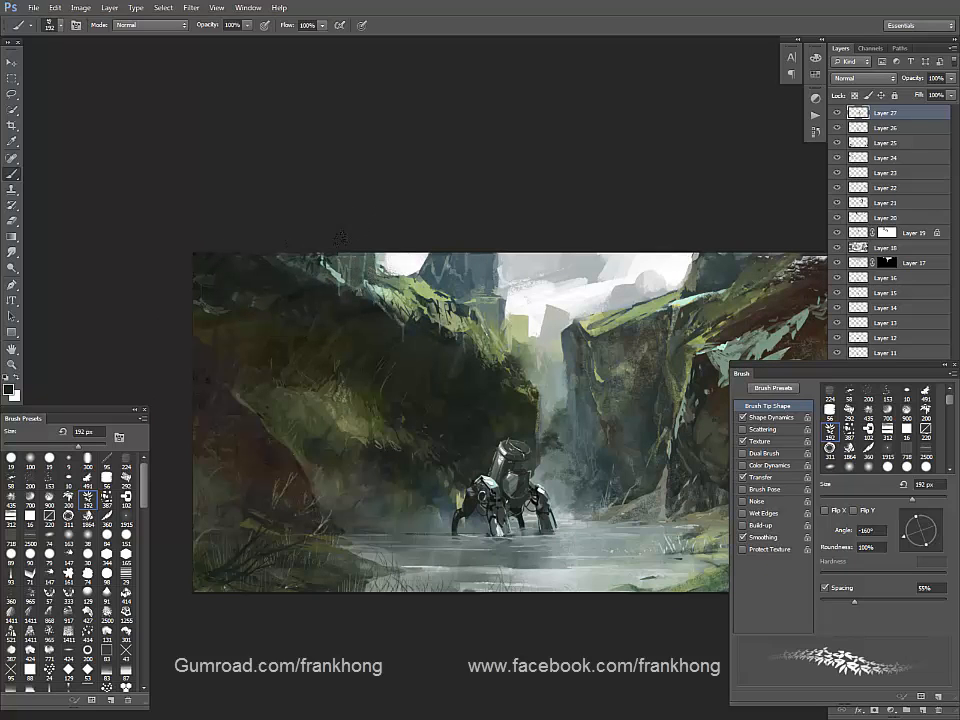
left_click_drag(560, 390, 345, 383)
Step: Choose the 292 px textured brush, sample an olive tone from the left cliff and reduce the brush to 50 px
mouse_move(646, 360)
left_mouse_down()
mouse_move(662, 337)
mouse_move(740, 347)
left_mouse_up()
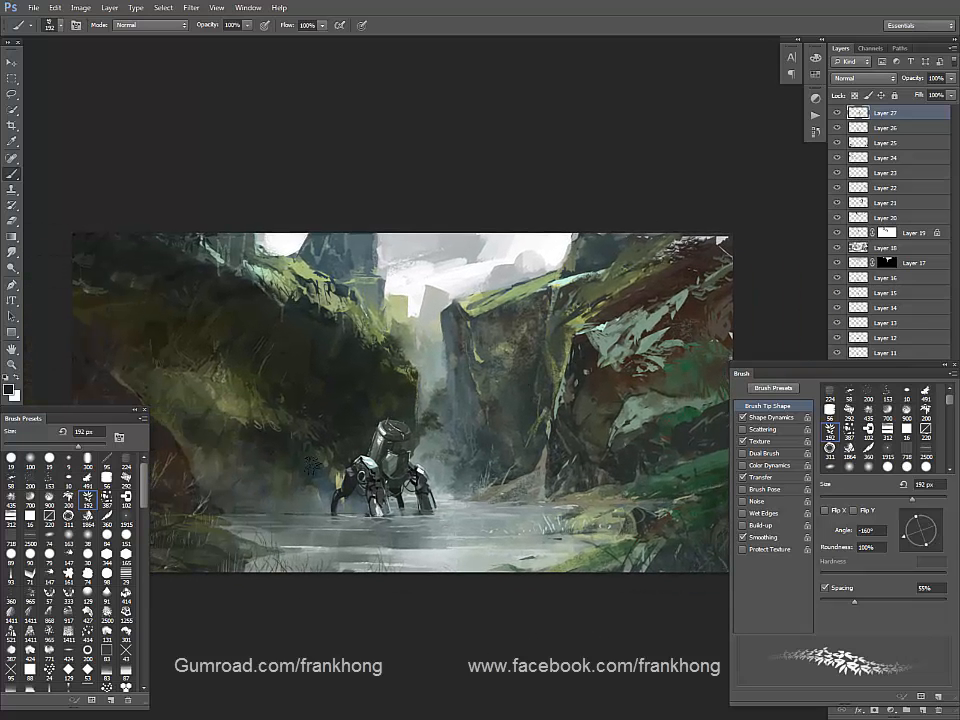
left_click_drag(142, 497, 143, 471)
left_click(126, 480)
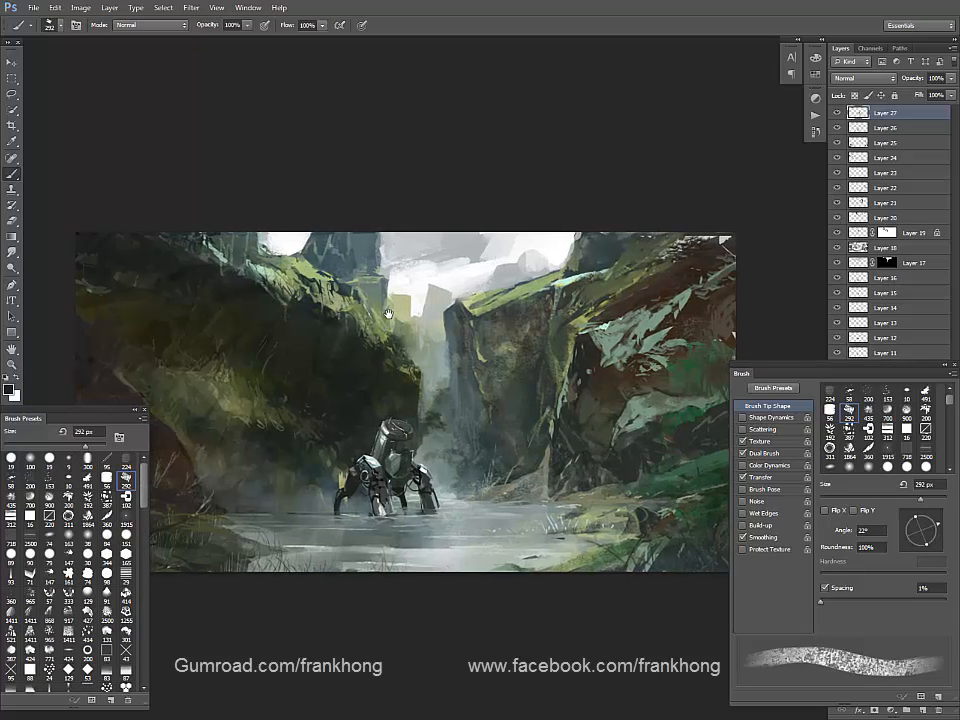
left_click_drag(388, 314, 419, 316)
left_click(272, 378, "alt")
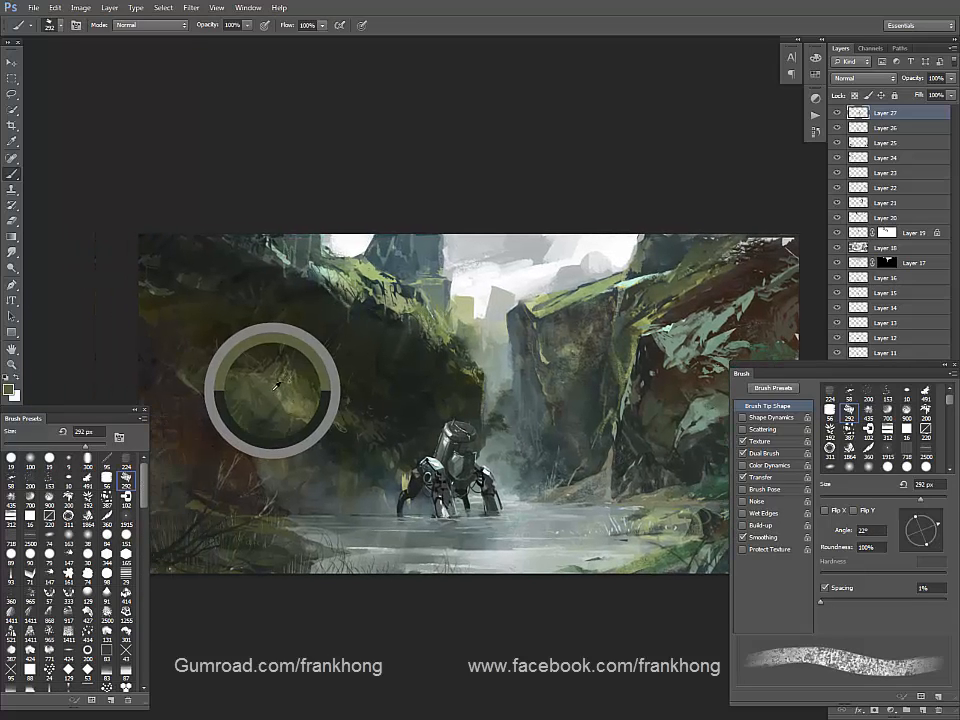
key("bracketleft")
key("bracketleft")
key("bracketleft")
key("bracketleft")
key("bracketleft")
key("bracketleft")
key("bracketleft")
key("bracketleft")
key("bracketleft")
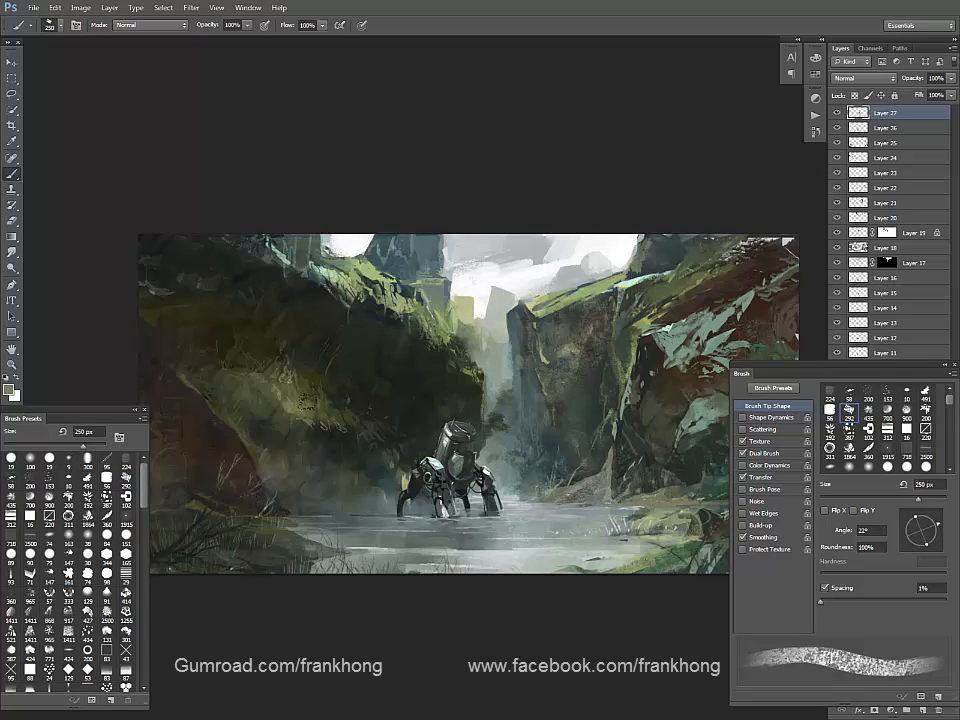
key("bracketleft")
key("bracketleft")
Step: Sample a light grass green on the right cliff and add small grassy strokes there with the brush at 10 to 25 px
left_click_drag(594, 490, 475, 511)
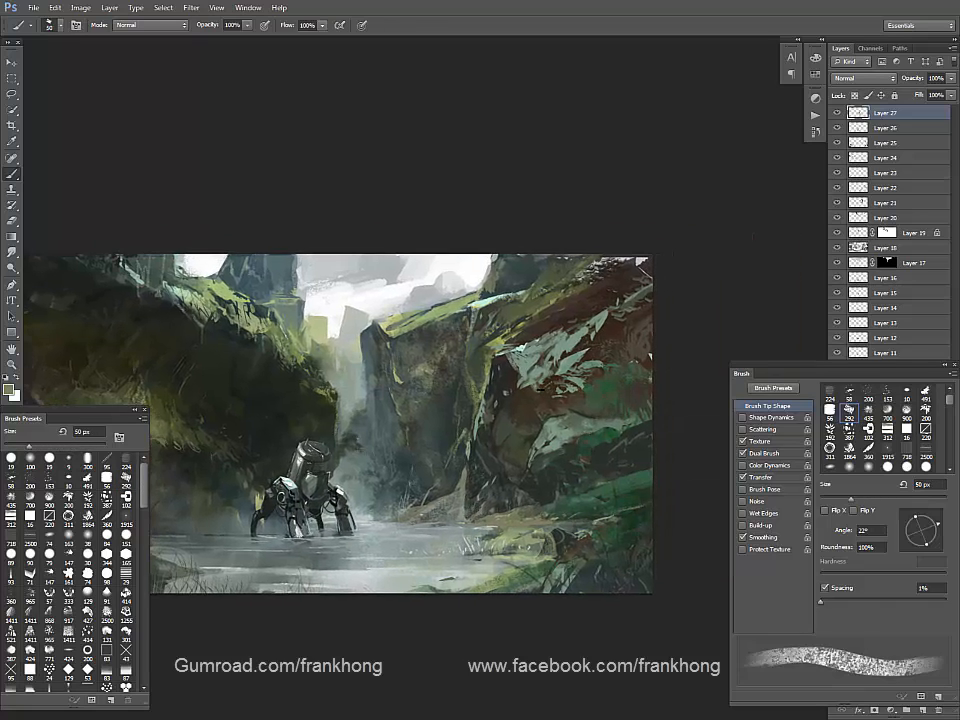
left_click(500, 345, "alt")
key("bracketleft")
key("bracketleft")
key("bracketleft")
key("bracketleft")
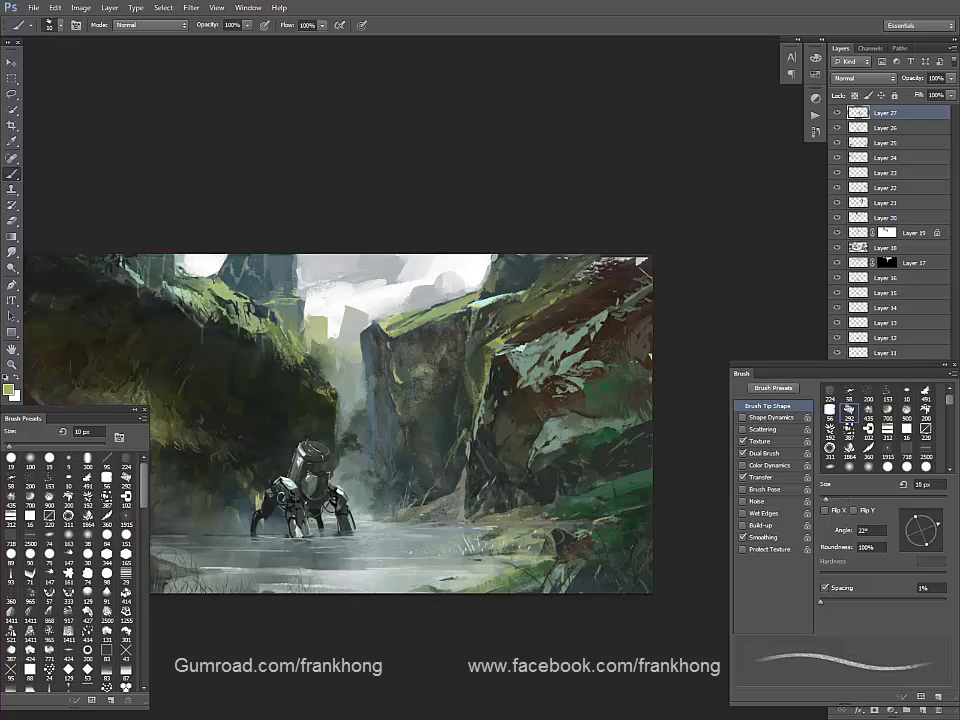
key("bracketright")
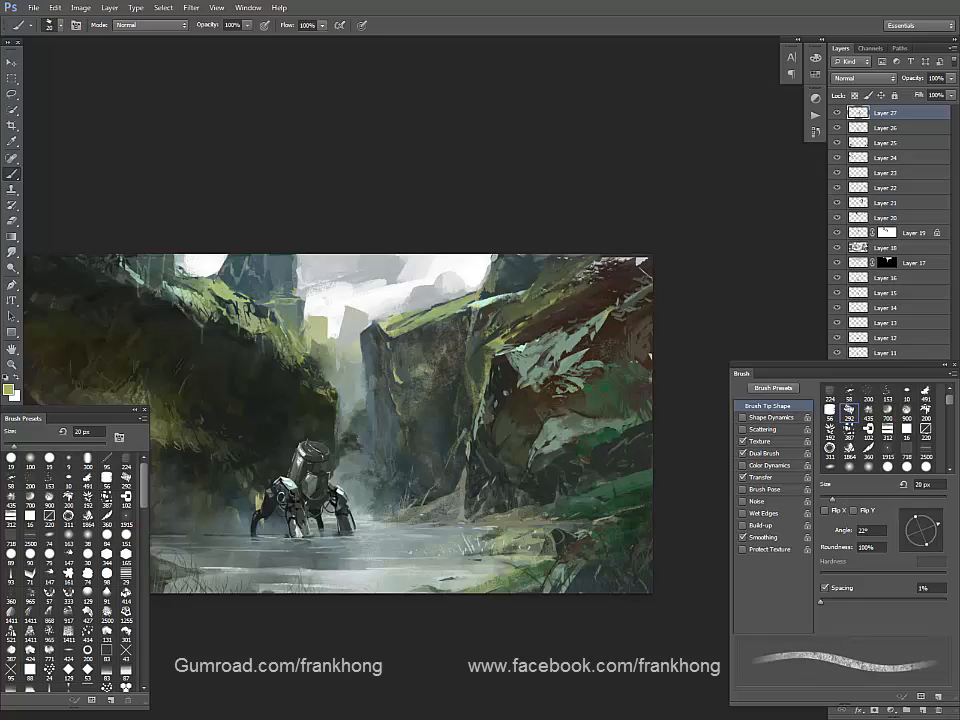
key("bracketleft")
key("bracketright")
key("bracketright")
Step: Work olive and green tones sampled nearby into the upper slope of the right cliff, reducing the brush from 25 to 10 px
key("d")
left_click(607, 300, "alt")
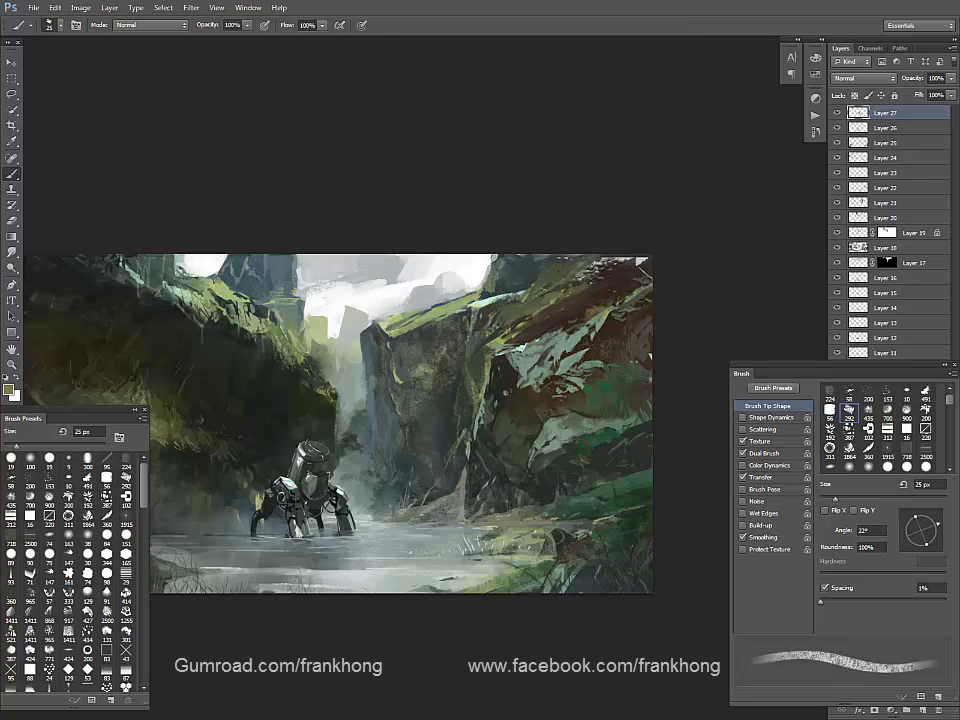
key("d")
left_click(553, 300, "alt")
left_click(521, 325, "alt")
left_click(520, 325, "alt")
key("bracketleft")
key("bracketleft")
key("bracketleft")
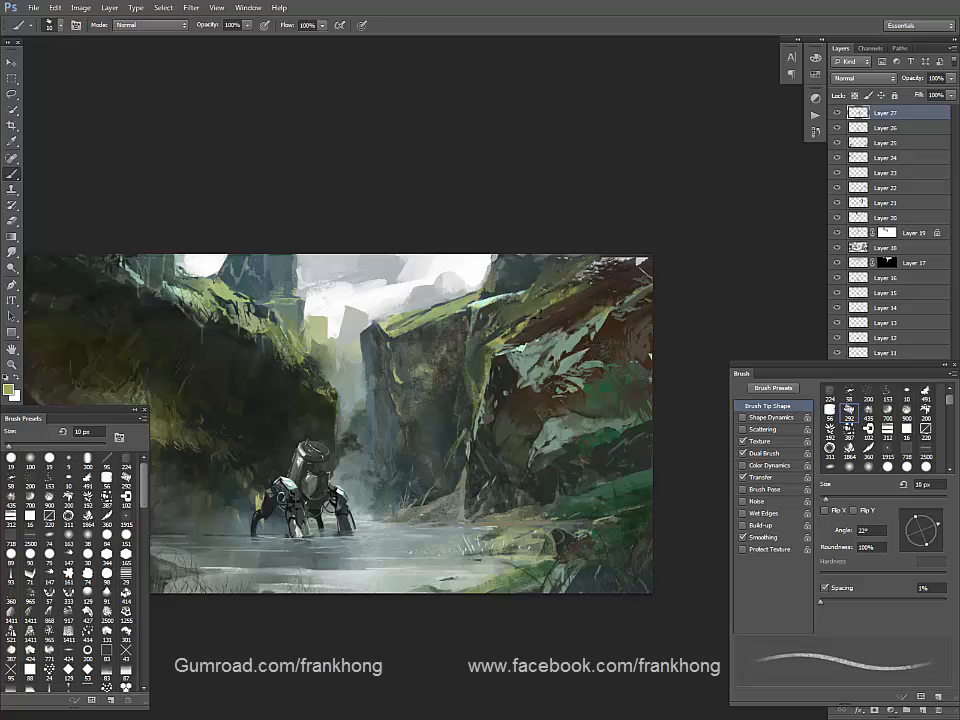
Step: Enlarge the brush to 30 px and break up the right cliff's upper slope with sampled dark and green tones
key("bracketright")
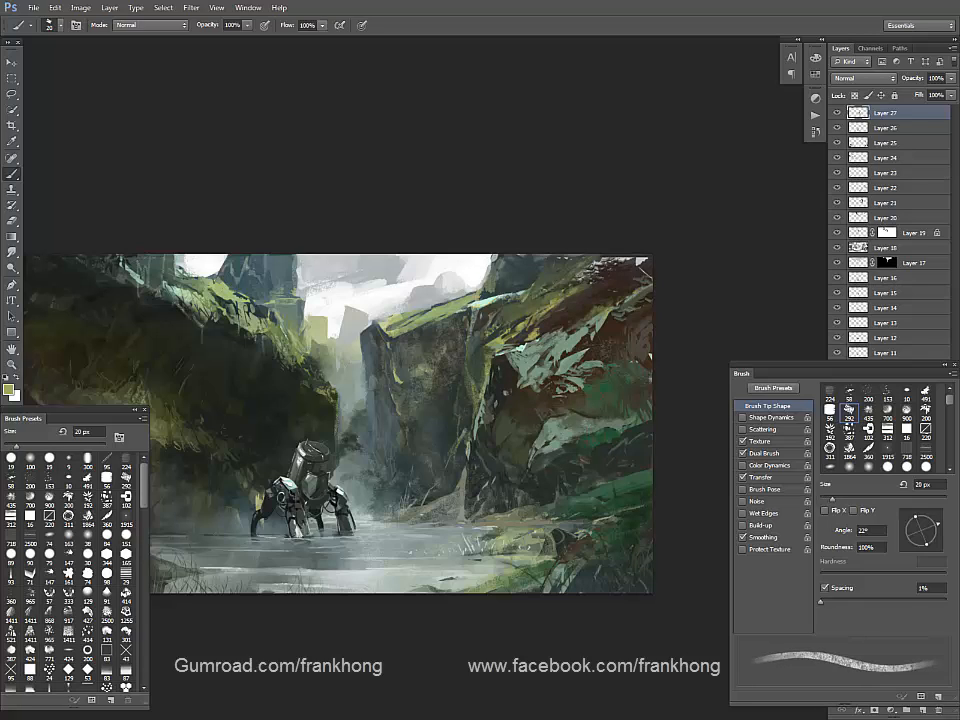
key("bracketright")
key("bracketright")
key("bracketright")
left_click(616, 266, "alt")
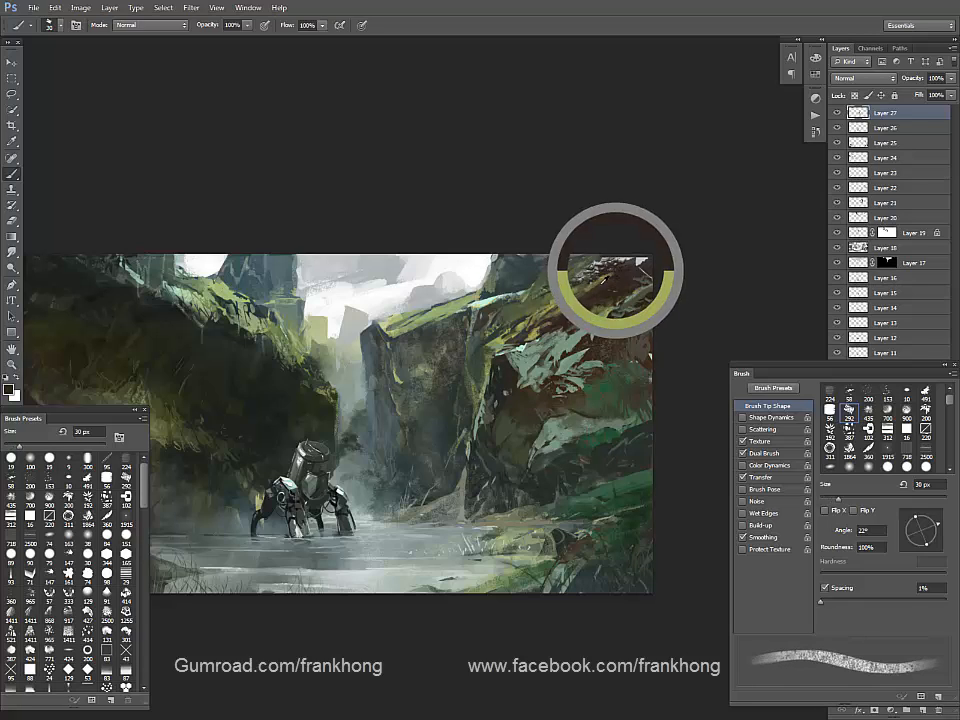
left_click(572, 291, "alt")
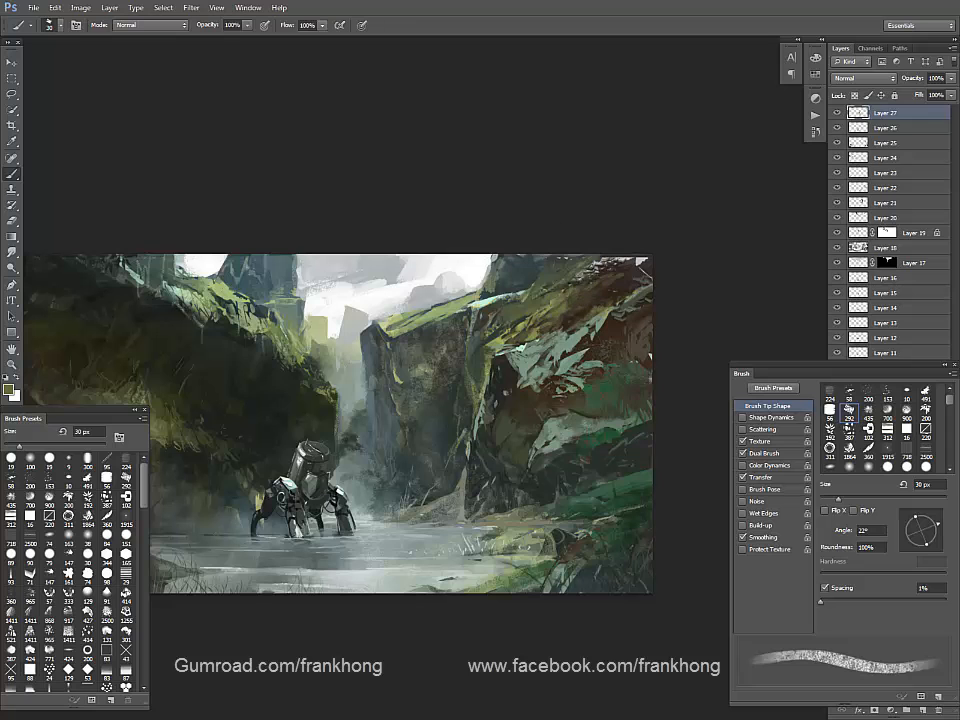
Step: Sample a light olive green, reduce the brush to 10 px and paint thin vine-like strokes down the right cliff's face
left_click_drag(530, 323, 650, 336)
left_click_drag(630, 397, 622, 393)
left_click(650, 280, "alt")
key("bracketleft")
key("bracketleft")
key("bracketleft")
key("bracketleft")
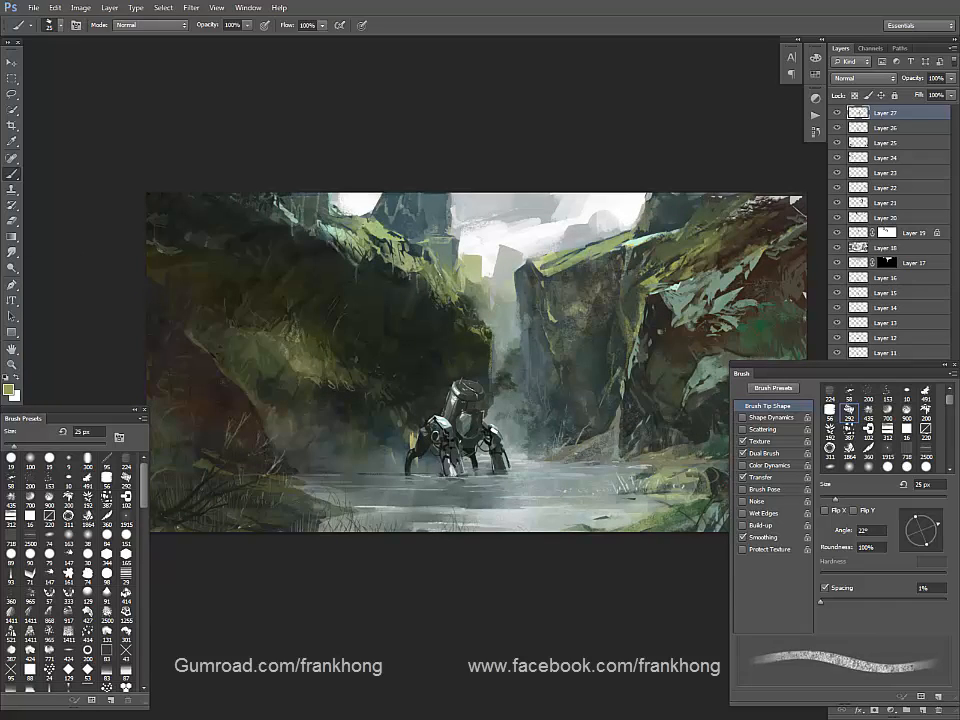
key("bracketleft")
key("bracketleft")
key("bracketleft")
key("bracketleft")
key("bracketright")
key("bracketright")
key("bracketright")
key("bracketright")
key("bracketright")
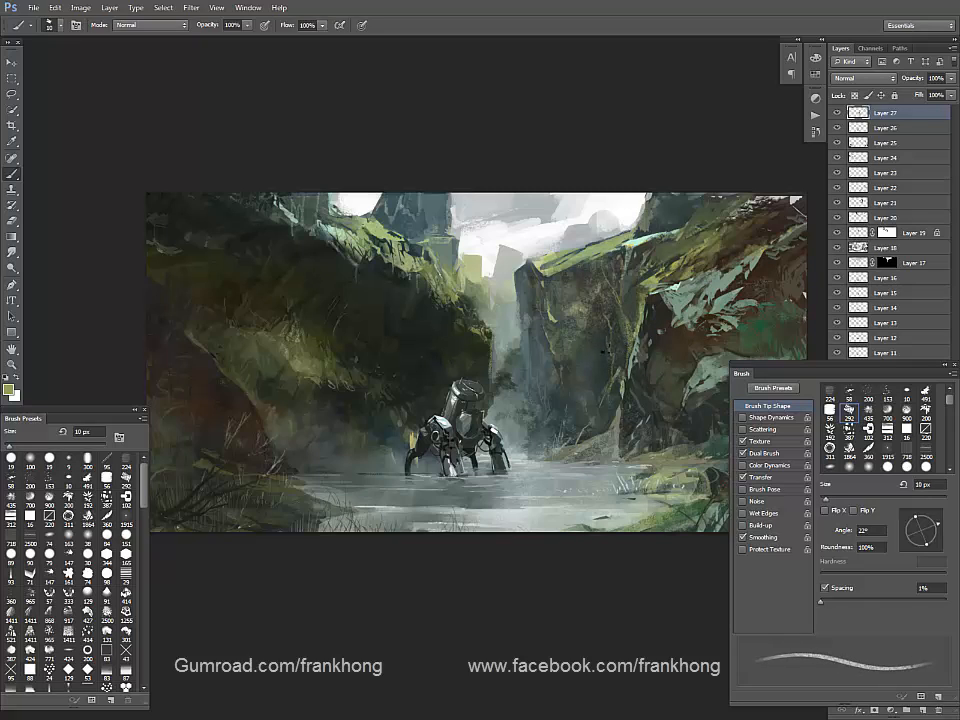
Step: Refine the vines and the vertical edge of the right cliff at 10 px with sampled green and dark tones
left_click_drag(486, 324, 425, 322)
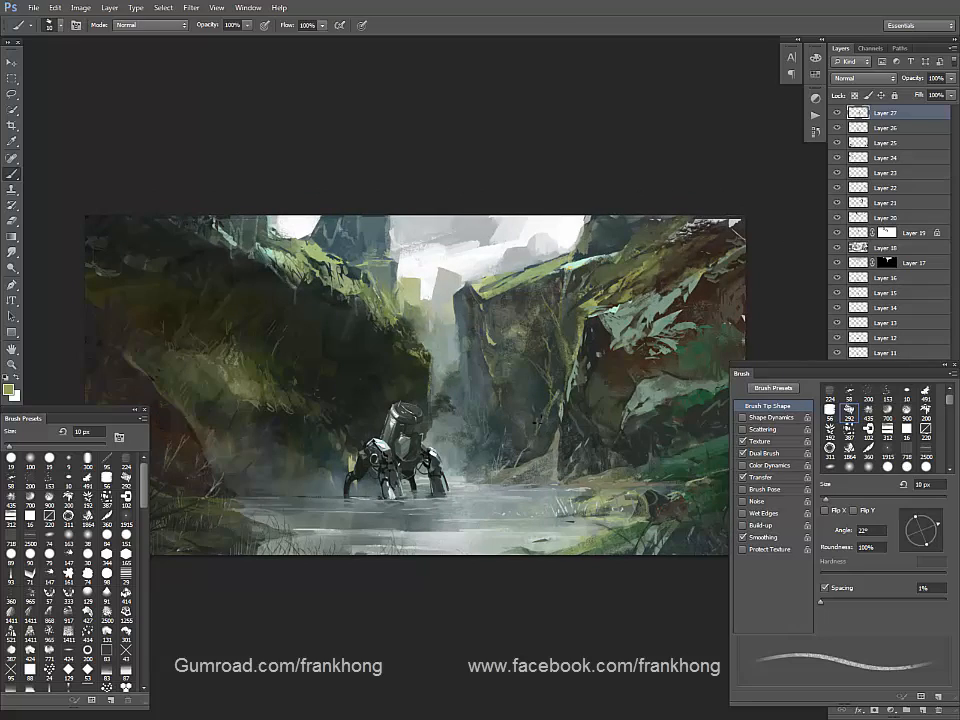
key("d")
left_click(462, 229, "alt")
left_click(582, 318, "alt")
left_click_drag(501, 298, 450, 320)
left_click(546, 343, "alt")
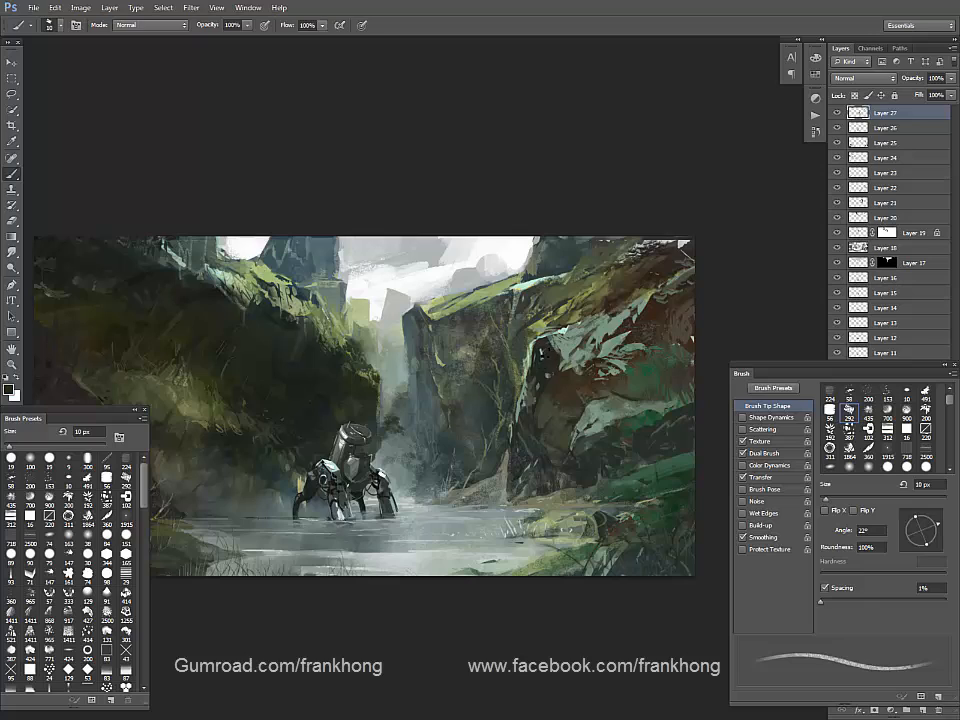
Step: Add dark accents around the rock on the right shore with a sampled dark tone at 10 px
left_click(542, 348, "alt")
left_click_drag(624, 524, 595, 453)
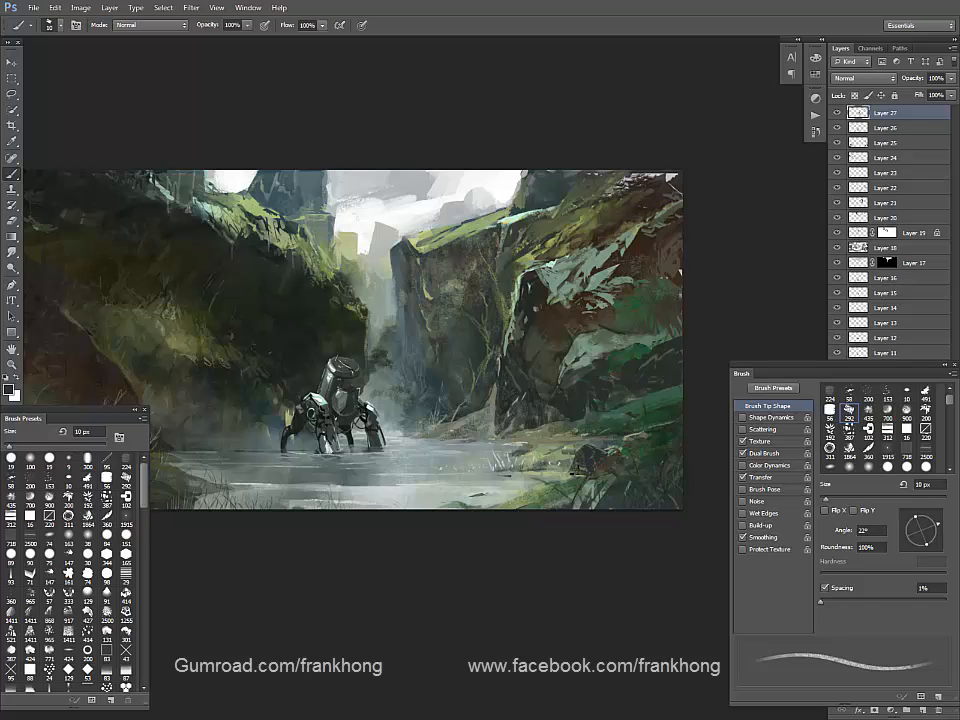
left_click(433, 358, "alt")
Step: Refine the right cliff's upper corner beside the waterfall at 10 px with tones sampled along its edge
left_click_drag(418, 356, 532, 374)
left_click(670, 310, "alt")
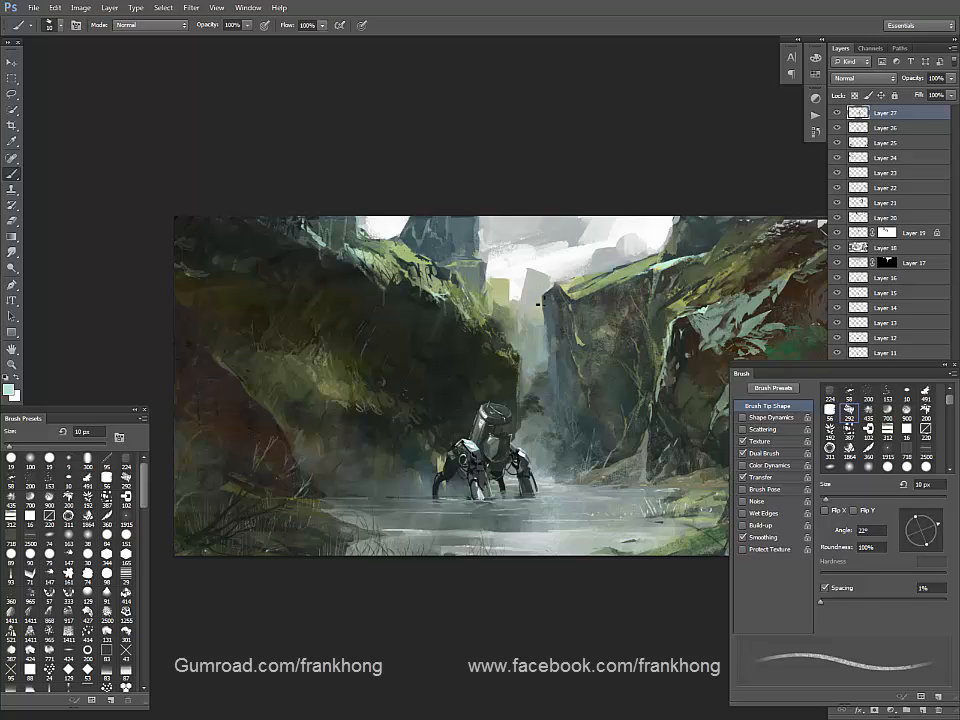
left_click(548, 299, "alt")
left_click(544, 305, "alt")
left_click(546, 296, "alt")
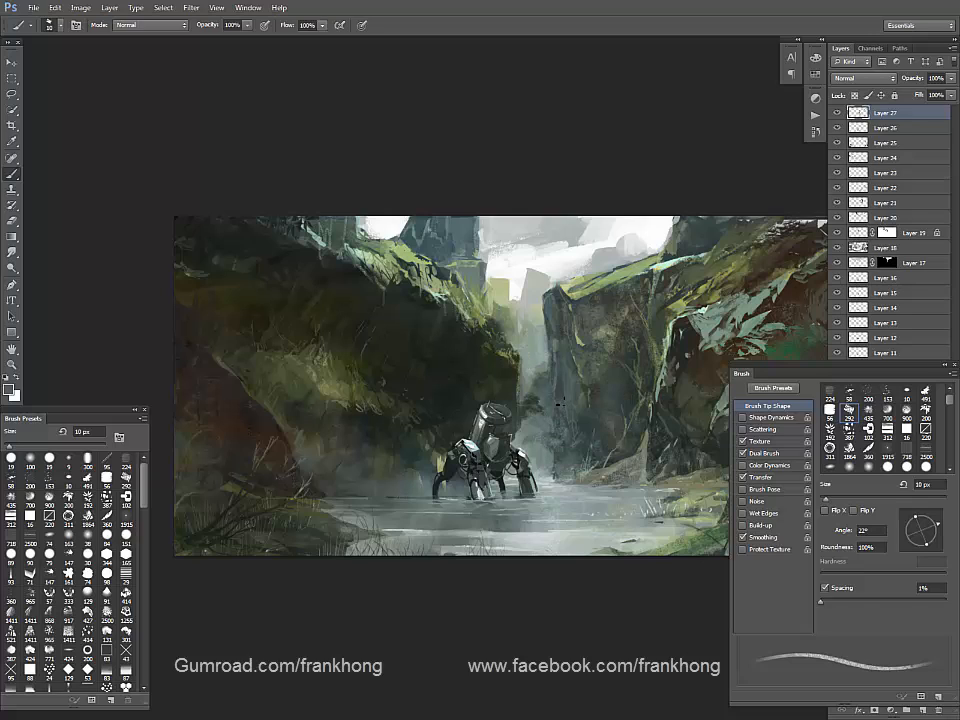
Step: Paint thin cracks and vines down the right cliff's face beside the waterfall with sampled tones at 10 px
left_click(562, 320, "alt")
mouse_move(577, 351)
left_mouse_down()
mouse_move(615, 325)
mouse_move(582, 381)
mouse_move(618, 345)
mouse_move(592, 405)
left_mouse_up()
left_click(599, 394, "alt")
left_click(578, 409, "alt")
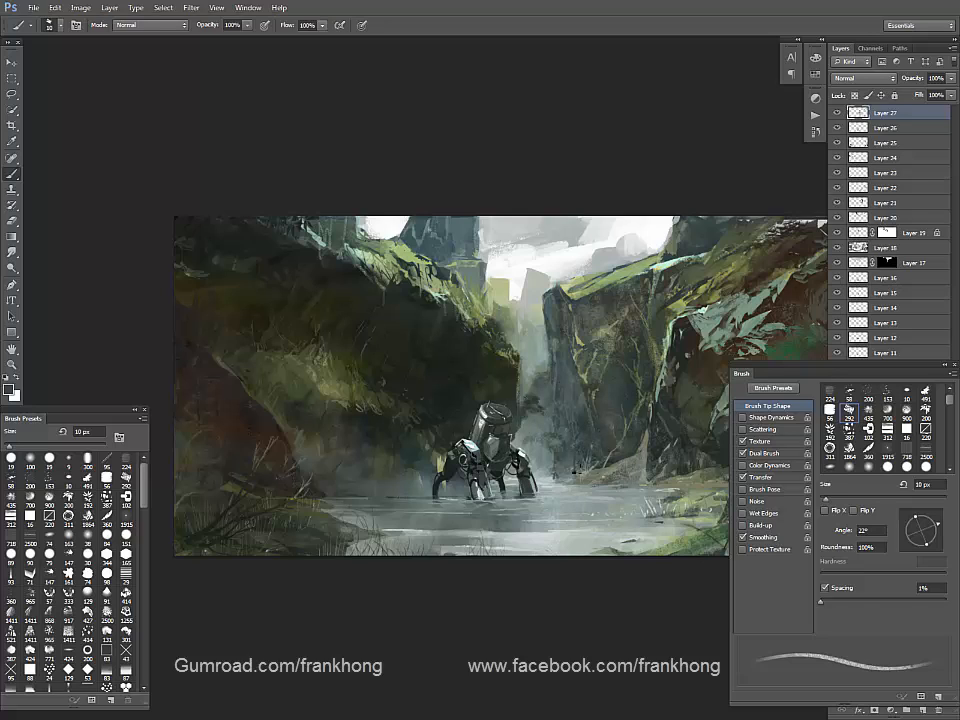
Step: Touch up the foot of the right cliff beside the mech with sampled dark and mist tones at 10 px
left_click(572, 458, "alt")
left_click(562, 462, "alt")
left_click(558, 478)
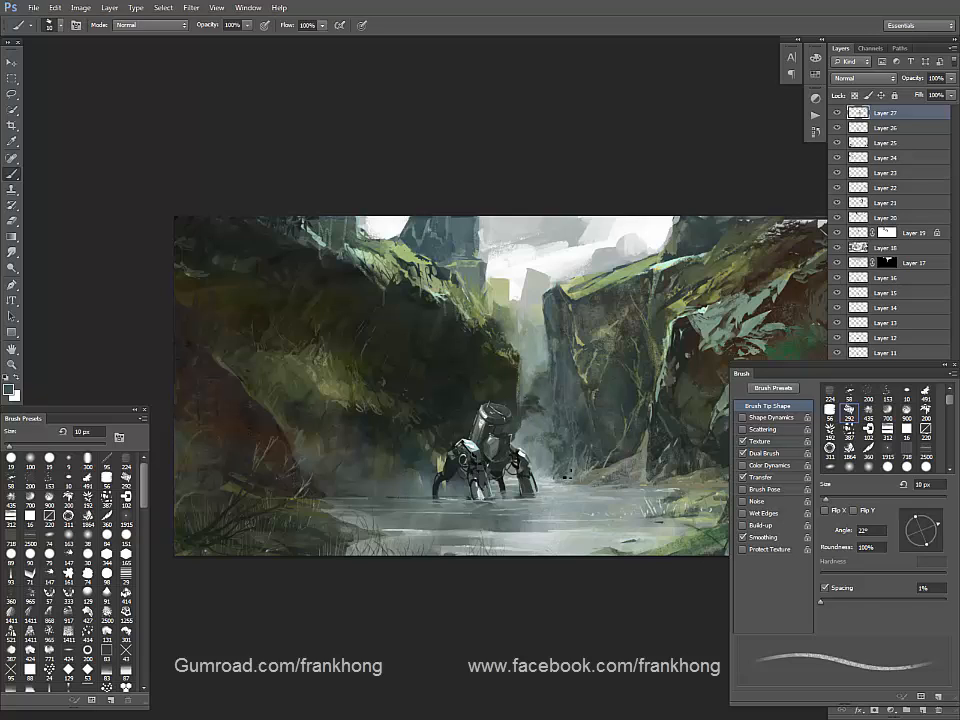